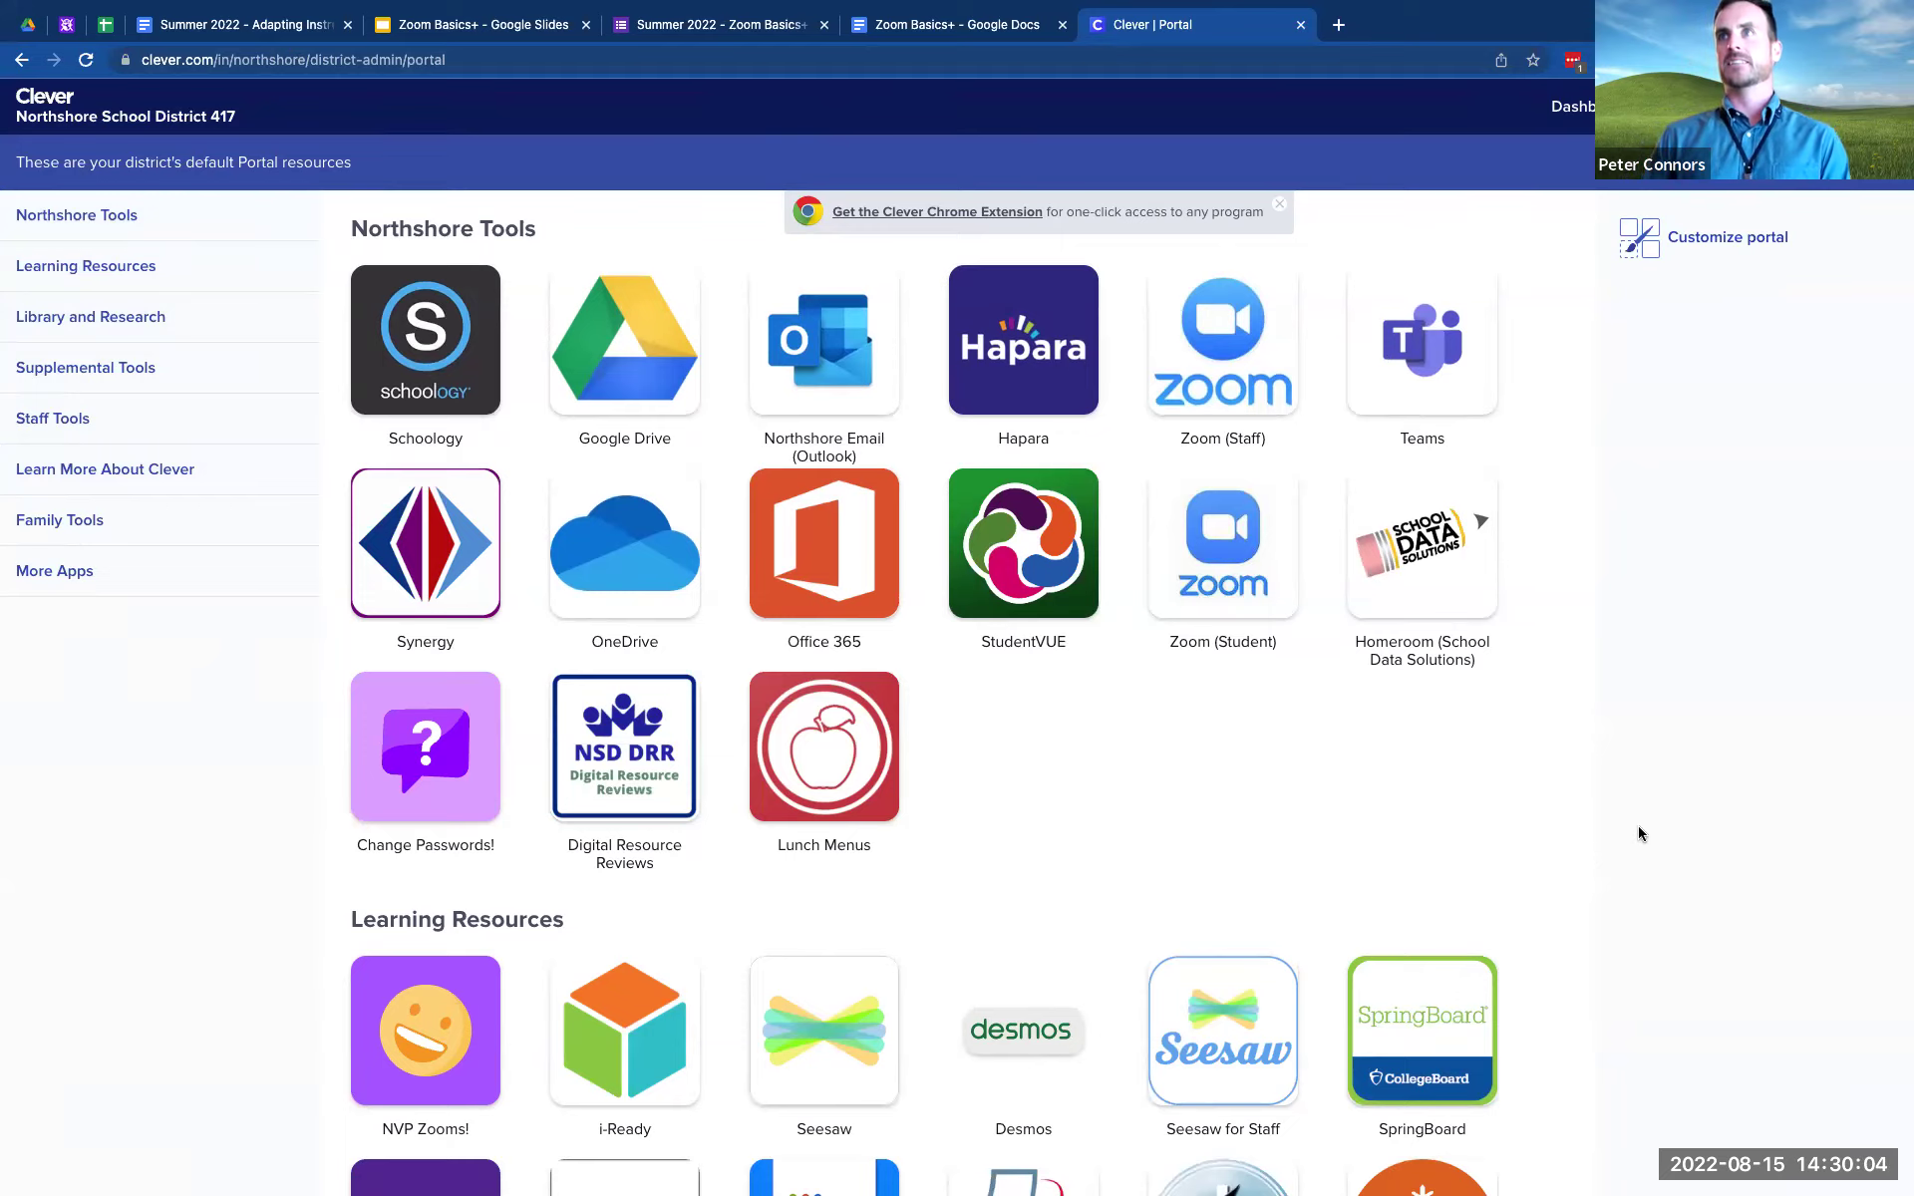
- Open the my.nsd.org portal in a new tab and launch Zoom (Staff) from Northshore Tools
key(ctrl+w)
key(ctrl+t)
text(my.)
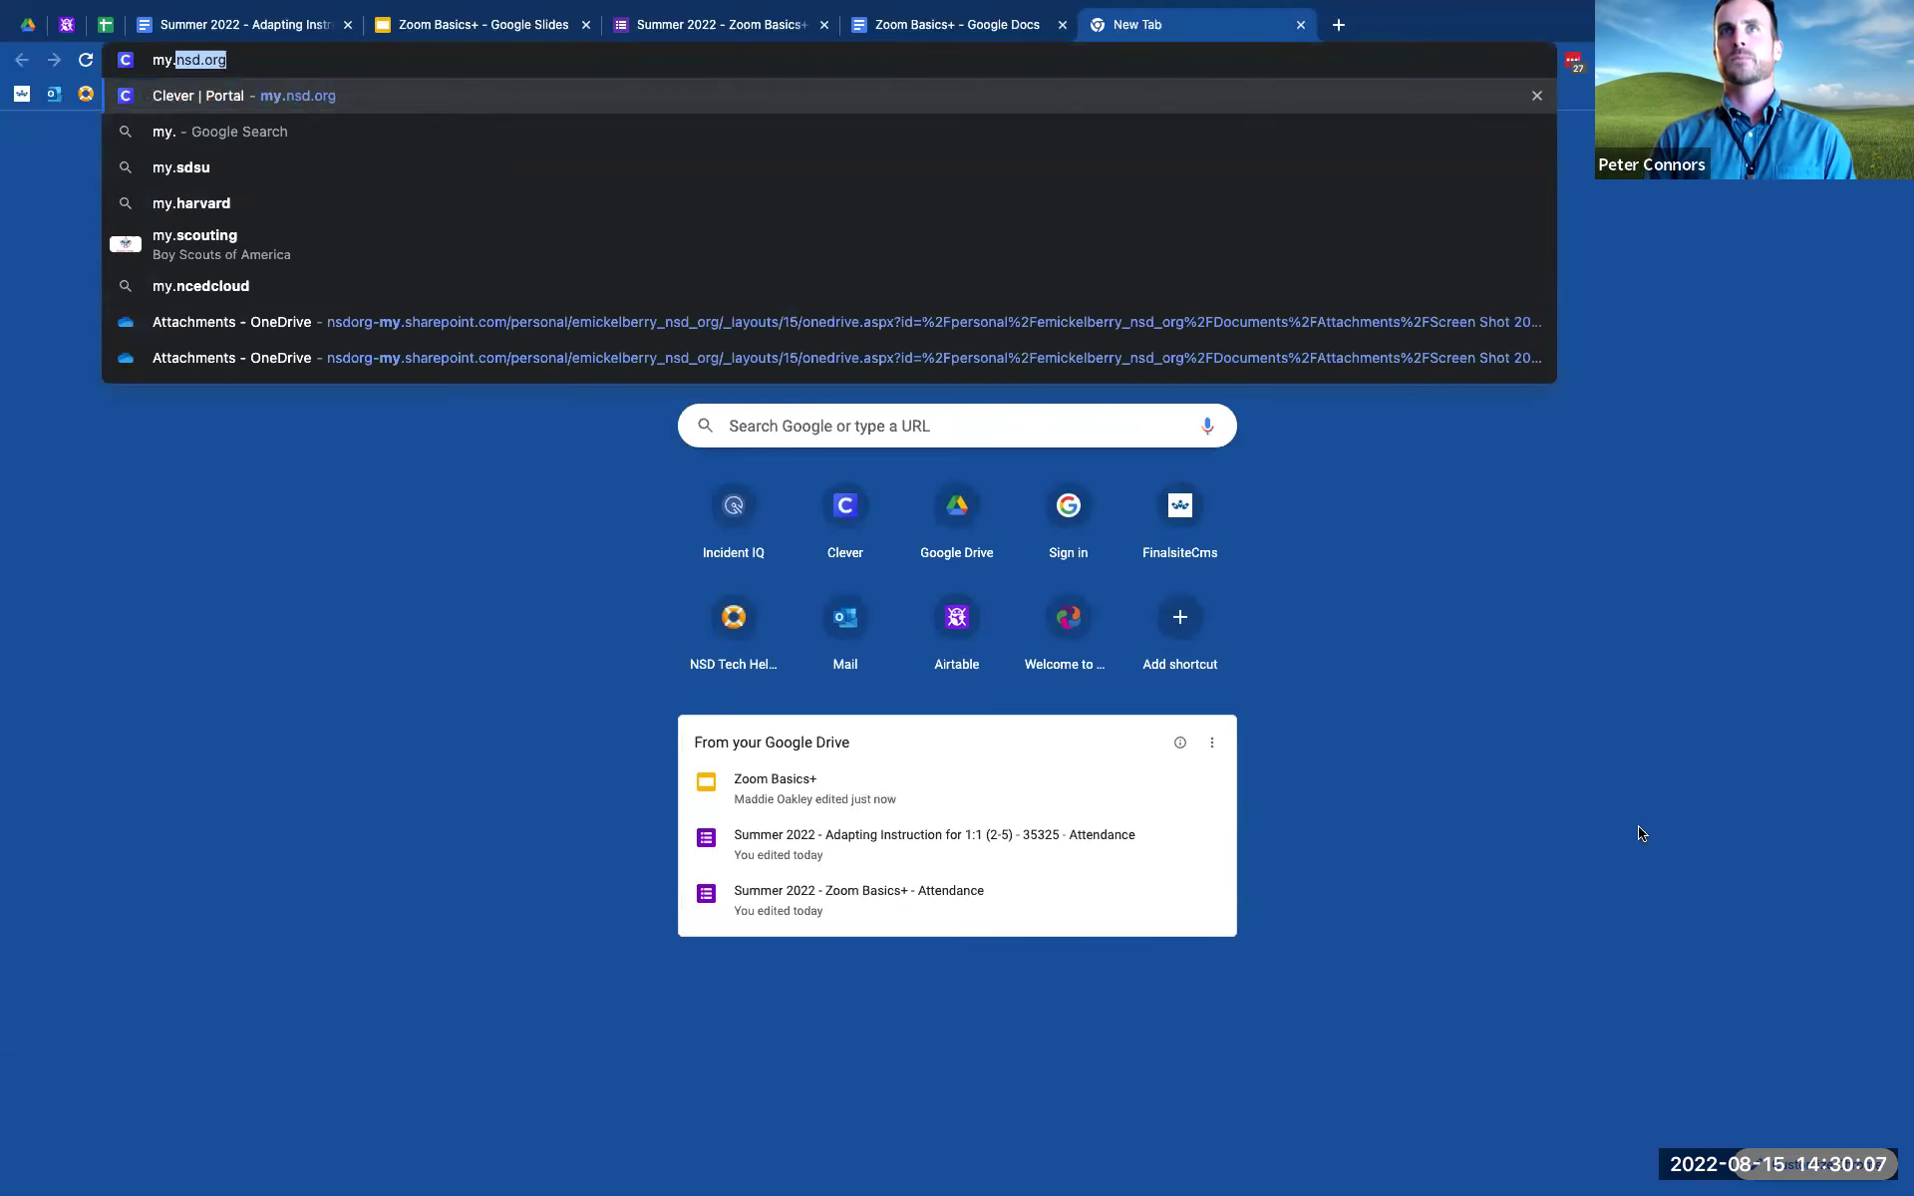
key(Return)
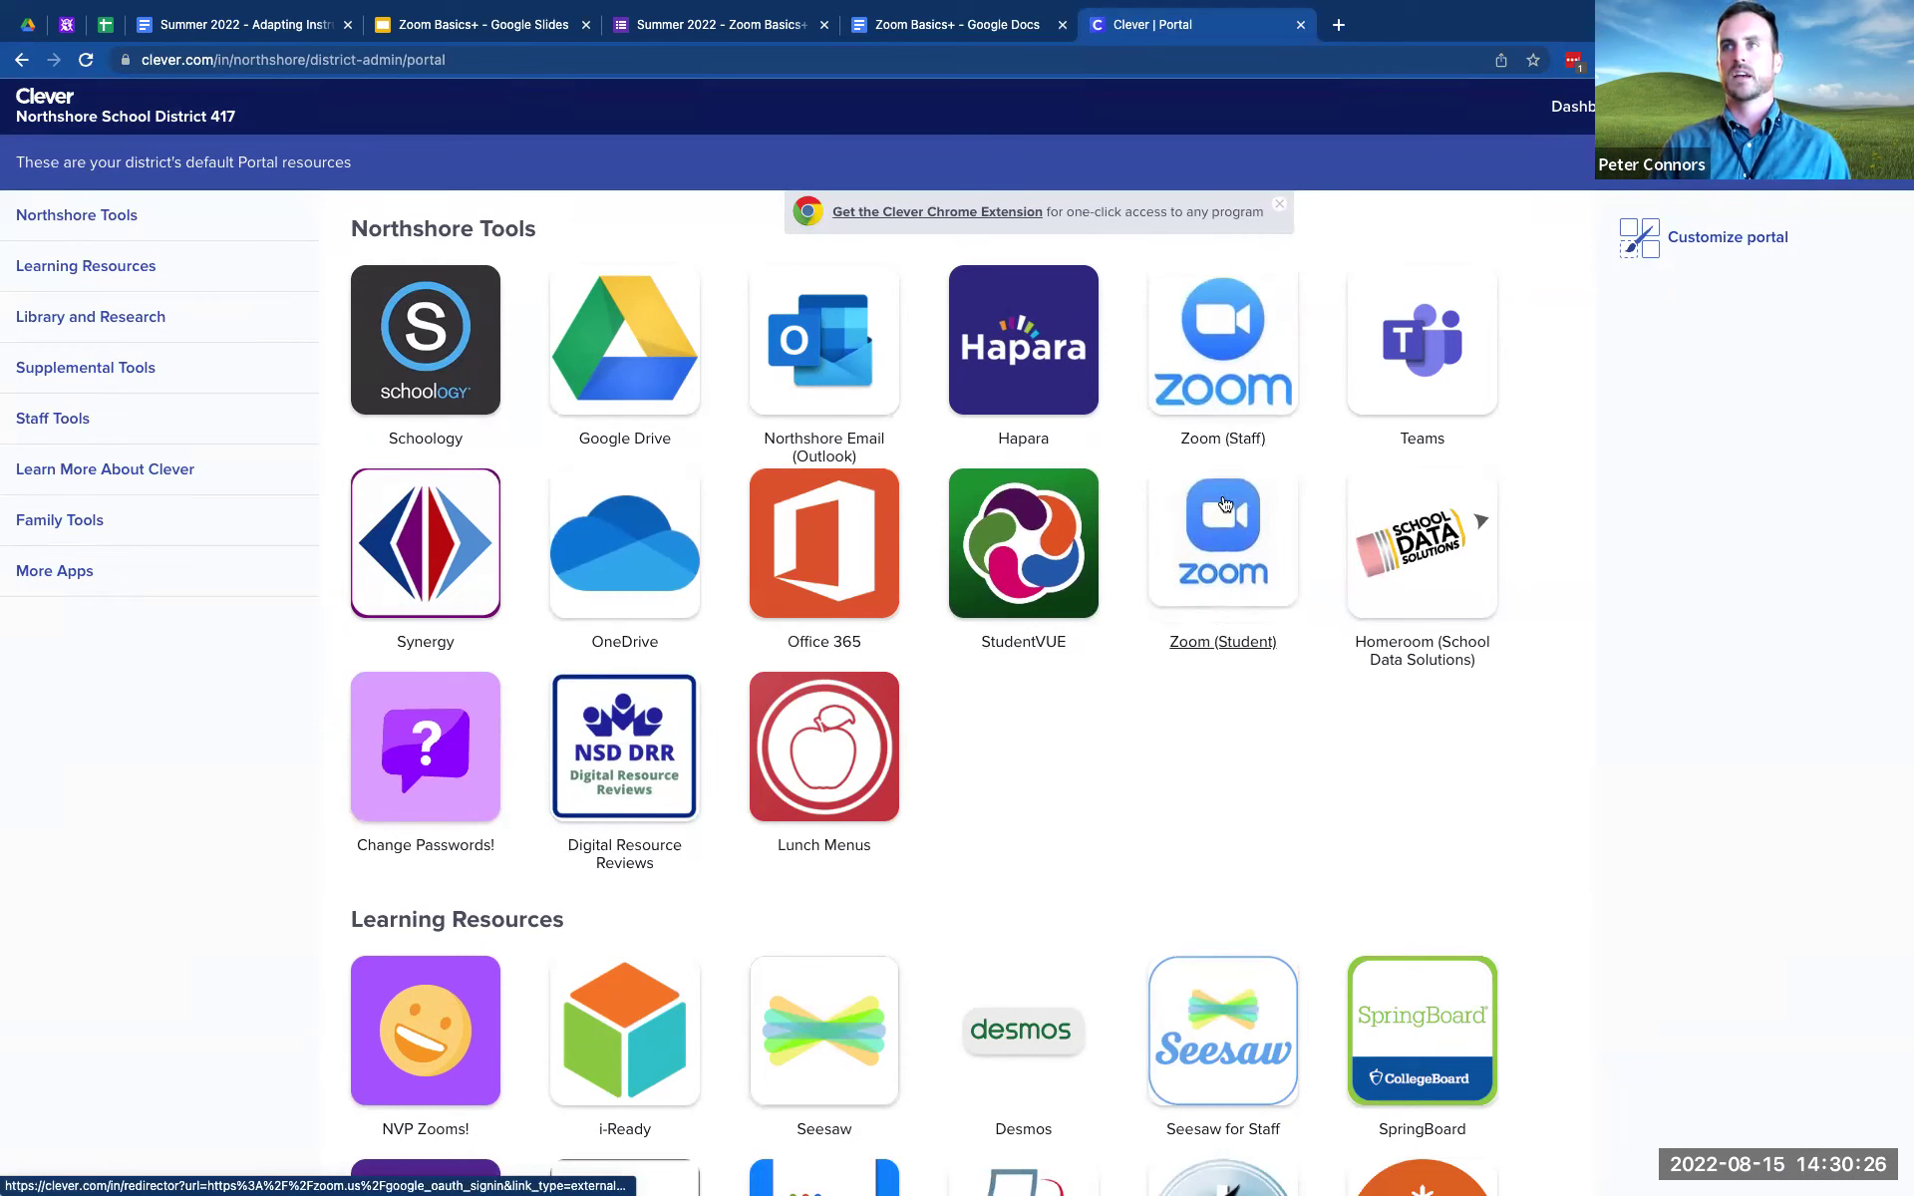
click(1213, 335)
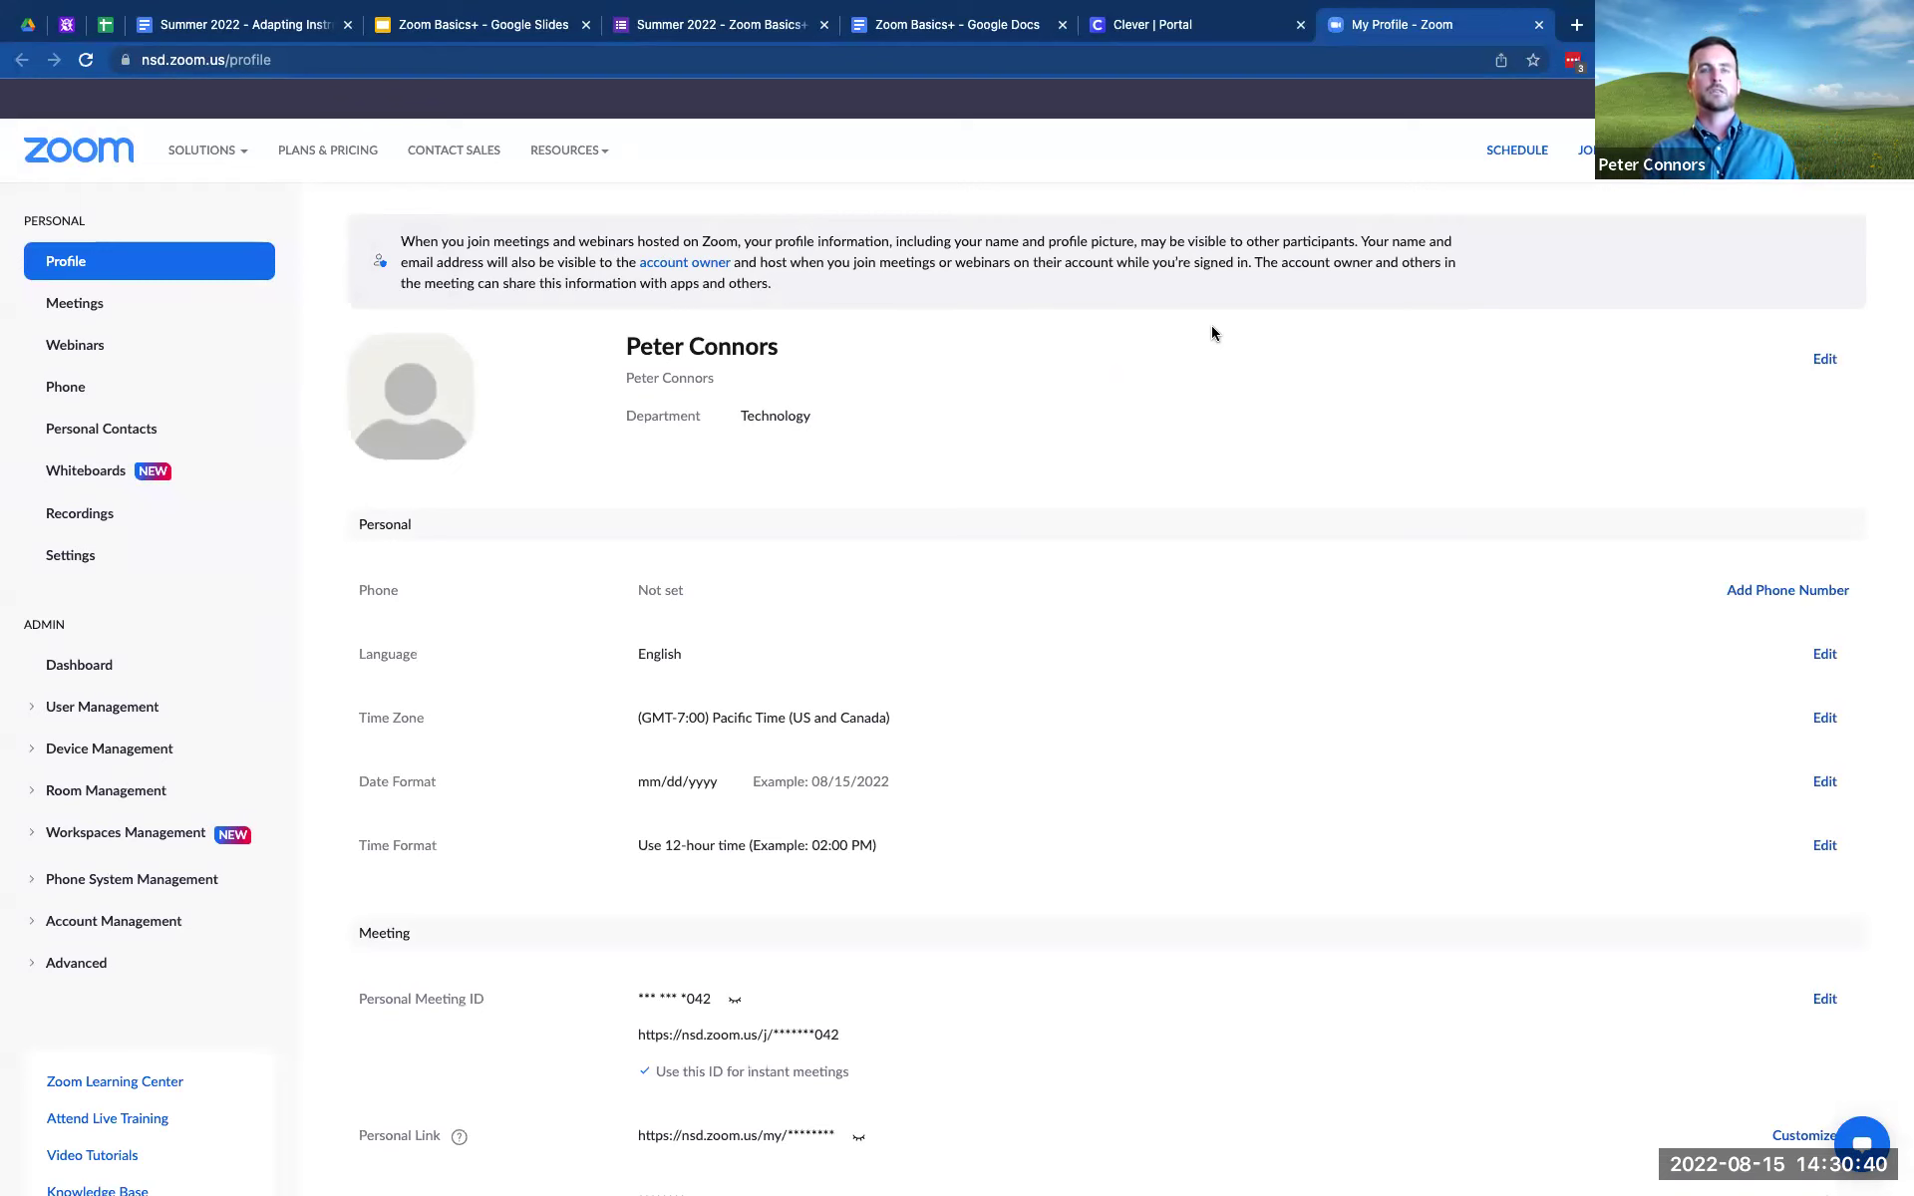
- Examine the Zoom profile page, including the site navigation and the Personal, Meeting, Account and Sign In sections
mouse_move(204, 149)
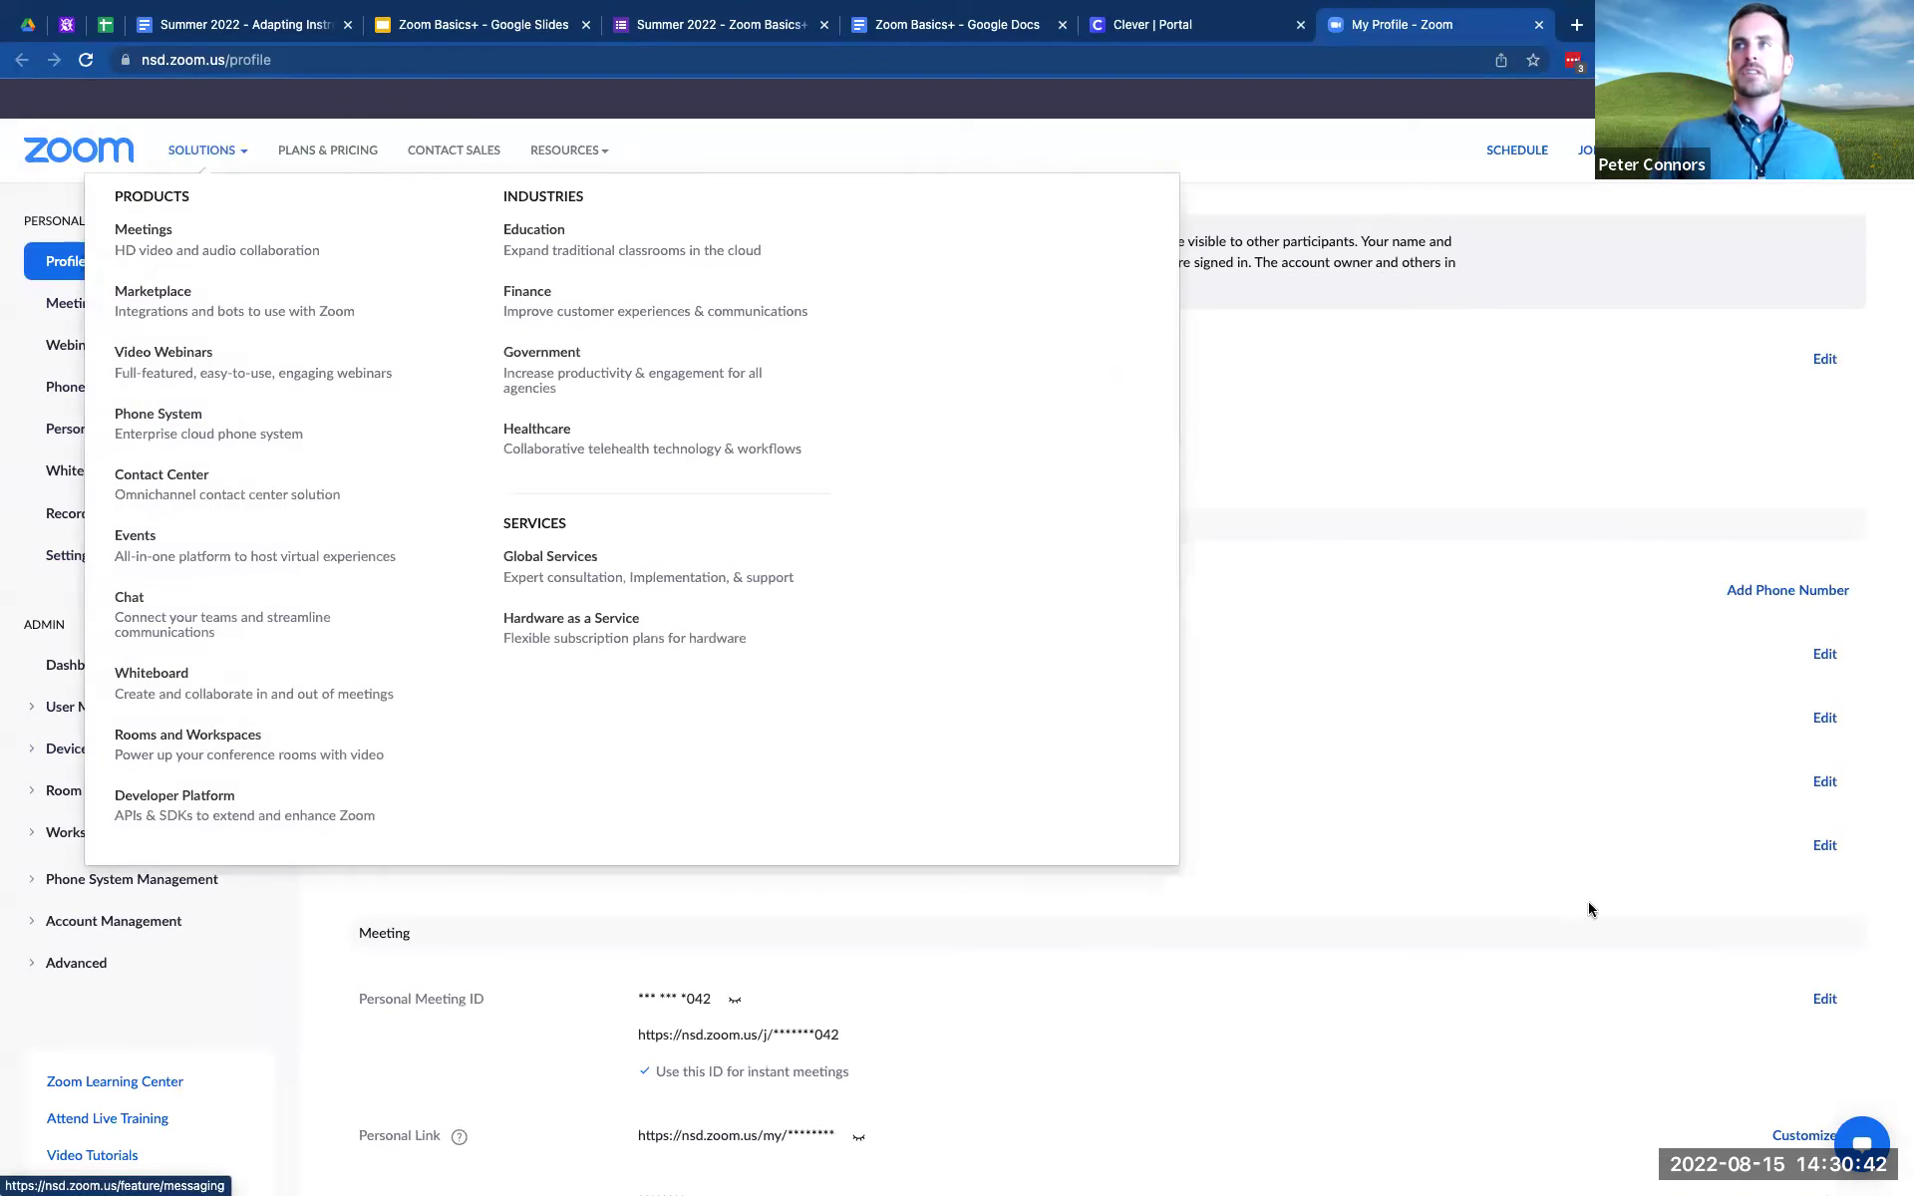
mouse_move(569, 149)
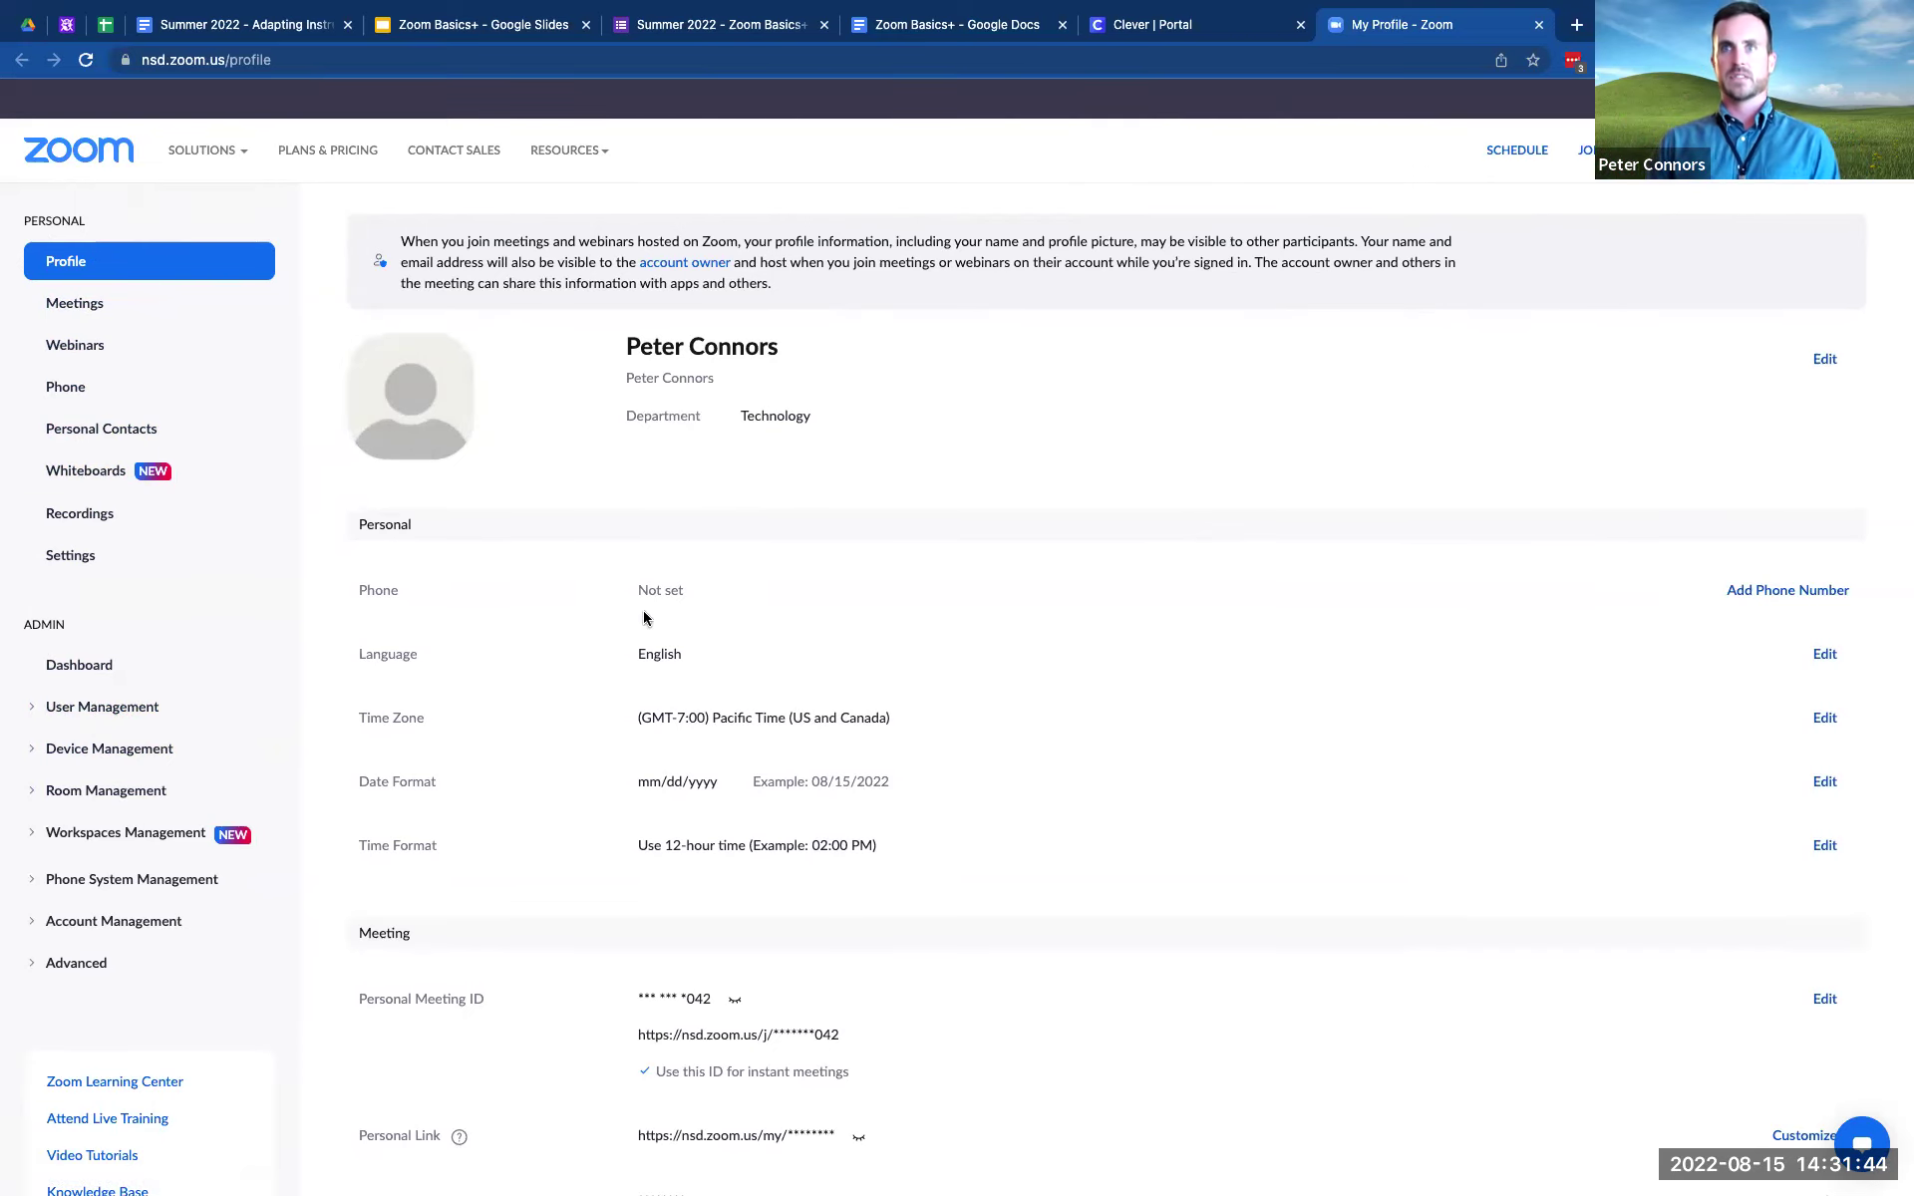
scroll(646, 618, down, 1)
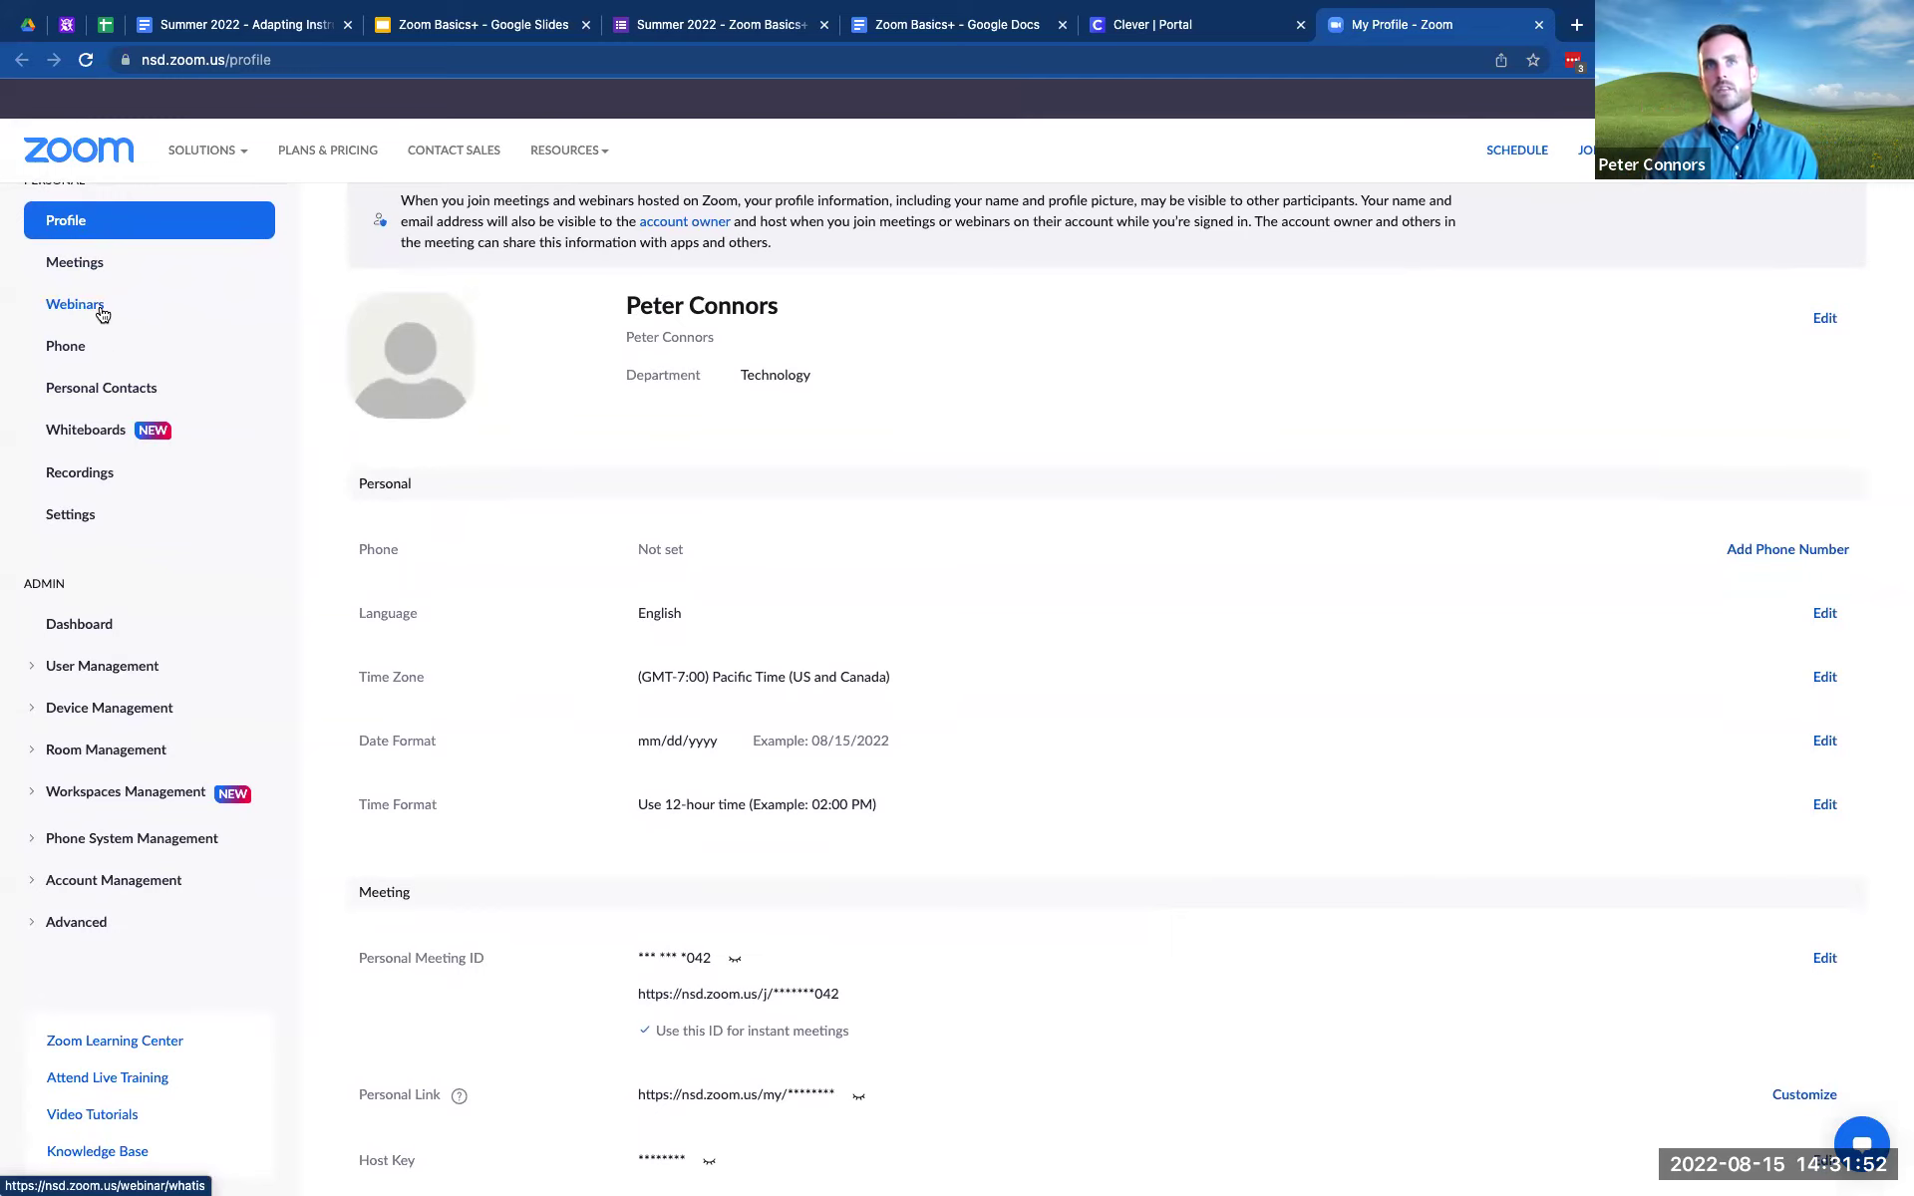
scroll(725, 380, up, 1)
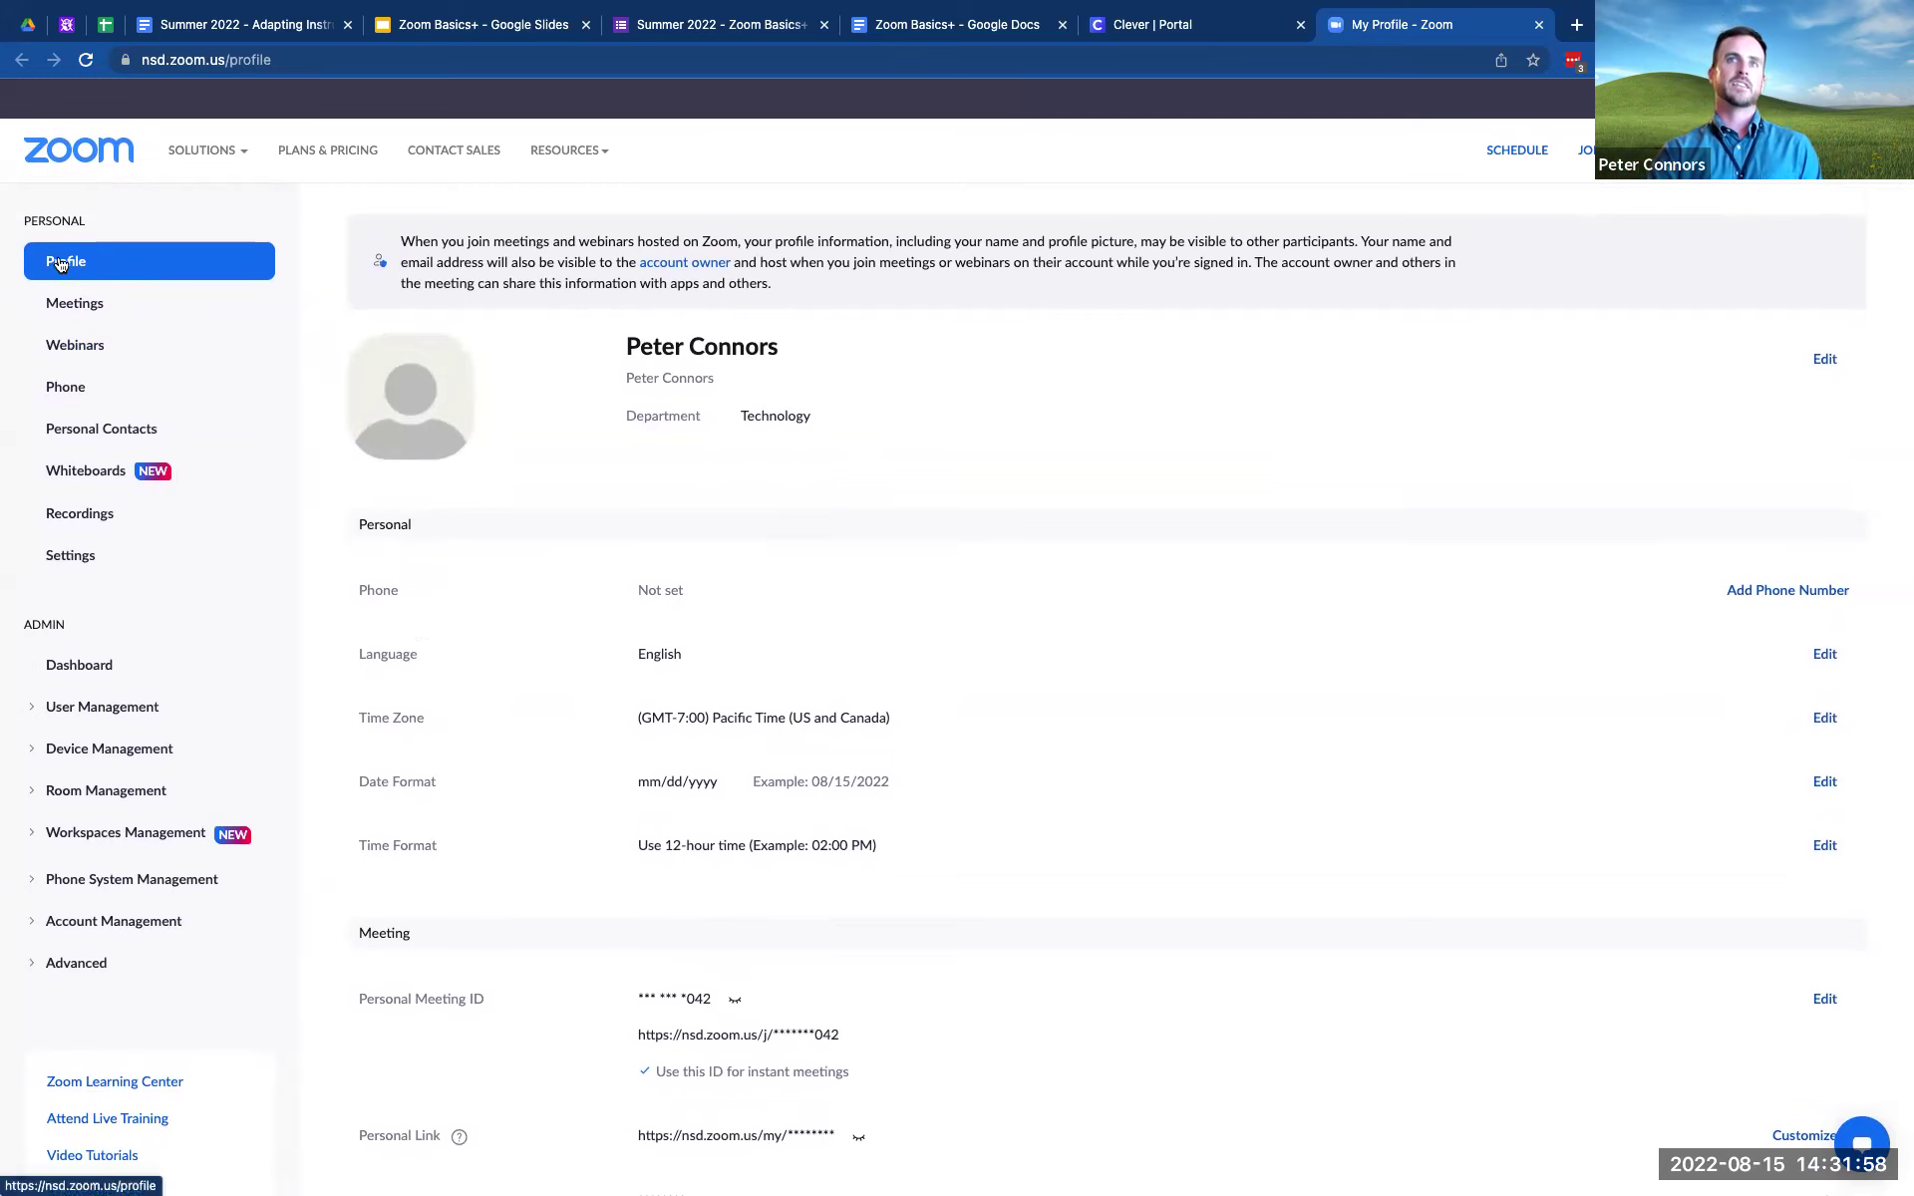
scroll(825, 760, down, 3)
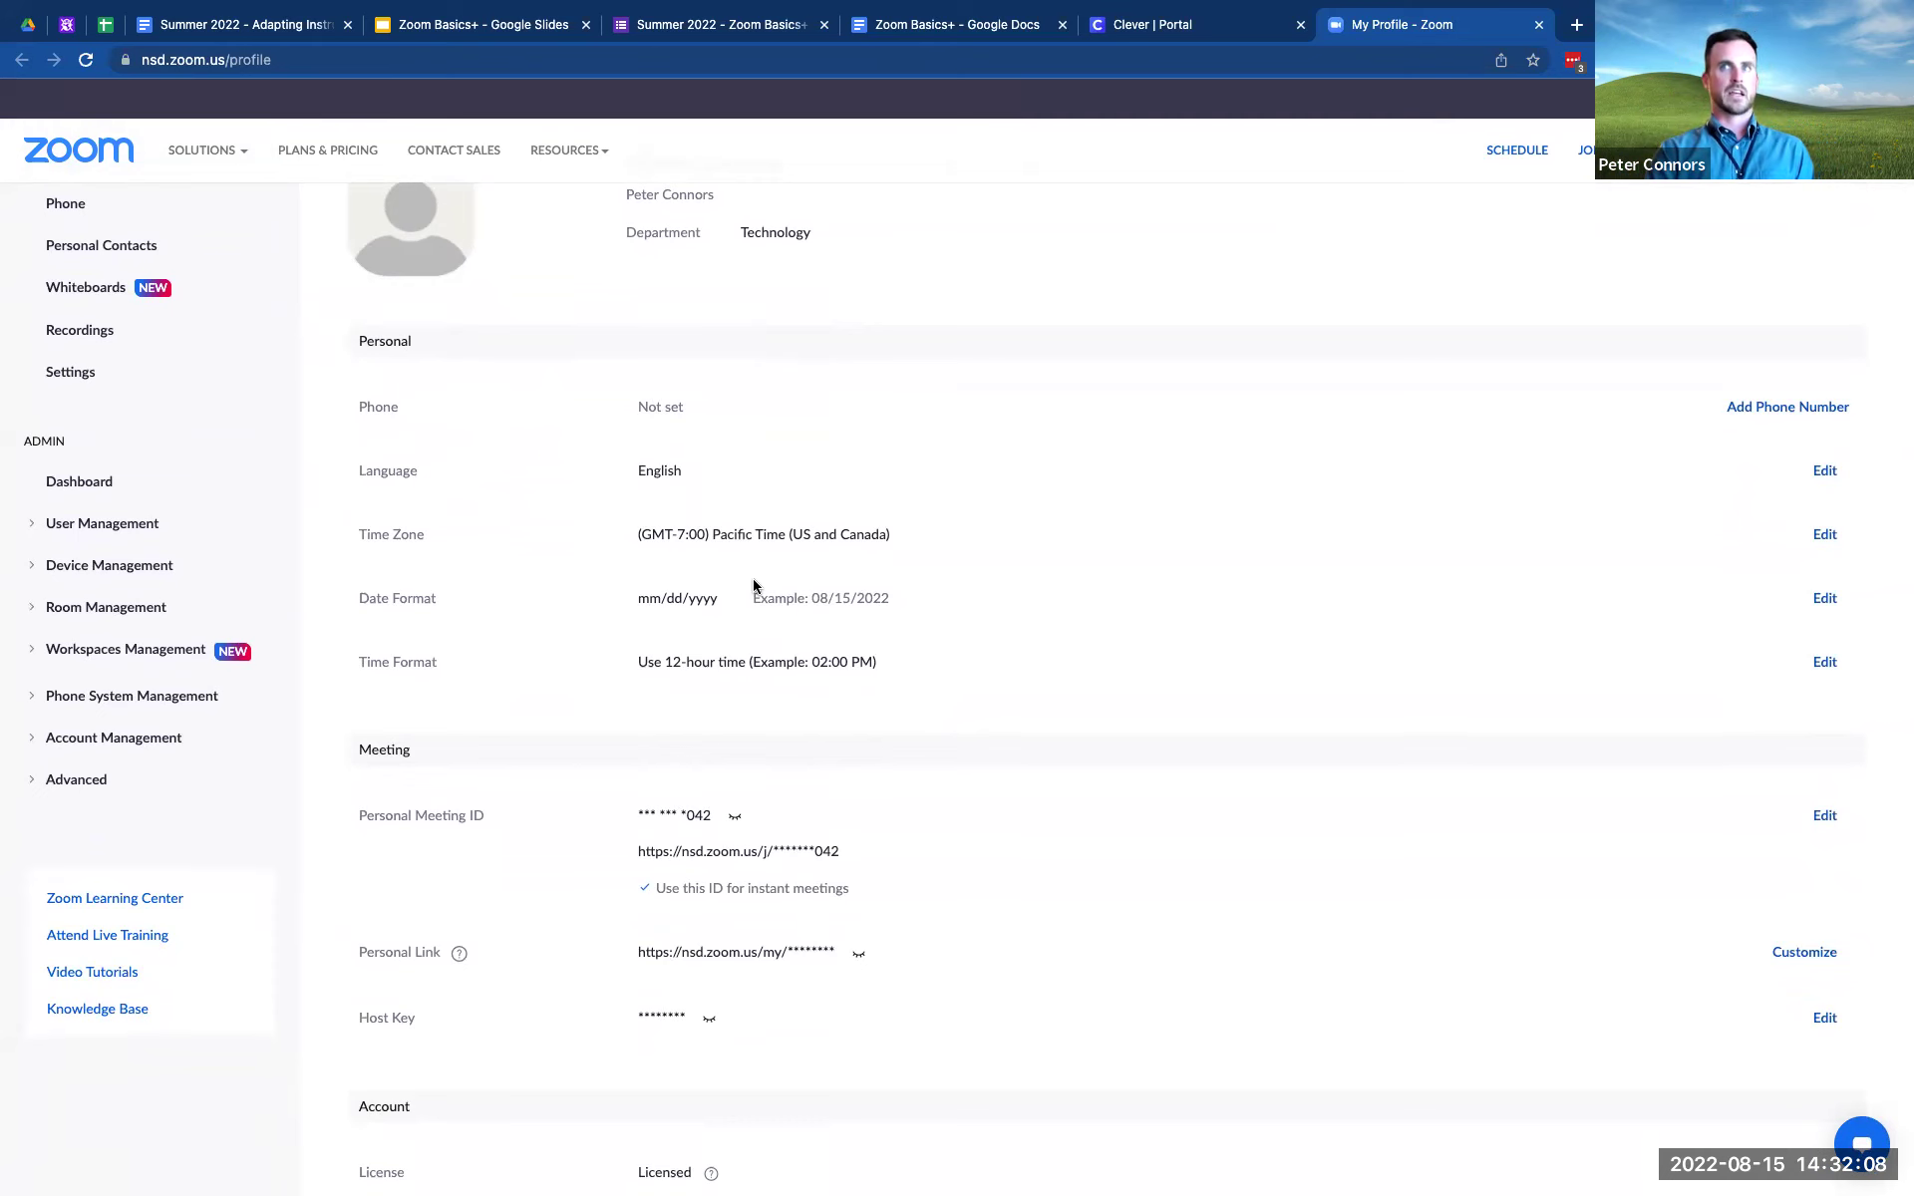
scroll(753, 586, up, 3)
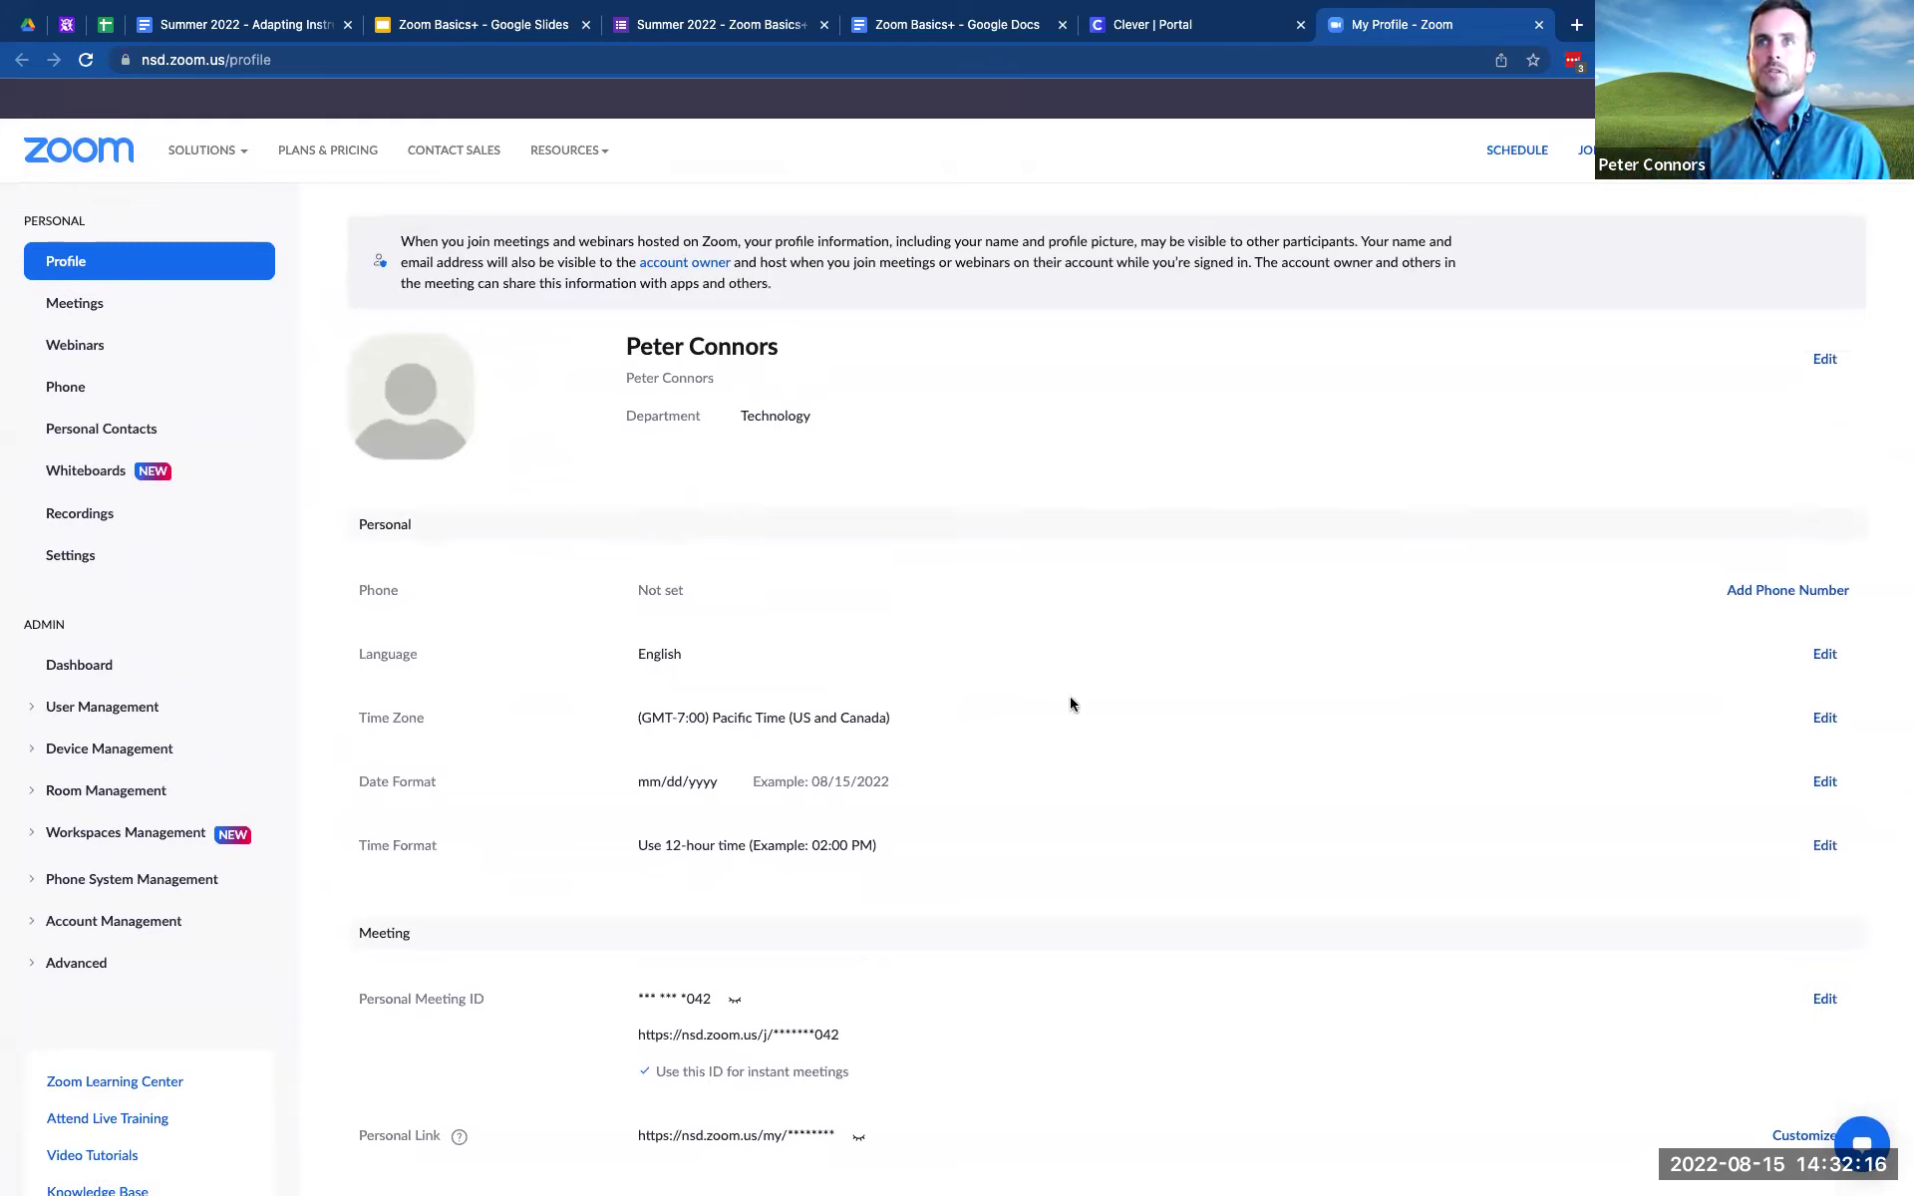
scroll(1071, 704, down, 3)
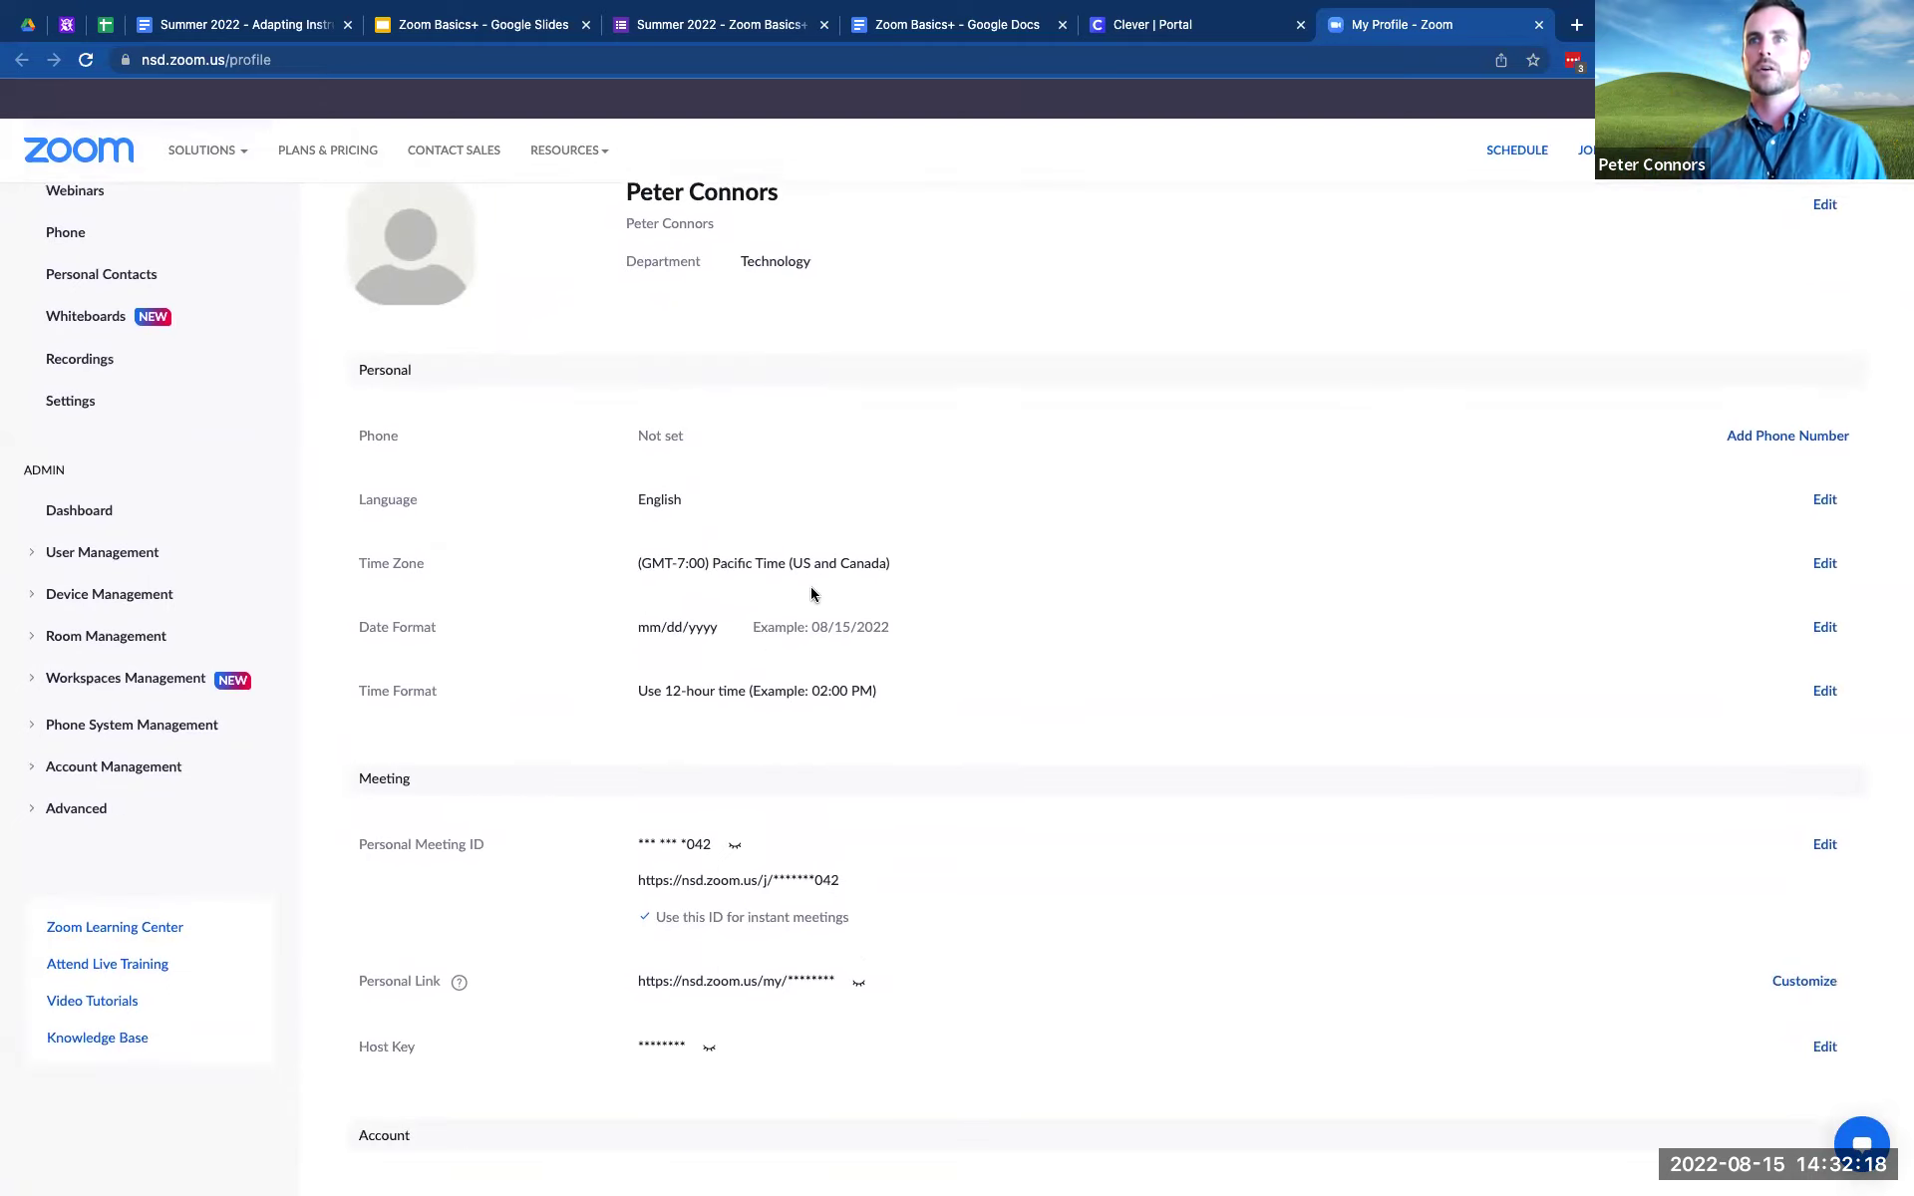
scroll(816, 588, down, 4)
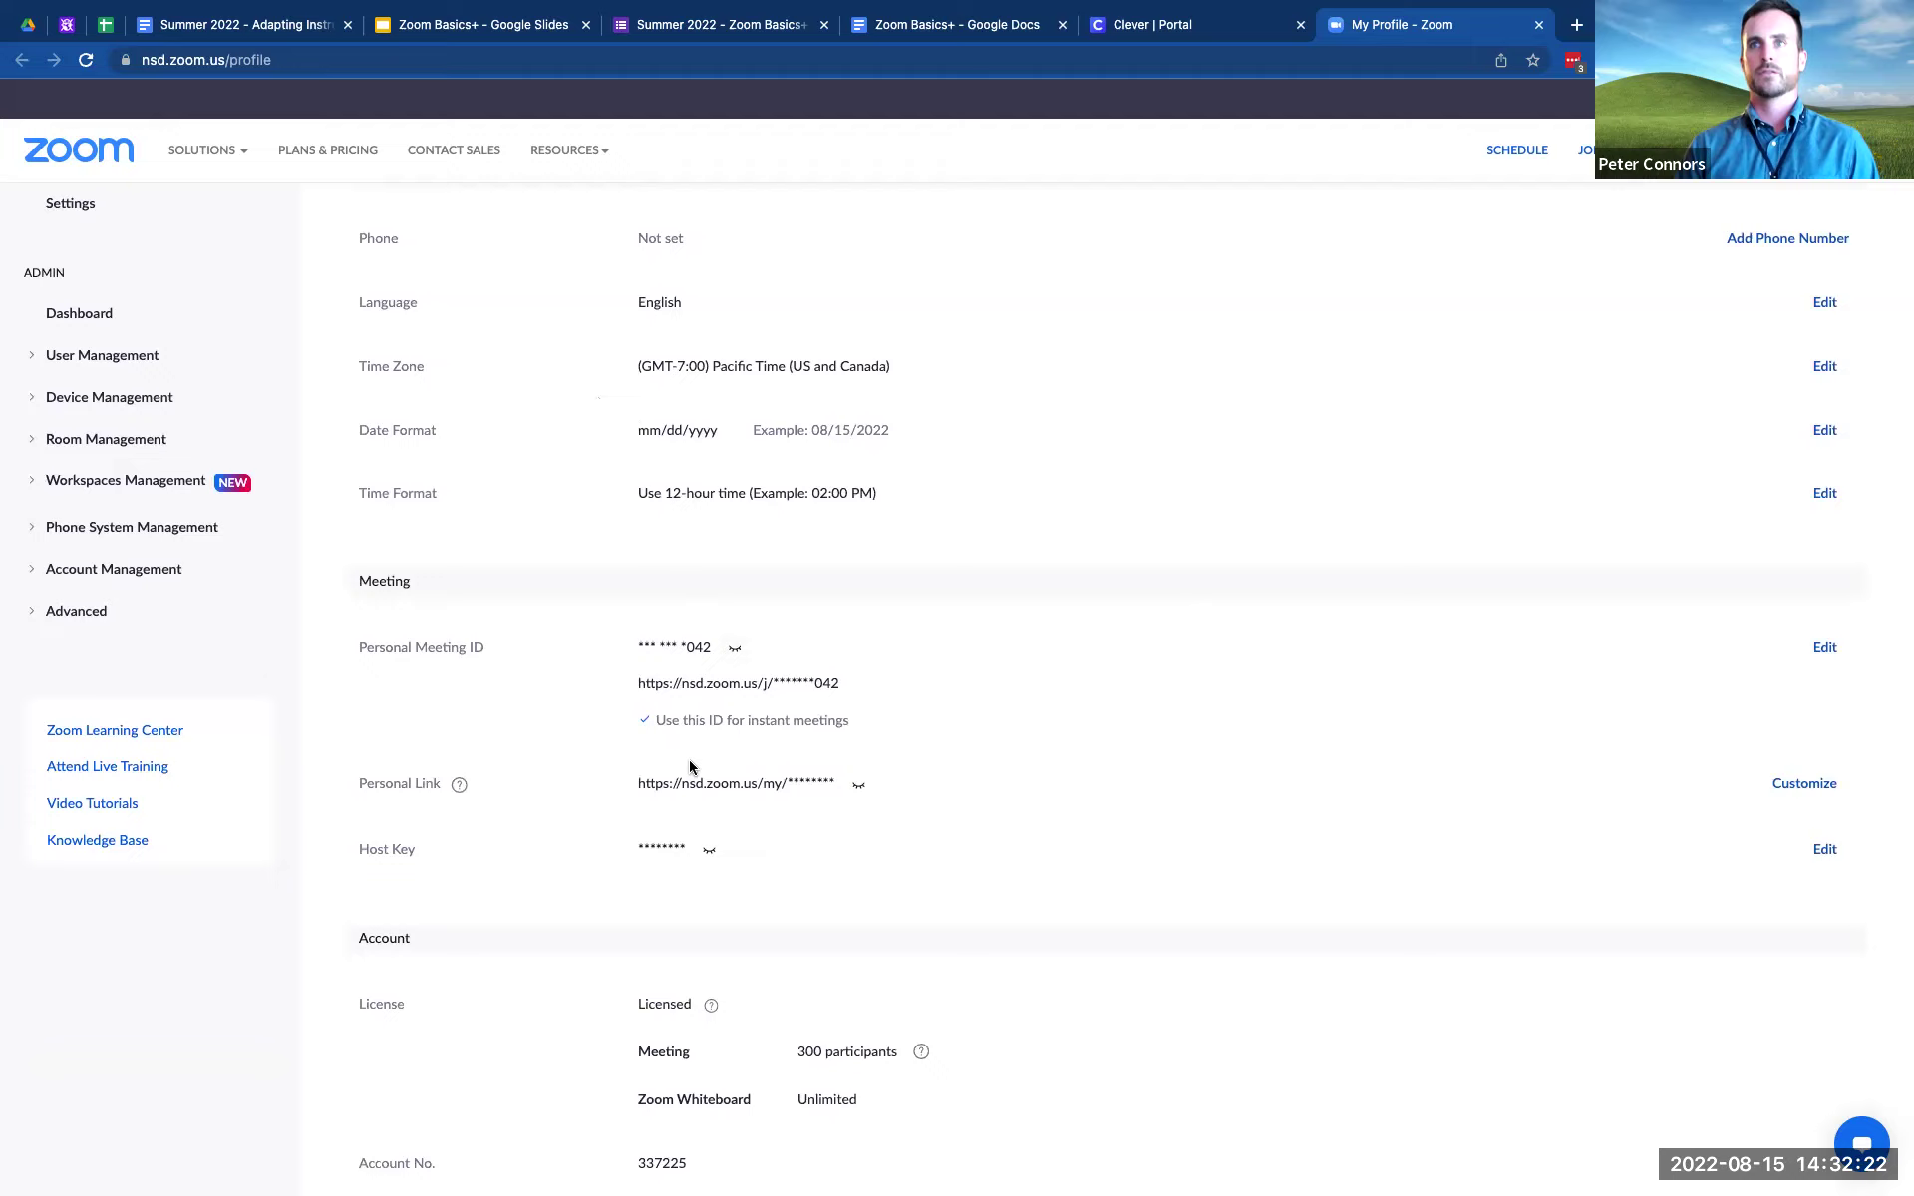
scroll(690, 762, down, 5)
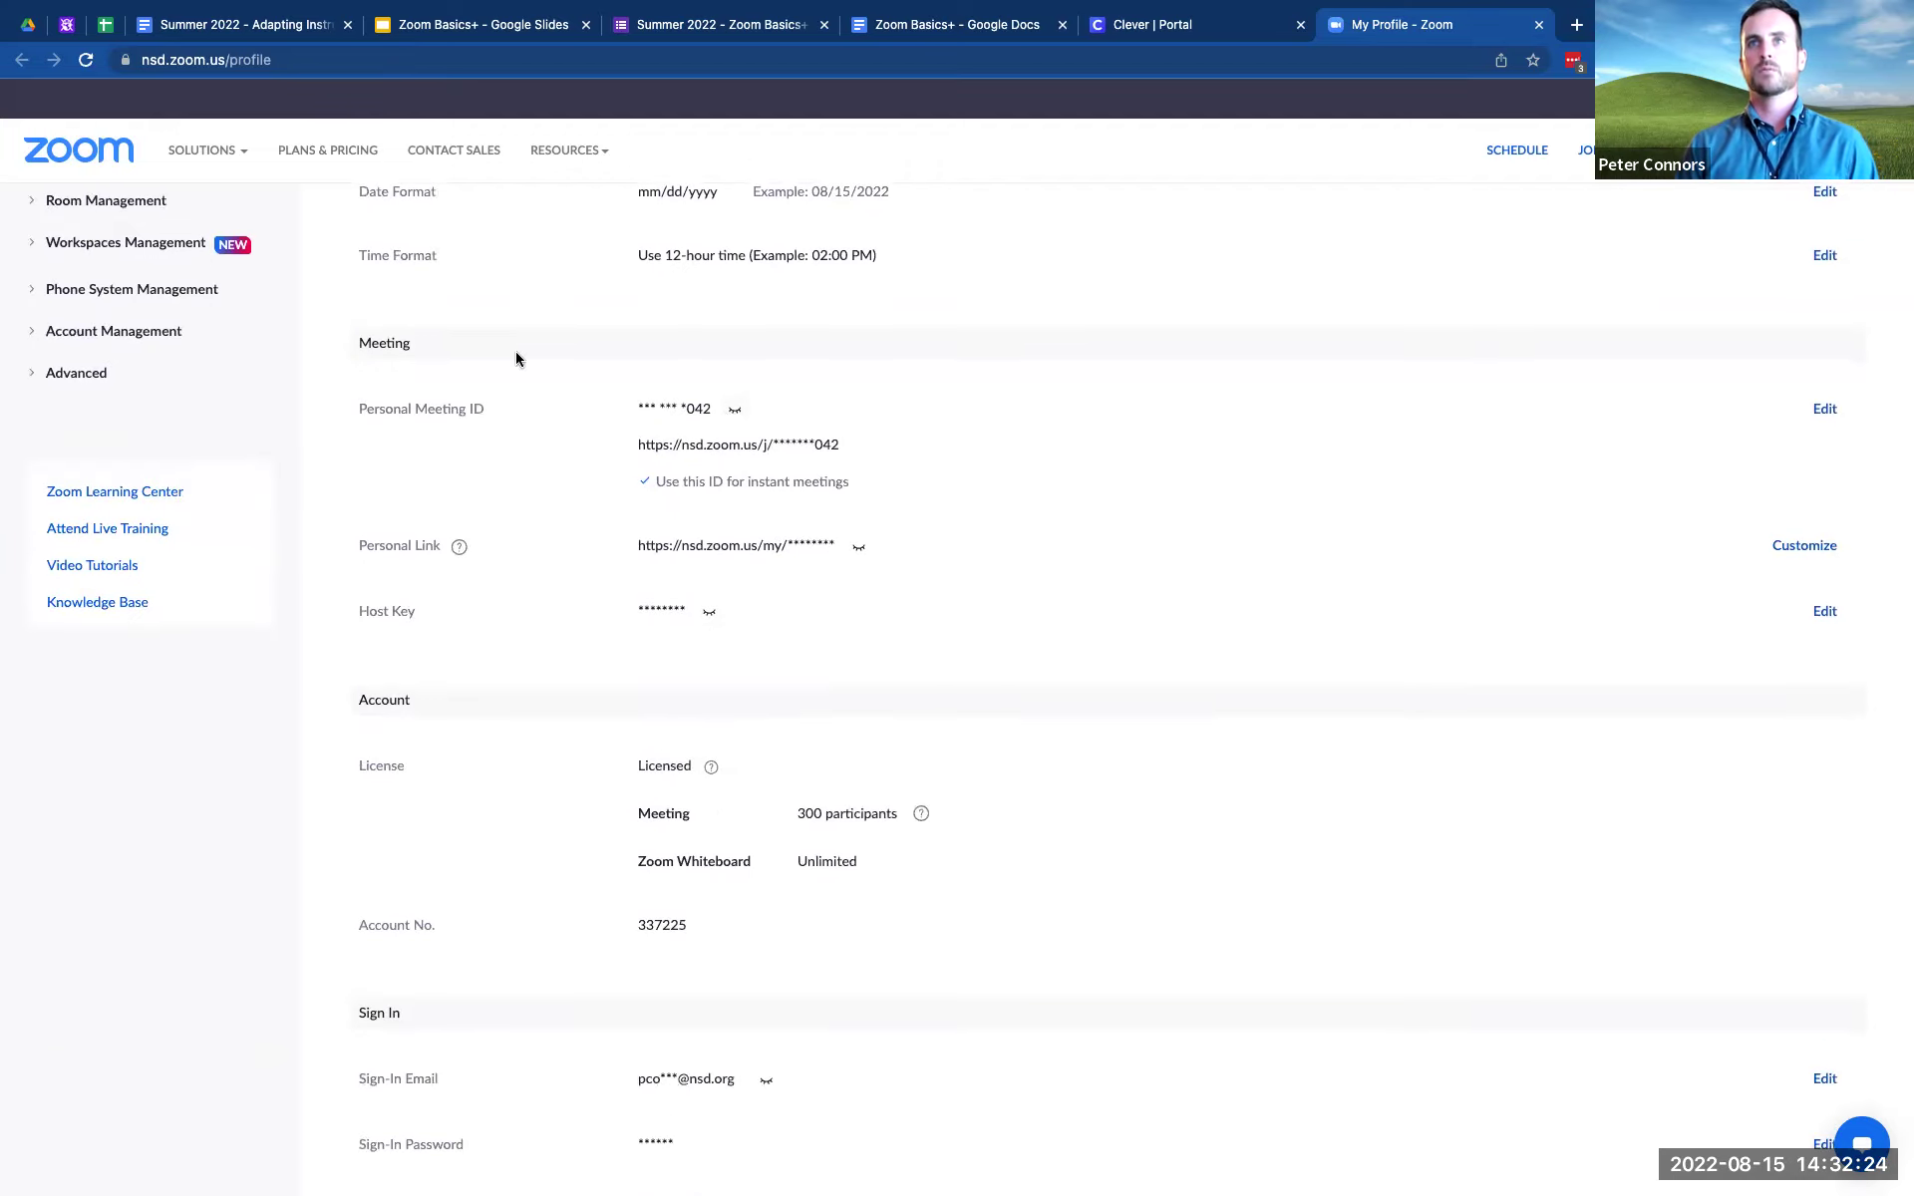
scroll(877, 404, up, 2)
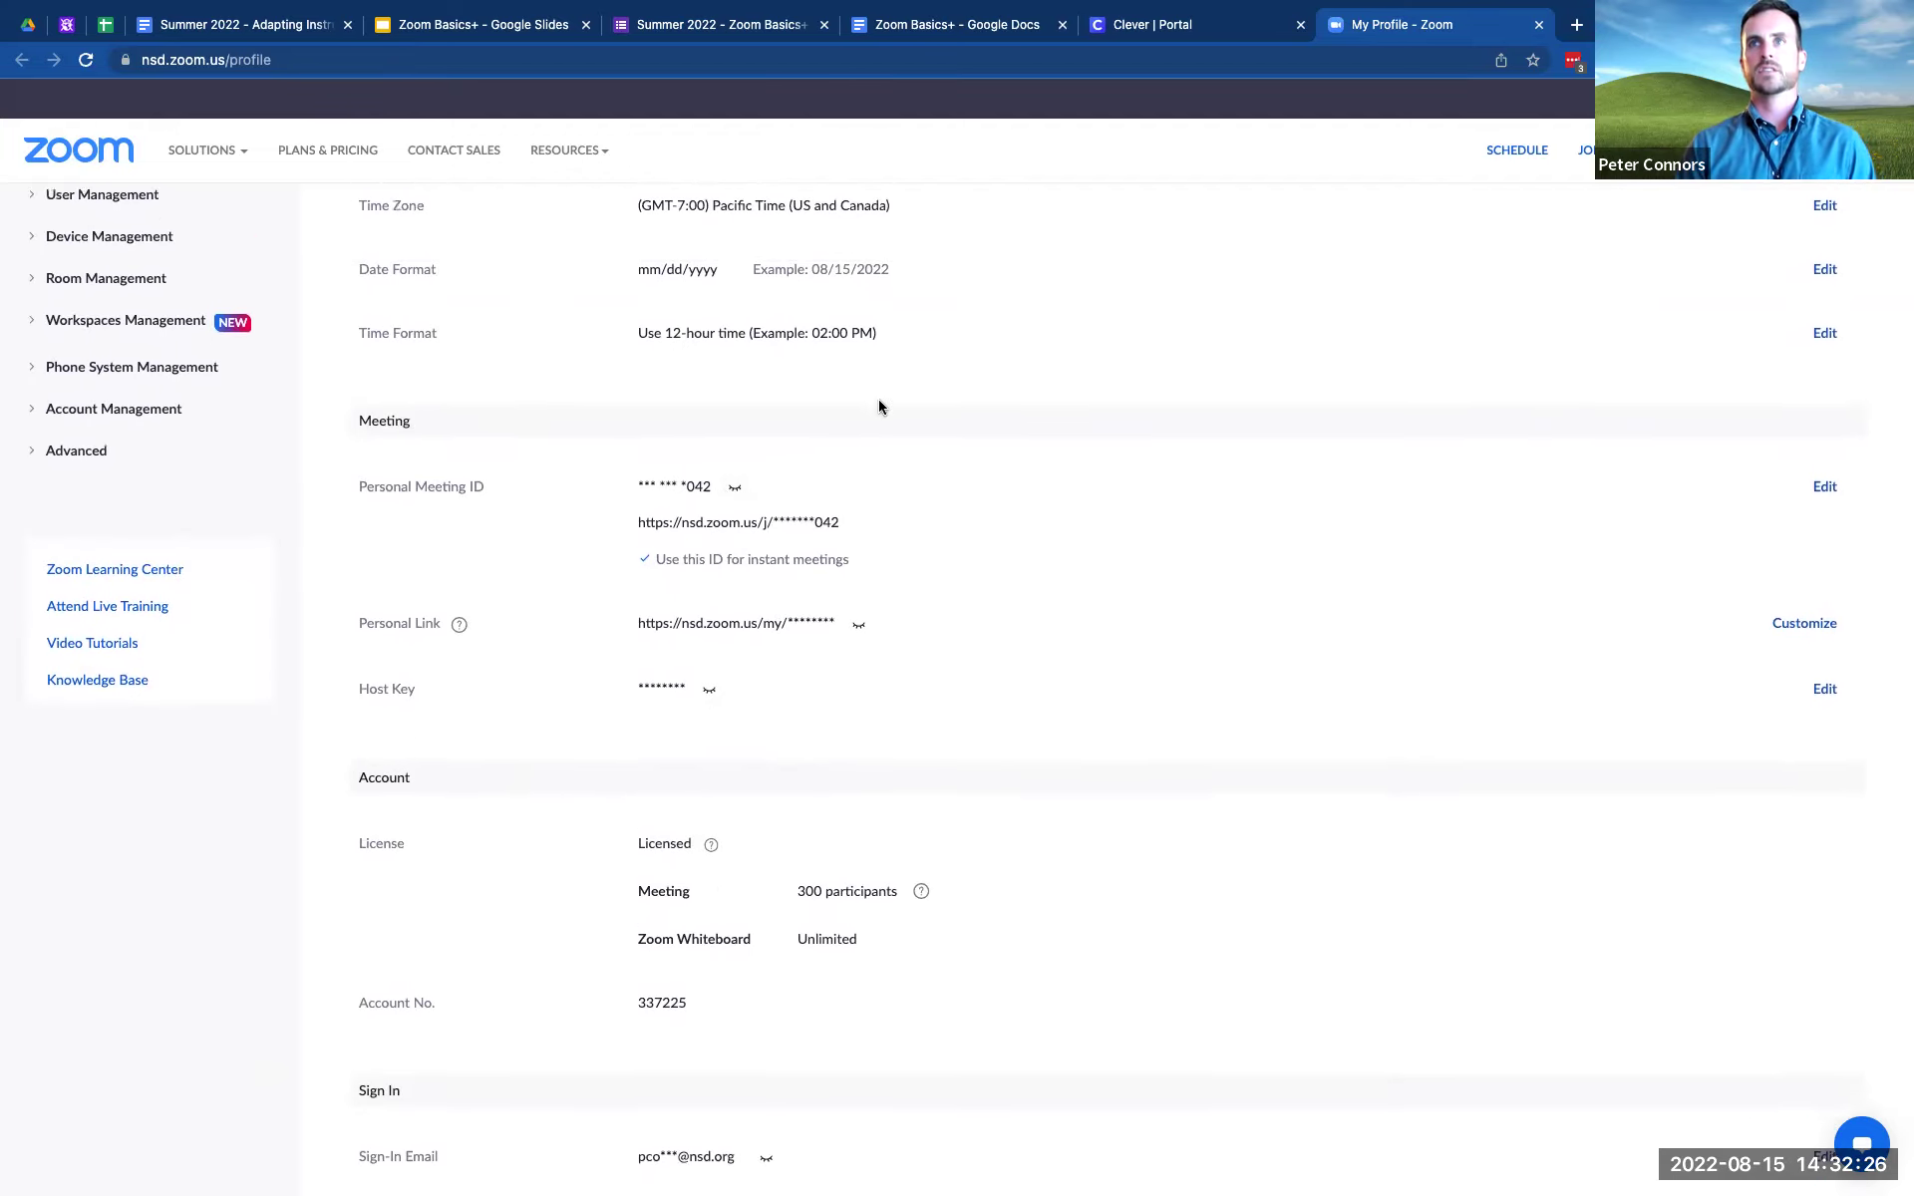
scroll(854, 435, up, 8)
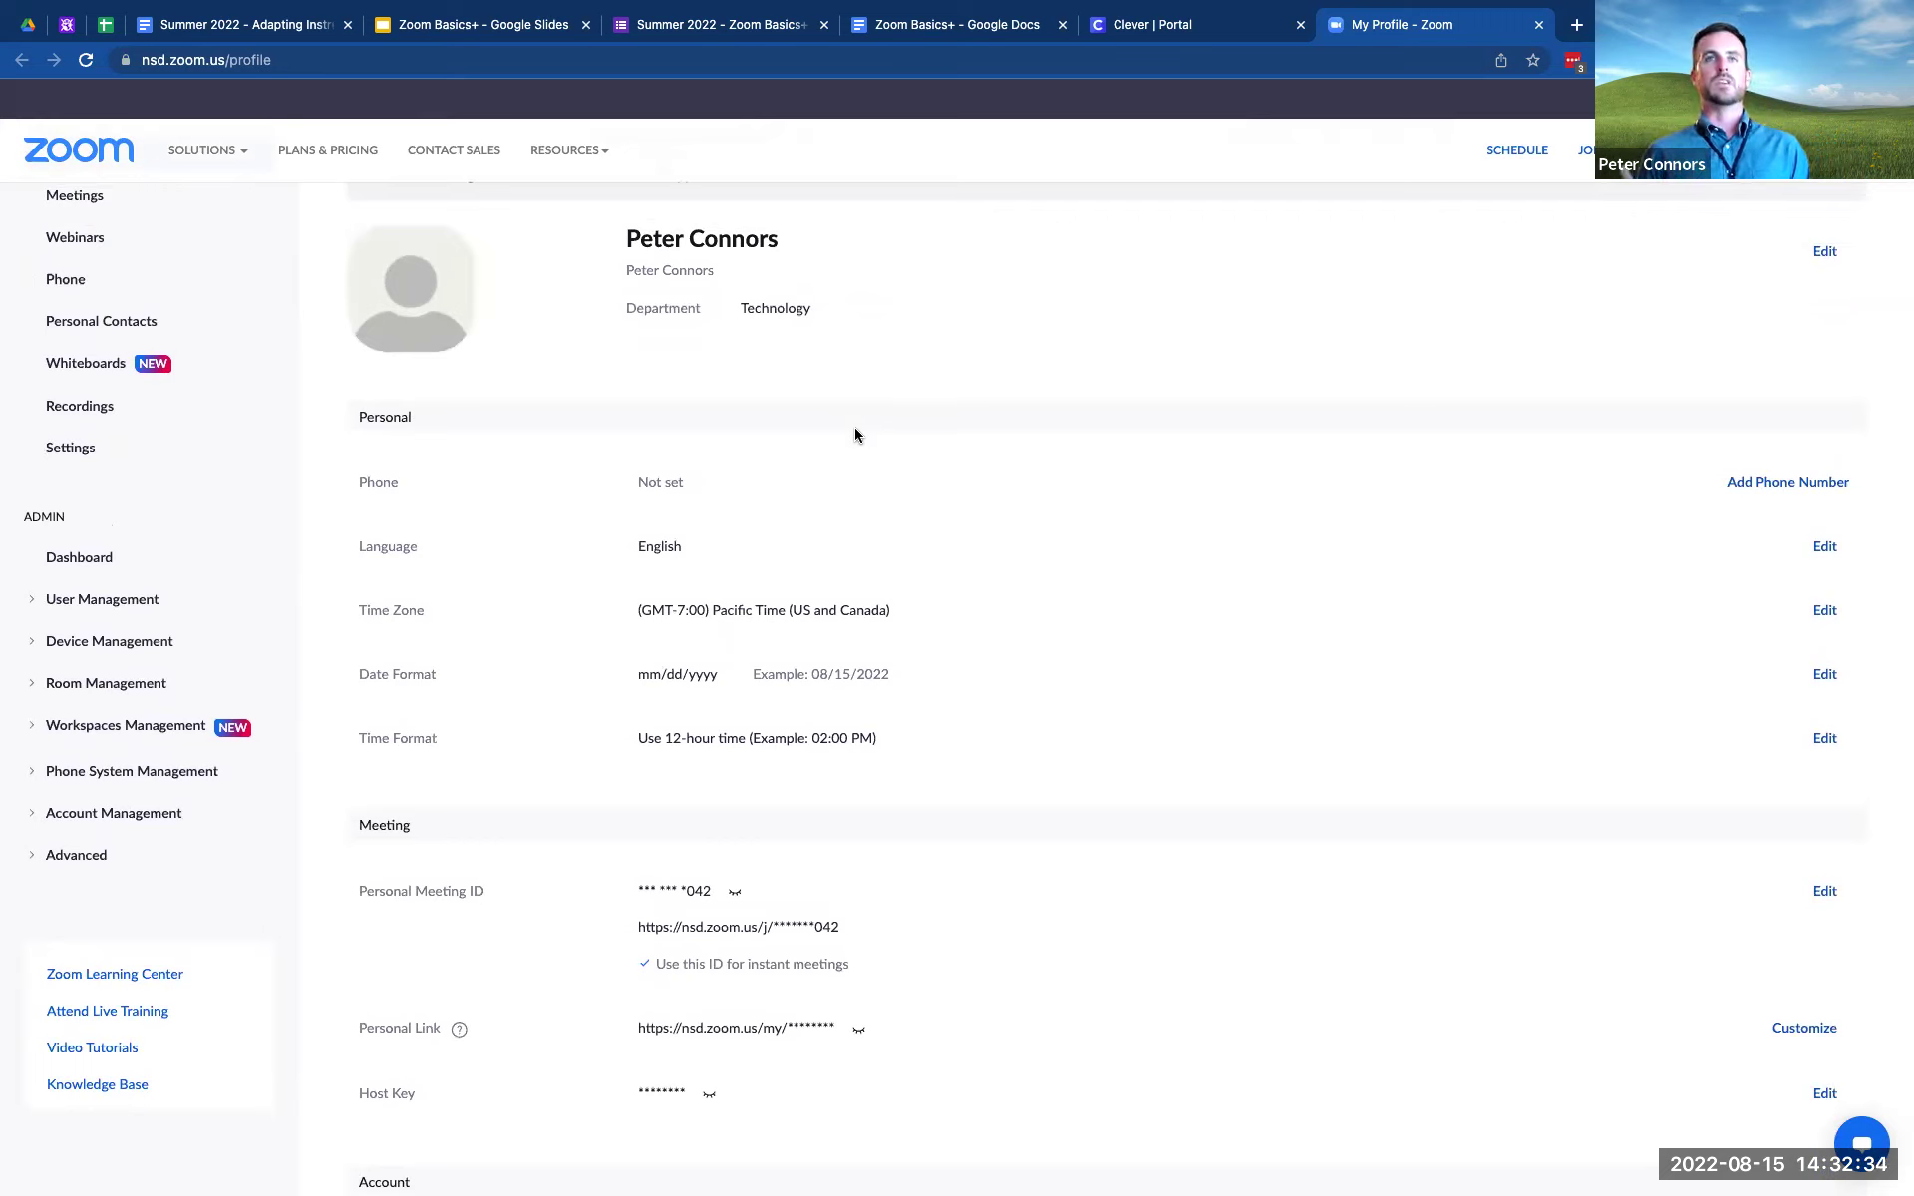
- Reveal the Personal Meeting ID in the profile's Meeting section and highlight its meeting link
click(732, 894)
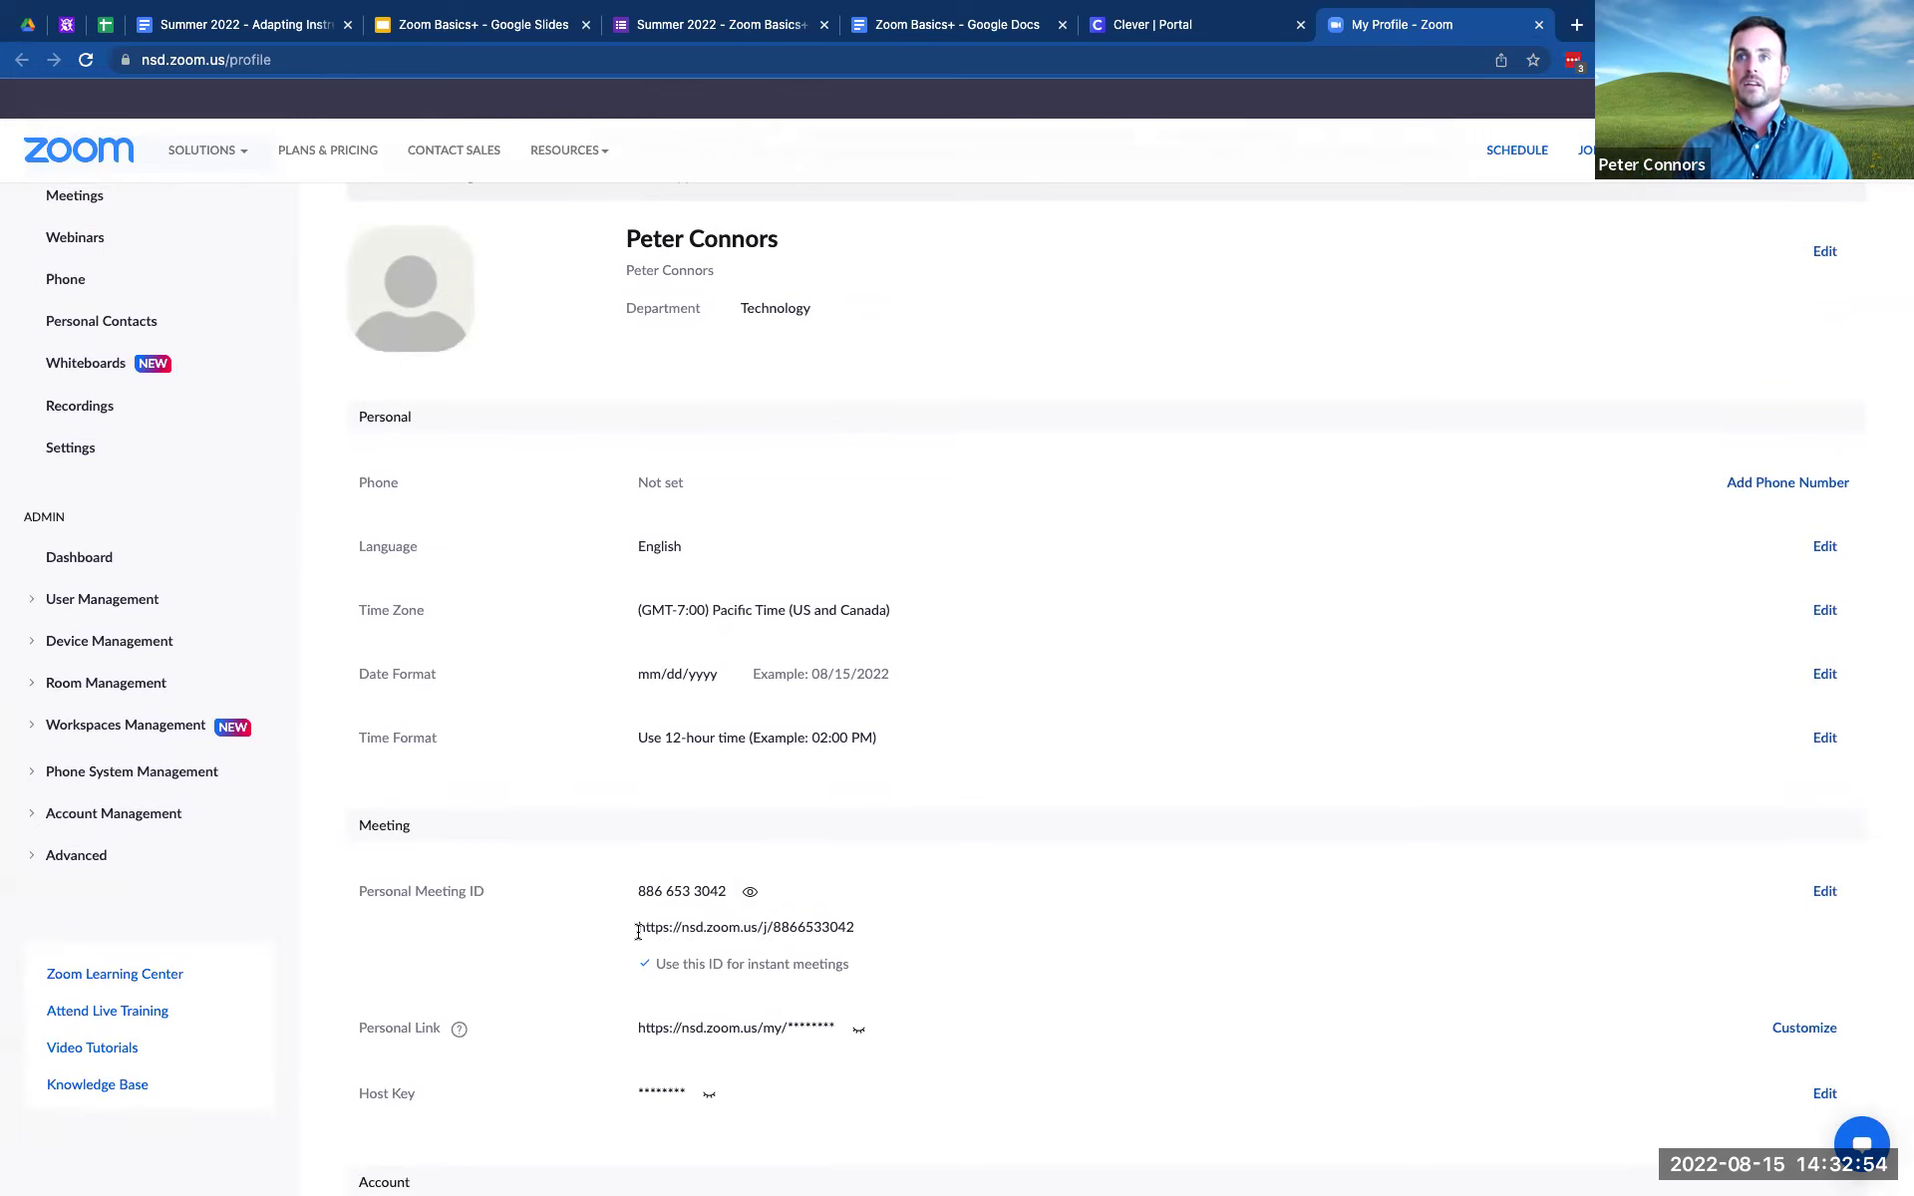
scroll(638, 932, down, 2)
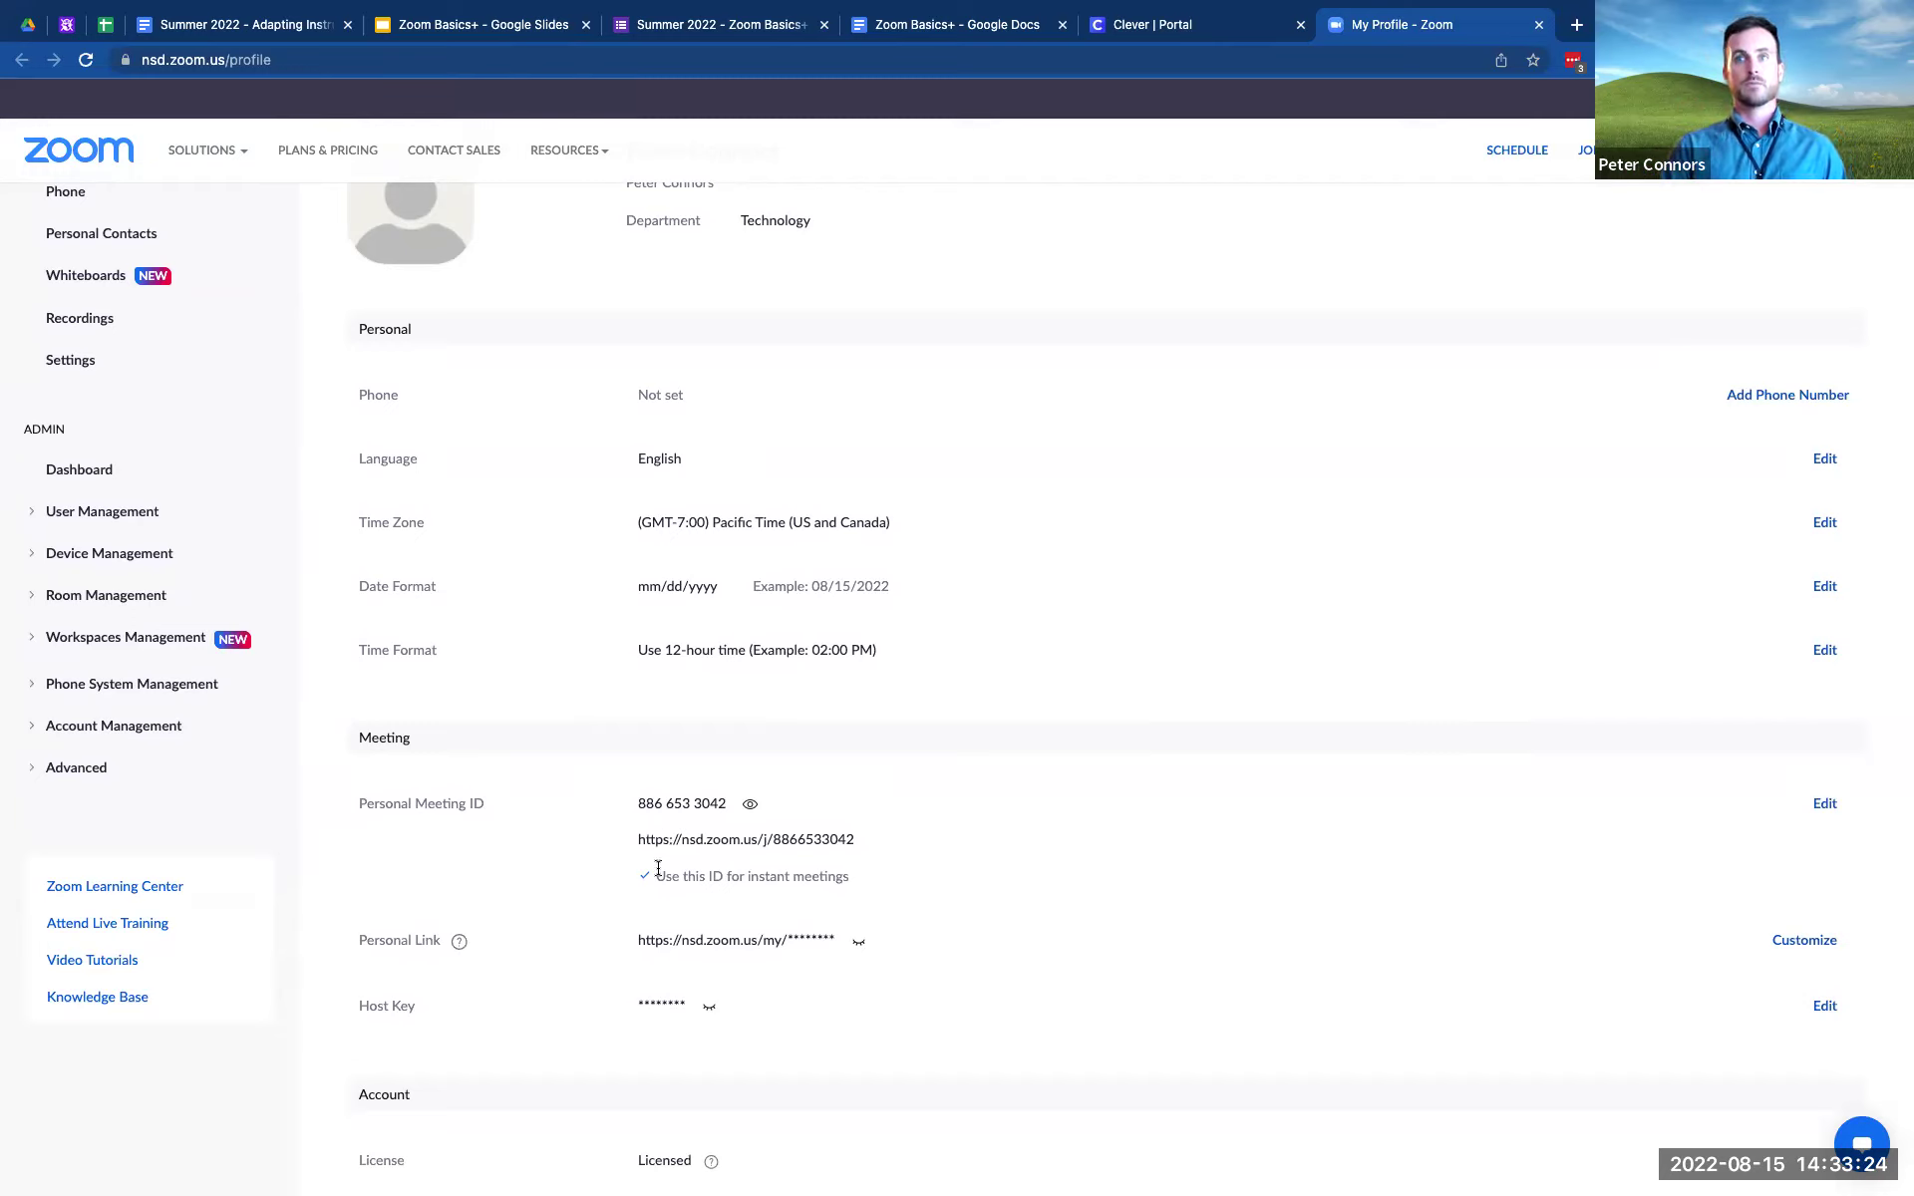
triple_click(652, 840)
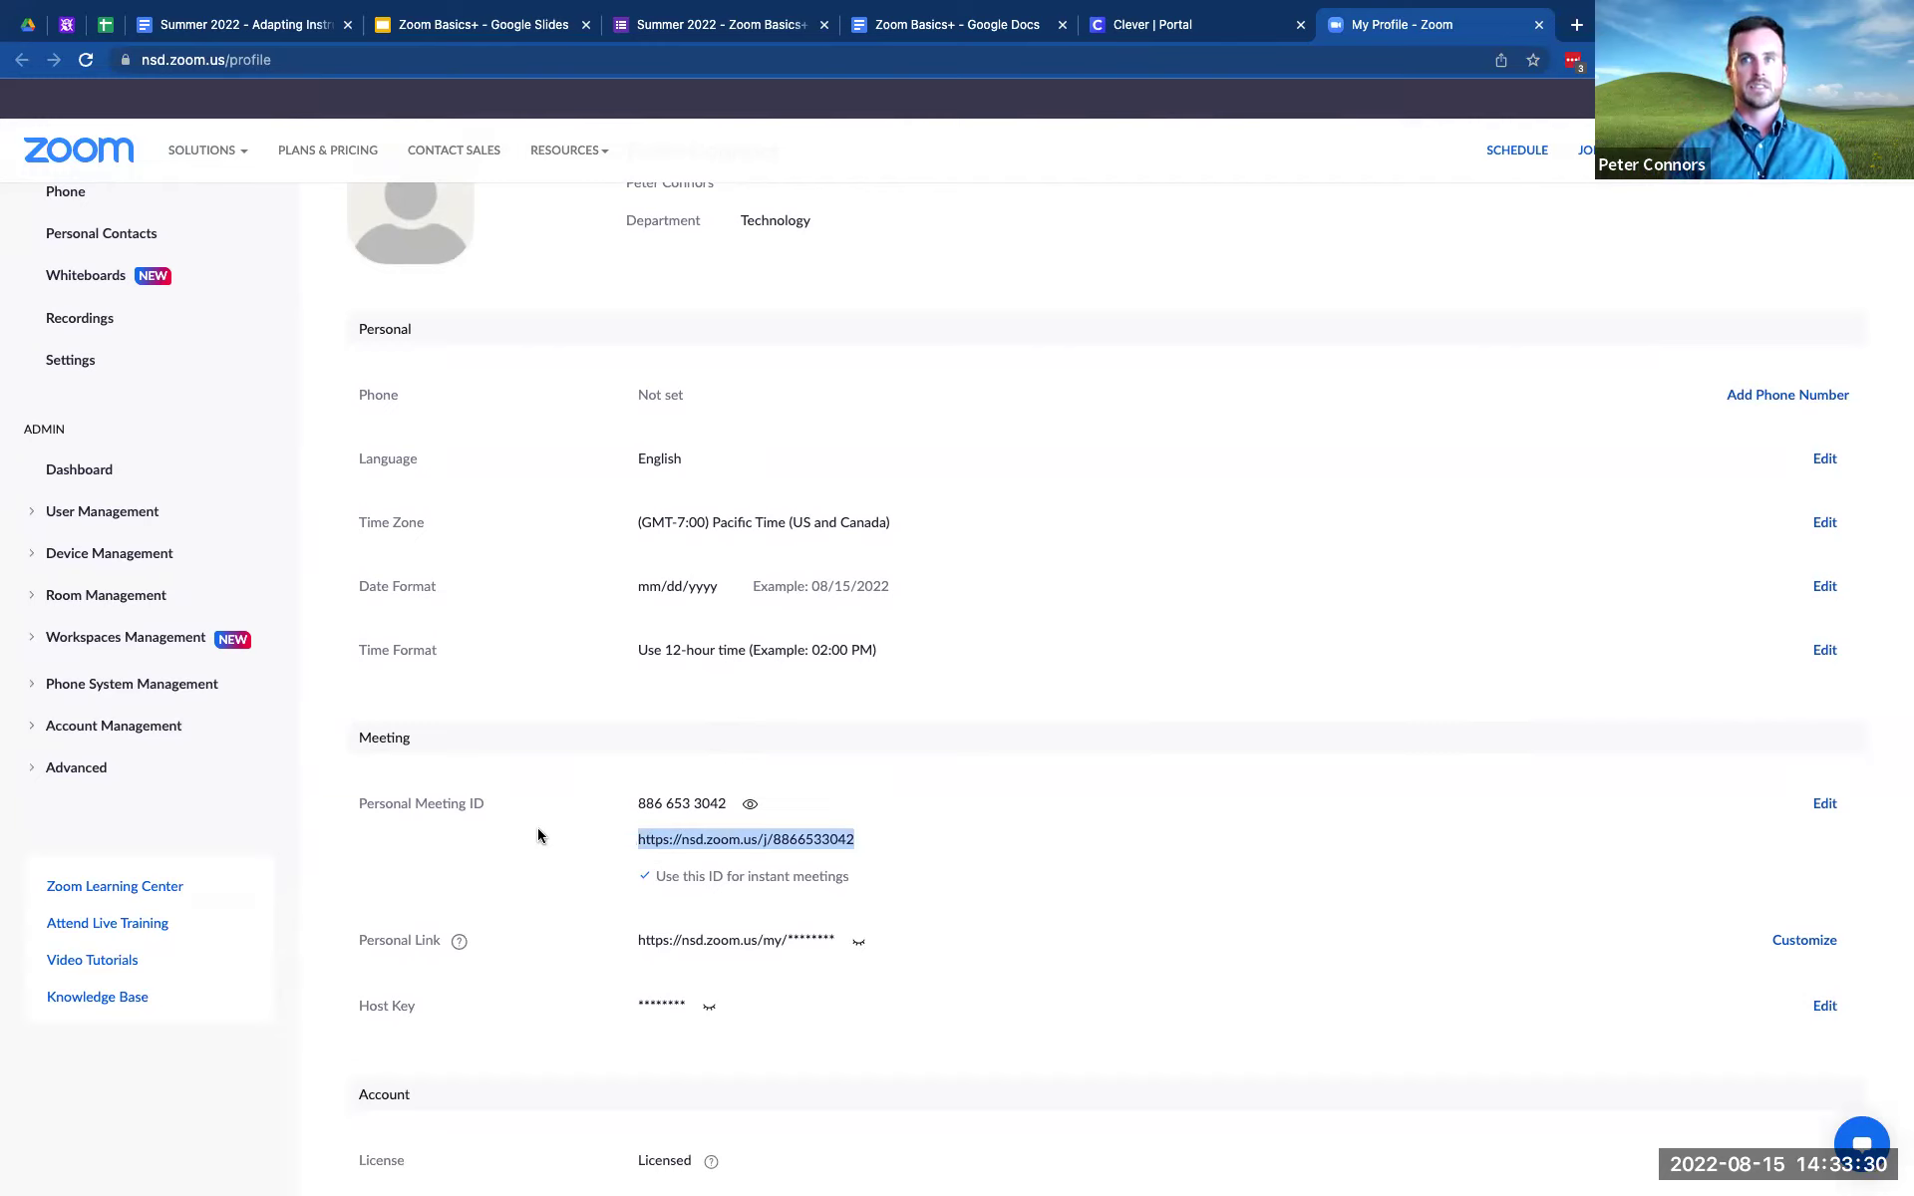
- Reveal the masked Personal Link in the profile's Meeting section and highlight the full address
click(861, 945)
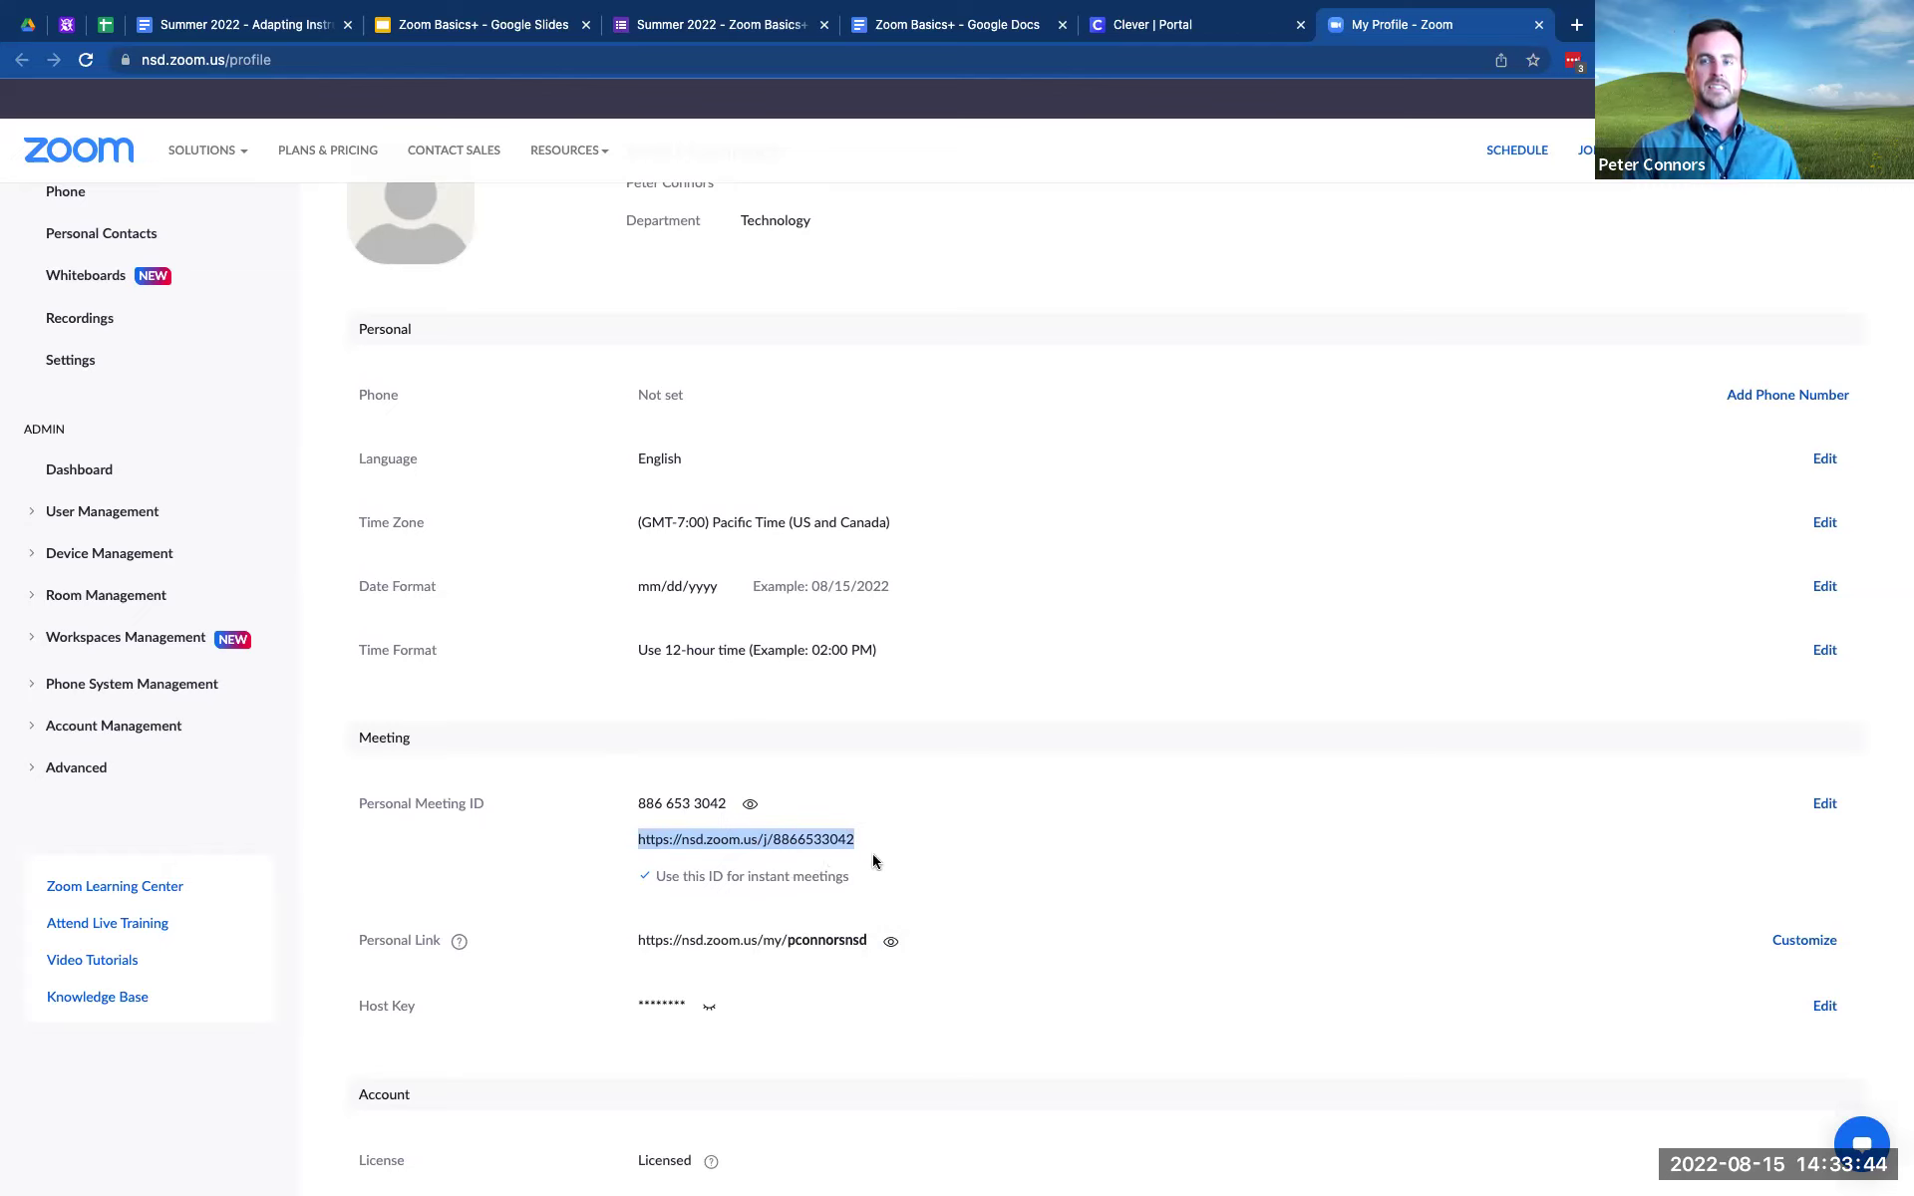
scroll(793, 926, down, 1)
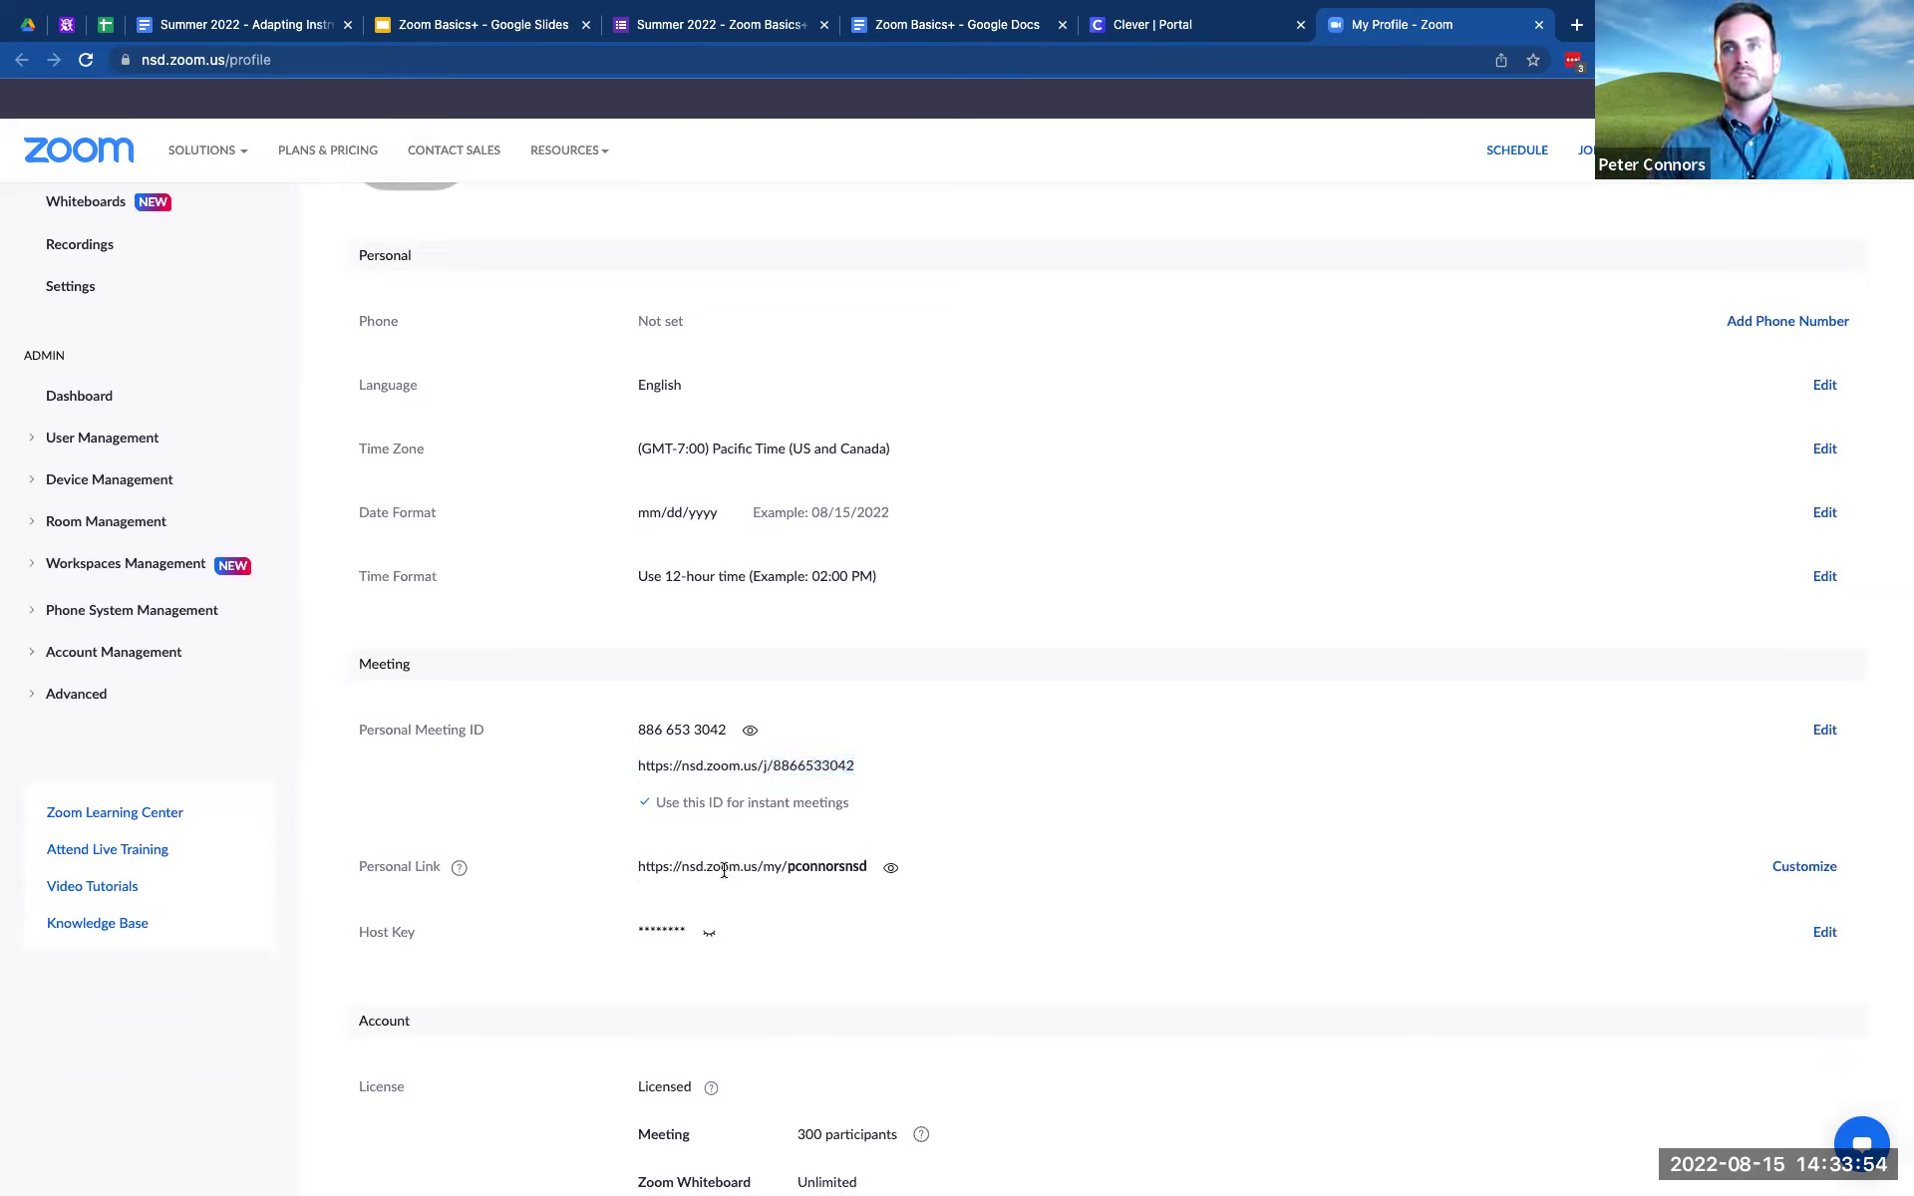
triple_click(728, 869)
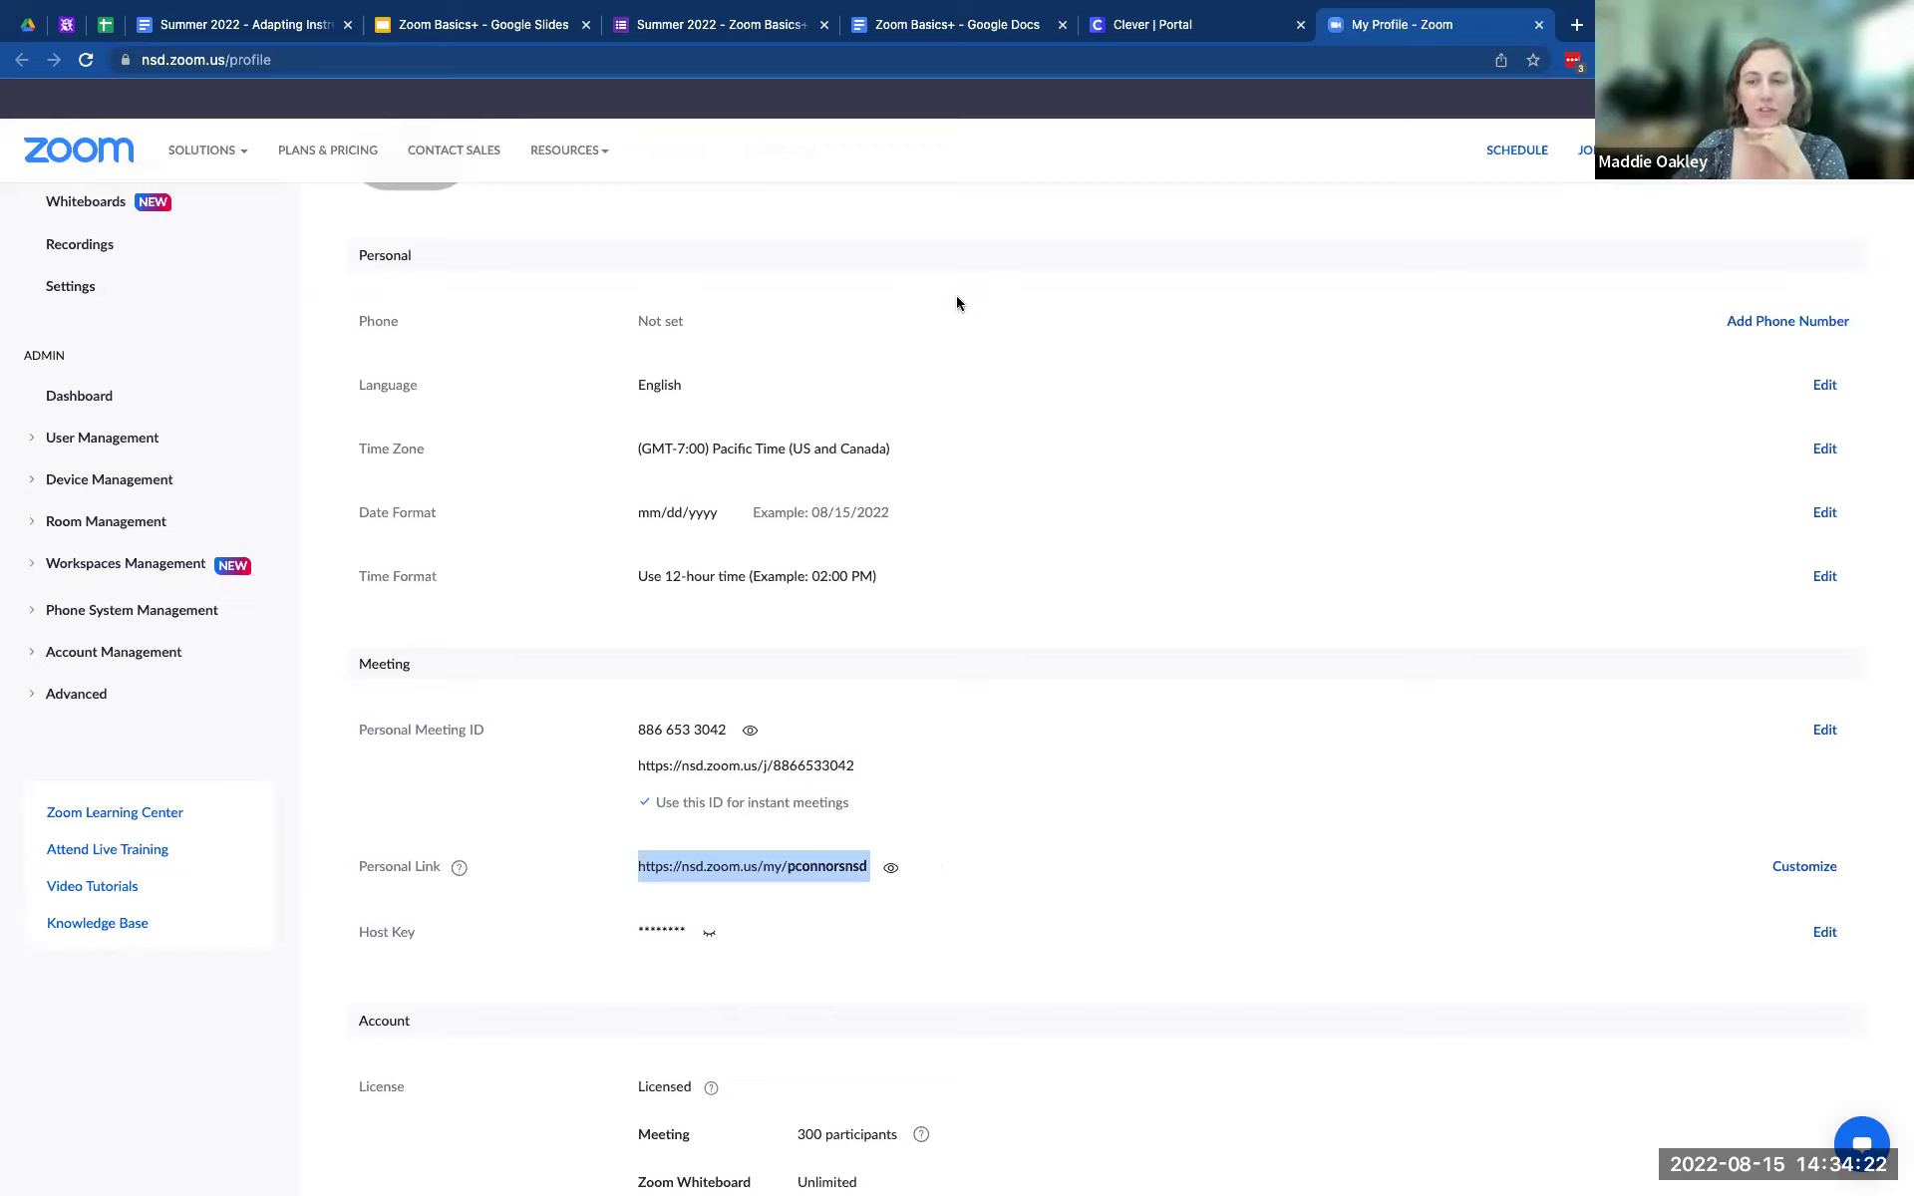
click(1103, 76)
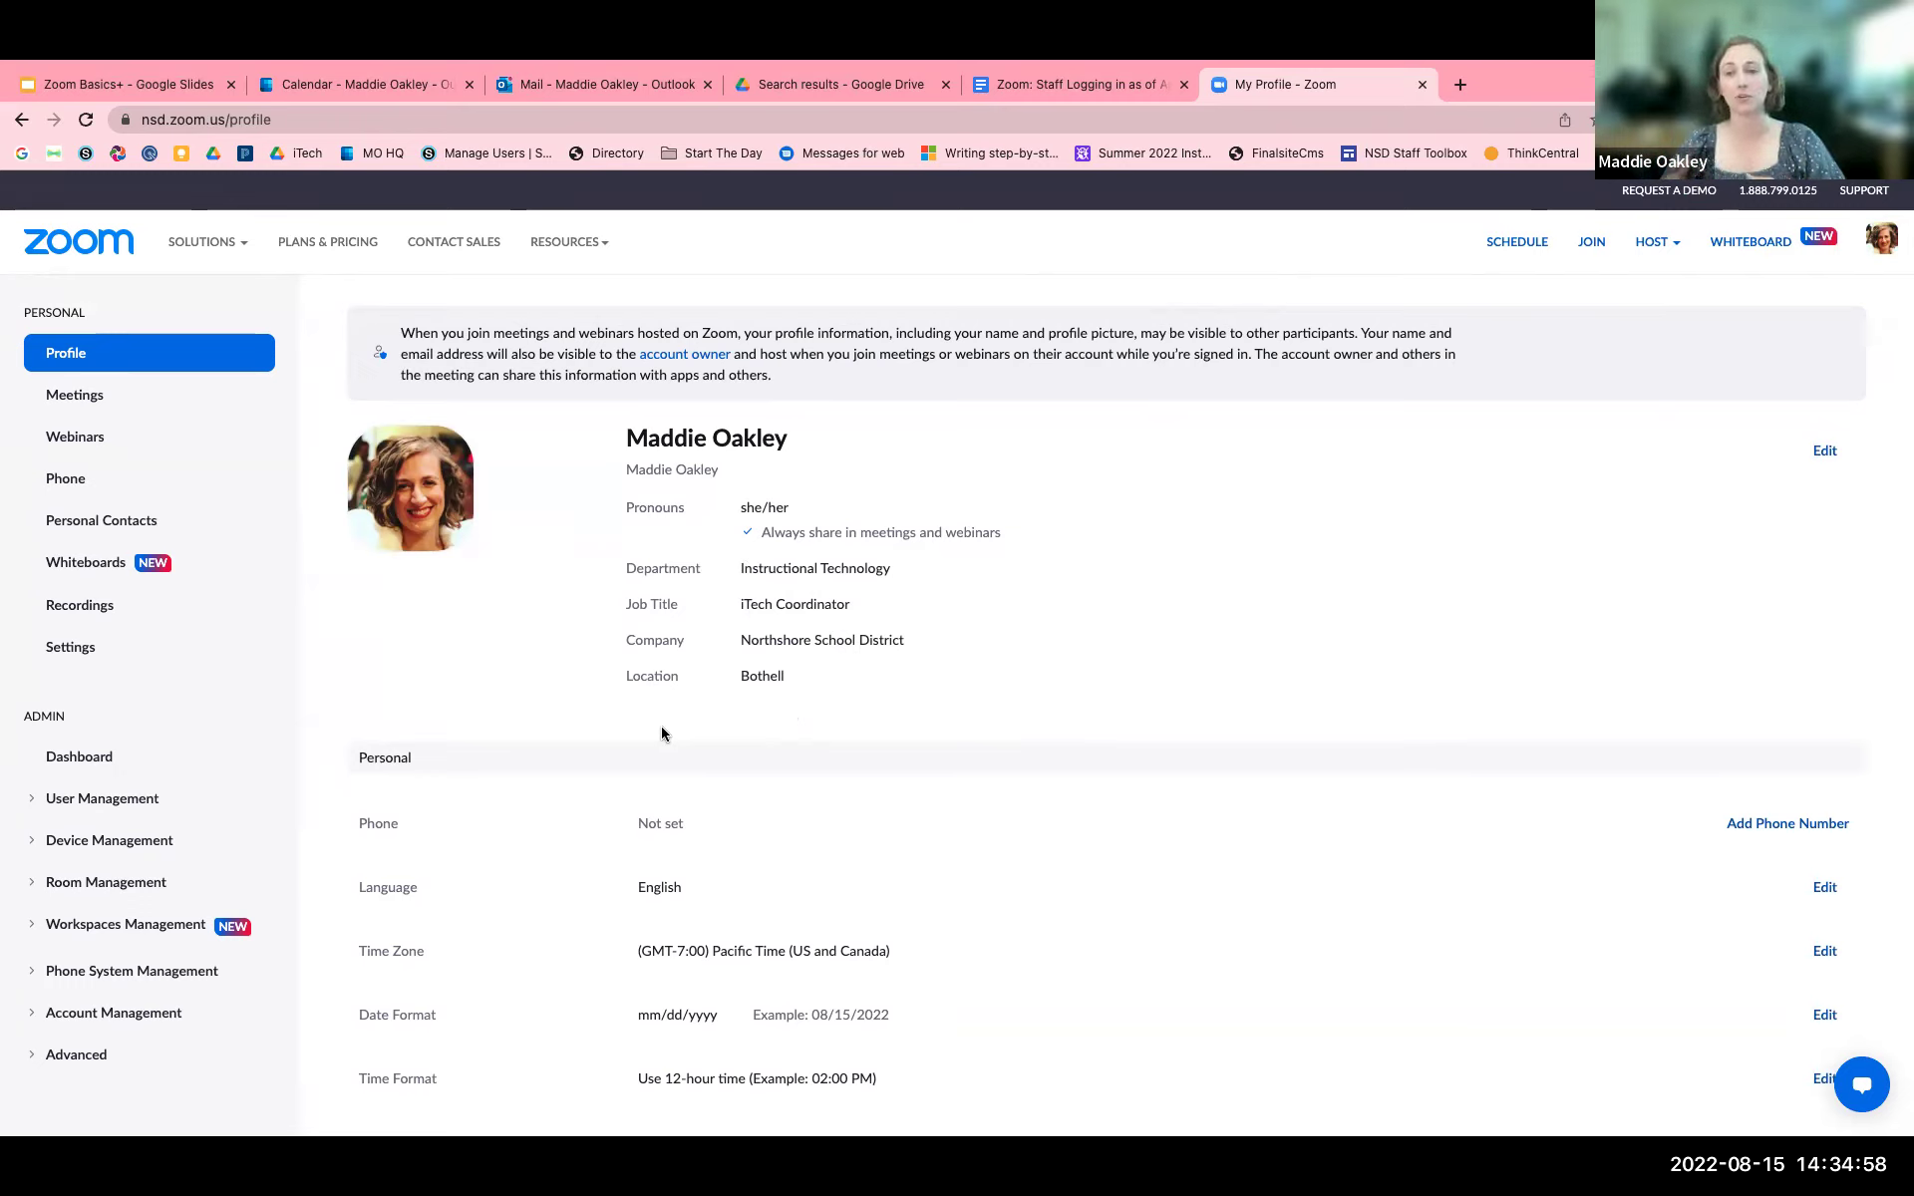
- Open the profile details for editing, review the pronoun-sharing options, and save with Always share in meetings and webinars
click(1823, 452)
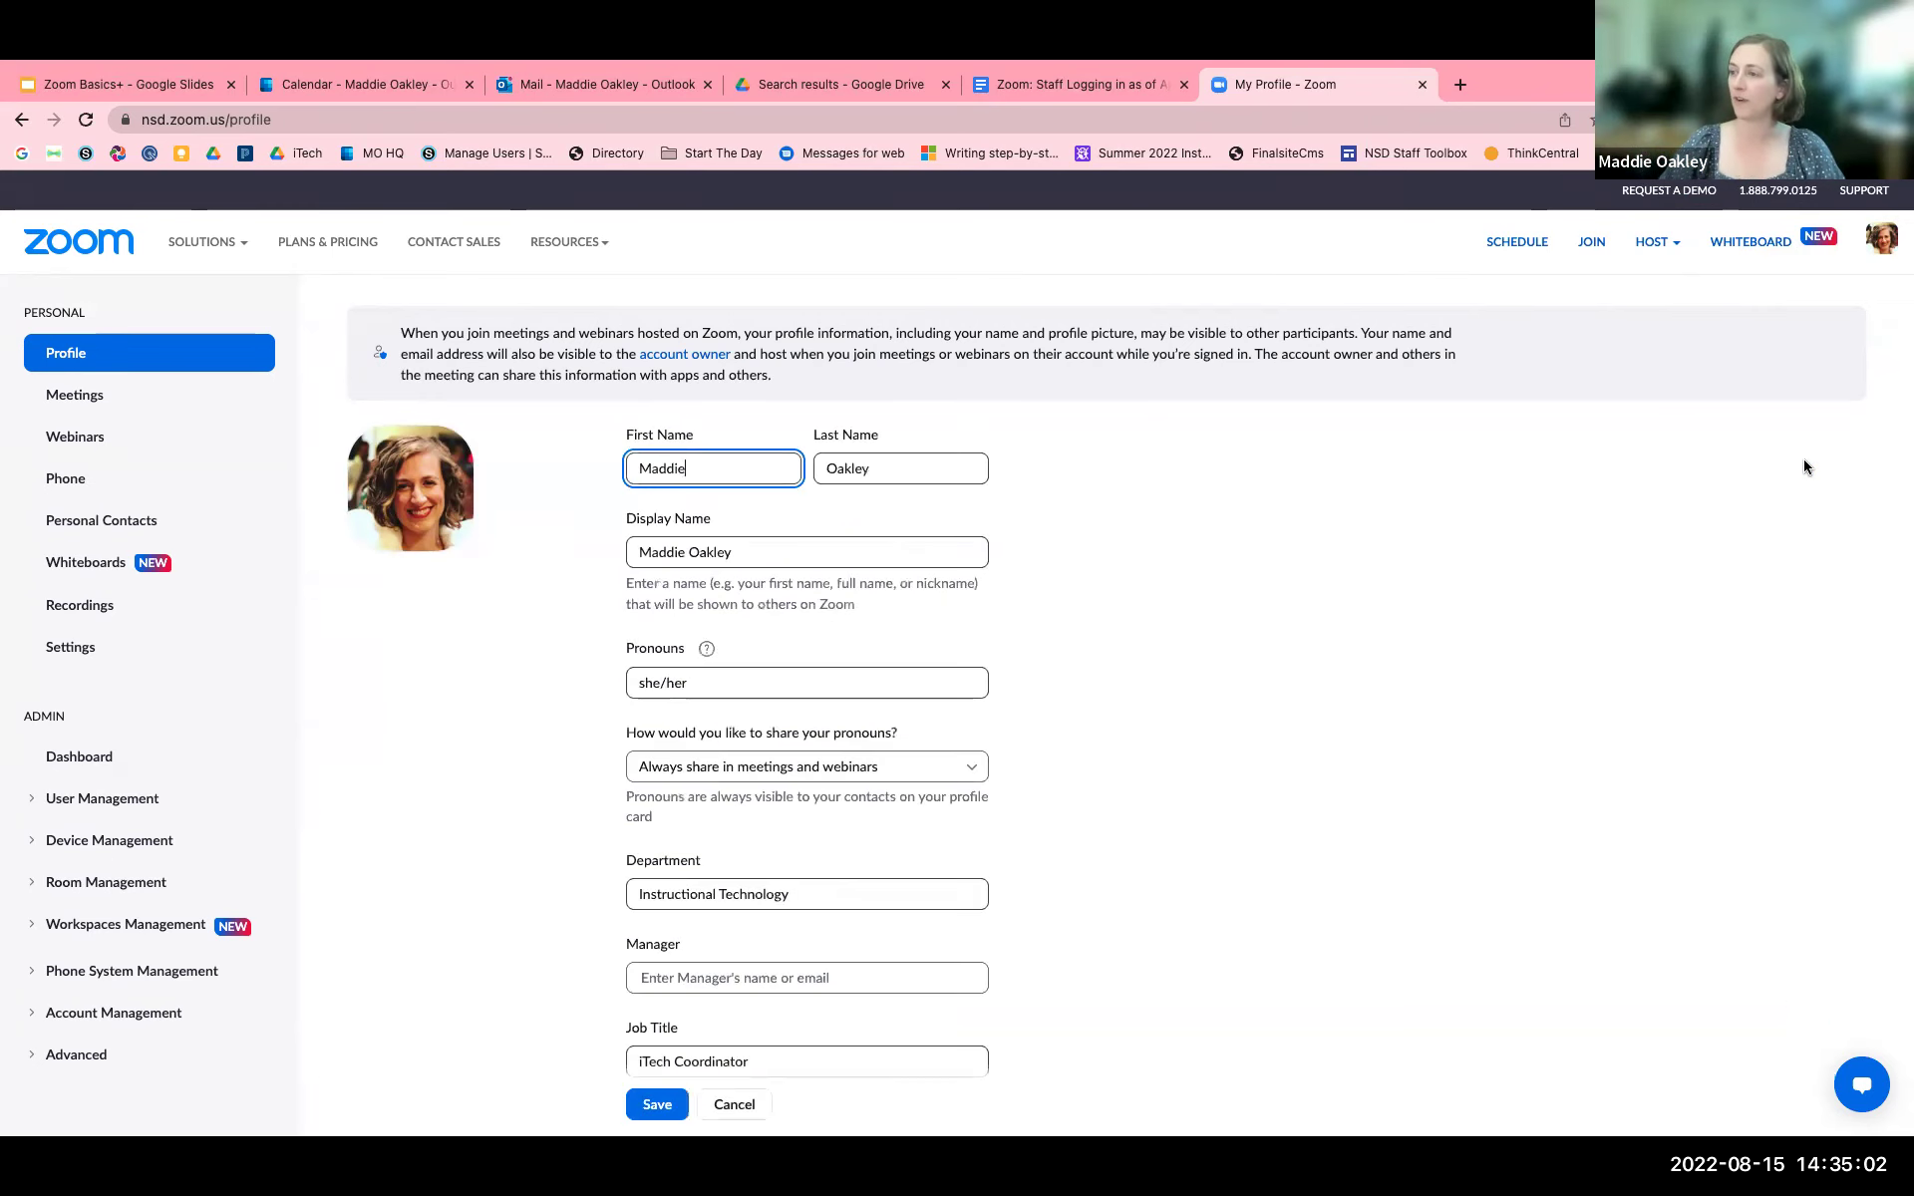
scroll(787, 607, down, 1)
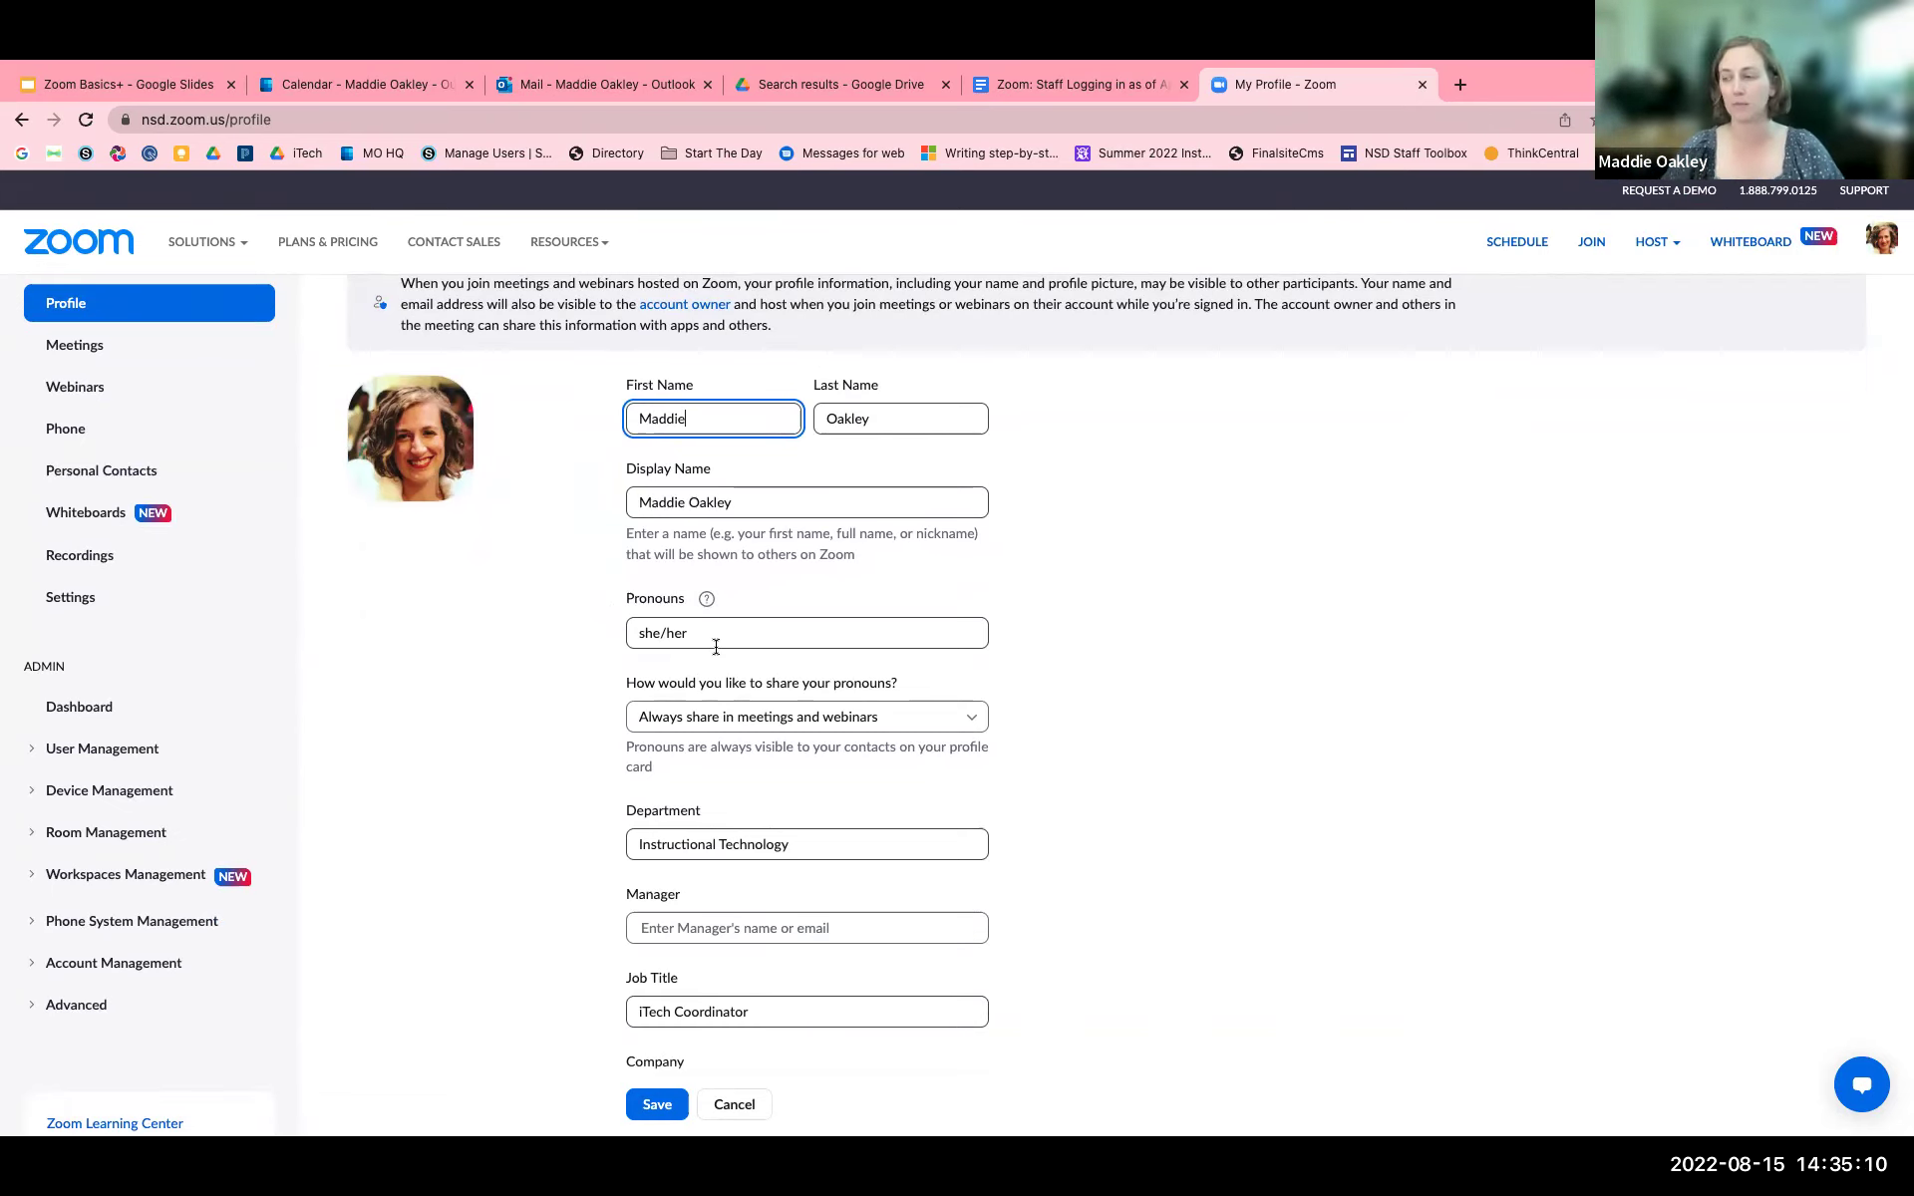
click(972, 720)
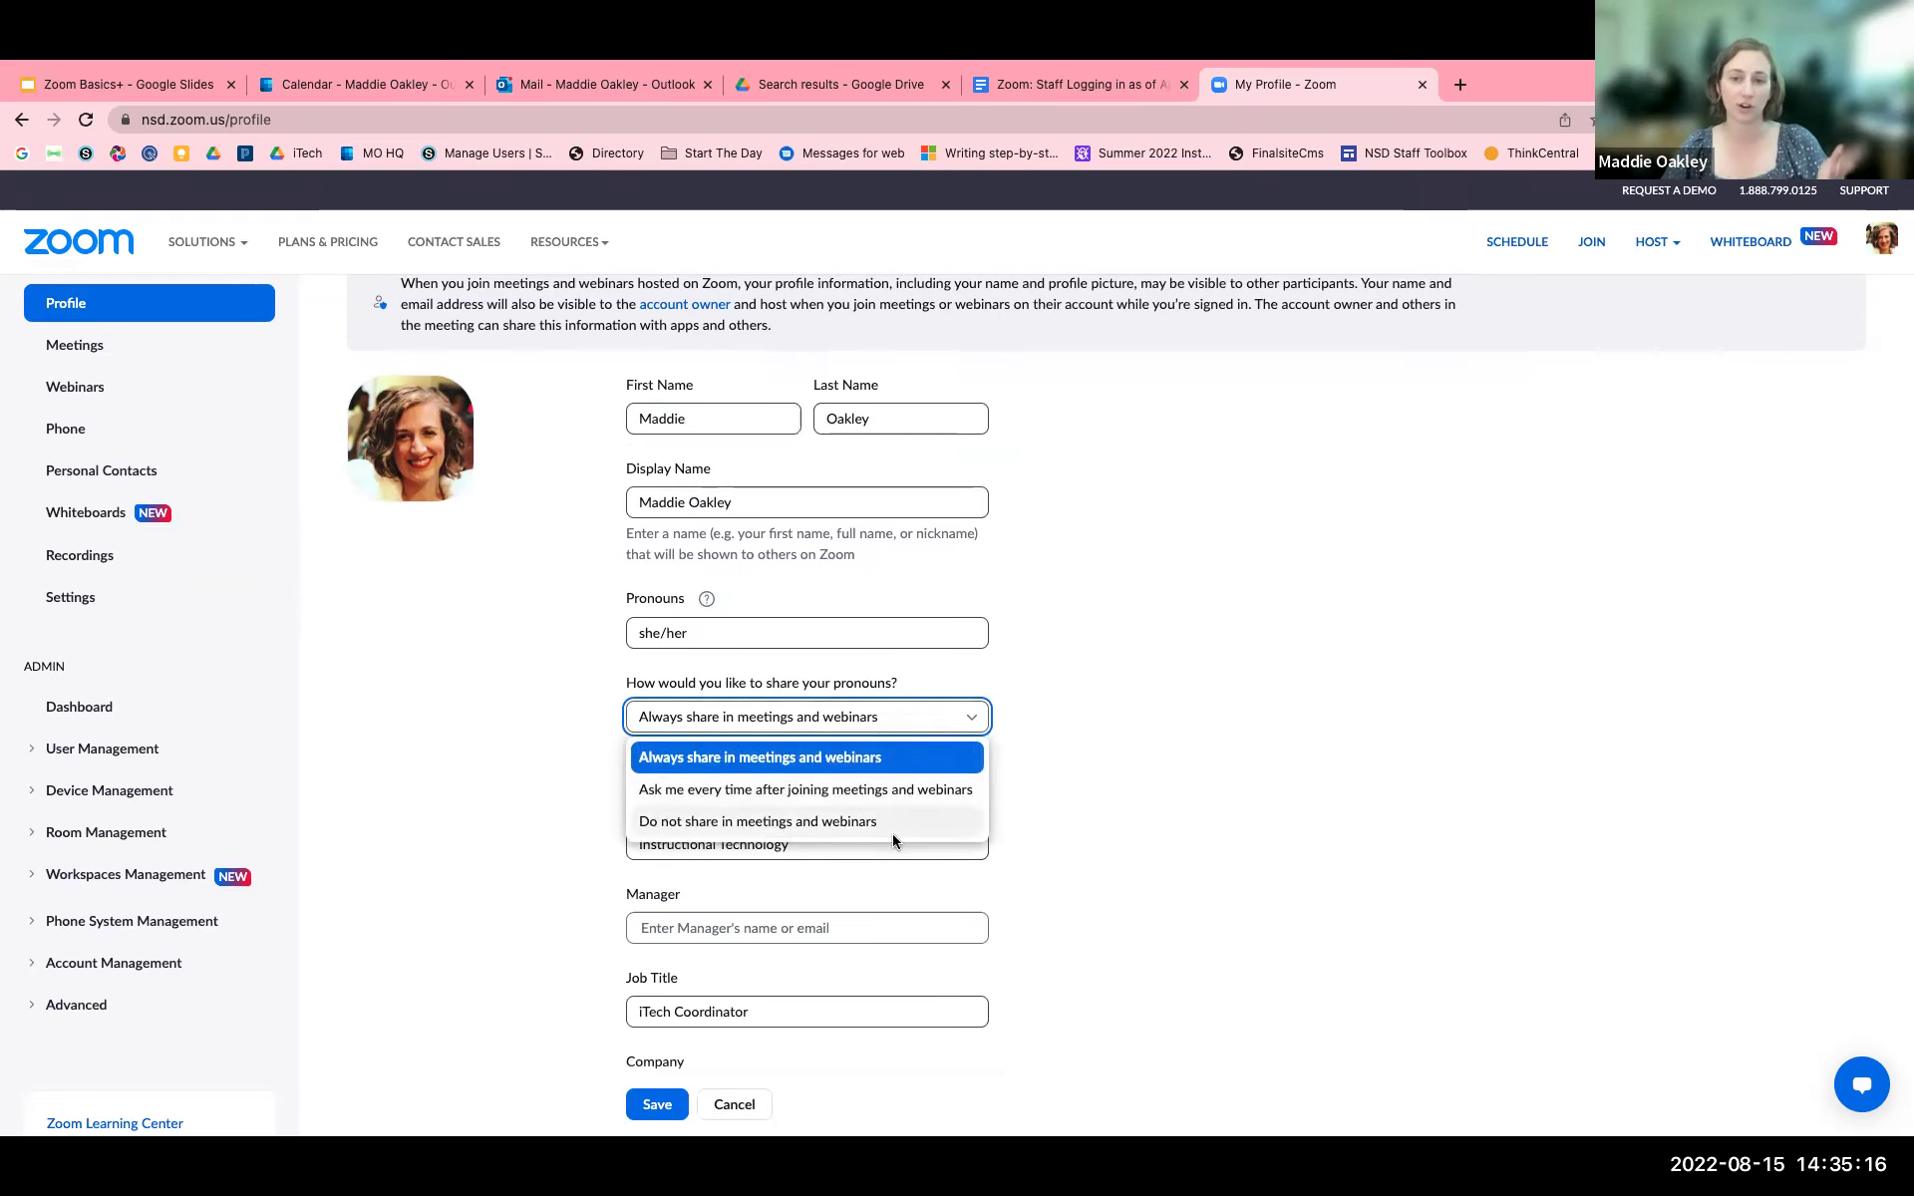
click(1121, 744)
scroll(1077, 827, down, 2)
click(656, 1104)
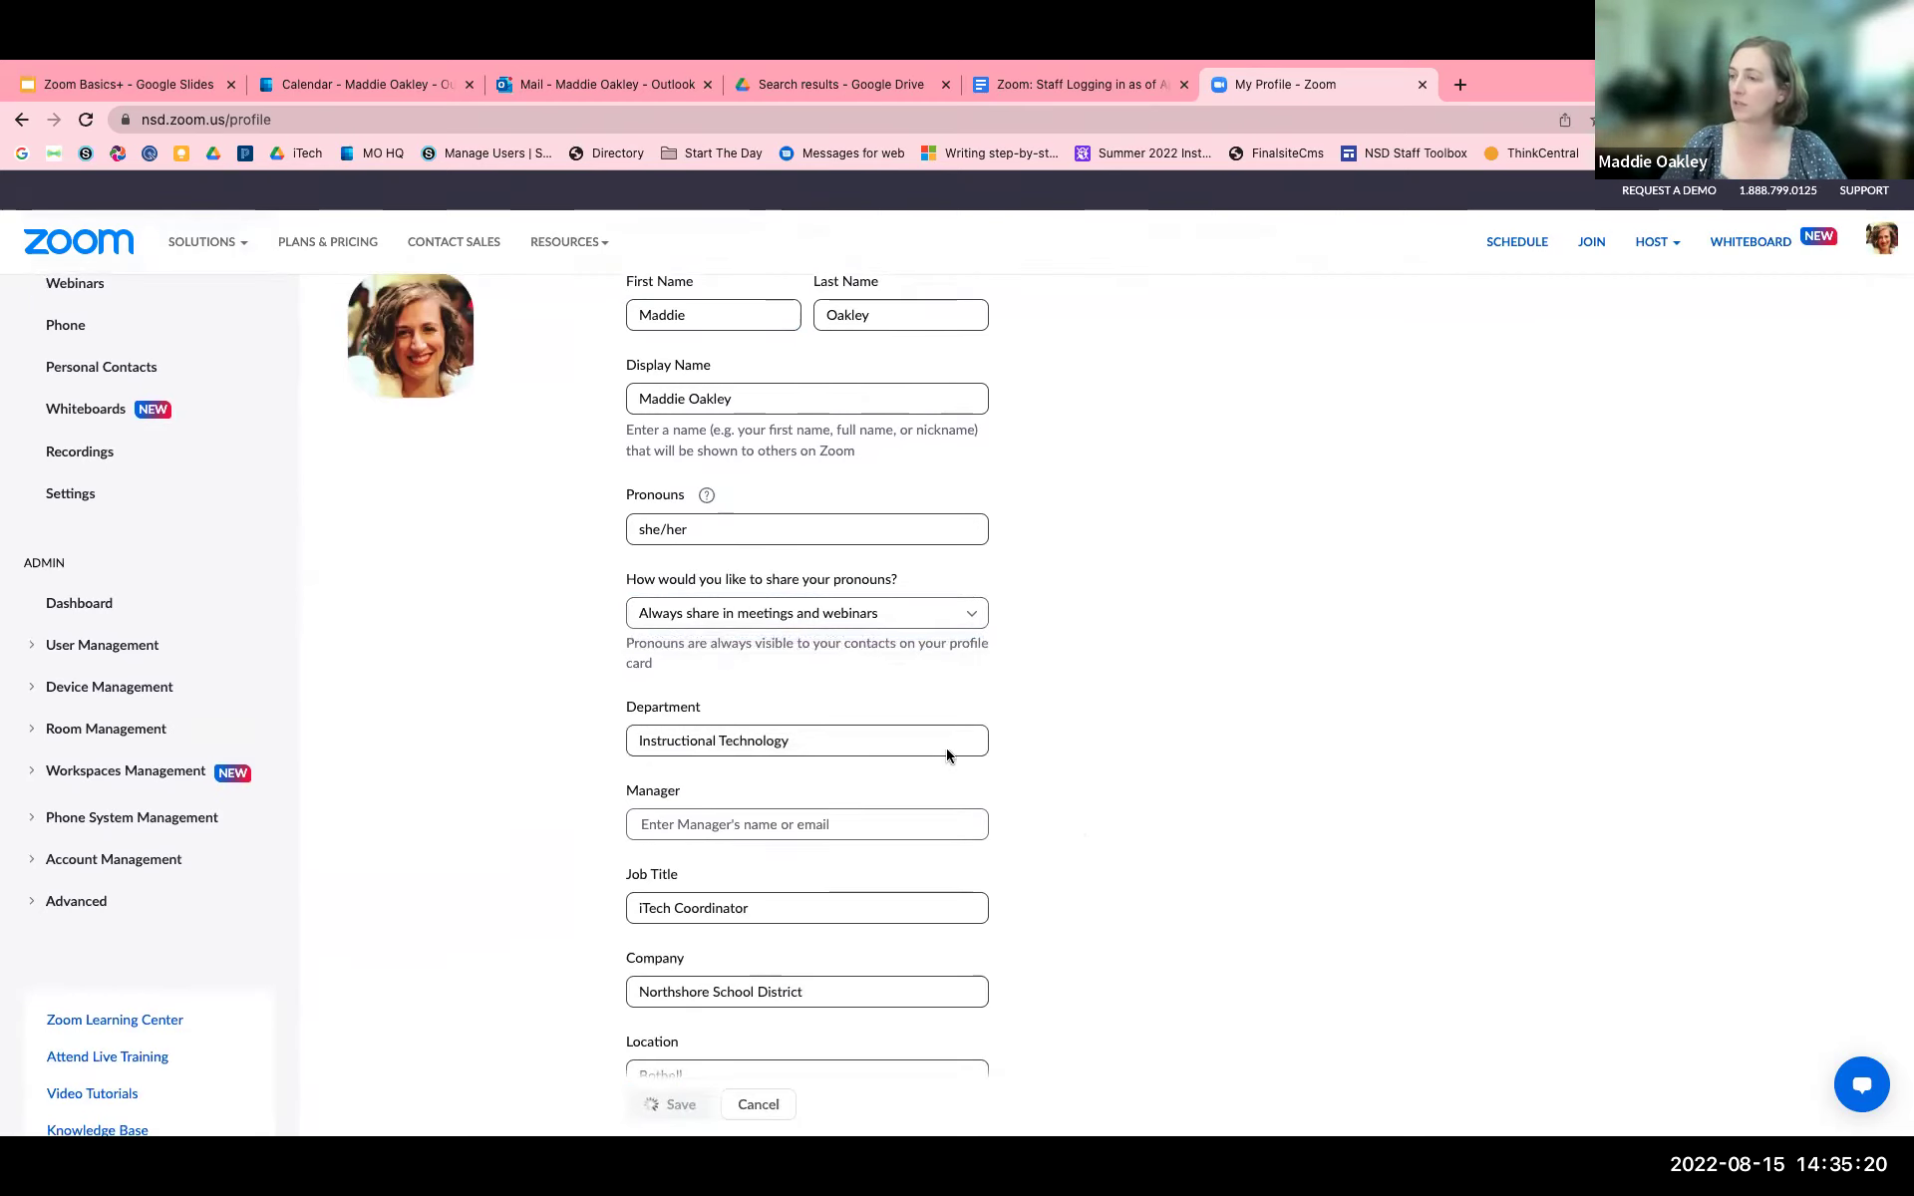
- Reveal the masked Personal Link in the Meeting section of the saved profile
scroll(876, 568, down, 1)
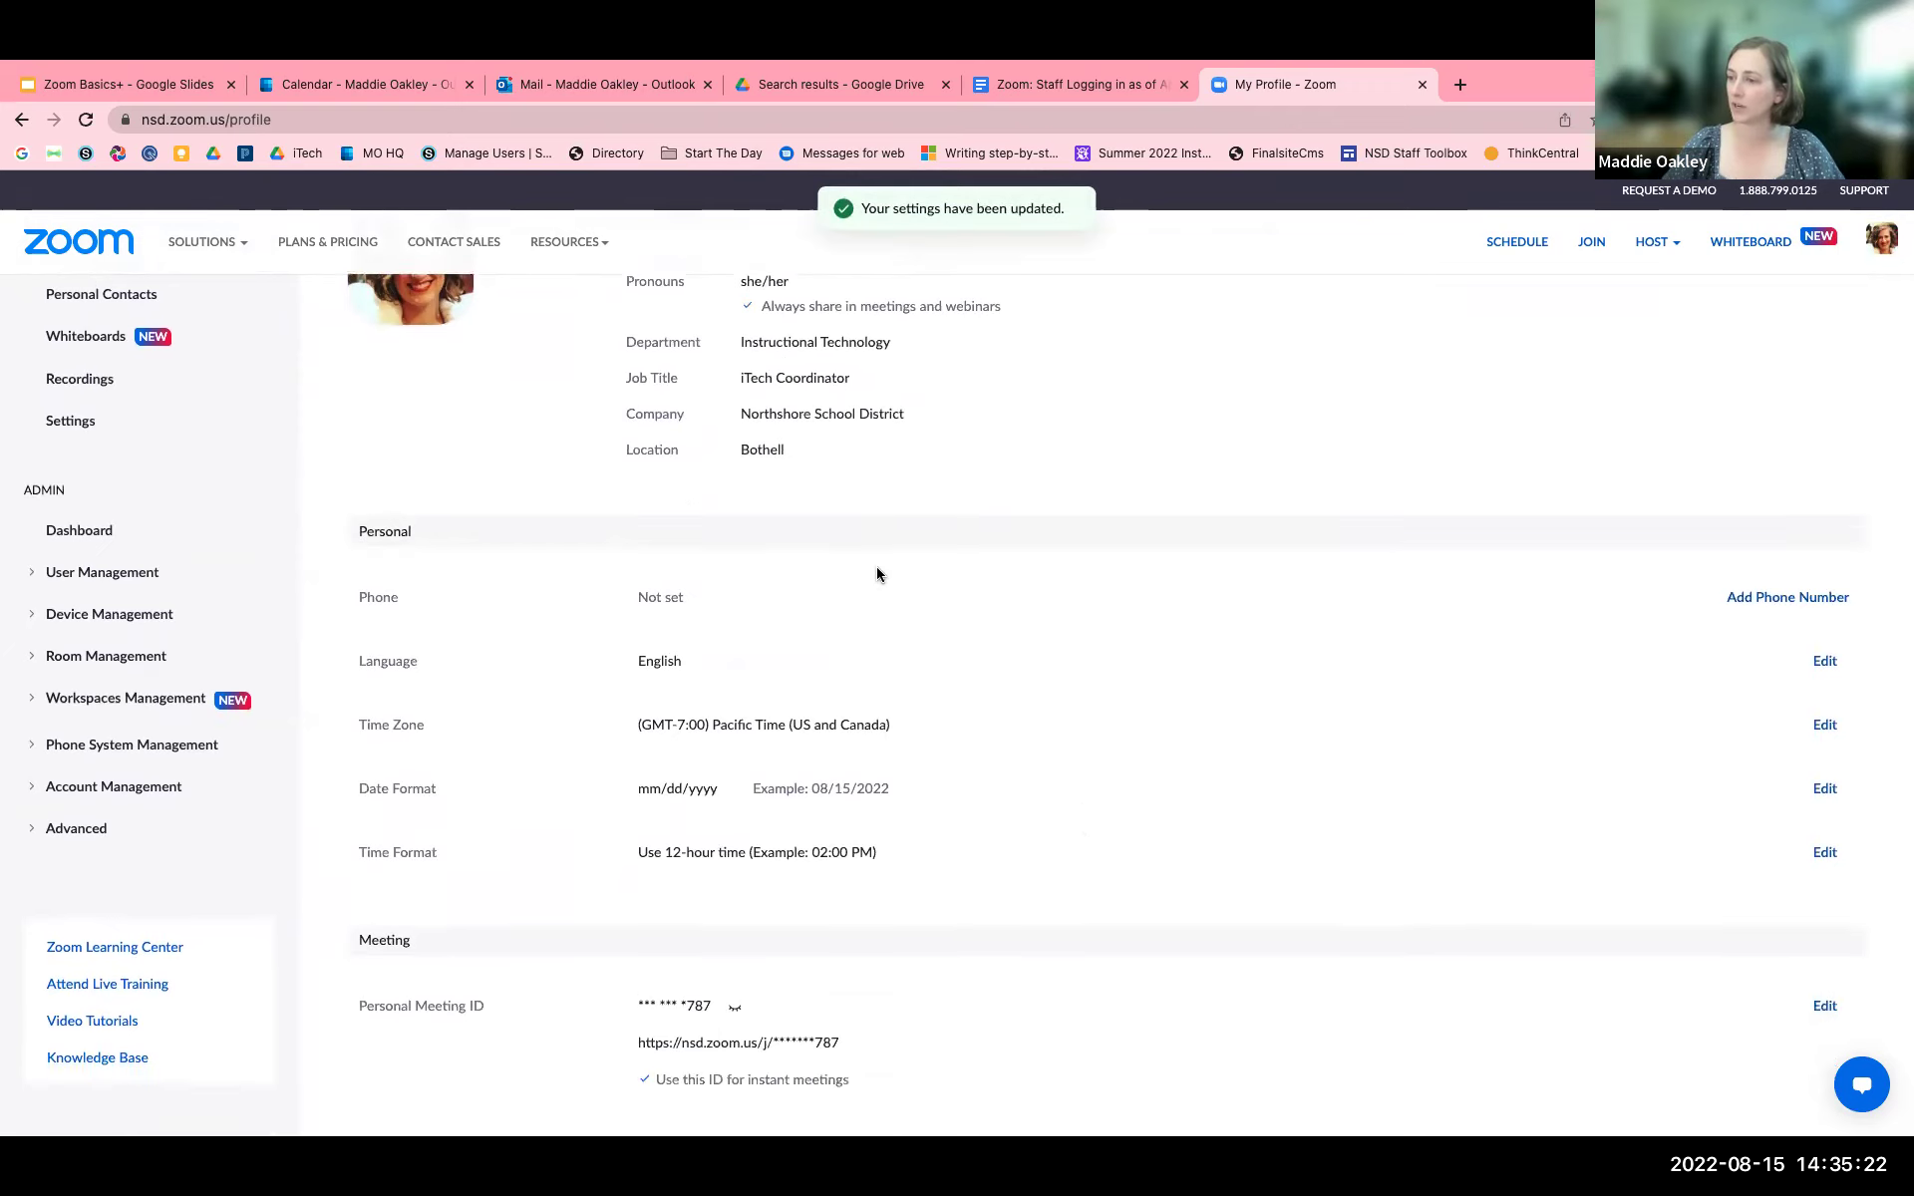
scroll(925, 678, down, 4)
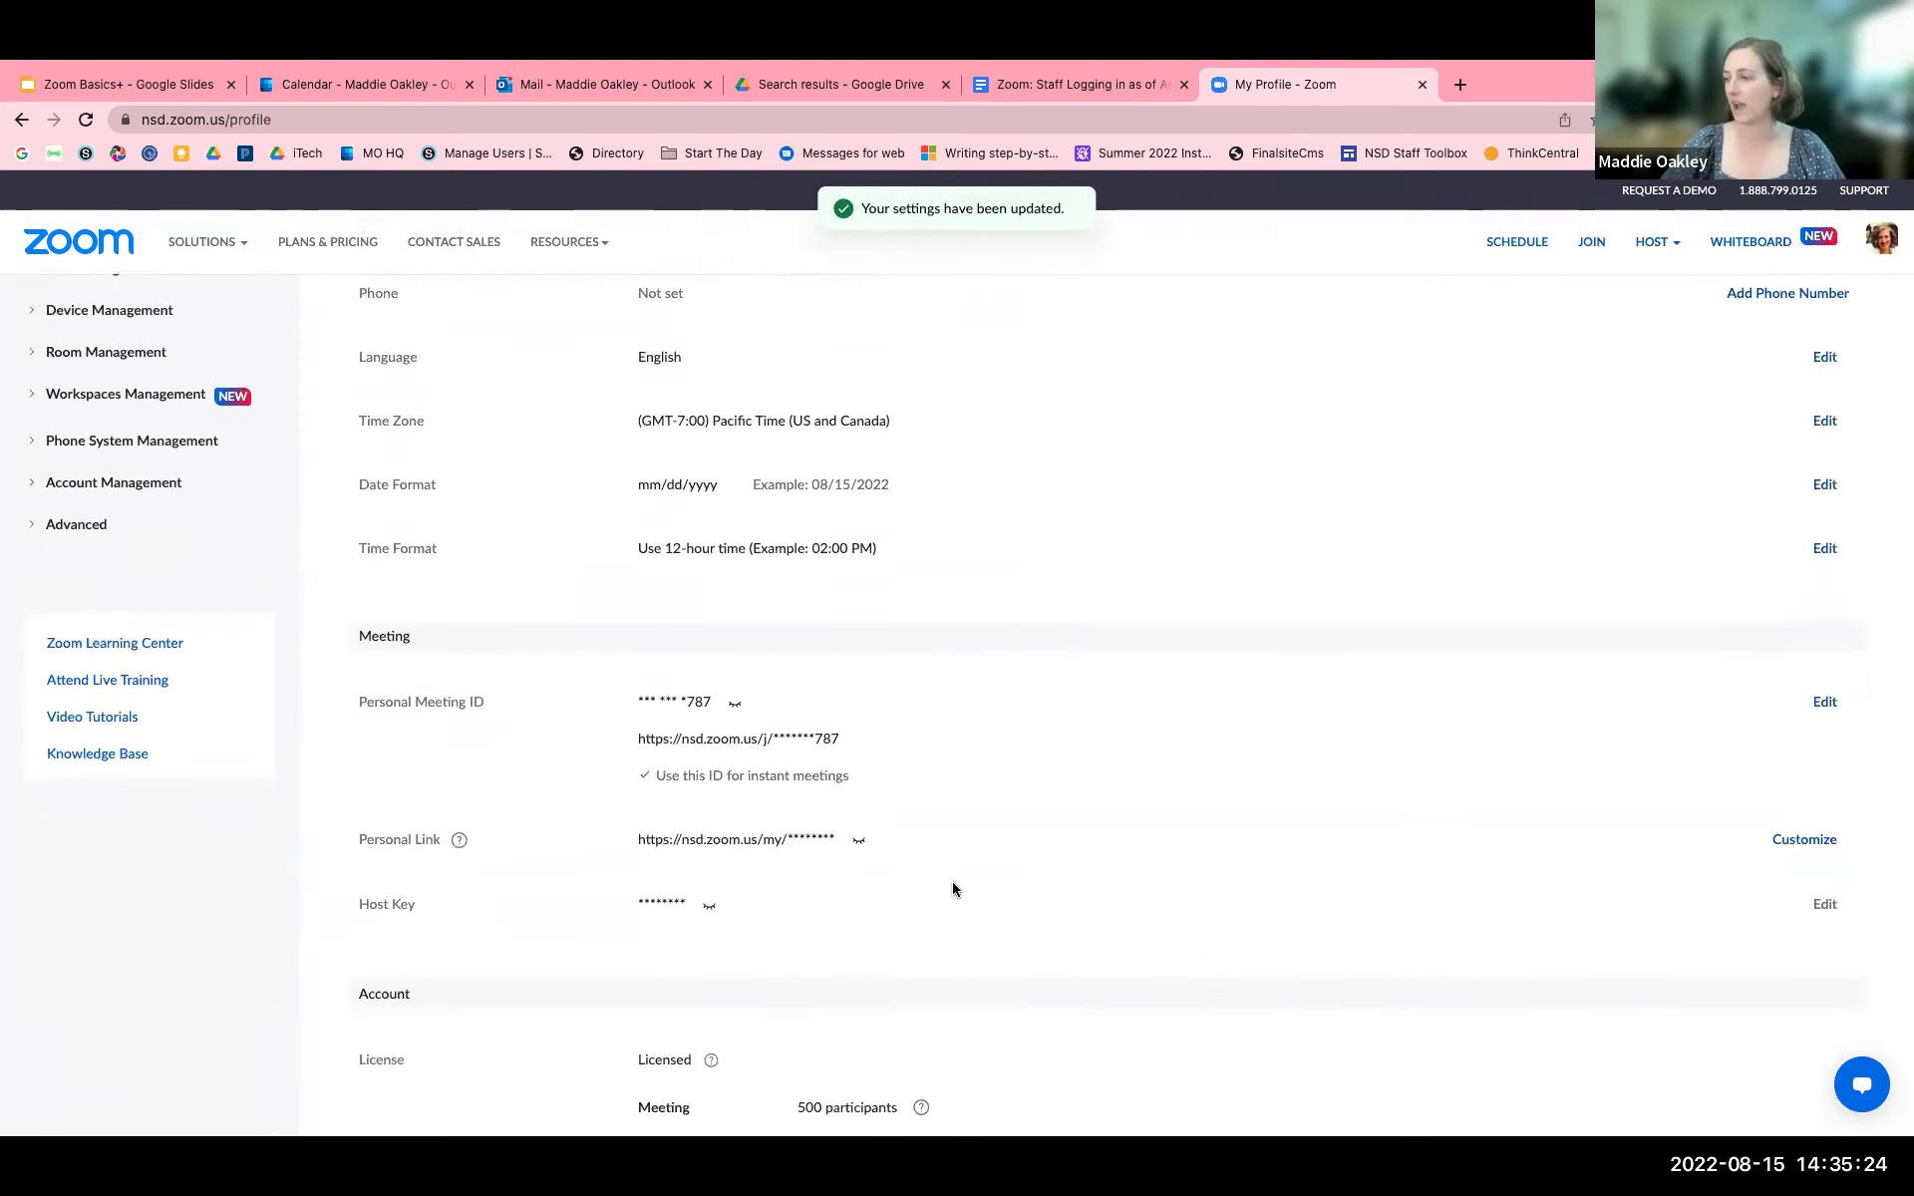
click(860, 842)
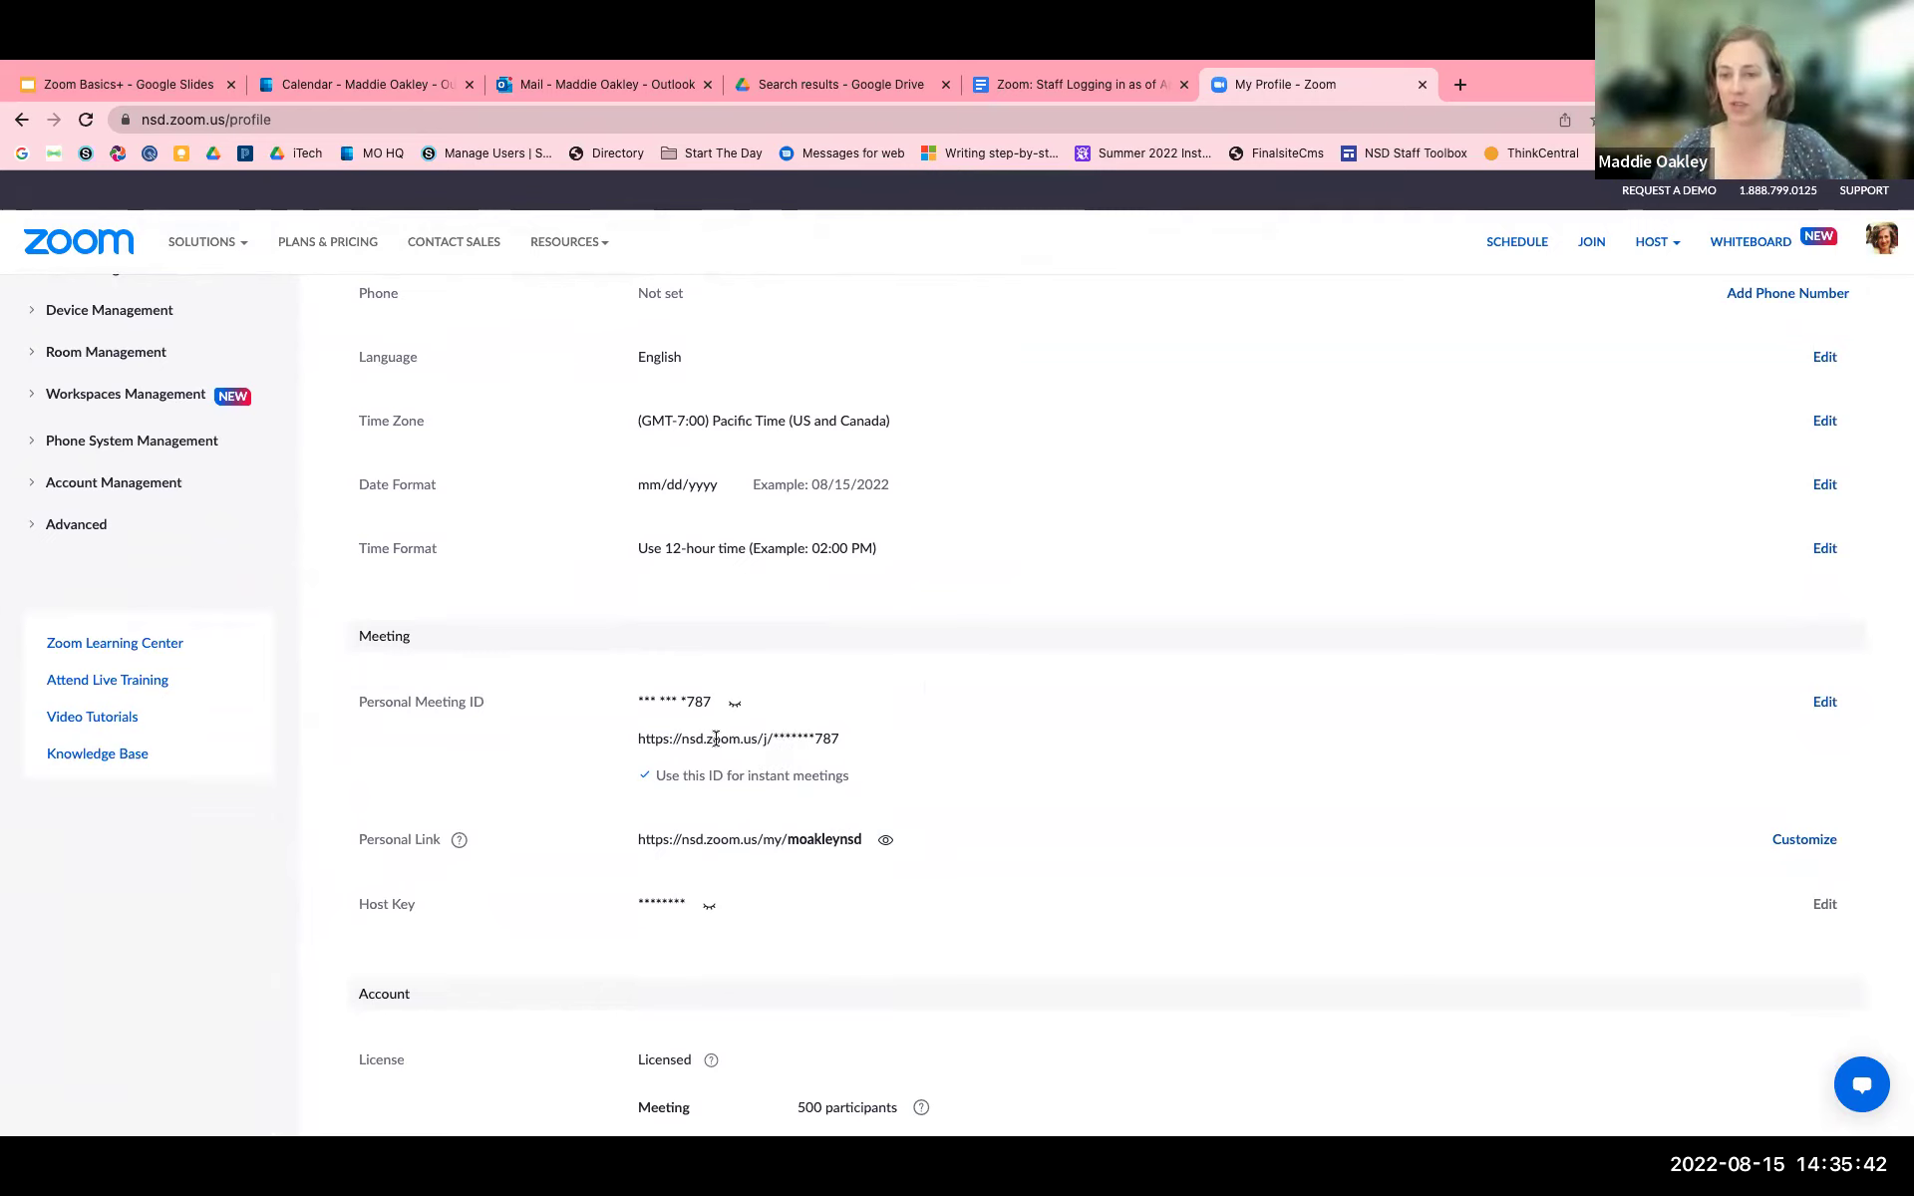
scroll(815, 806, up, 1)
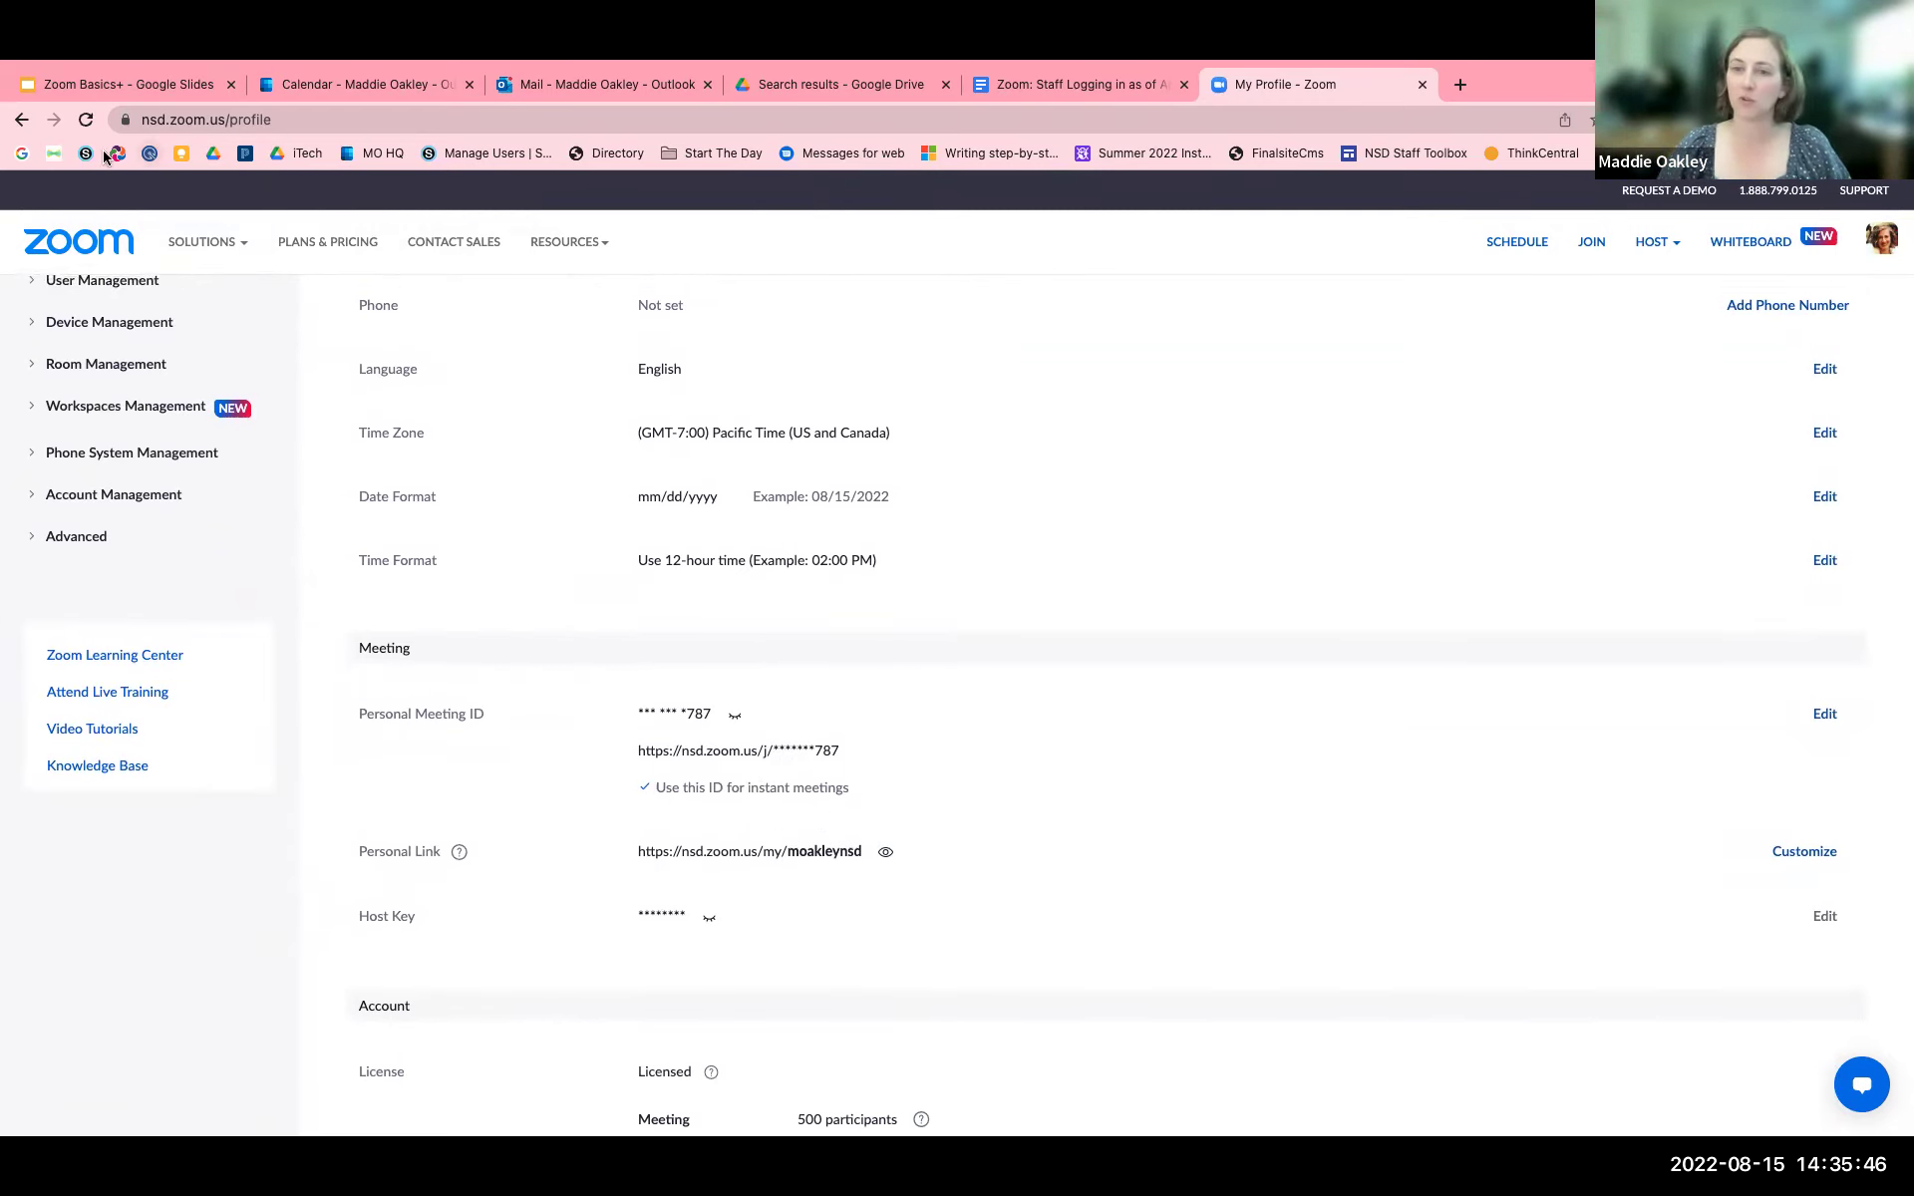
scroll(1103, 491, up, 5)
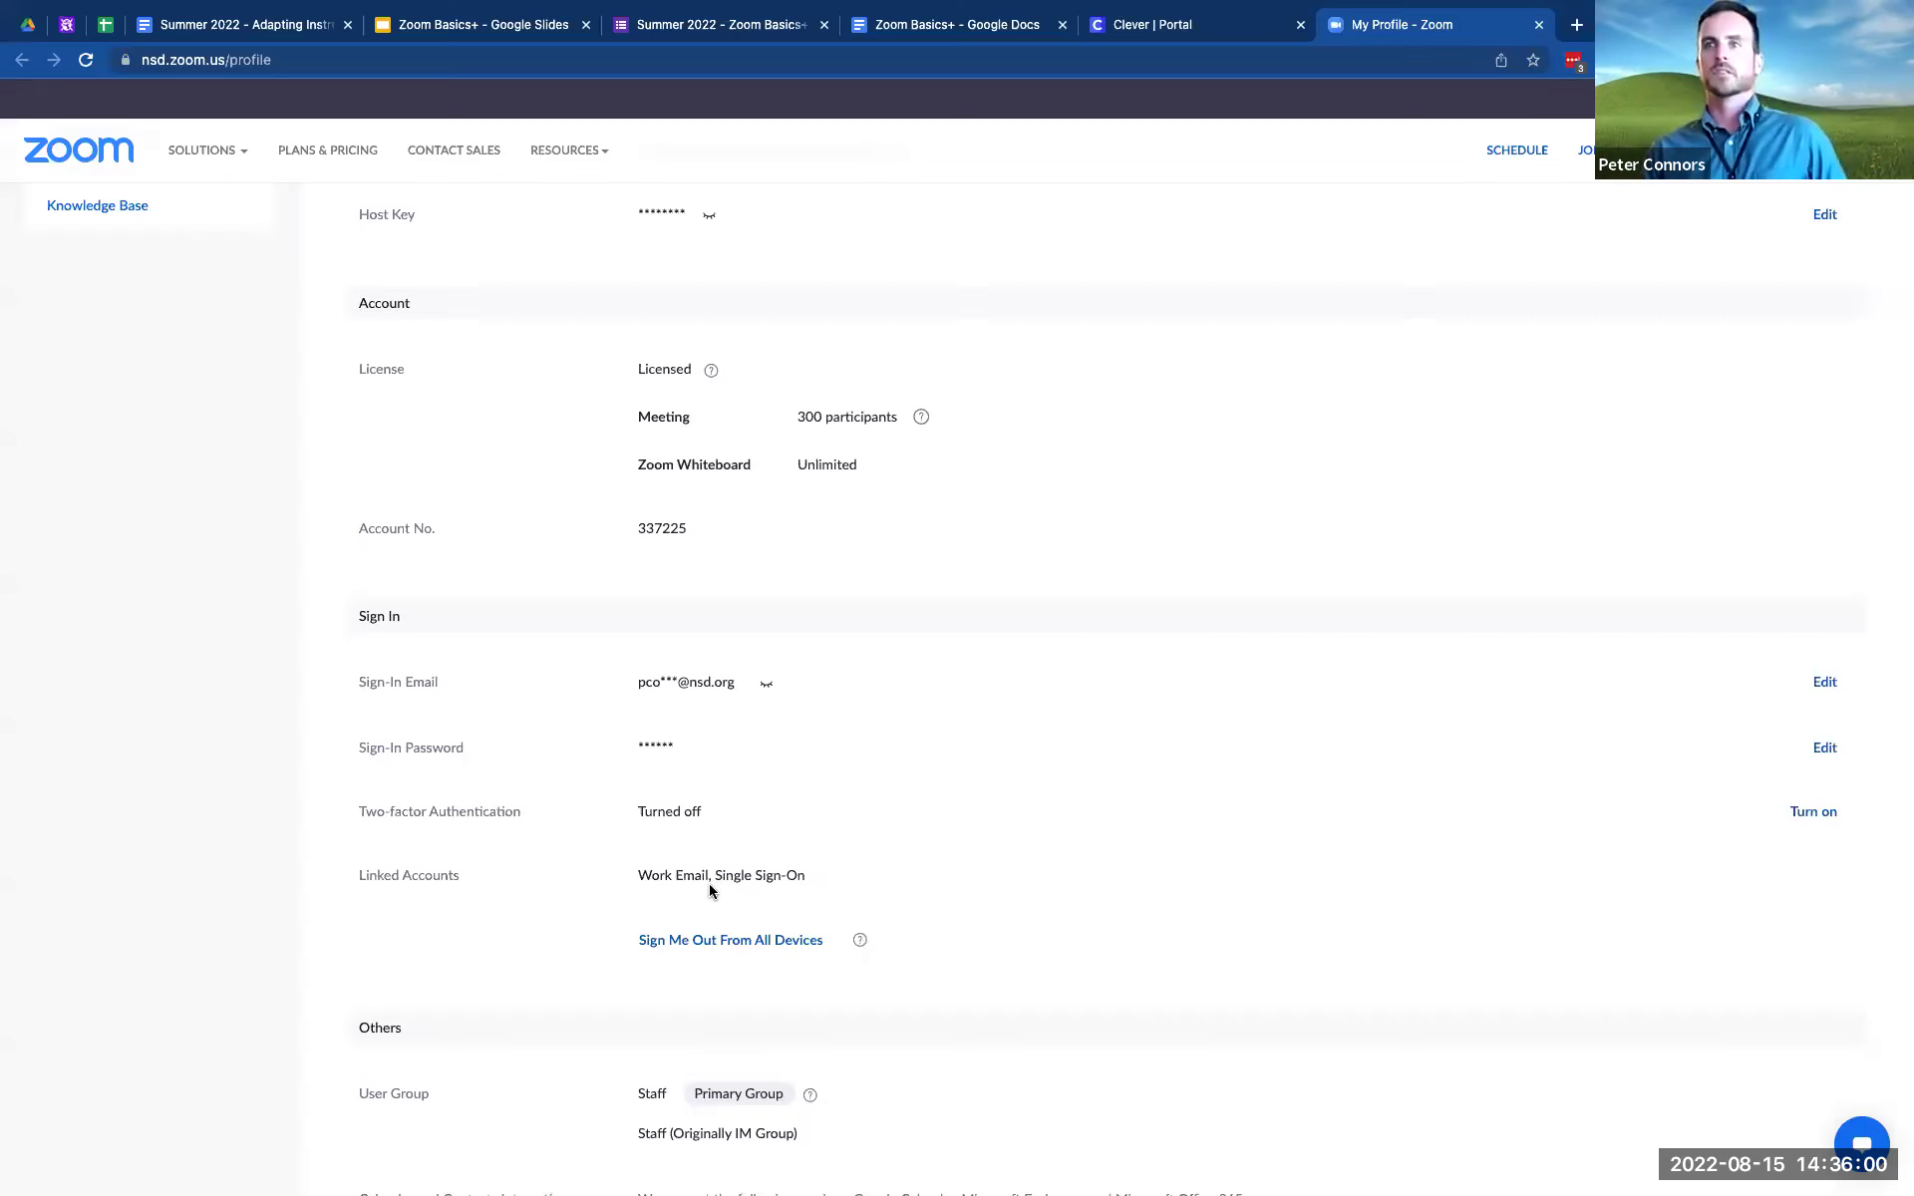
- Examine the profile's Account and Sign In sections, highlighting the meeting participant limit and the account number
scroll(1043, 676, down, 1)
scroll(1037, 675, up, 3)
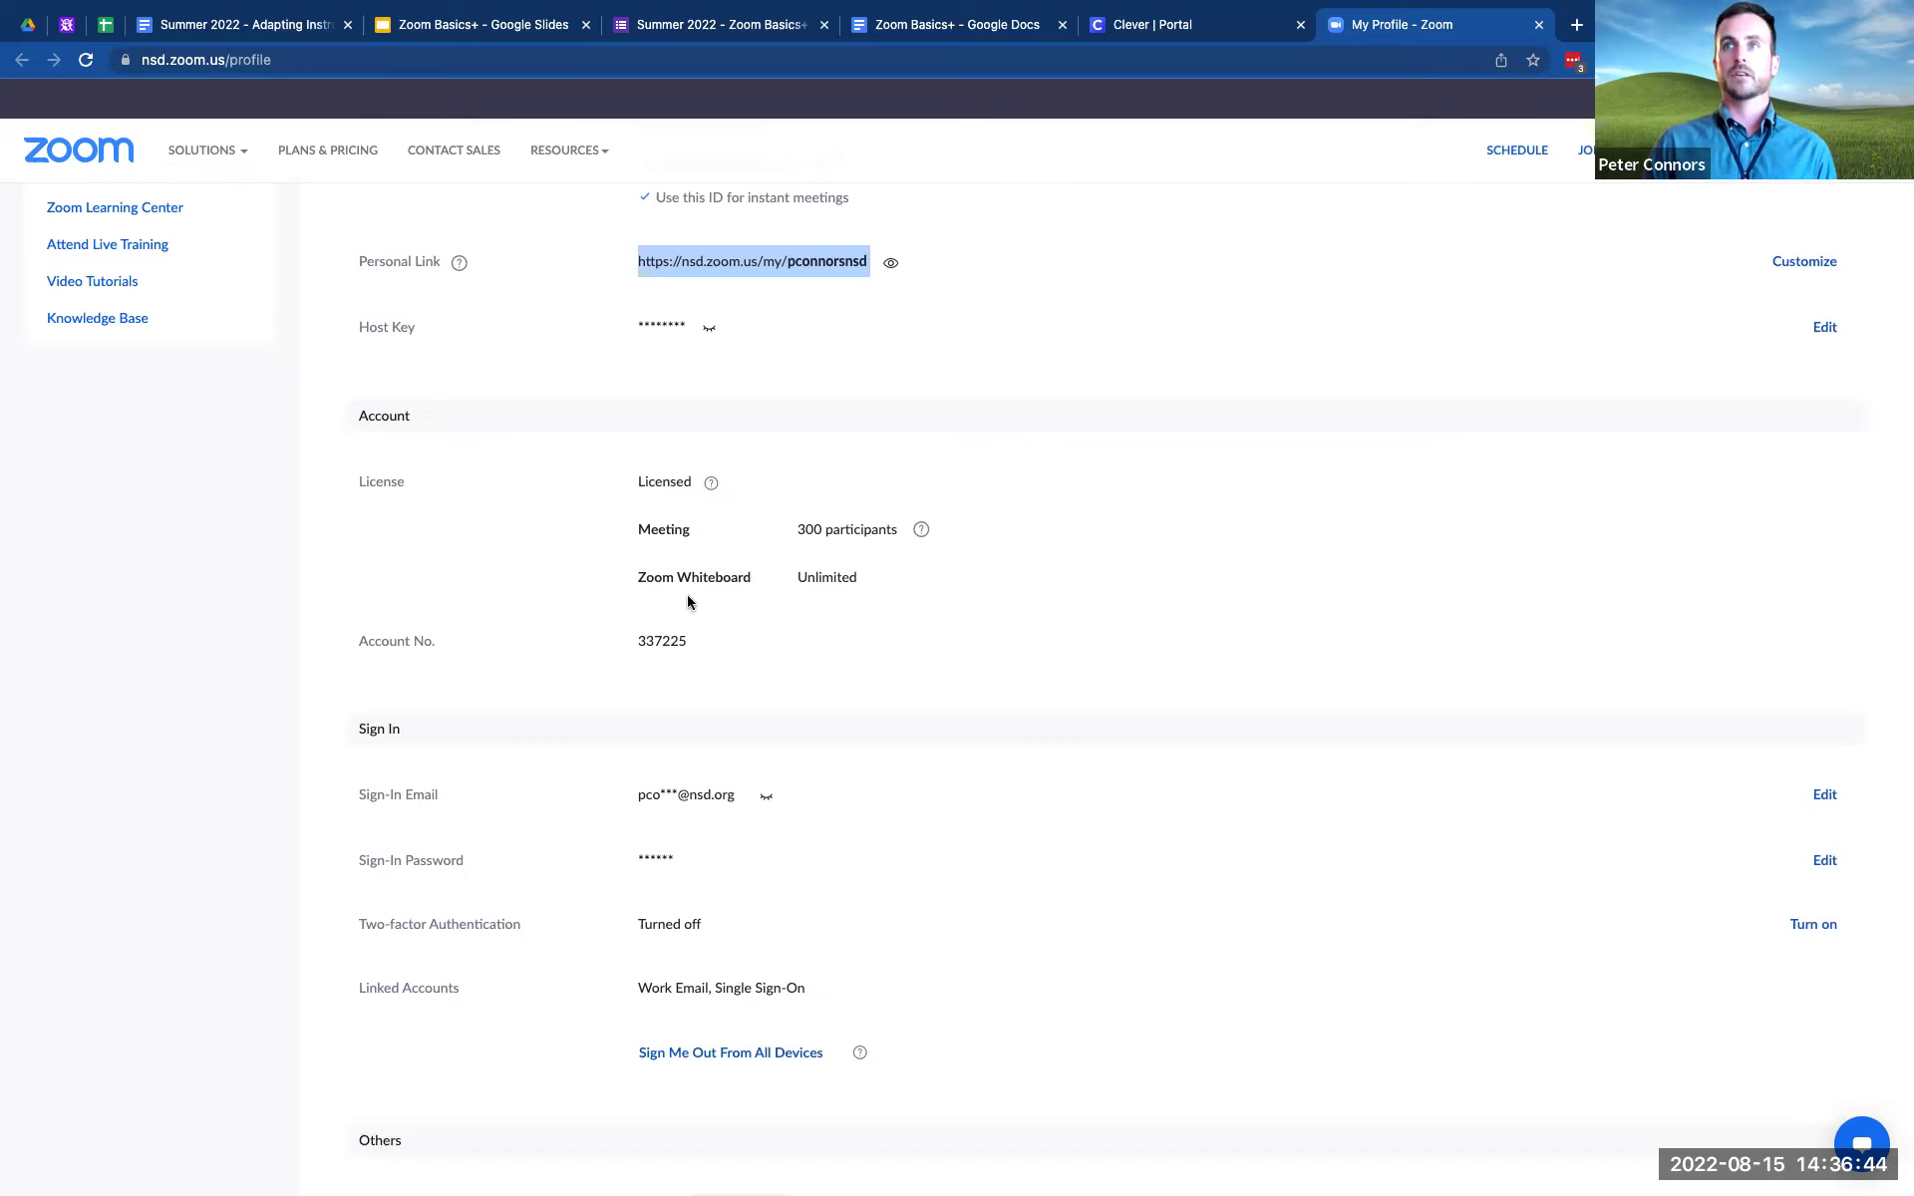
click(813, 529)
triple_click(813, 529)
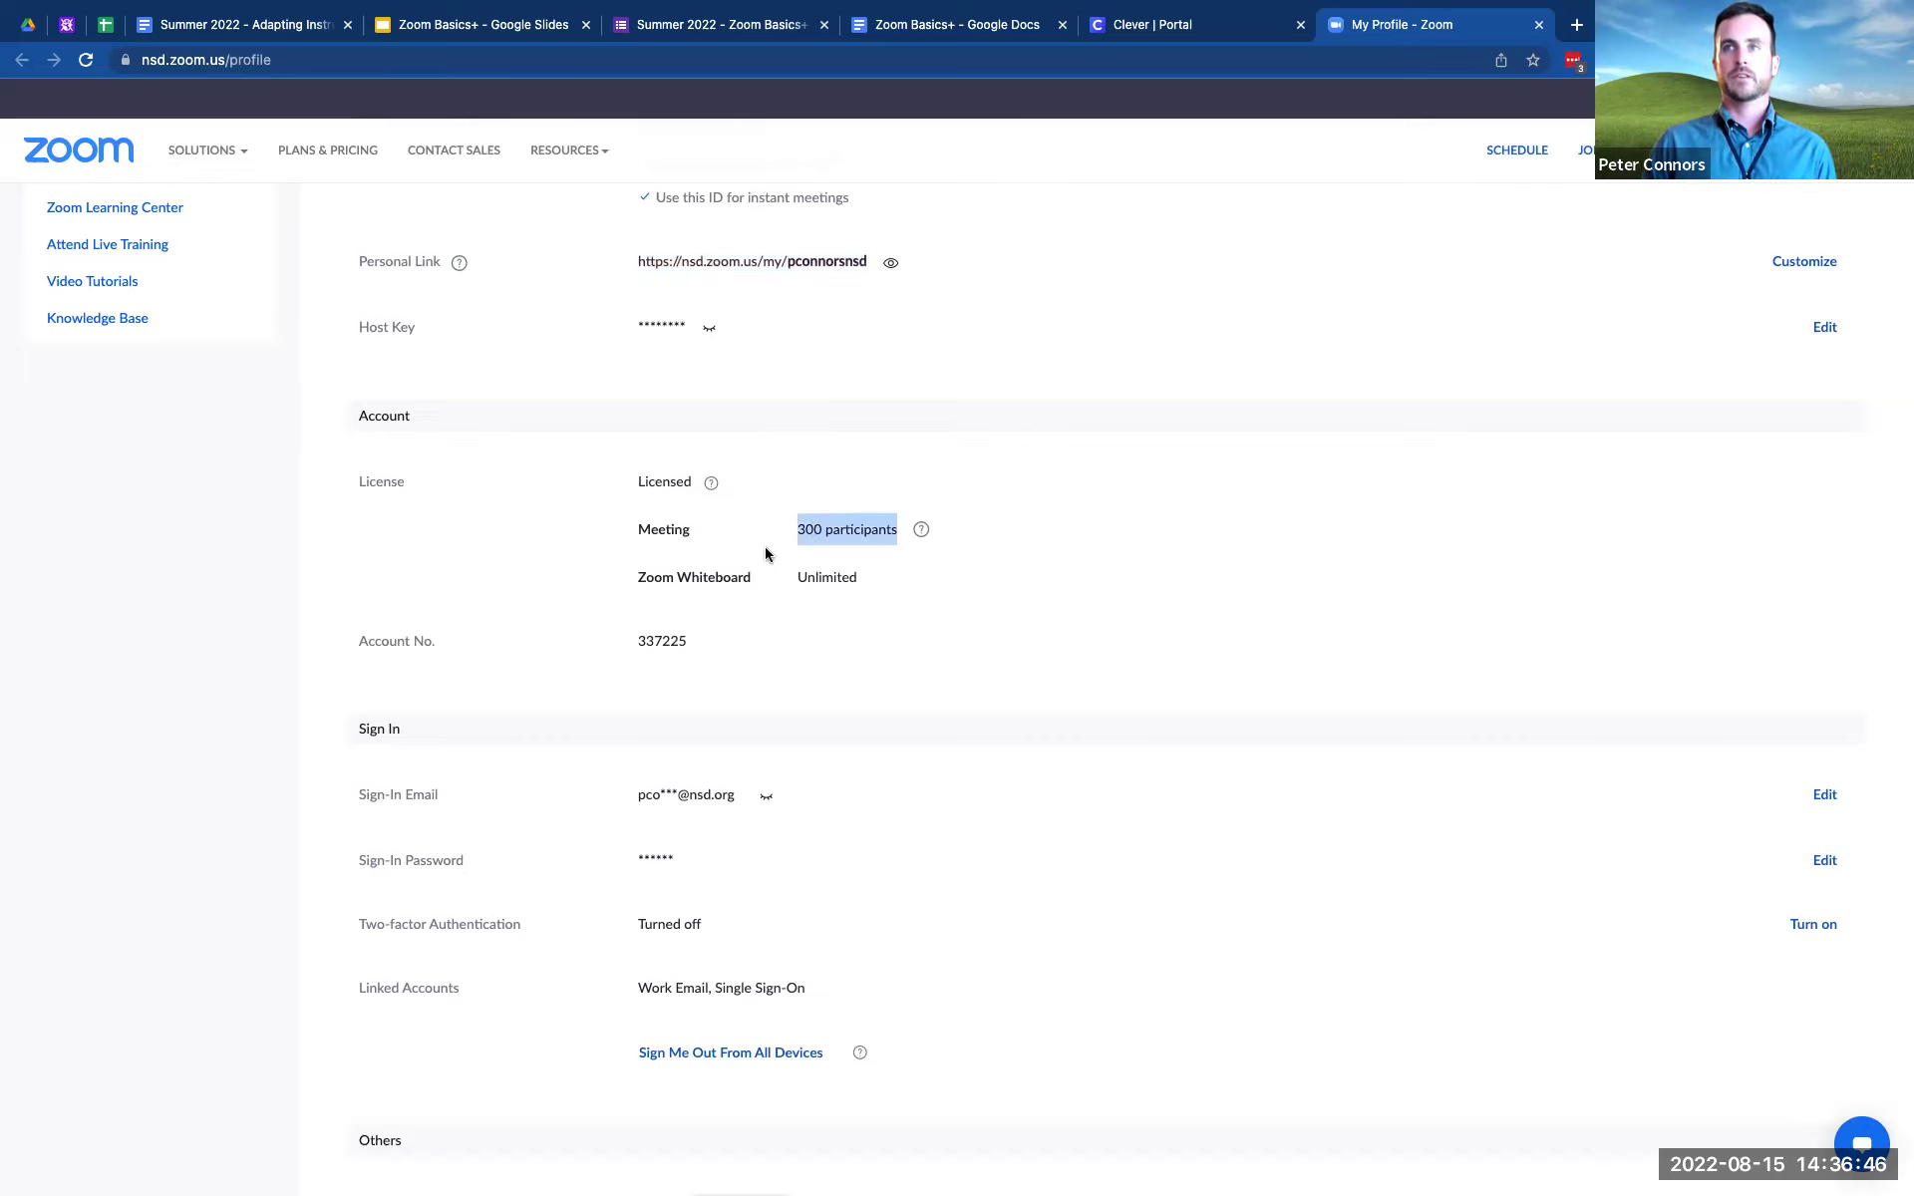
scroll(837, 595, down, 3)
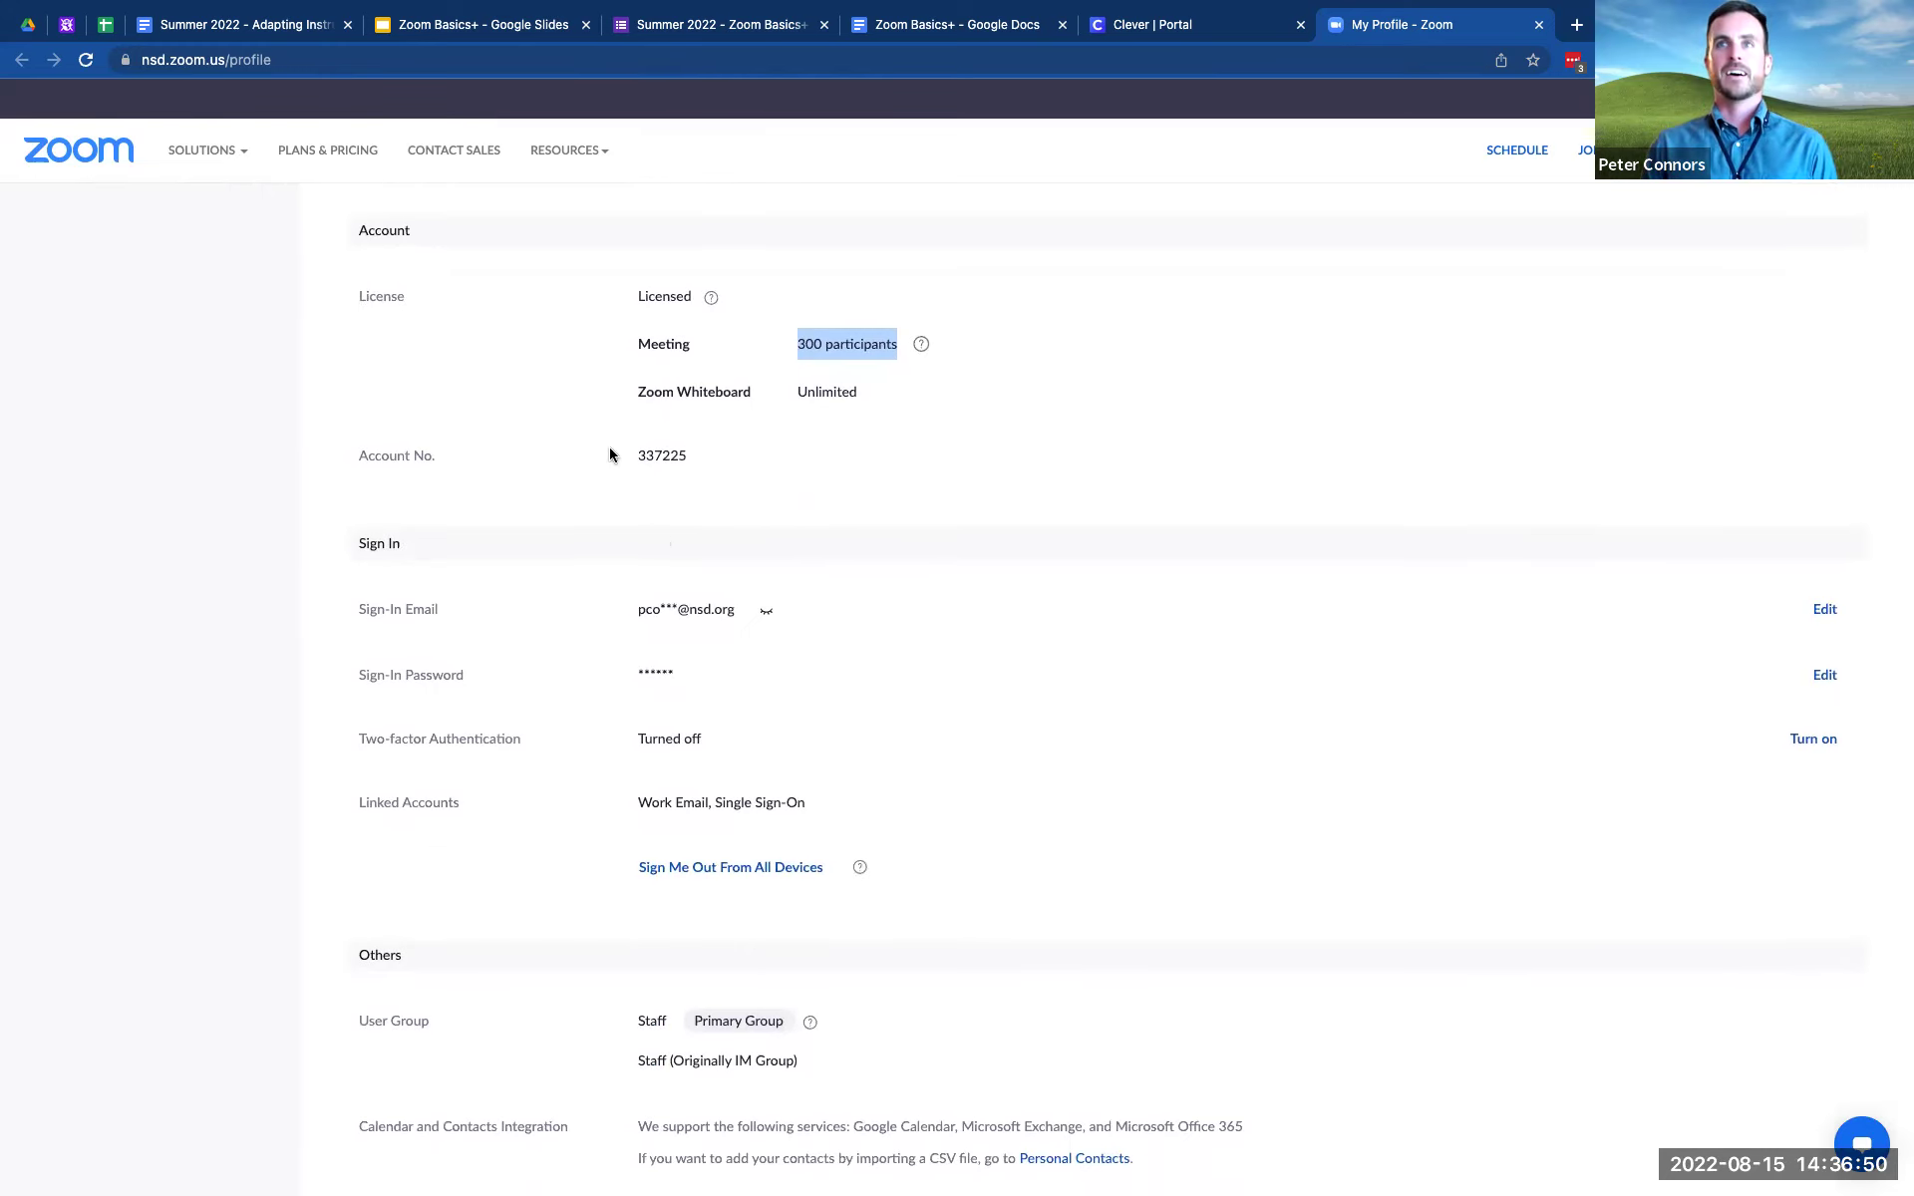
double_click(660, 455)
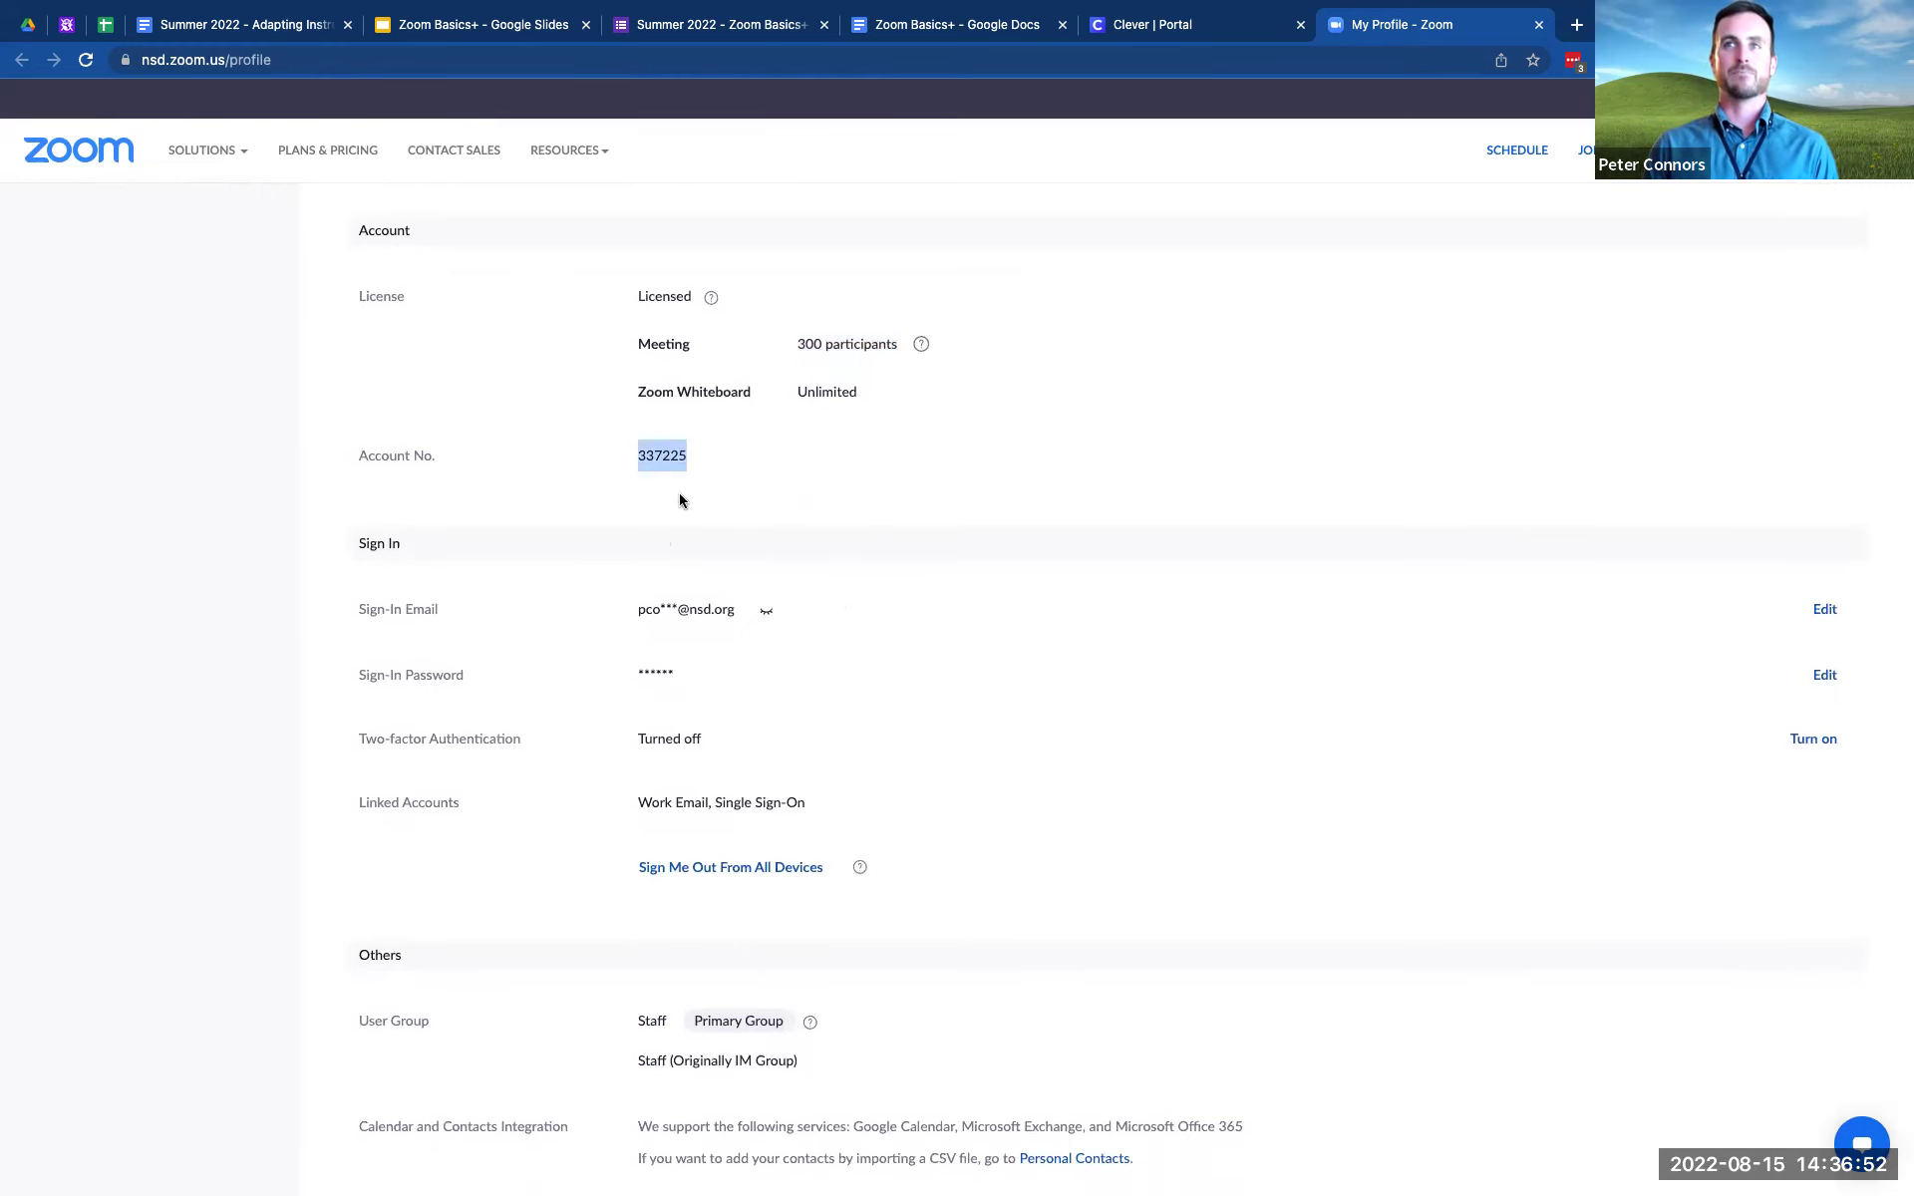
scroll(679, 493, down, 3)
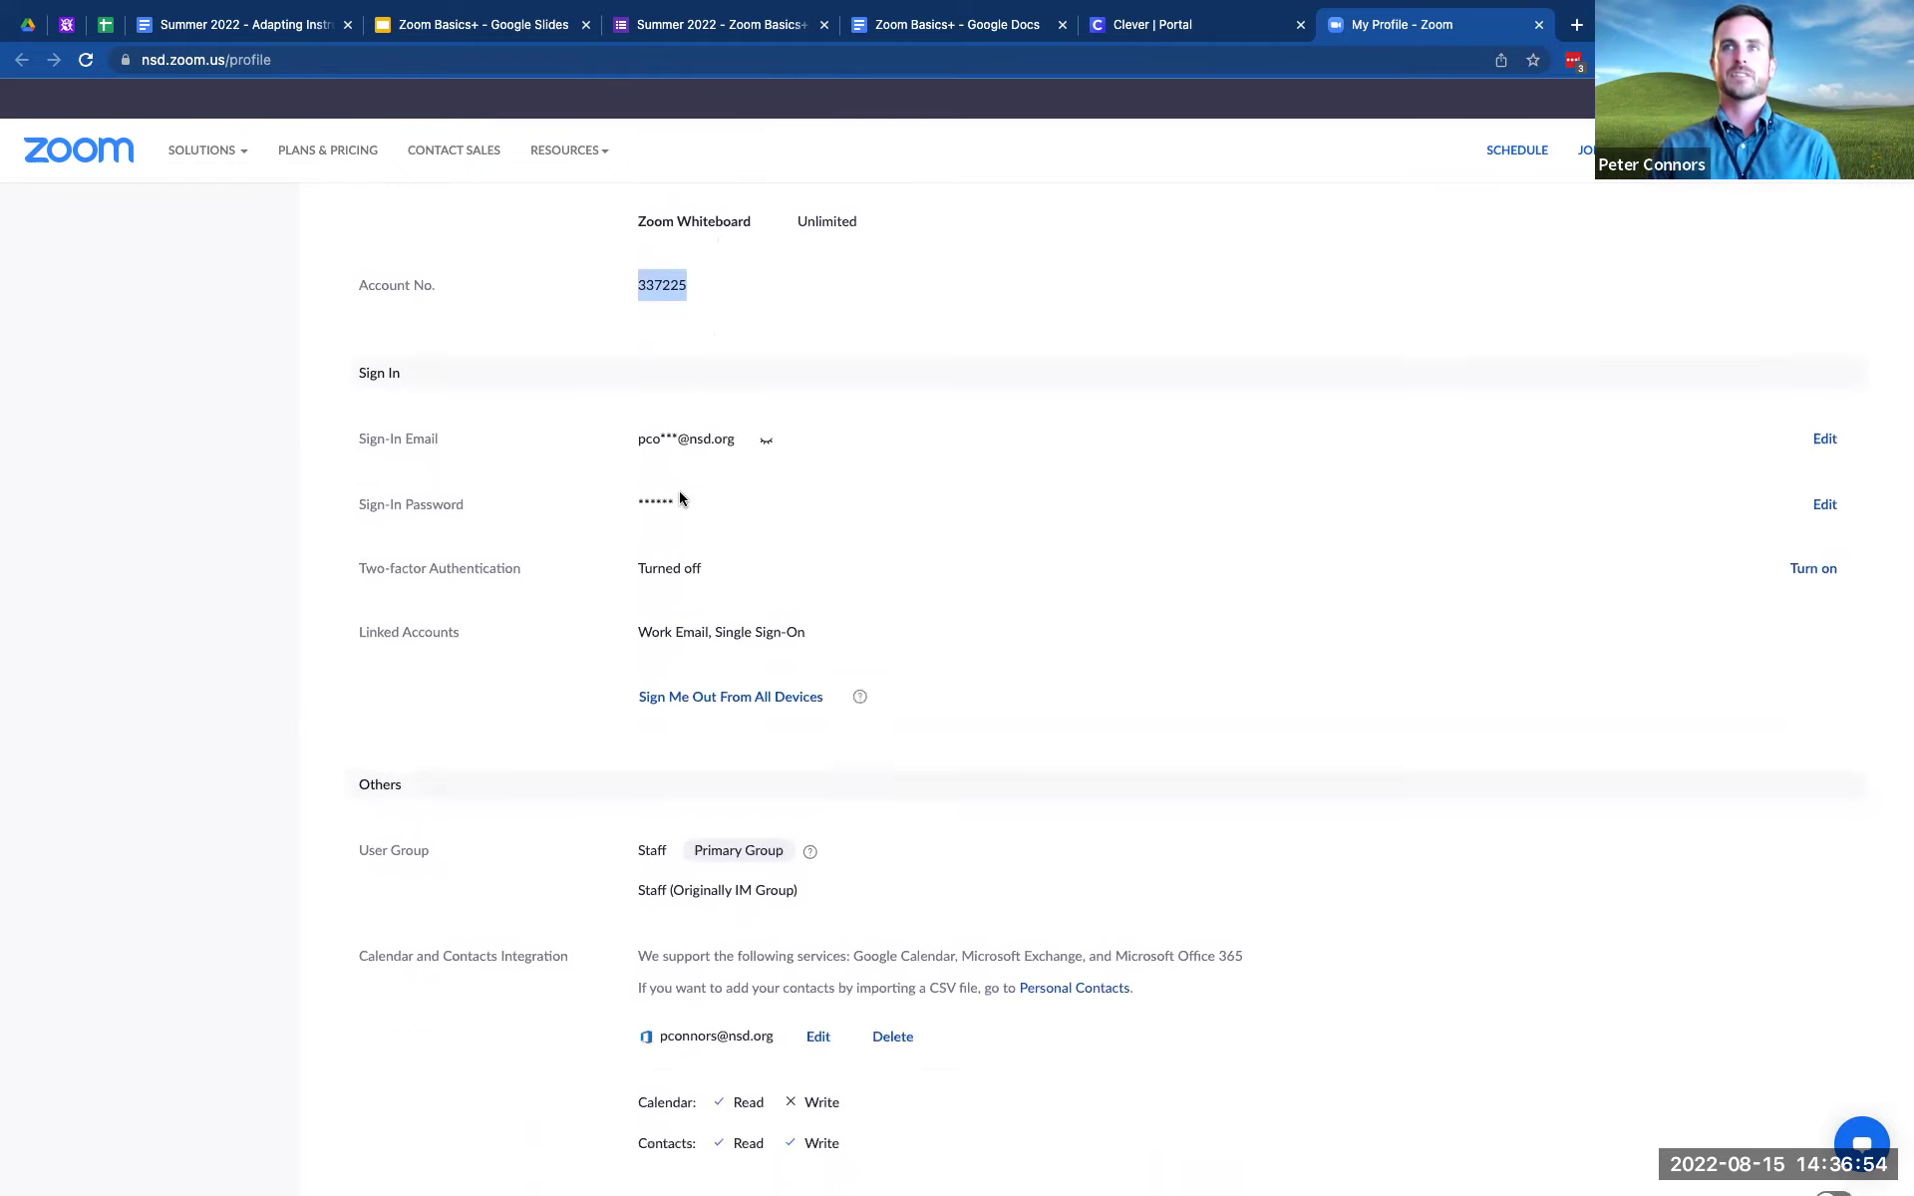
- Examine the profile's sign-in details, linked accounts, user group, and calendar and contacts integration
scroll(679, 490, down, 1)
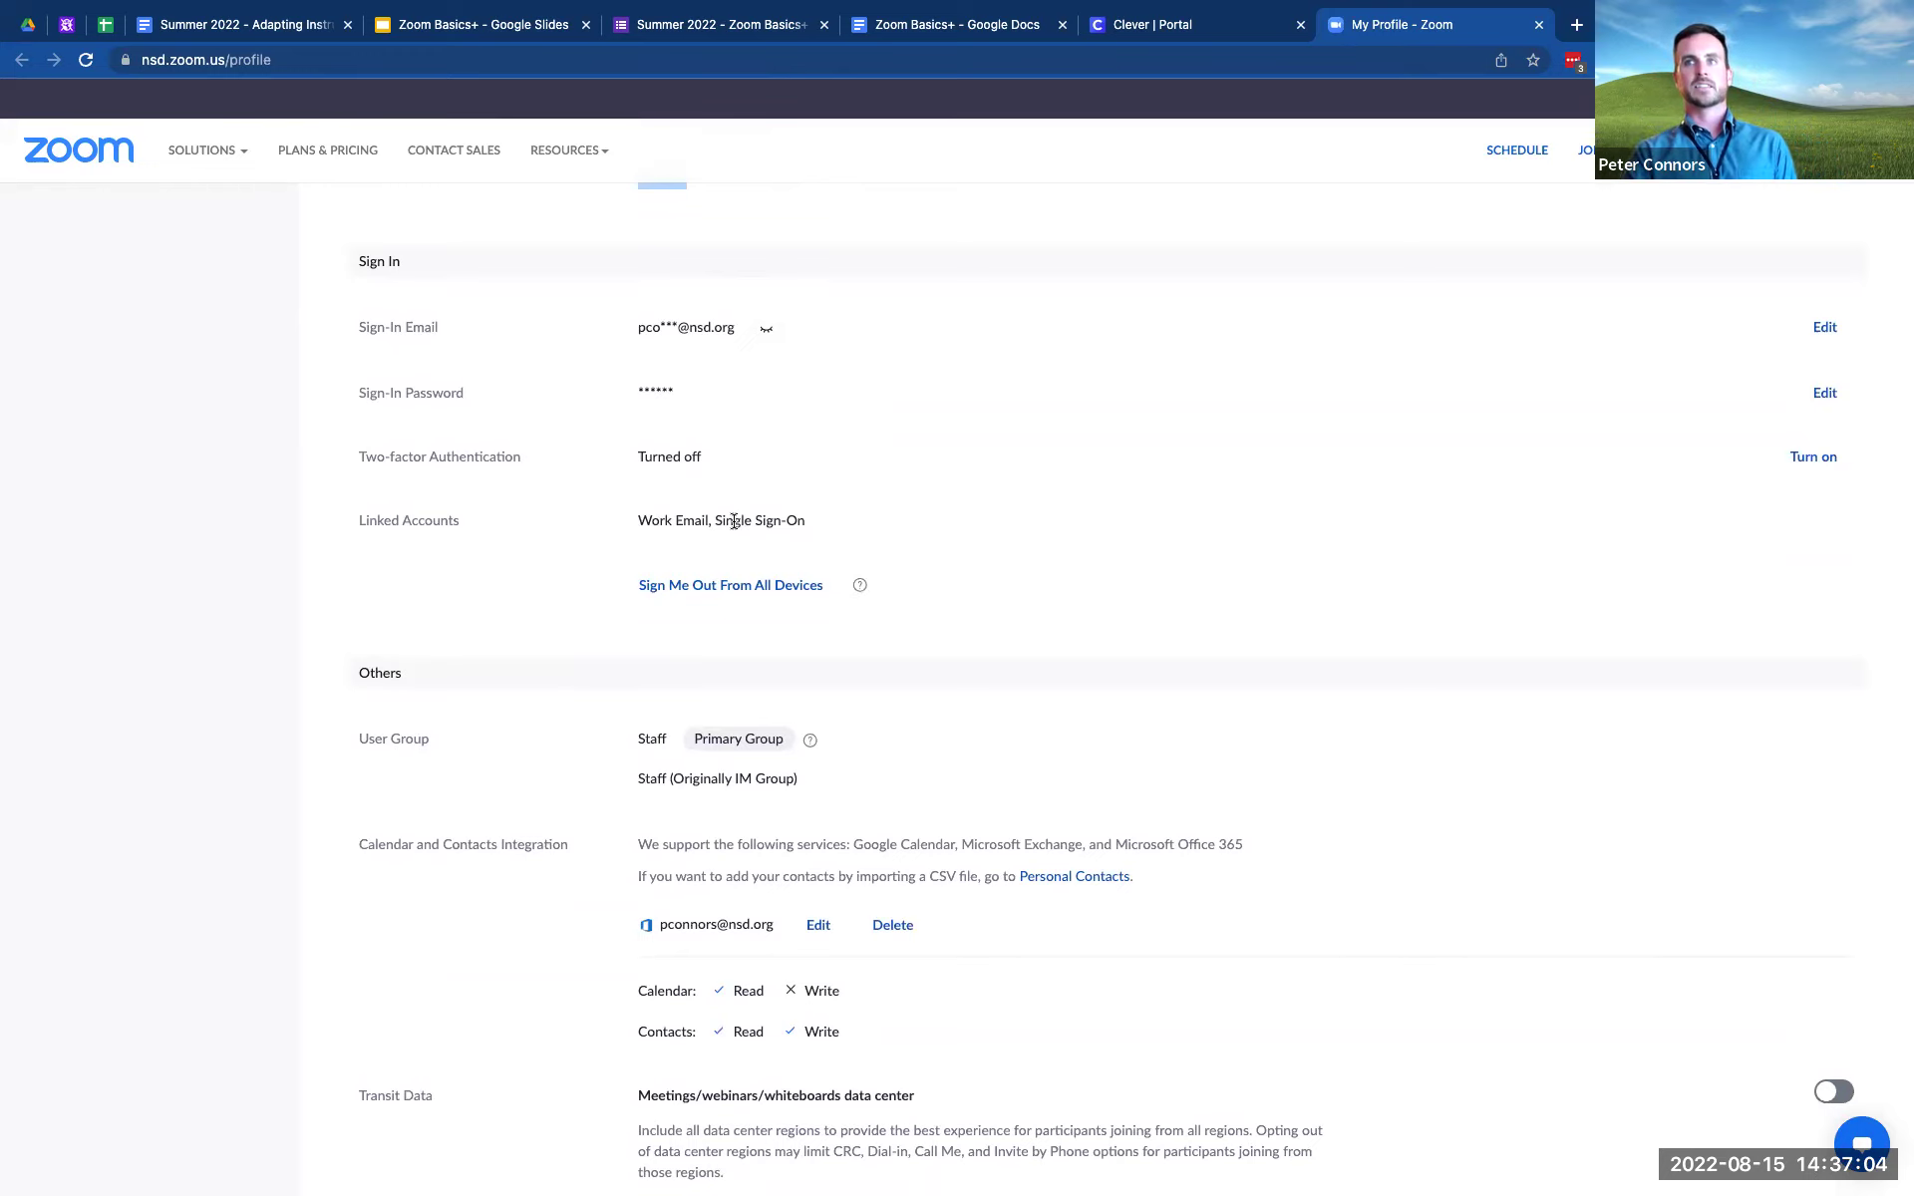
scroll(733, 518, down, 1)
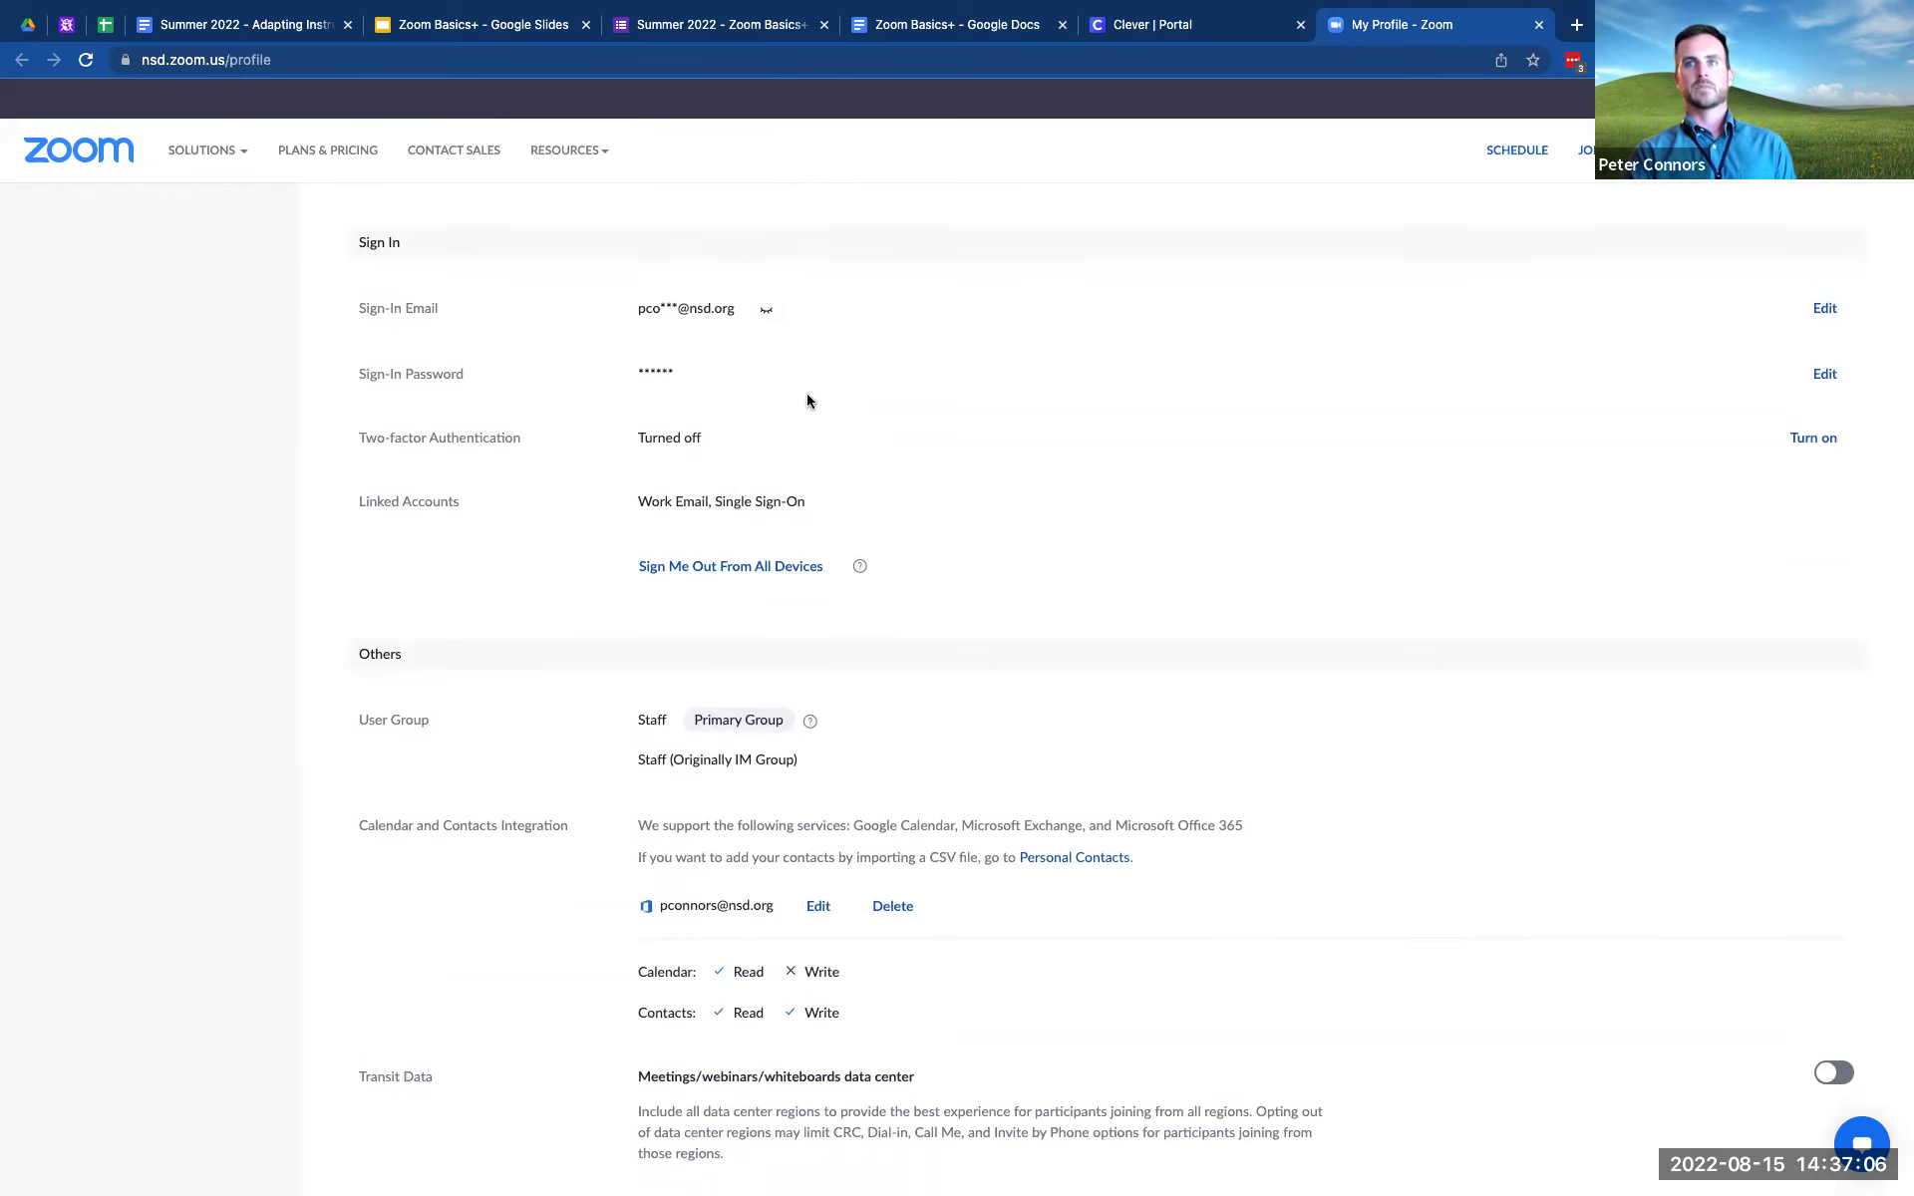
scroll(507, 460, down, 2)
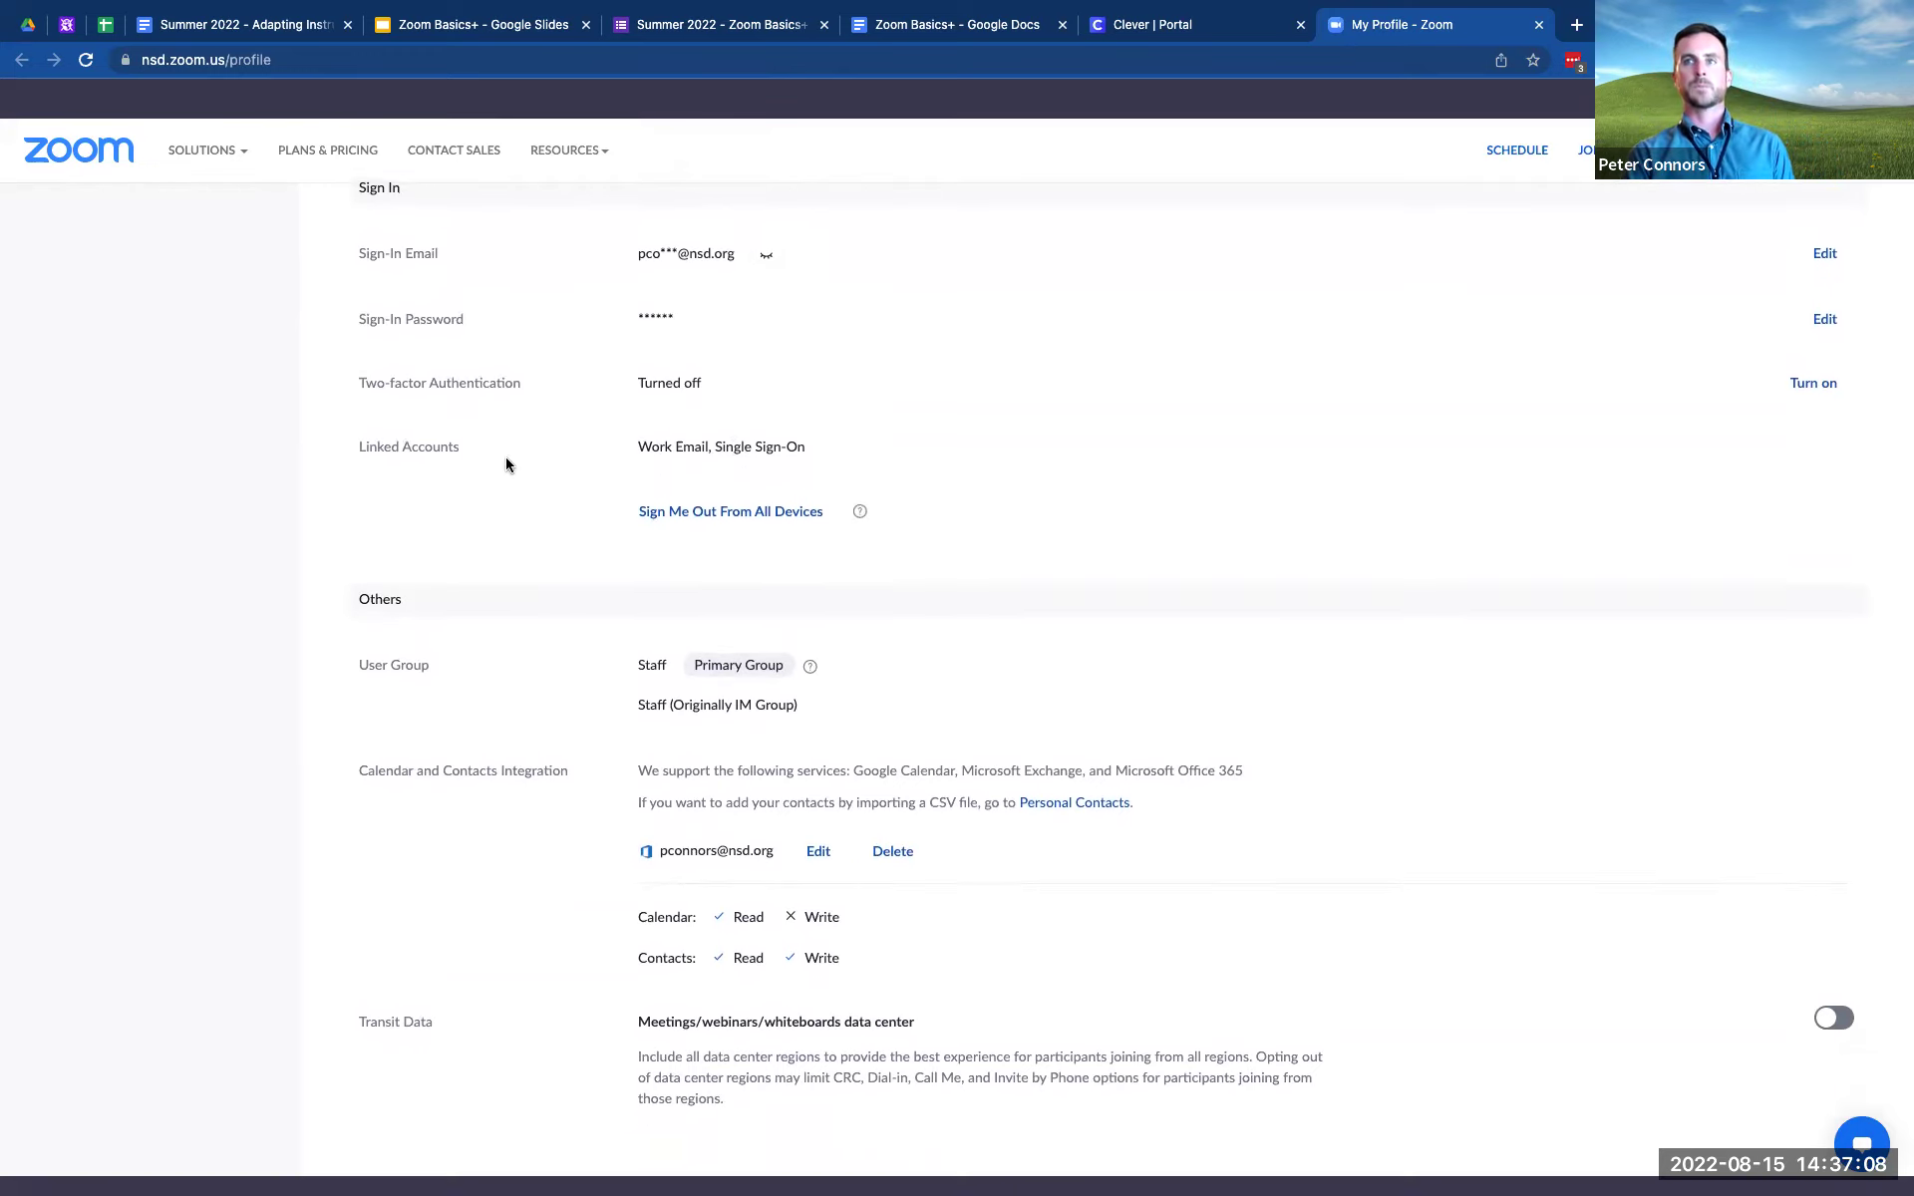
scroll(506, 464, down, 5)
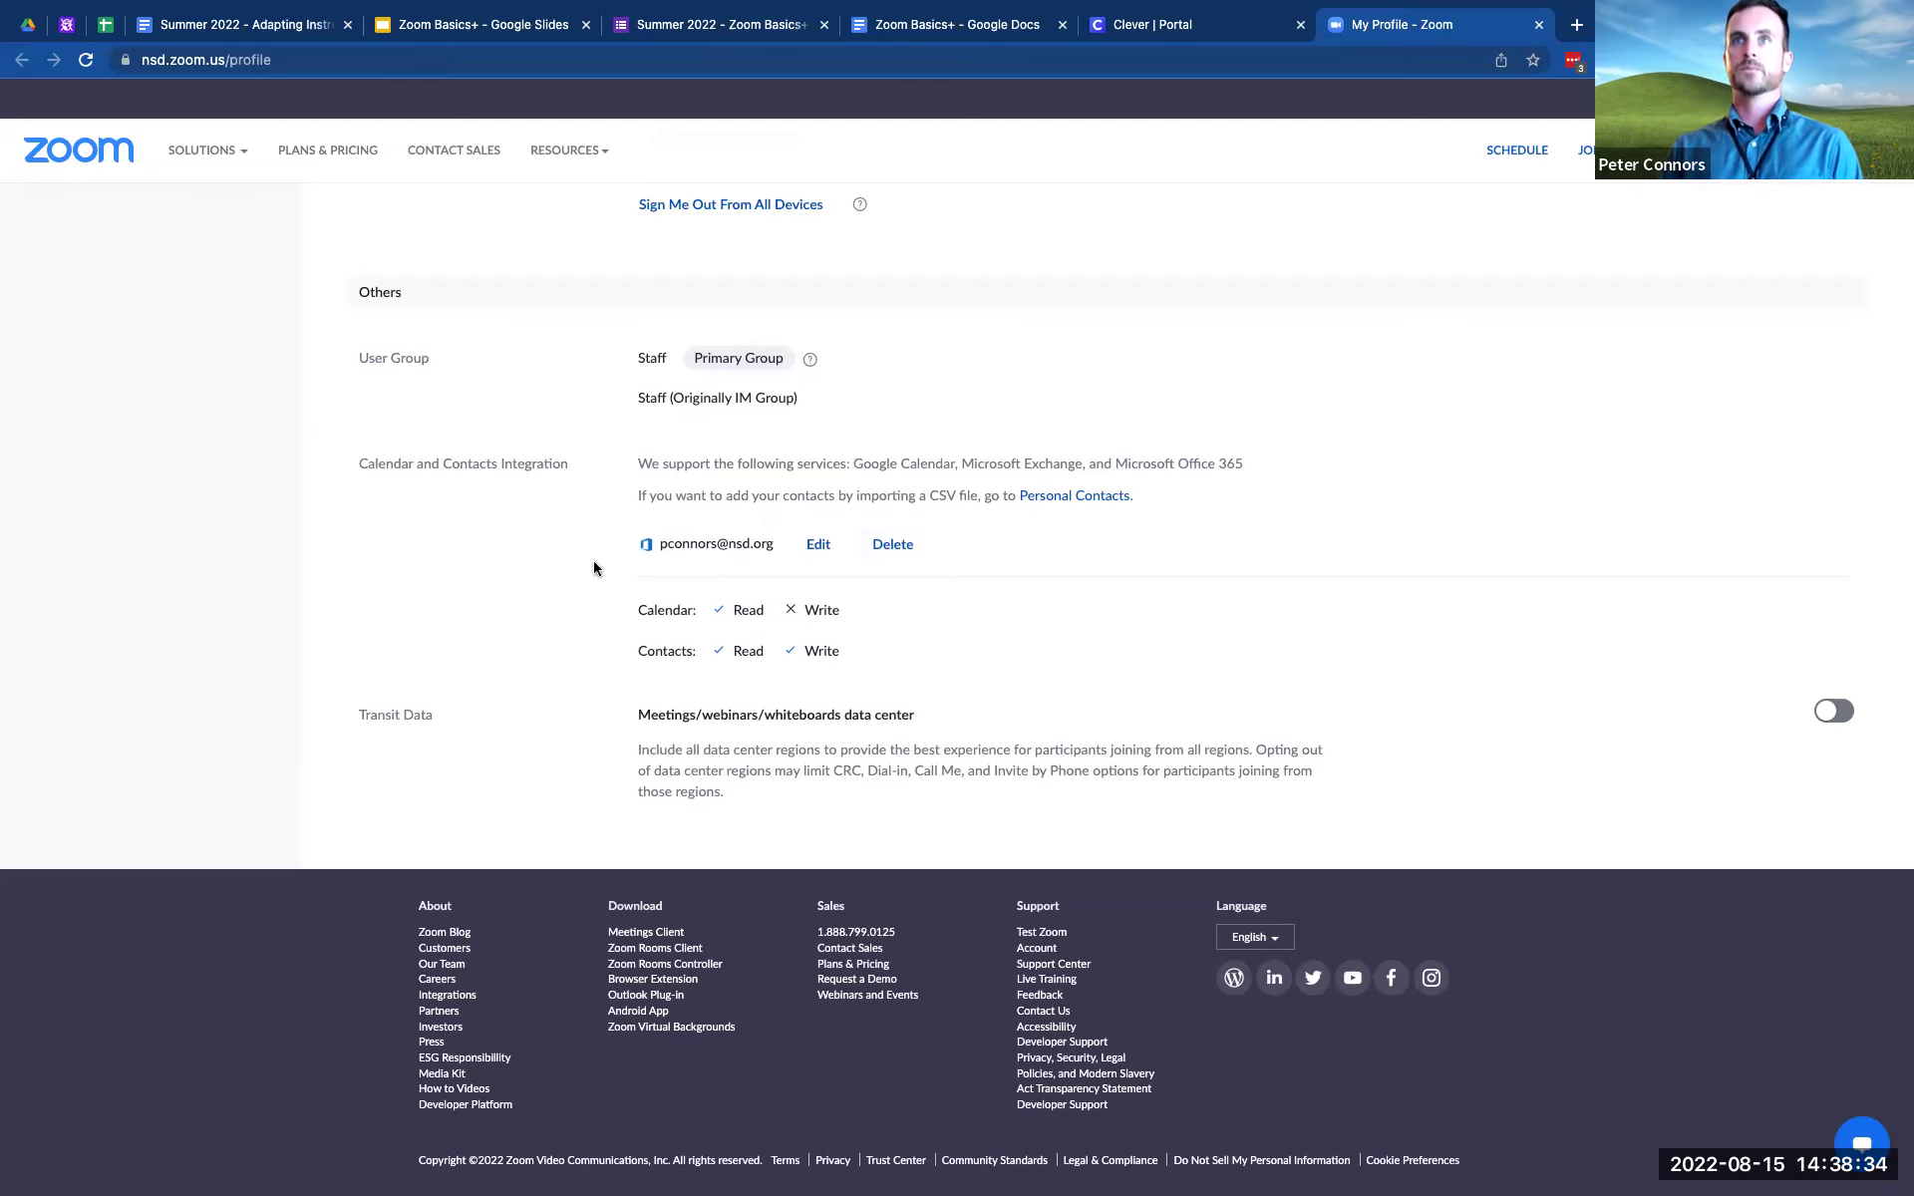
- View the Meetings page briefly, return to the profile, and review its Calendar and Contacts Integration section again
scroll(756, 554, up, 10)
scroll(755, 556, up, 3)
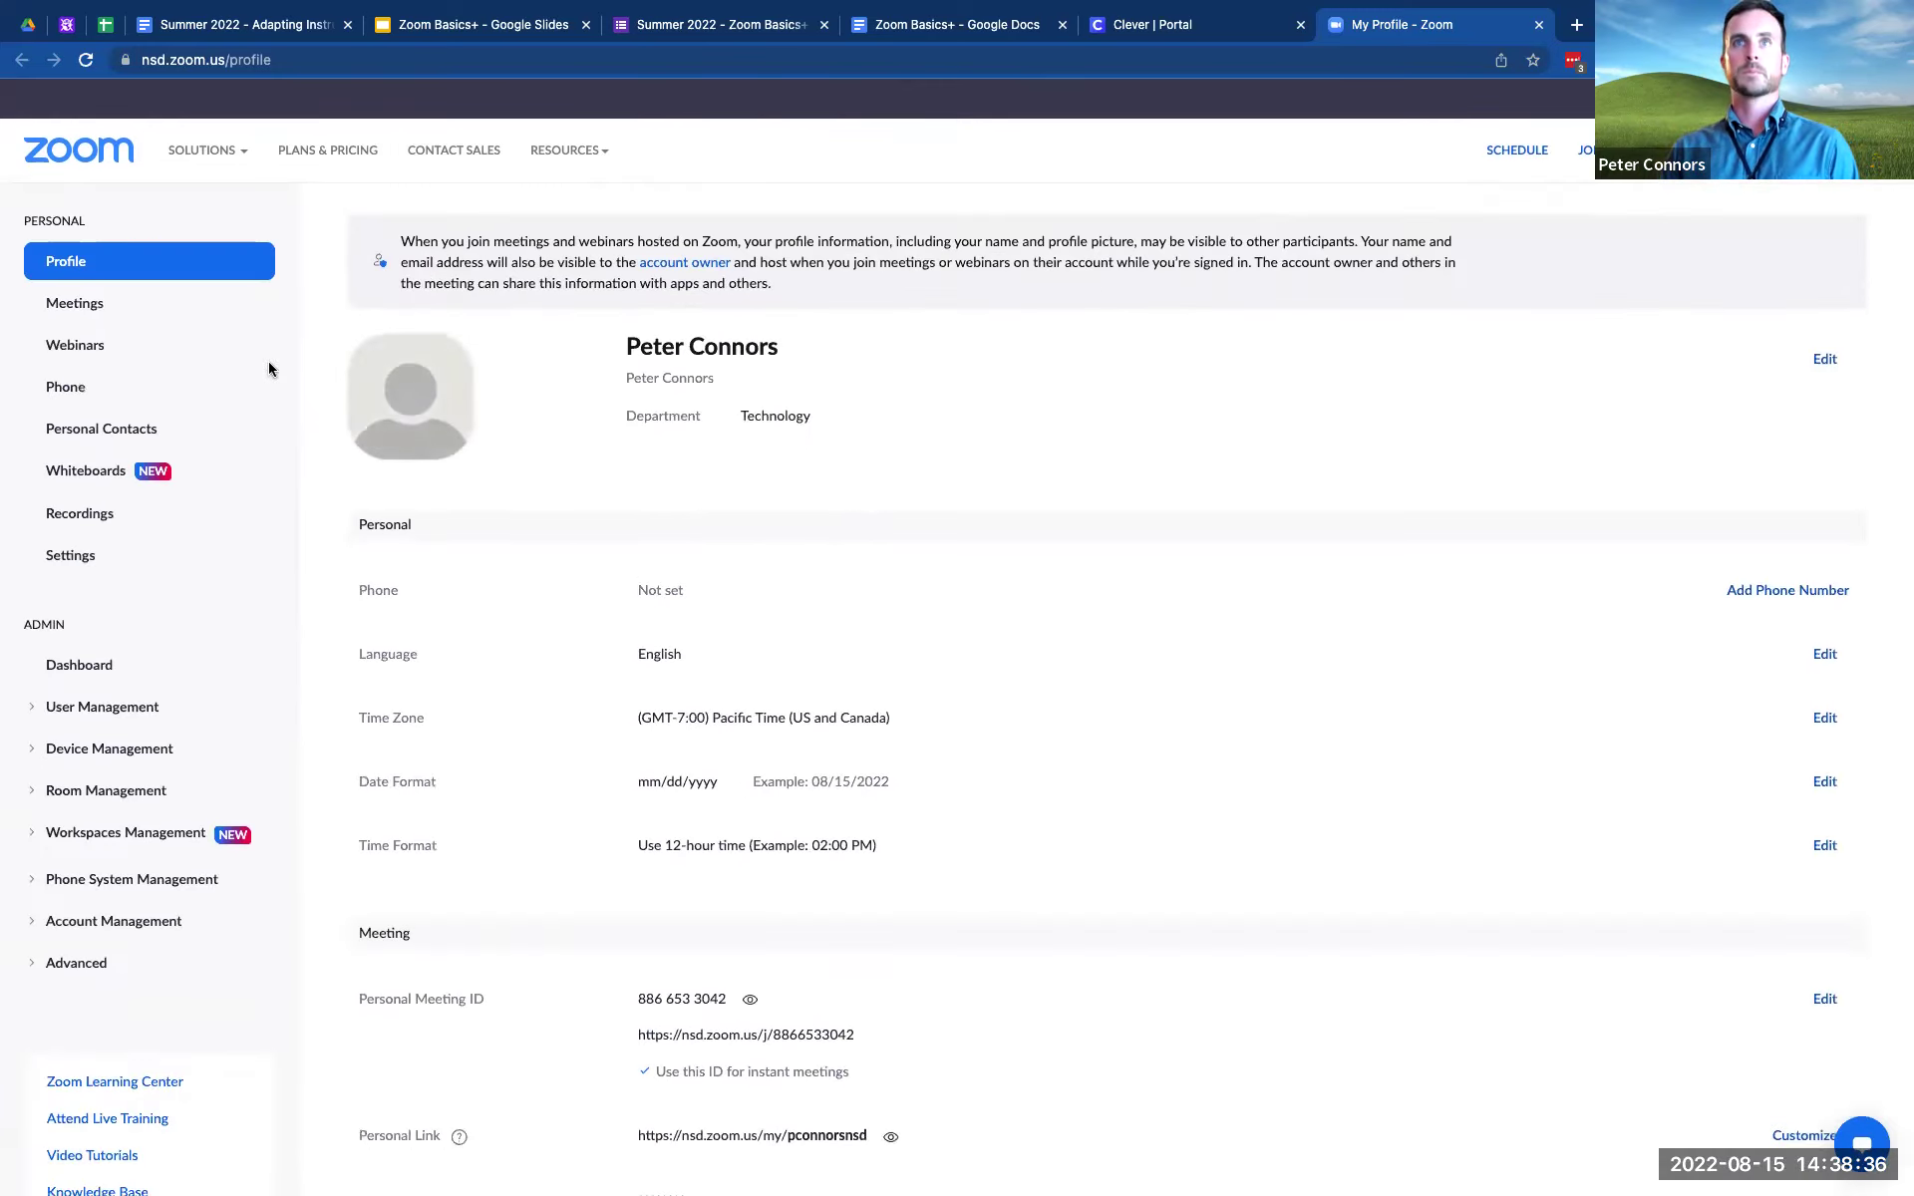
click(58, 304)
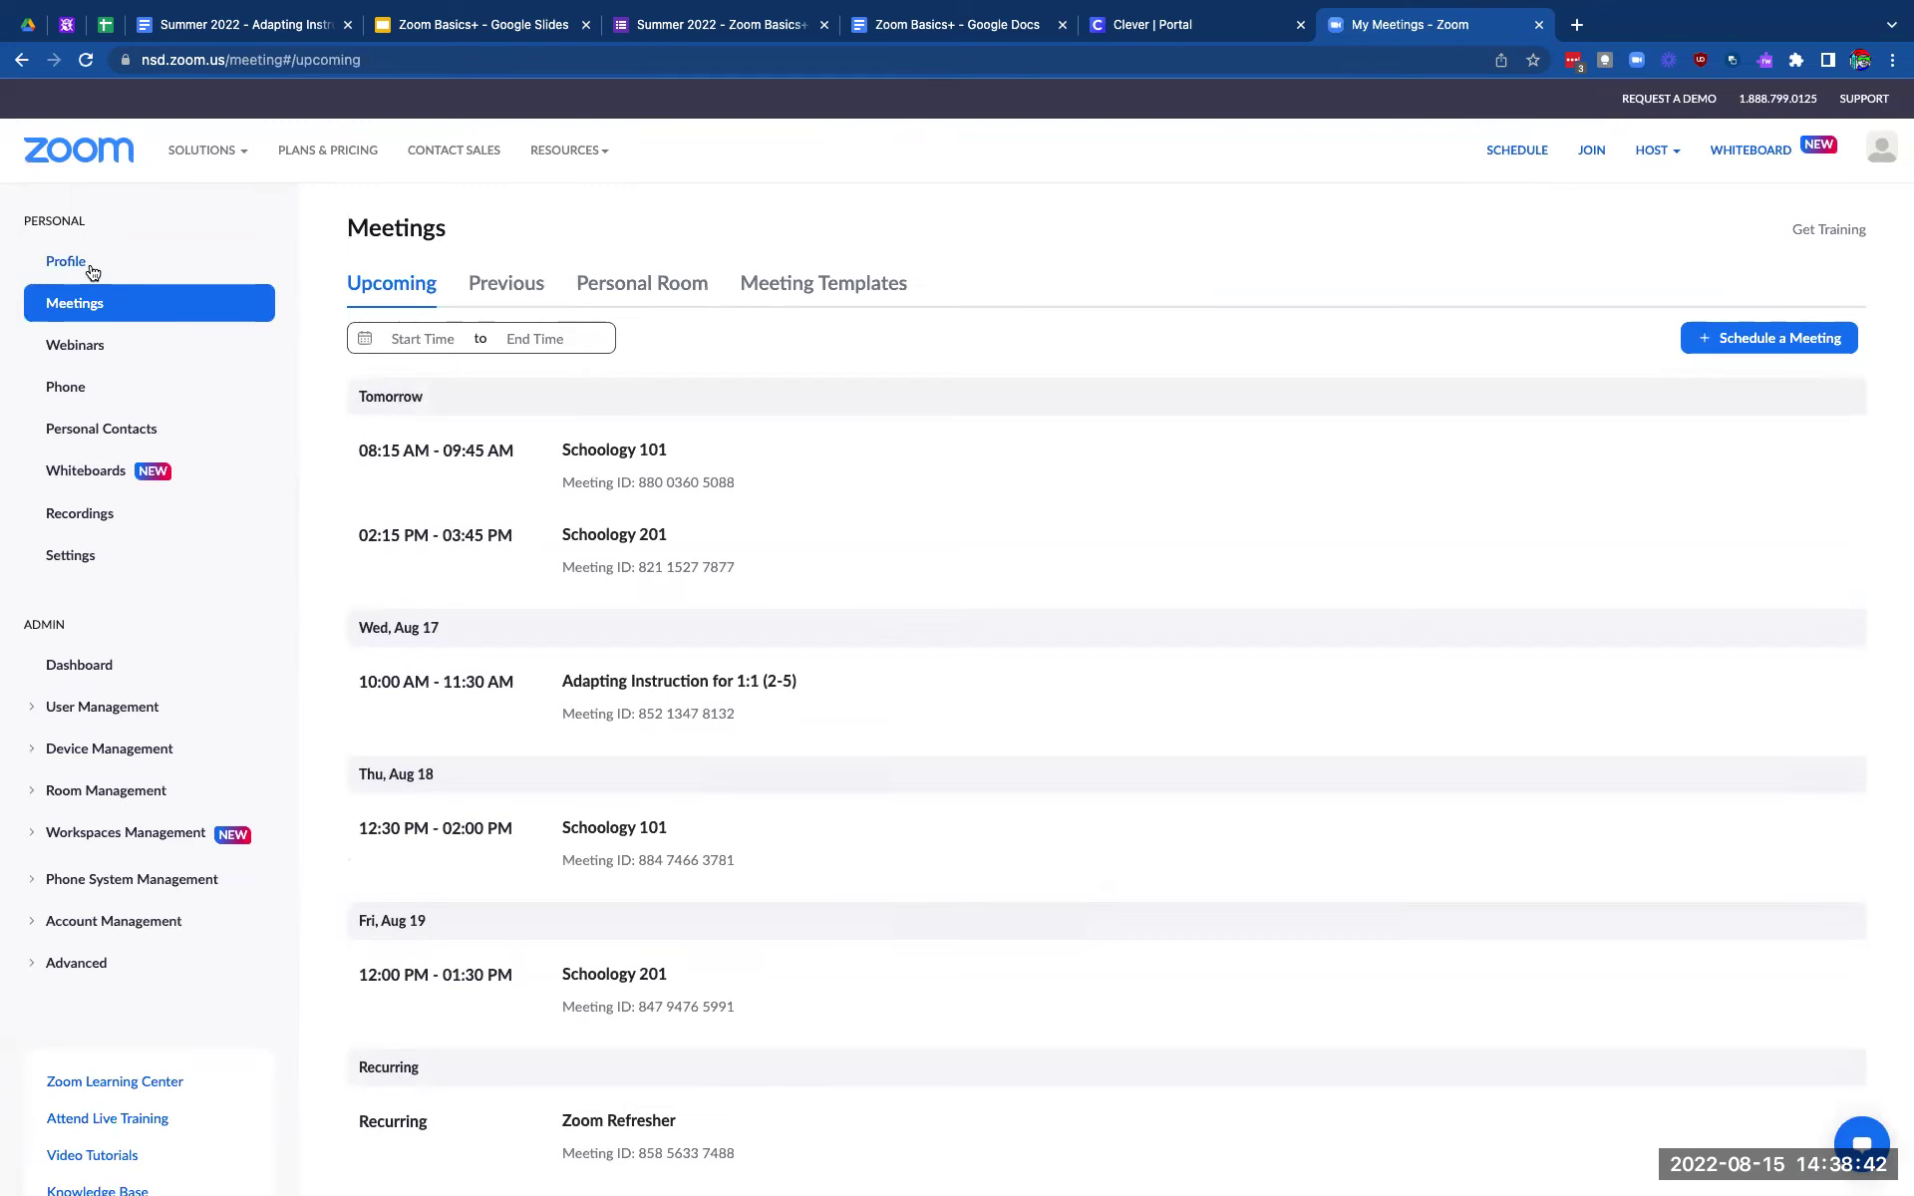
click(90, 270)
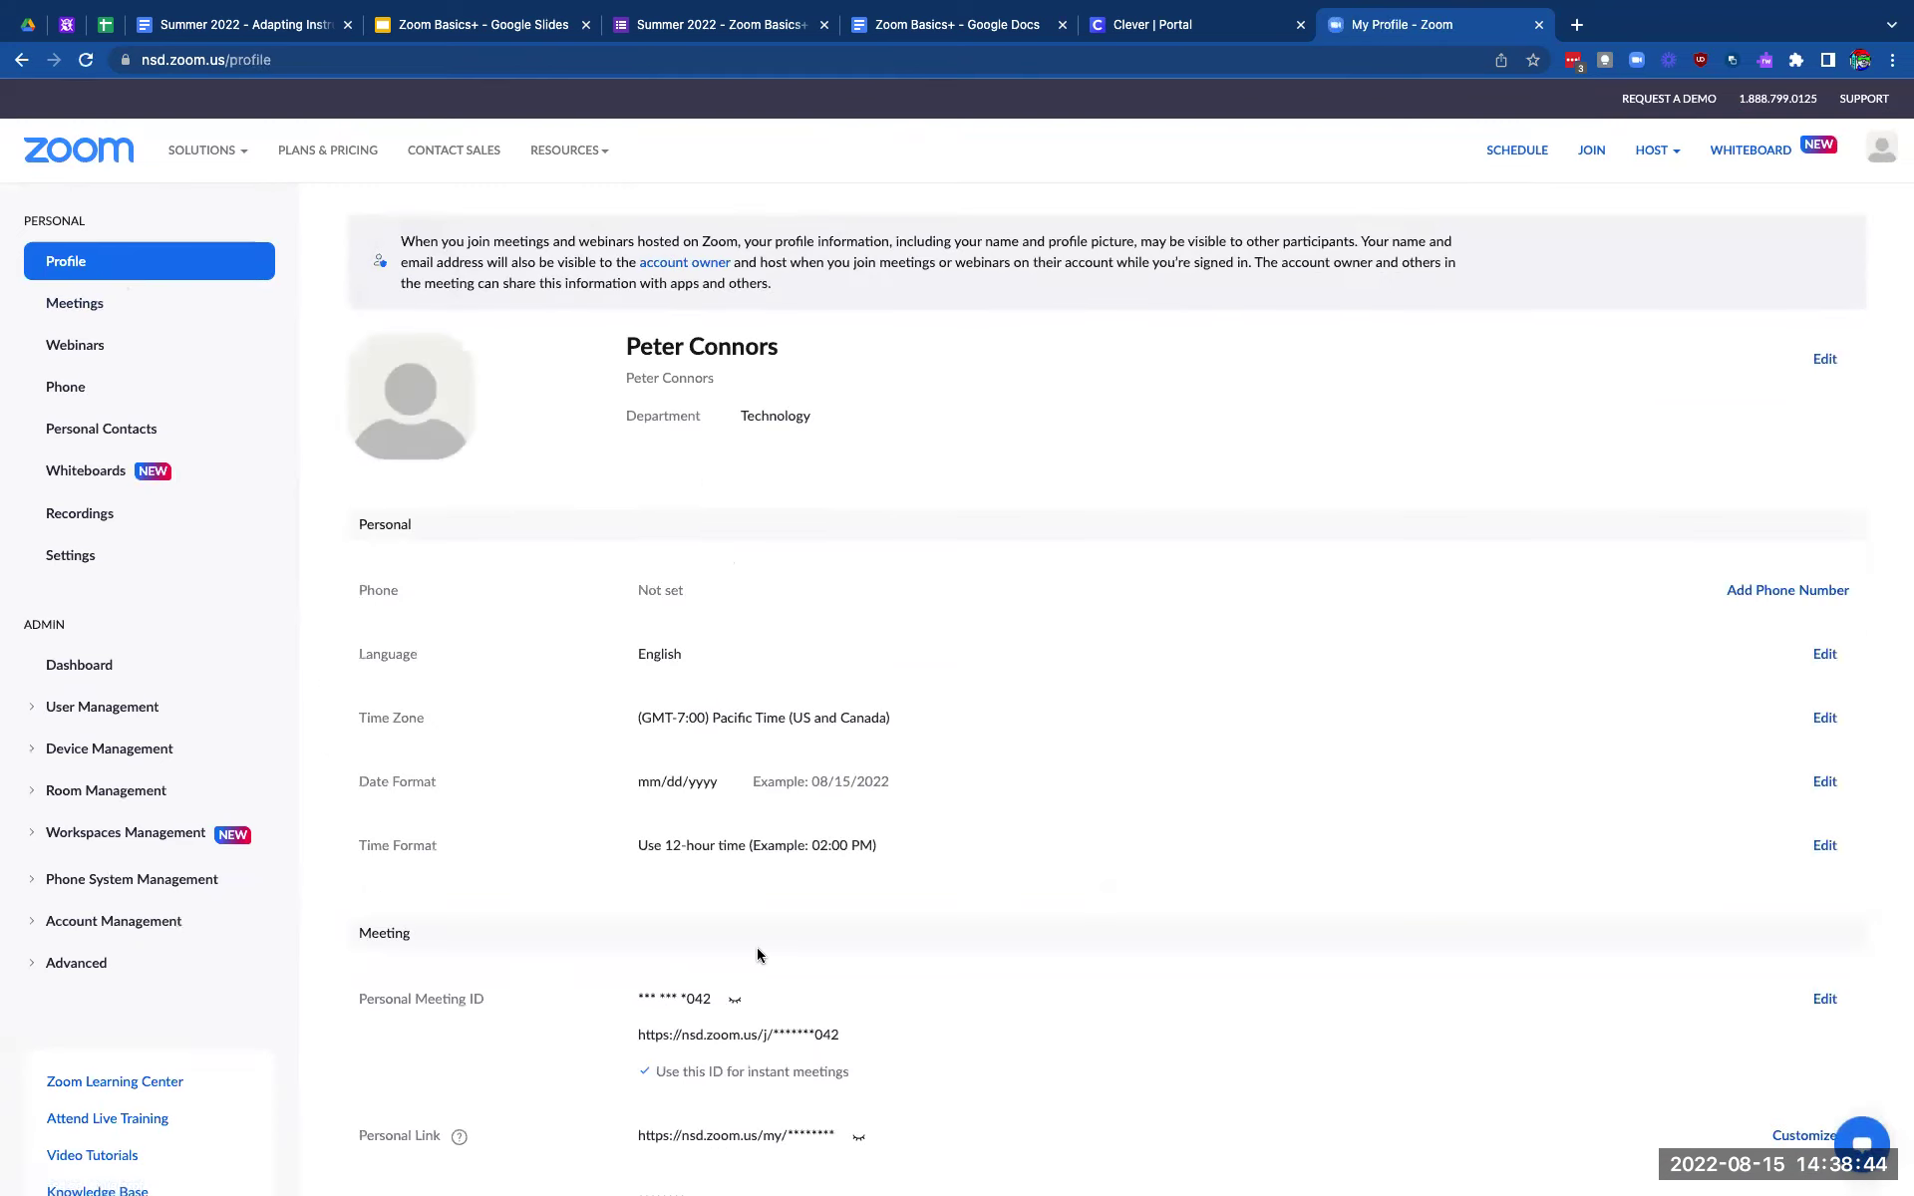
scroll(757, 955, down, 15)
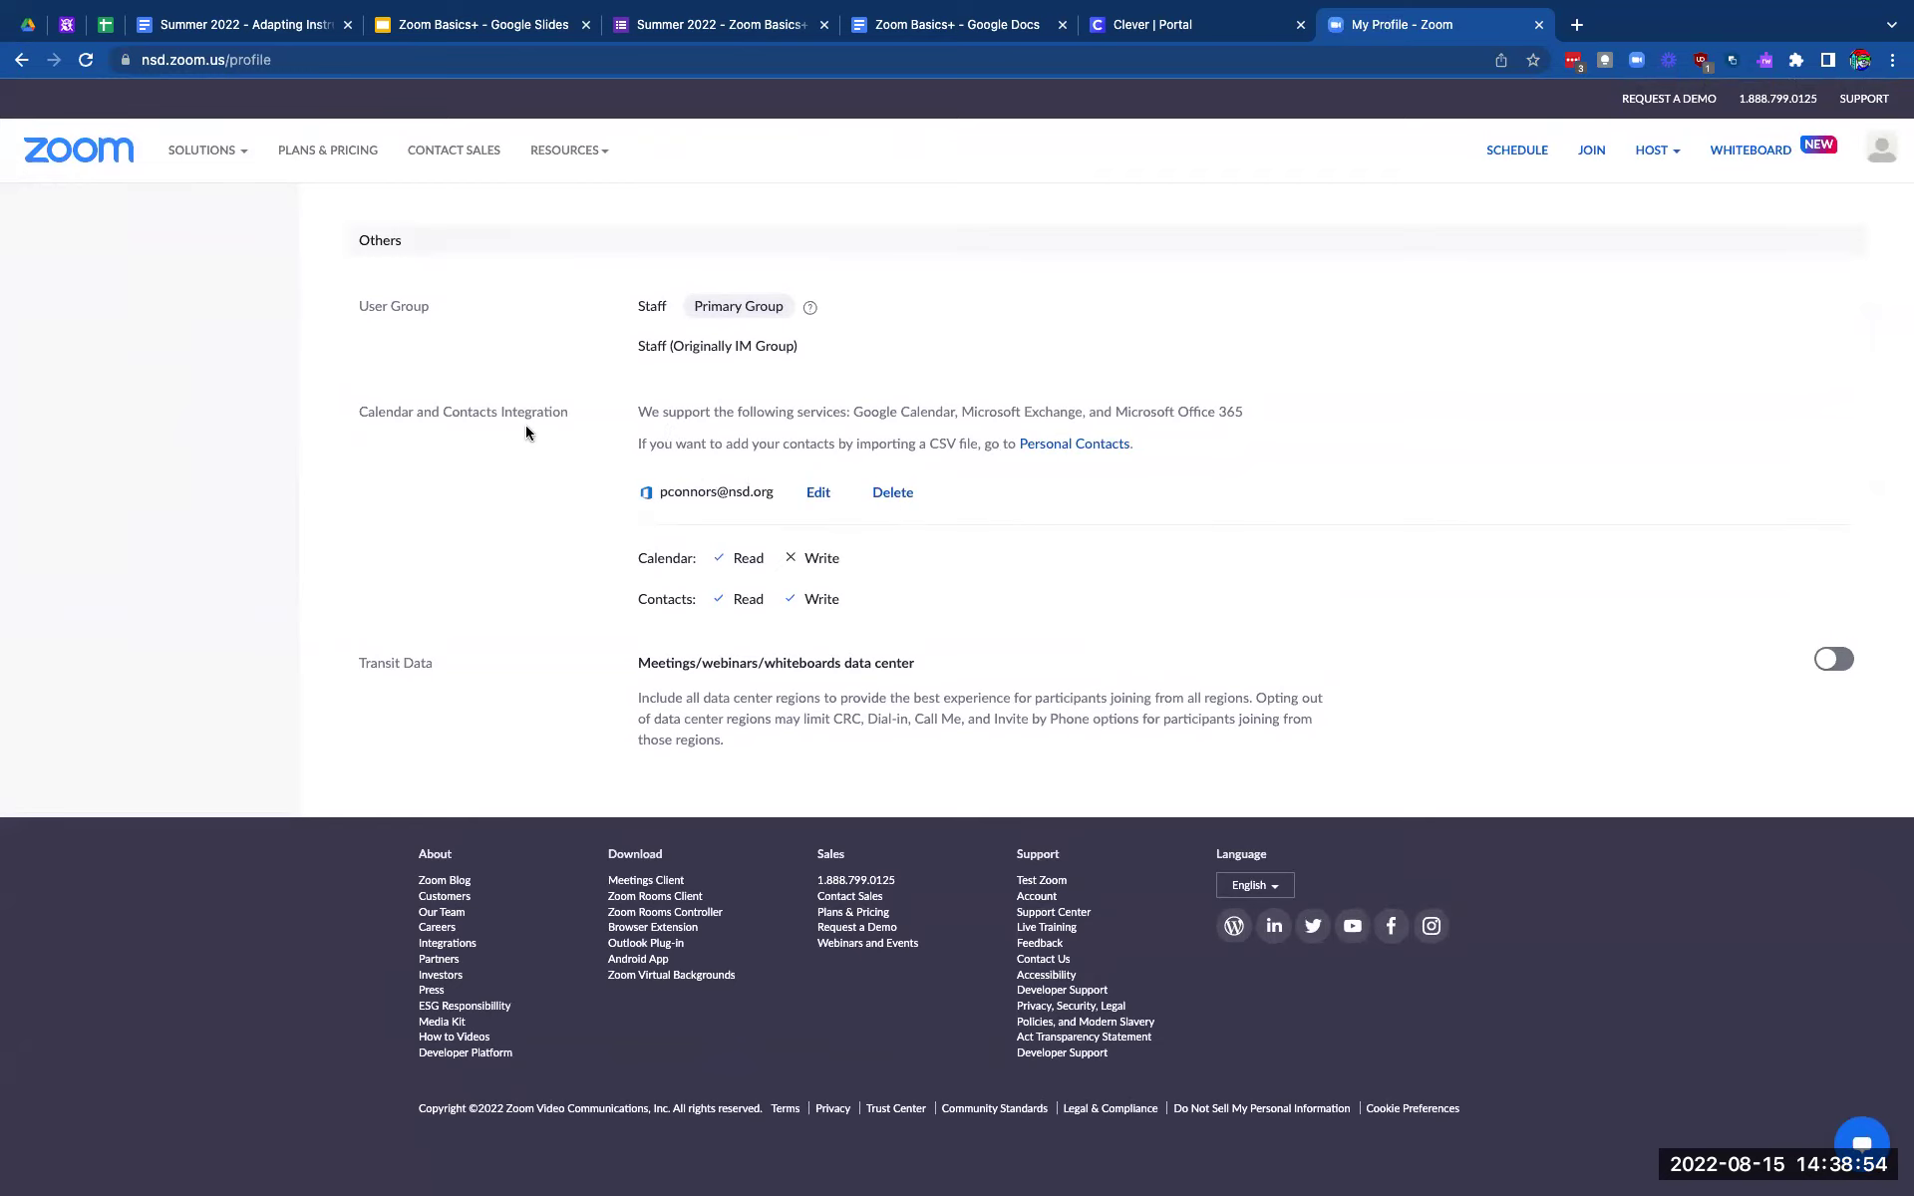
scroll(525, 425, up, 15)
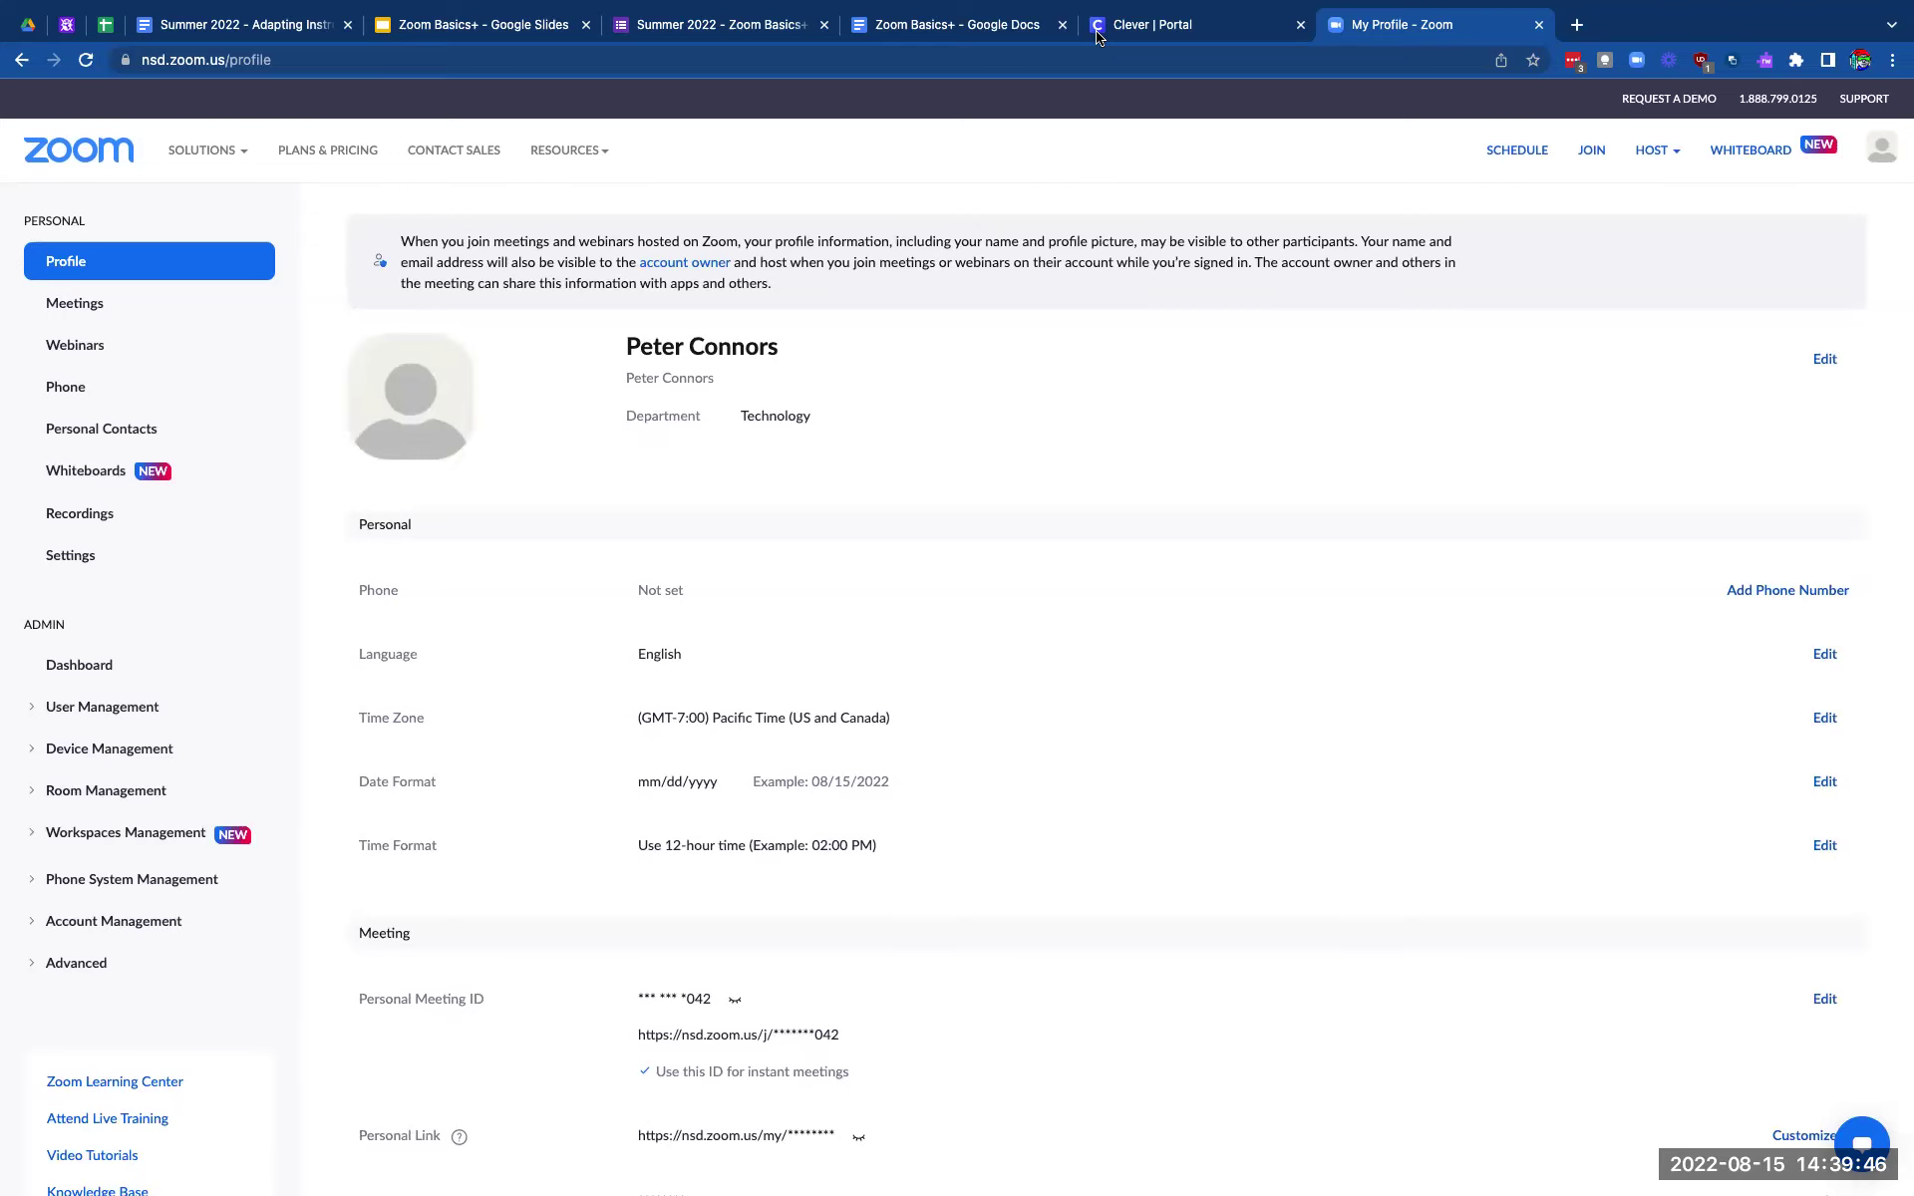
- Review the upcoming meetings on the Meetings page and check the list of previous meetings
click(74, 303)
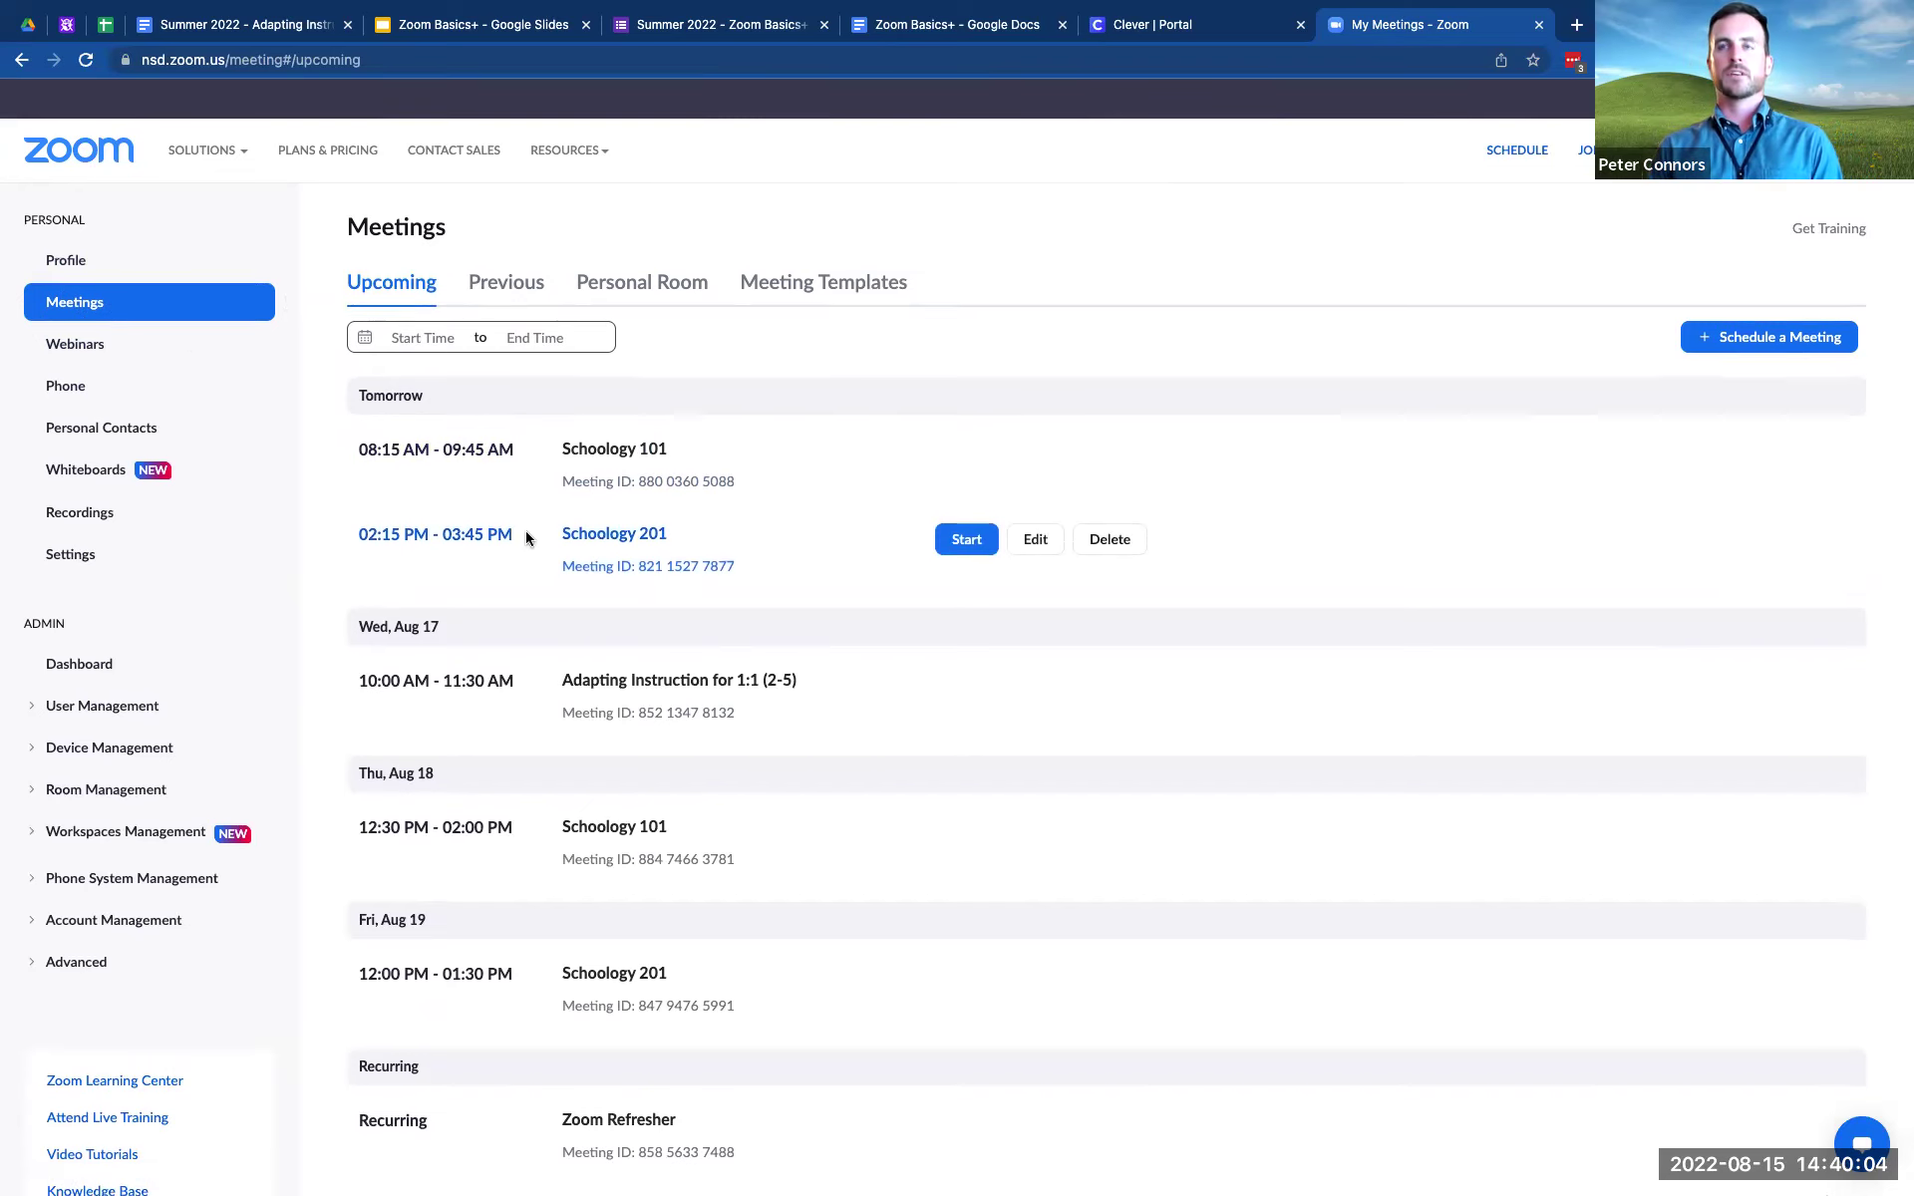
scroll(525, 538, down, 2)
scroll(526, 538, up, 1)
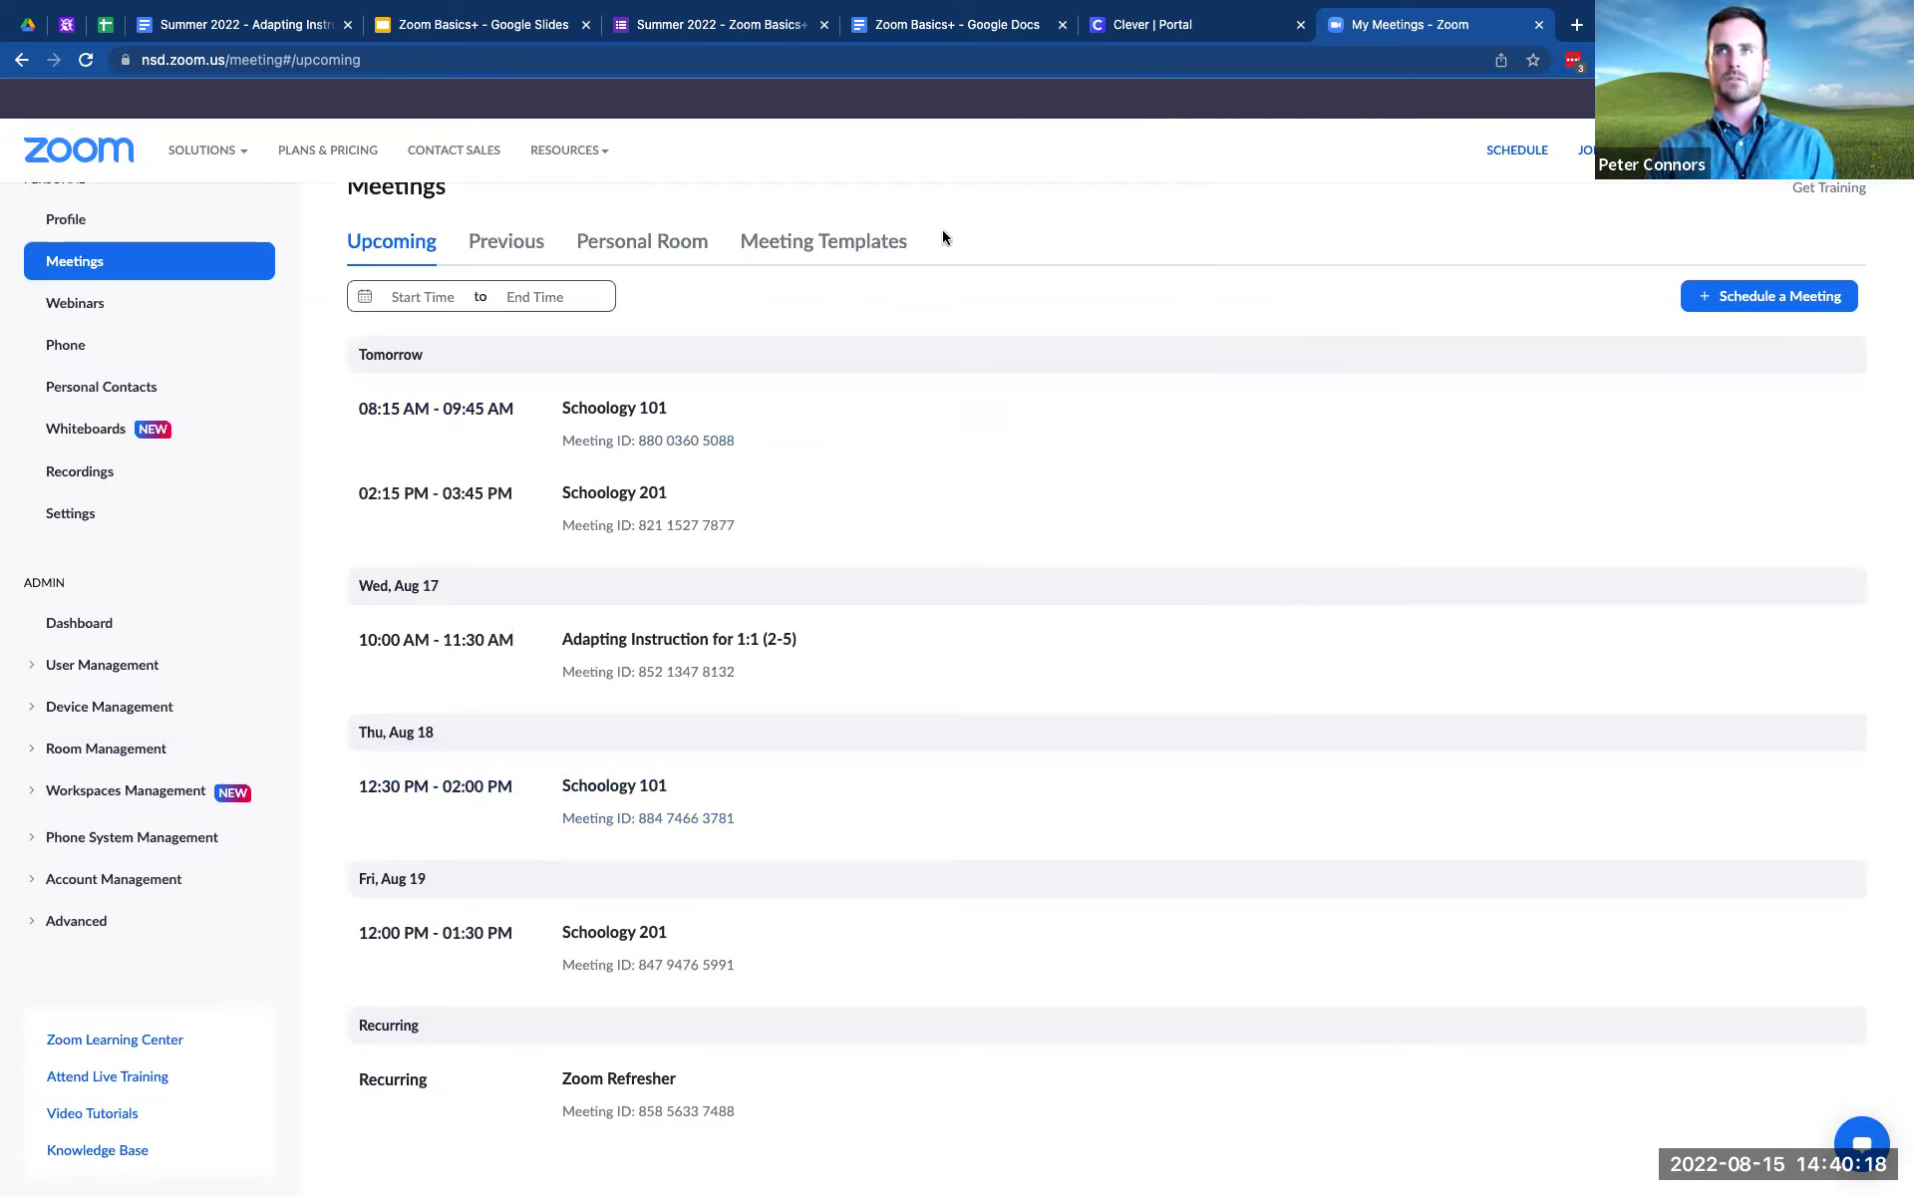
mouse_move(1641, 414)
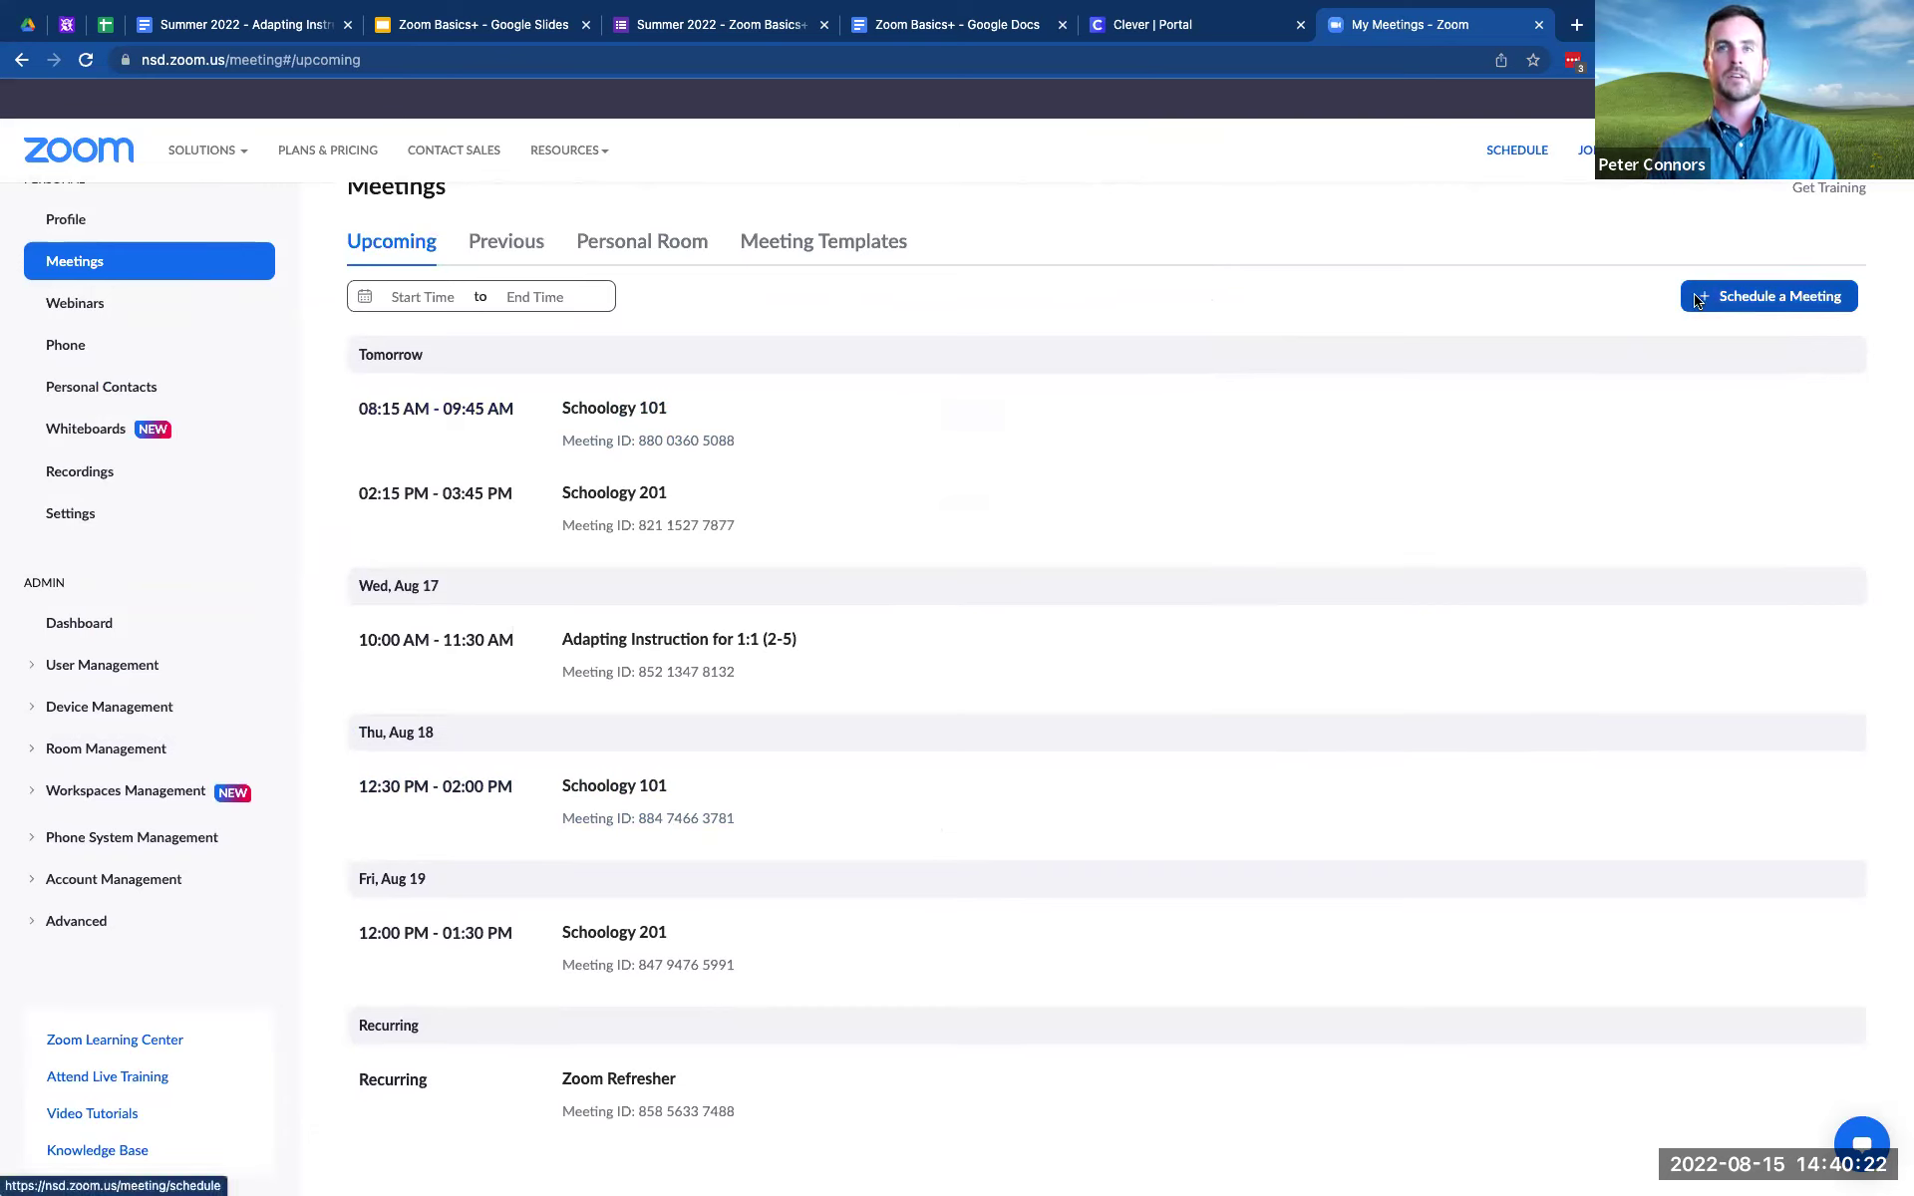
click(492, 245)
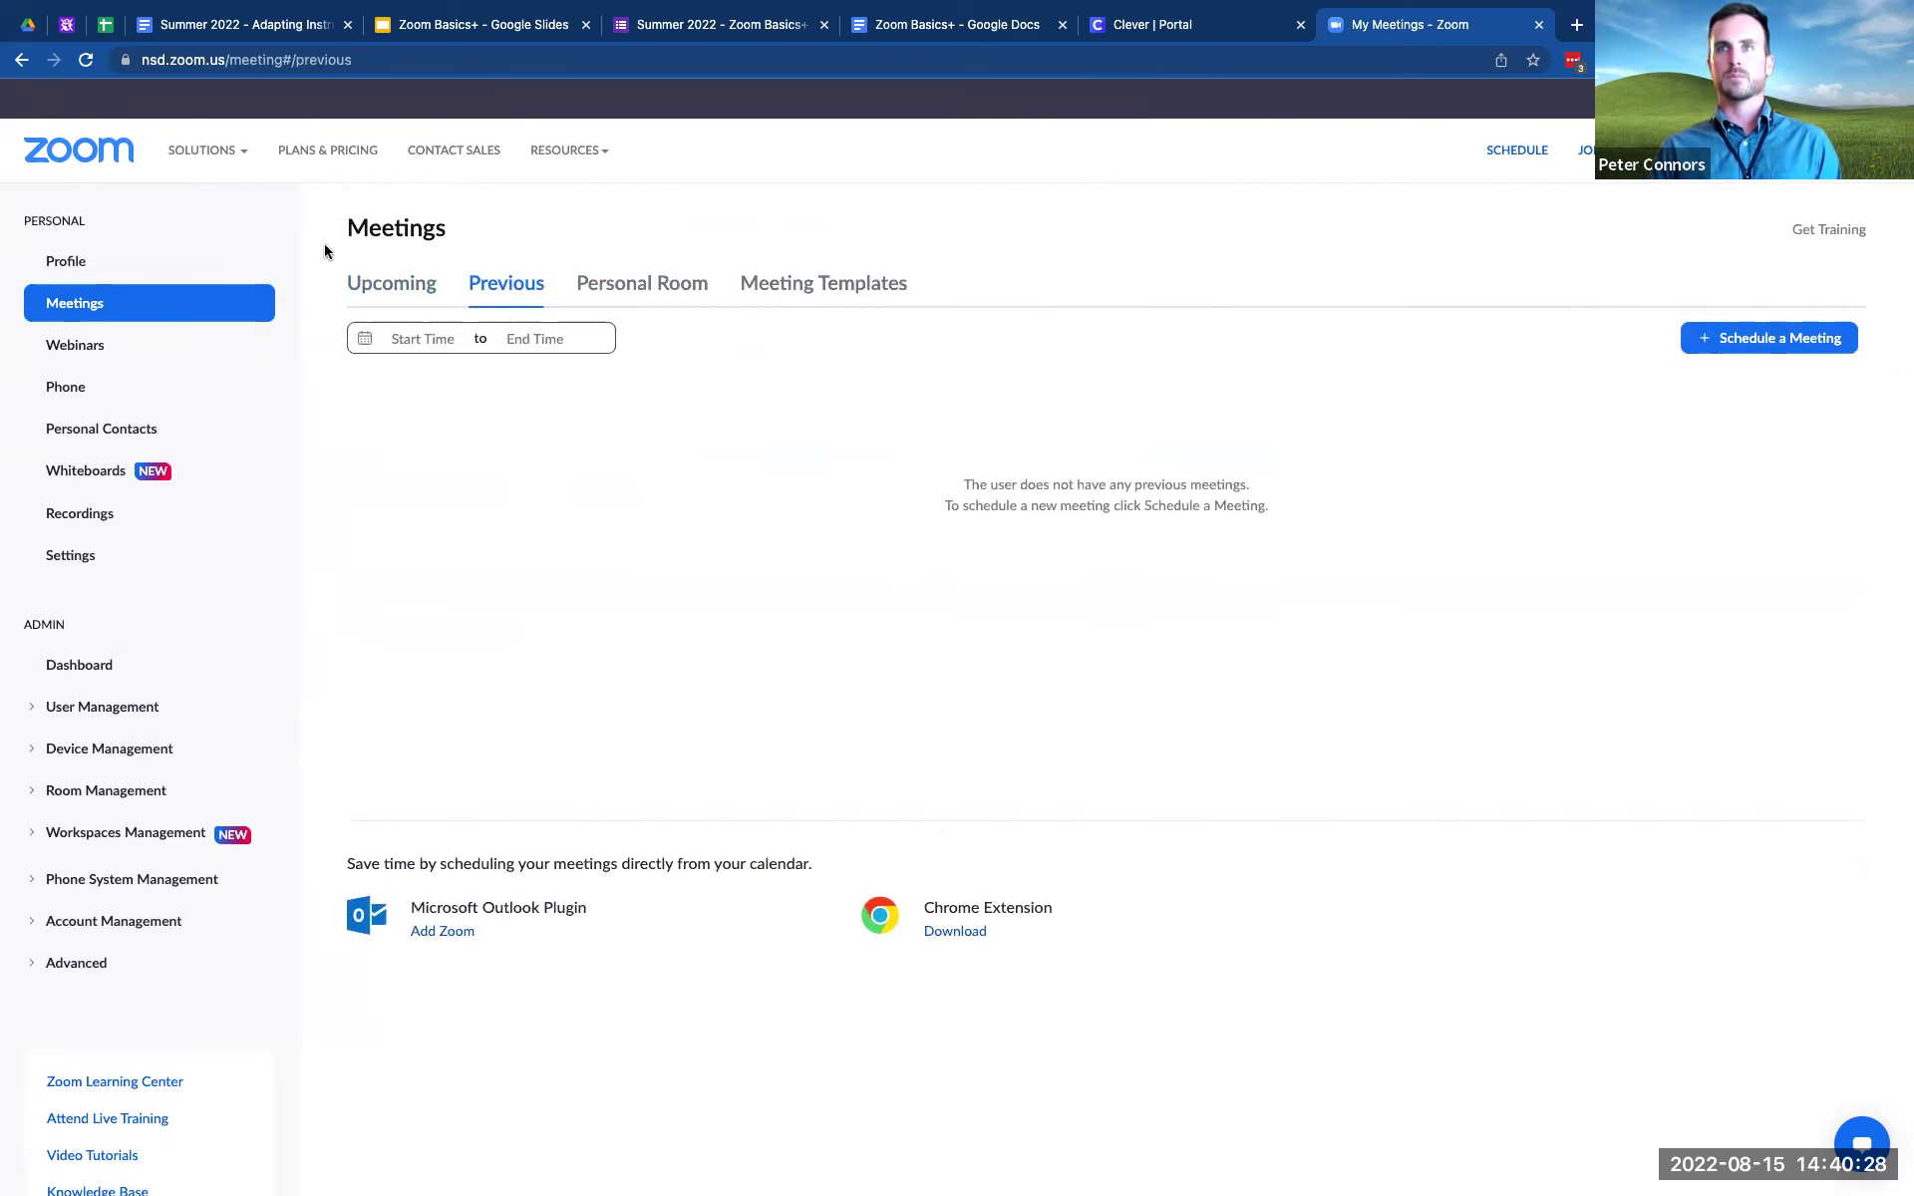
- View the Personal Room details and highlight the authentication requirement and the host and participant video settings
click(645, 290)
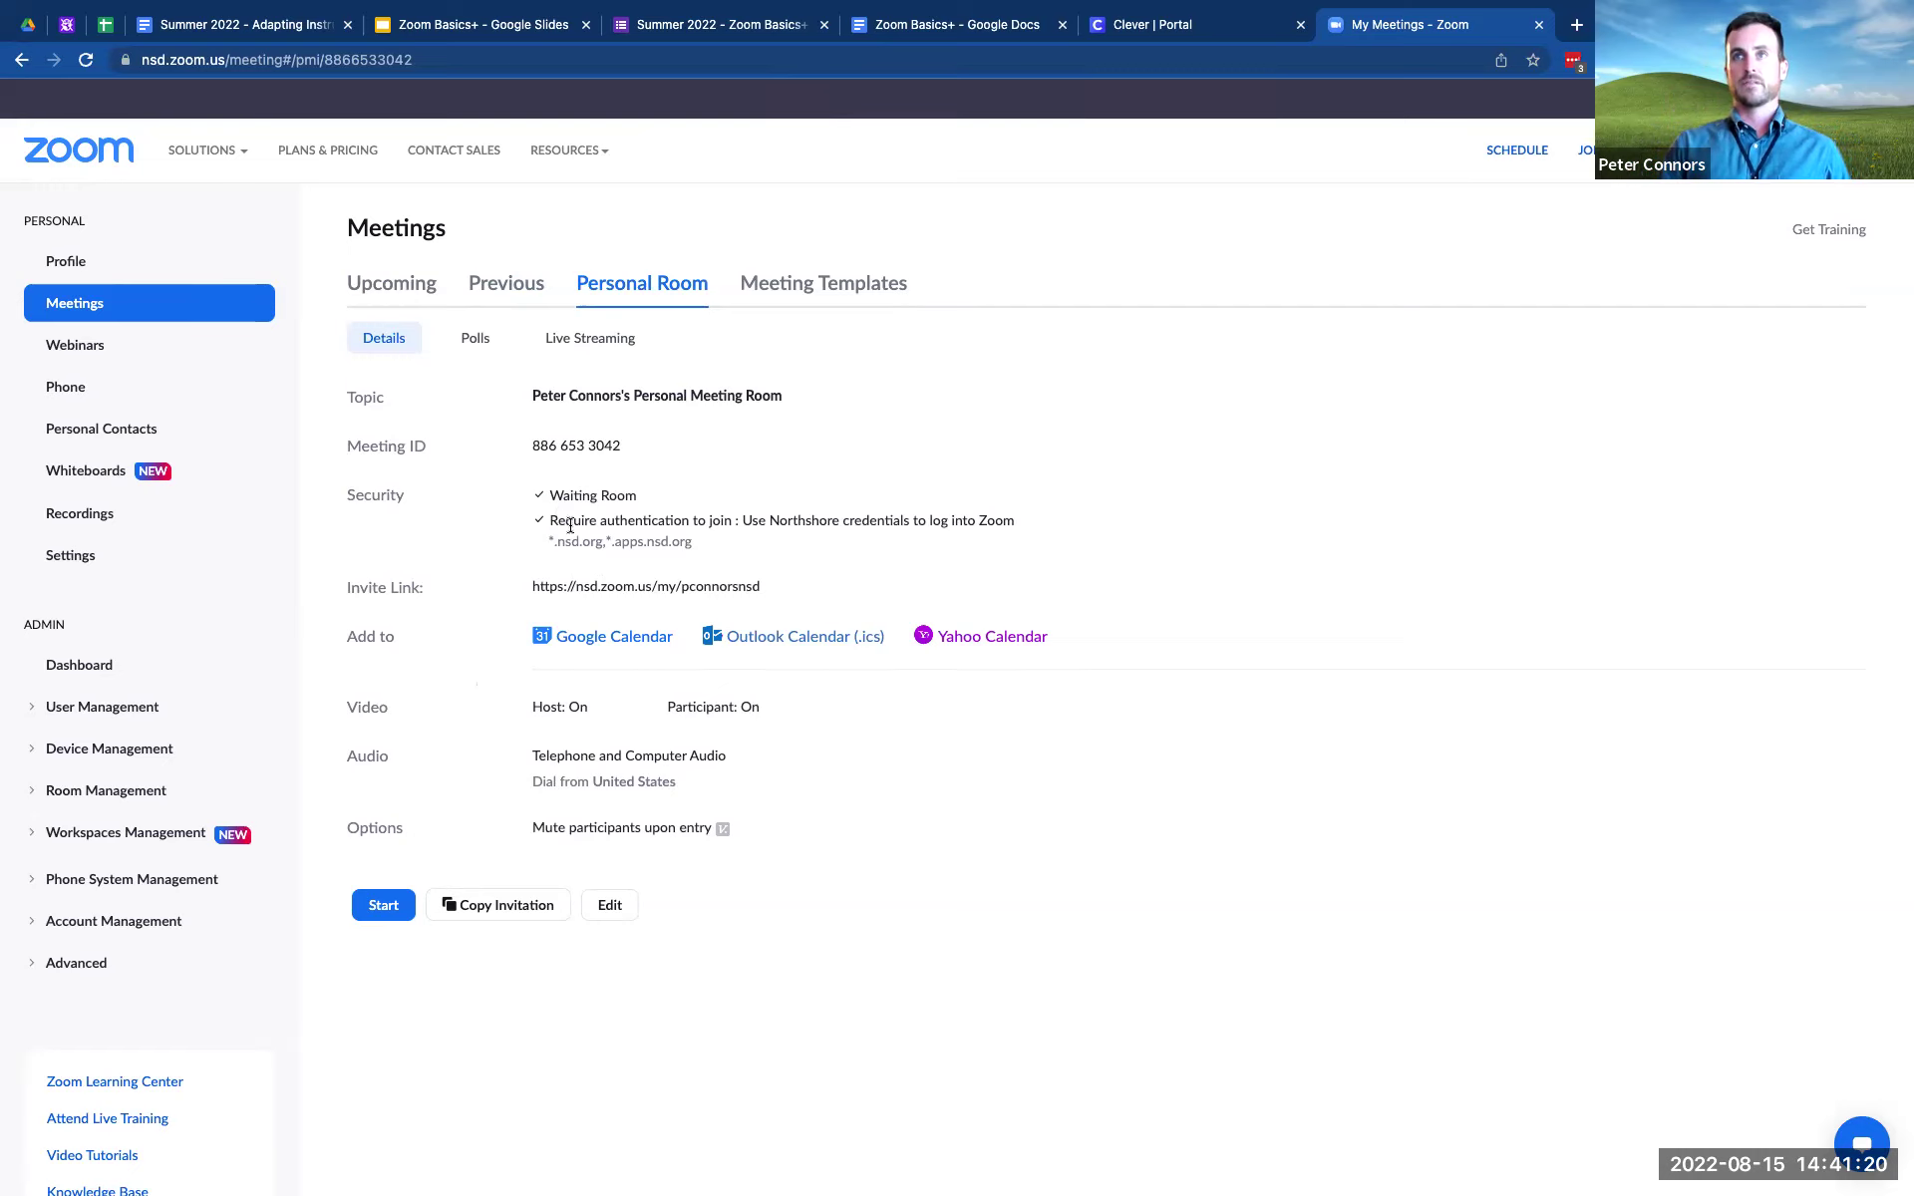
triple_click(555, 513)
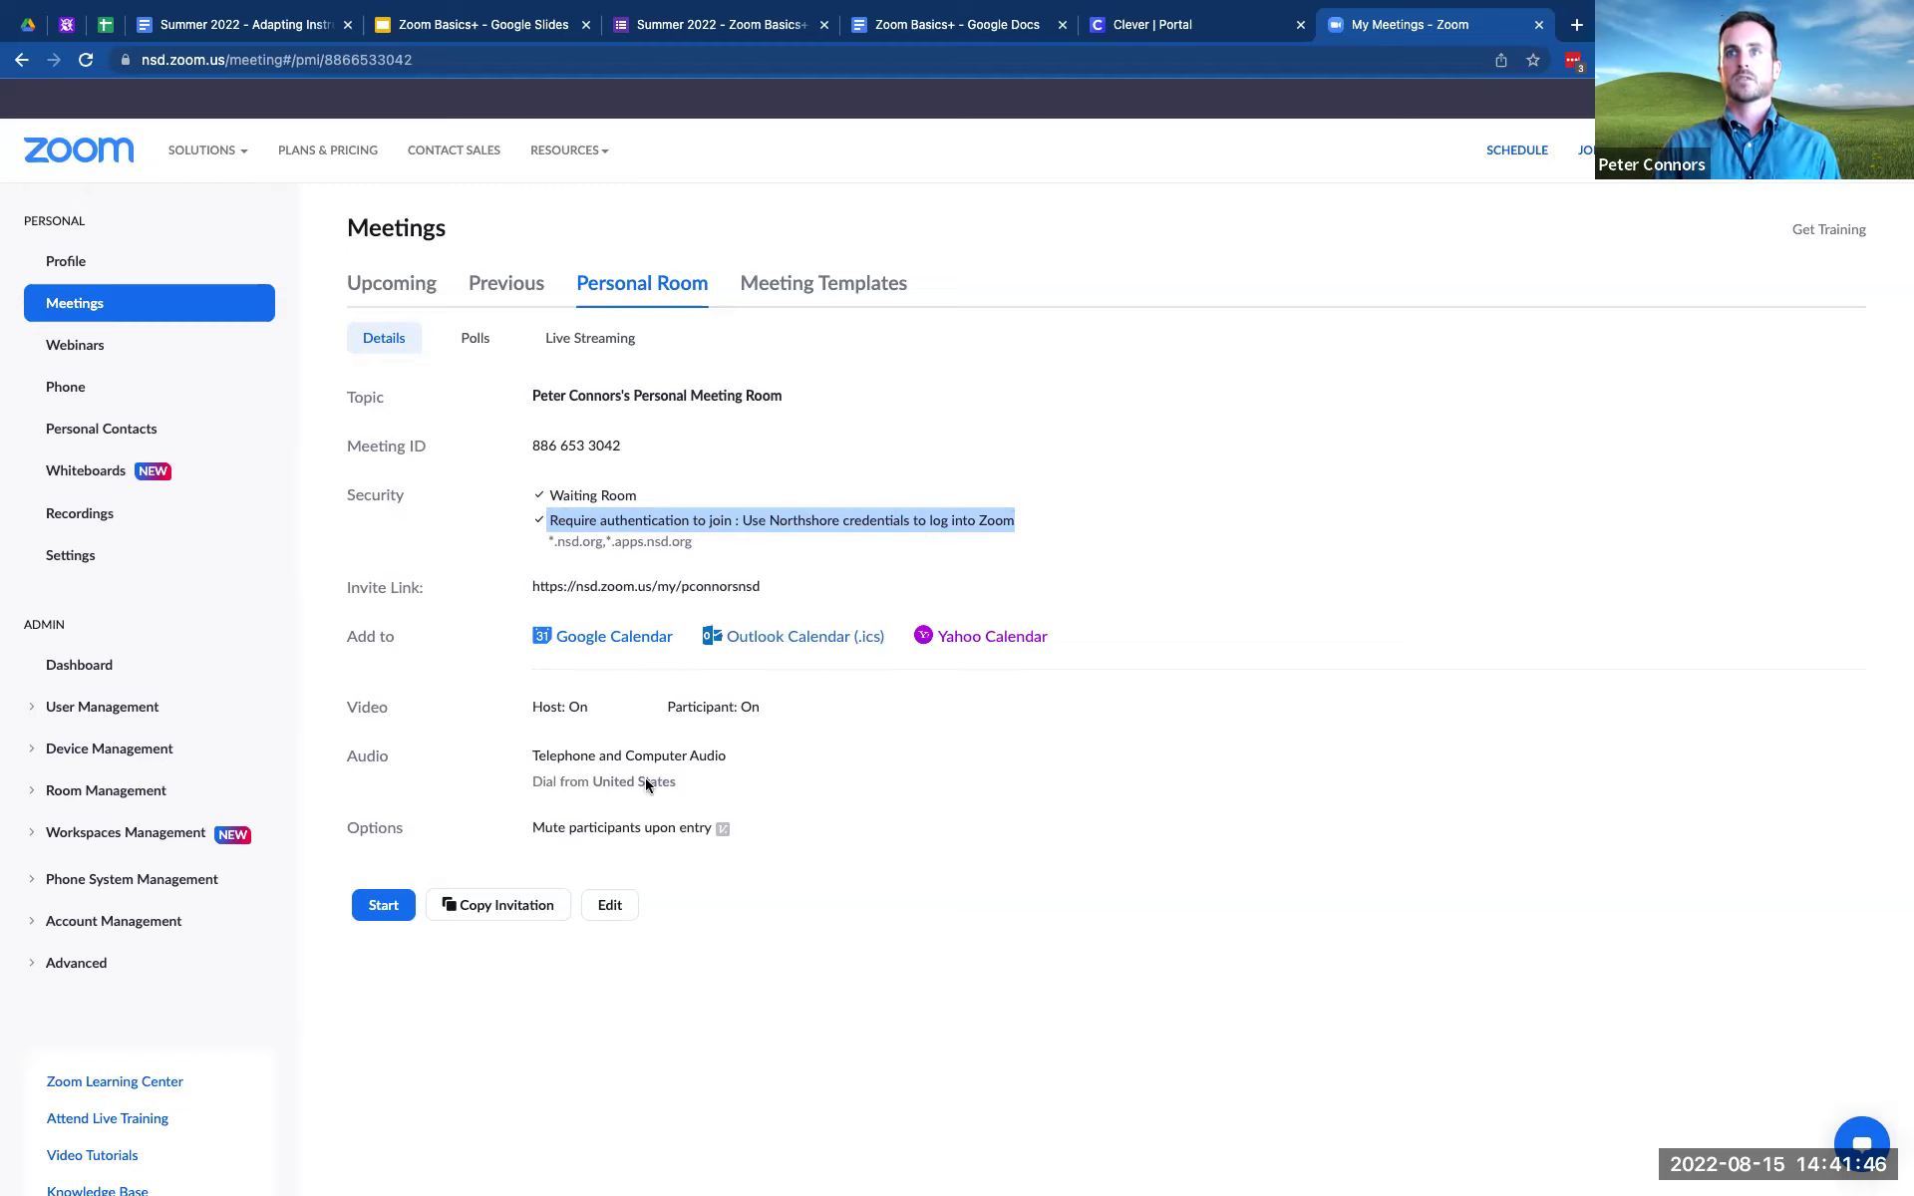
triple_click(559, 711)
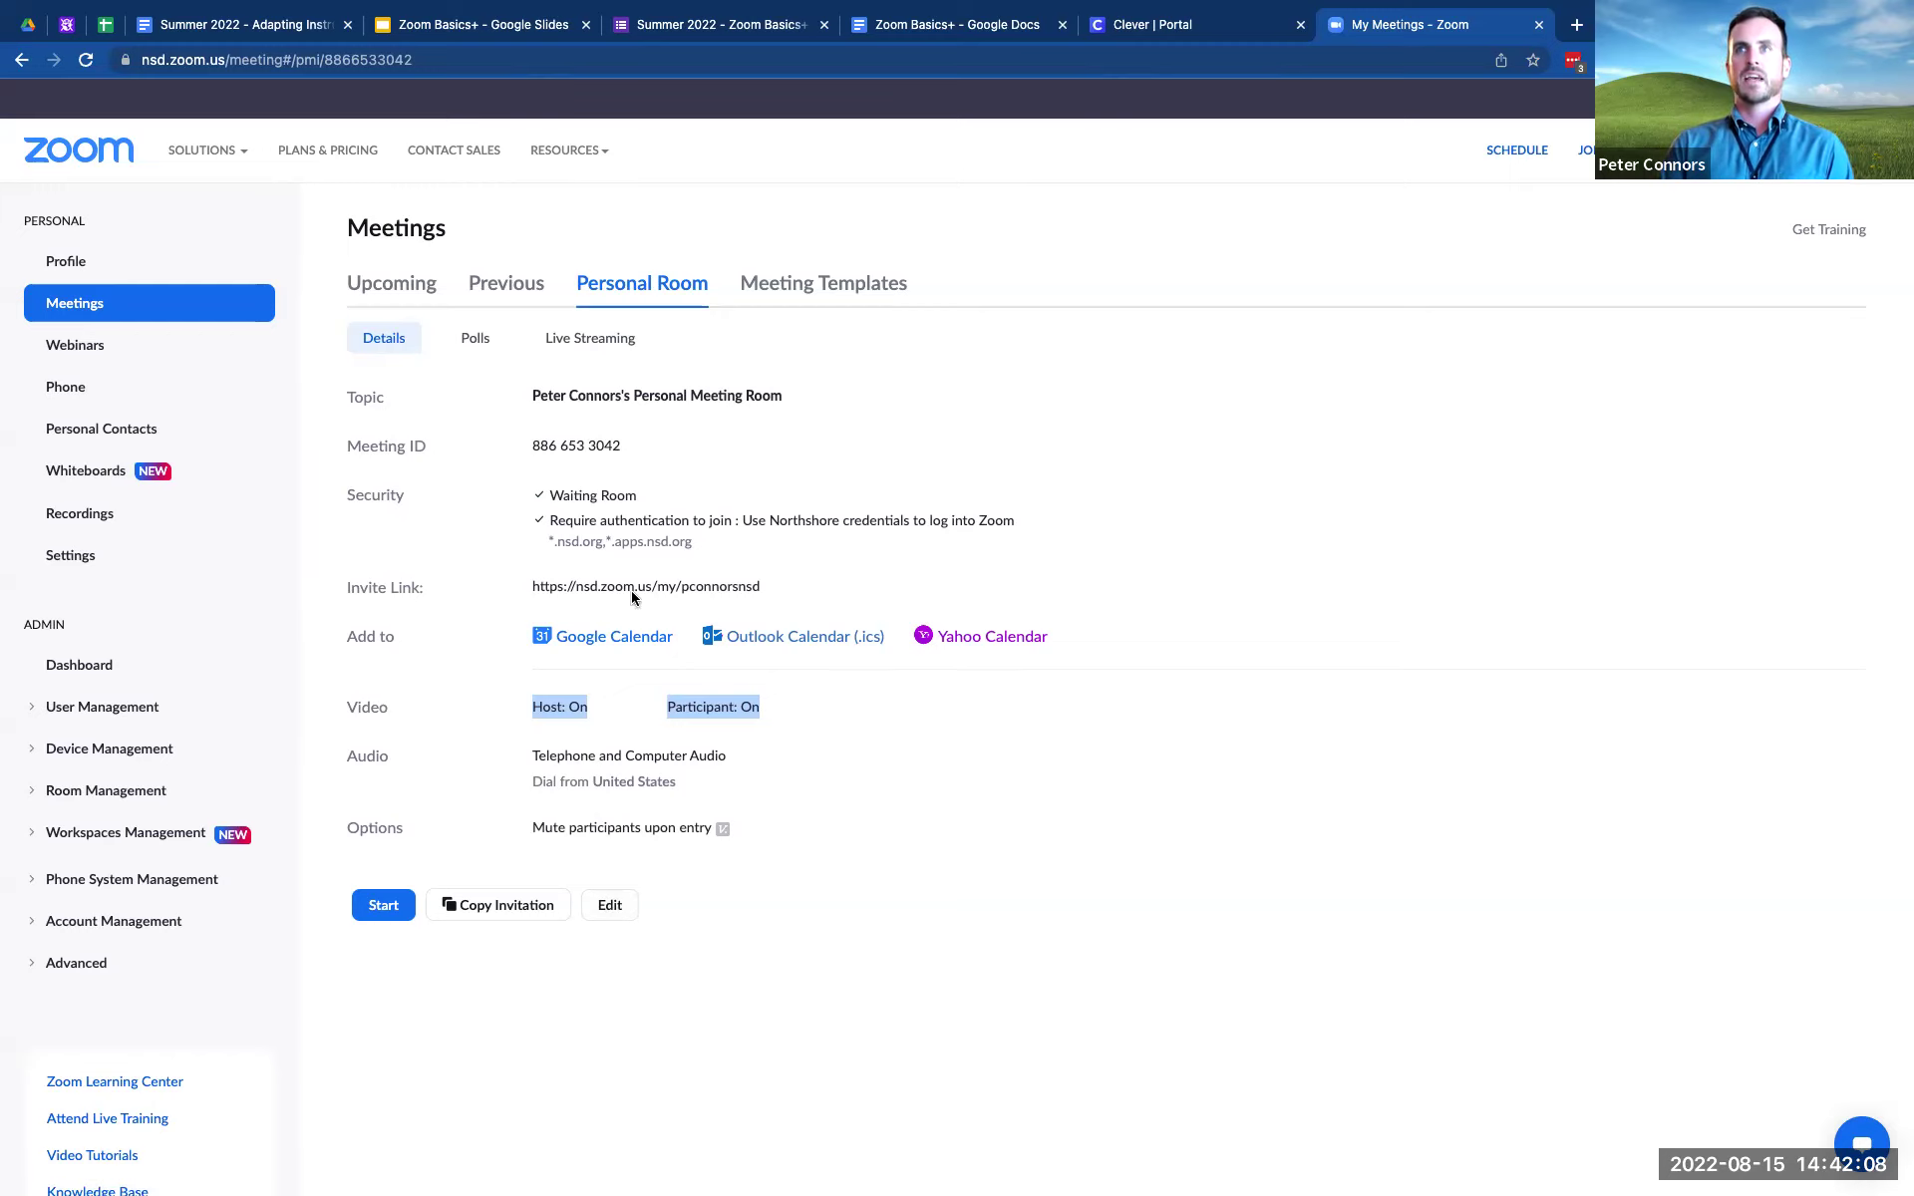
- Open the Personal Room for editing, expand its additional options for review, and cancel without saving
click(604, 915)
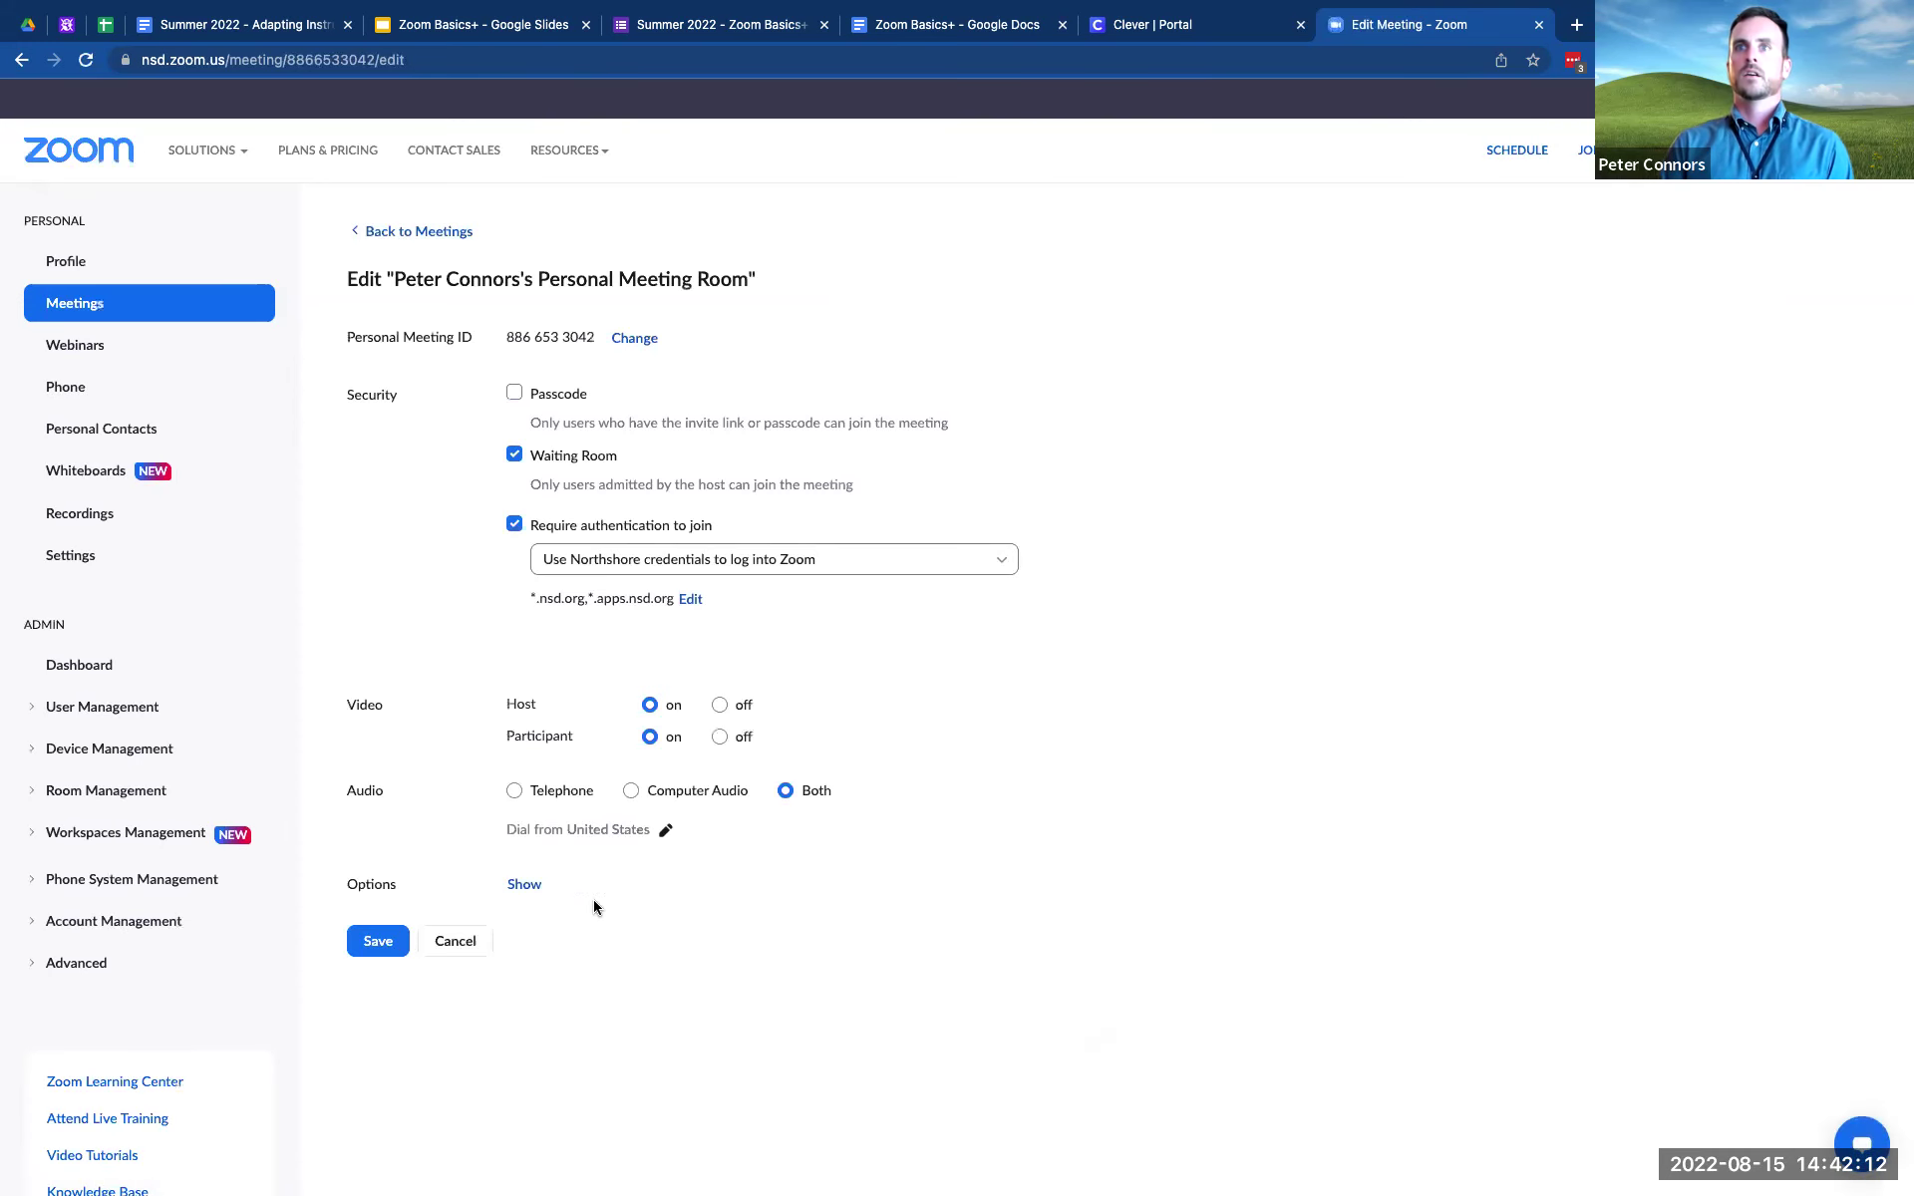
click(515, 898)
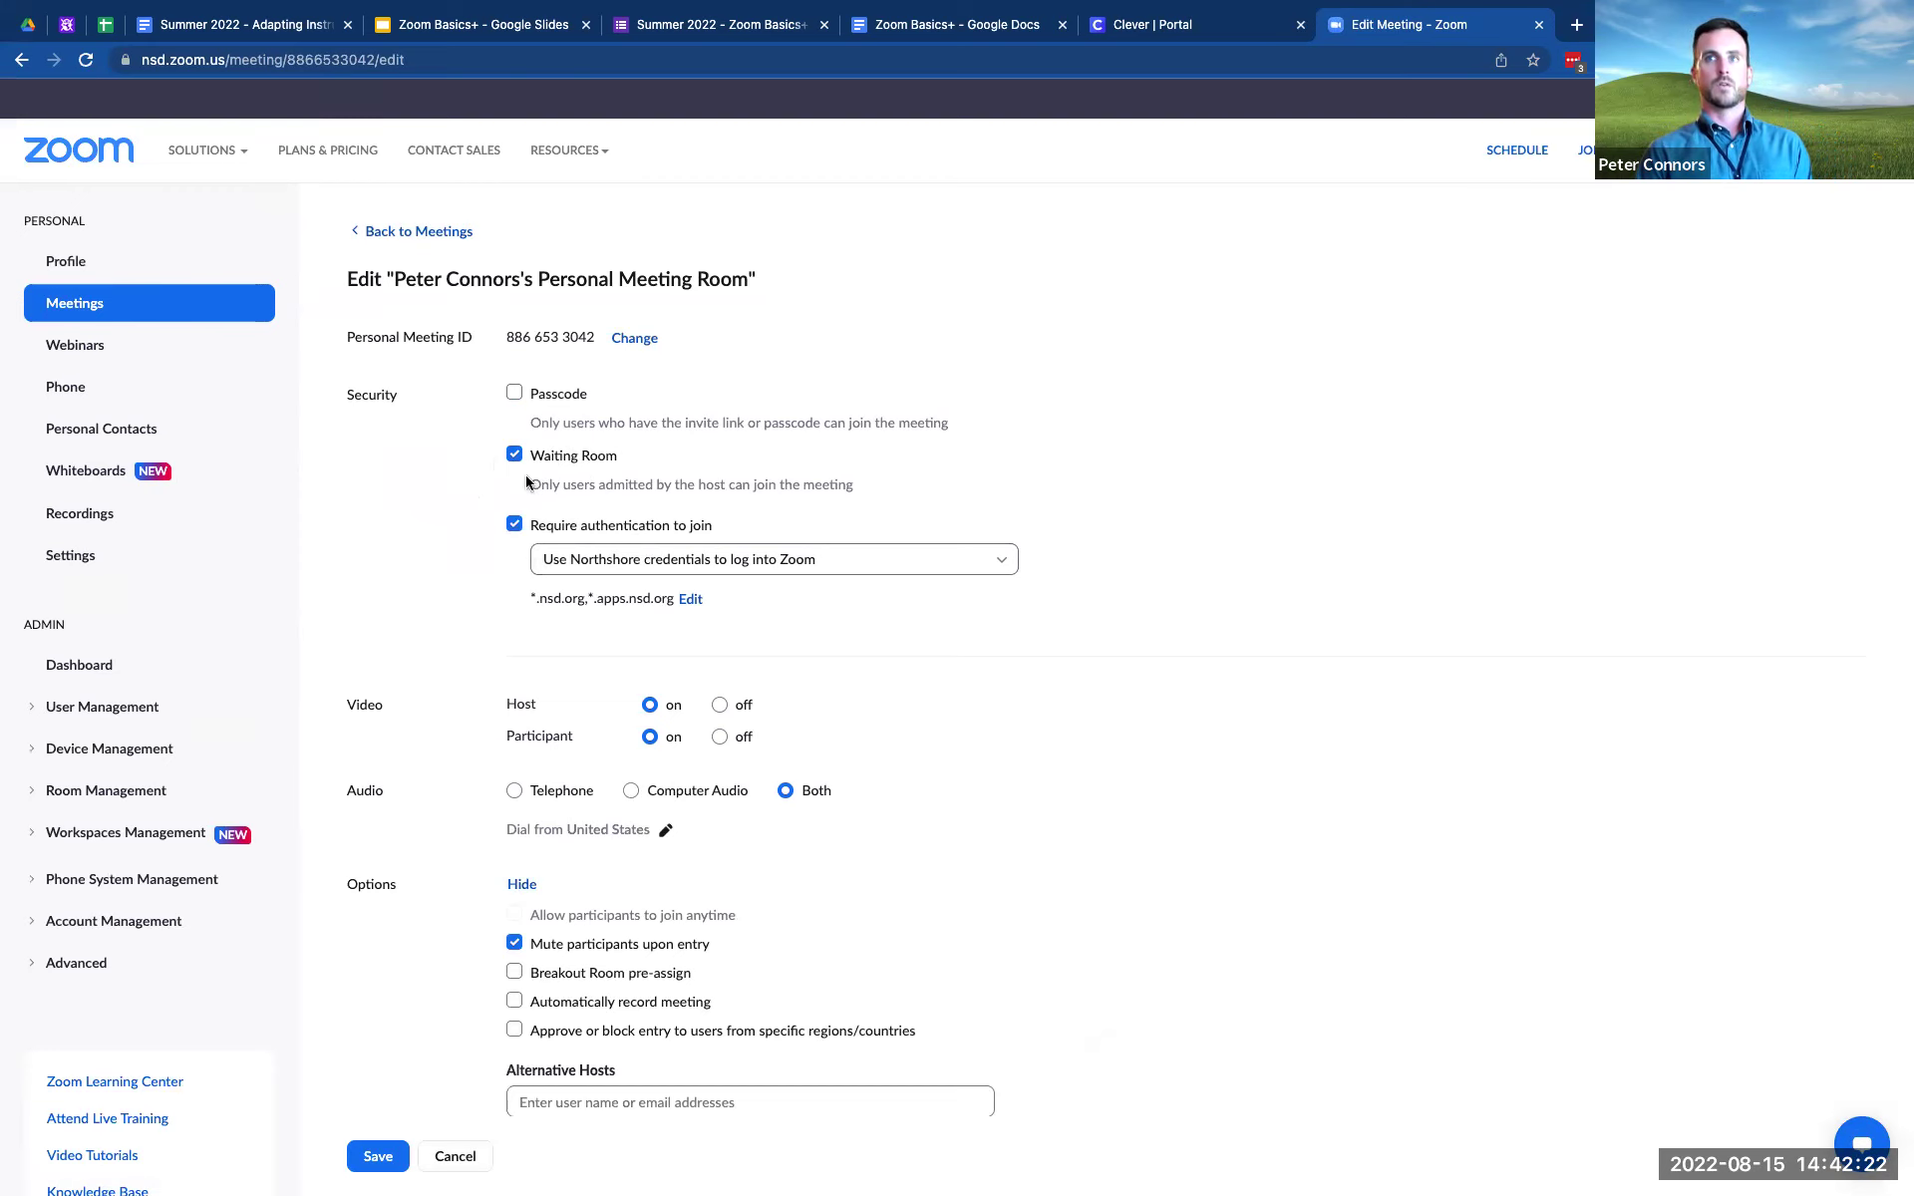
scroll(673, 544, down, 3)
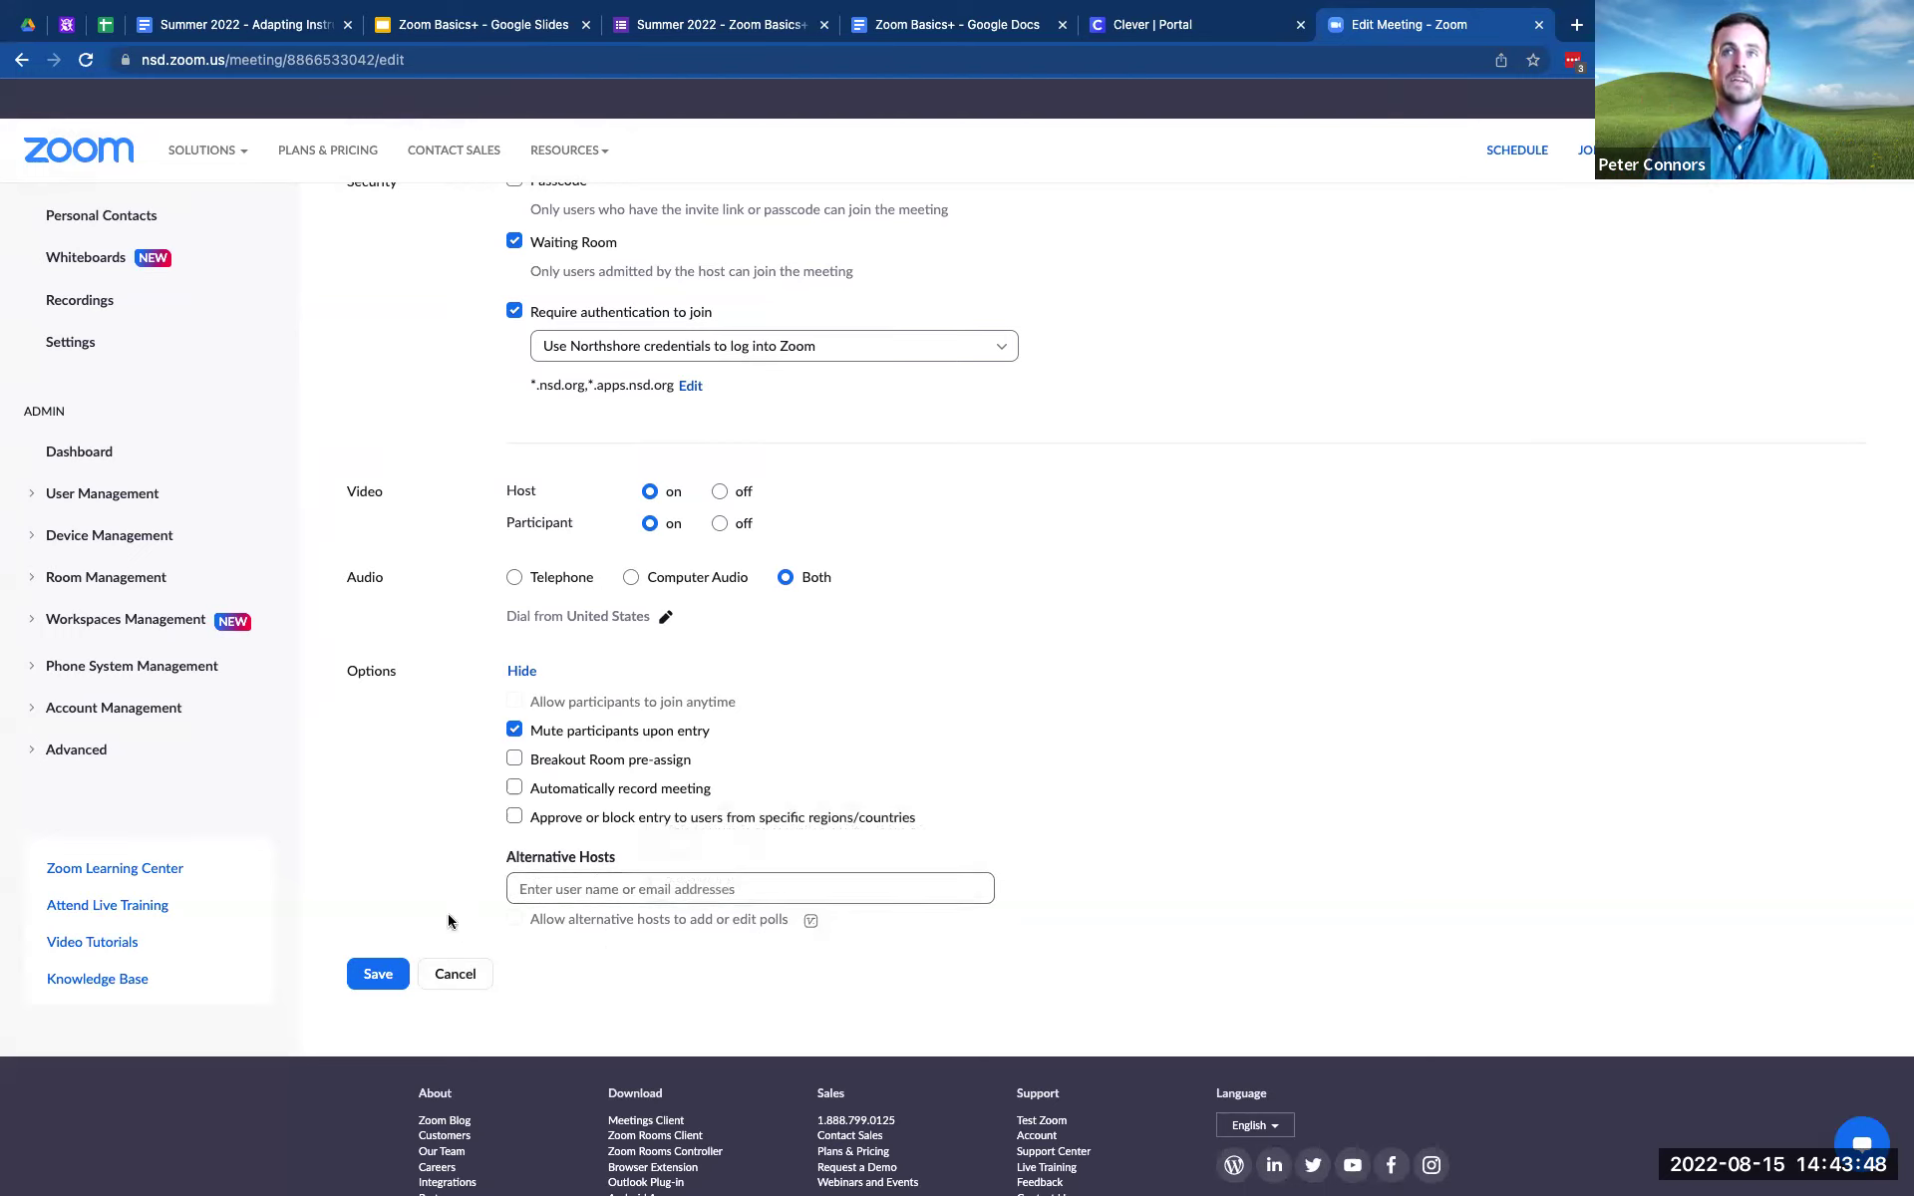
click(448, 978)
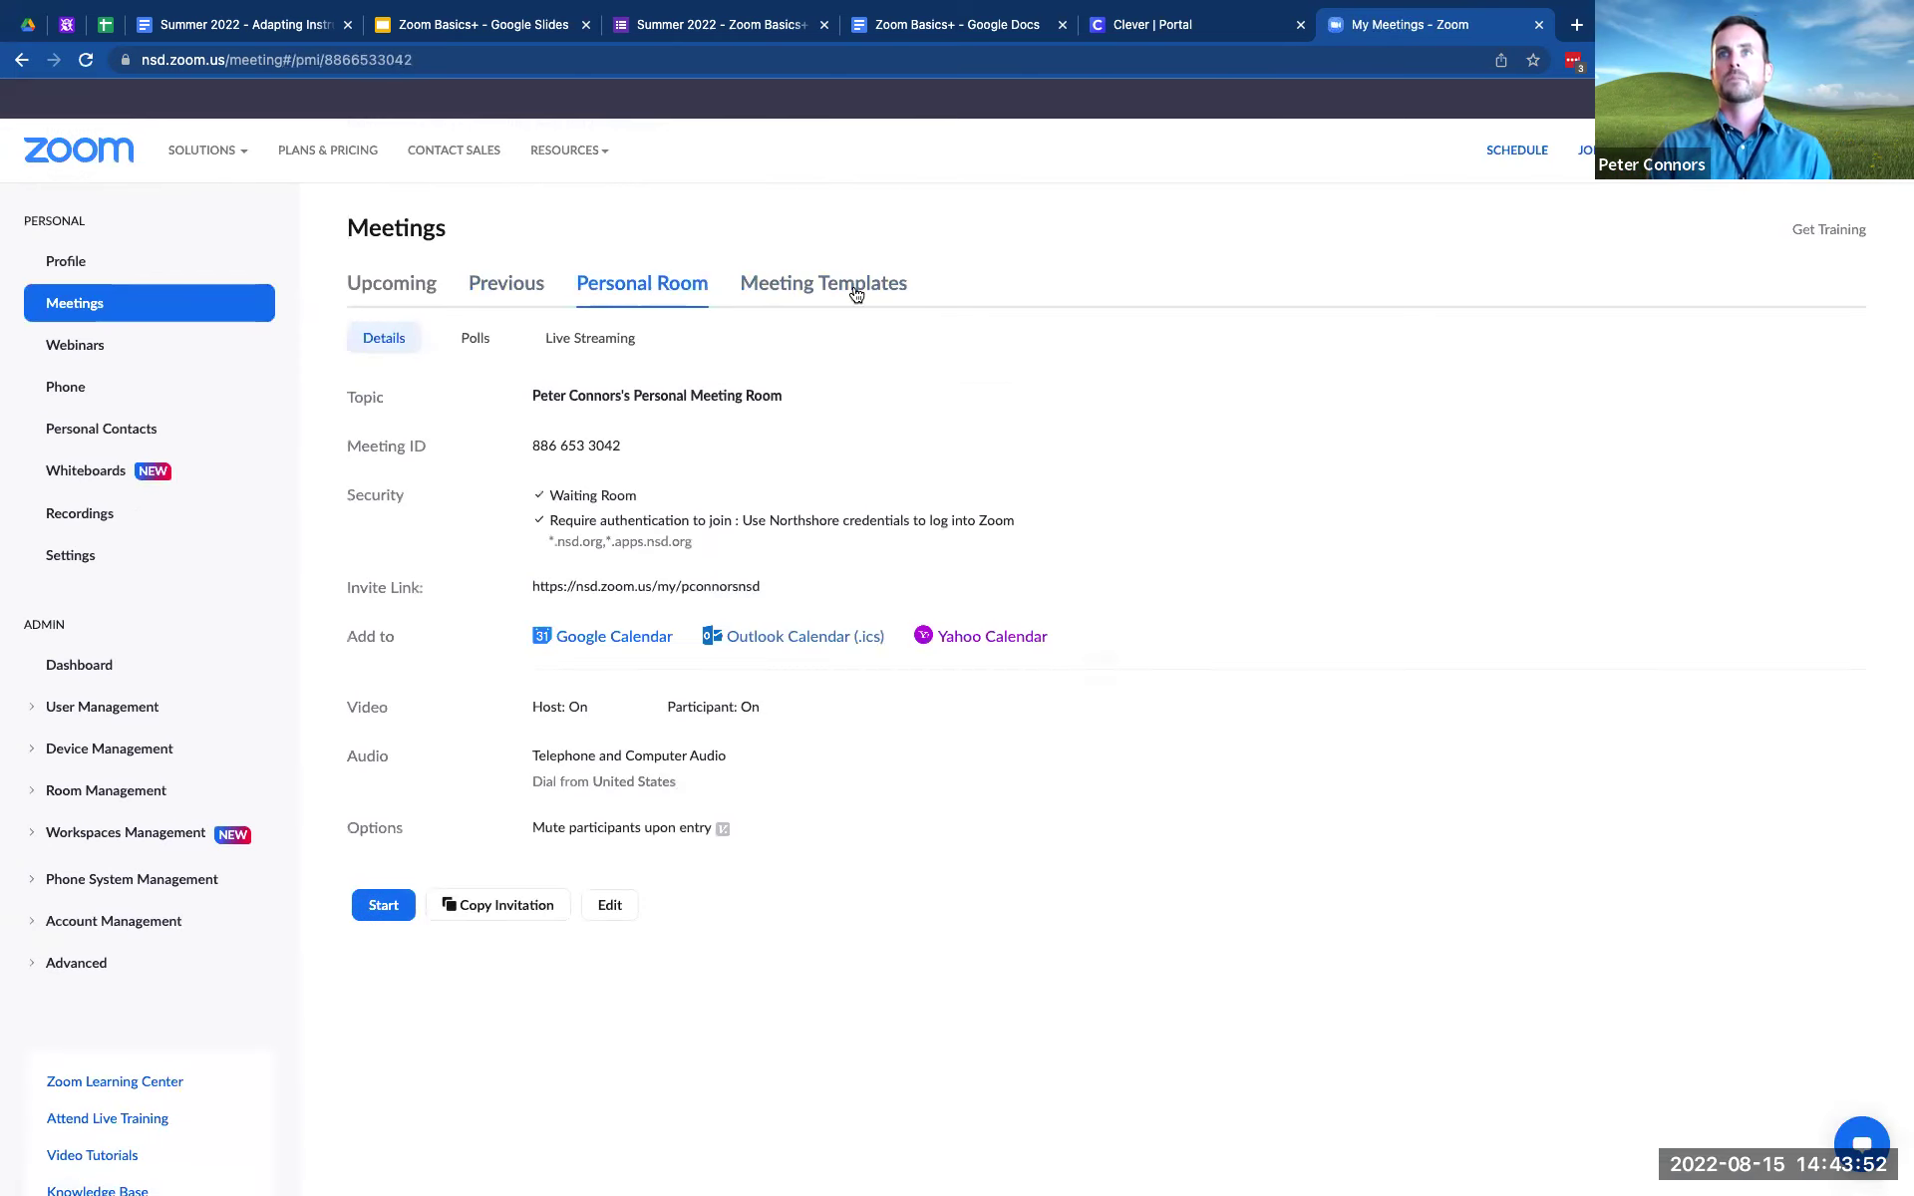
- View the saved meeting templates, and open the personal settings at the Security section for meetings
click(834, 287)
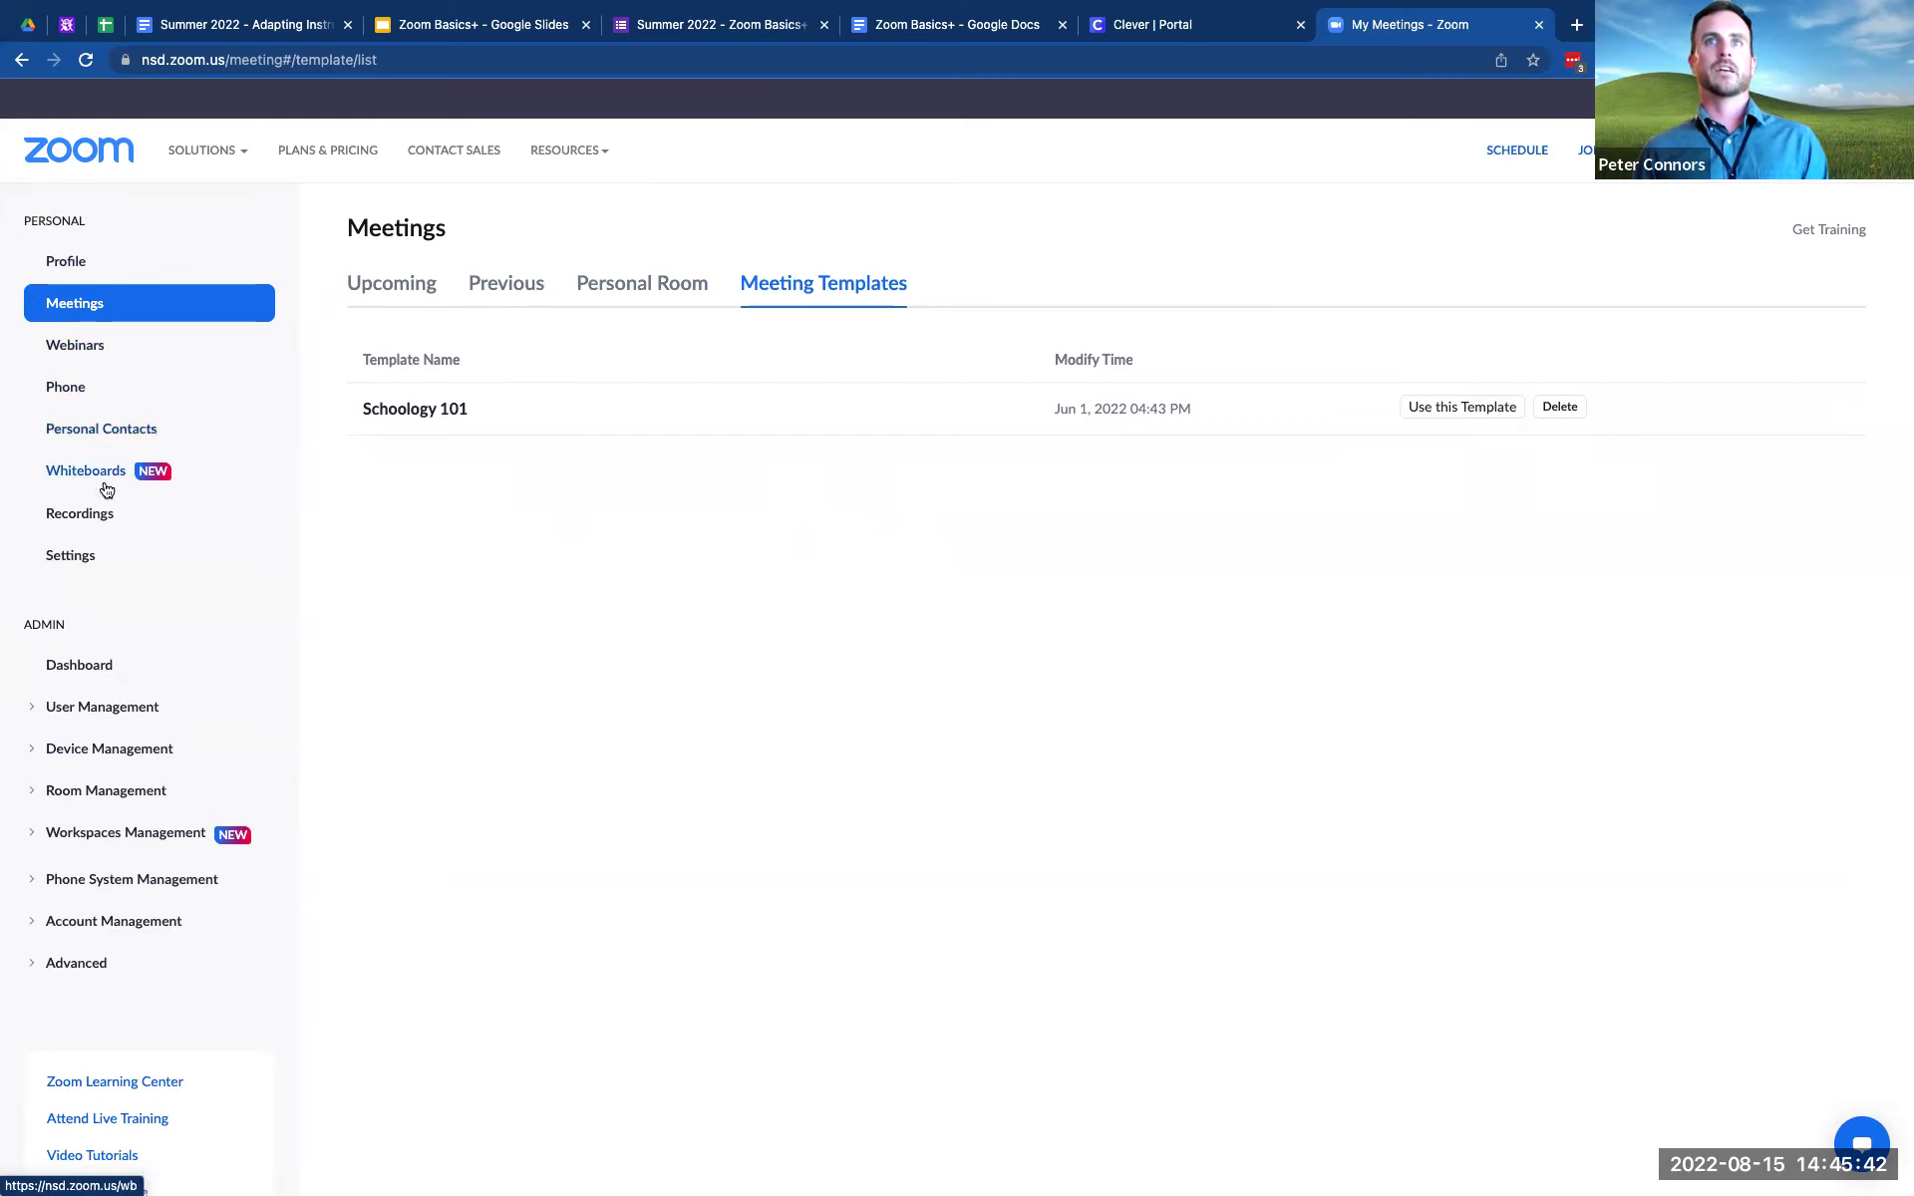
click(70, 556)
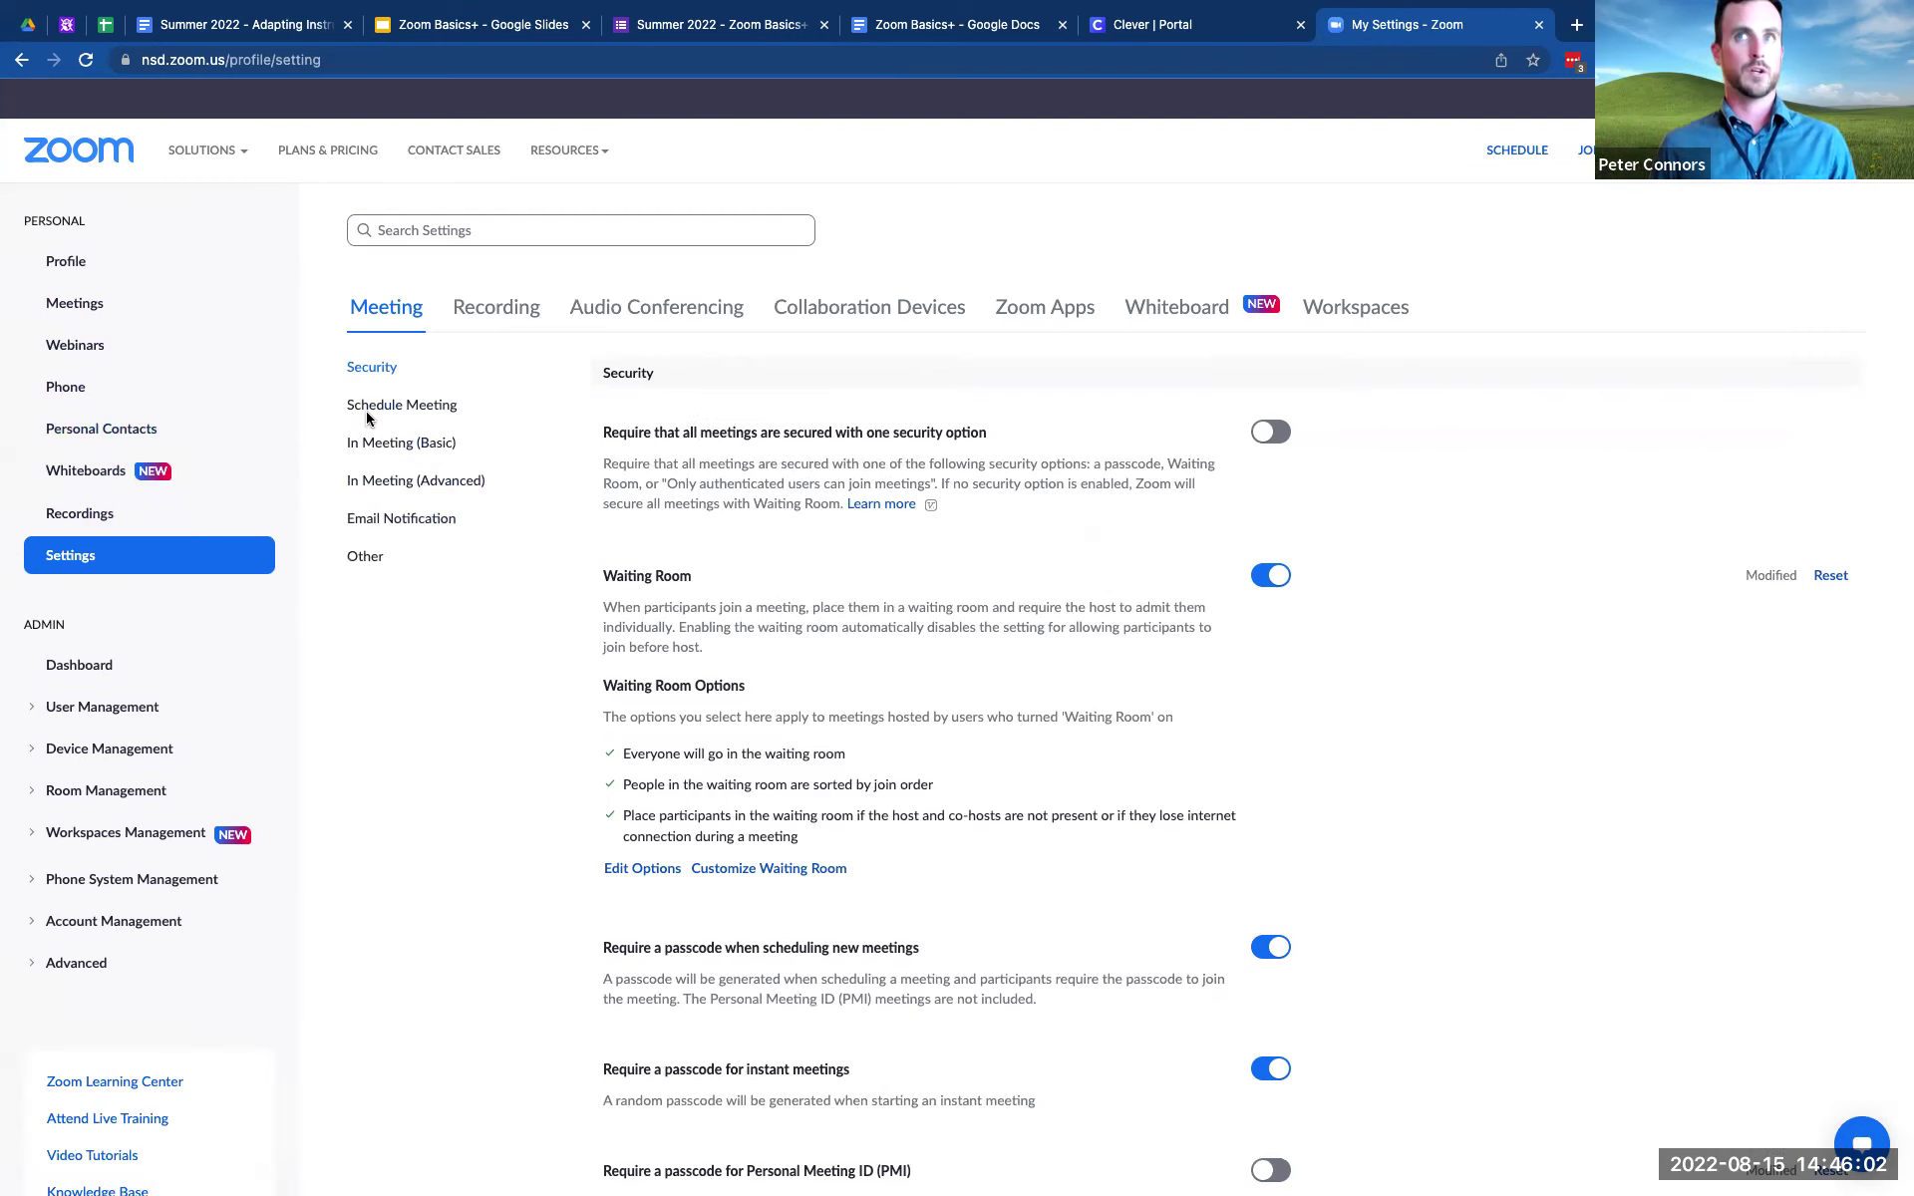
scroll(642, 551, down, 2)
scroll(642, 552, up, 2)
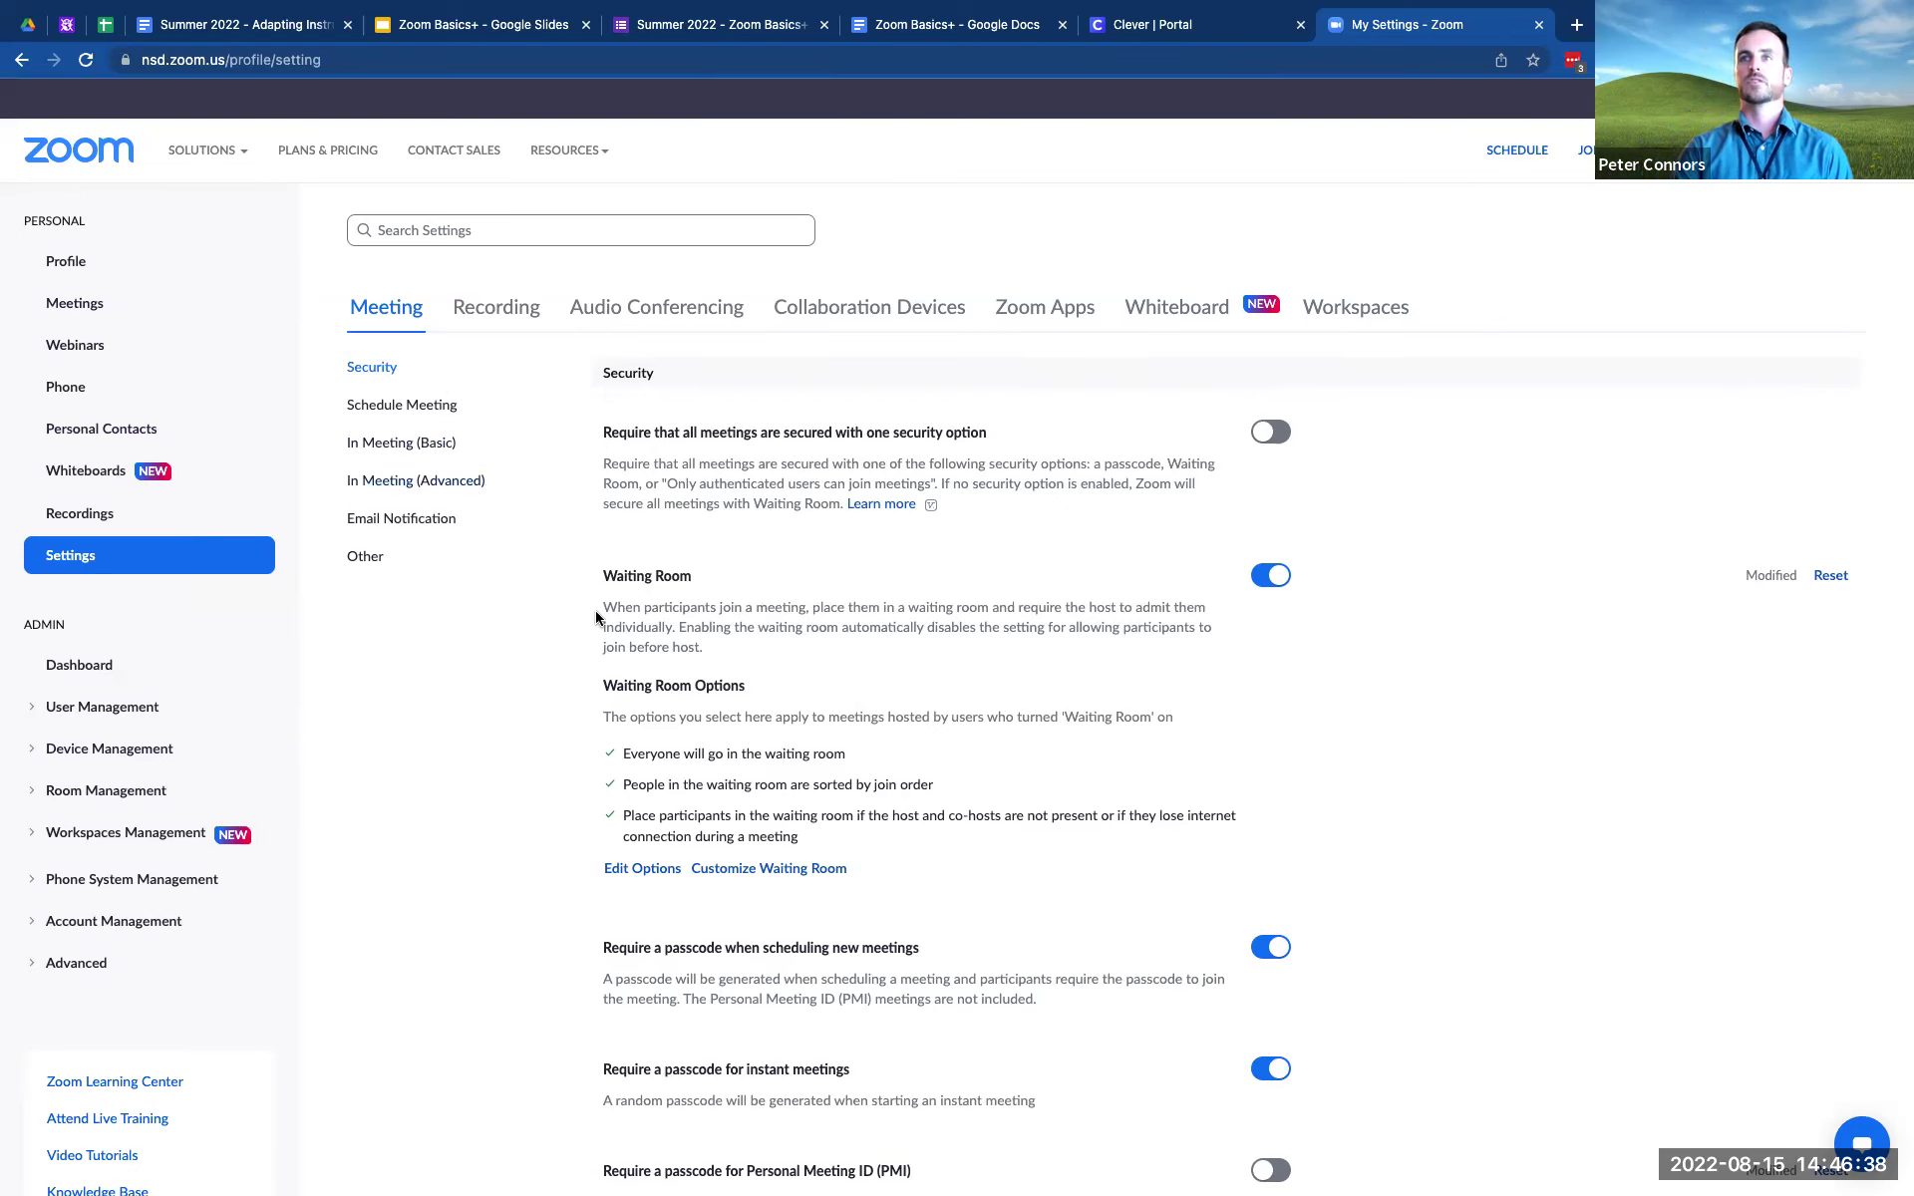
- Examine the waiting room, passcode and authentication settings under Security and the video, audio and personal ID options under Schedule Meeting
scroll(618, 759, down, 5)
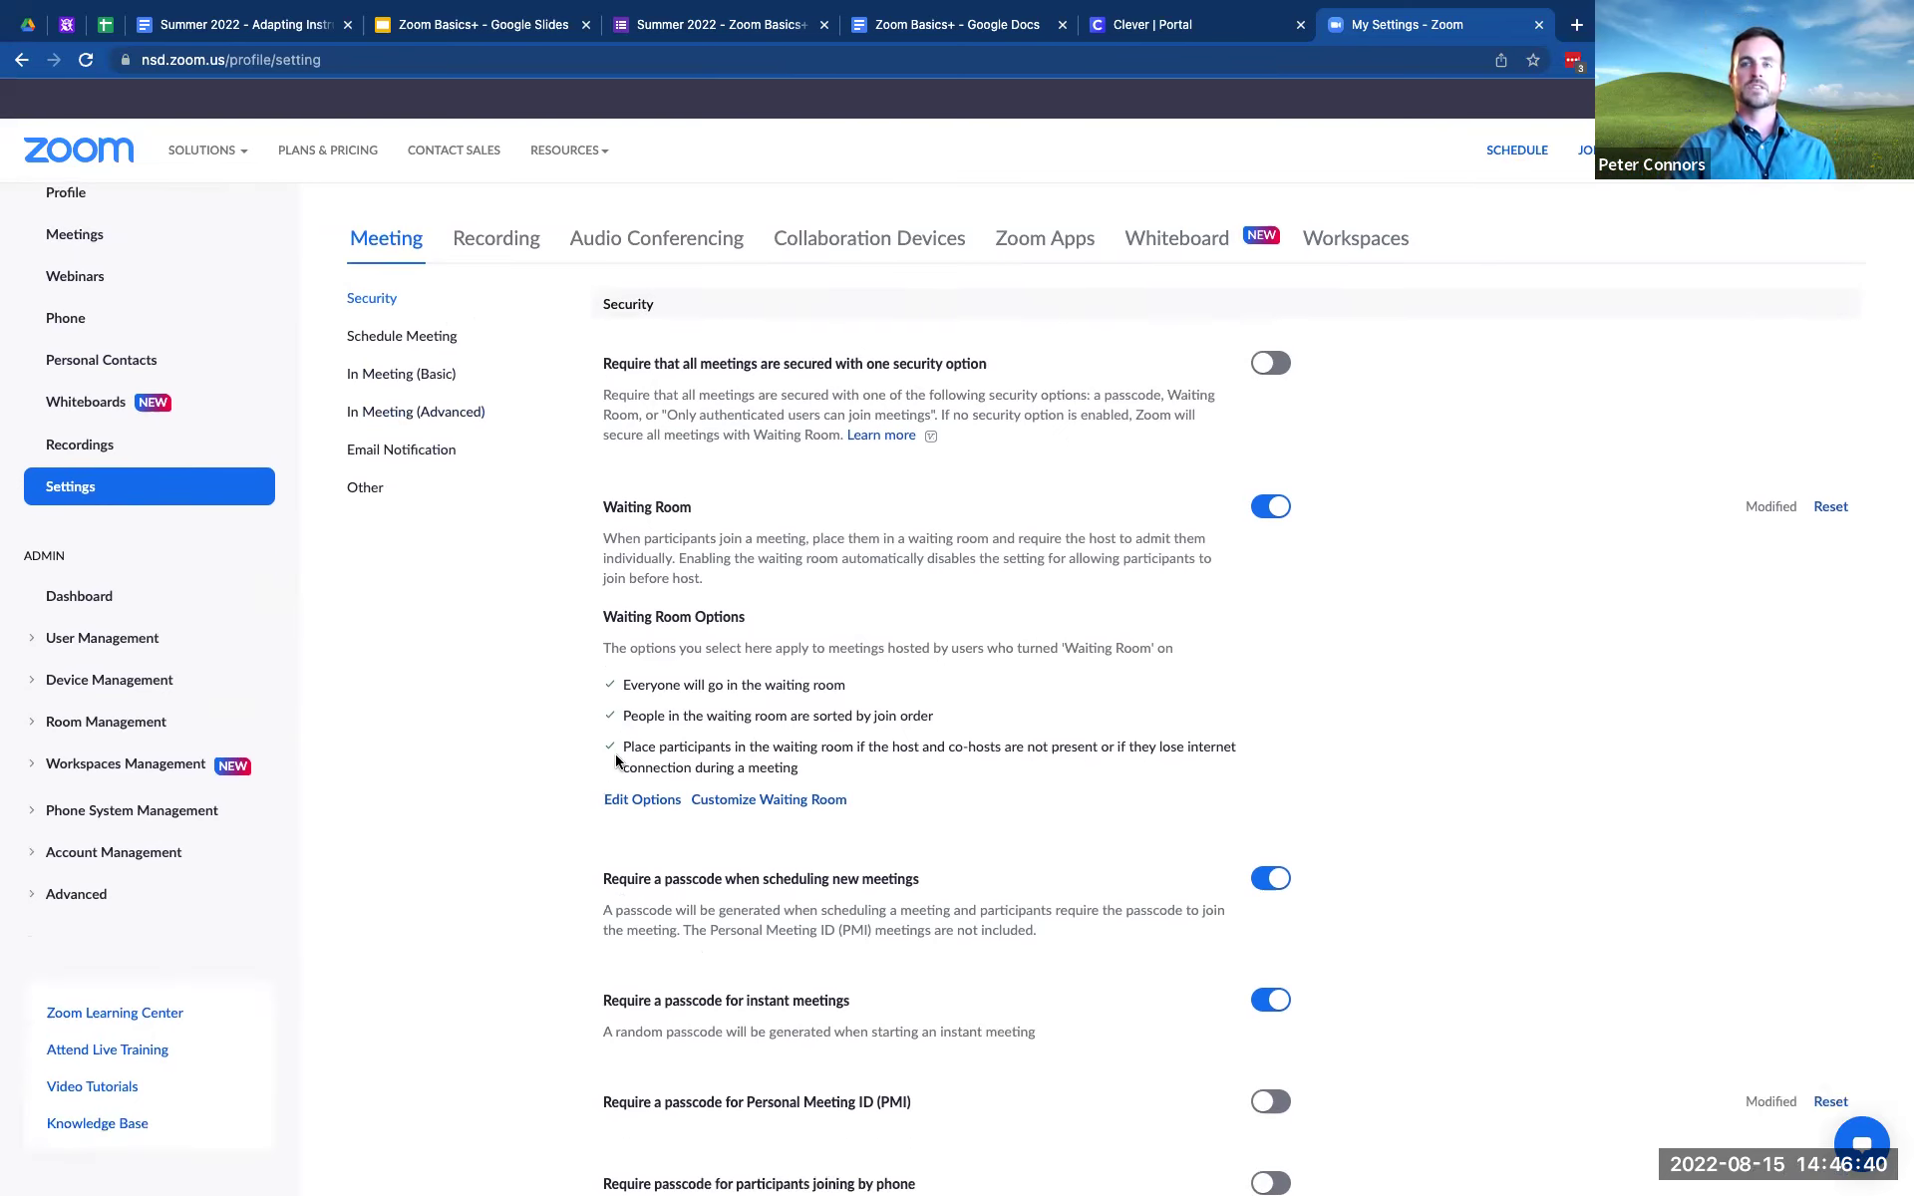
scroll(616, 758, up, 6)
scroll(552, 735, down, 5)
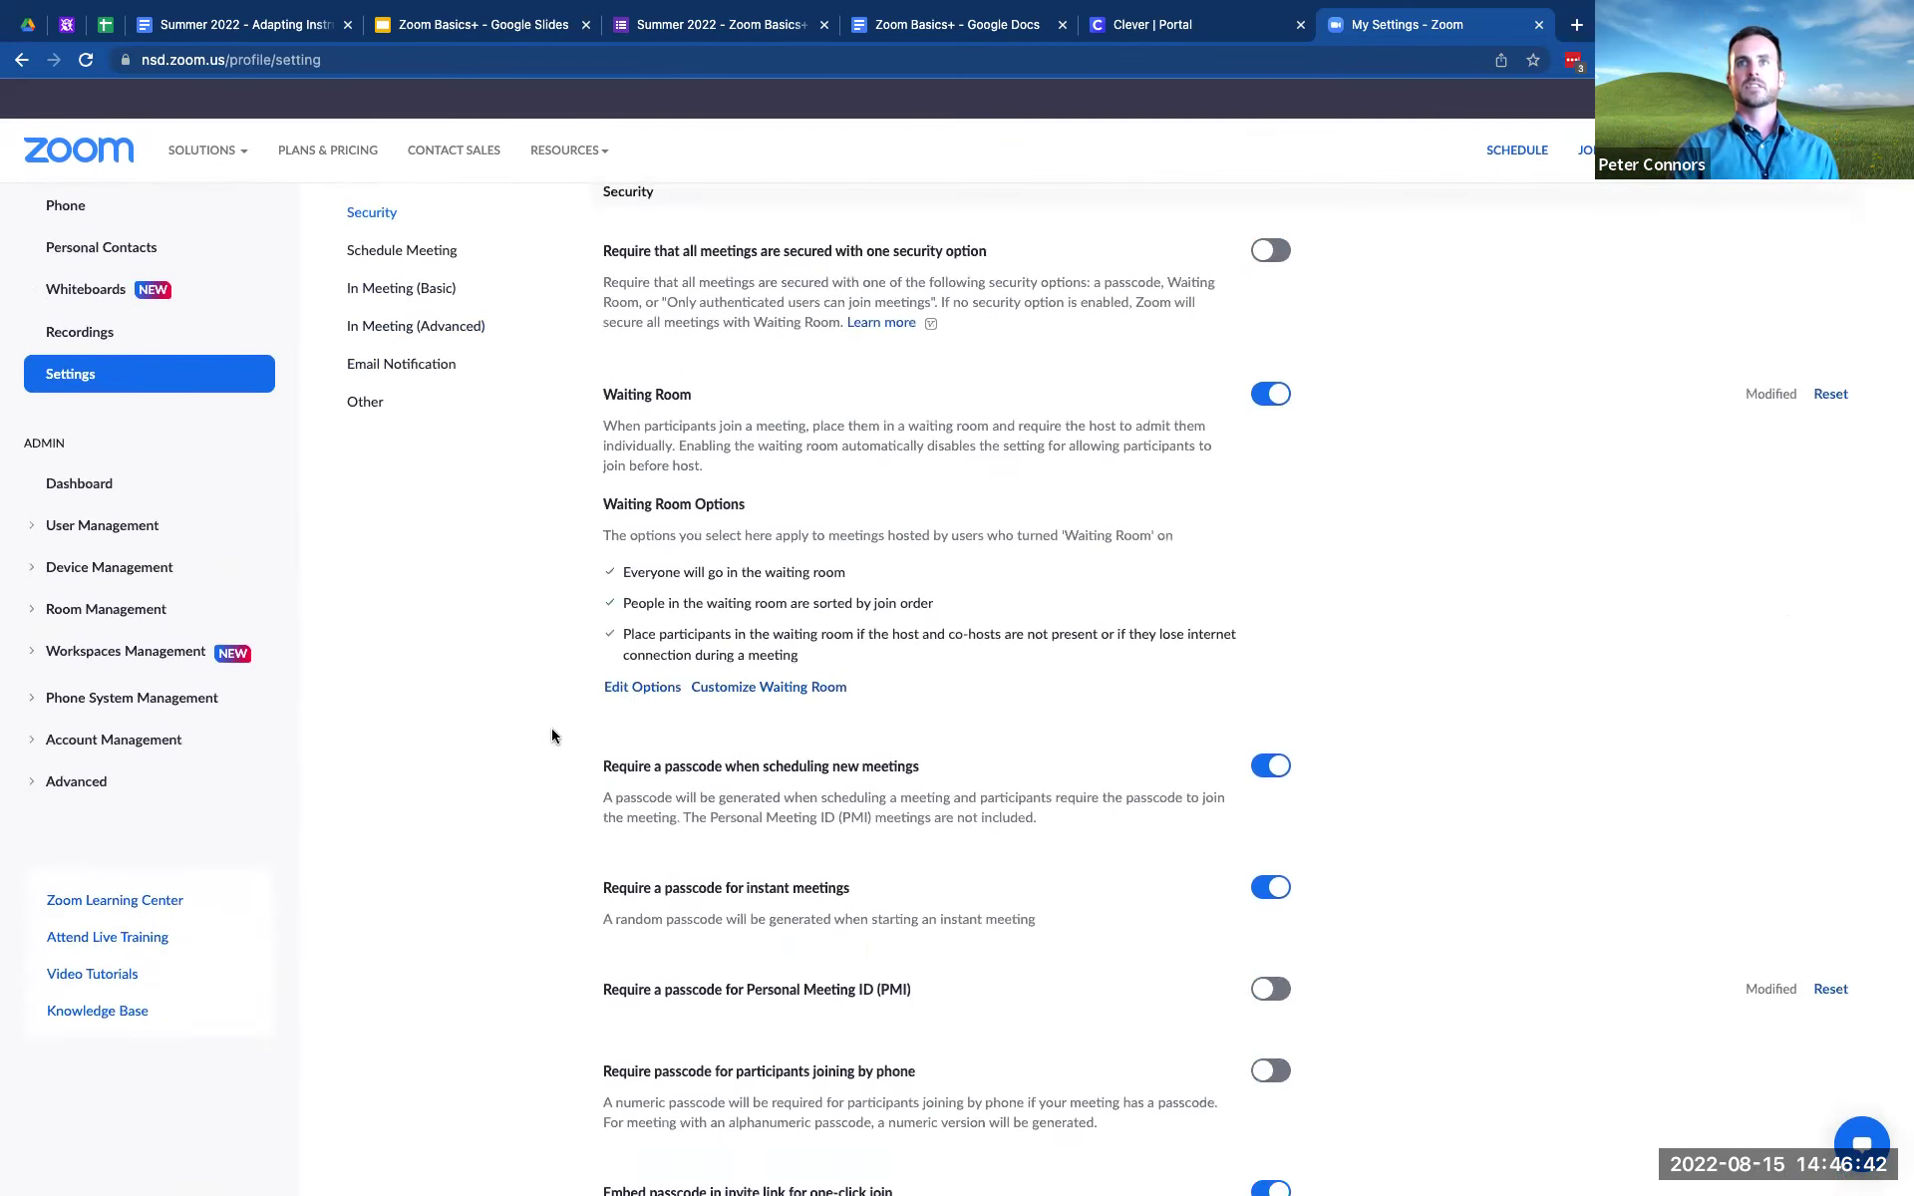
scroll(465, 576, down, 9)
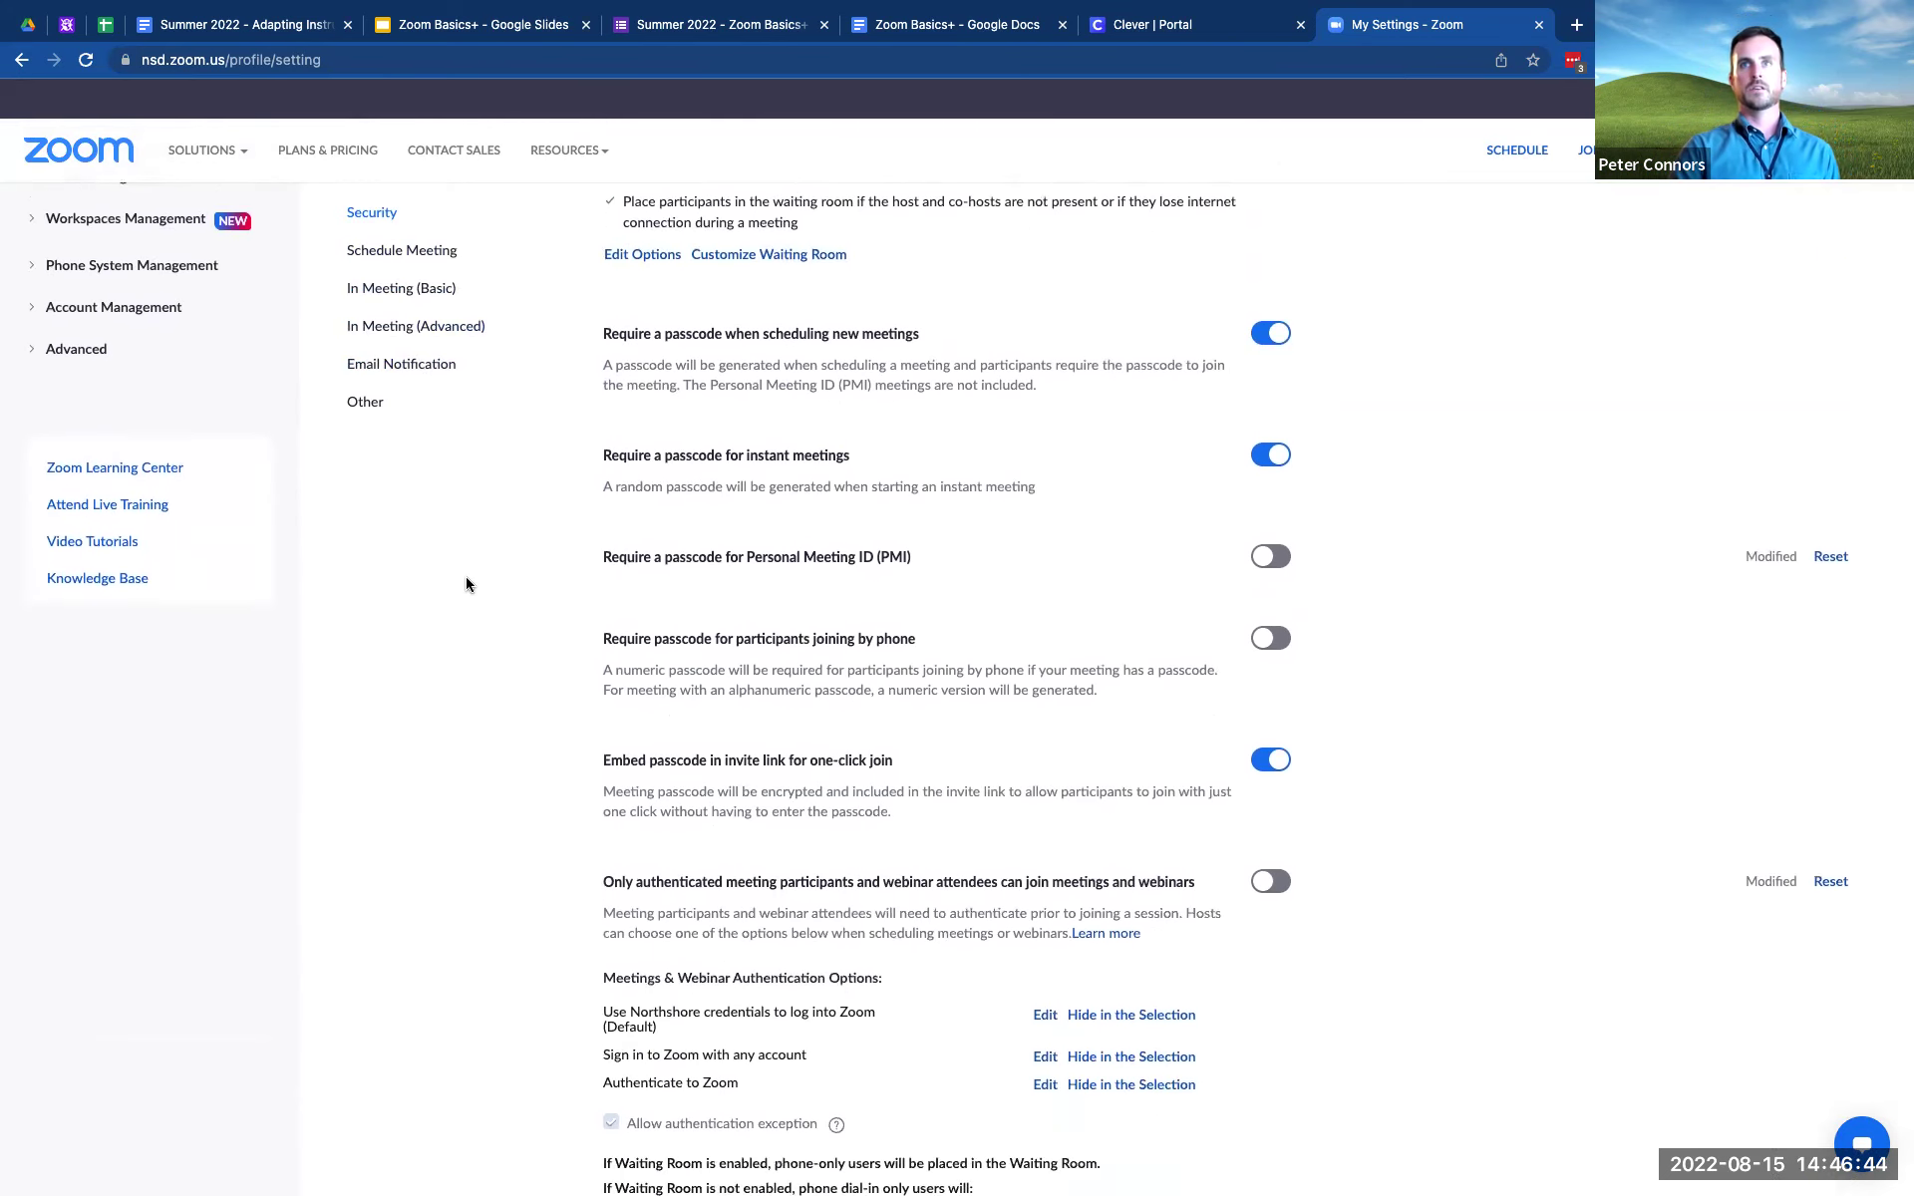
scroll(464, 577, down, 14)
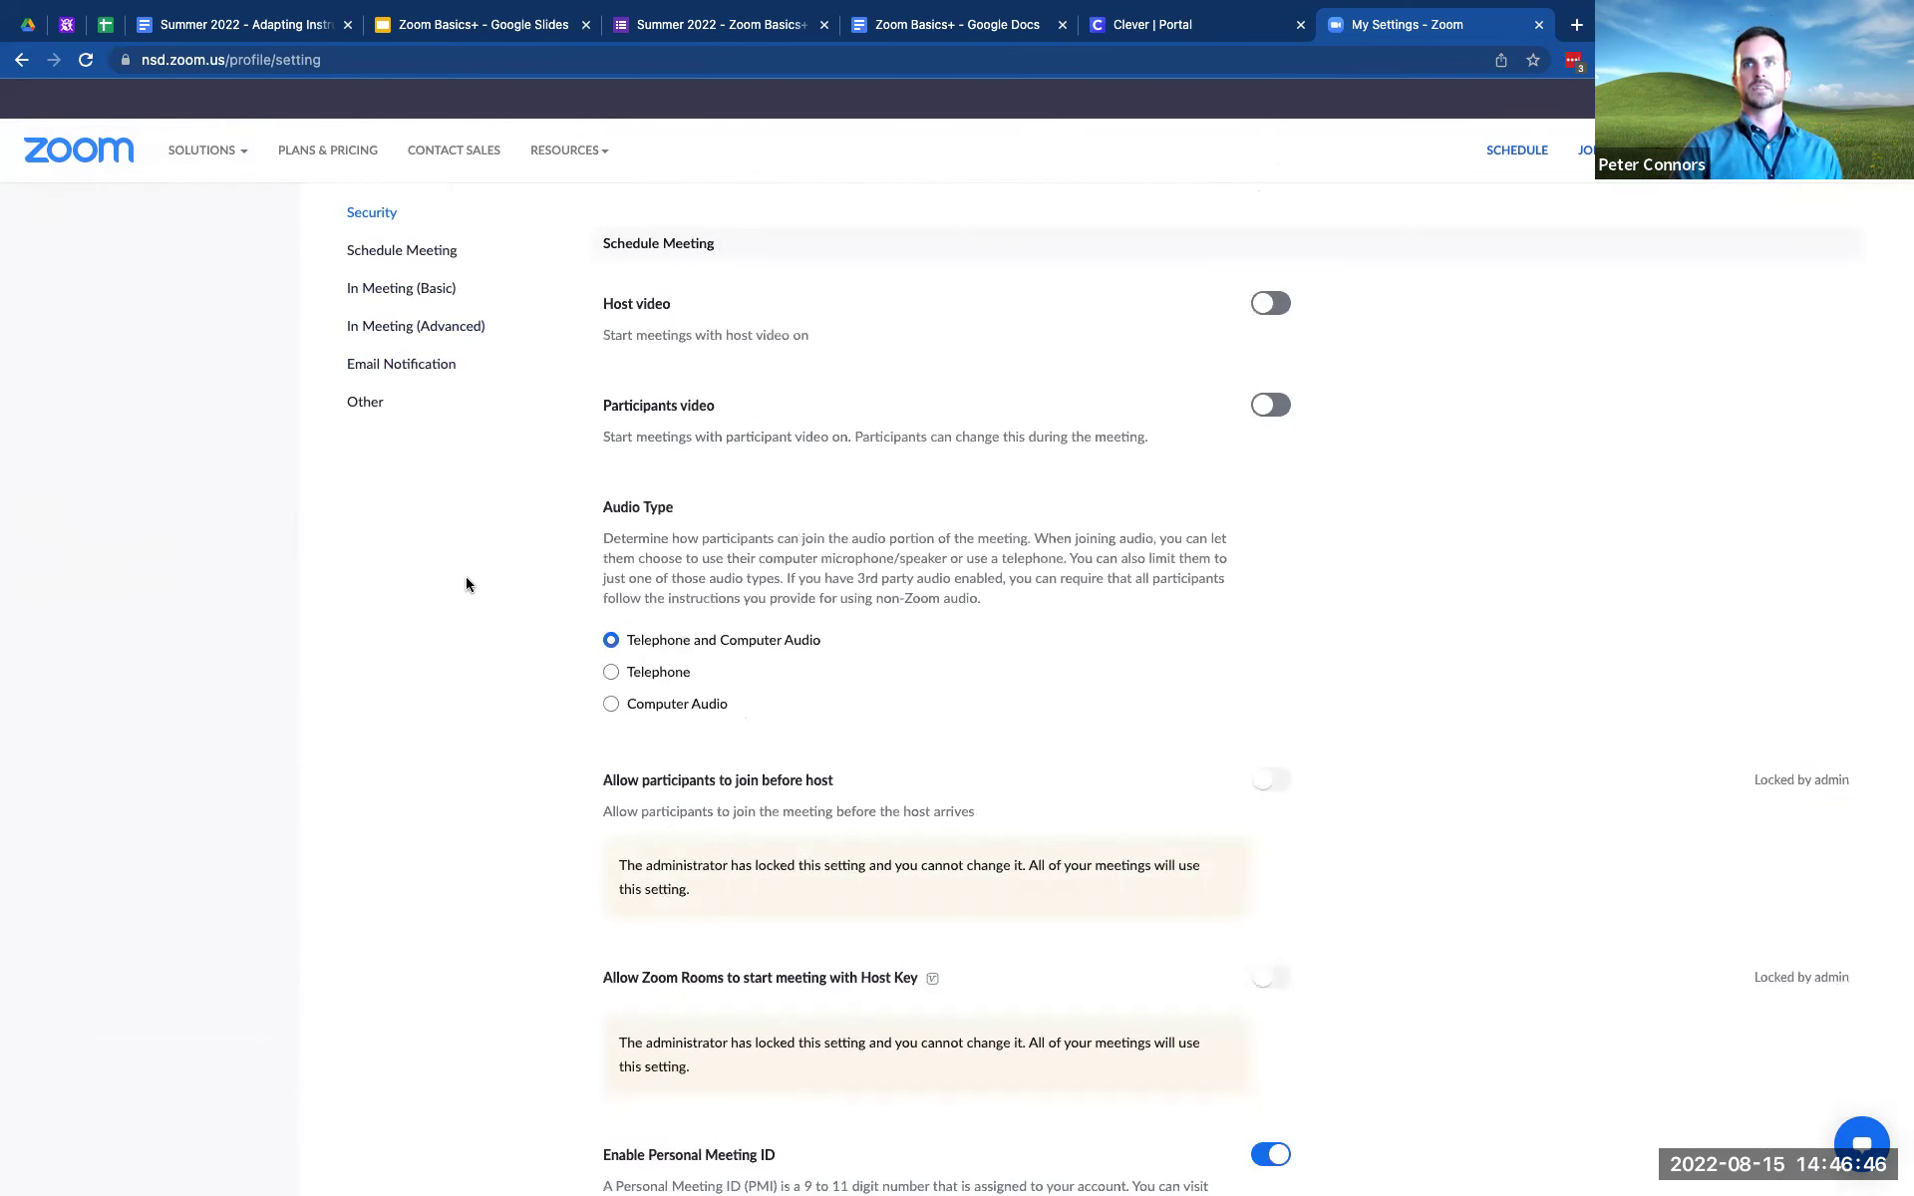
scroll(654, 230, down, 1)
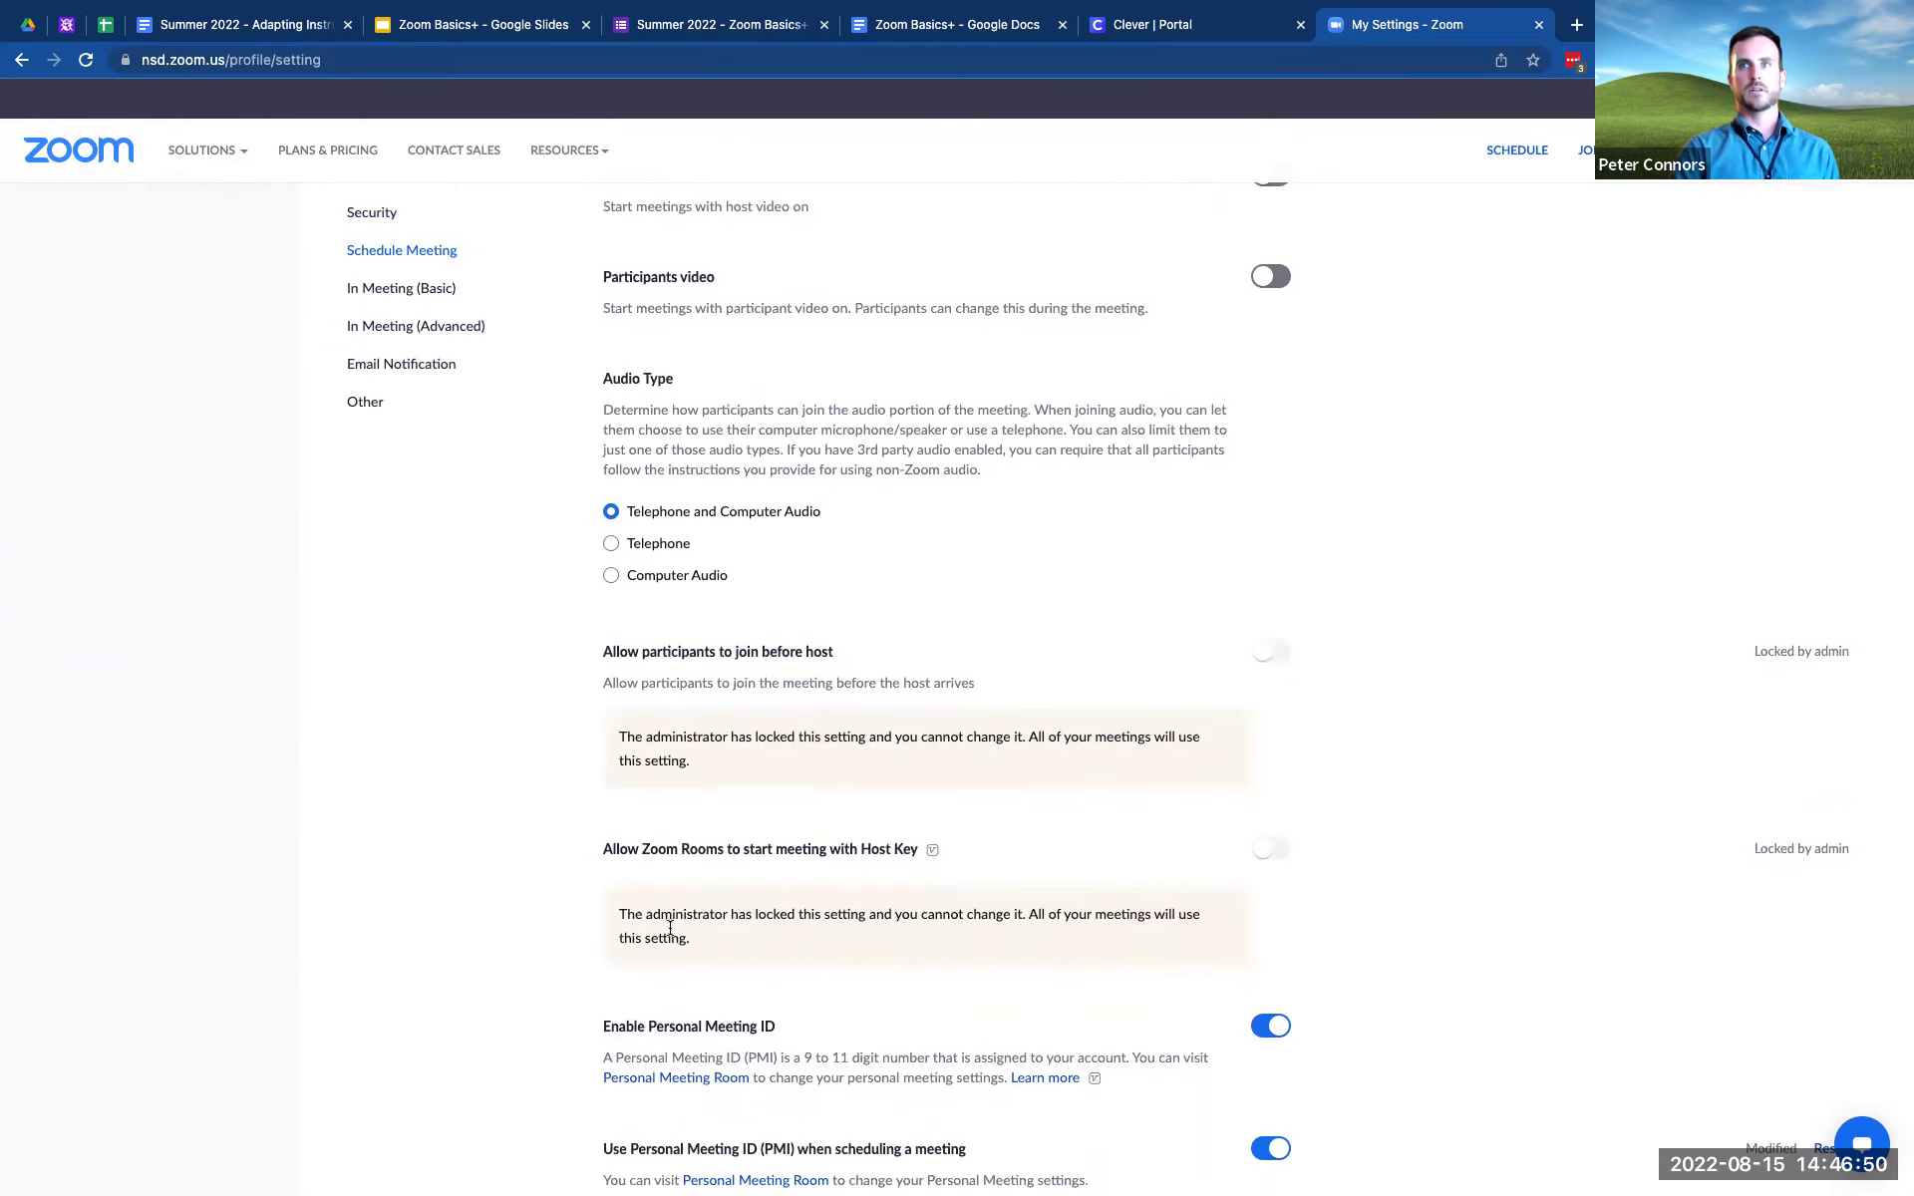
scroll(757, 615, up, 15)
scroll(758, 615, up, 8)
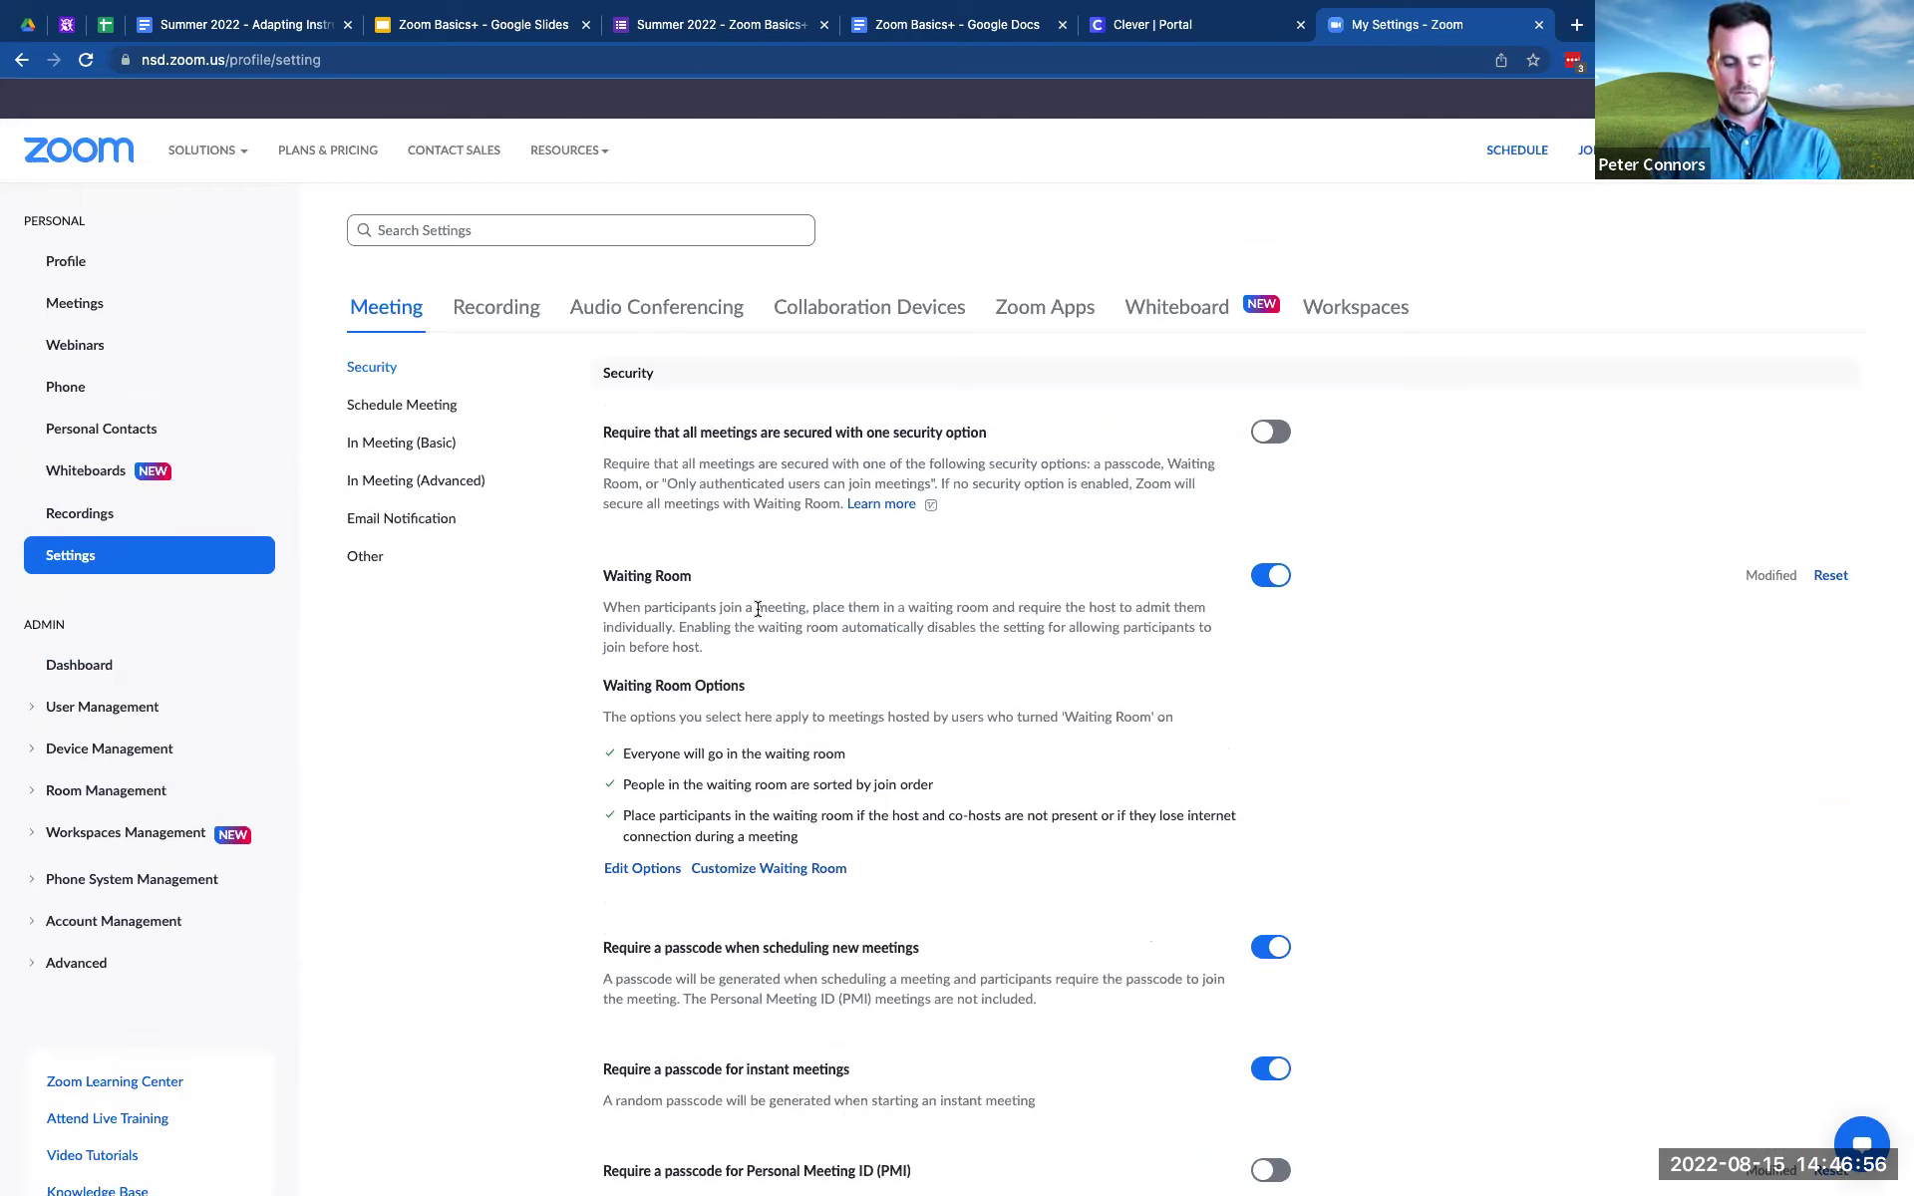
- Find "co-host" on the settings page and advance to its match under Sound notification when someone joins or leaves
key(Tab)
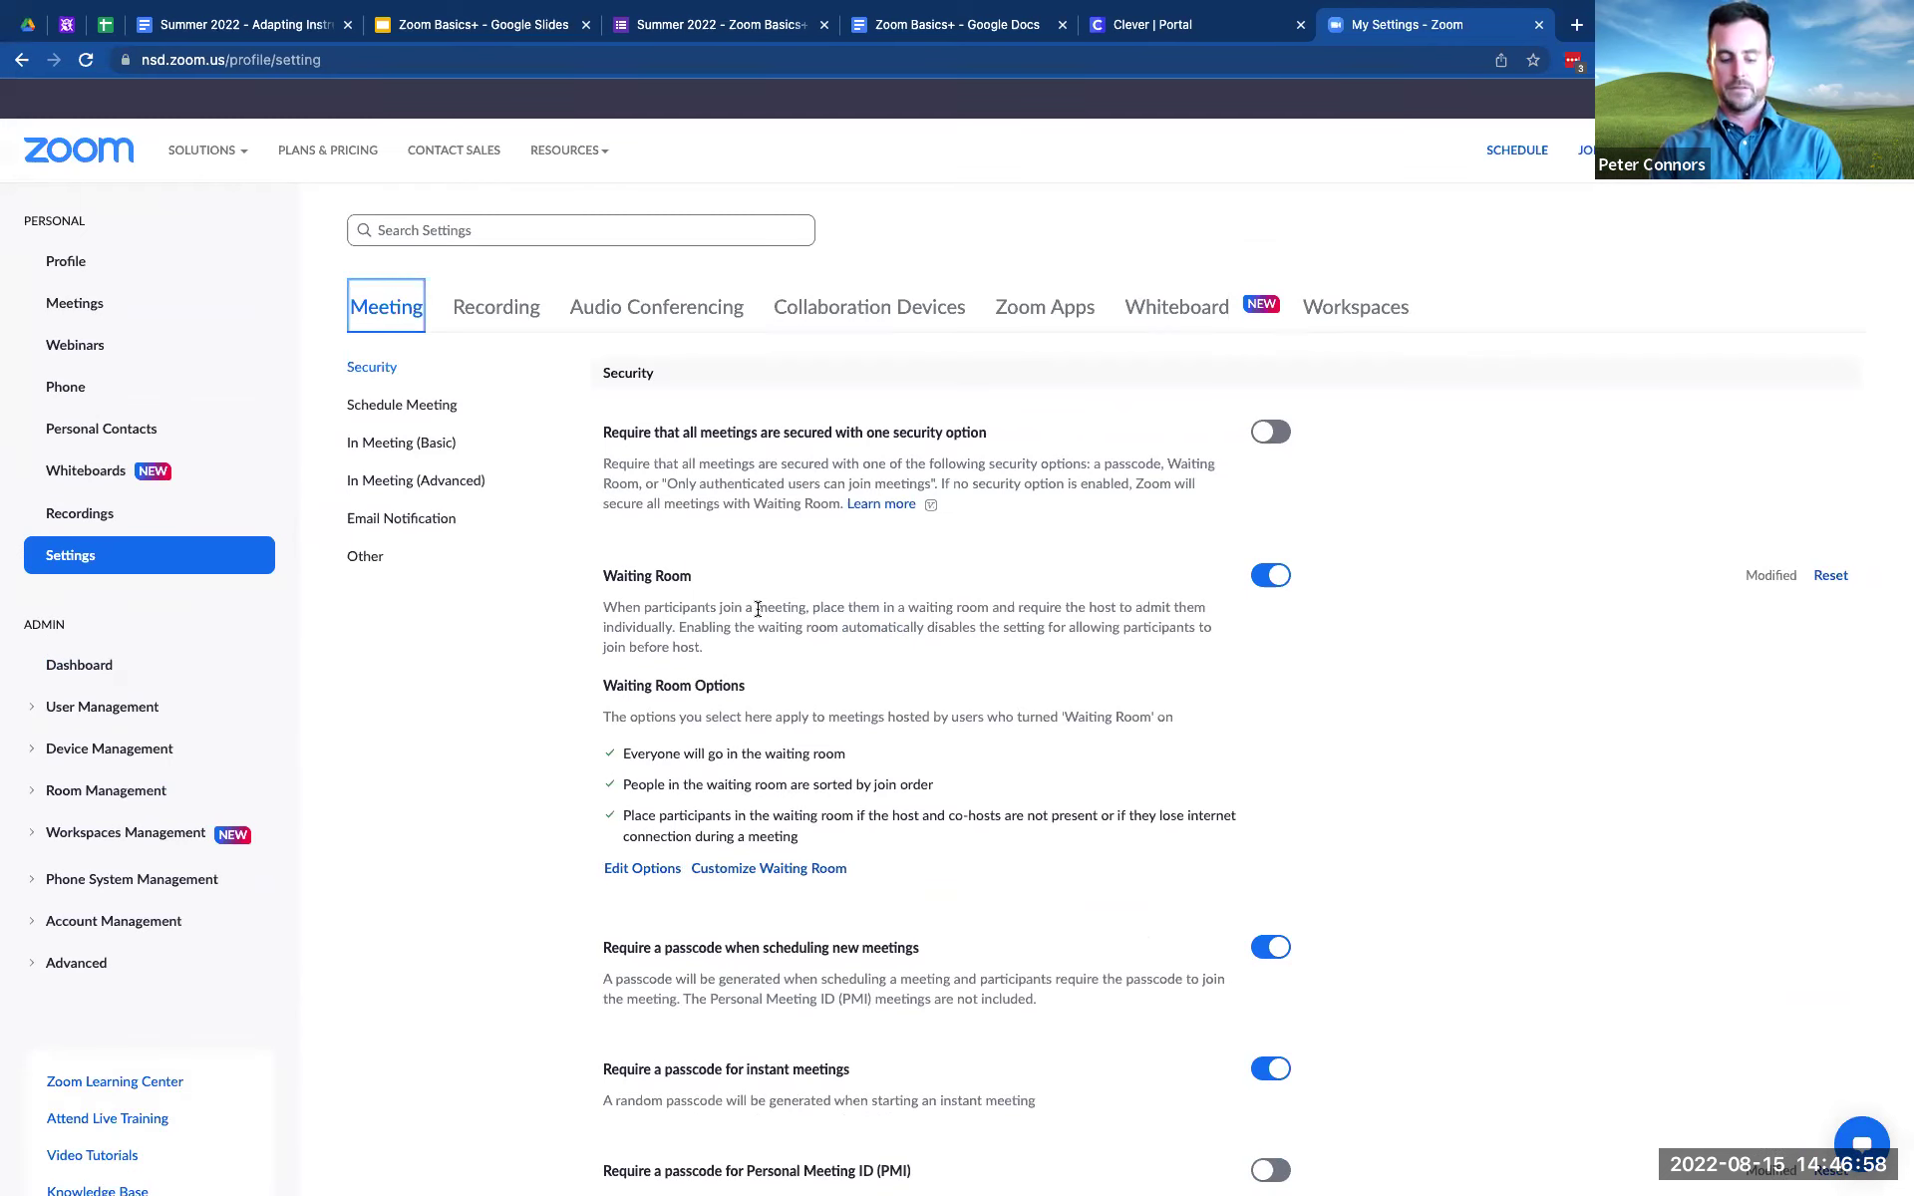
key(super+f)
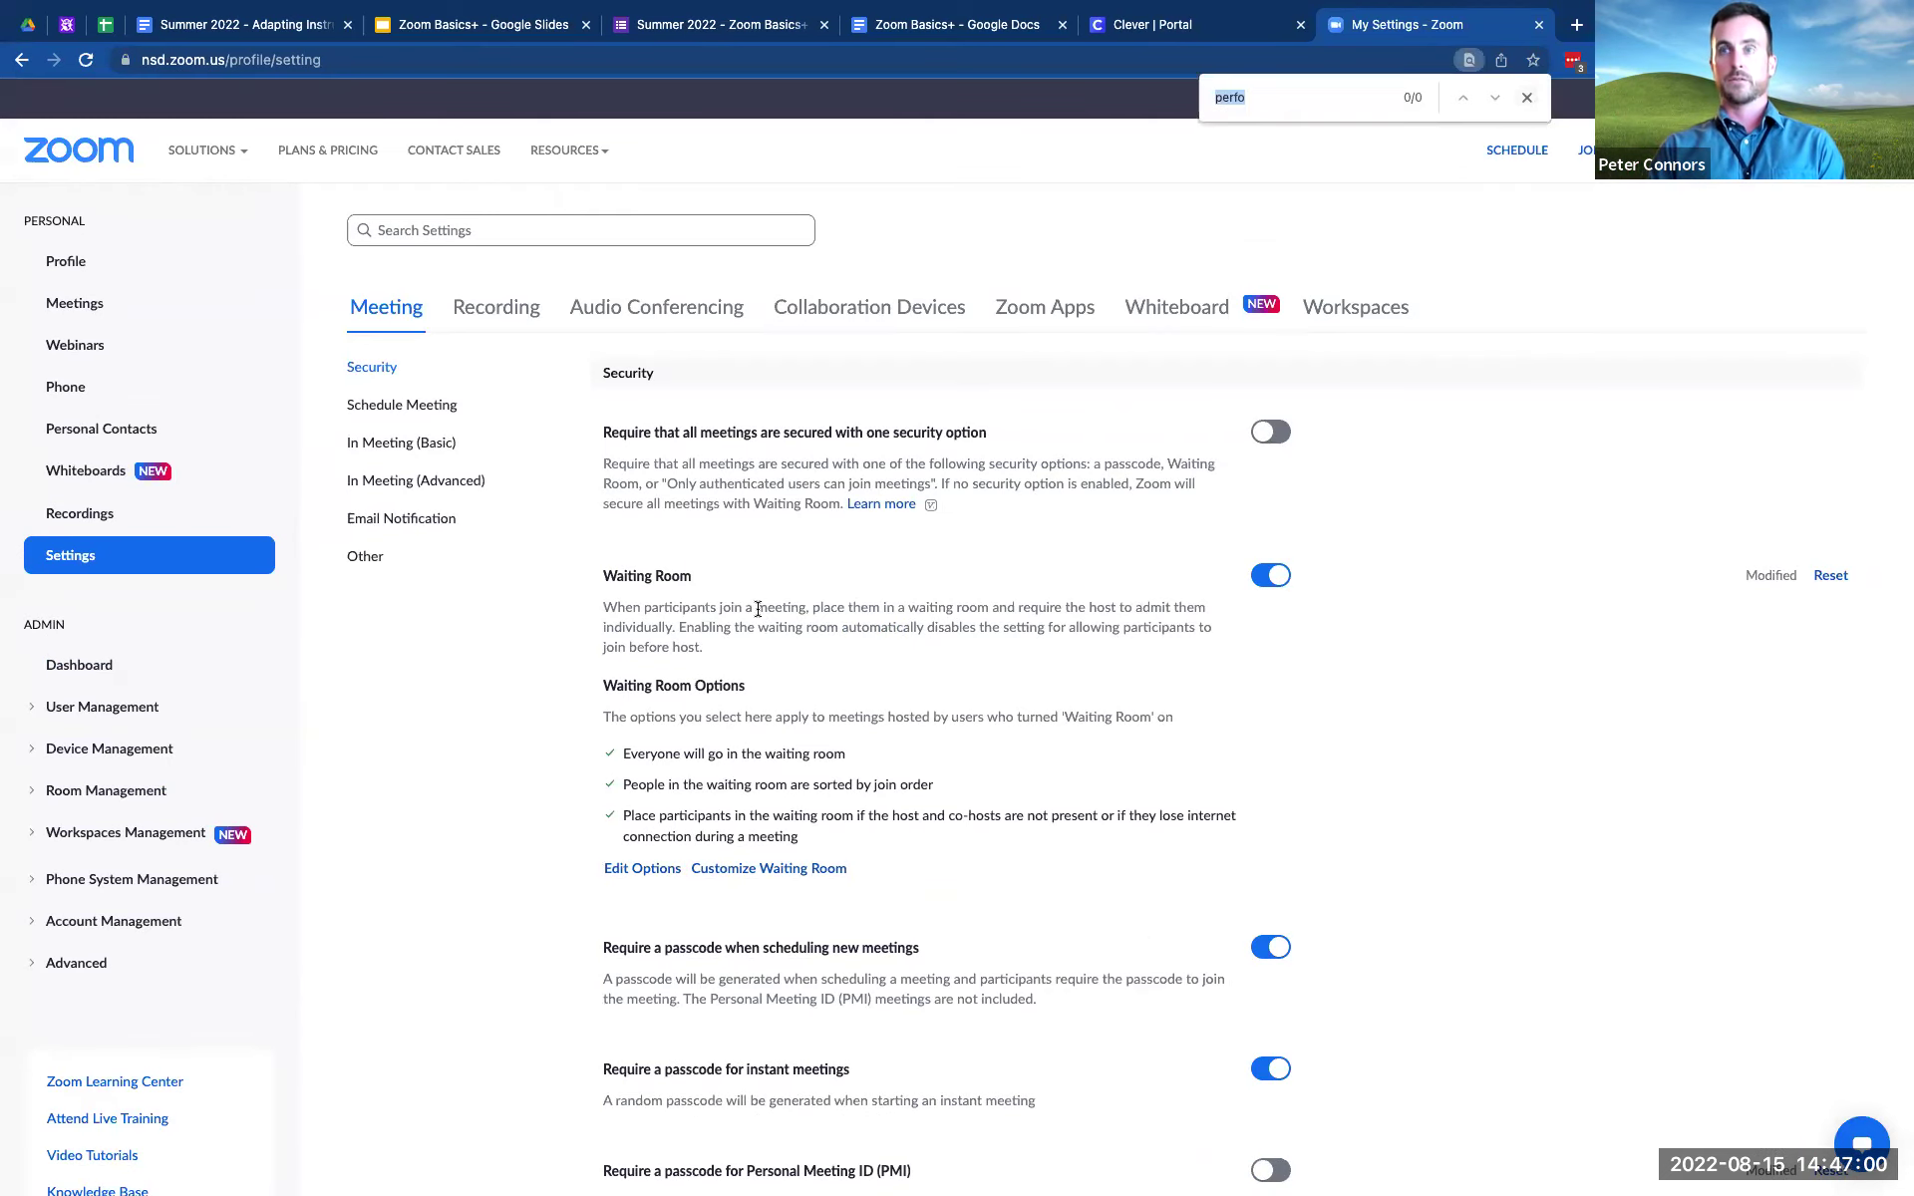
scroll(810, 953, down, 15)
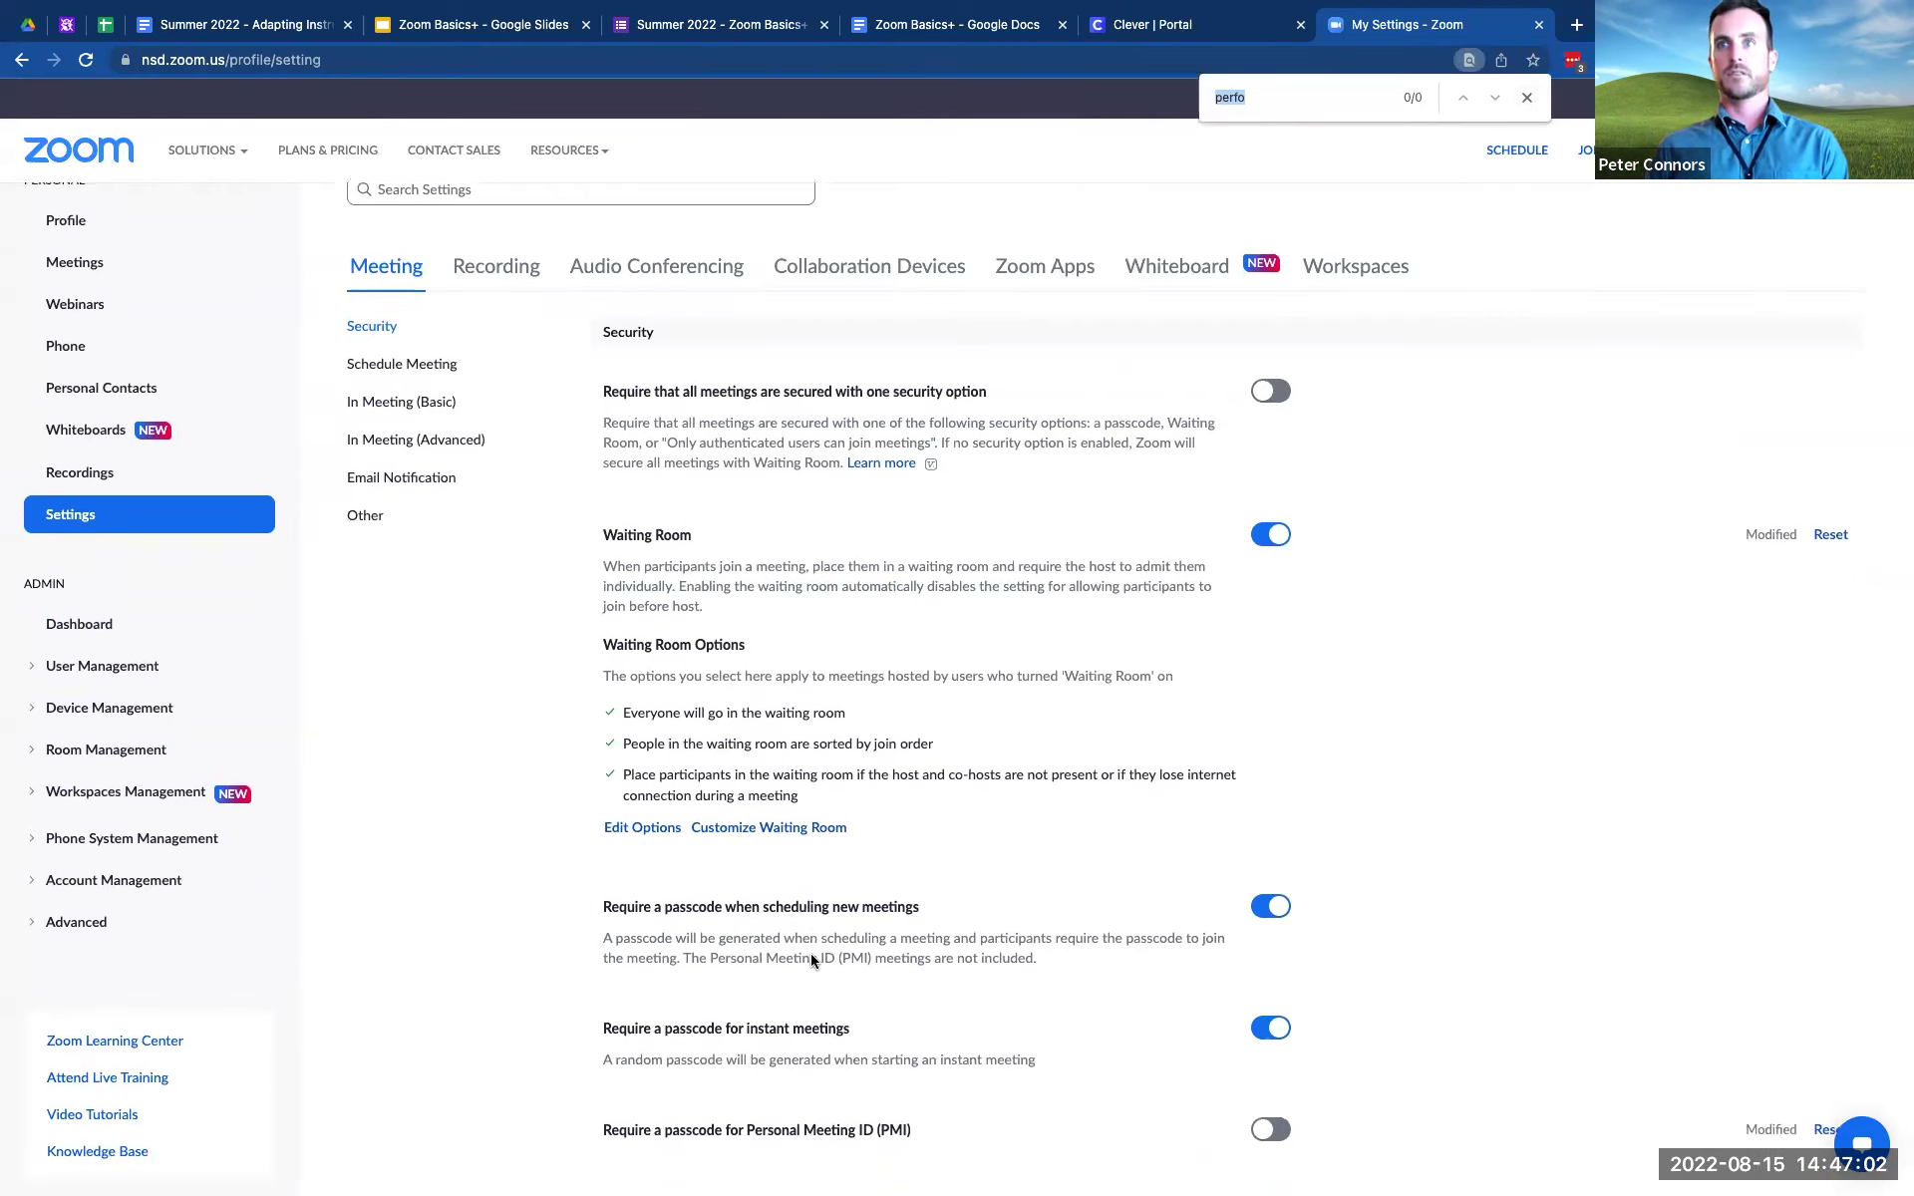
scroll(811, 959, up, 15)
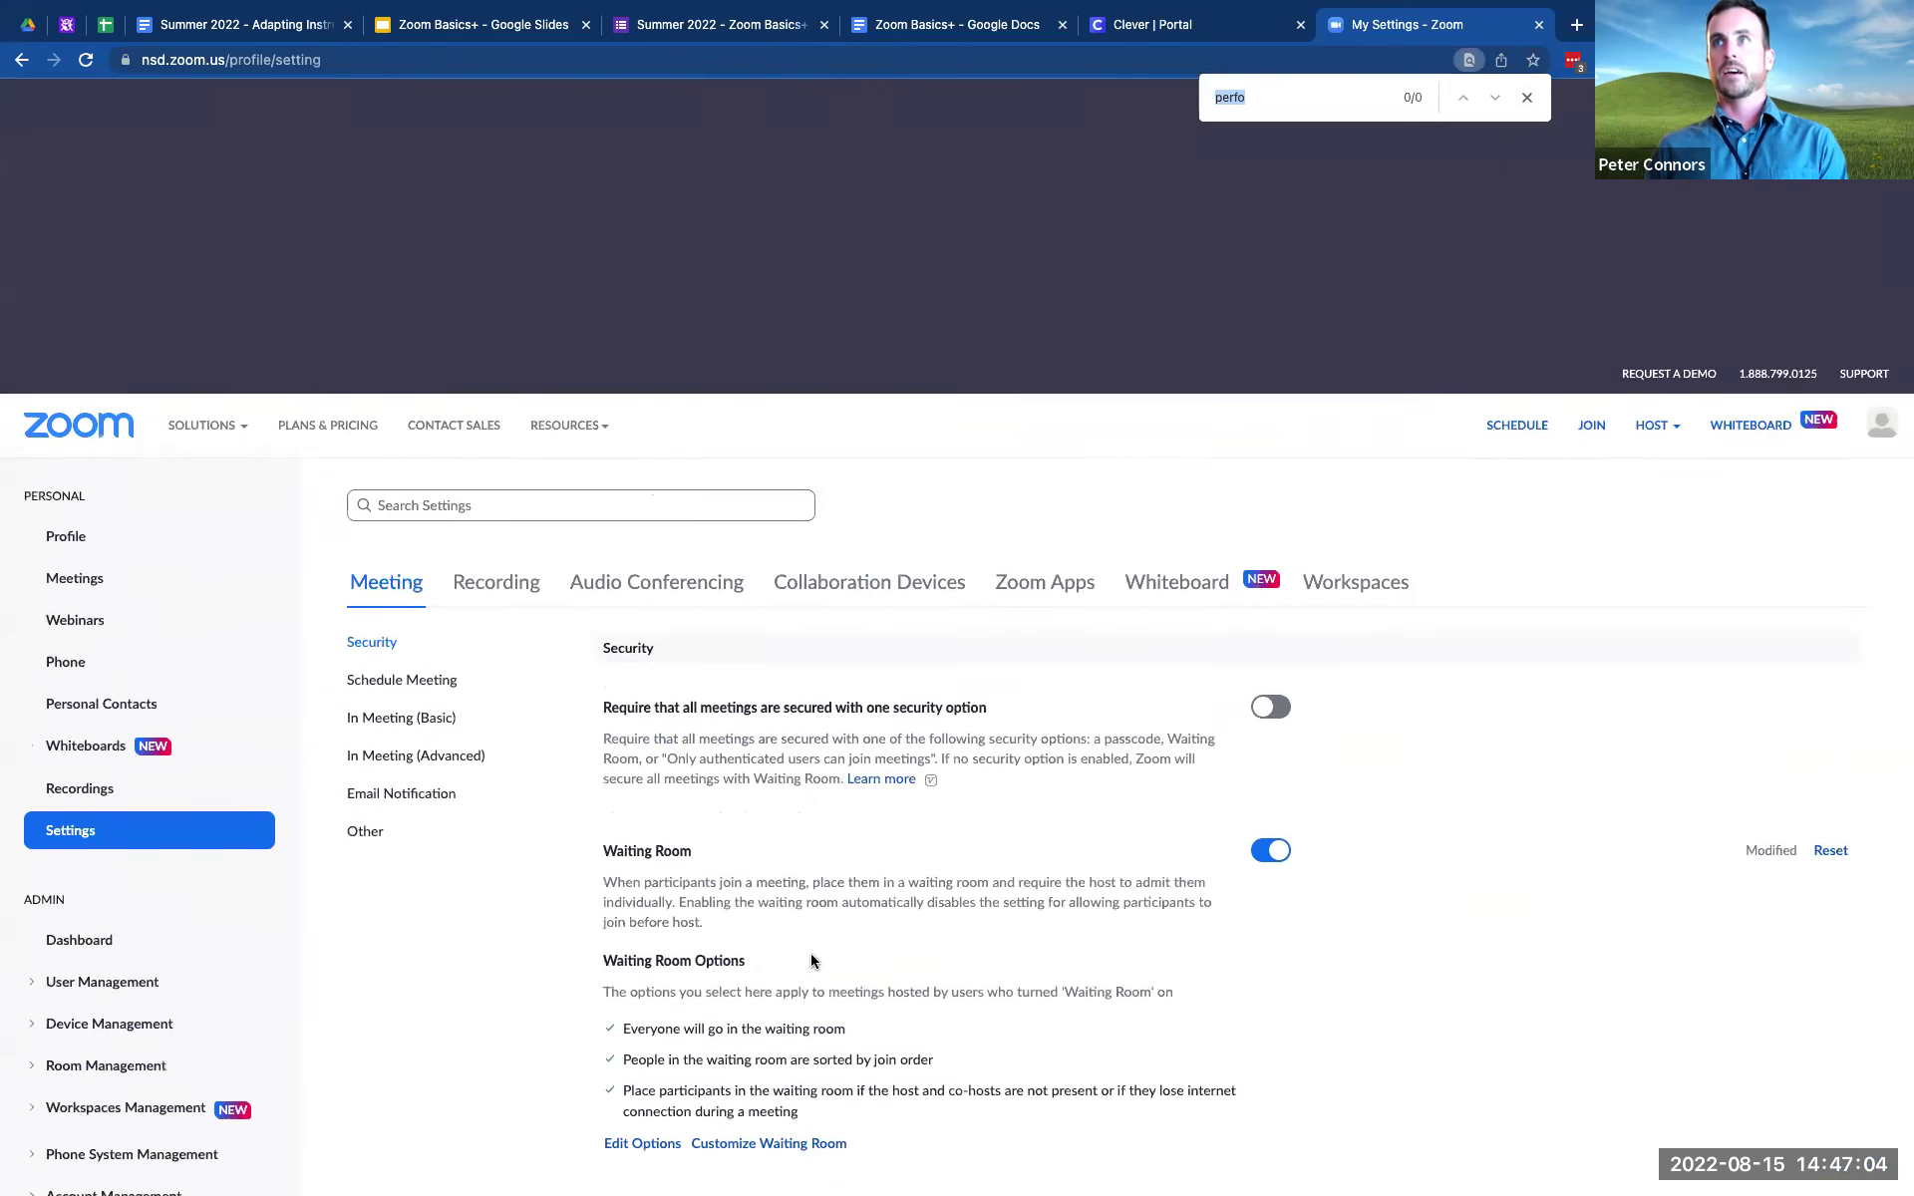
text(co-host)
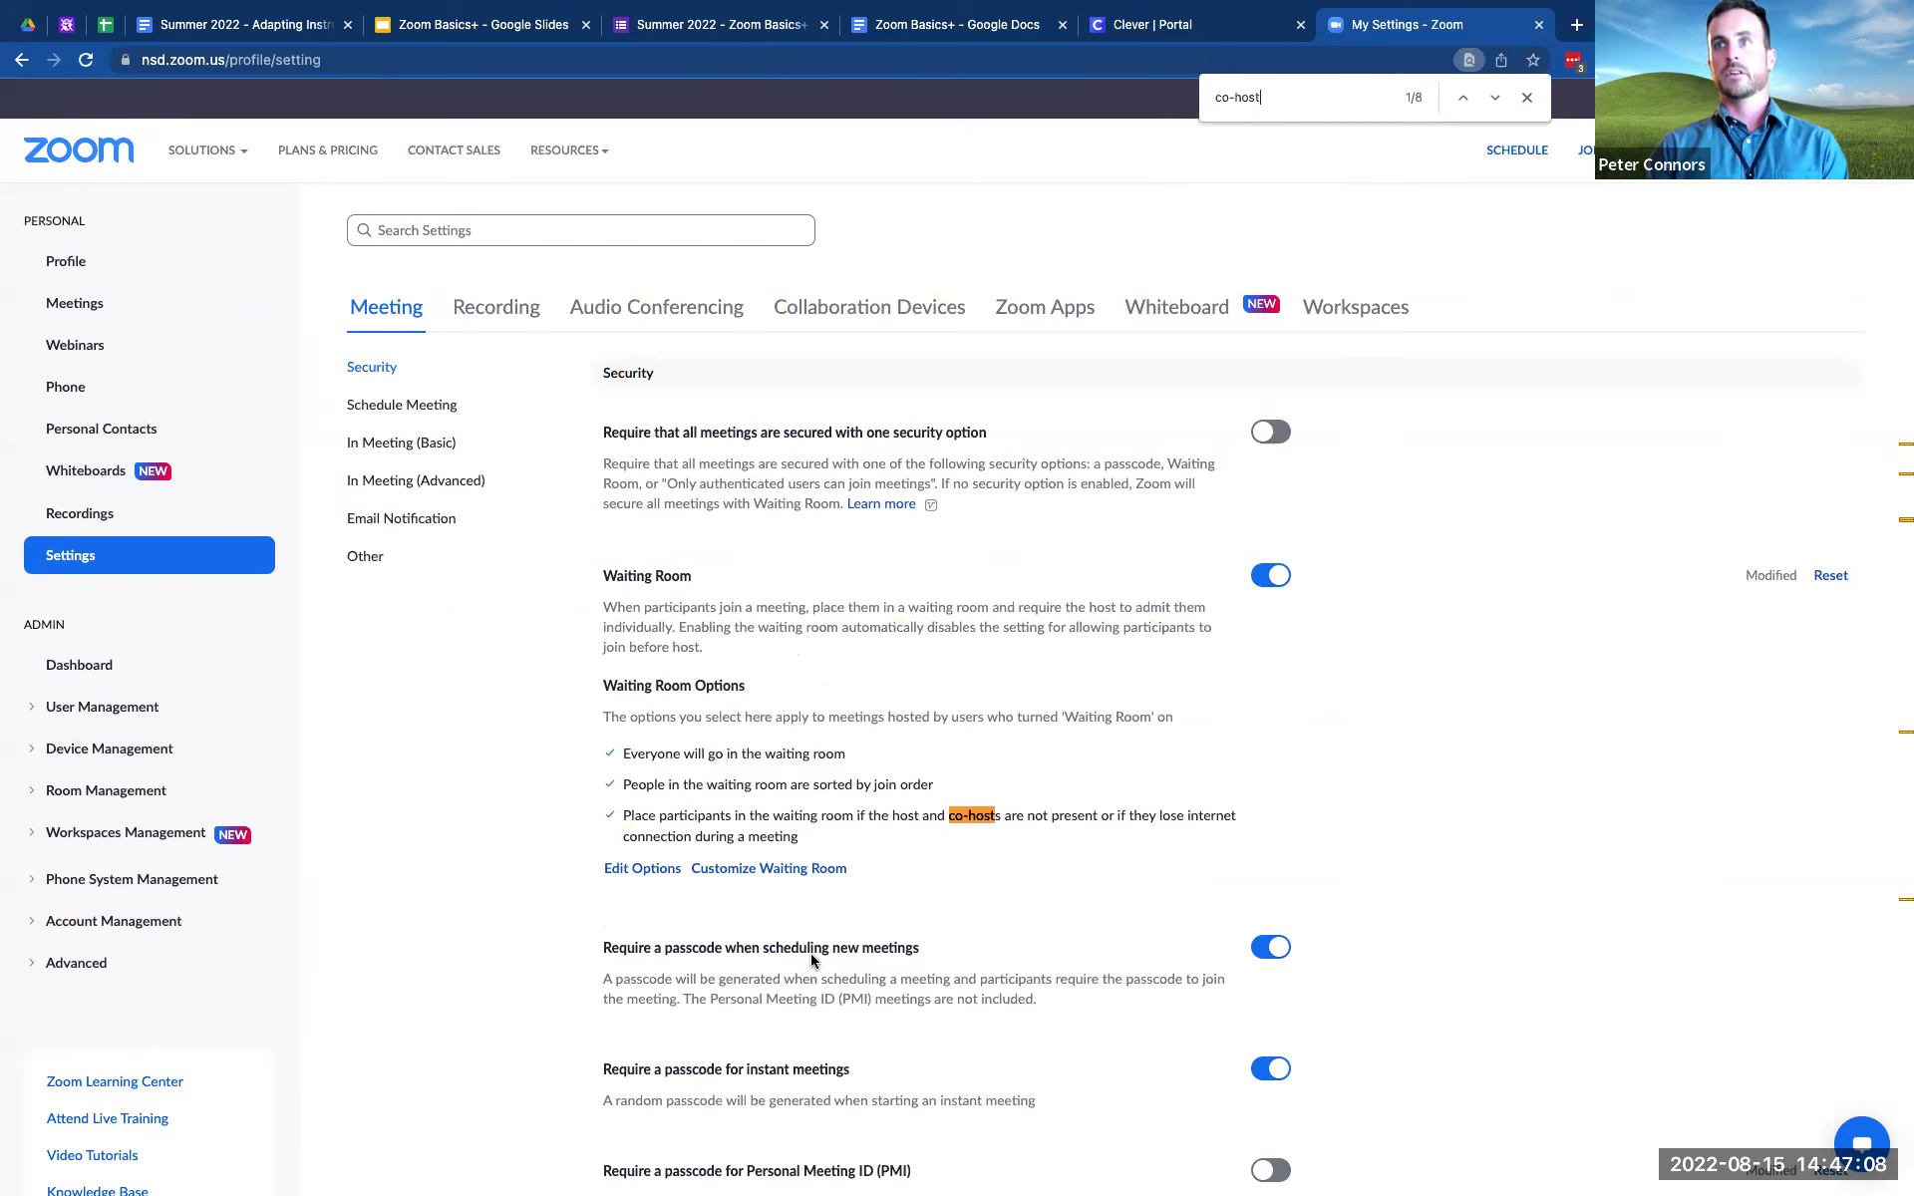
key(Return)
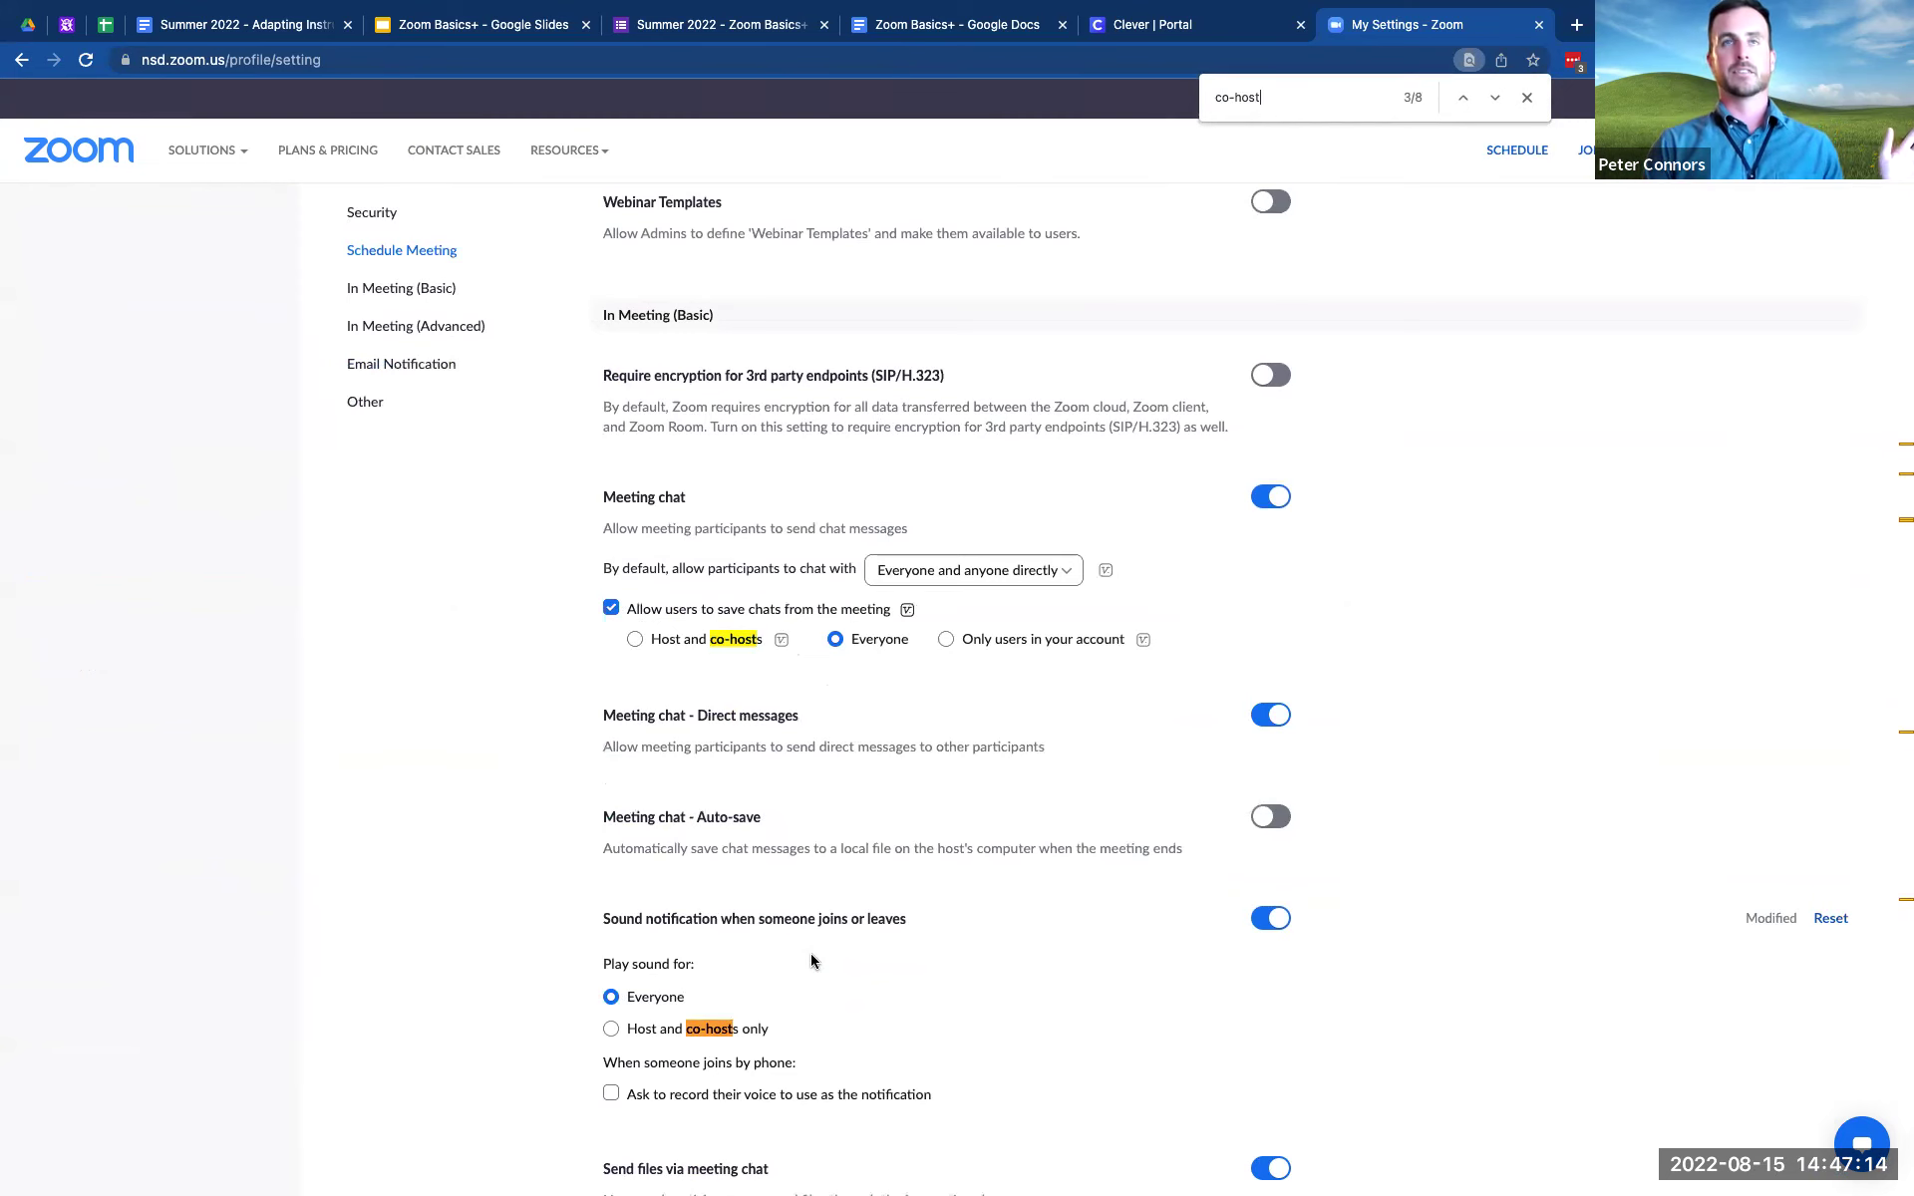
- Advance the "co-host" search to the Co-host setting under In Meeting (Basic), return to the Security section and close the search
key(Return)
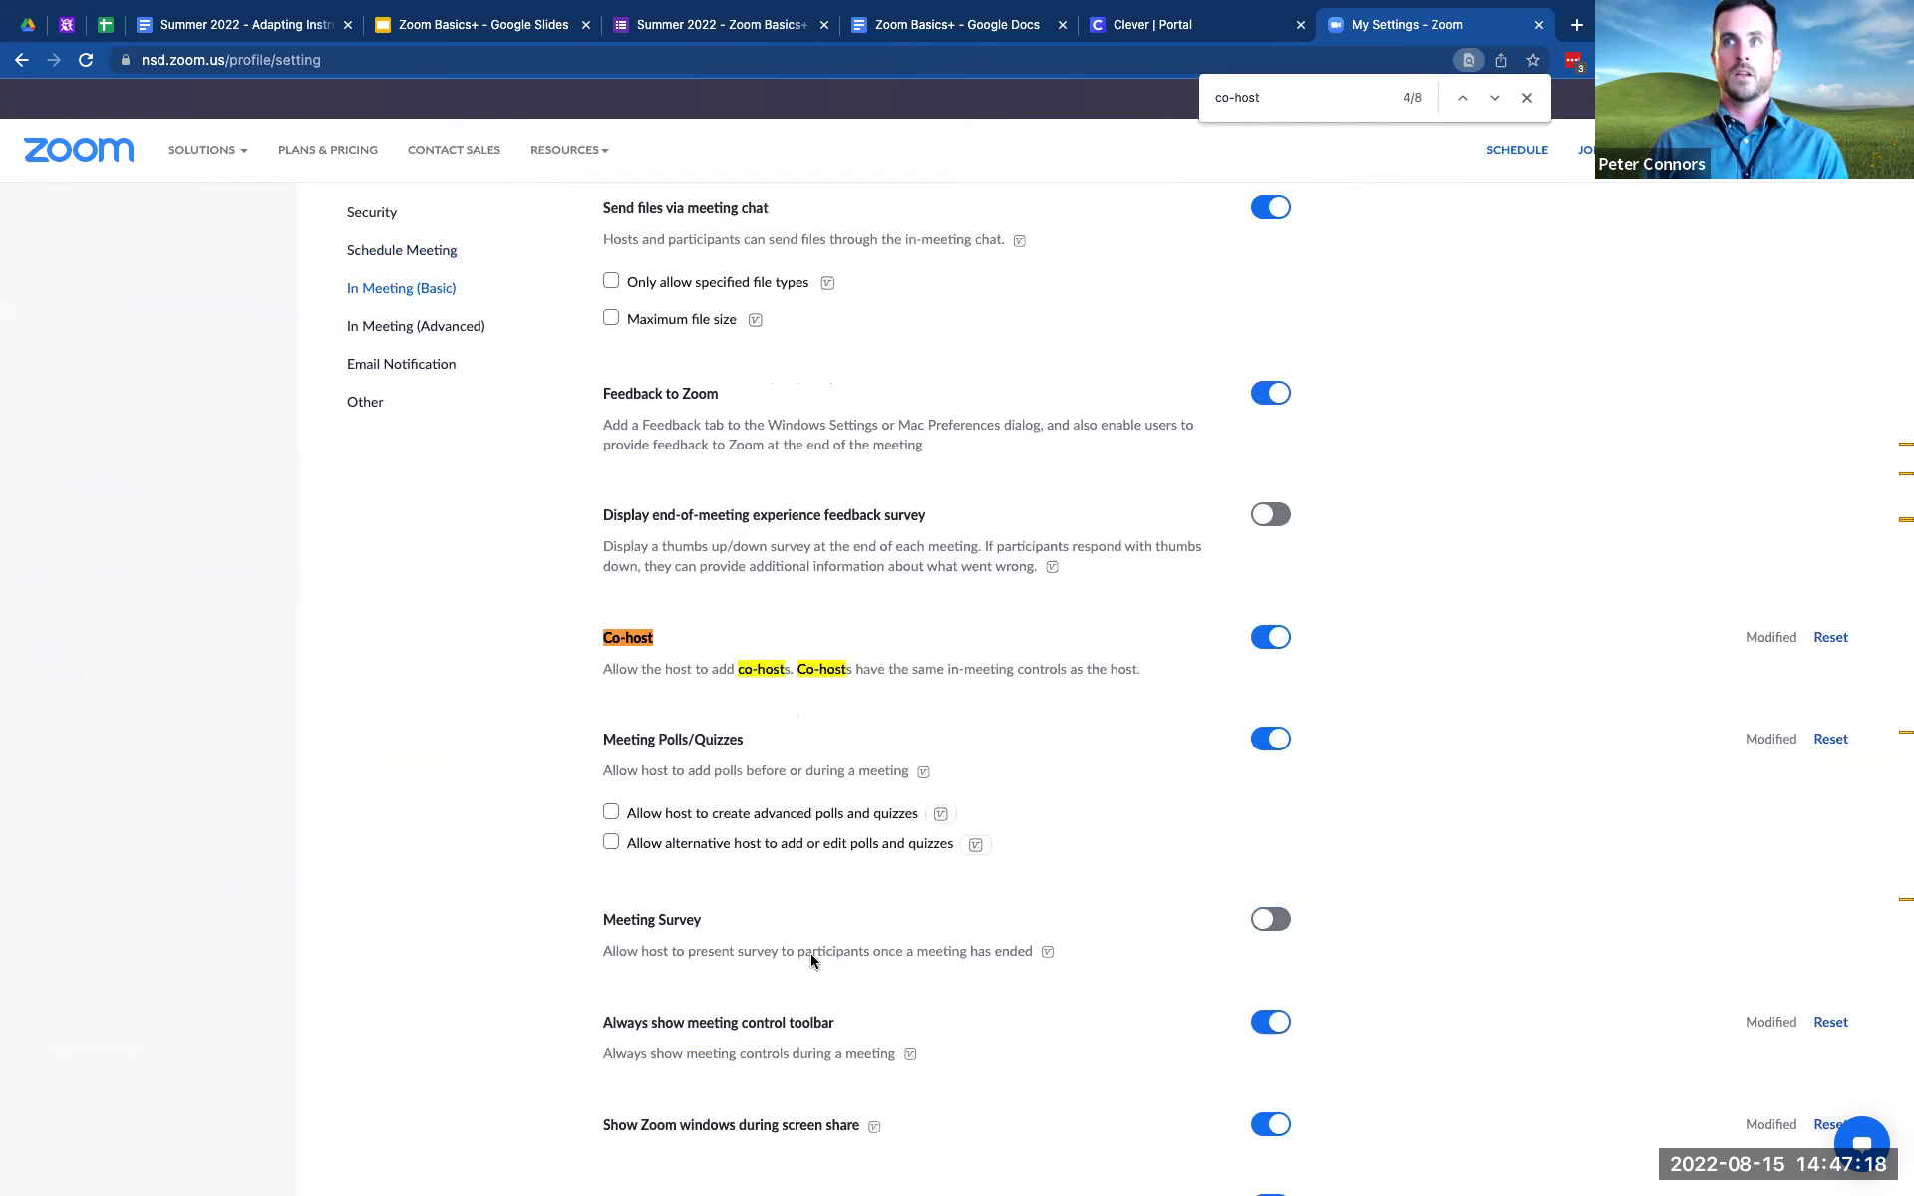
scroll(810, 953, up, 20)
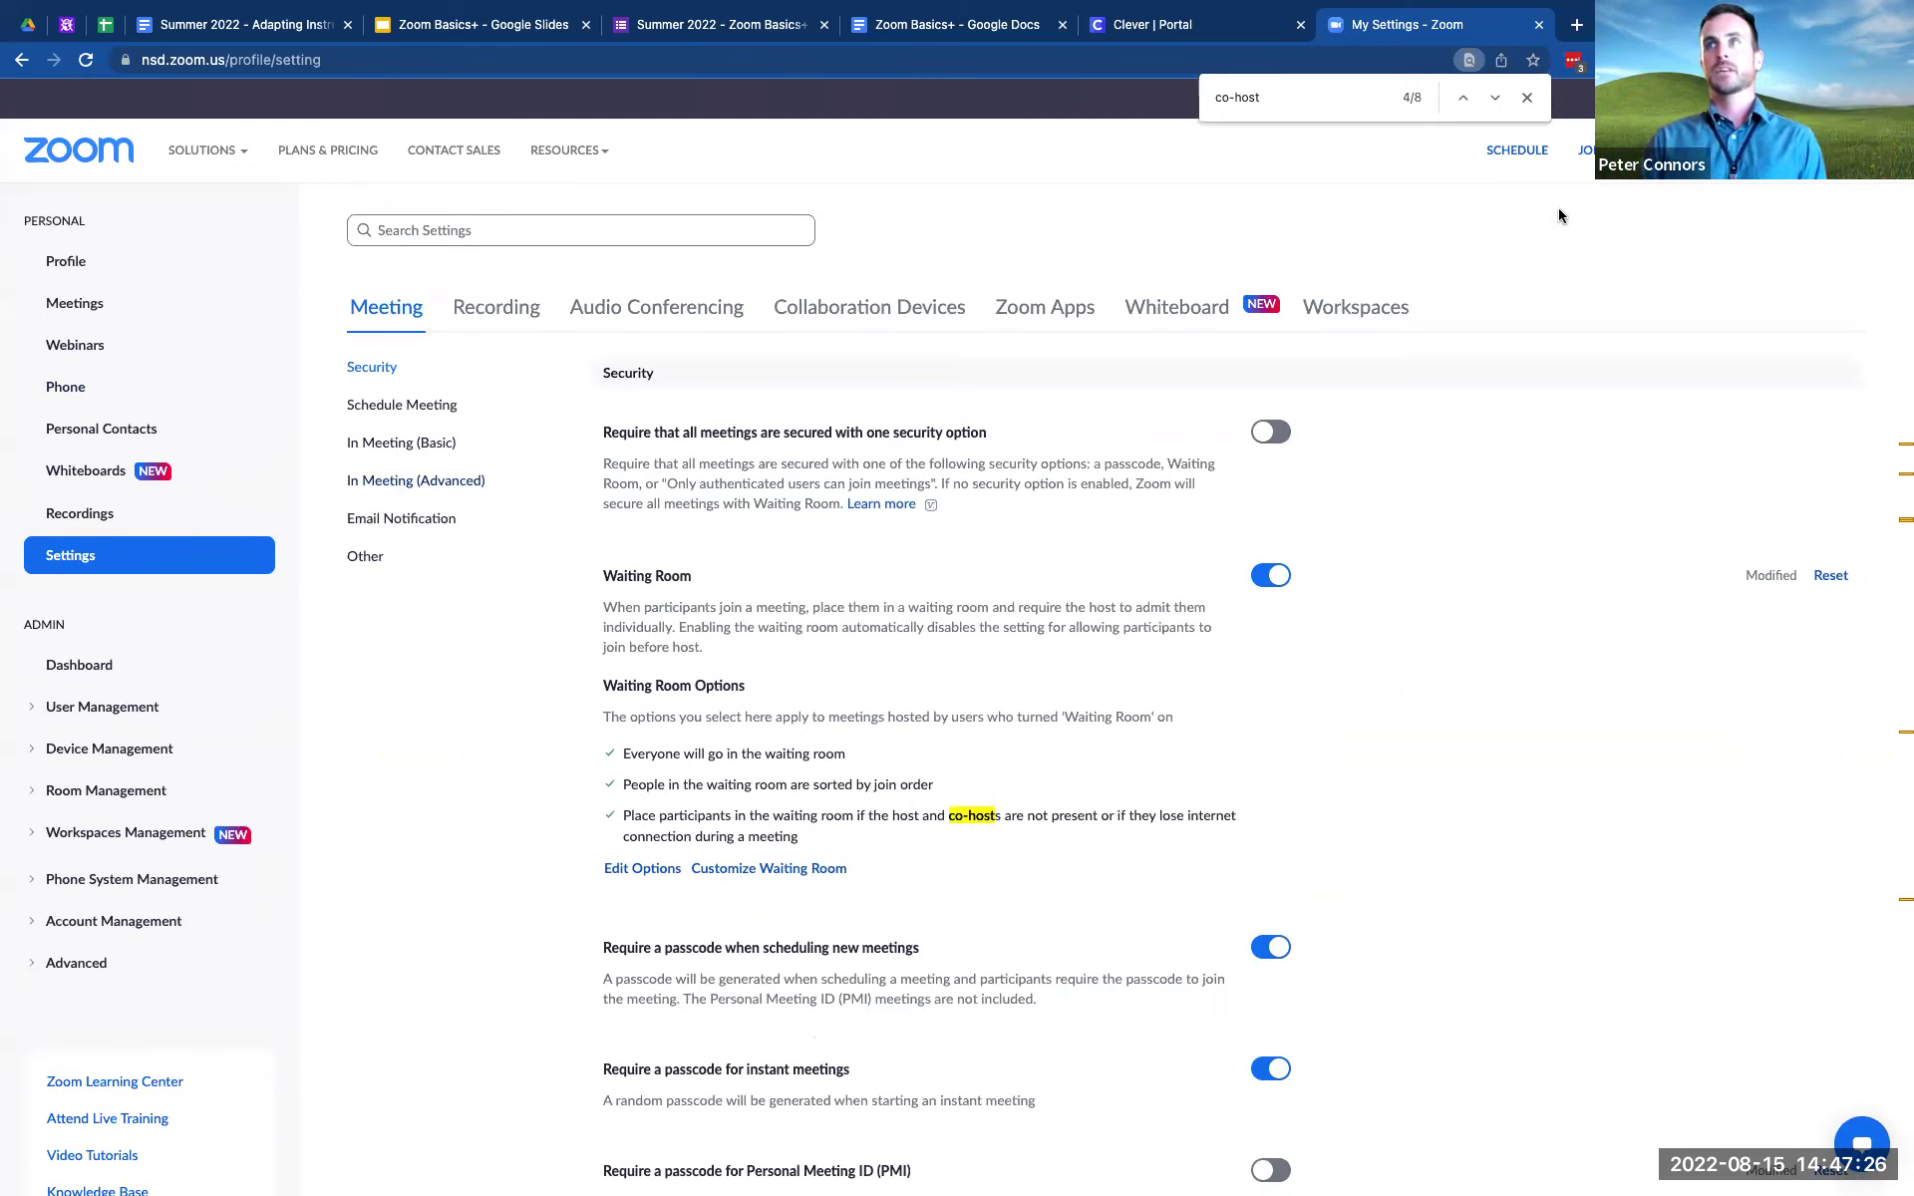
click(1526, 97)
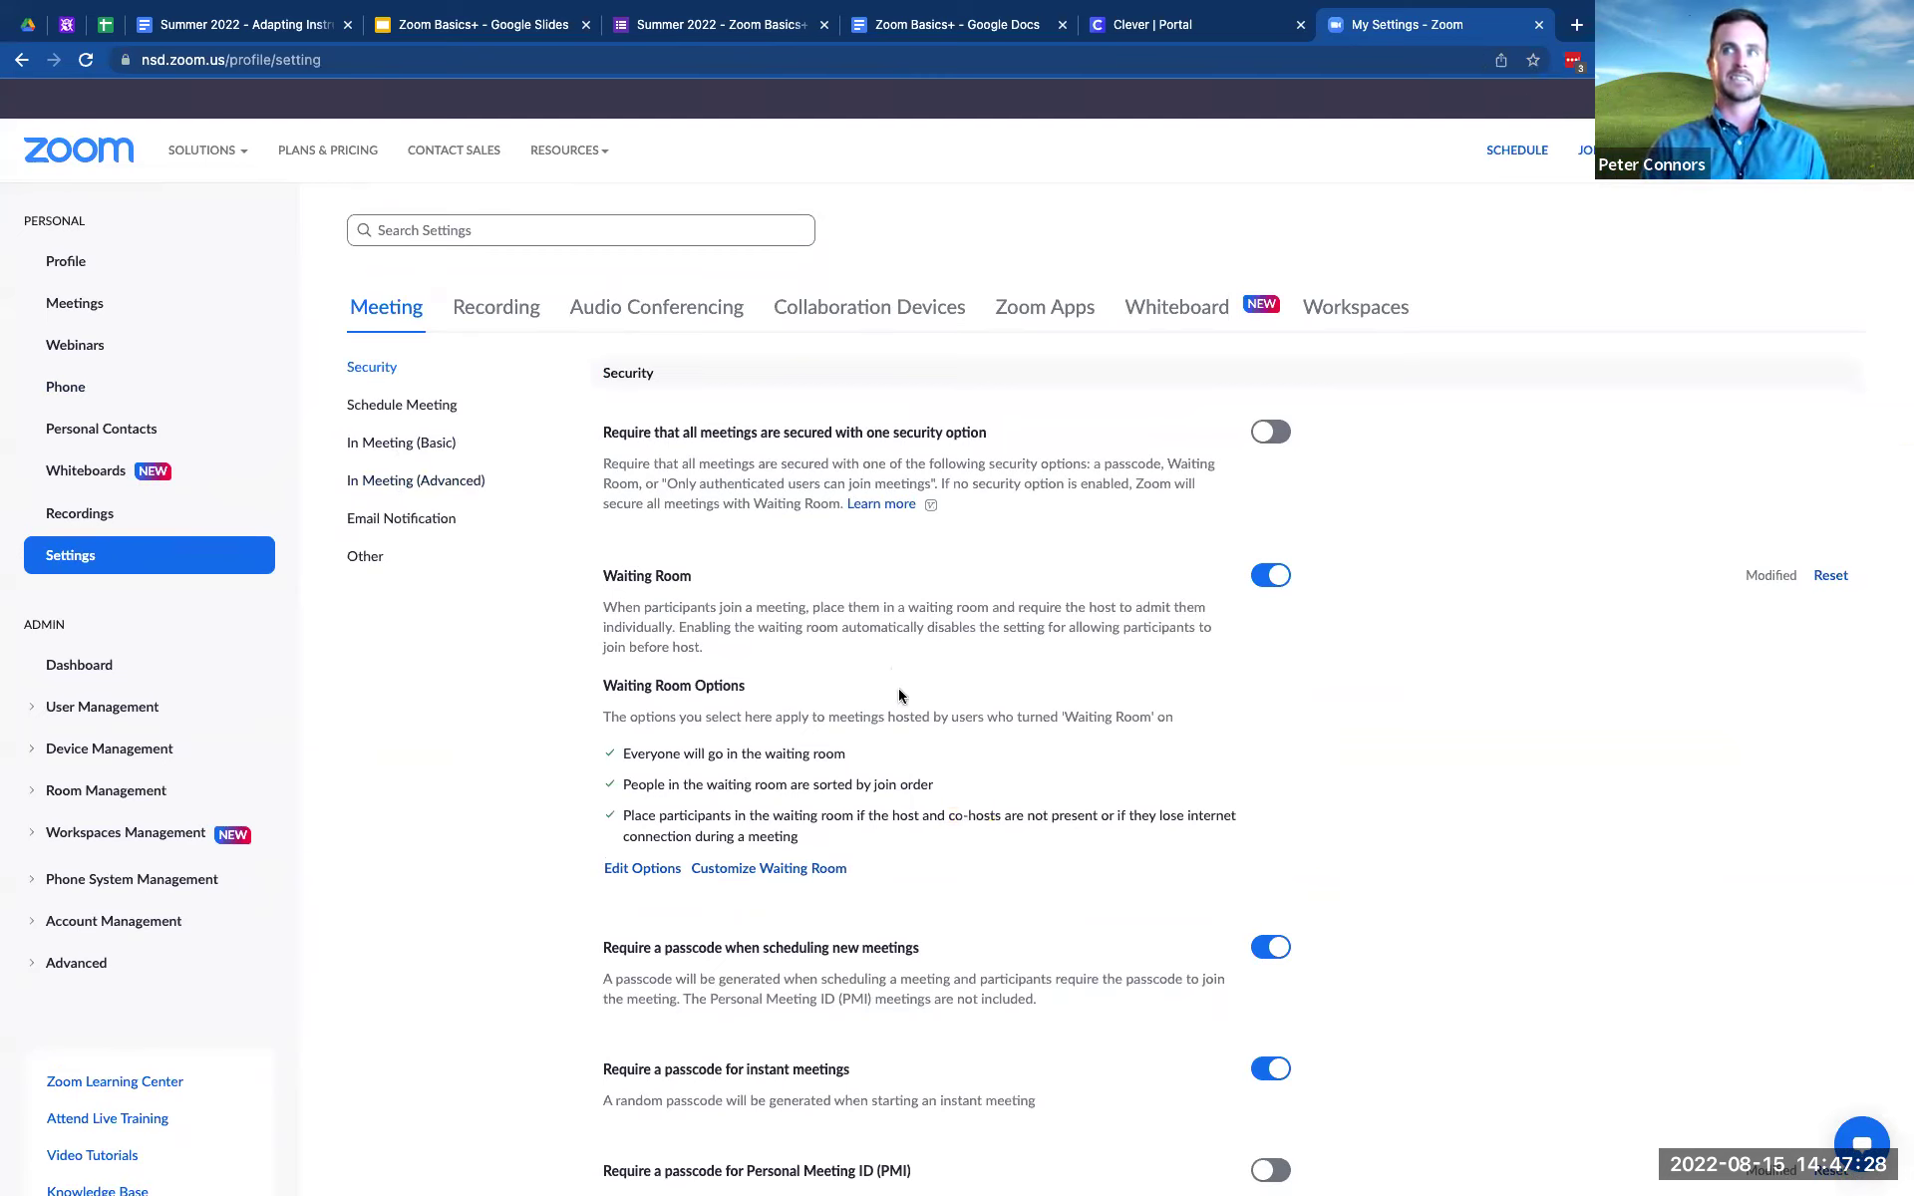
- Locate the Waiting Room setting under Security and highlight its heading
scroll(899, 696, down, 1)
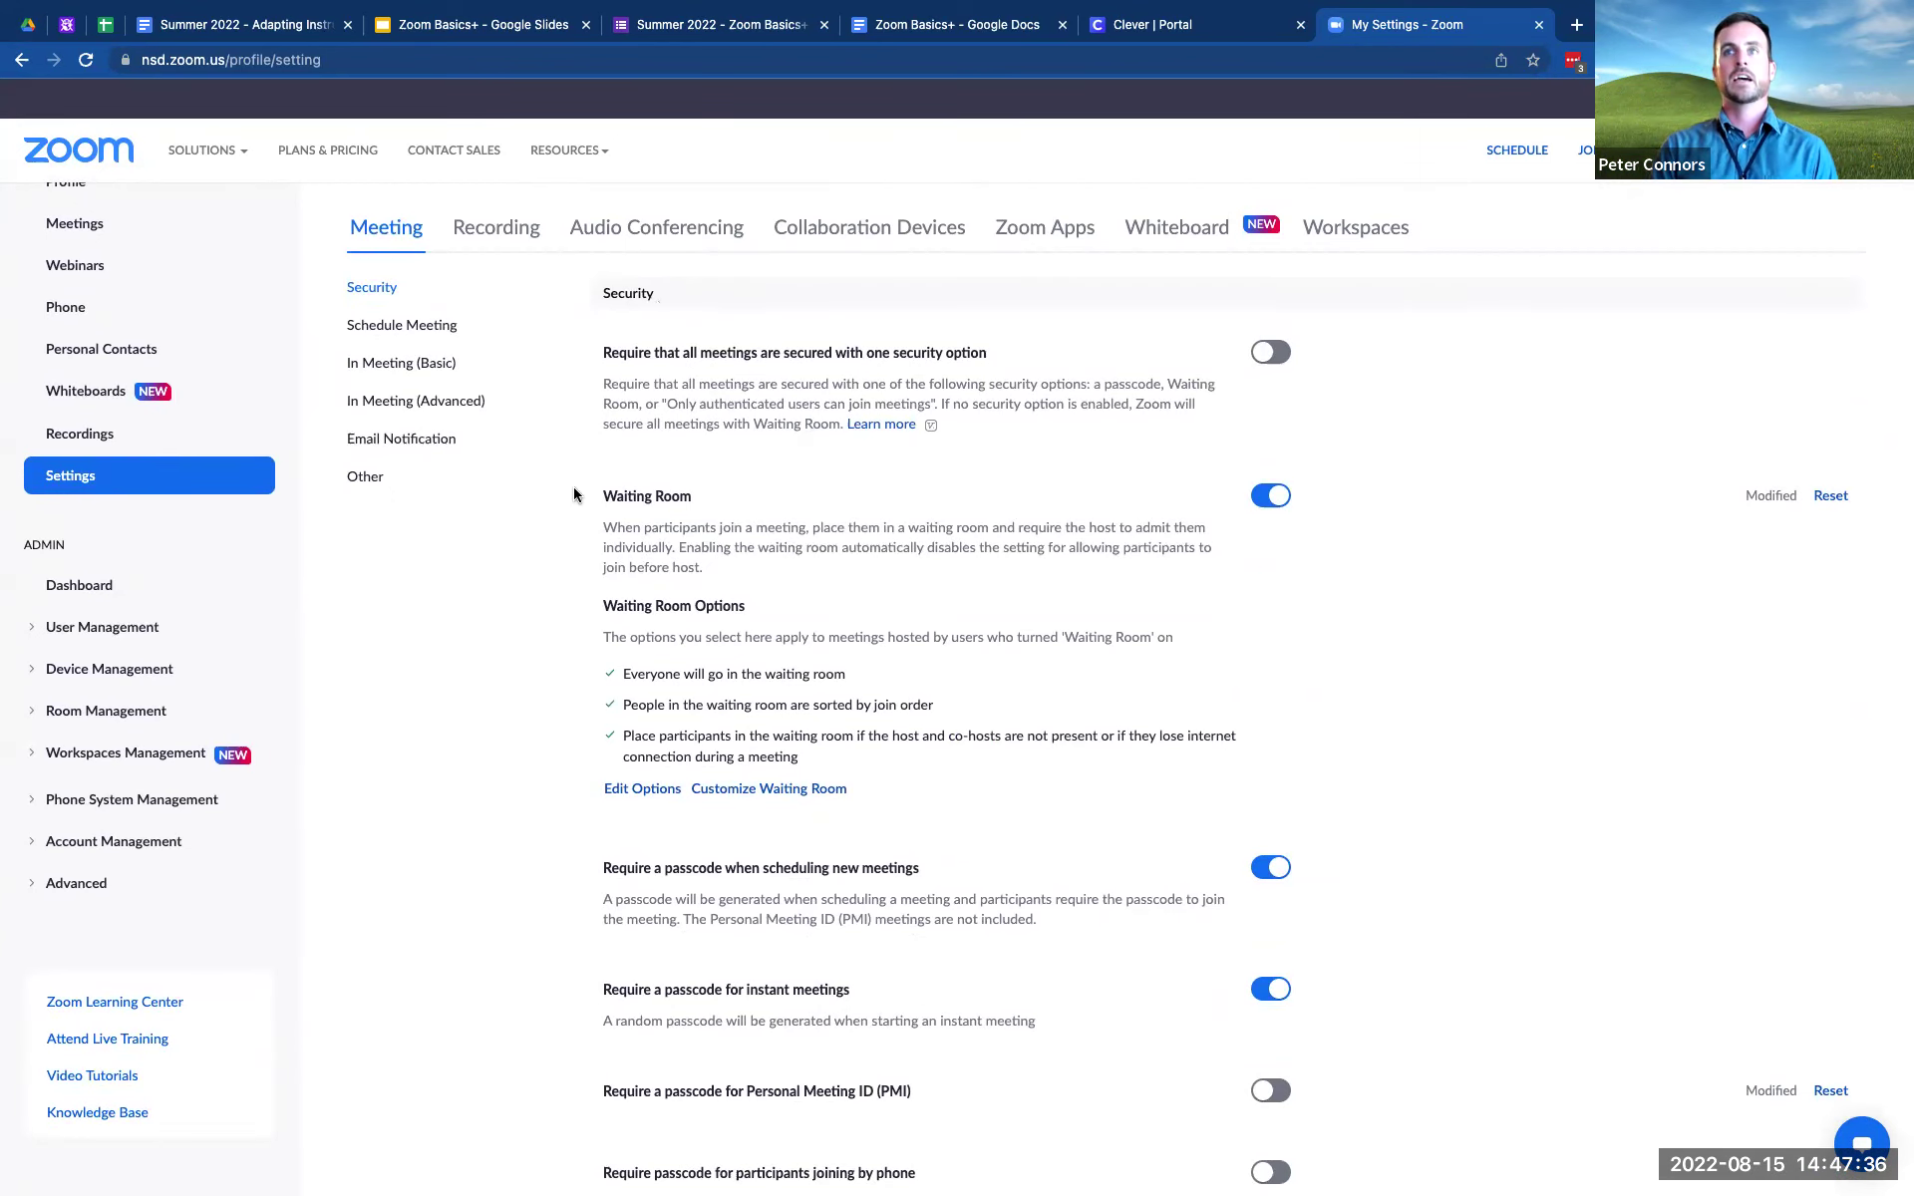
scroll(573, 496, down, 1)
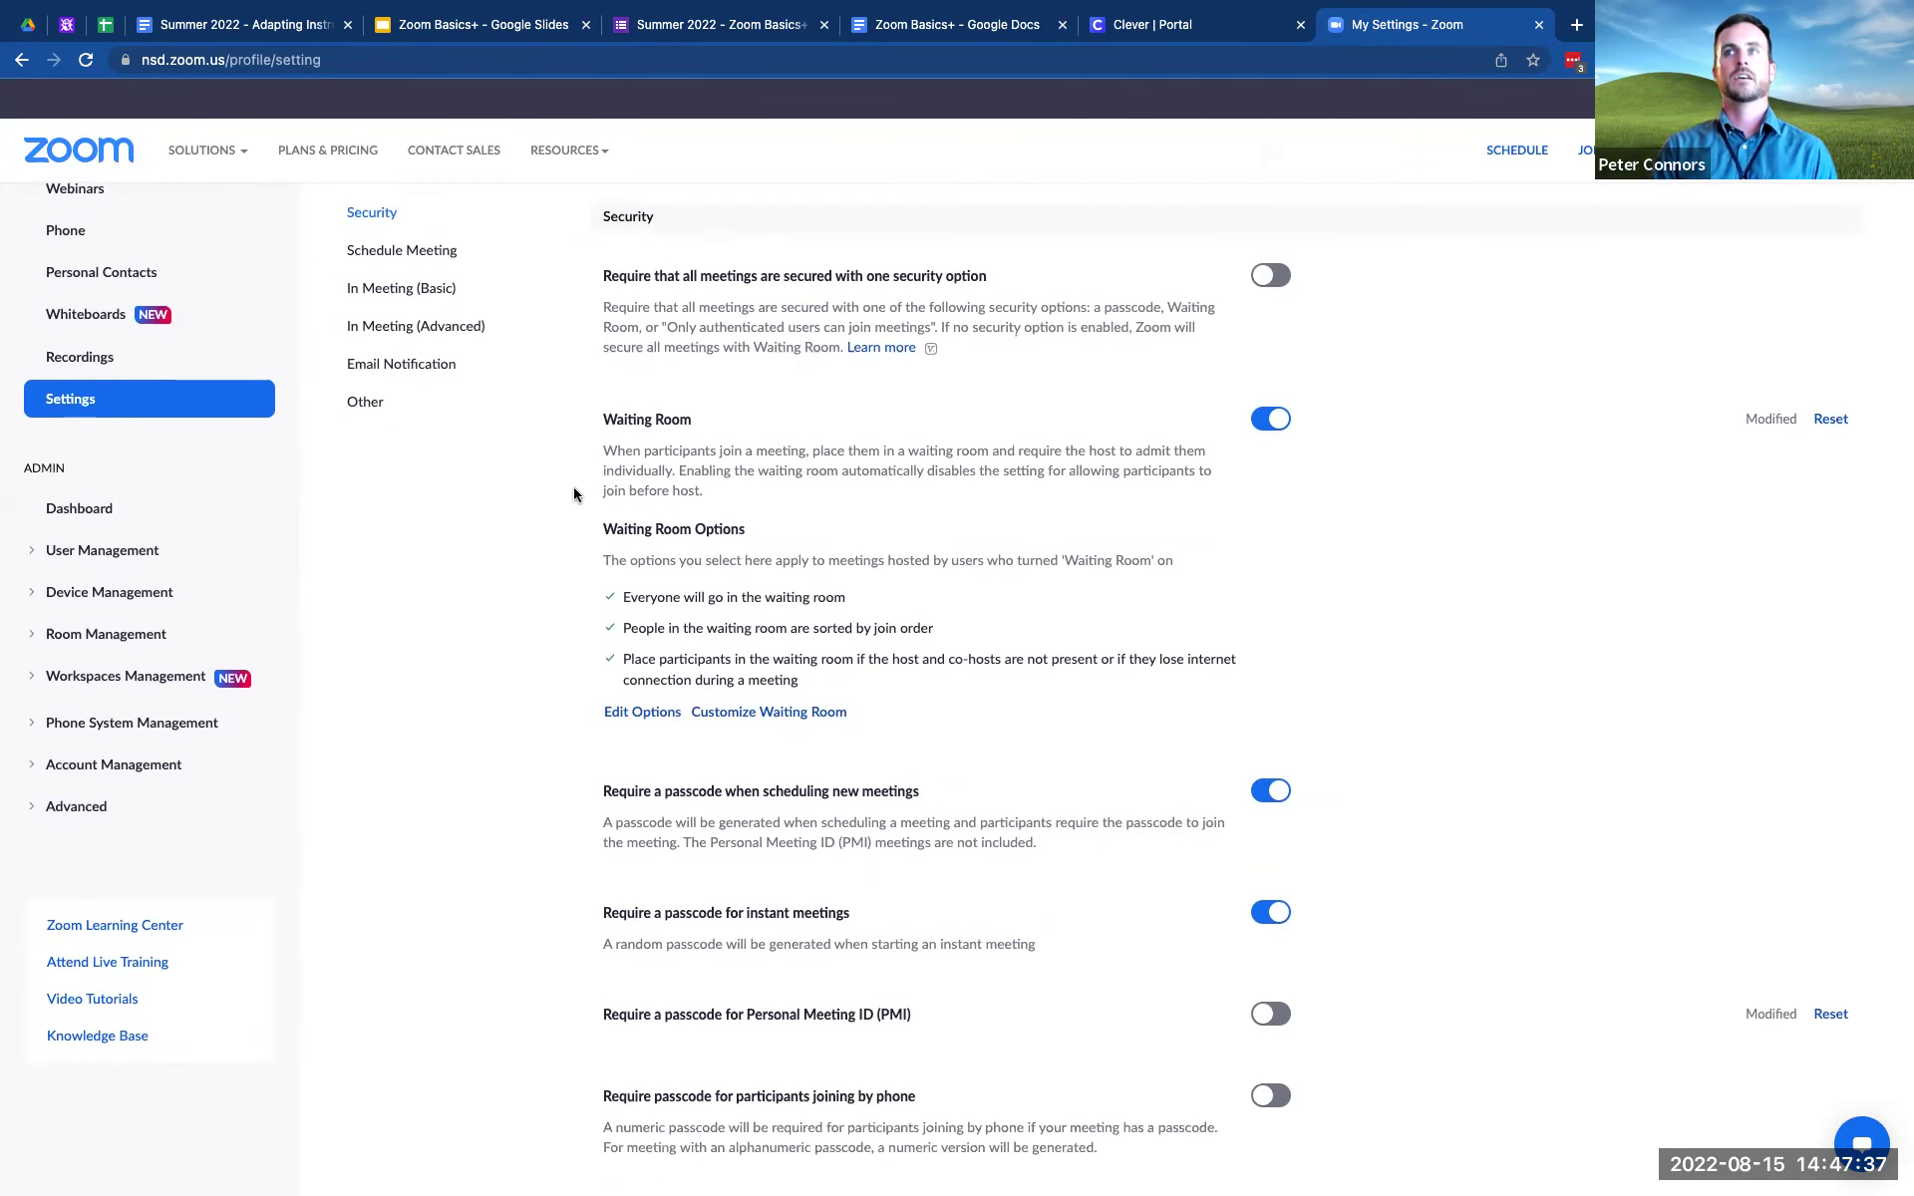
triple_click(640, 420)
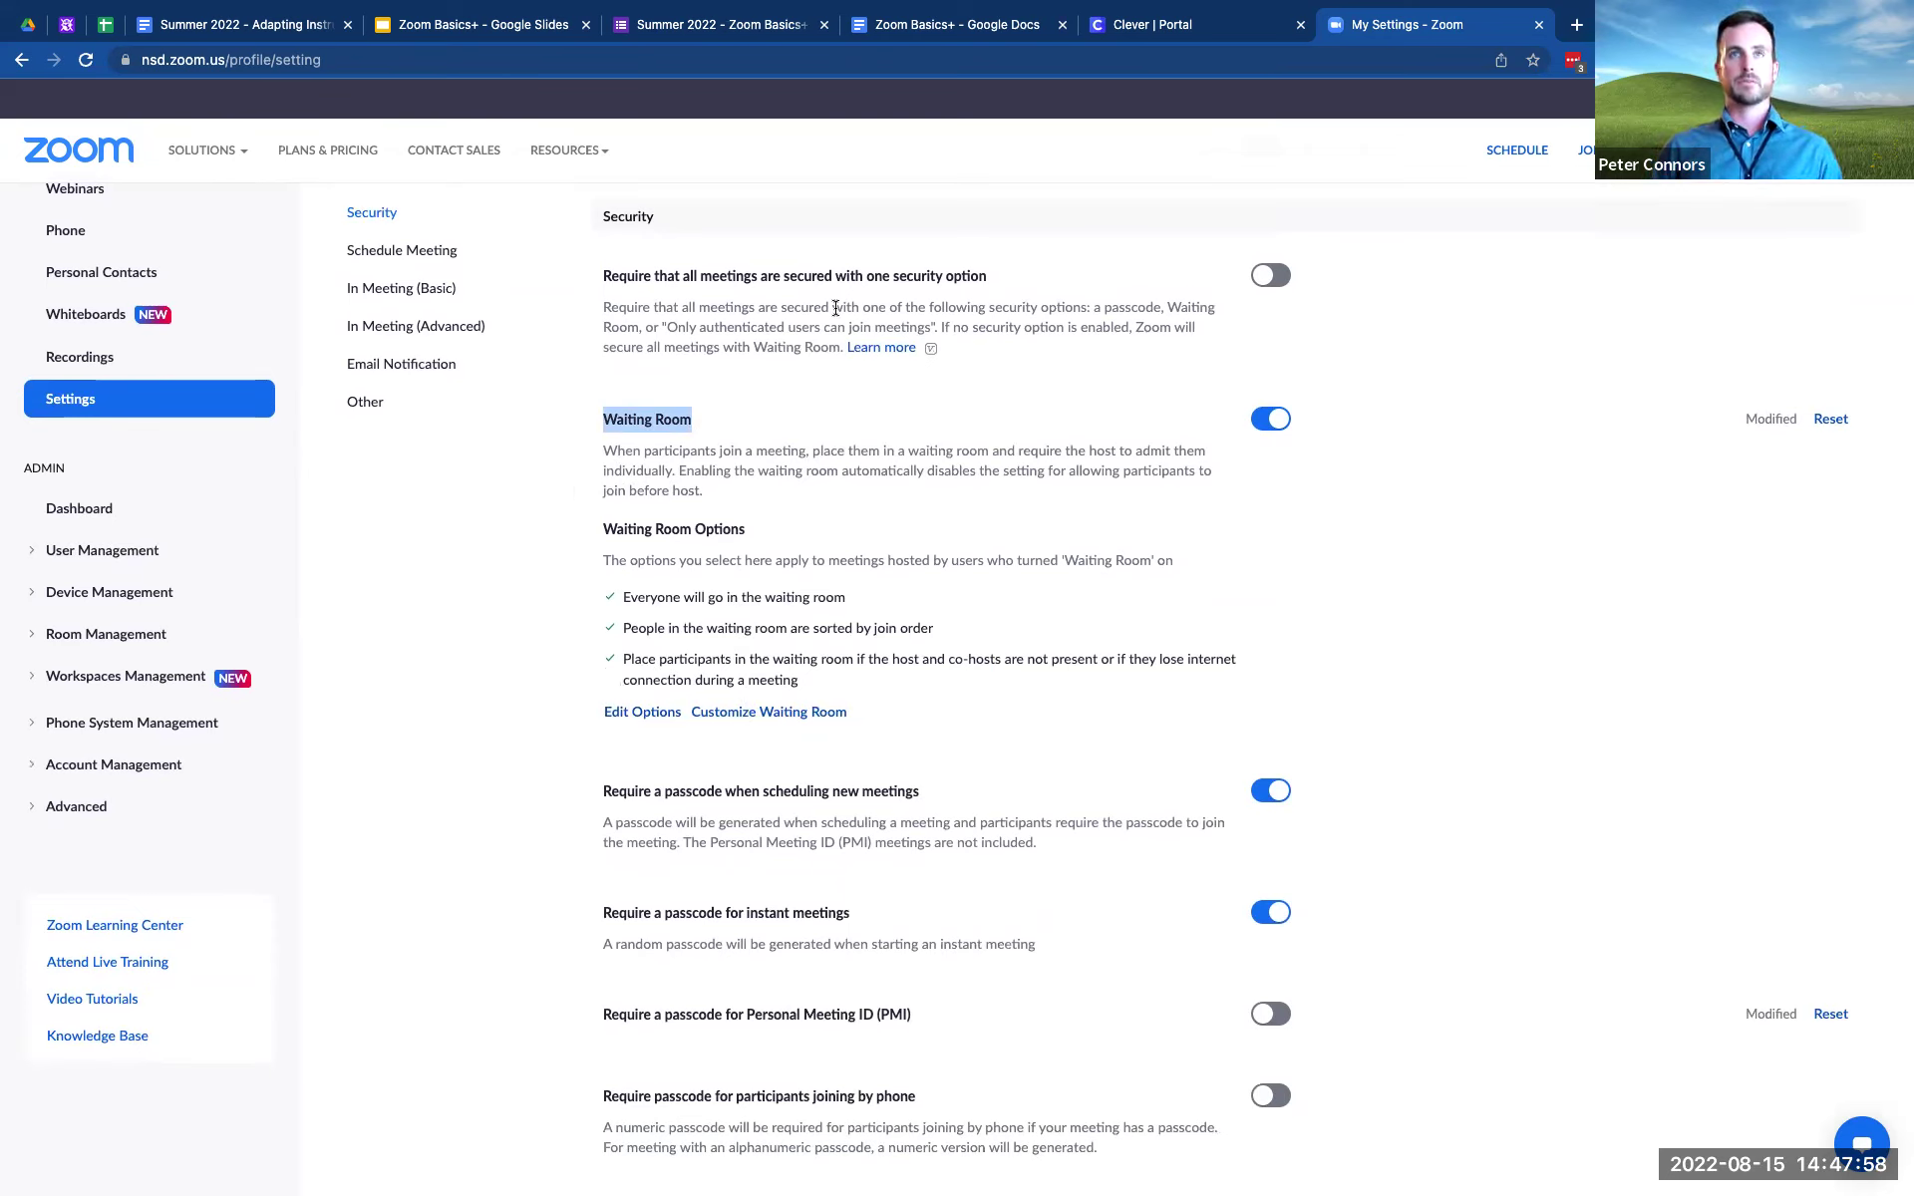
- Open the waiting room customization, compare the default, logo and description, and video previews, and highlight the meeting topic placeholder on the default screen
click(723, 714)
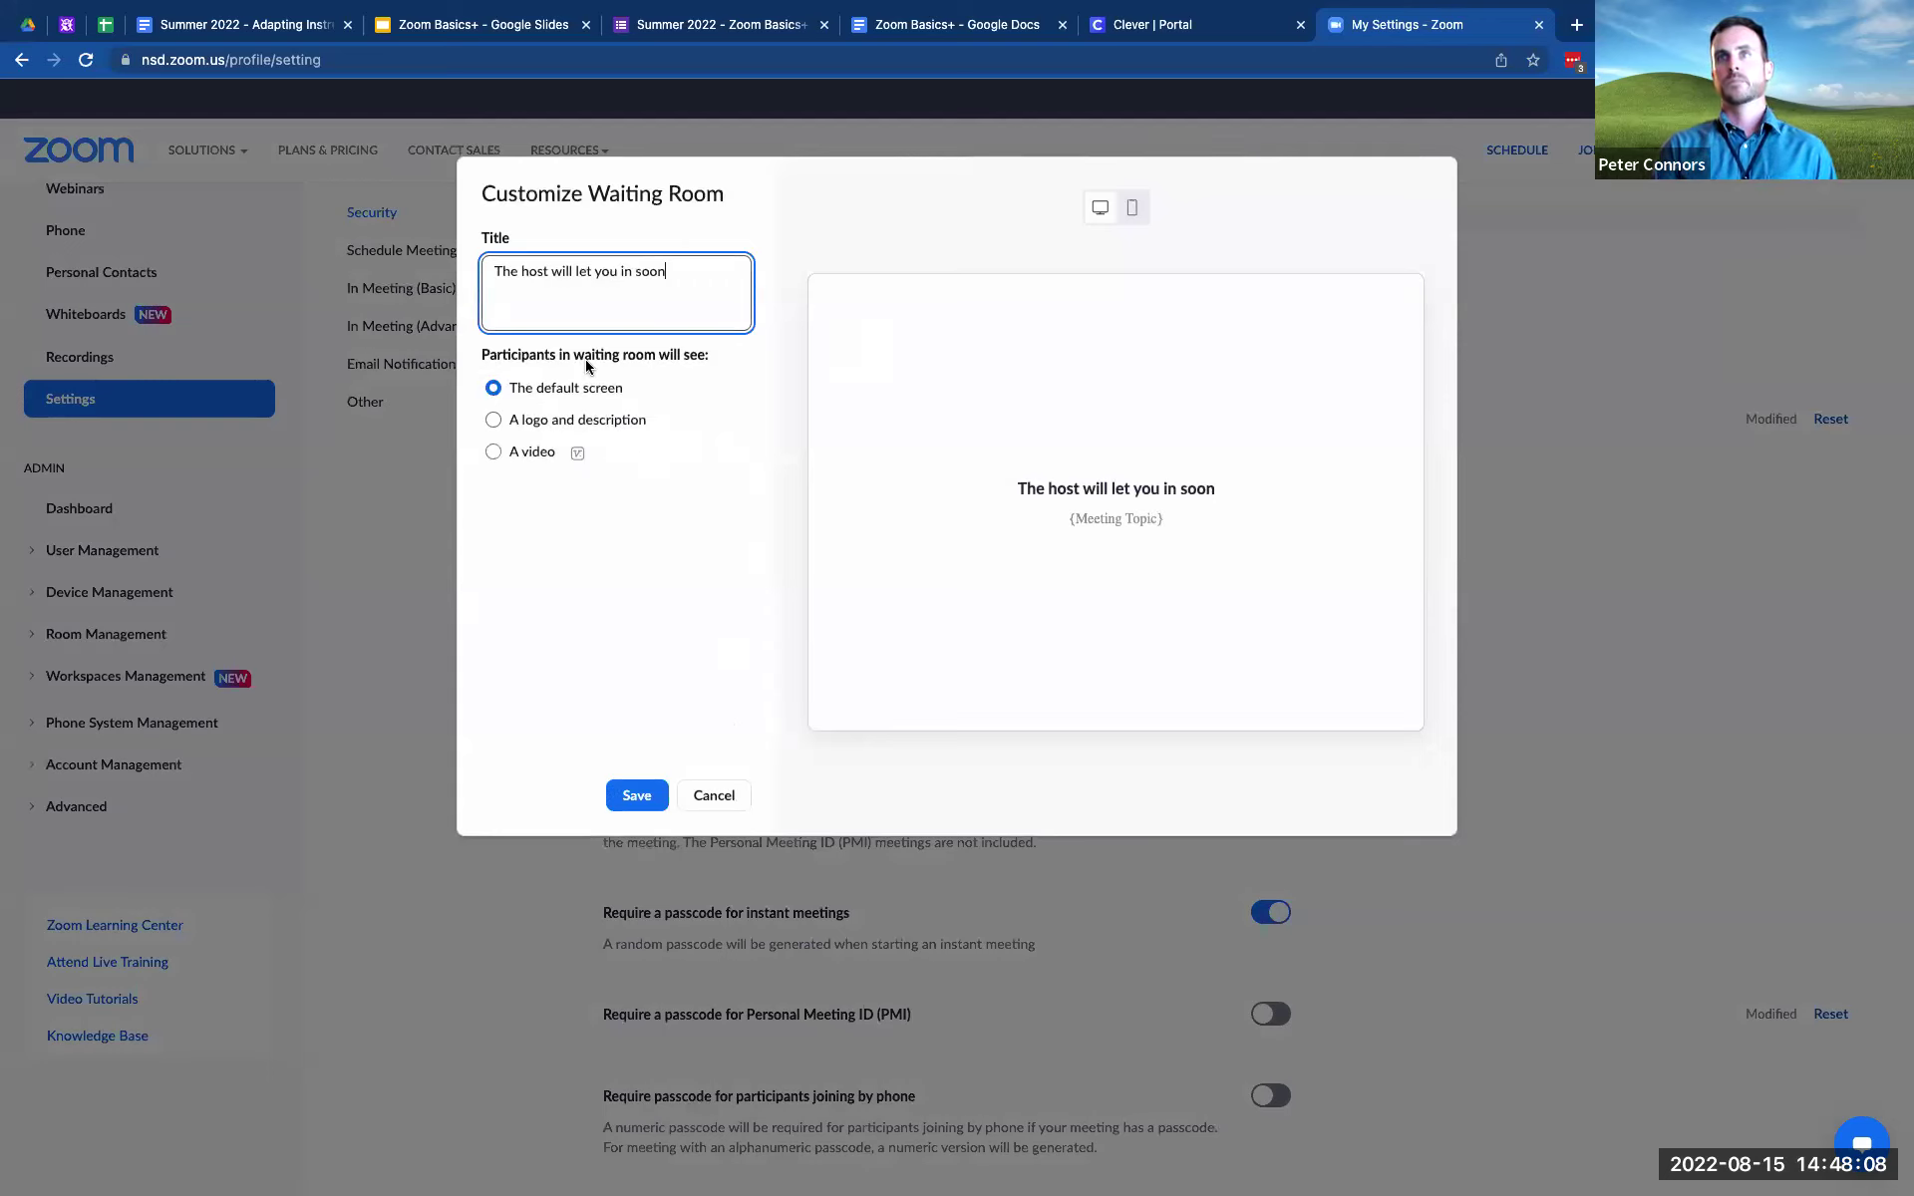
click(525, 420)
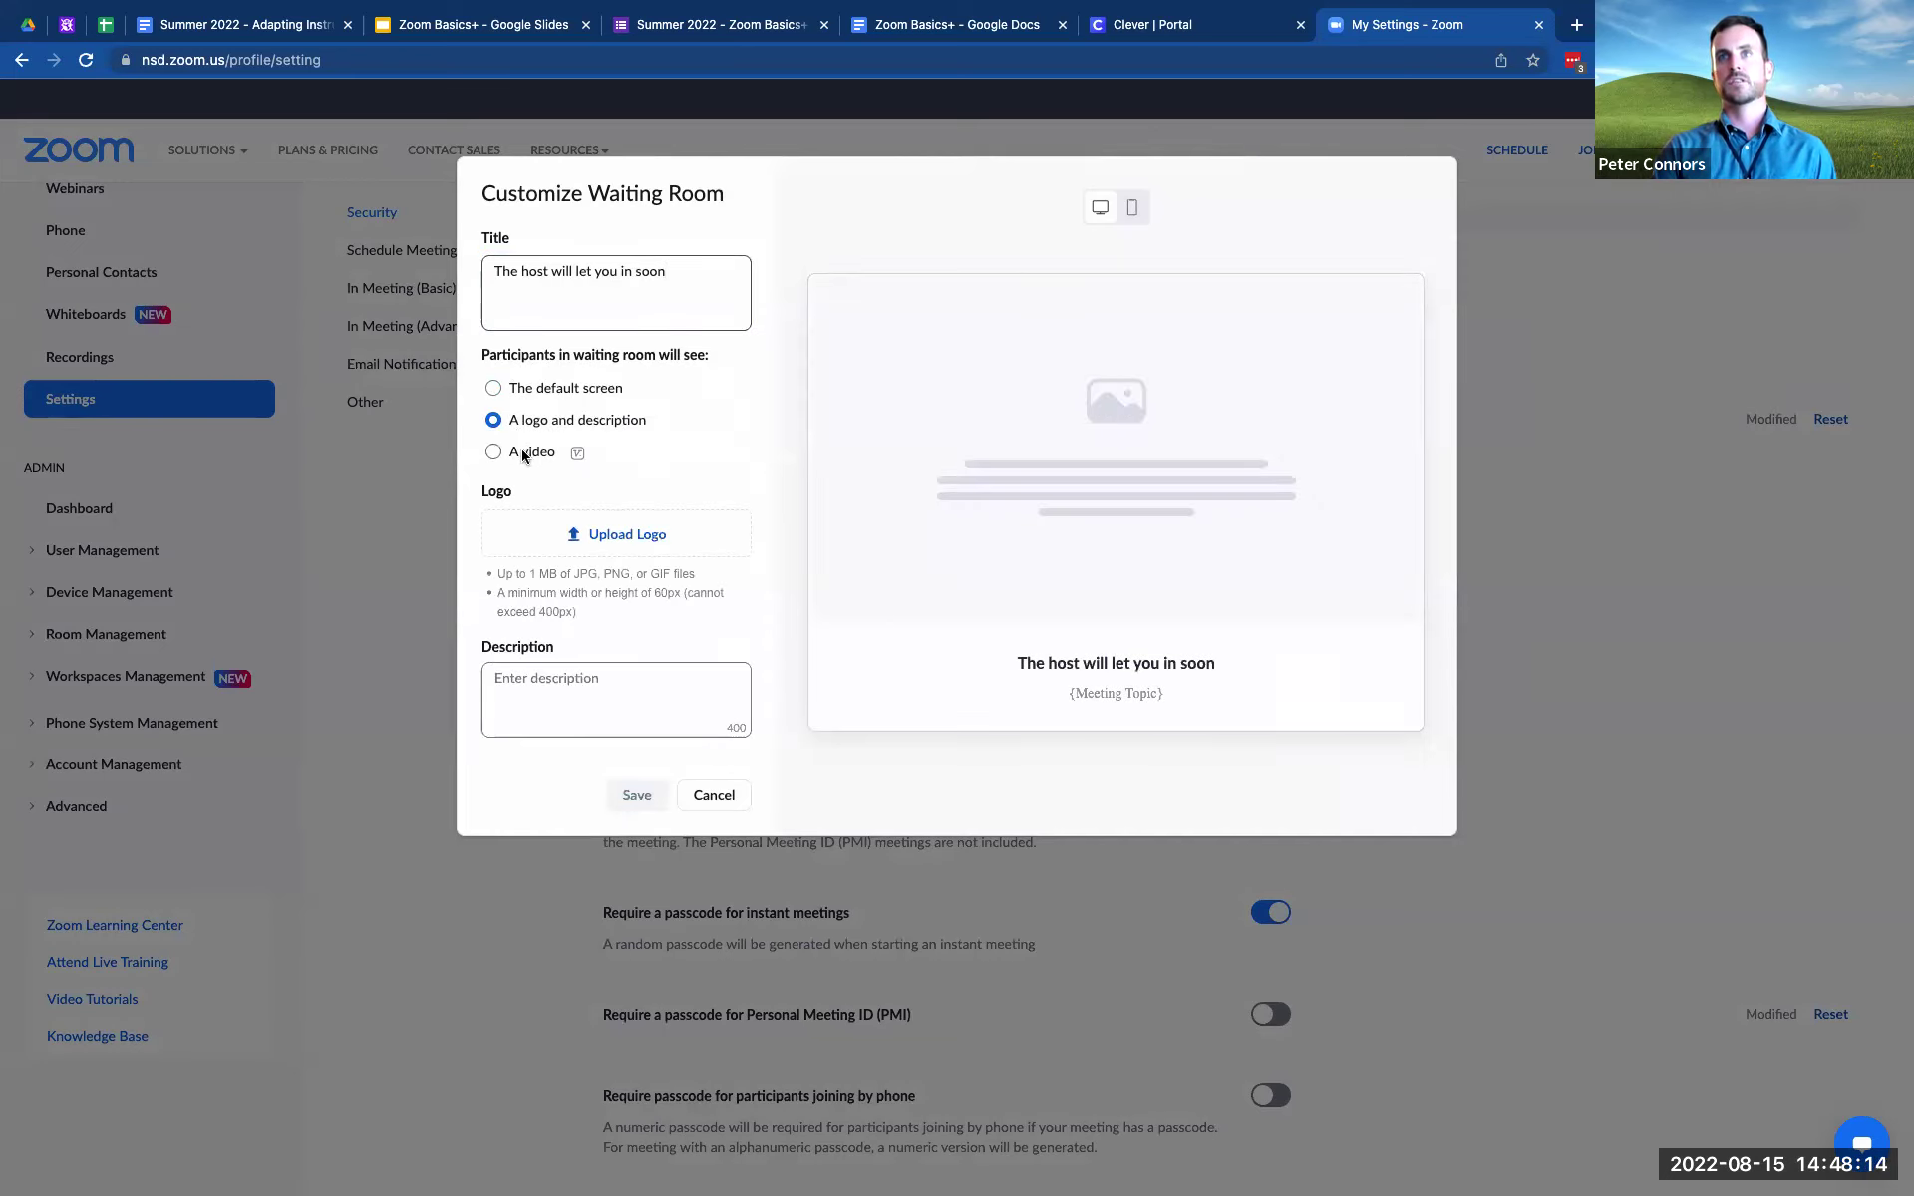
click(523, 453)
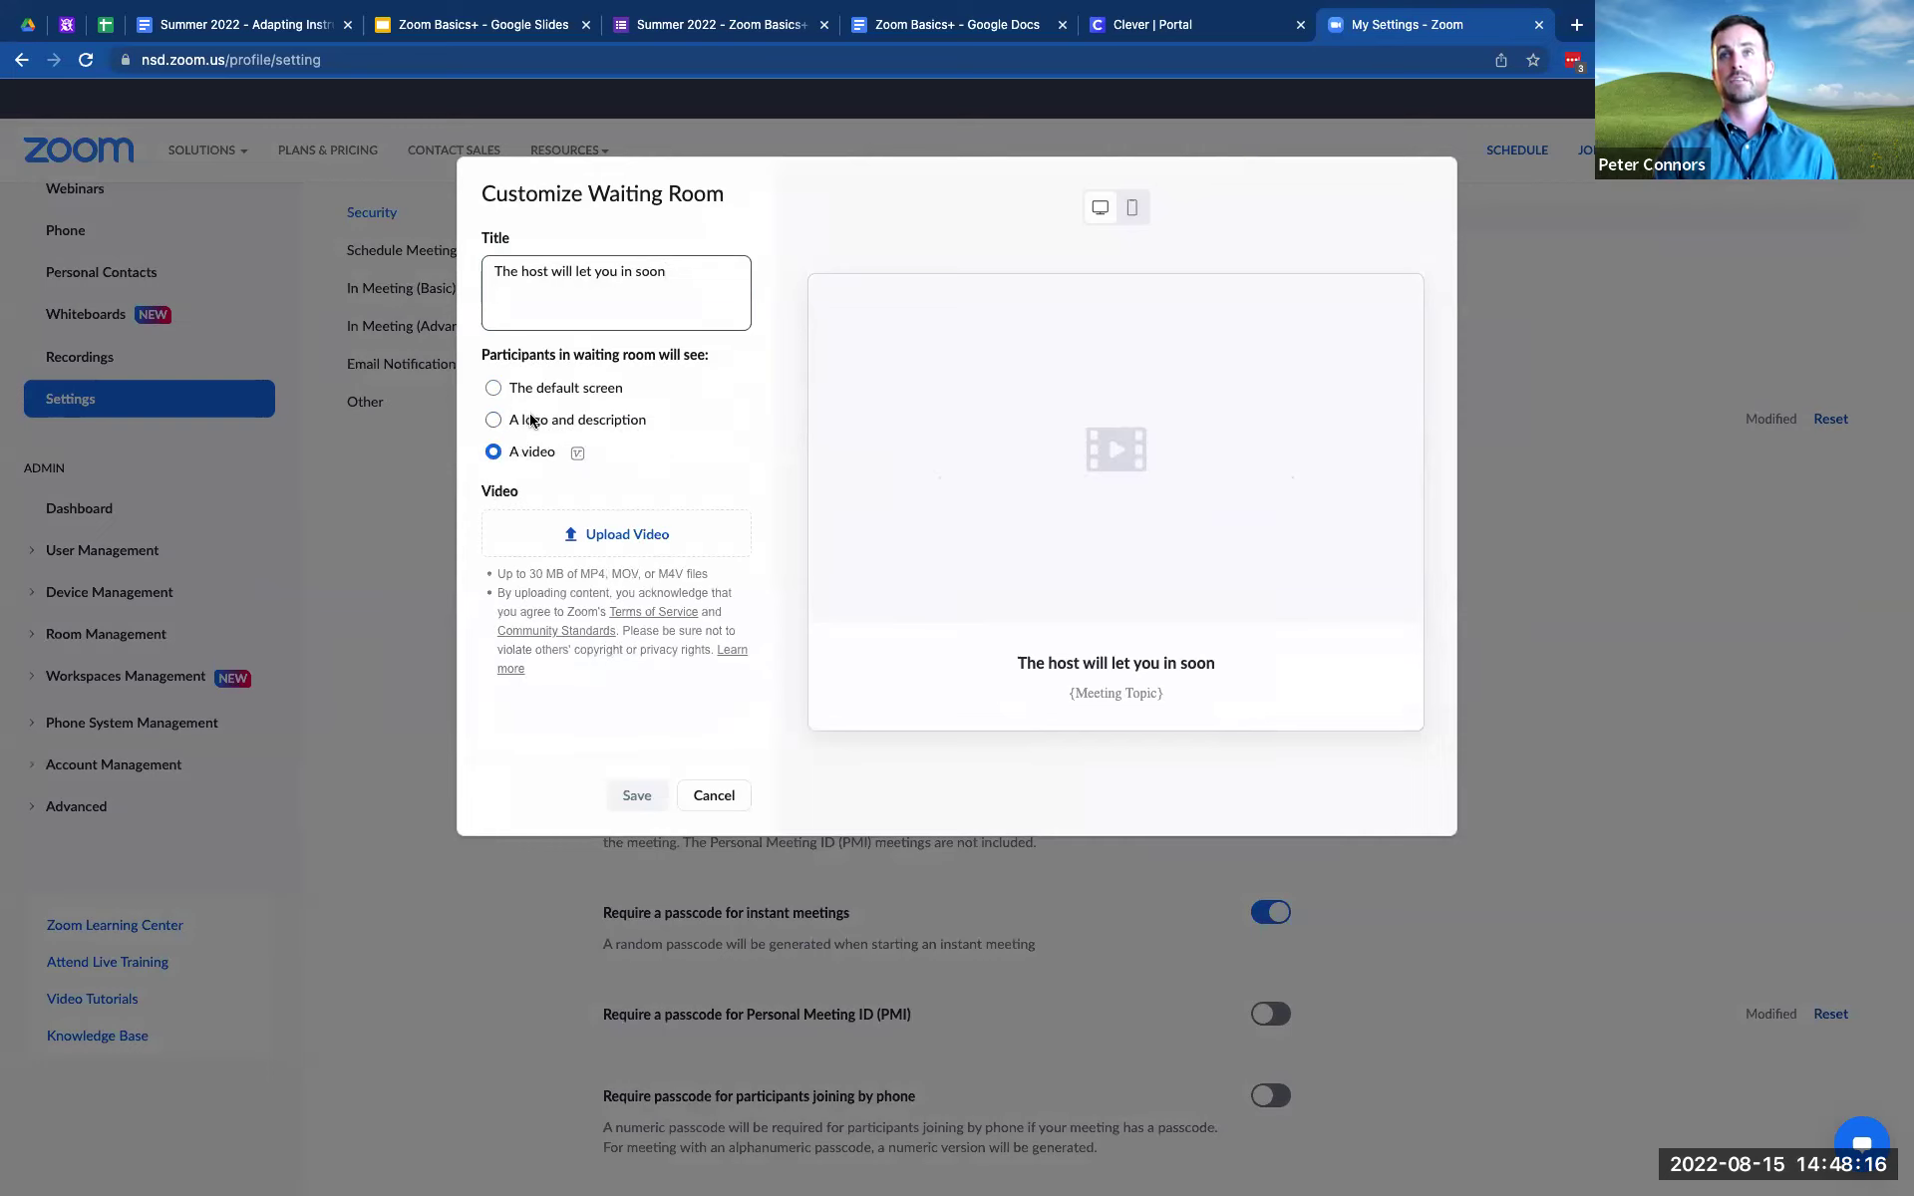
click(508, 389)
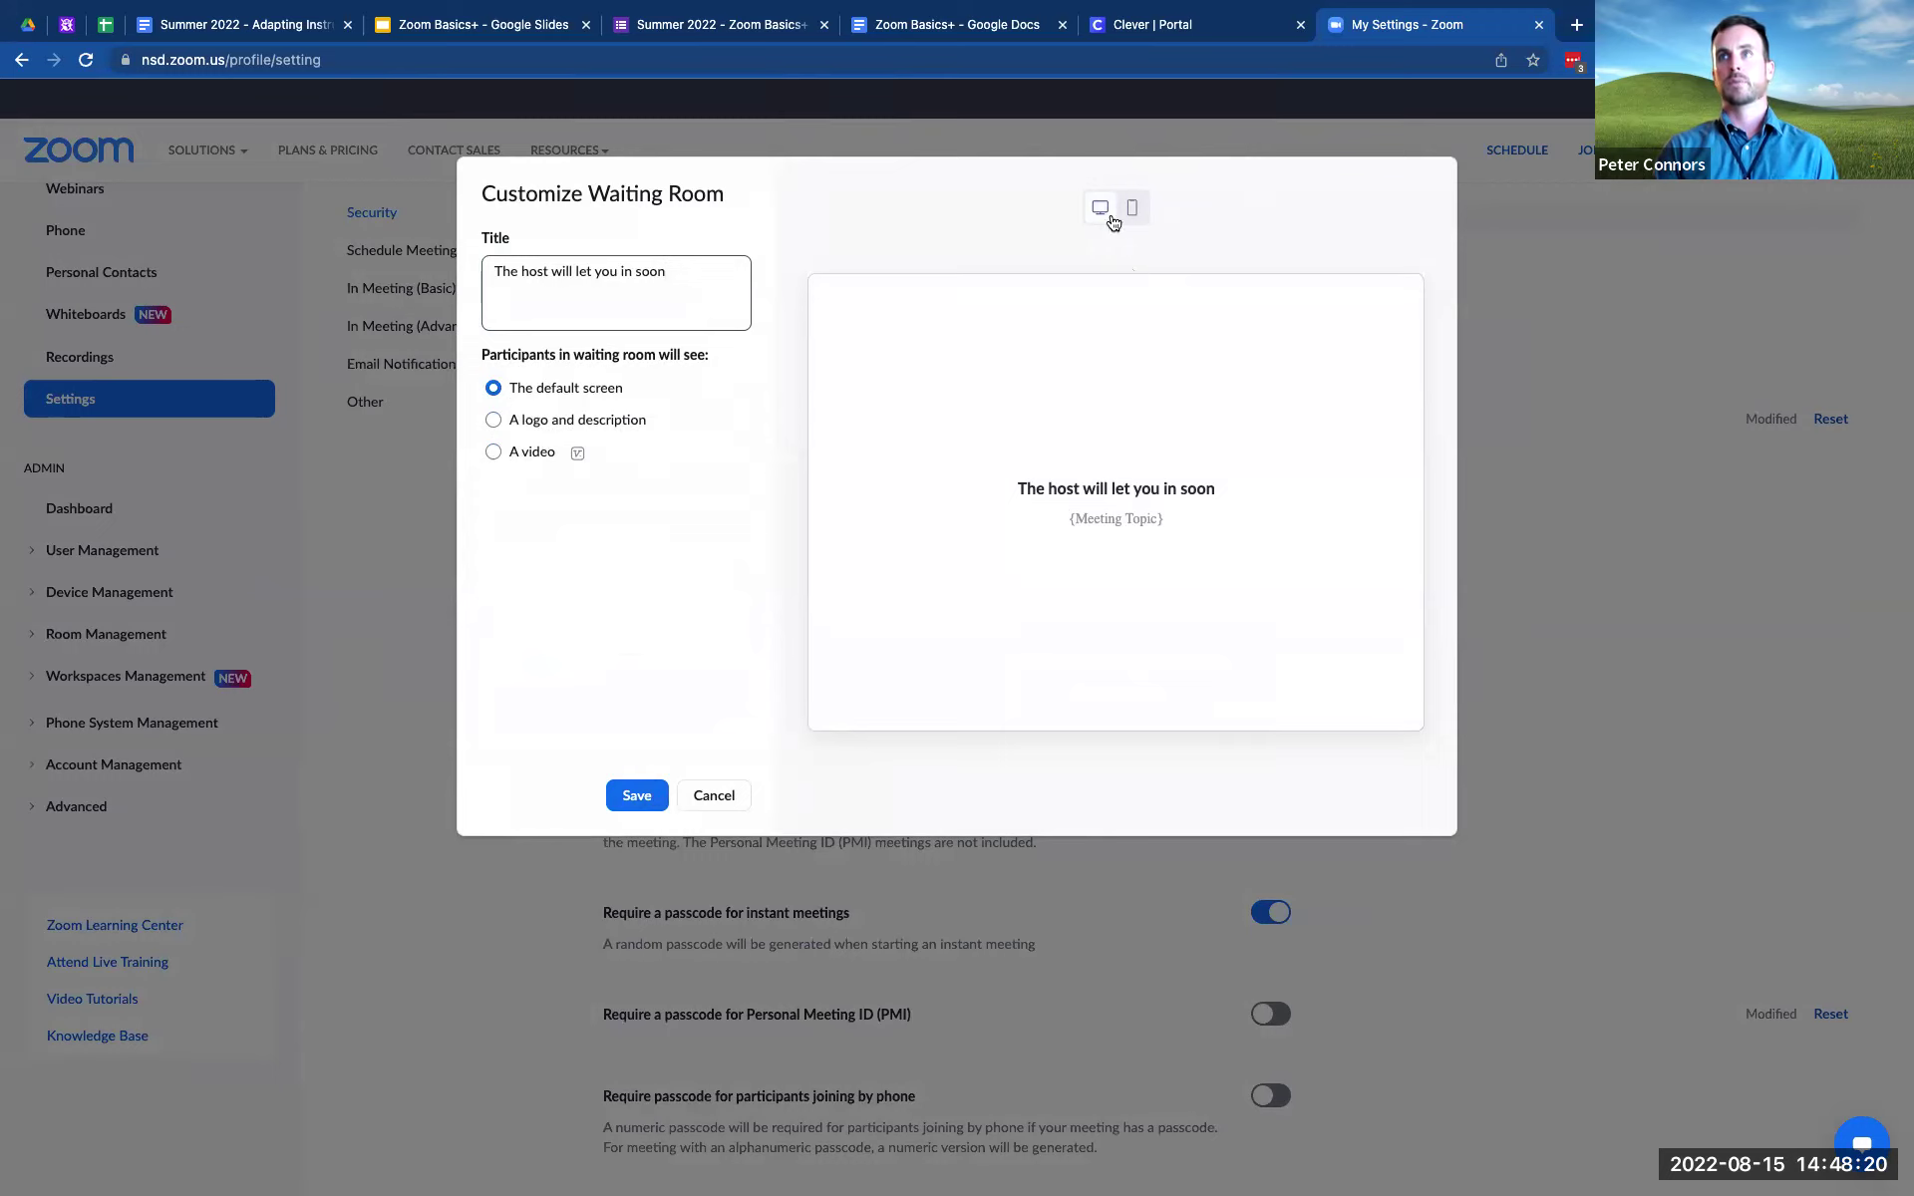
click(547, 425)
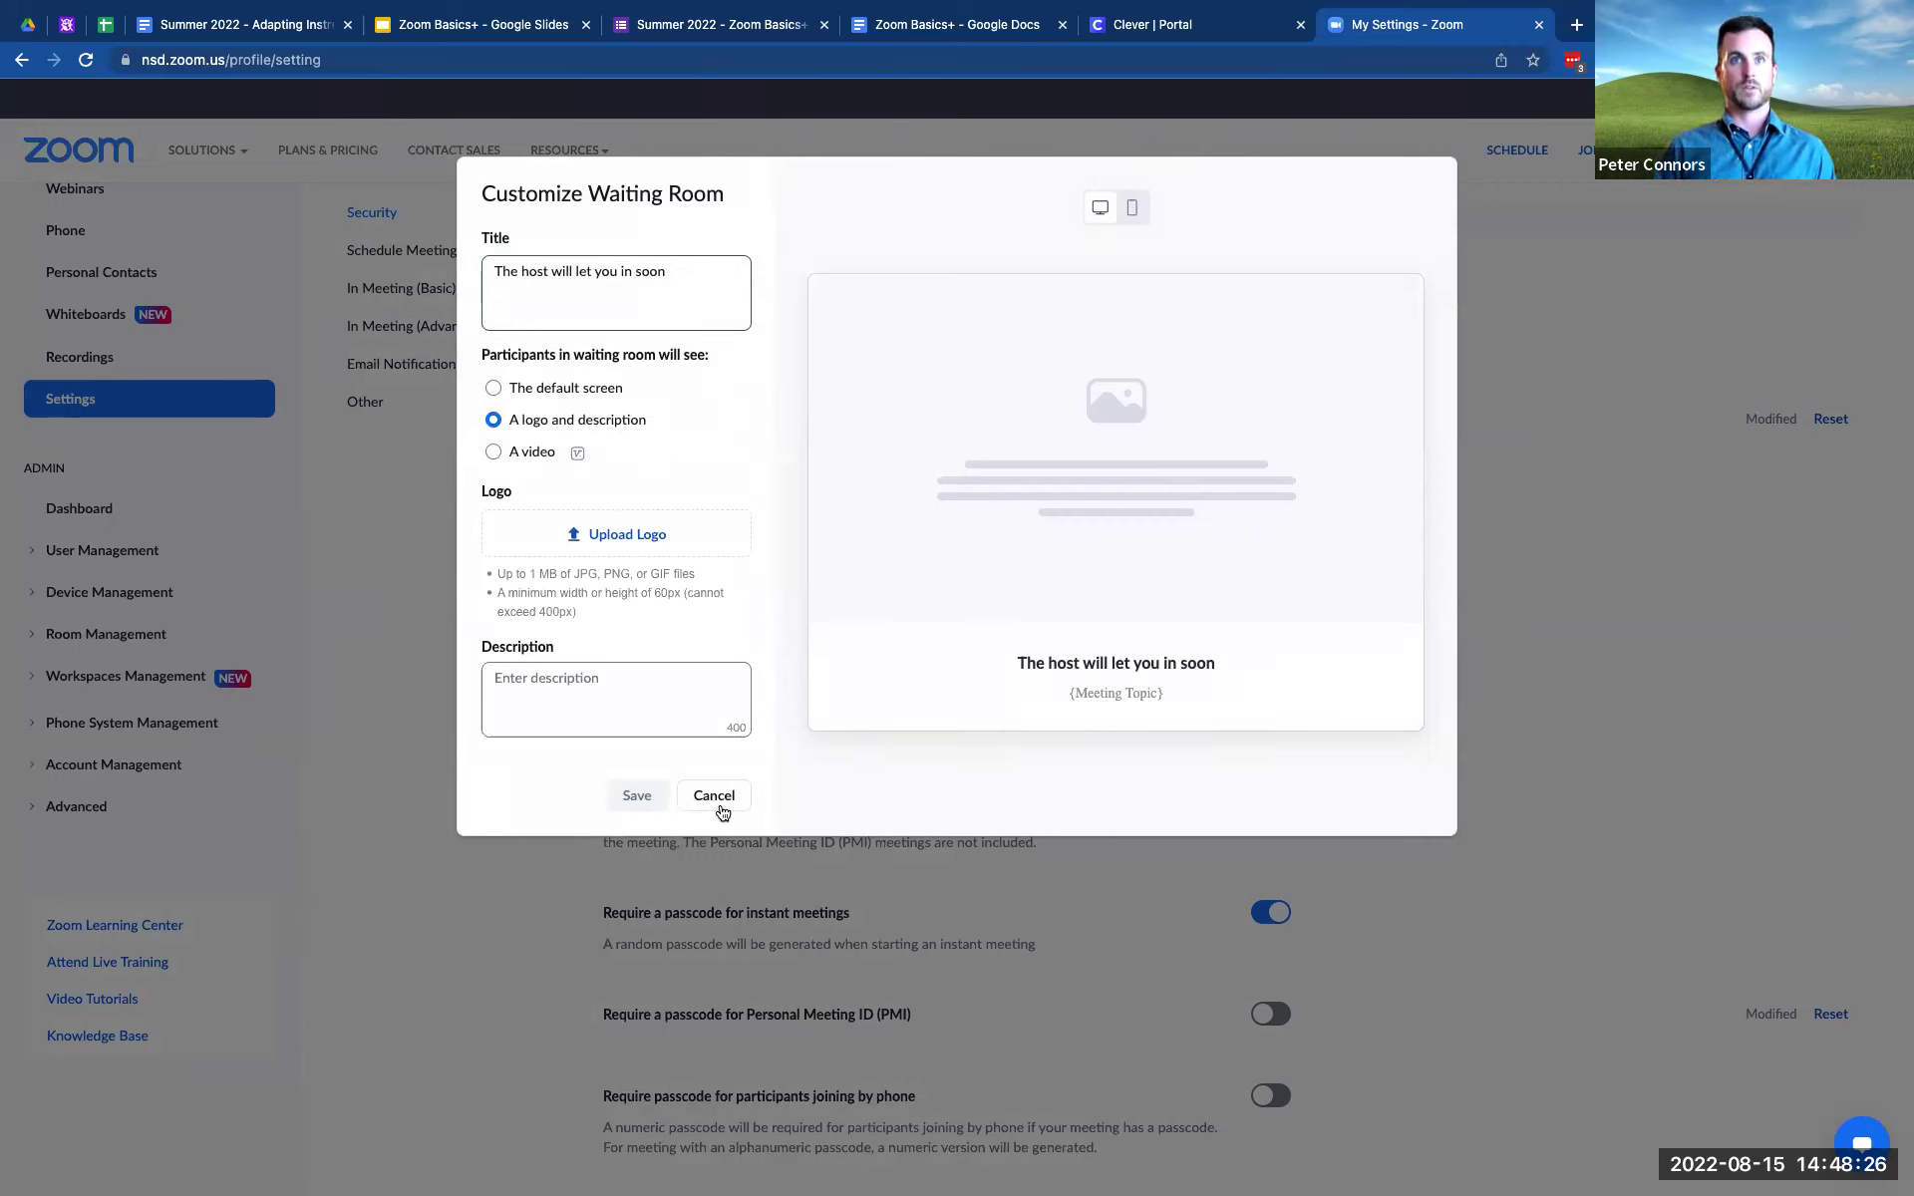
click(562, 389)
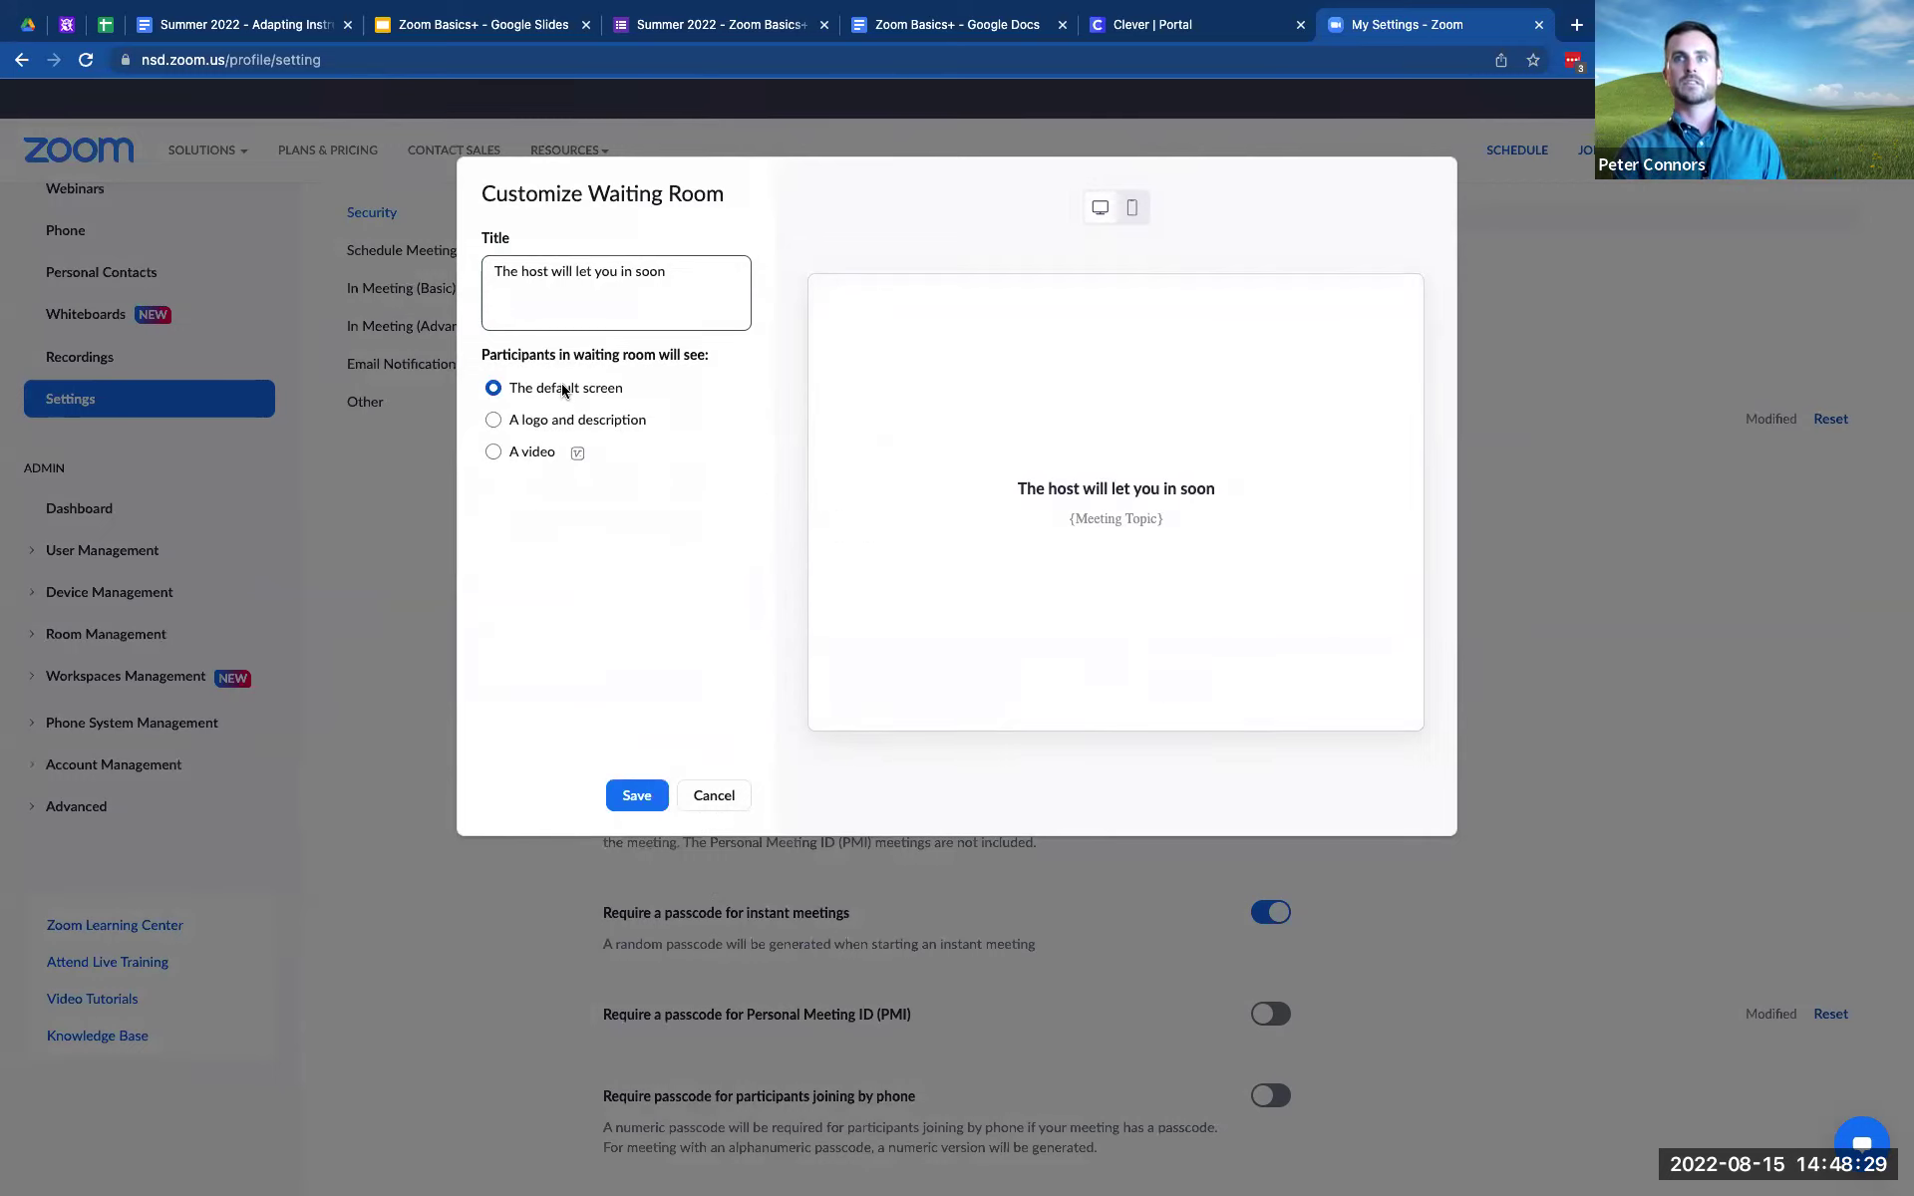
triple_click(1093, 514)
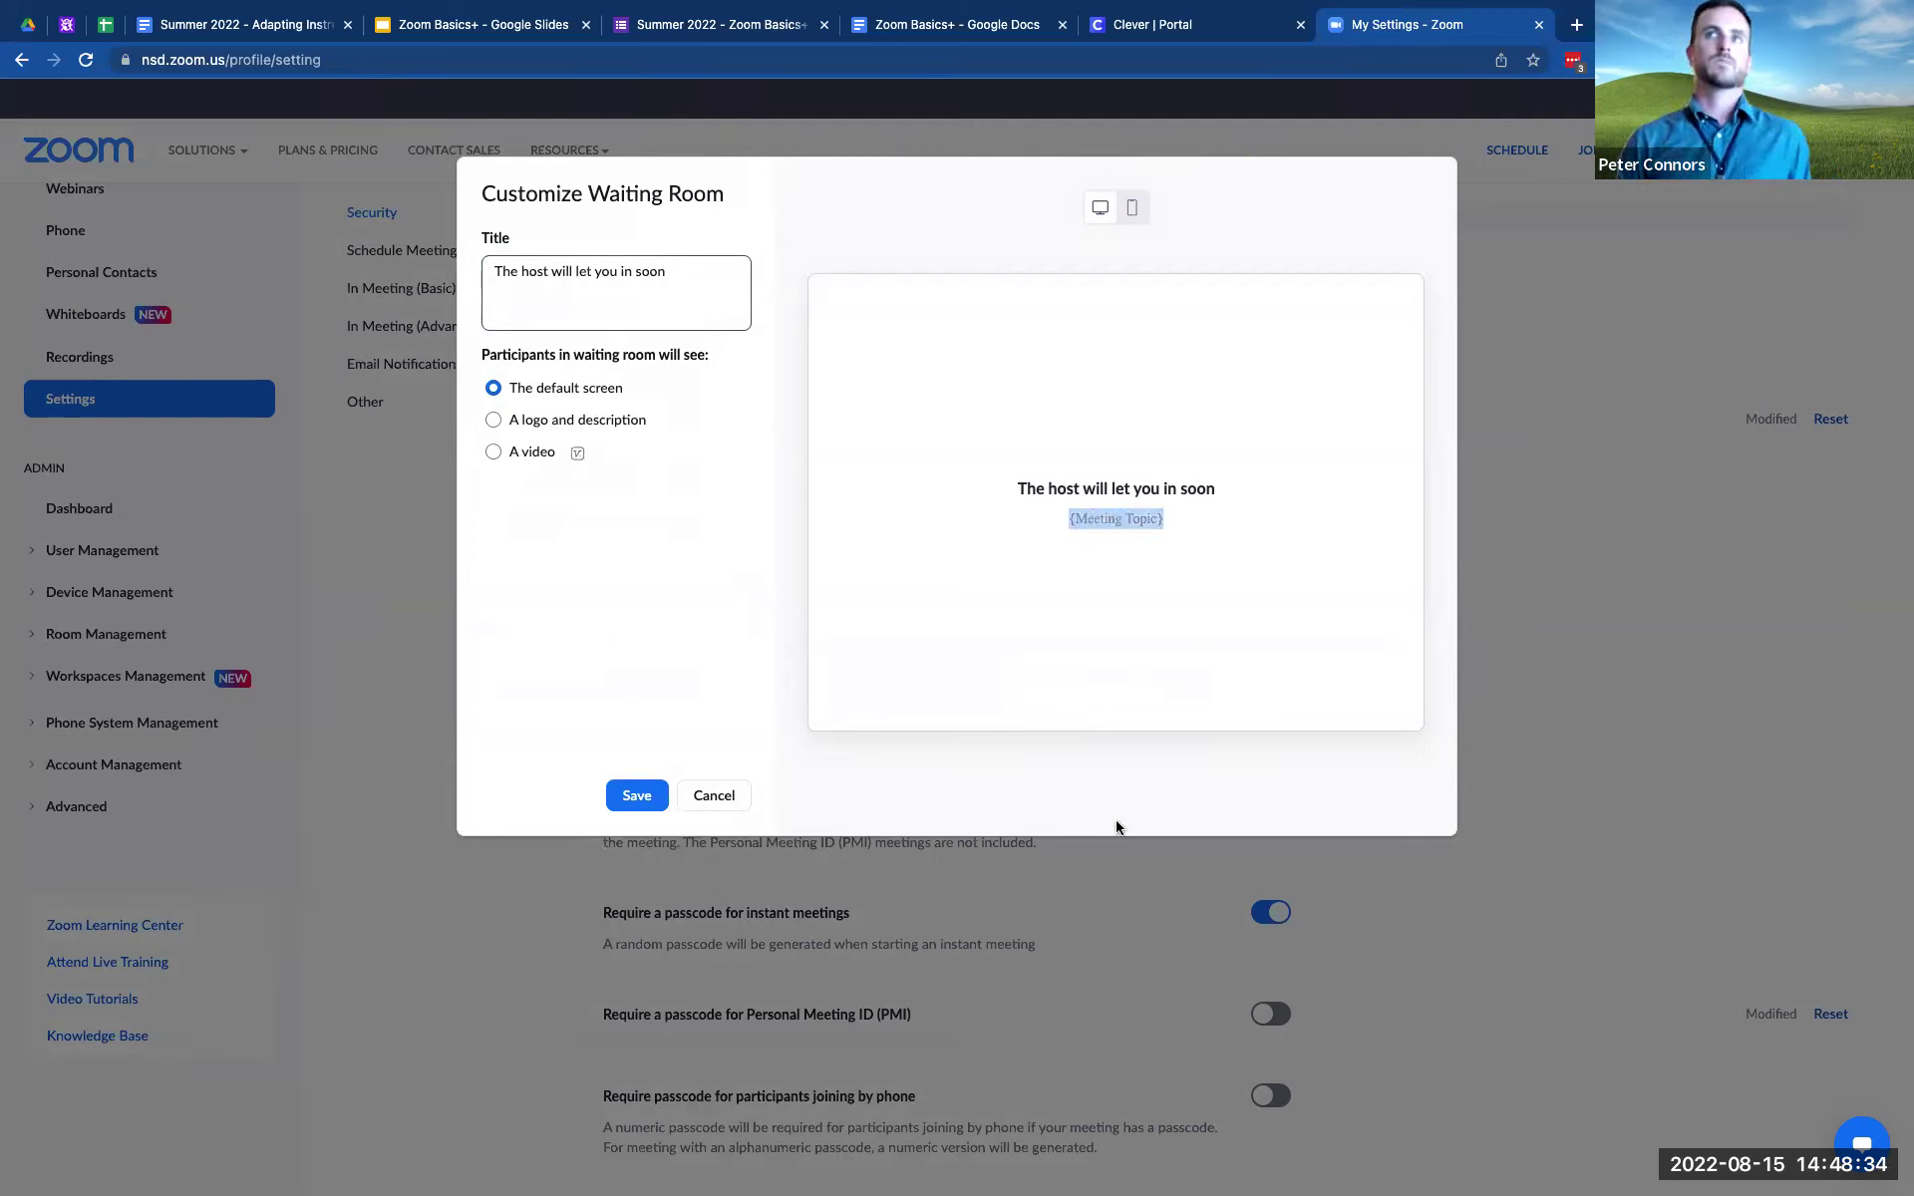
- Review the logo upload and description fields for the waiting room, and cancel the customization without saving
click(592, 420)
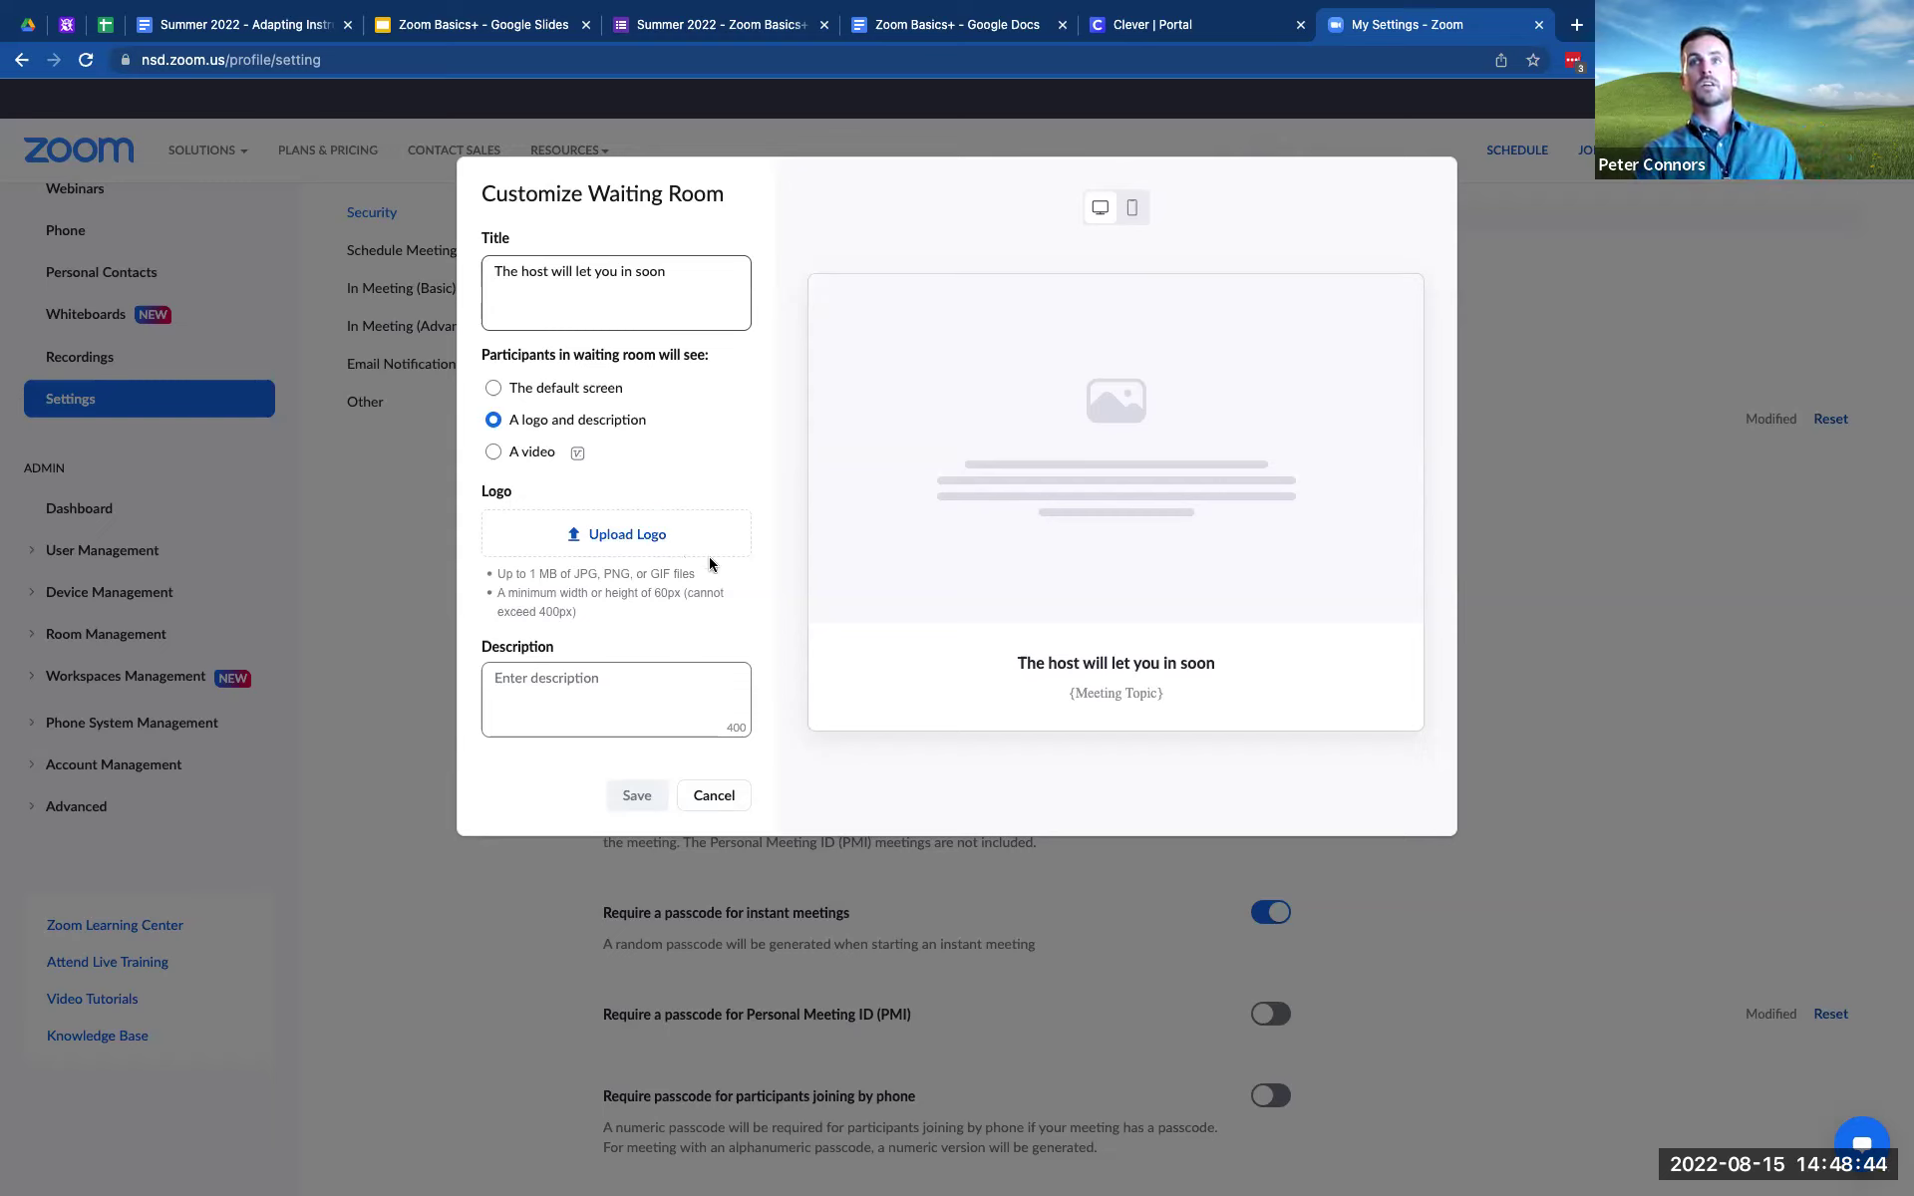
click(586, 689)
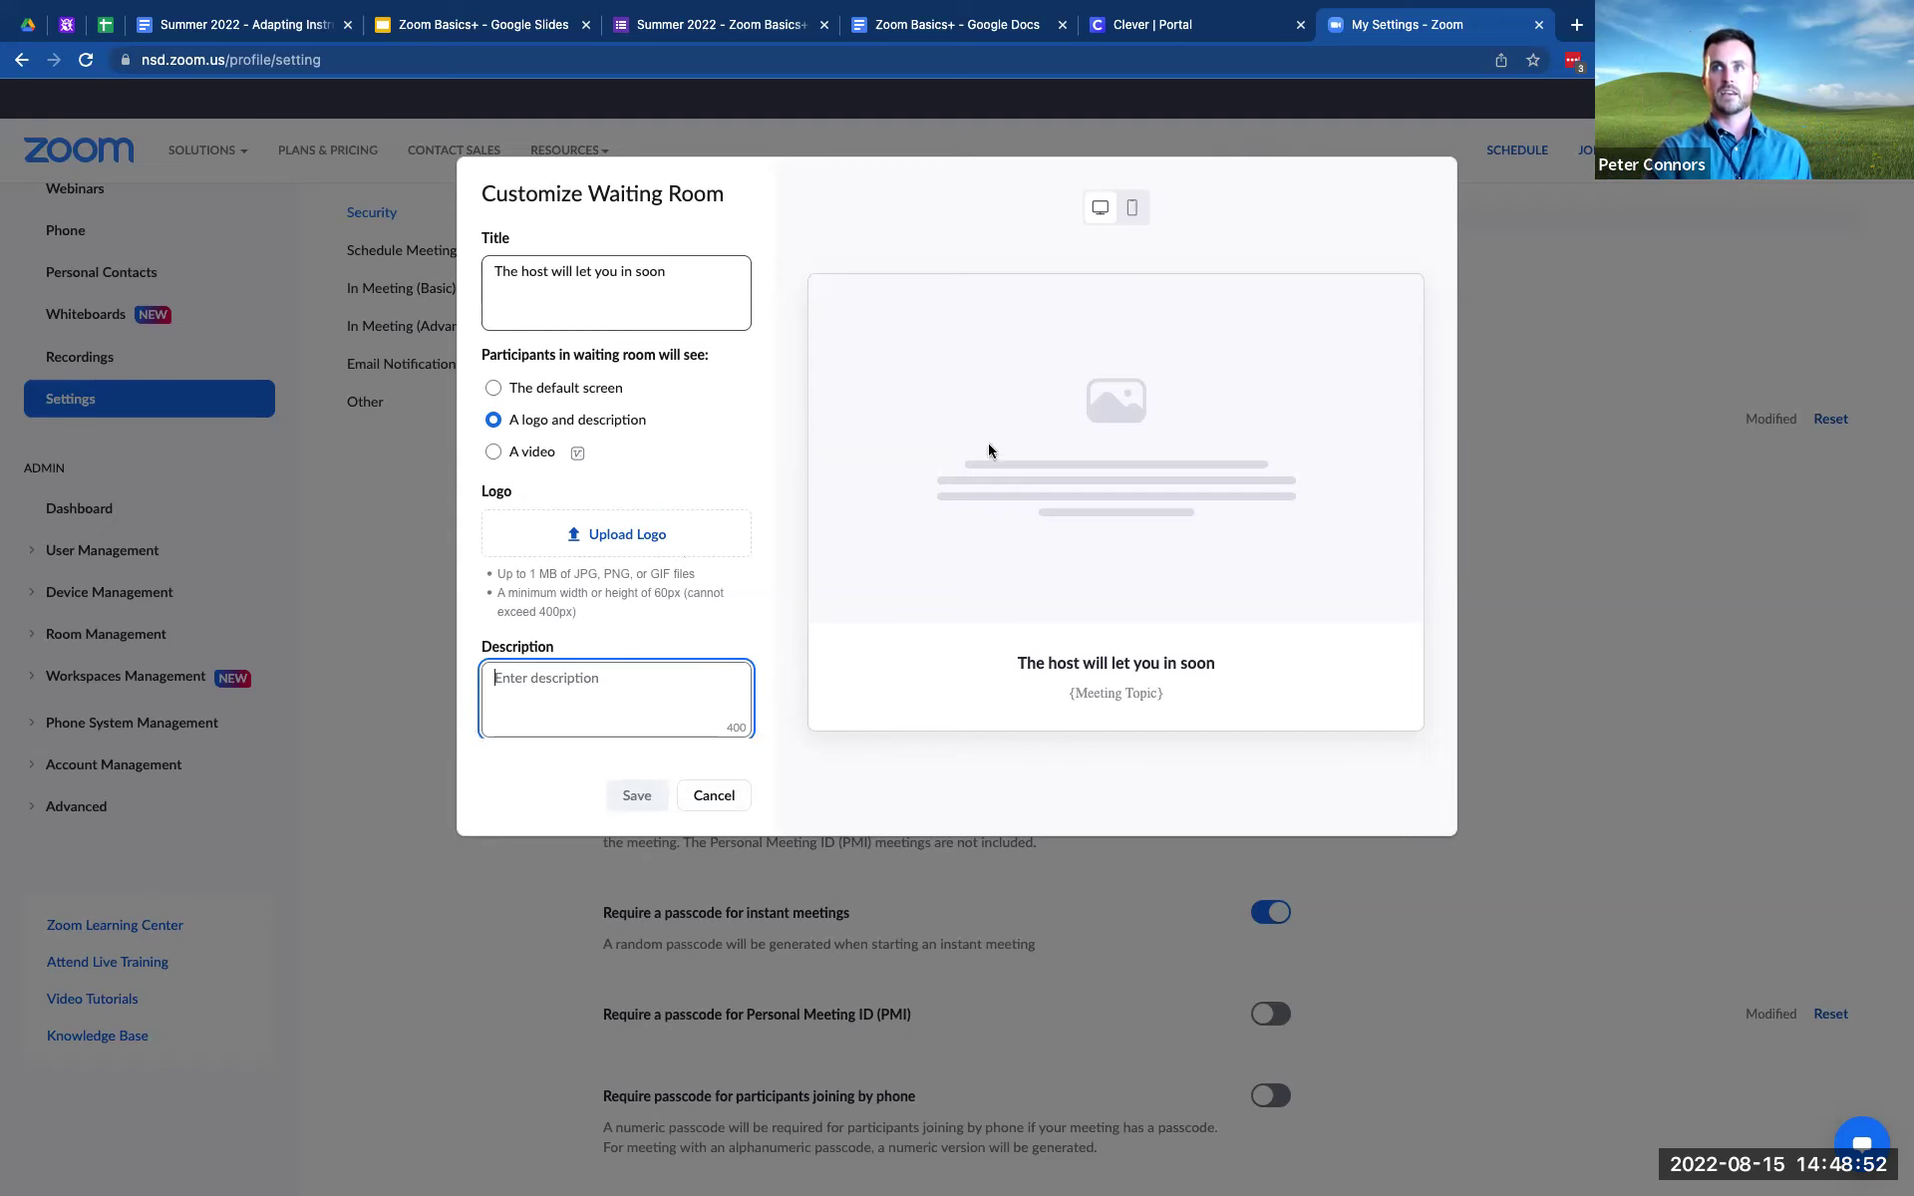
click(711, 794)
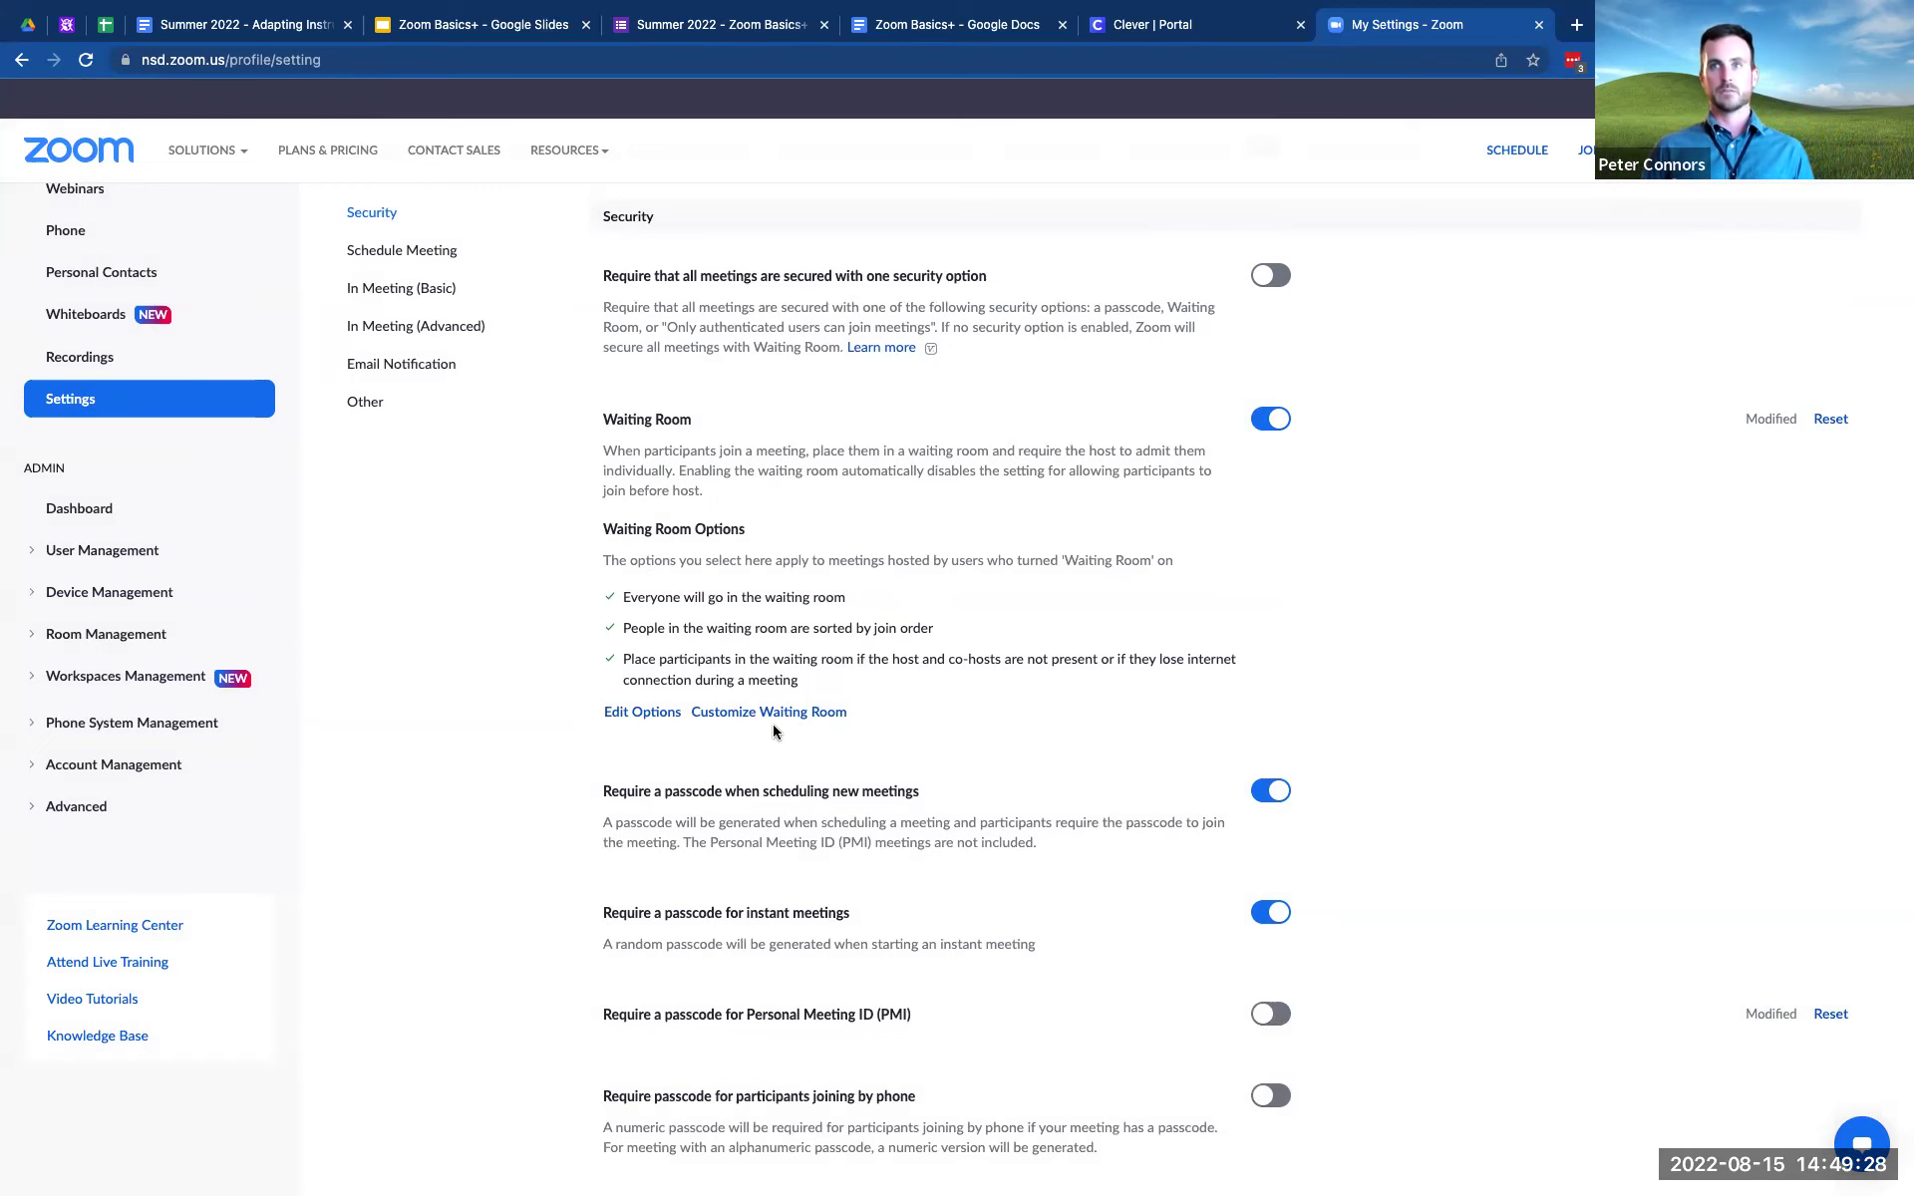
- Open the Waiting Room Options for editing, review the admission, sort order and host-dropped choices, and cancel without changes
click(622, 714)
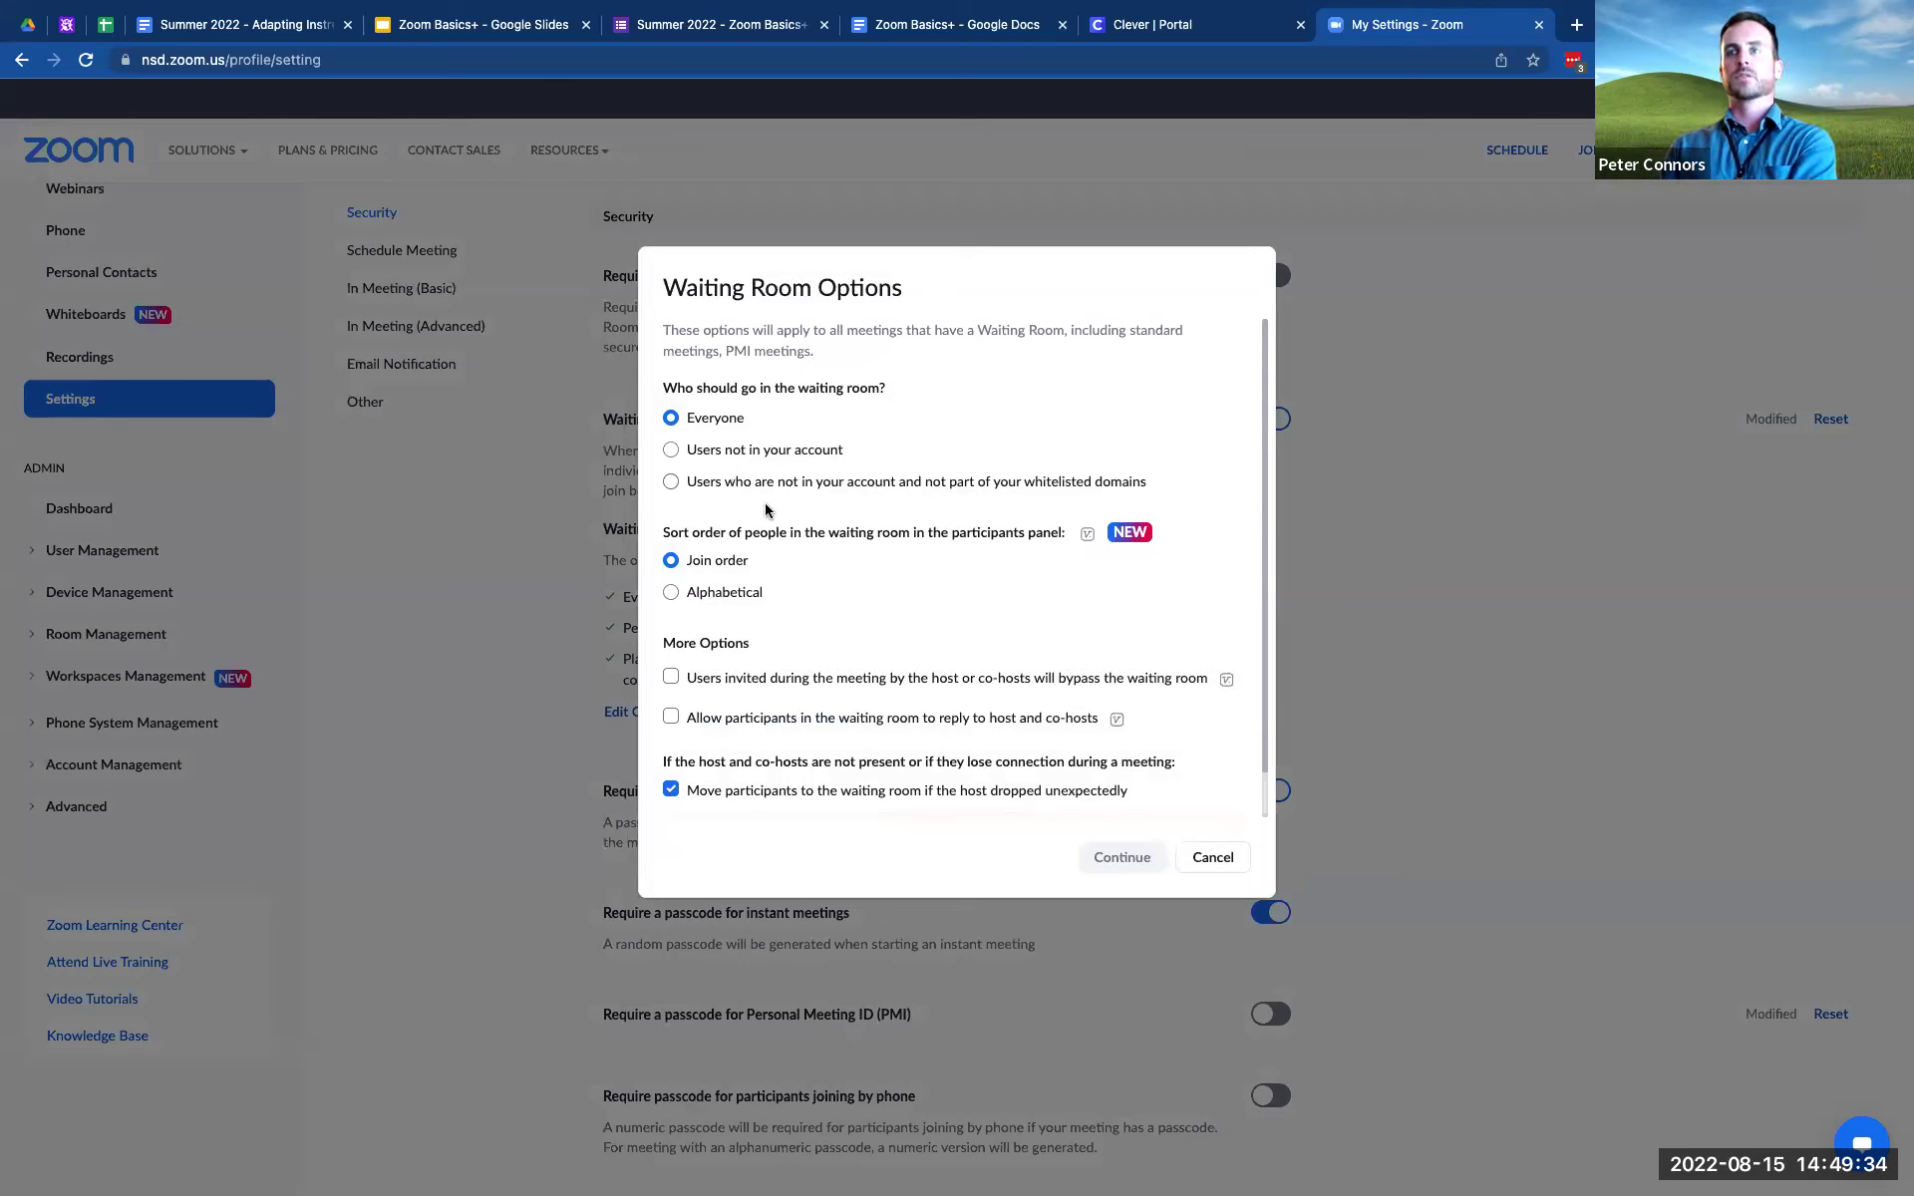
scroll(763, 503, down, 1)
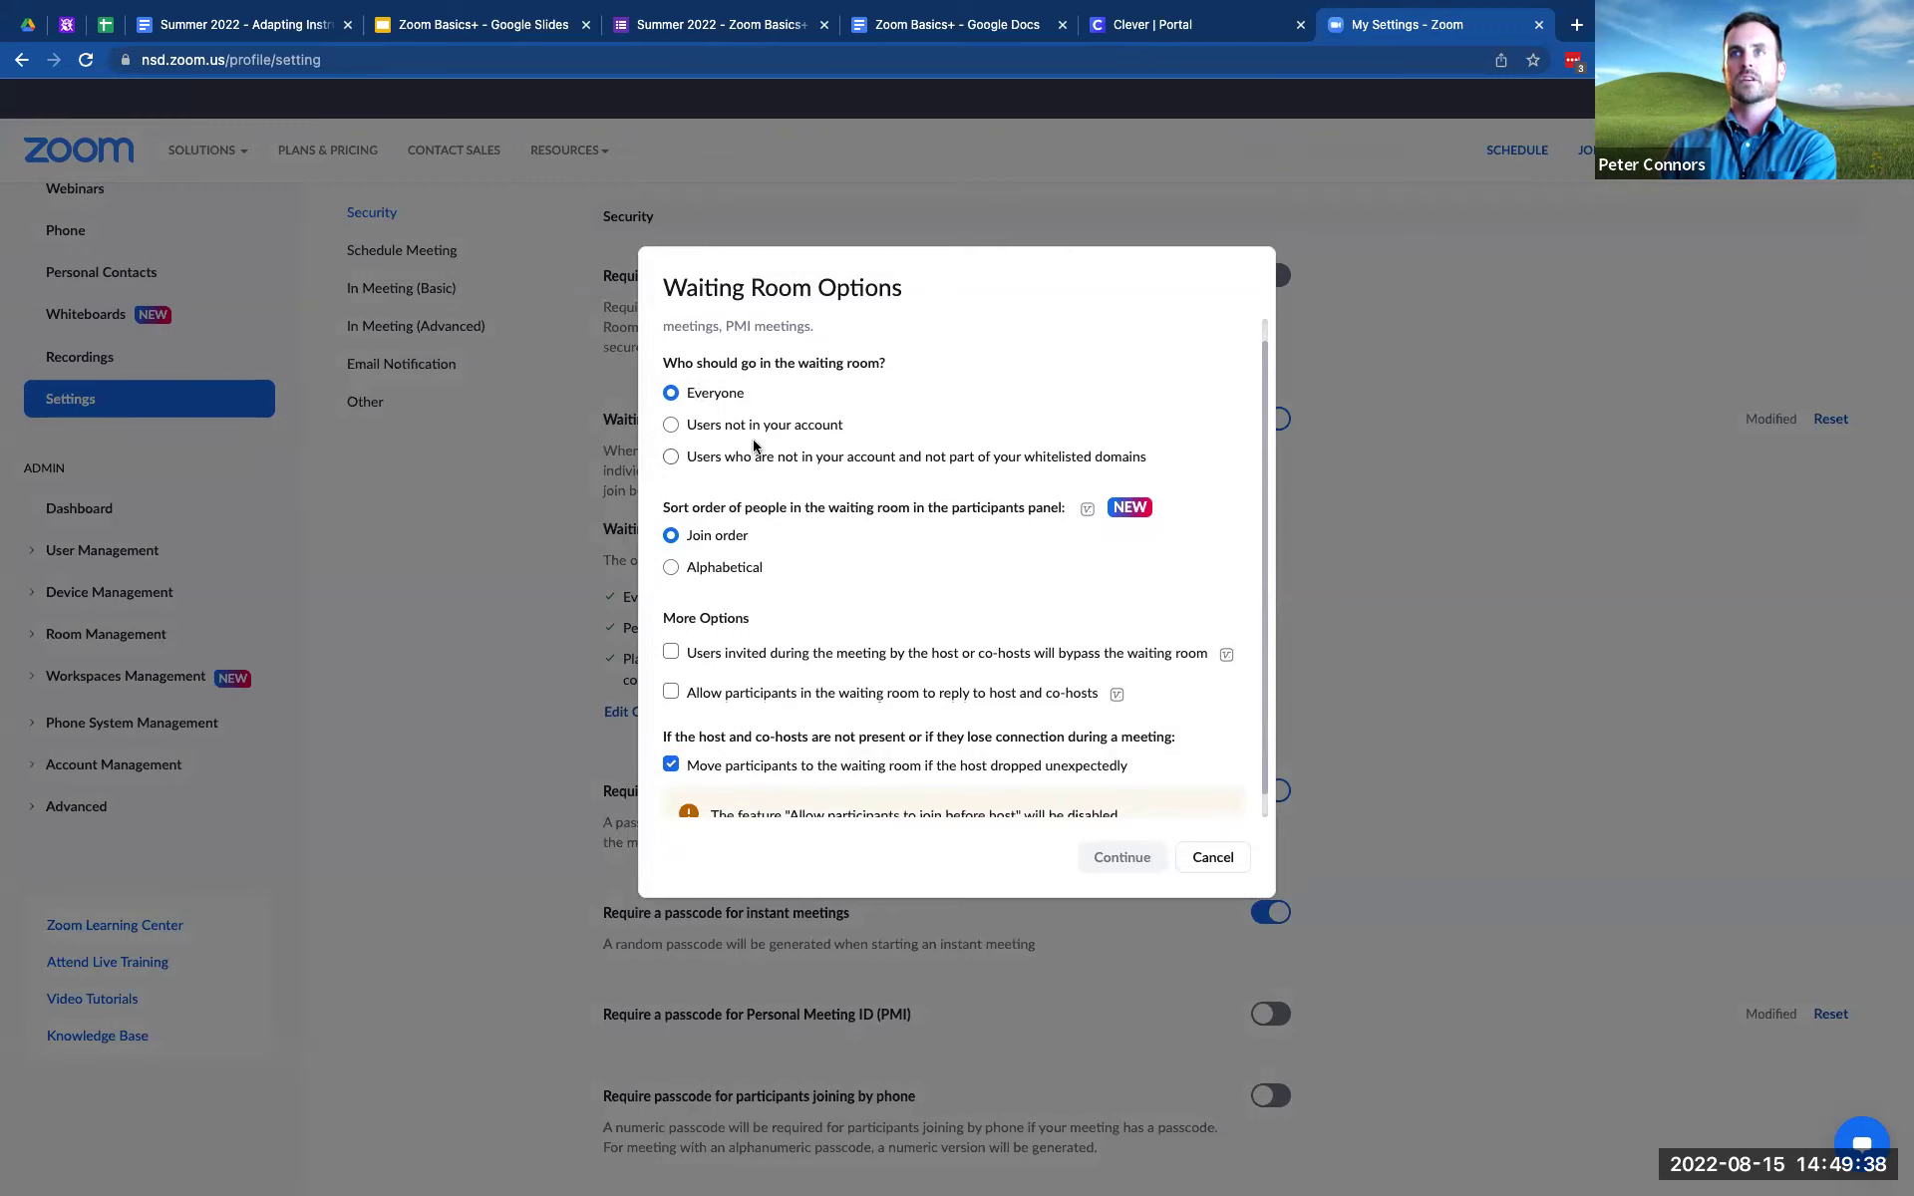
scroll(753, 439, down, 1)
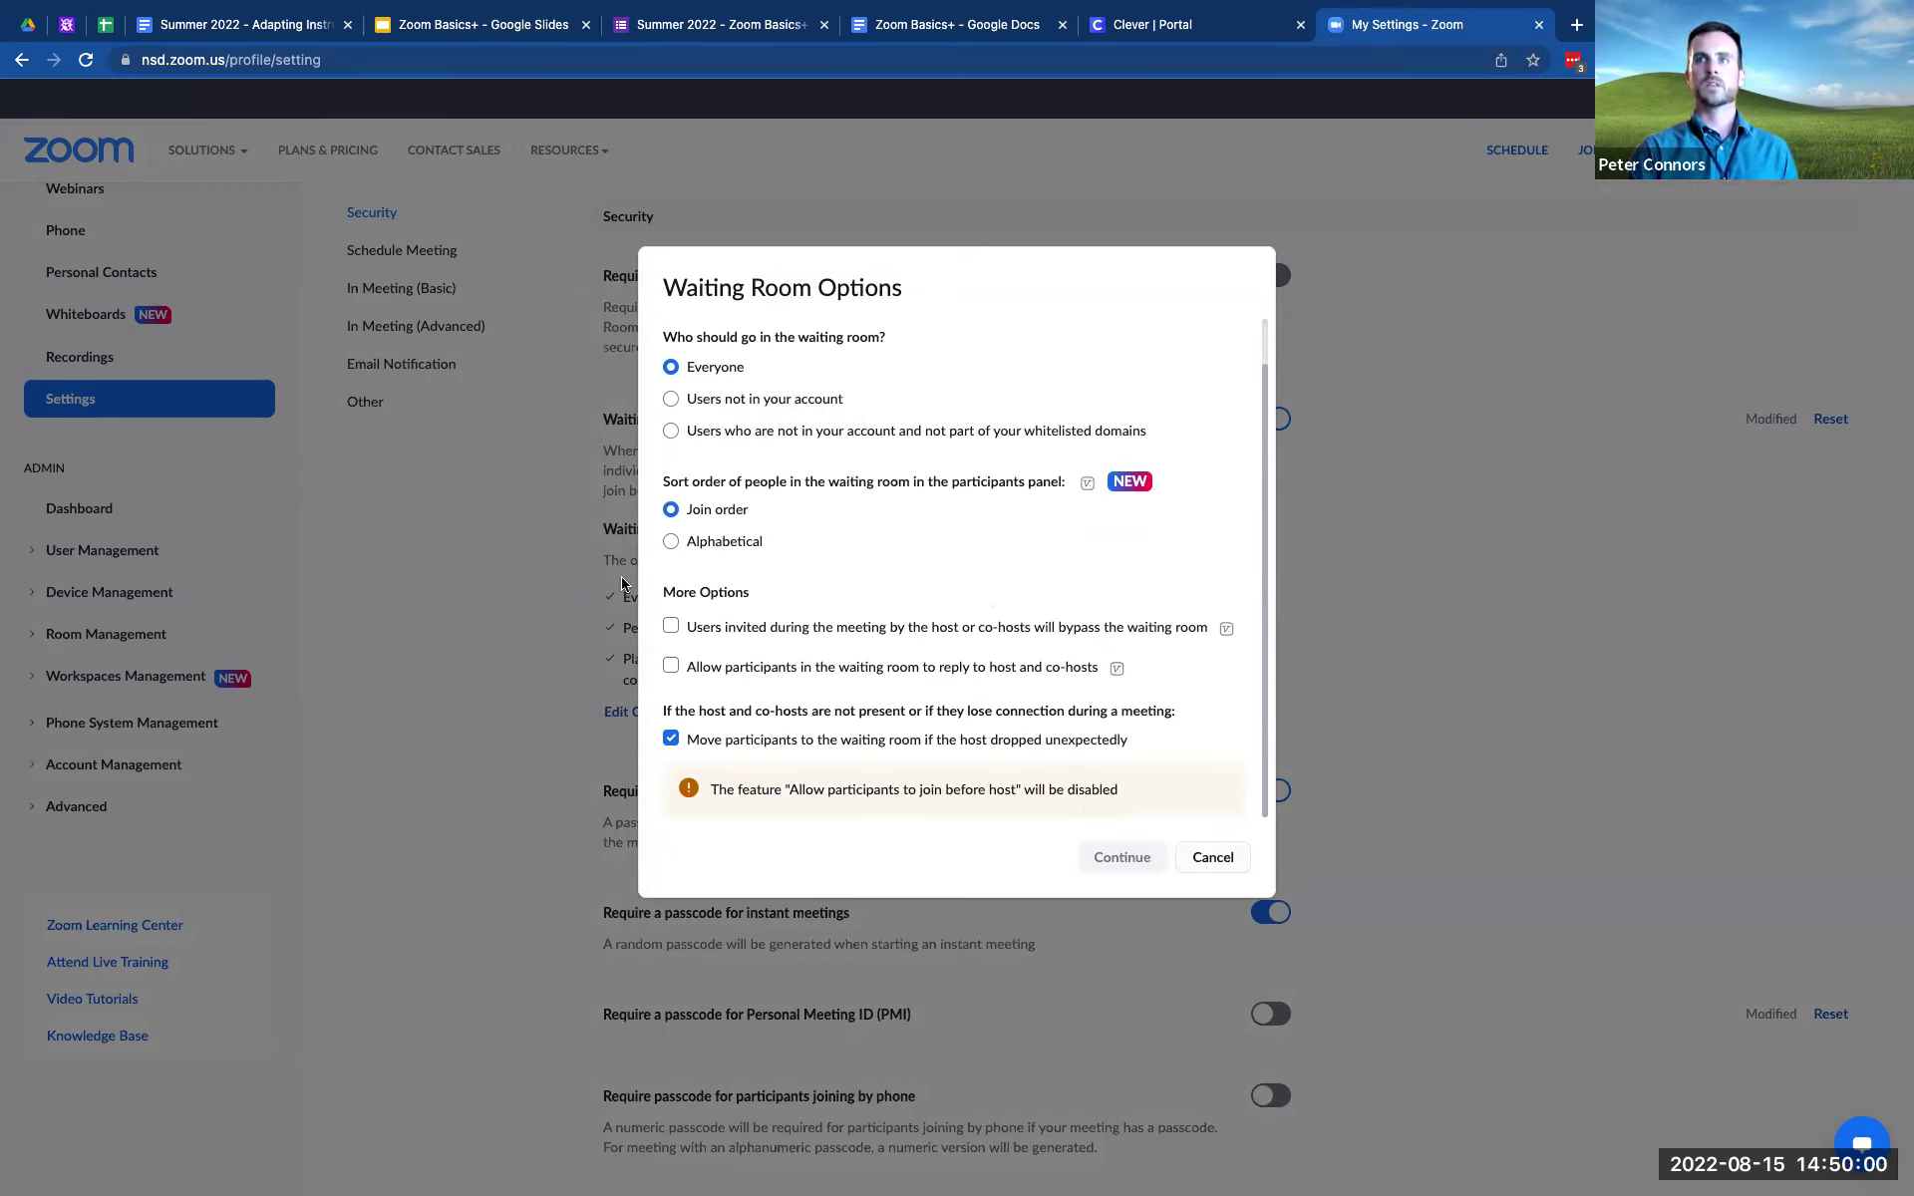
click(1212, 857)
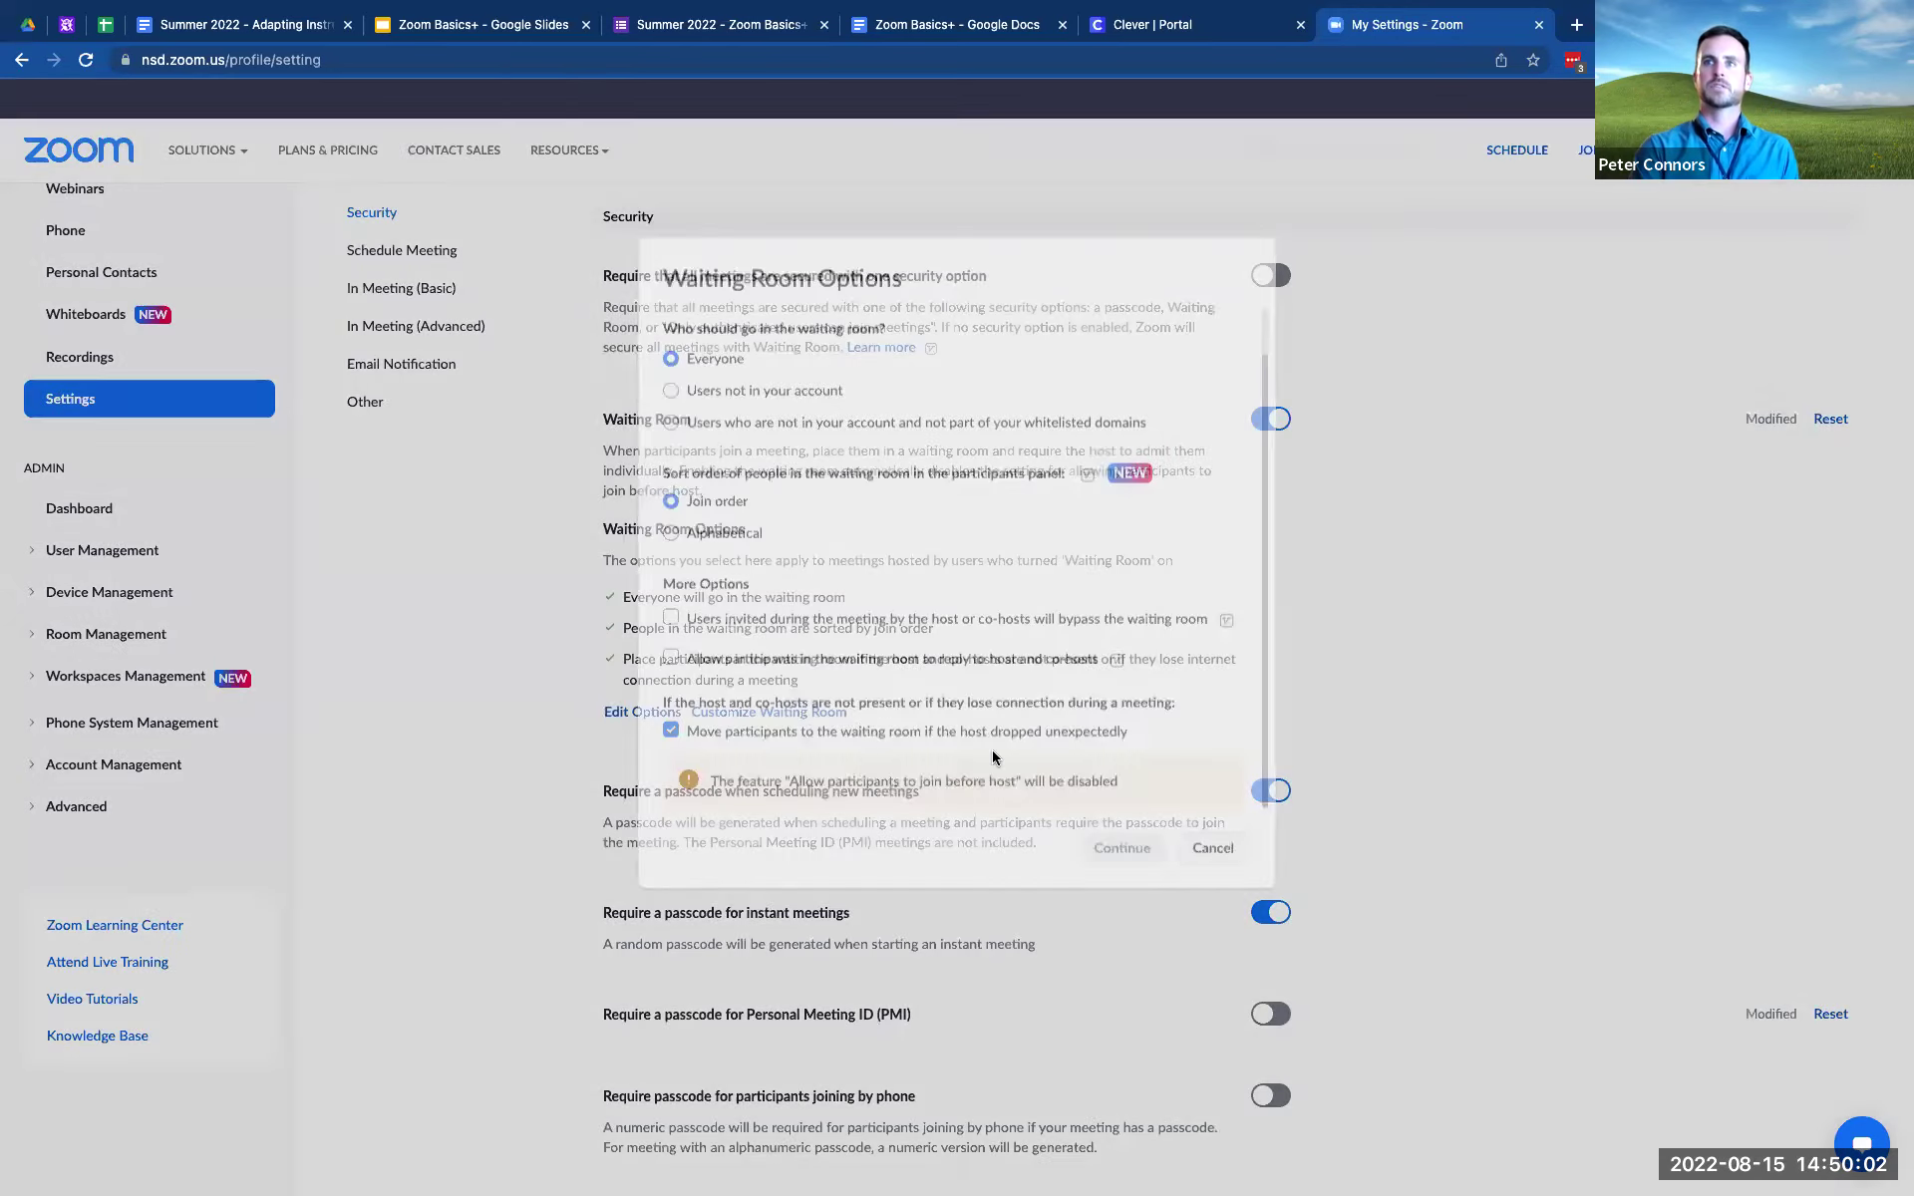
- Review the meeting passcode requirements and authentication options under Security, and highlight the option to use Northshore credentials
scroll(796, 655, down, 3)
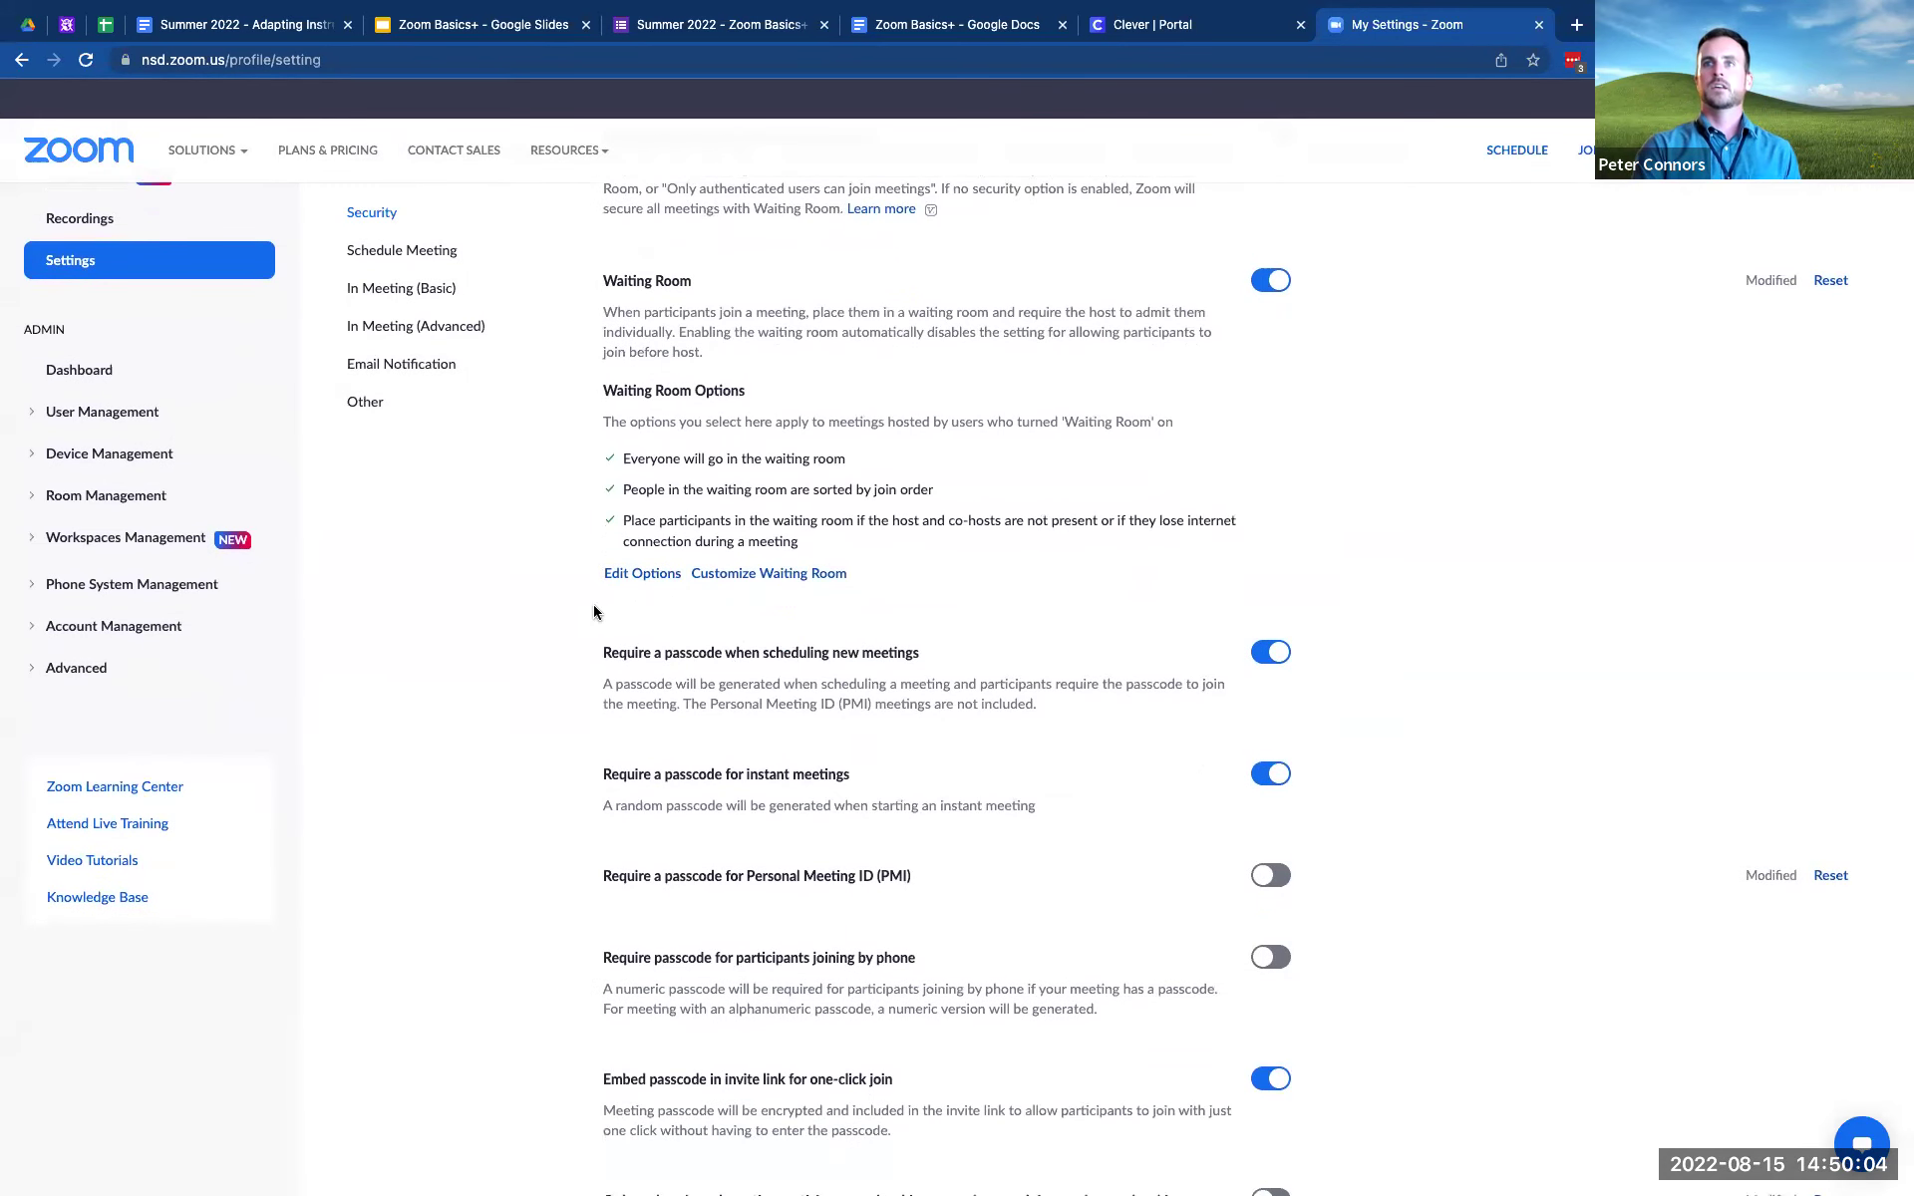
scroll(915, 747, down, 1)
scroll(915, 748, down, 3)
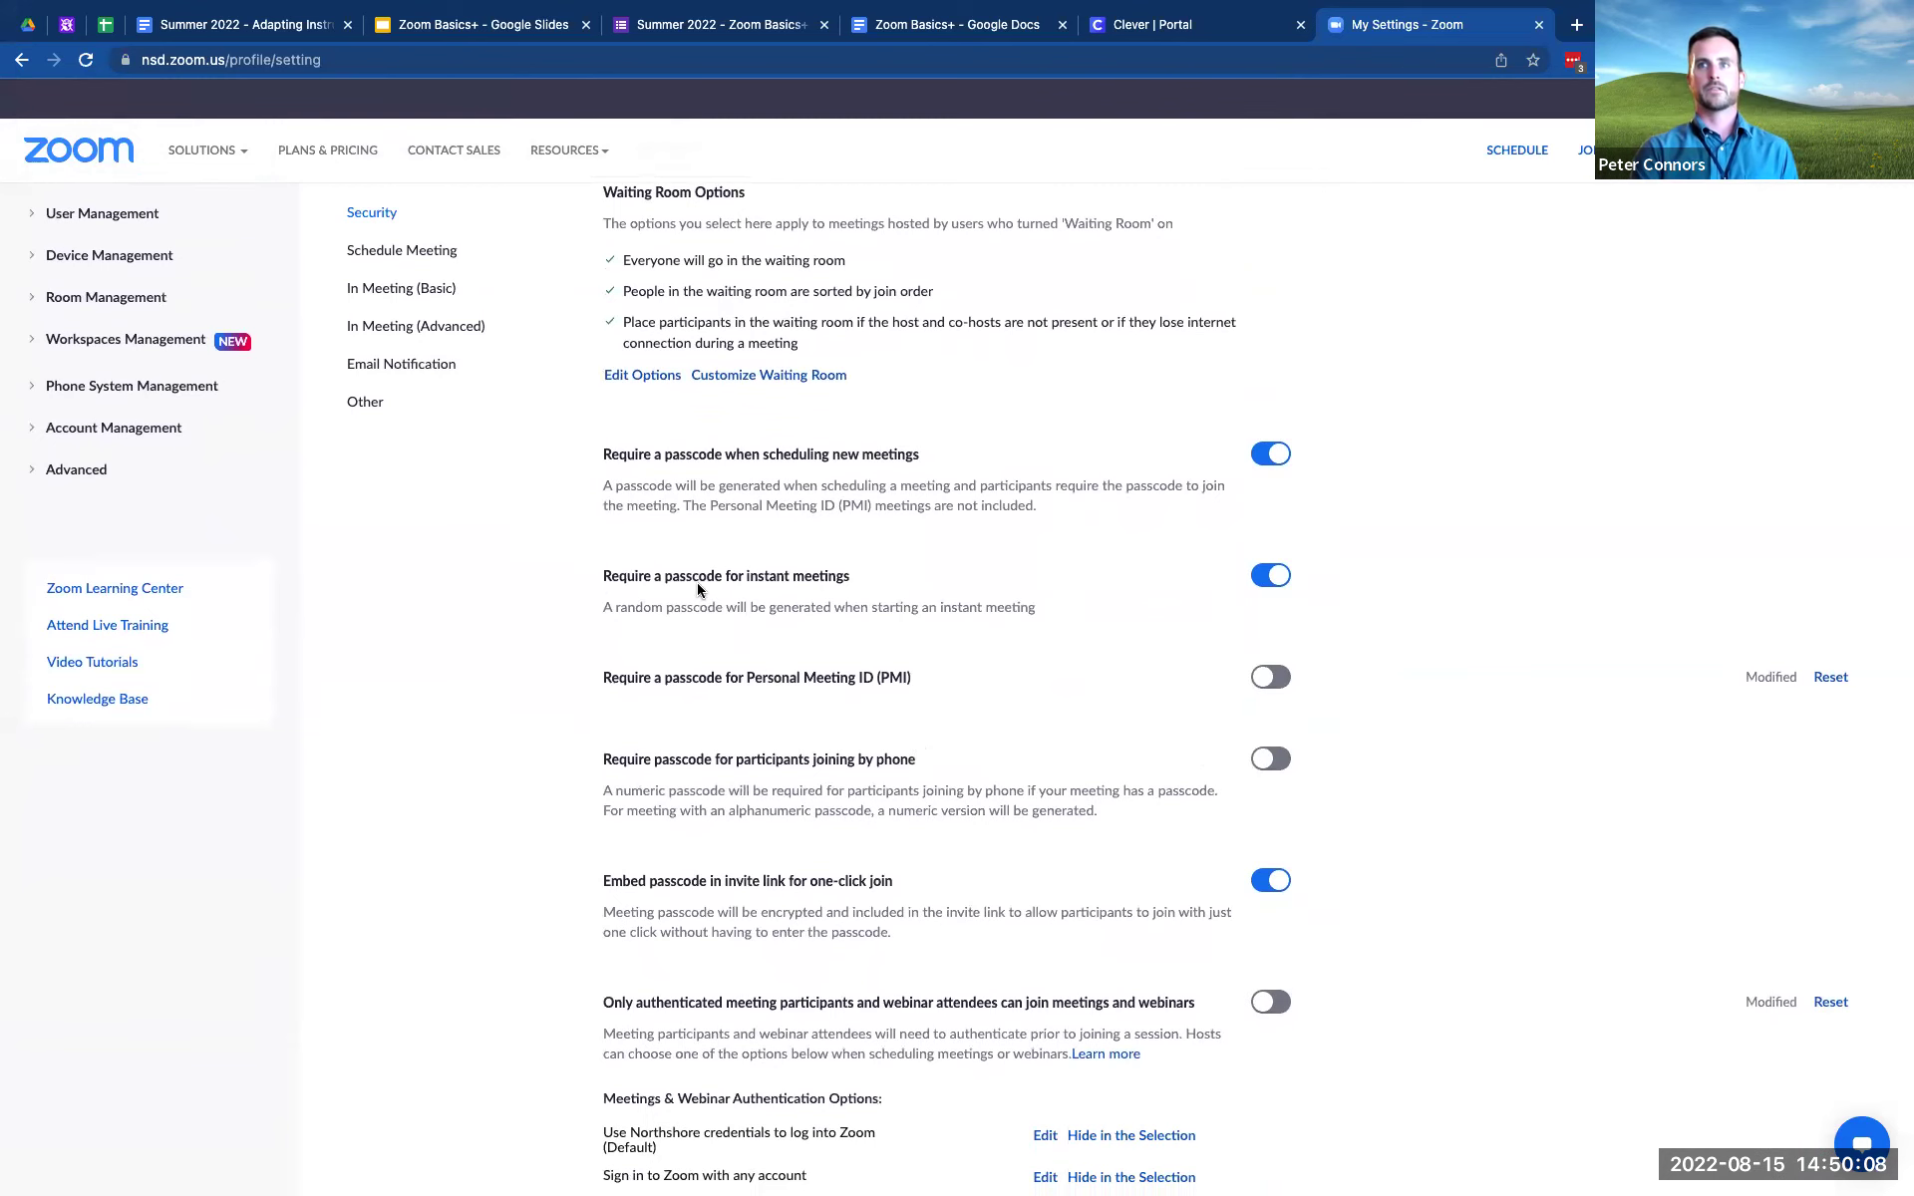
scroll(538, 656, down, 4)
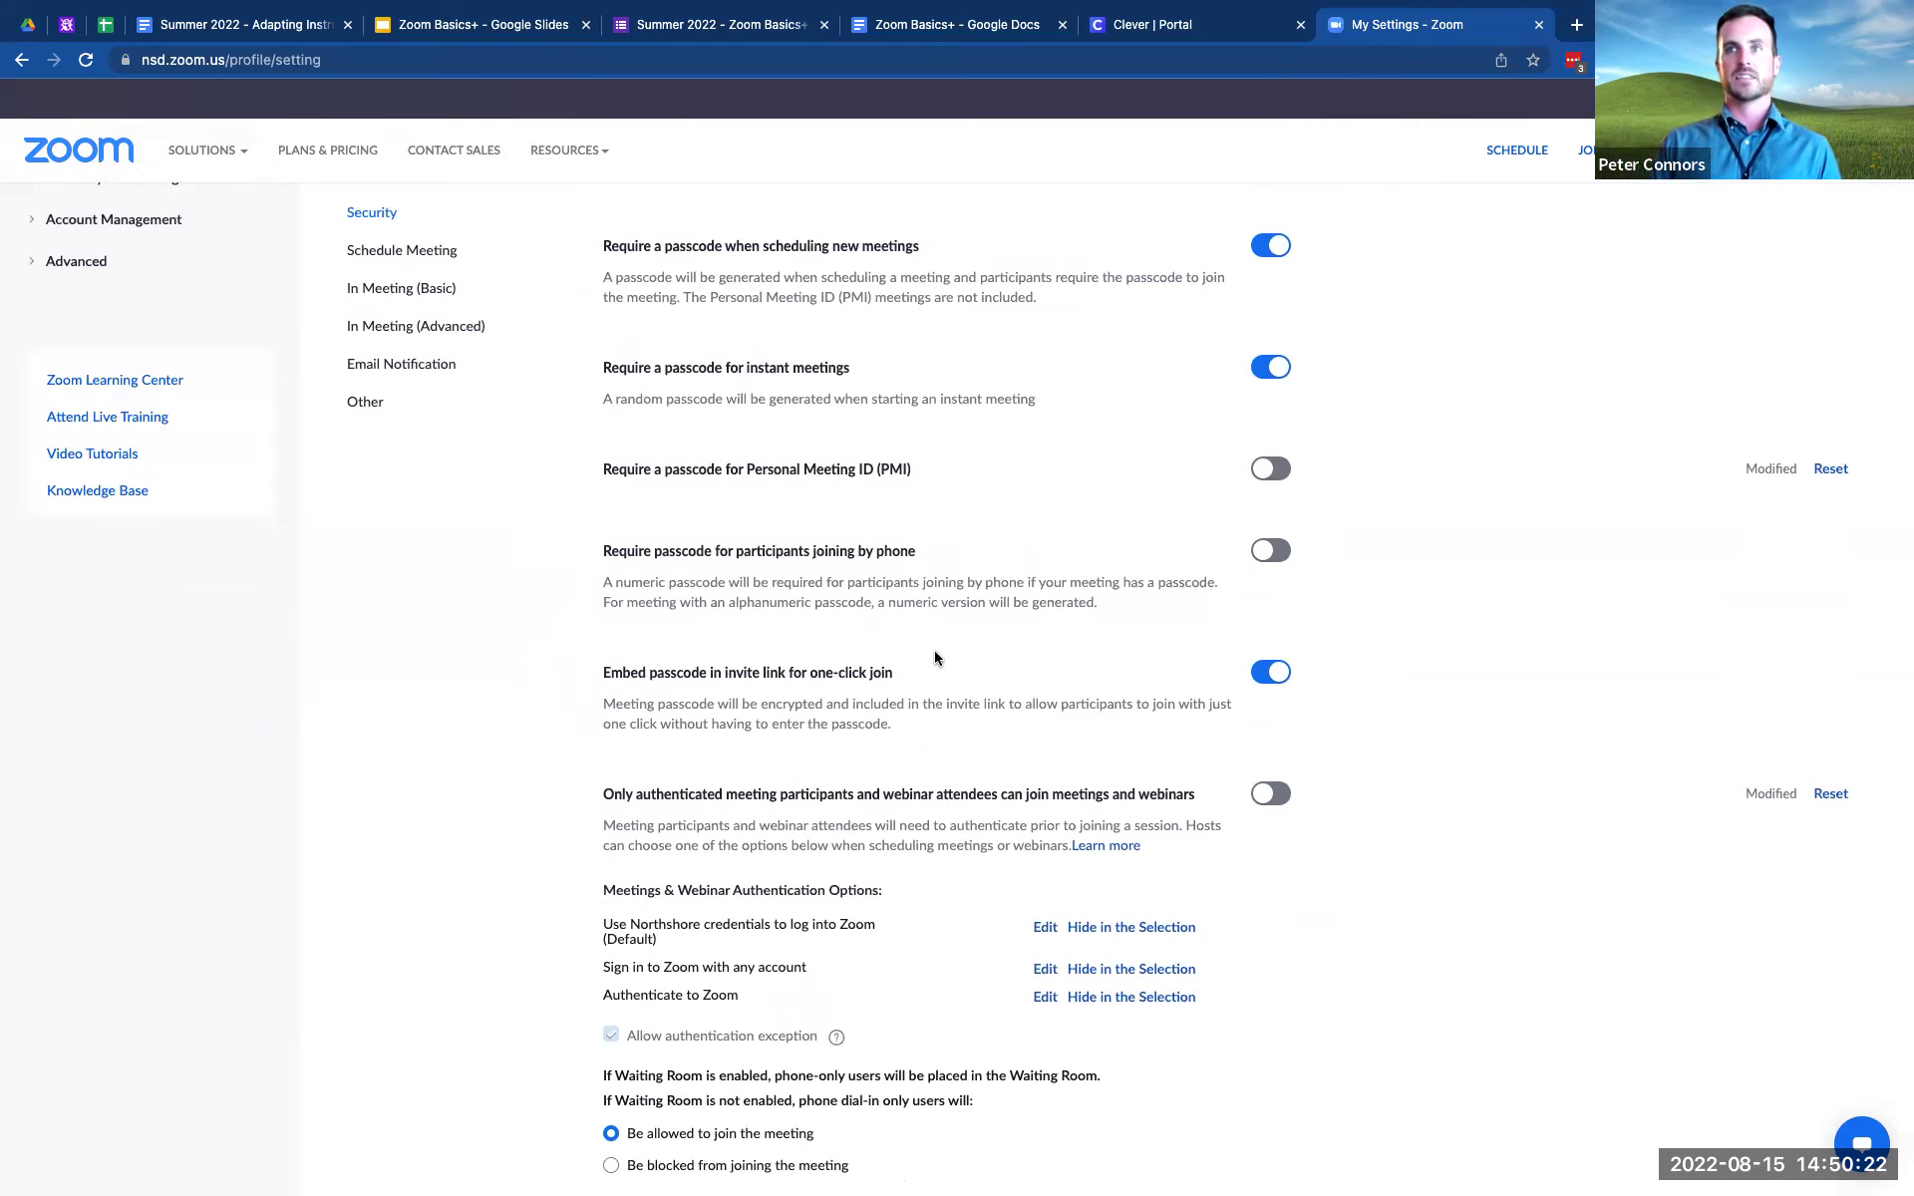
scroll(935, 658, down, 2)
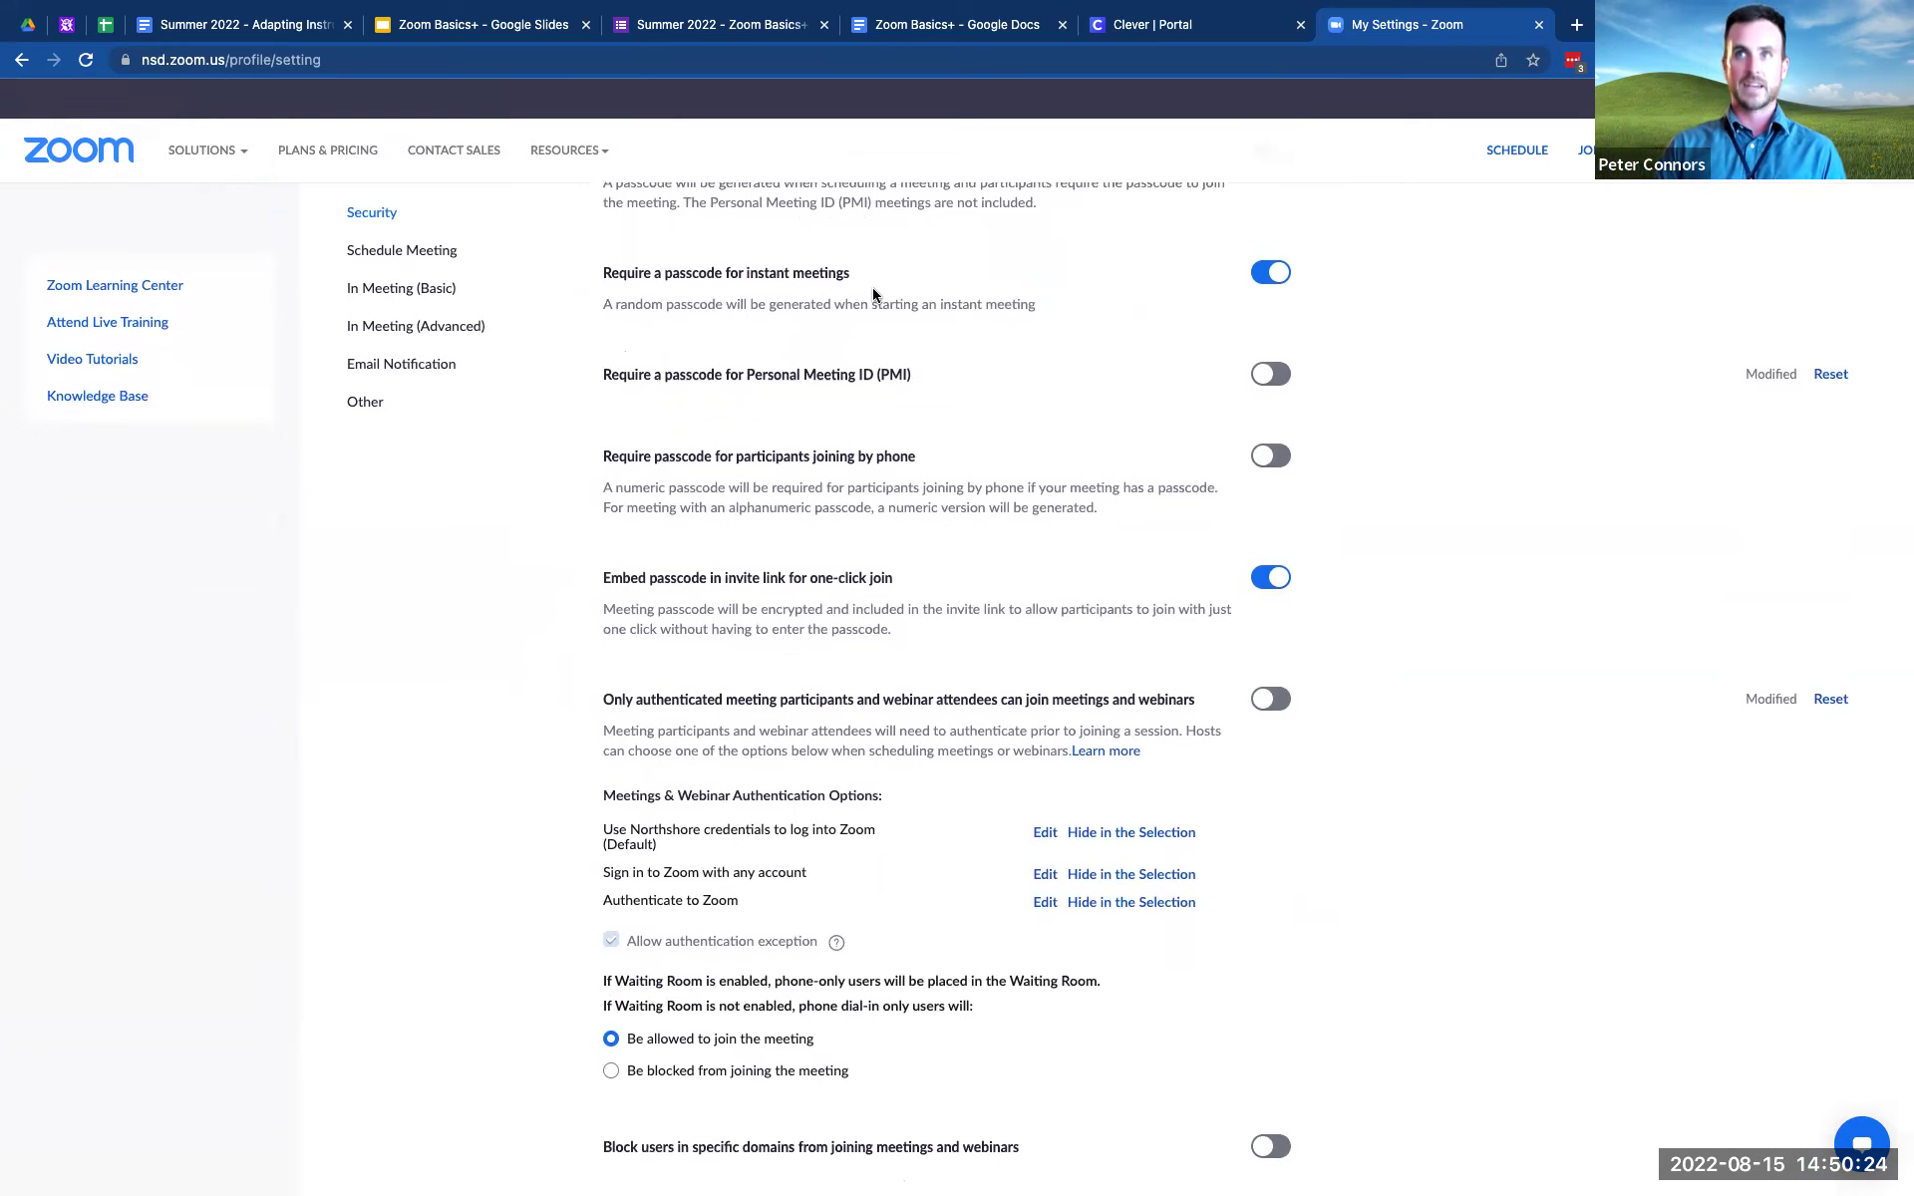
scroll(795, 457, down, 2)
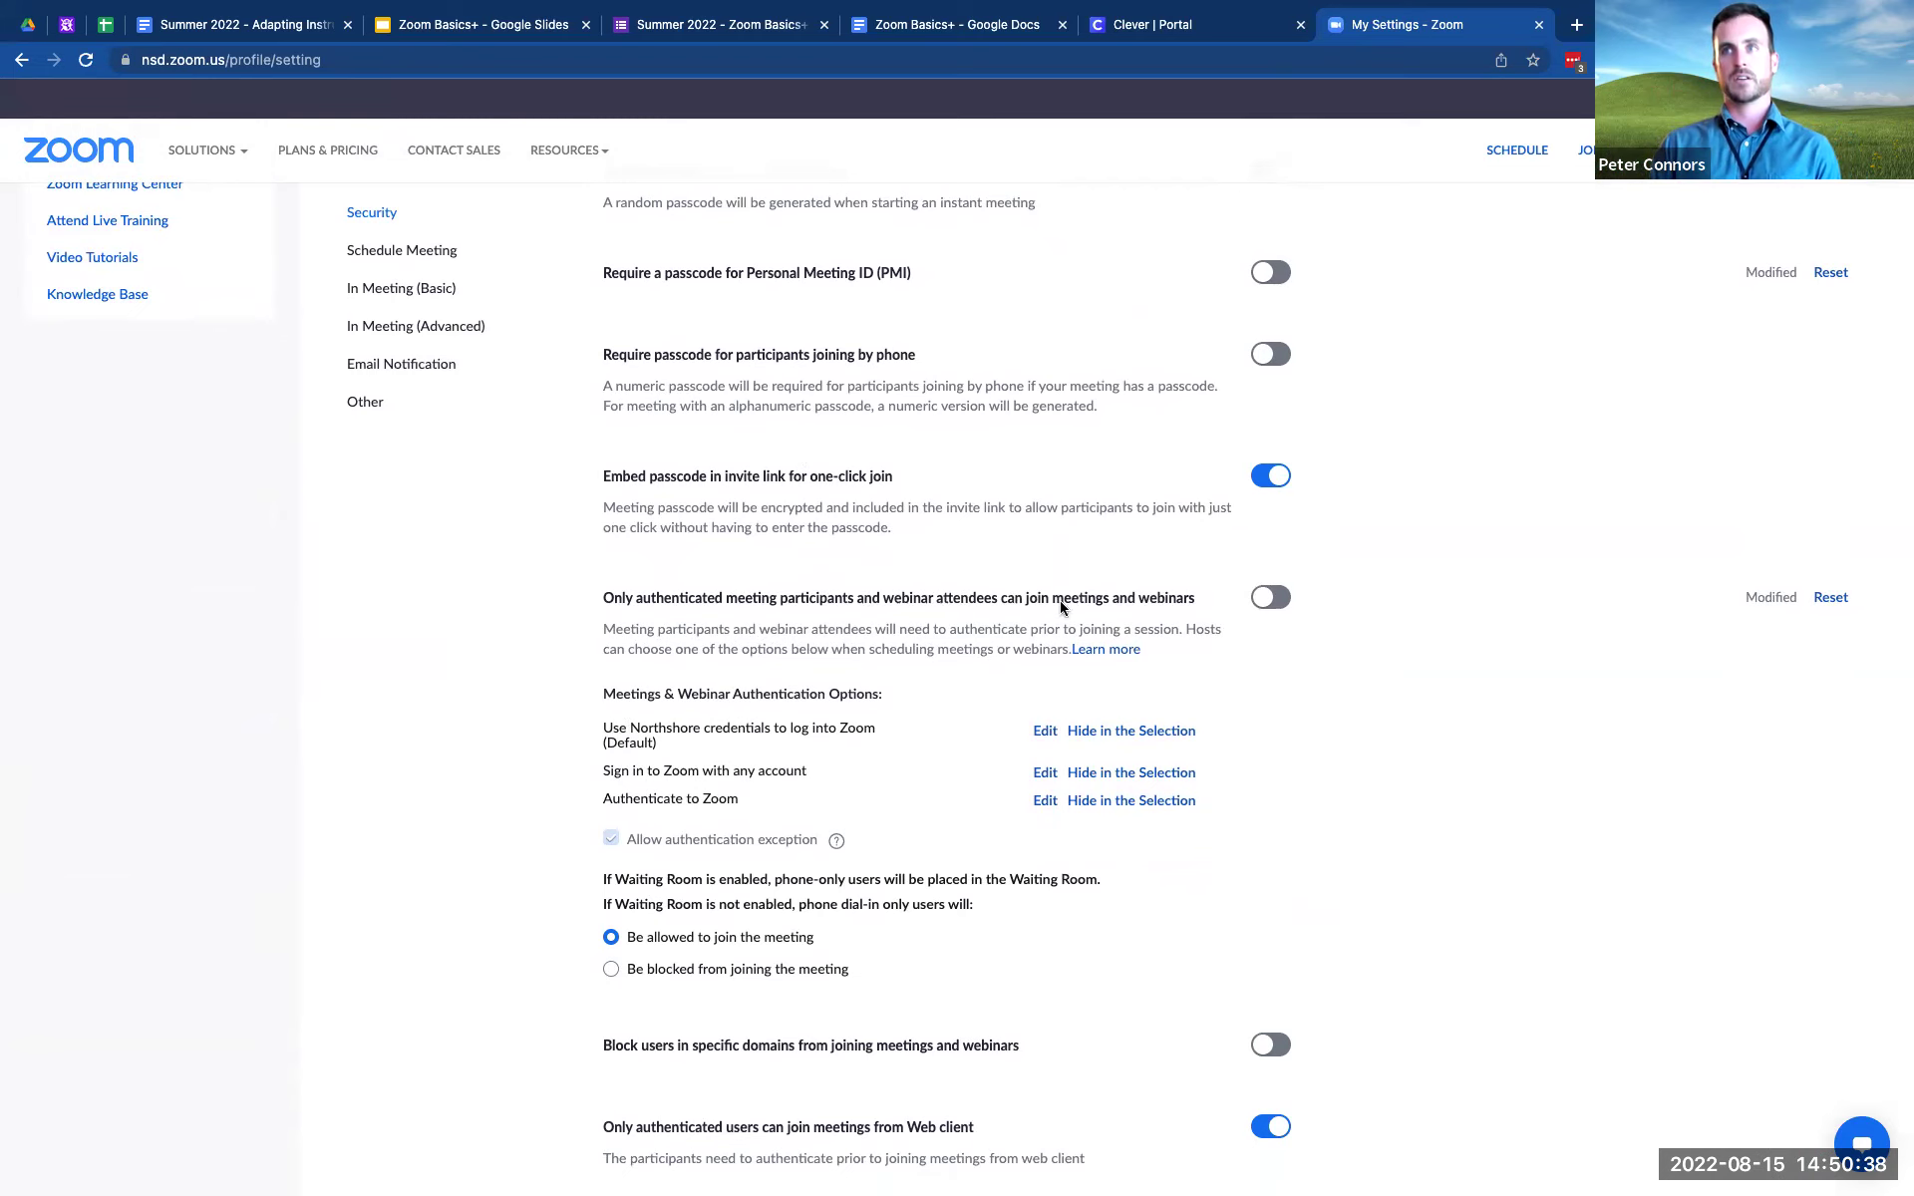
triple_click(625, 733)
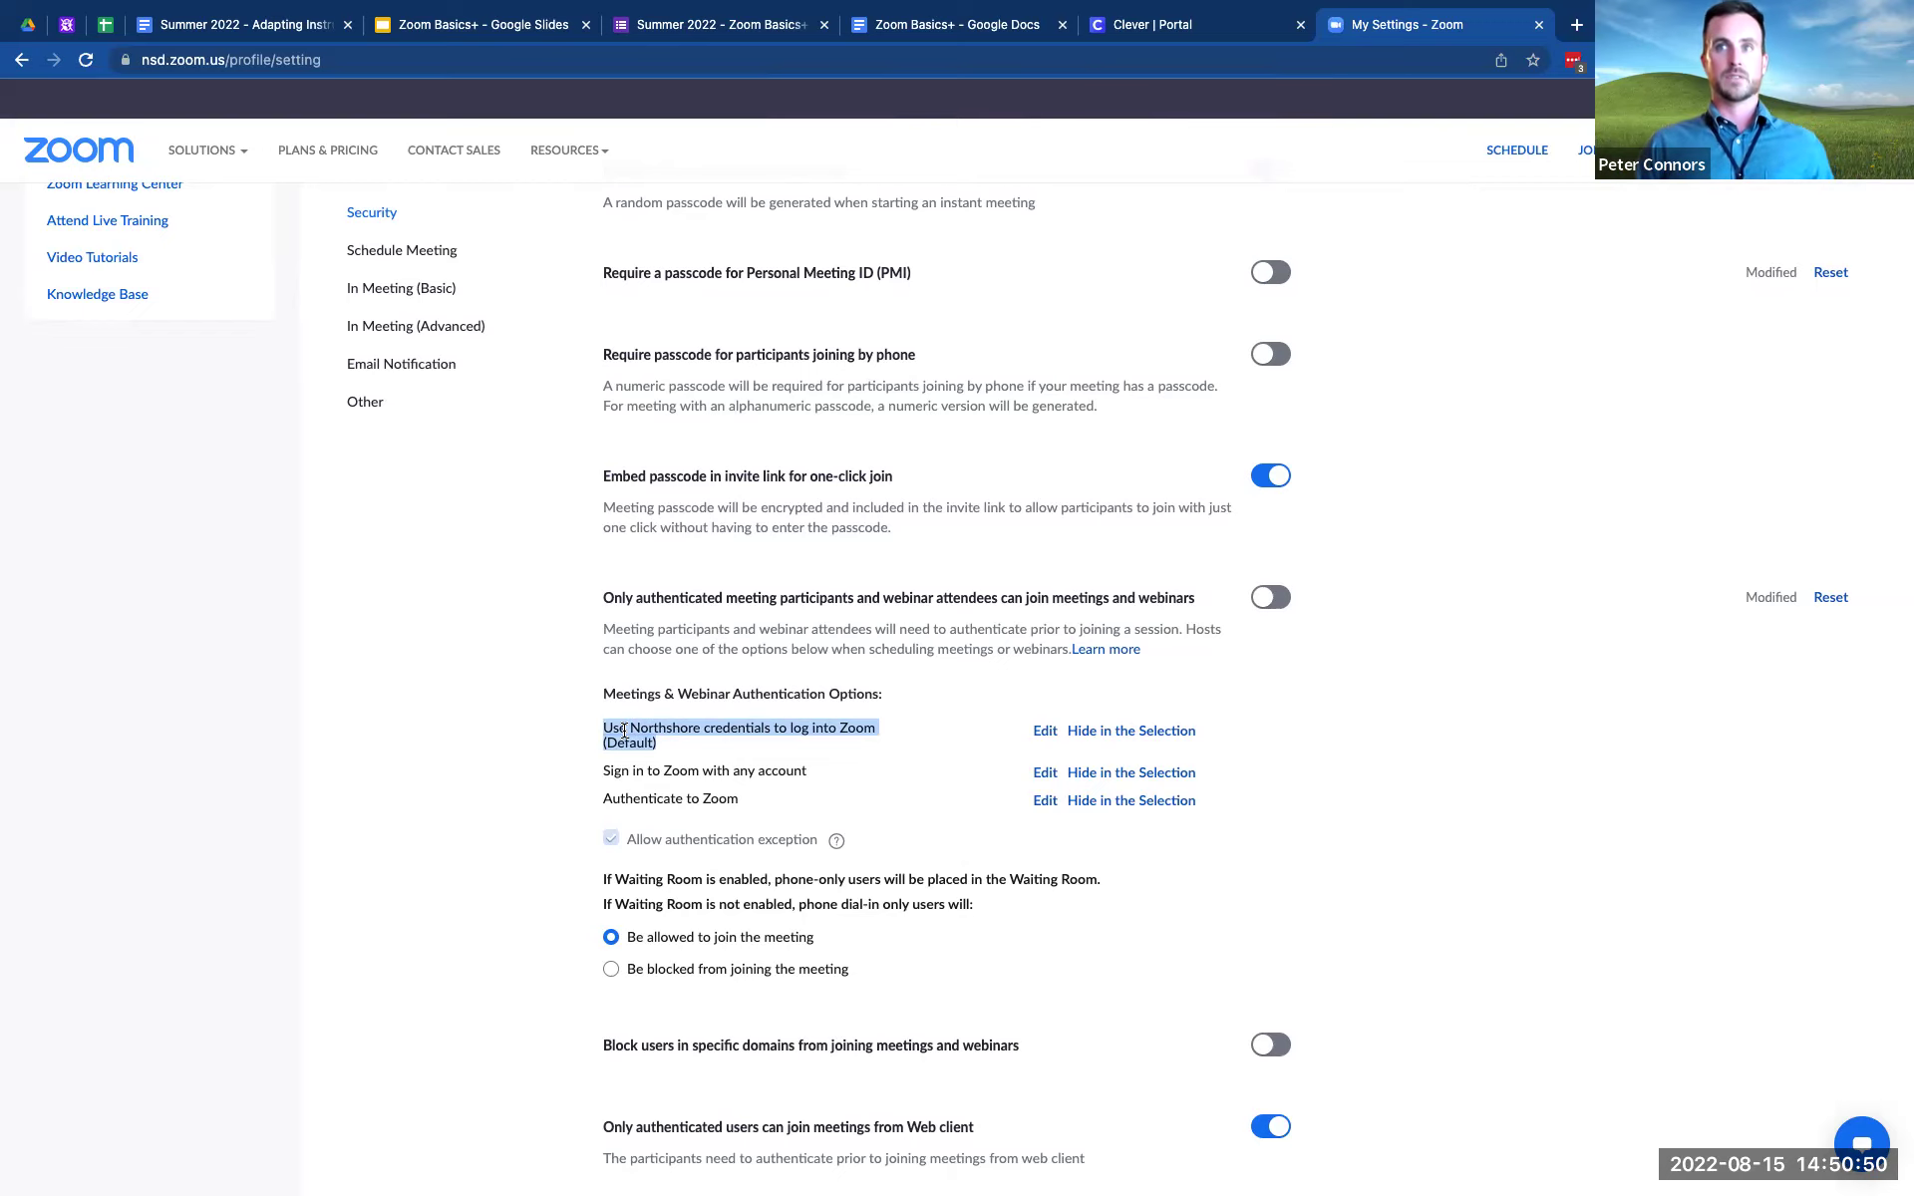
- Examine the remaining Security settings for phone dial-in users, blocked domains, web client authentication and entry from specific countries or regions
scroll(727, 754, down, 1)
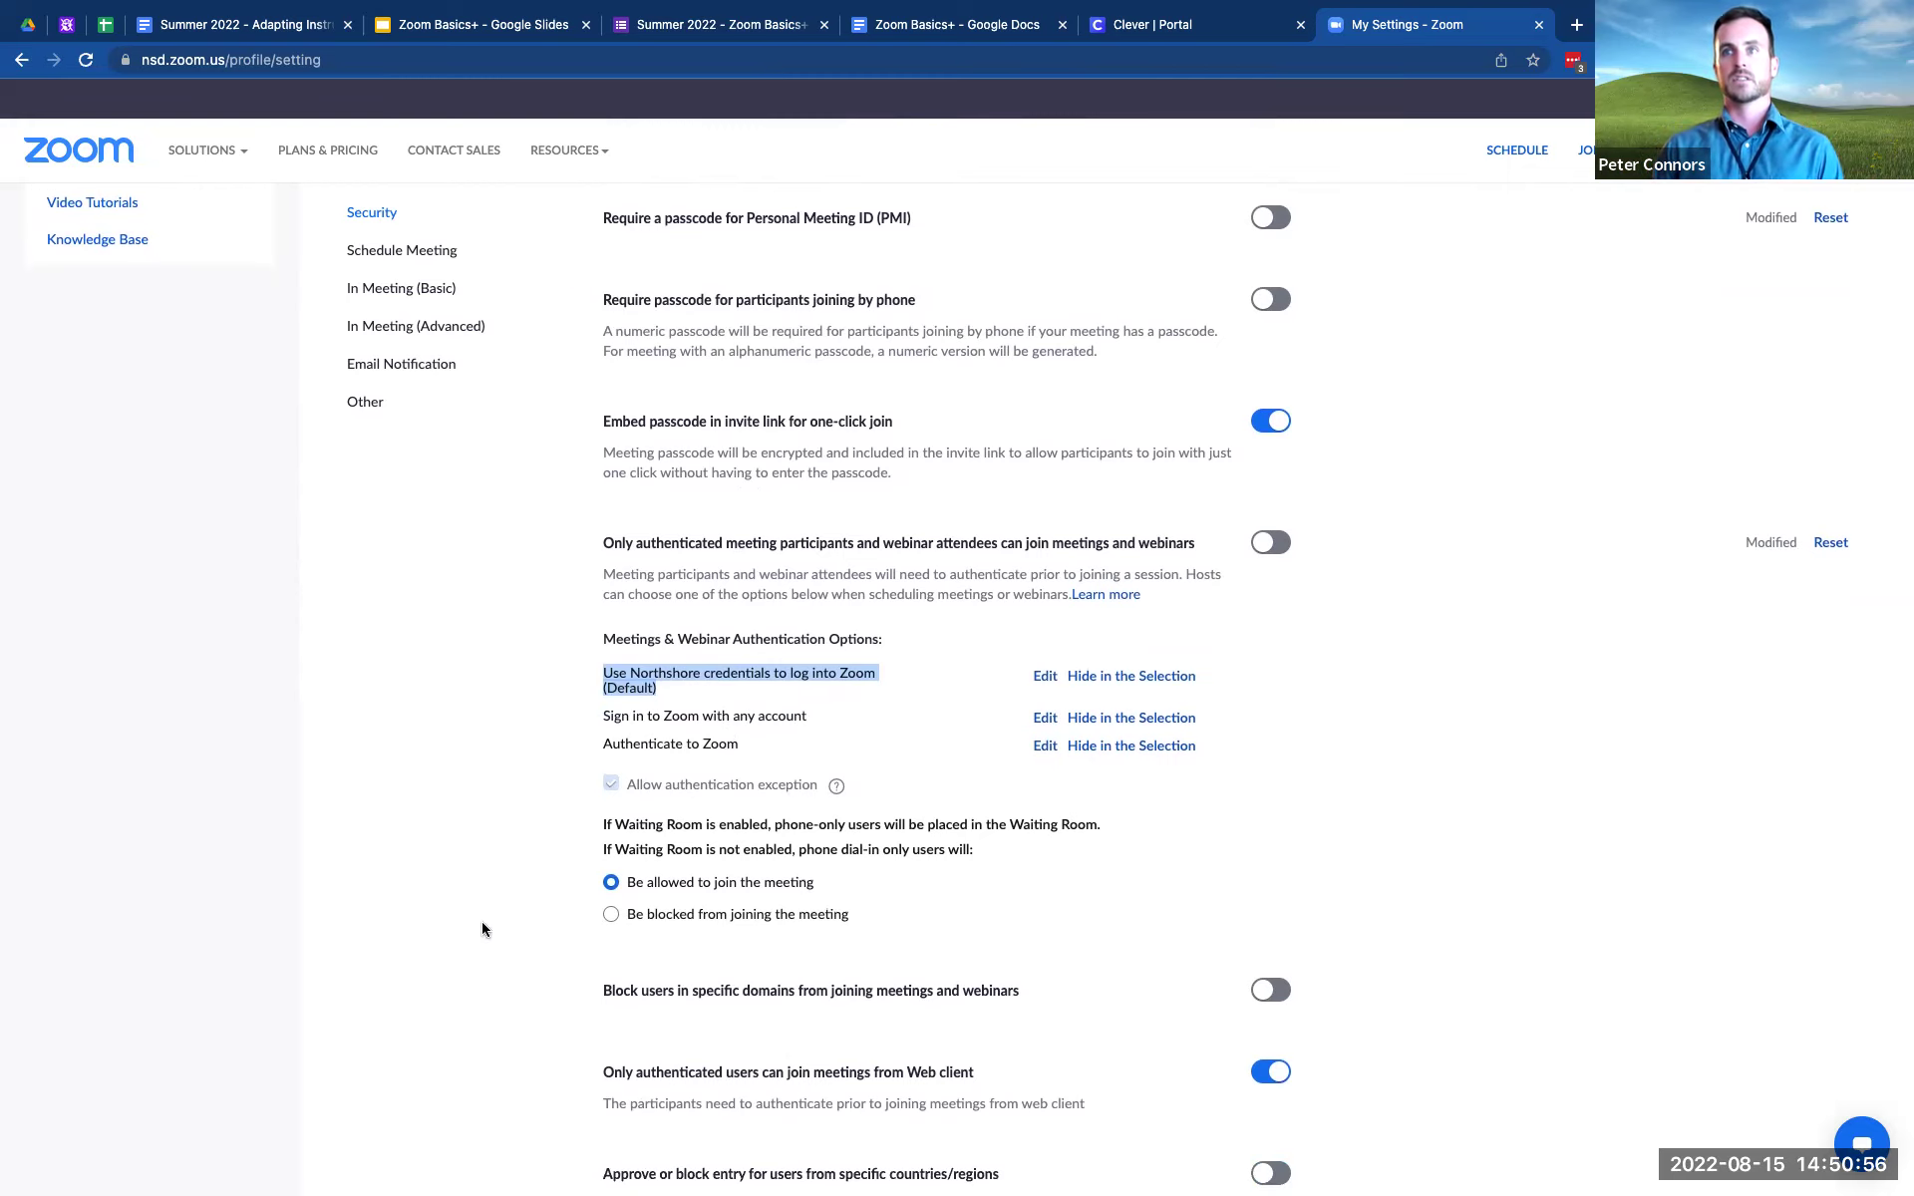
scroll(489, 987, down, 2)
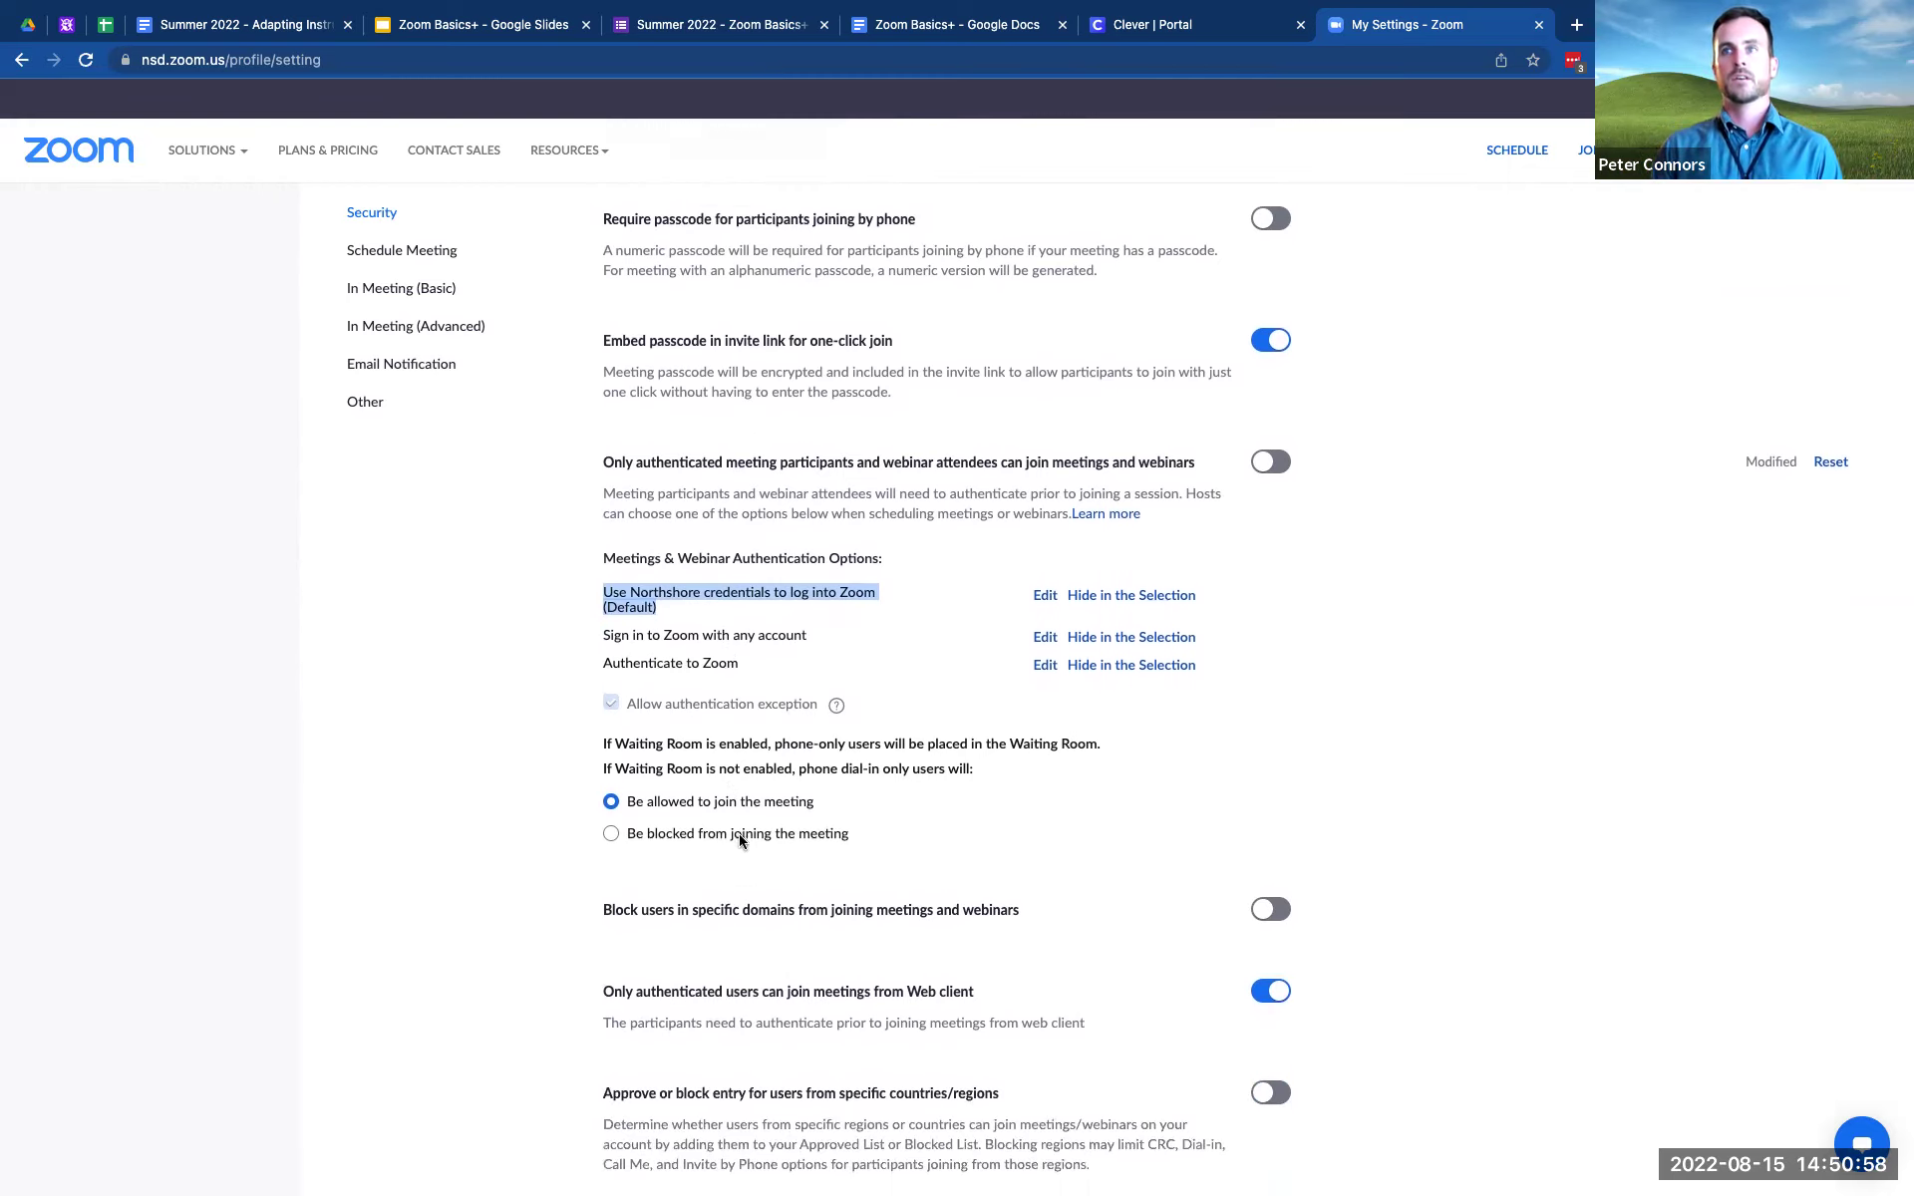
scroll(739, 840, down, 2)
scroll(897, 692, down, 2)
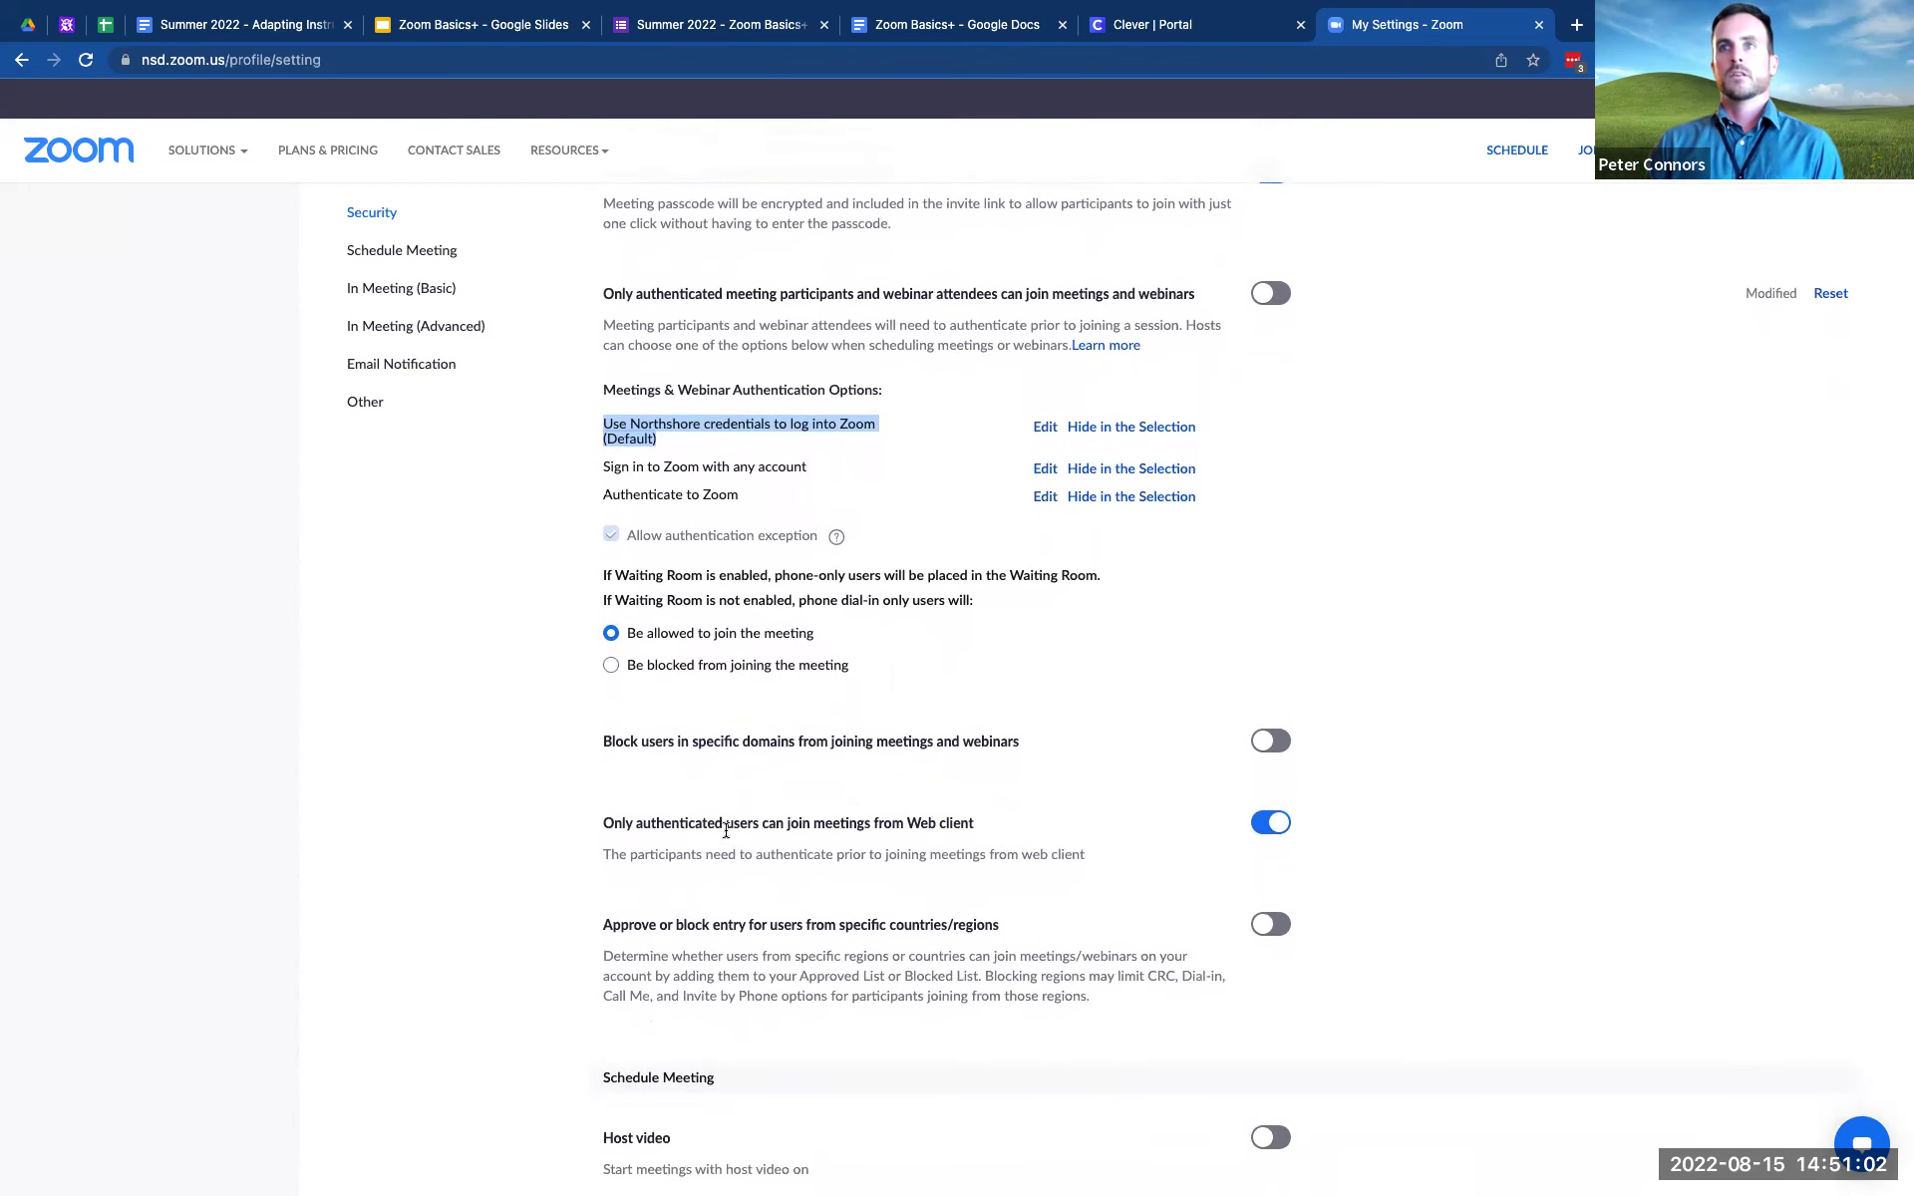
scroll(678, 821, down, 5)
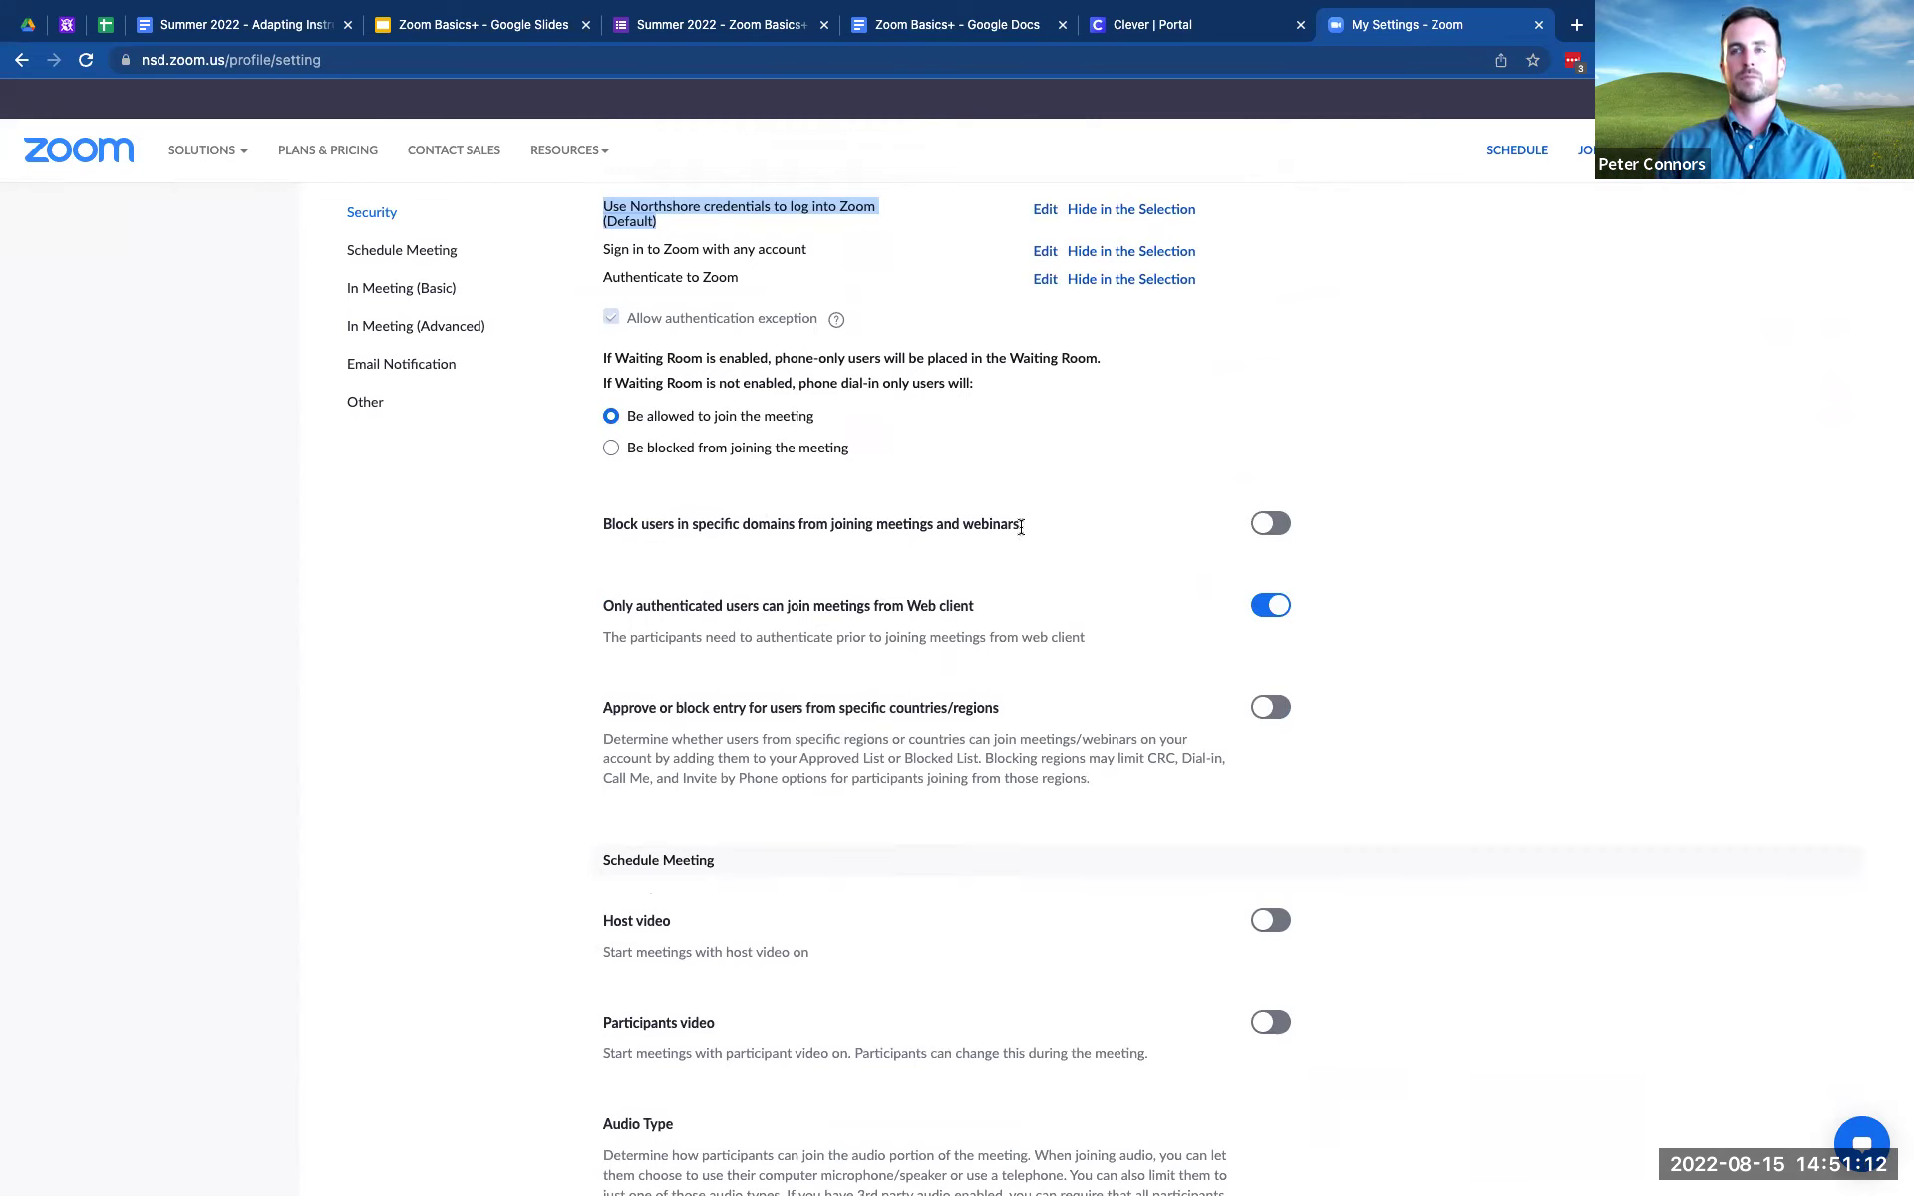
scroll(701, 576, down, 3)
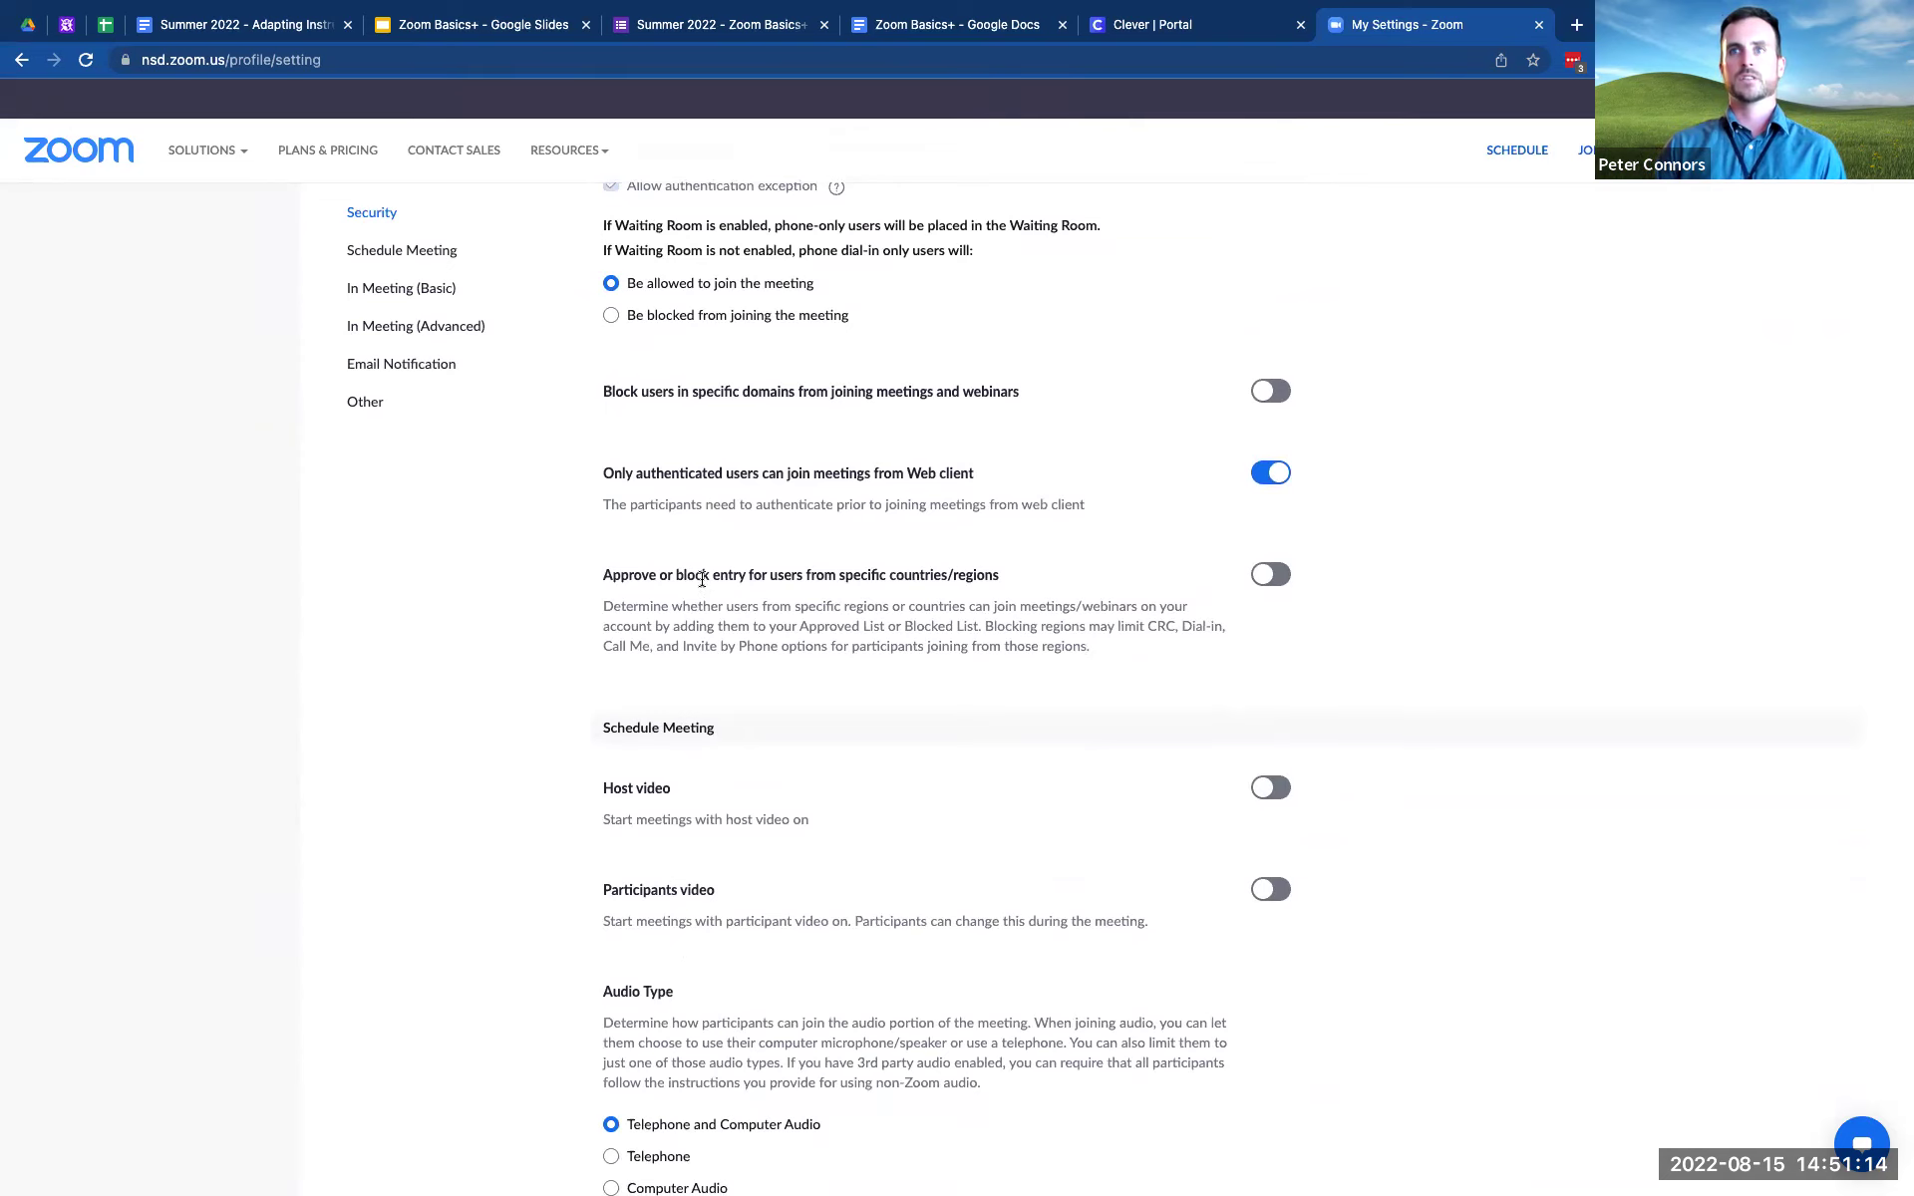
- Review the host video, participants video, audio type and join-before-host settings under Schedule Meeting
scroll(702, 578, down, 5)
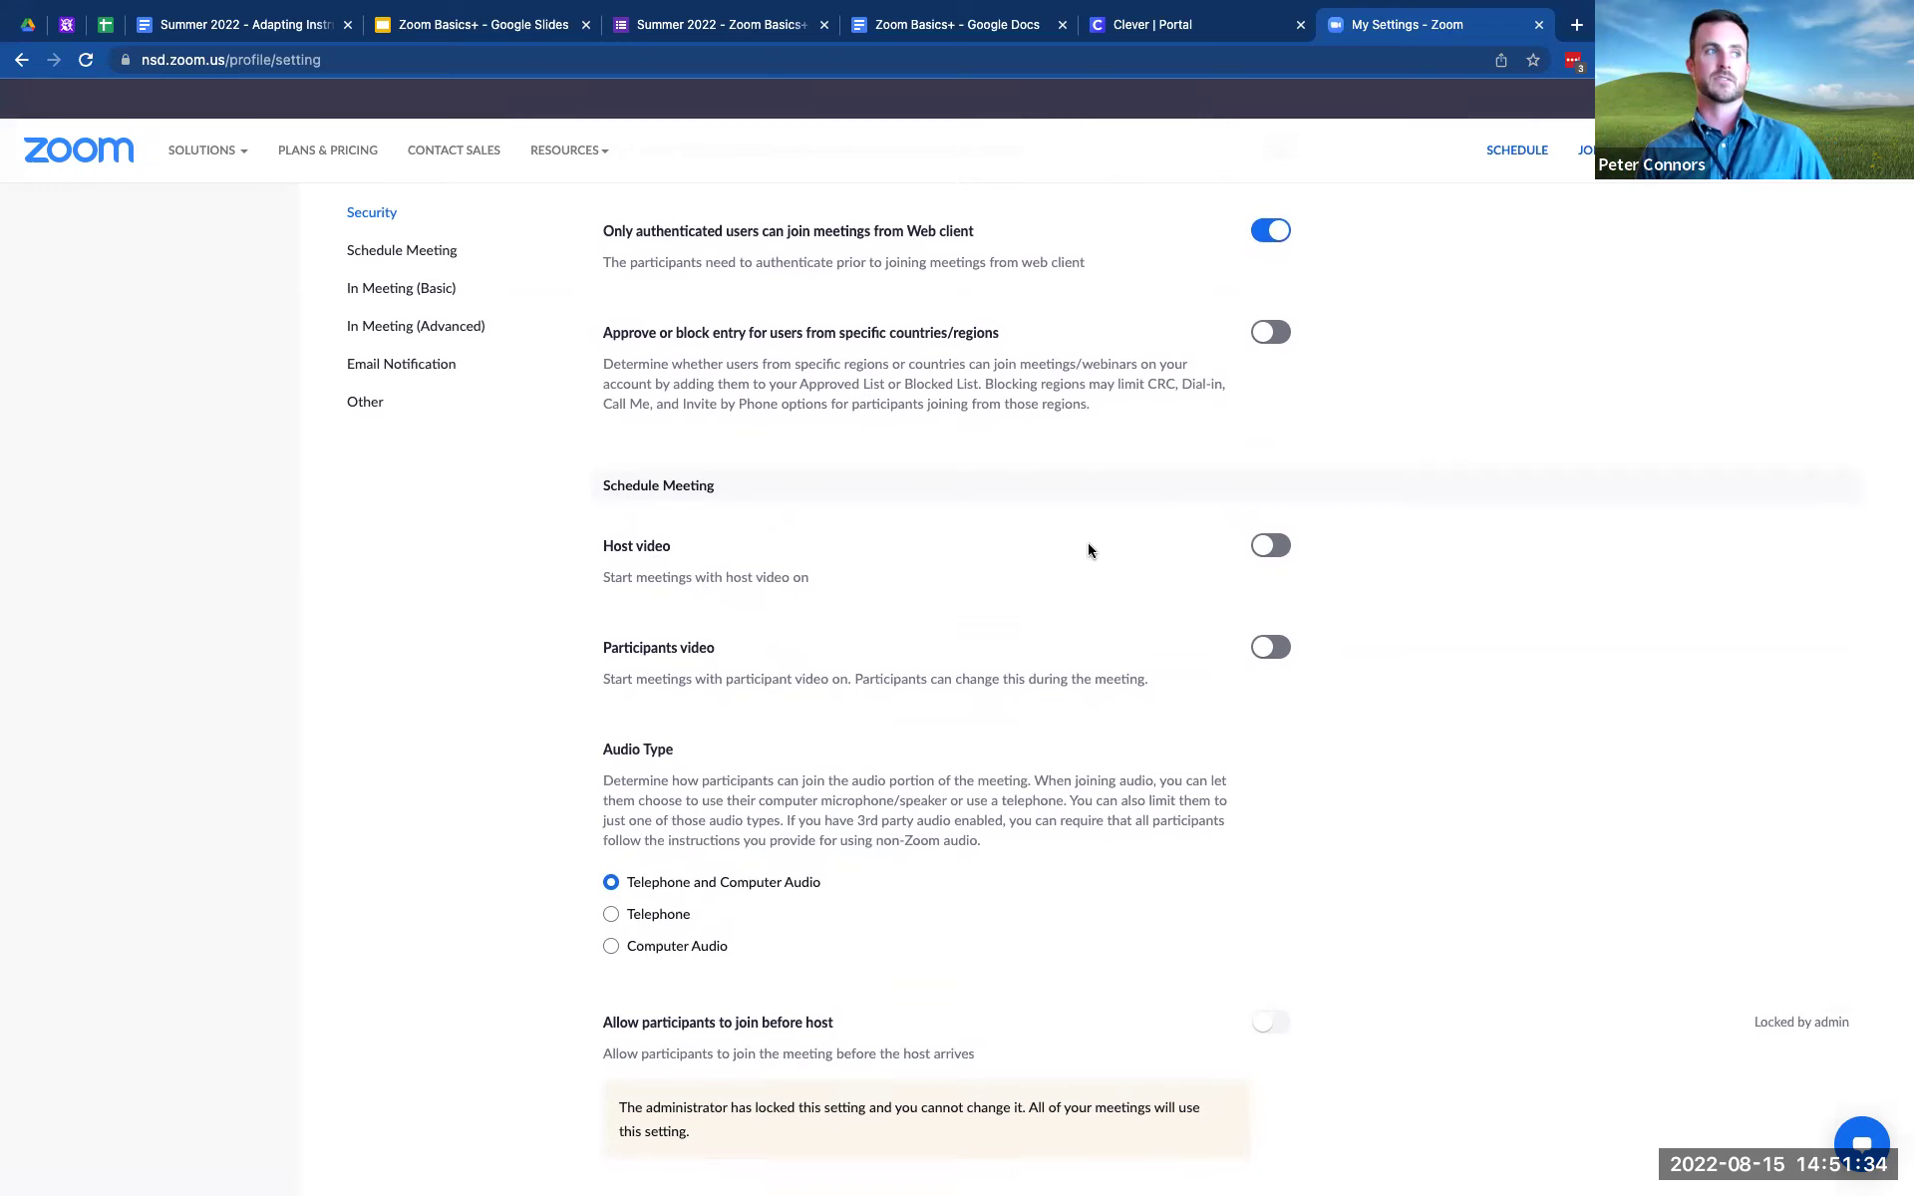
scroll(1089, 546, down, 2)
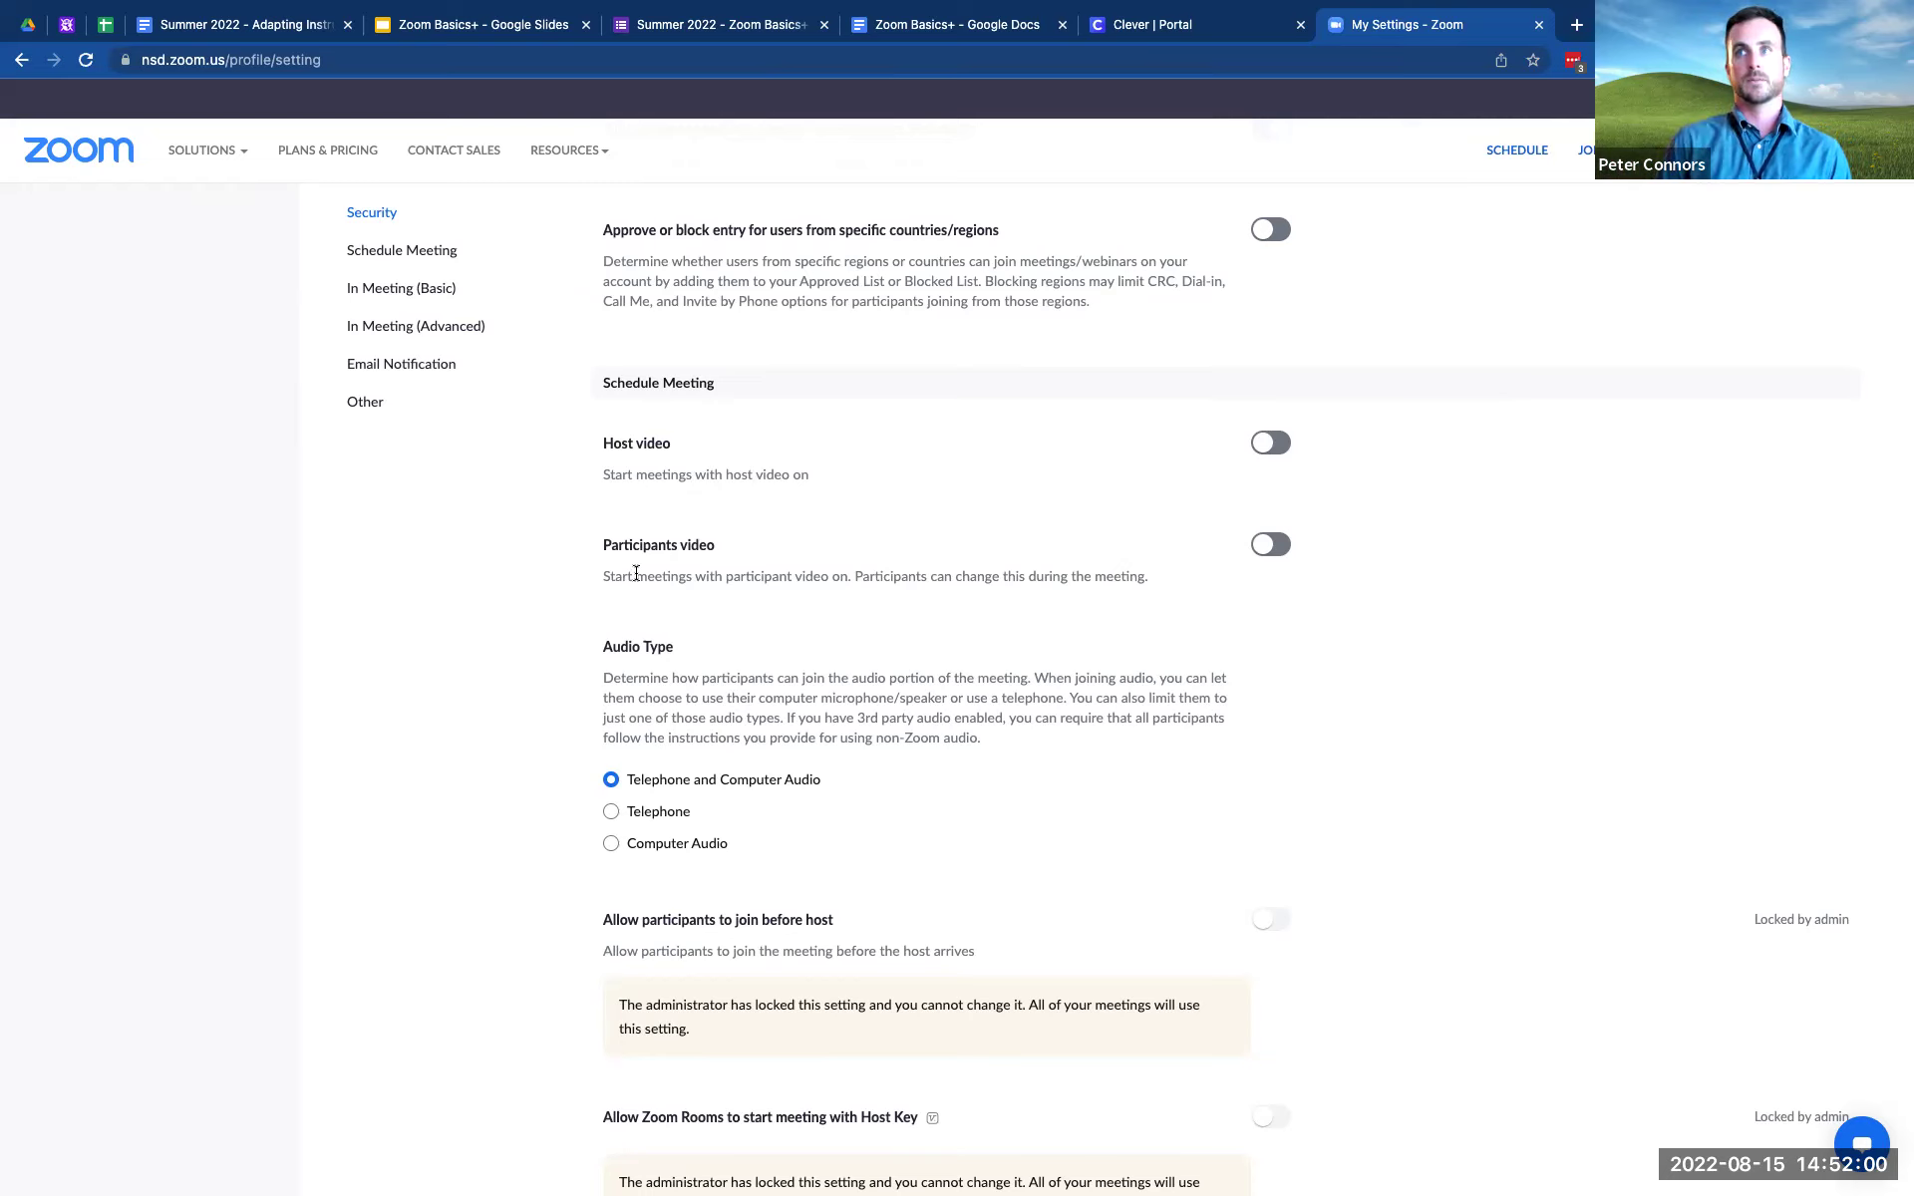
scroll(636, 571, down, 1)
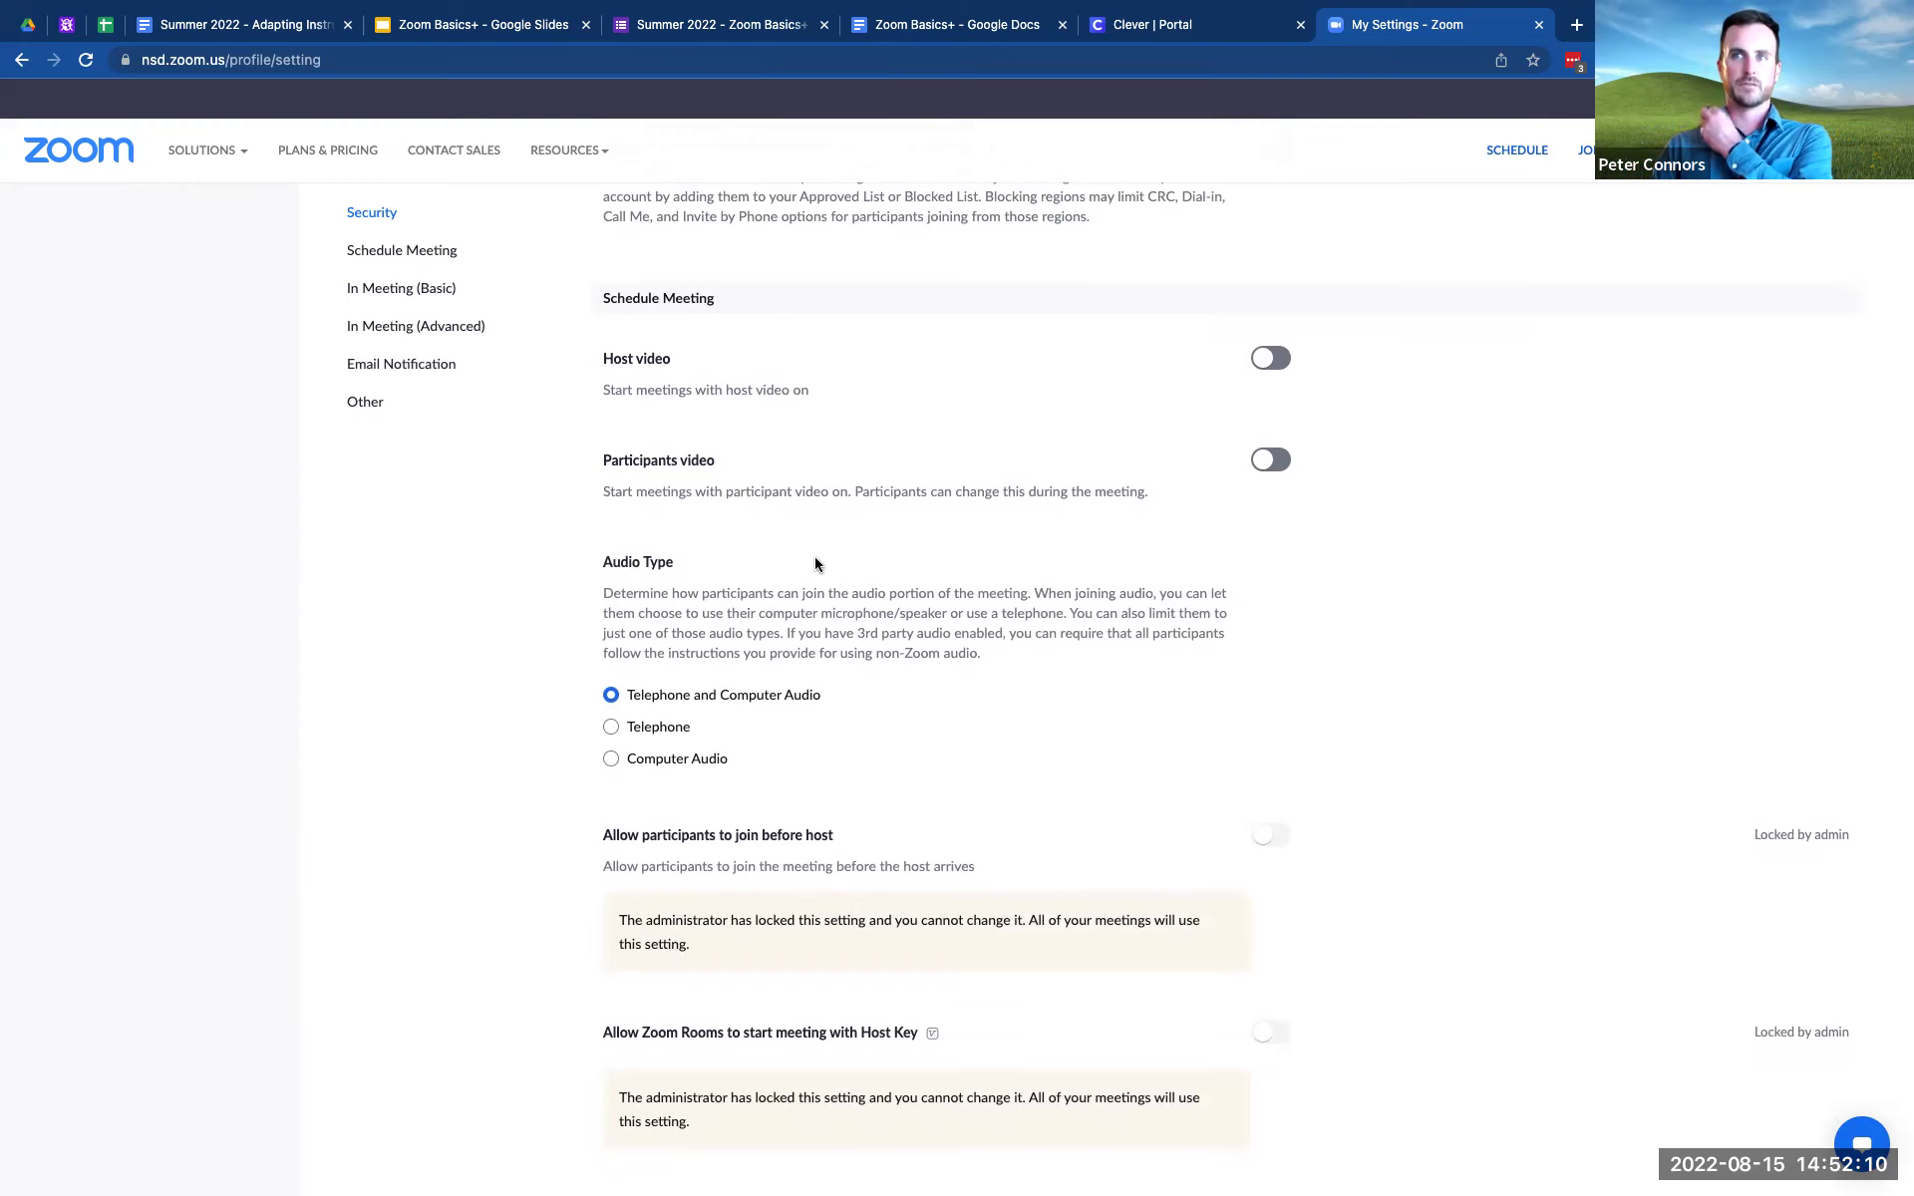
scroll(816, 565, down, 3)
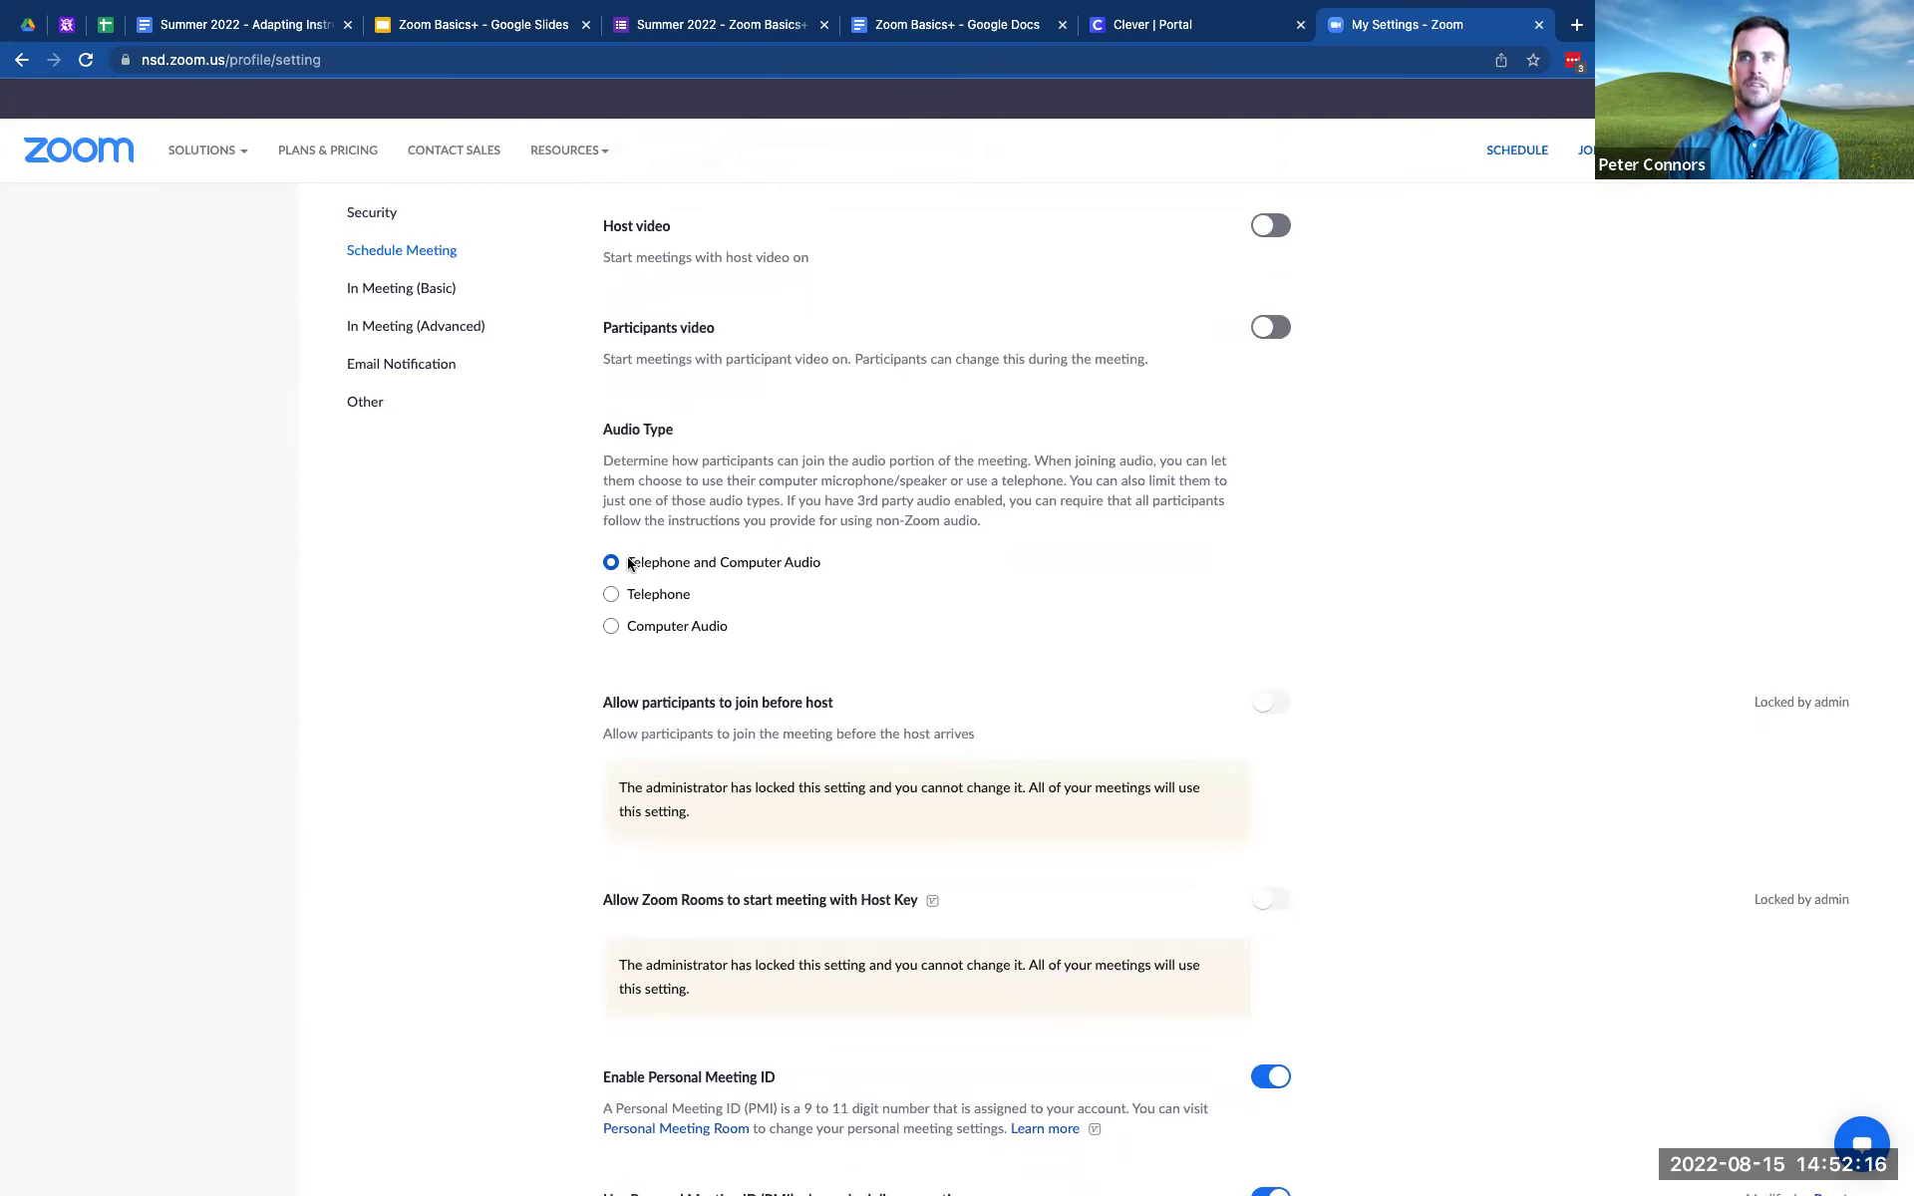
- Check the audio type choices and the option for participants to join before the host under Schedule Meeting
scroll(686, 596, down, 1)
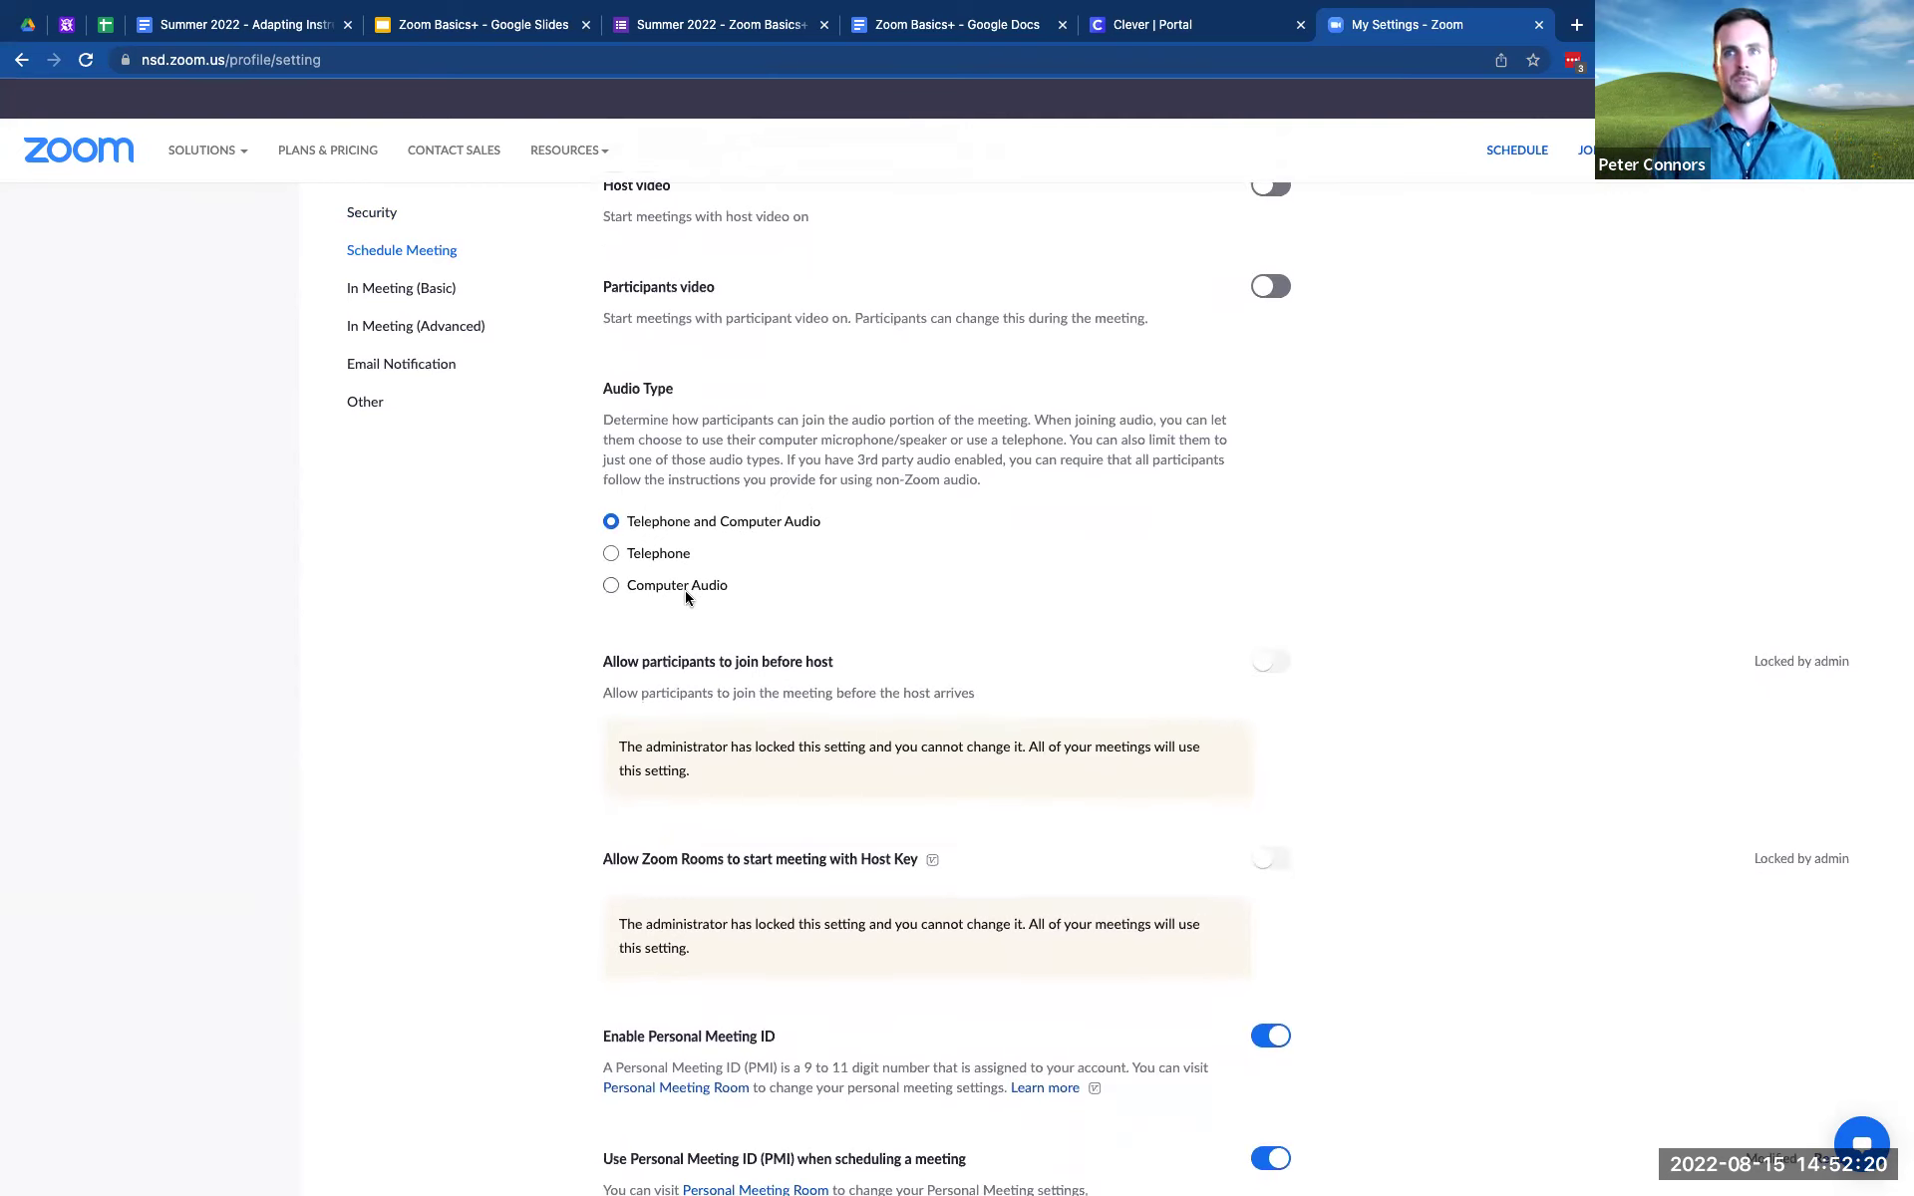
scroll(686, 596, down, 3)
right_click(686, 597)
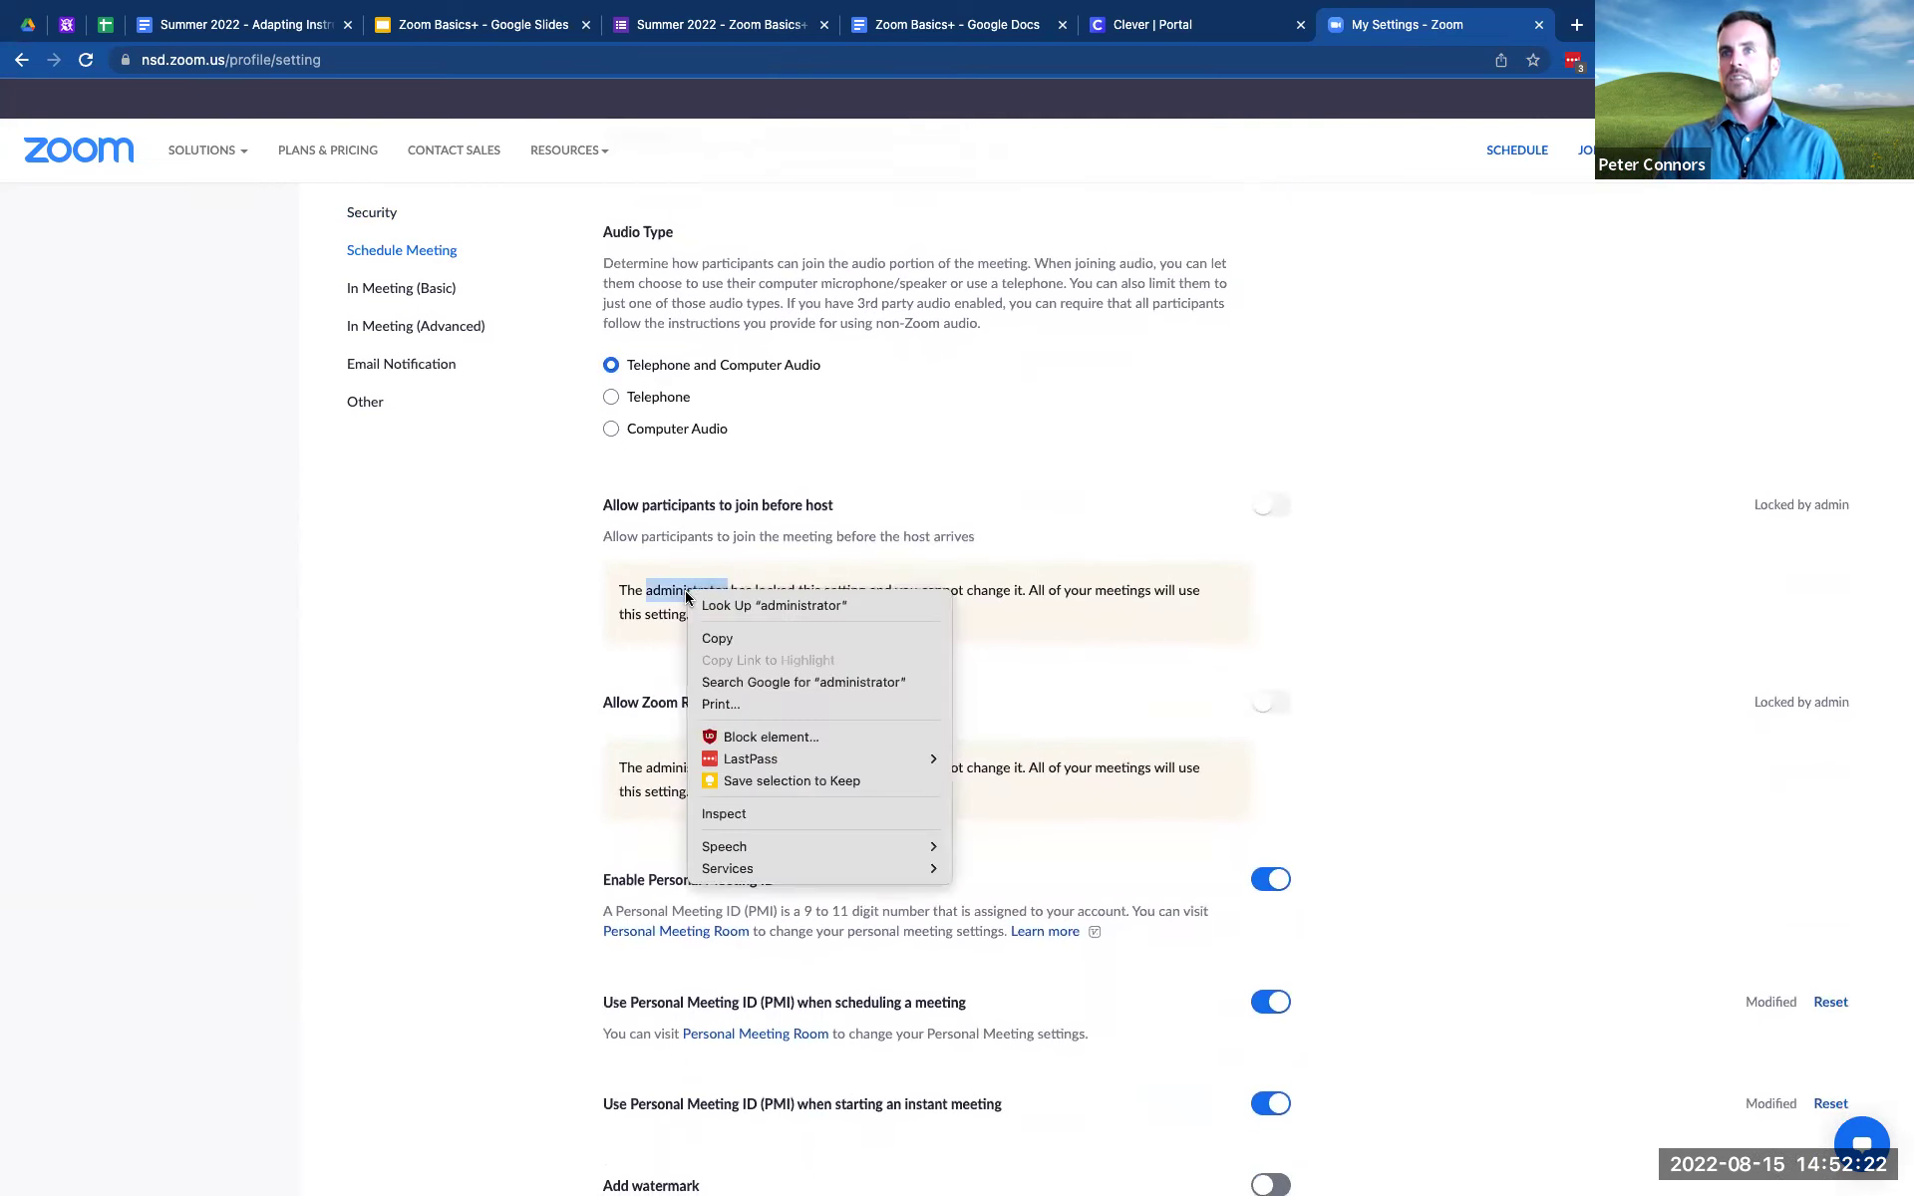
click(491, 627)
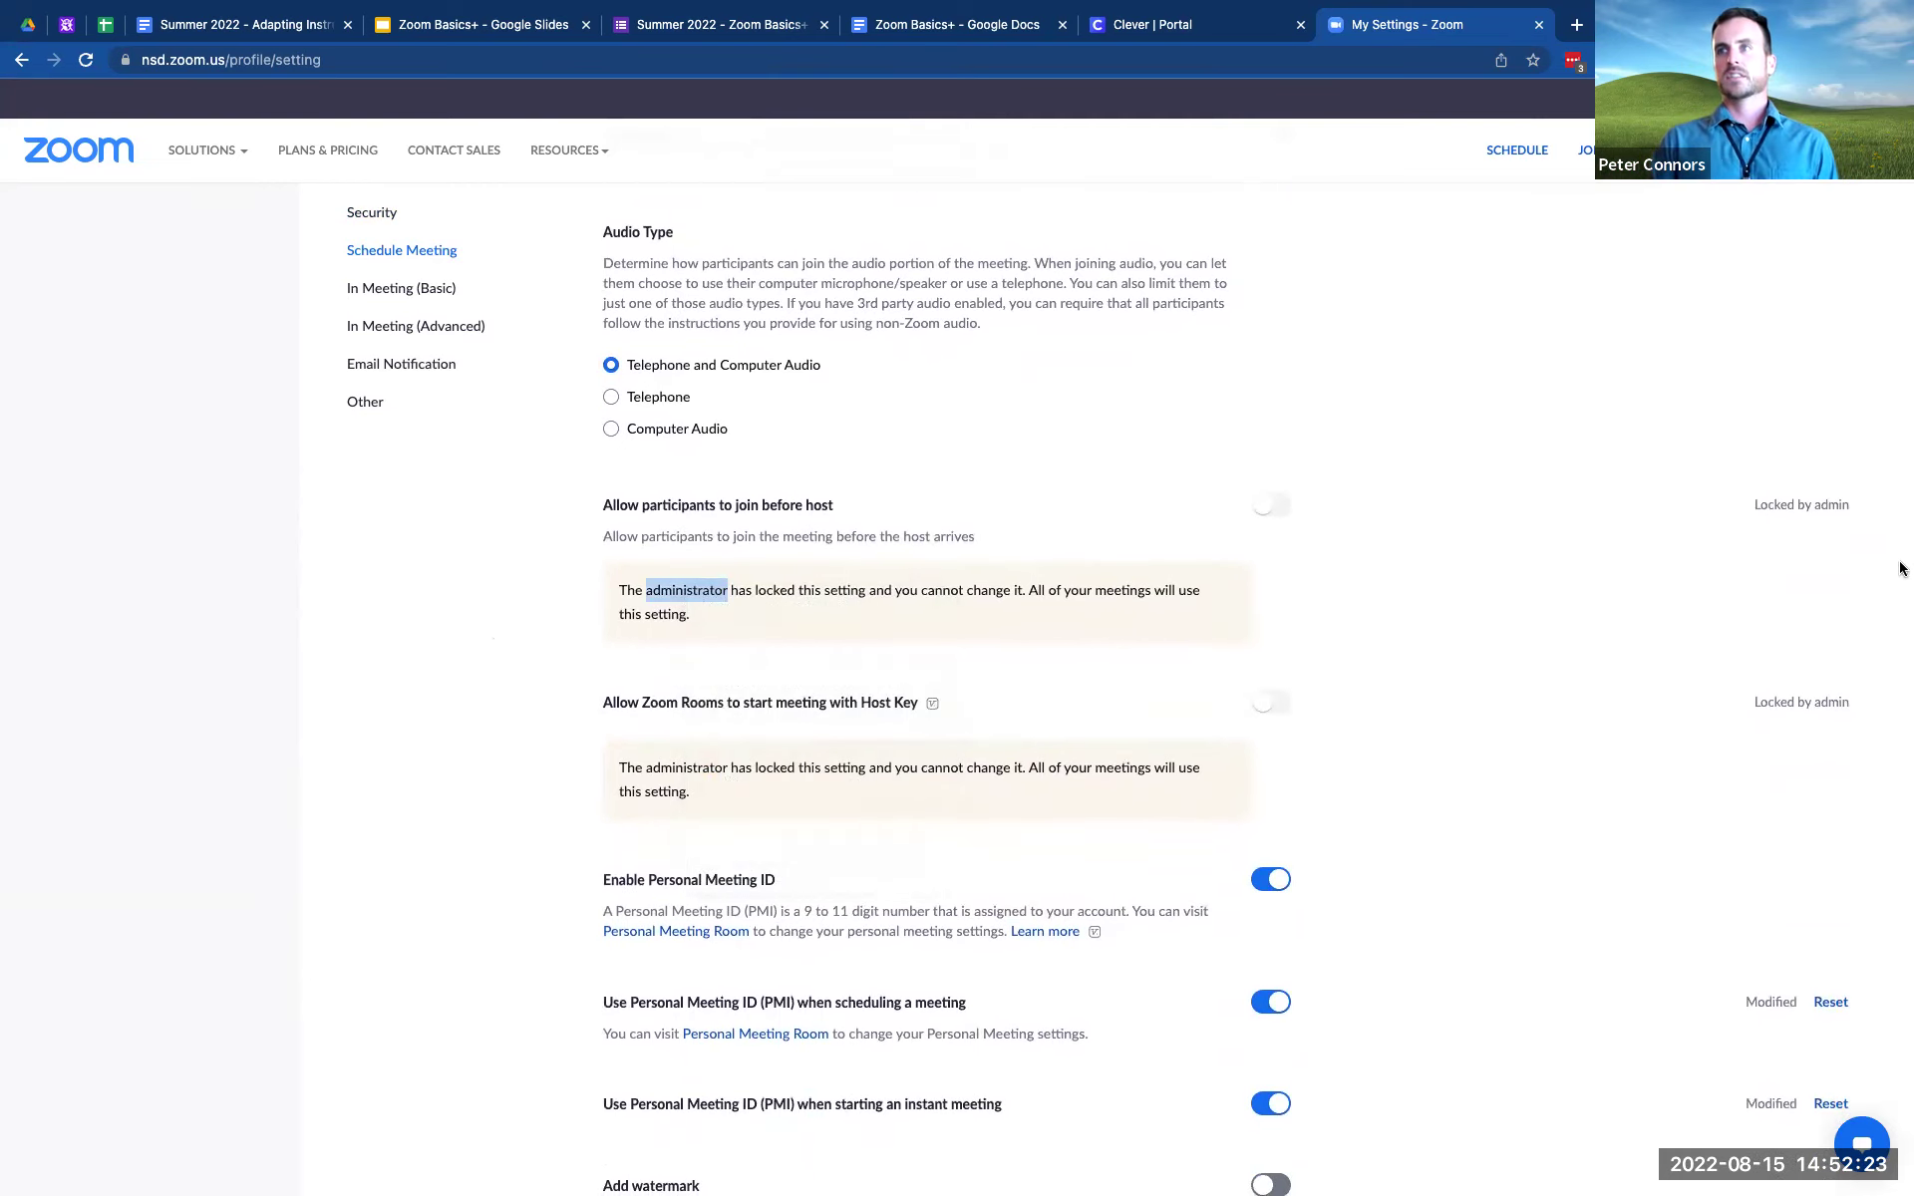
click(1661, 592)
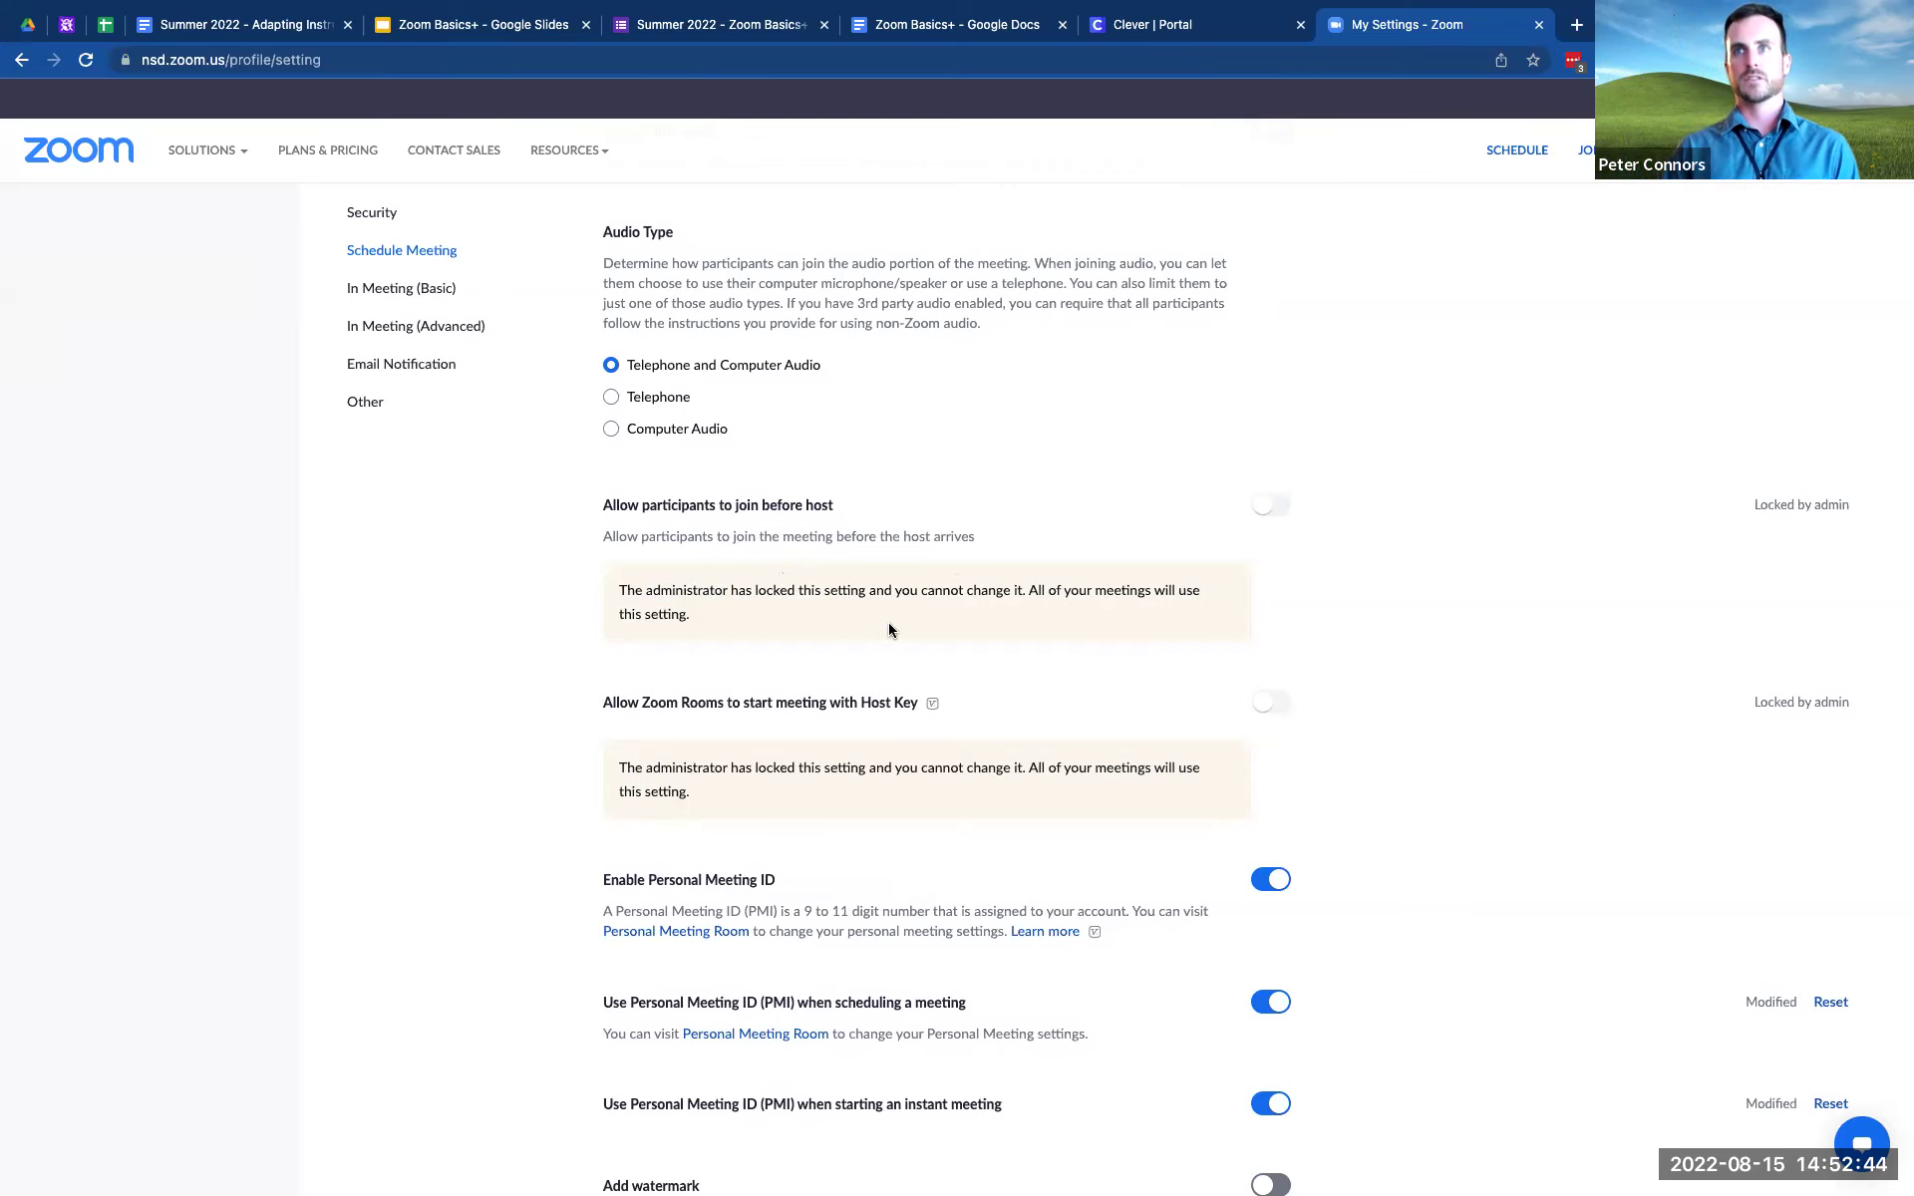
- Review the Zoom Rooms host key setting and the Personal Meeting ID settings for scheduled and instant meetings
scroll(888, 632, down, 2)
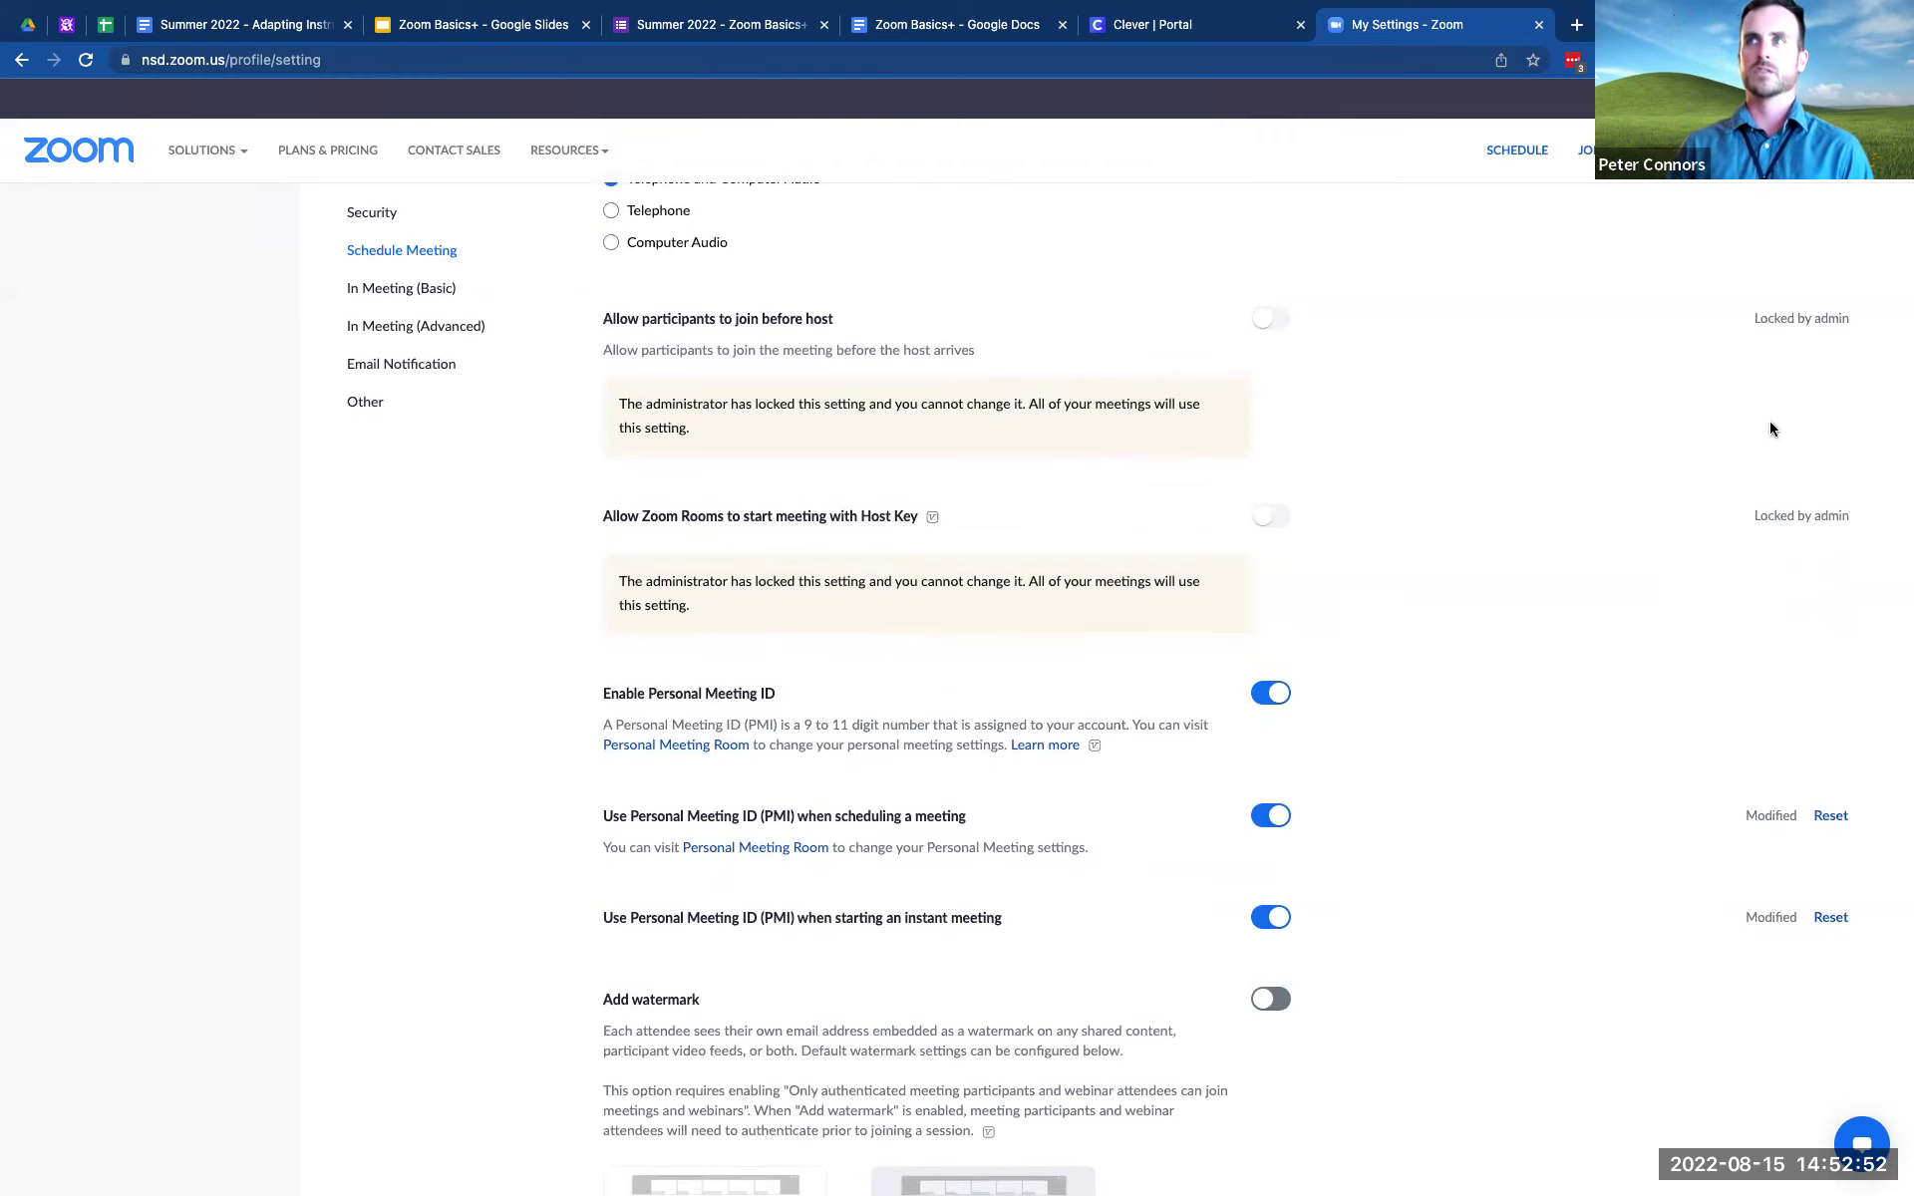
scroll(834, 589, down, 2)
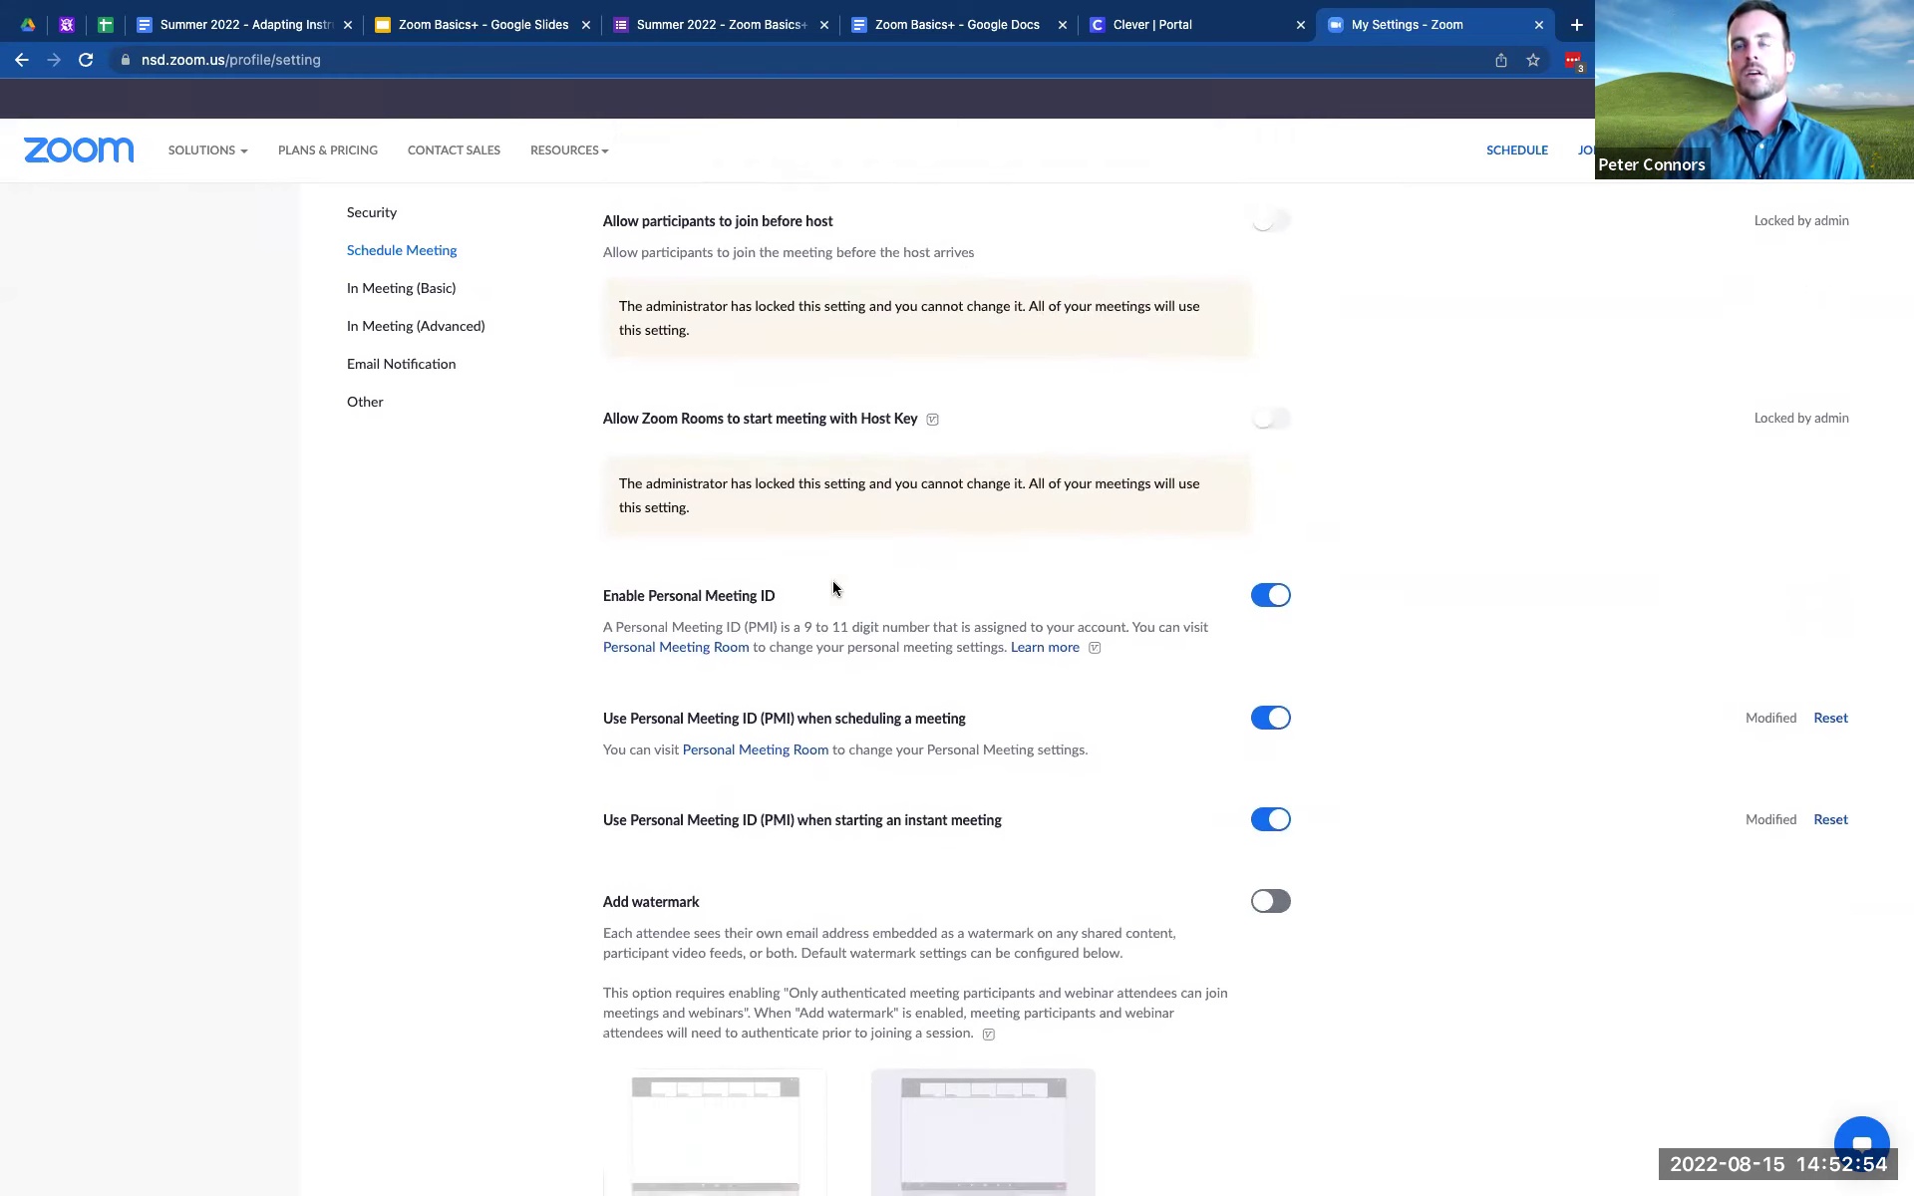
scroll(834, 588, down, 3)
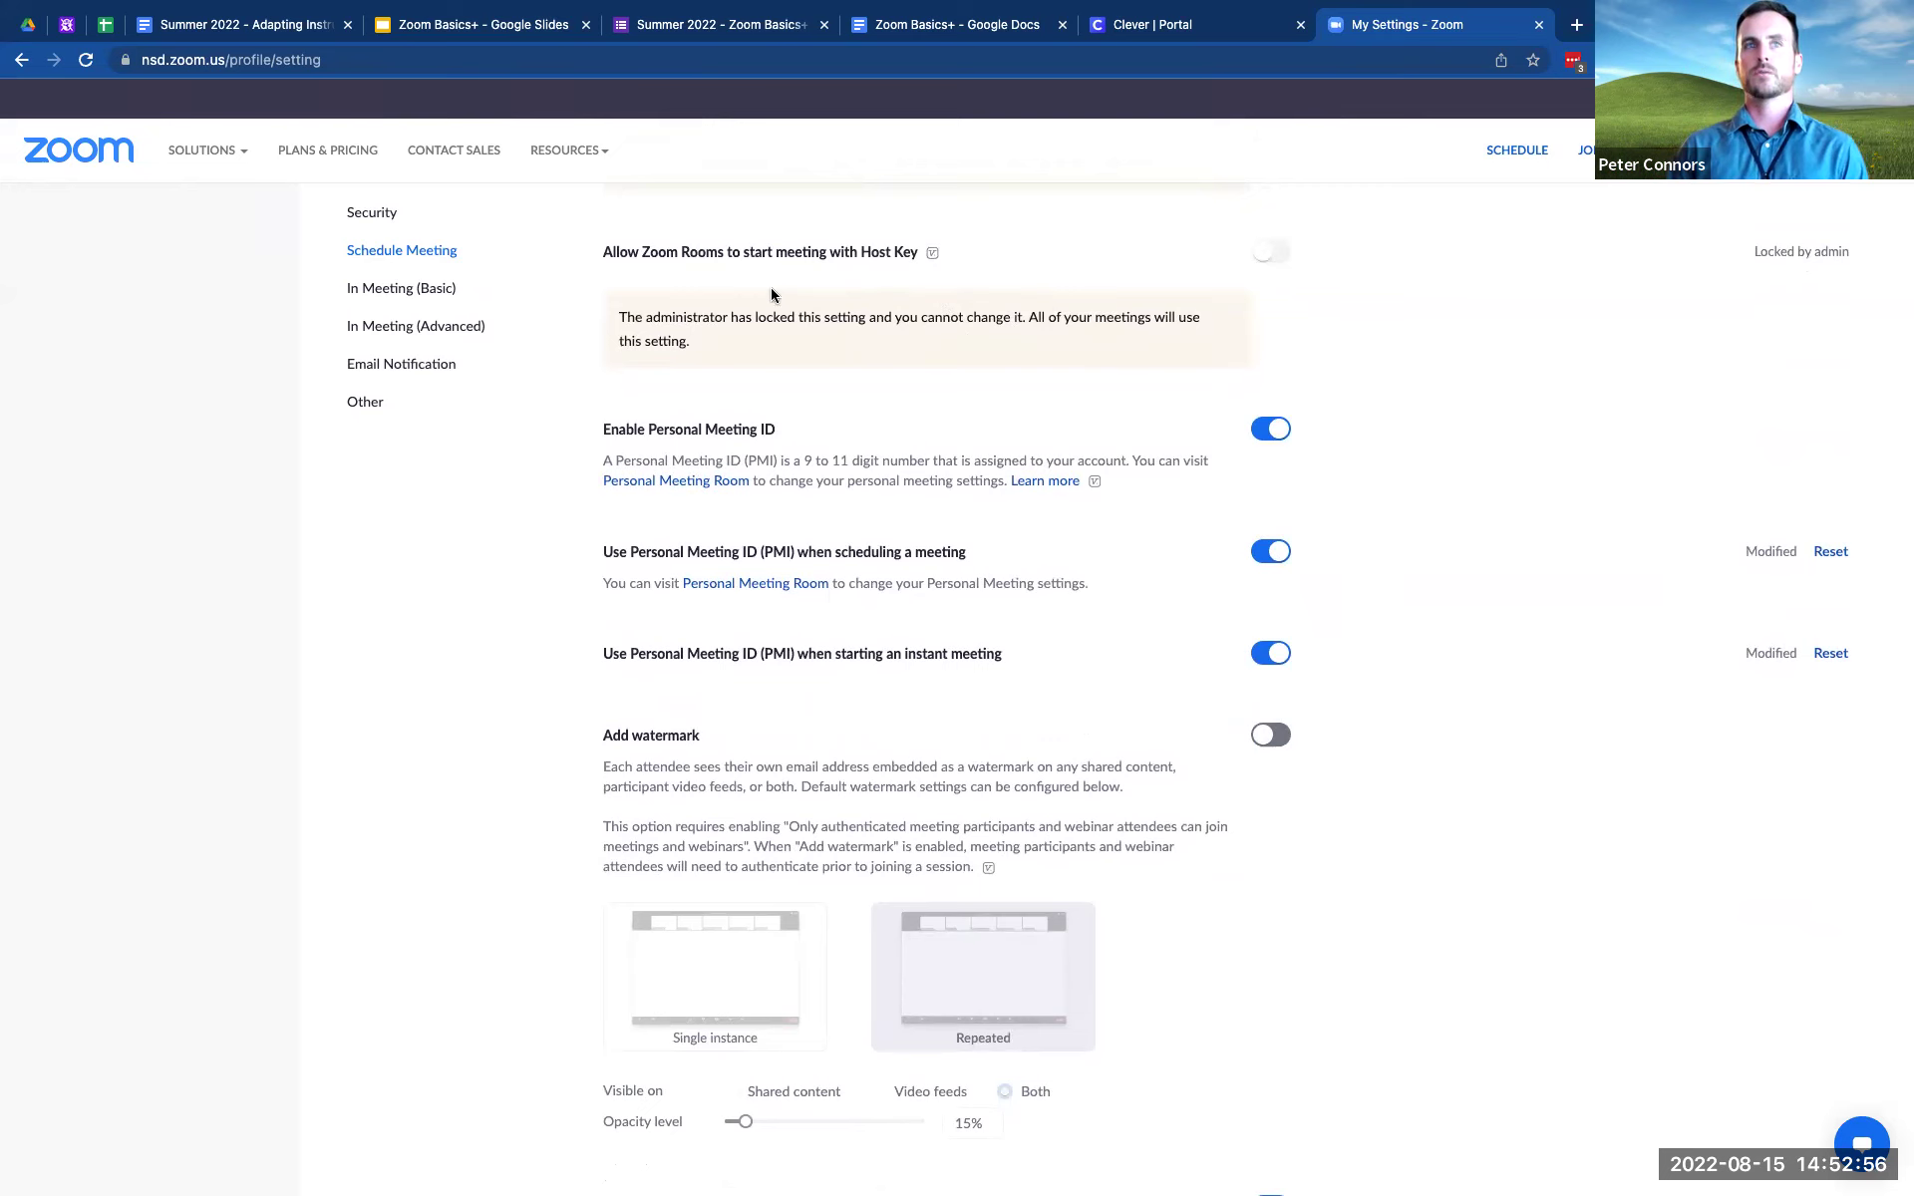
scroll(854, 453, down, 2)
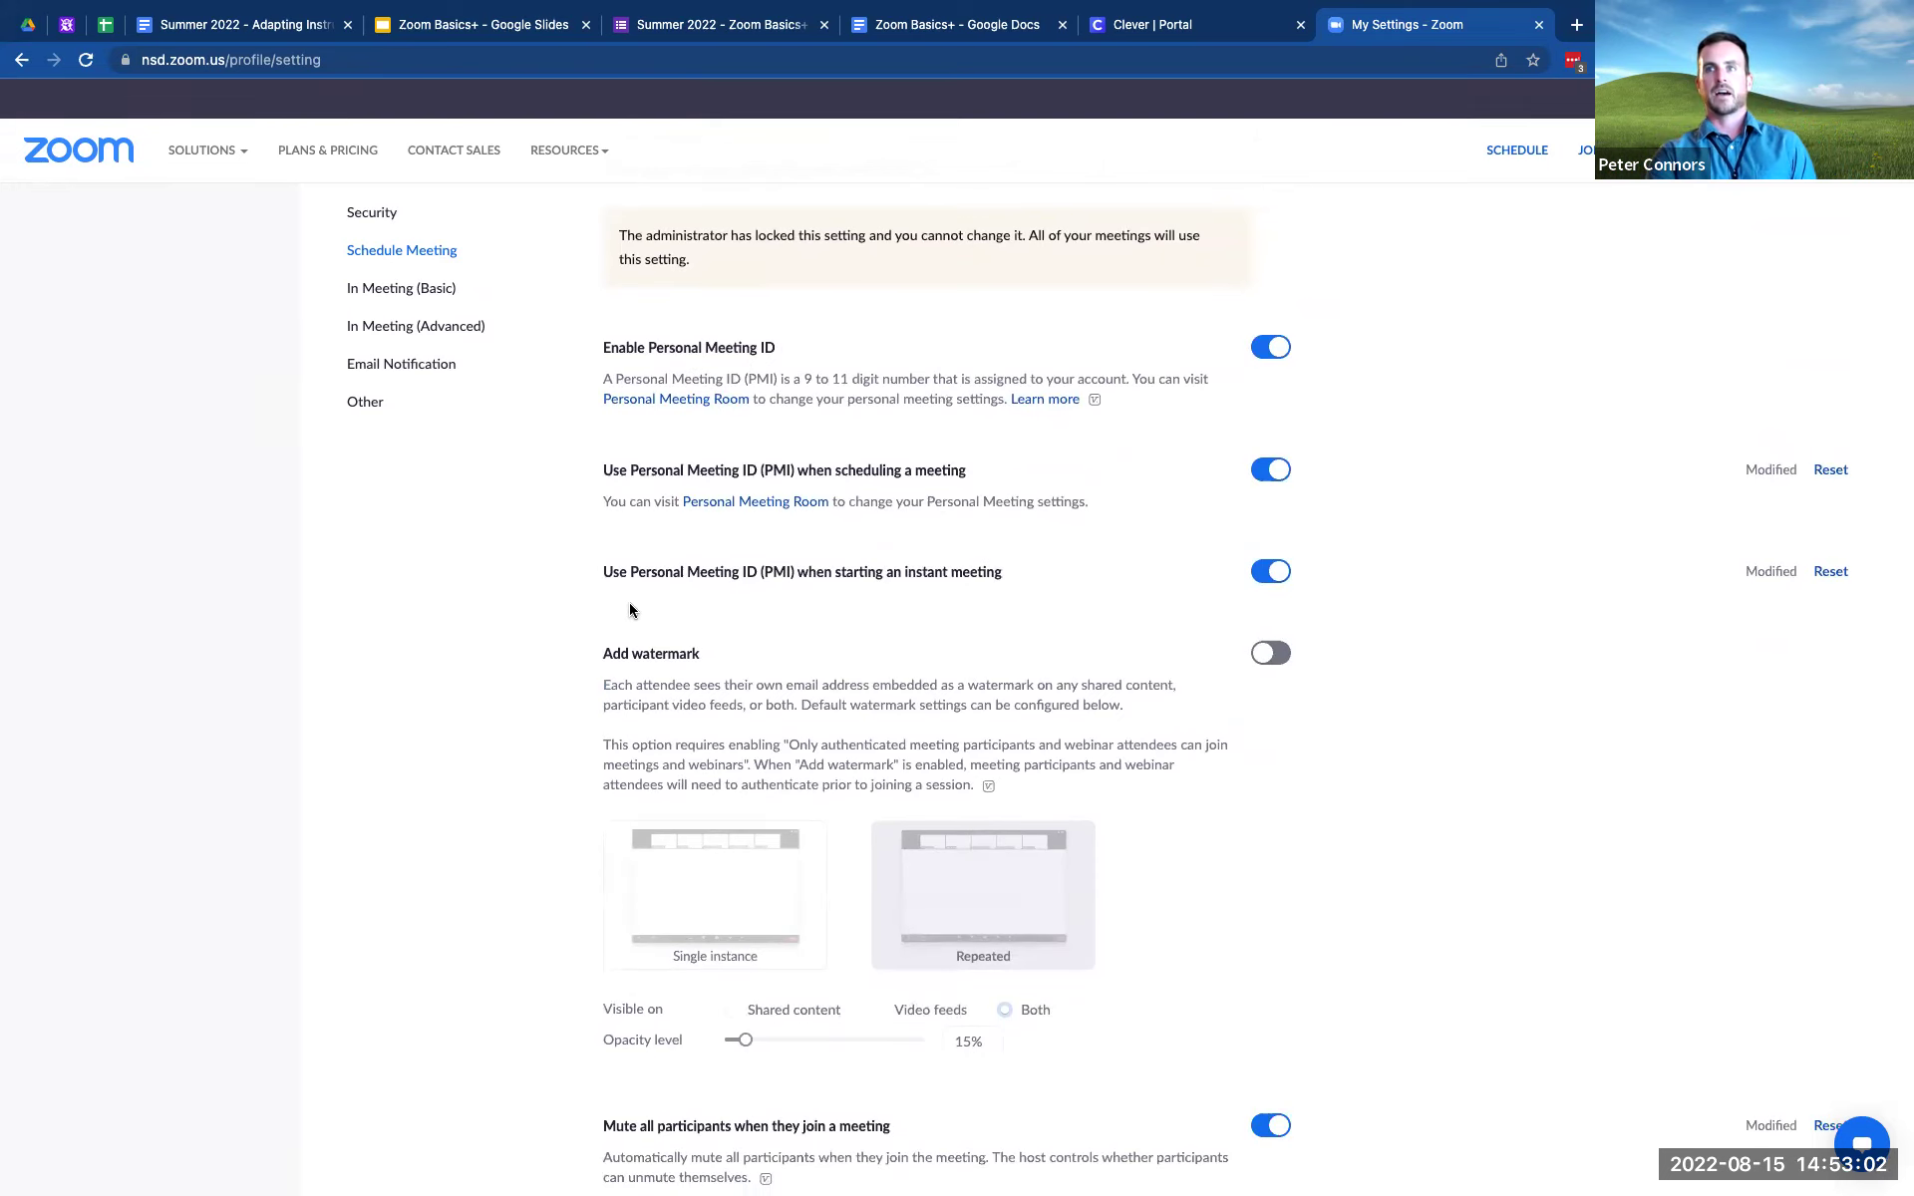
scroll(547, 739, down, 3)
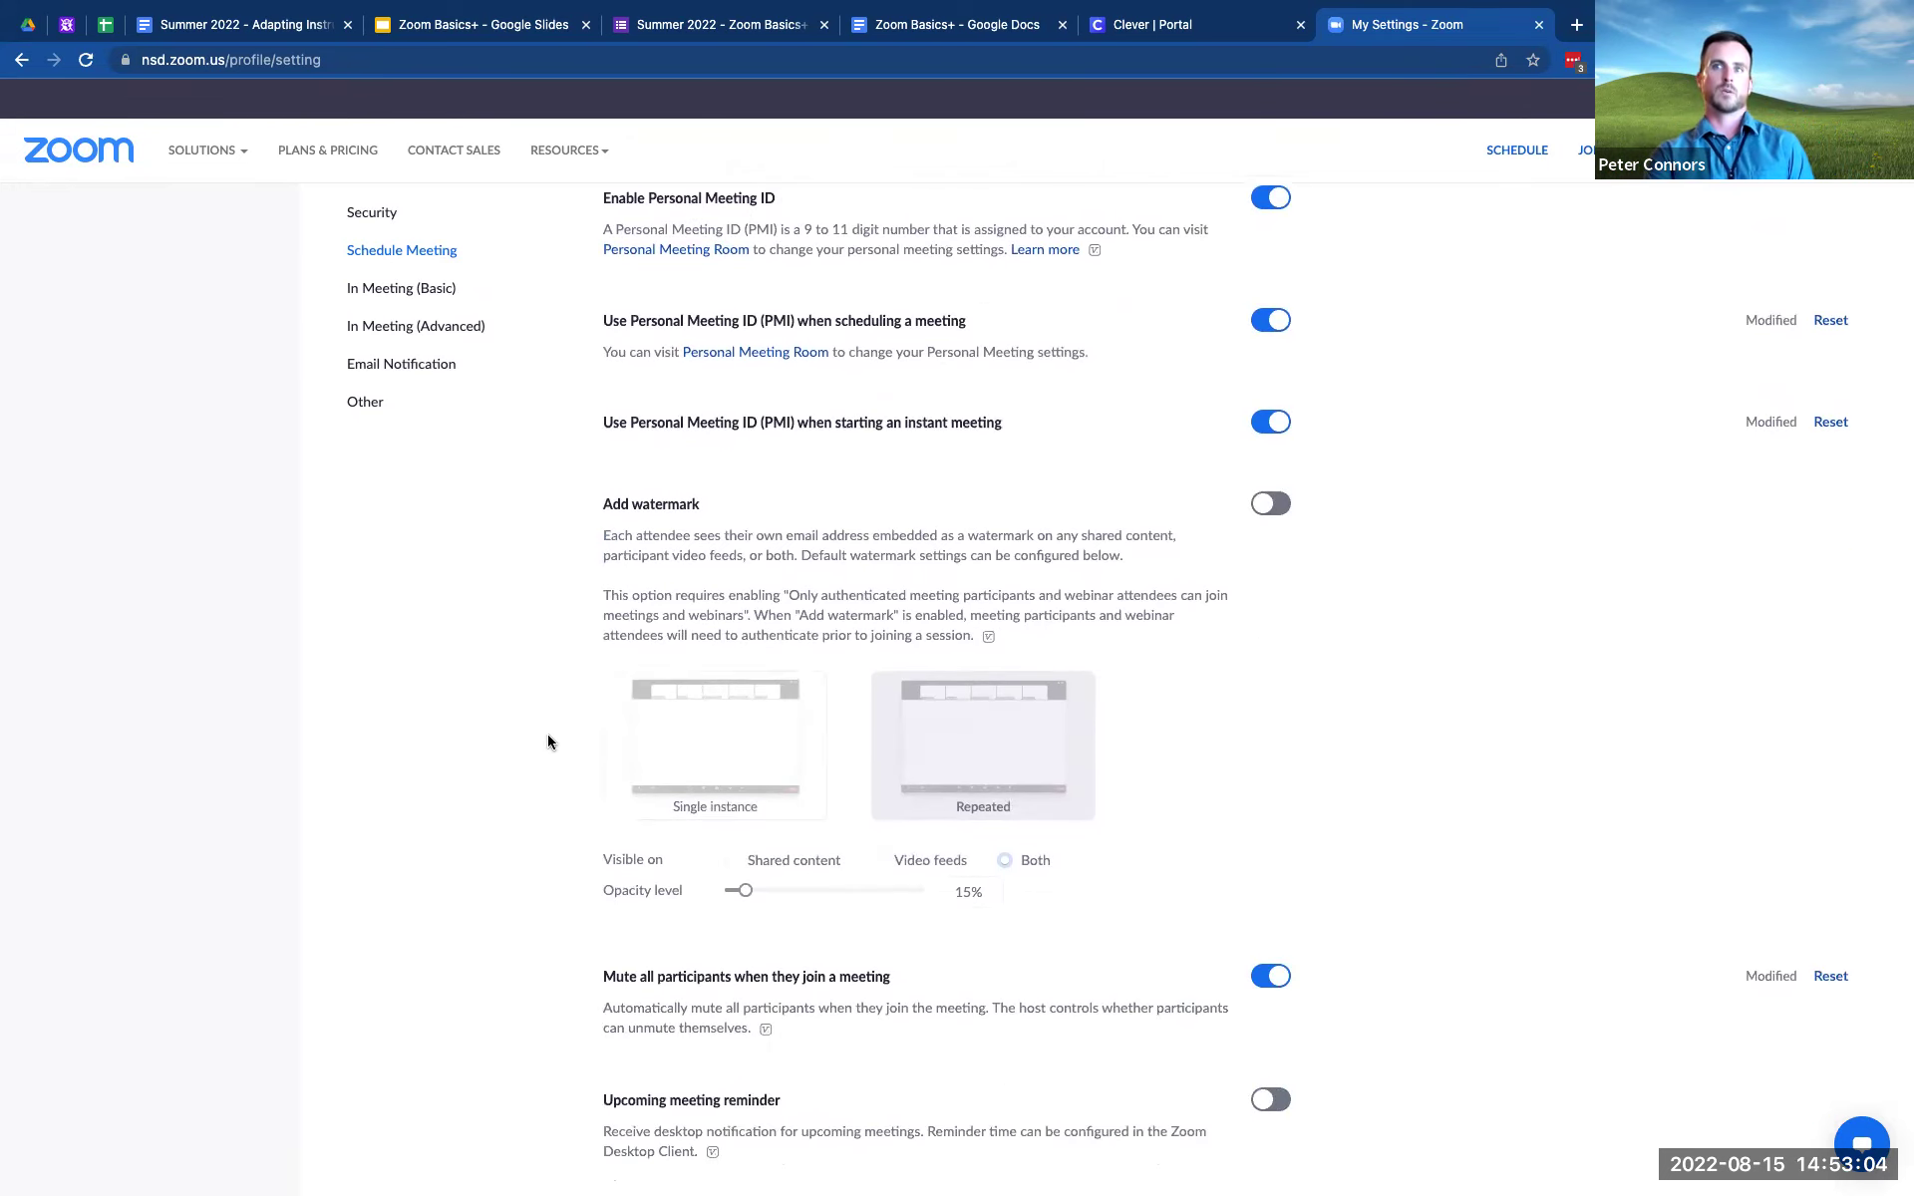
- Review the watermark, mute on joining, upcoming meeting reminder and template settings at the end of Schedule Meeting
scroll(855, 787, down, 3)
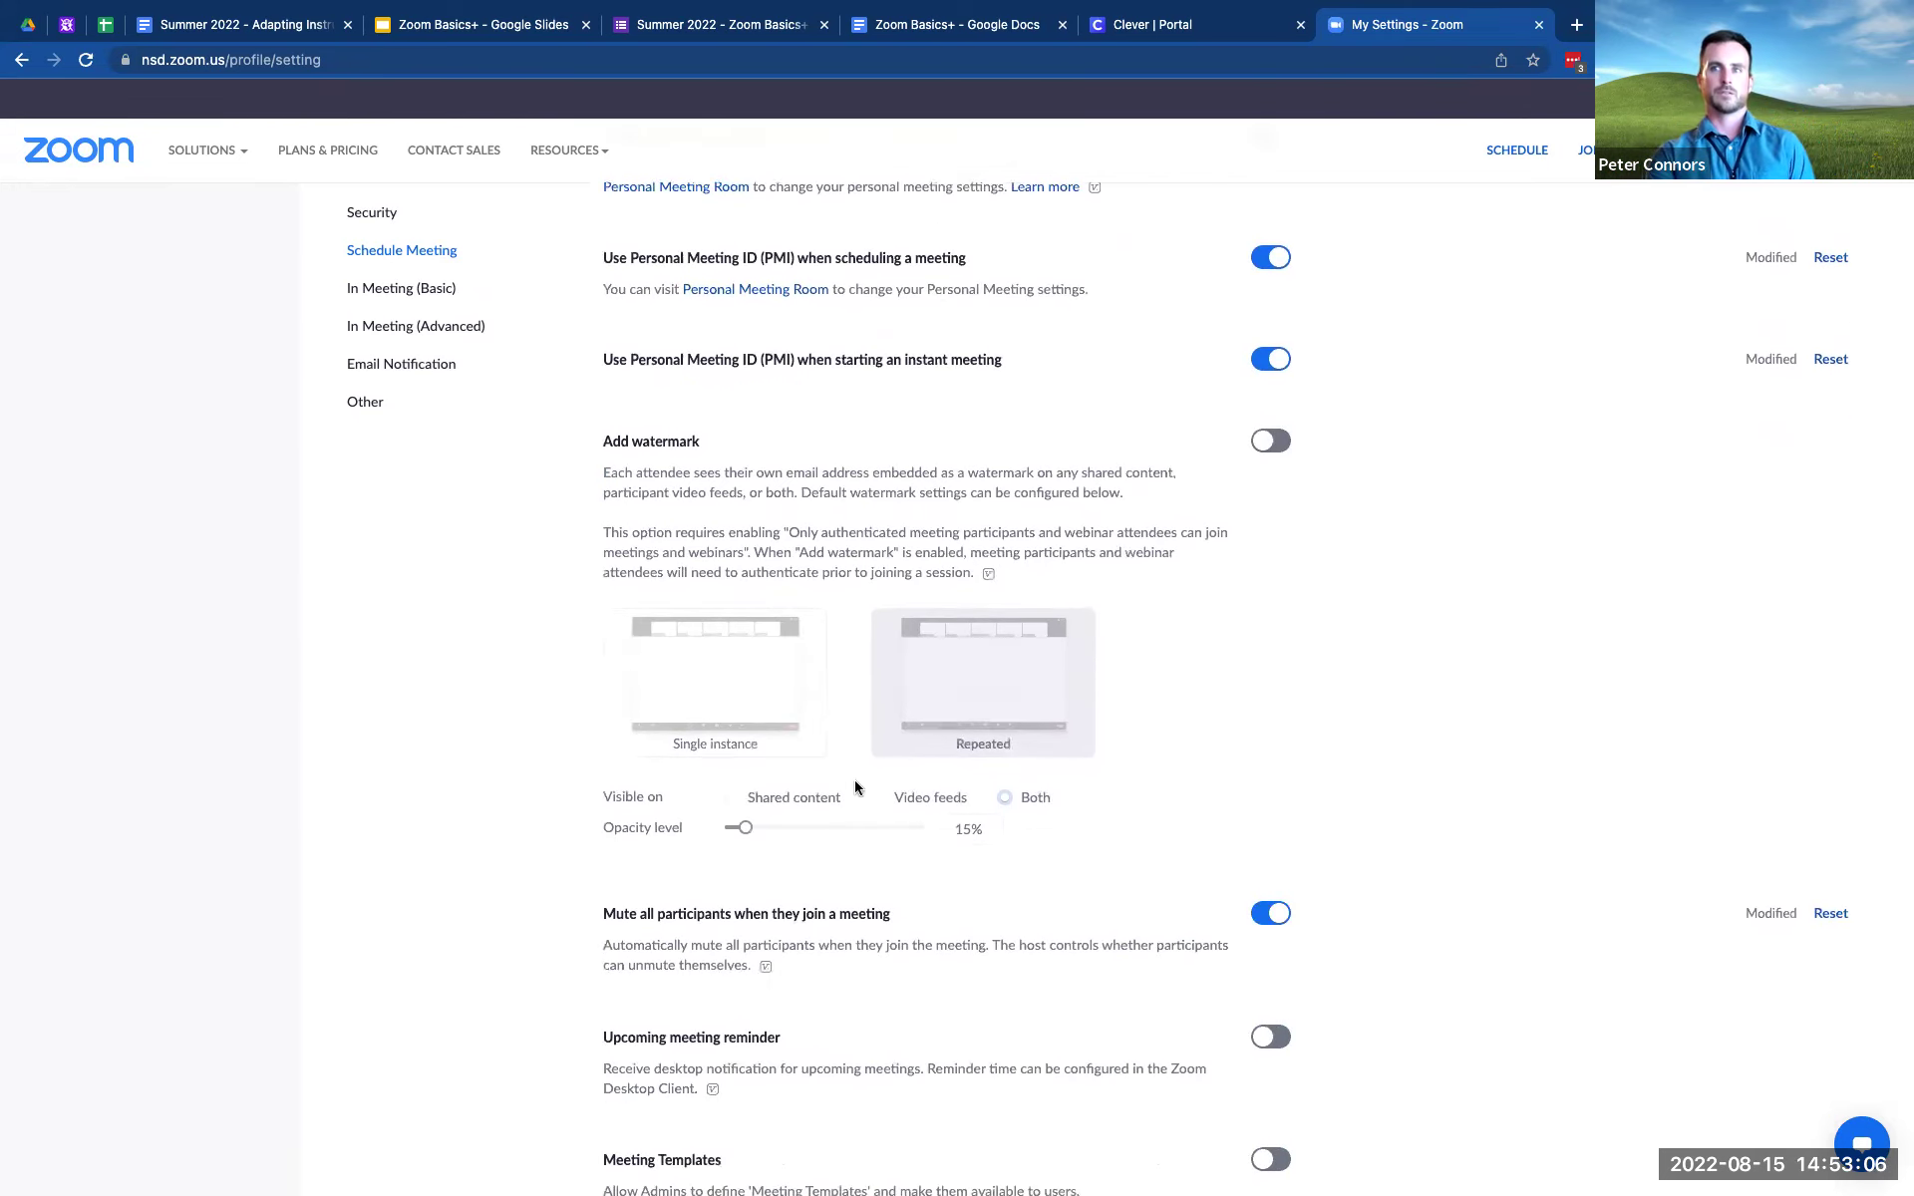
scroll(855, 787, down, 1)
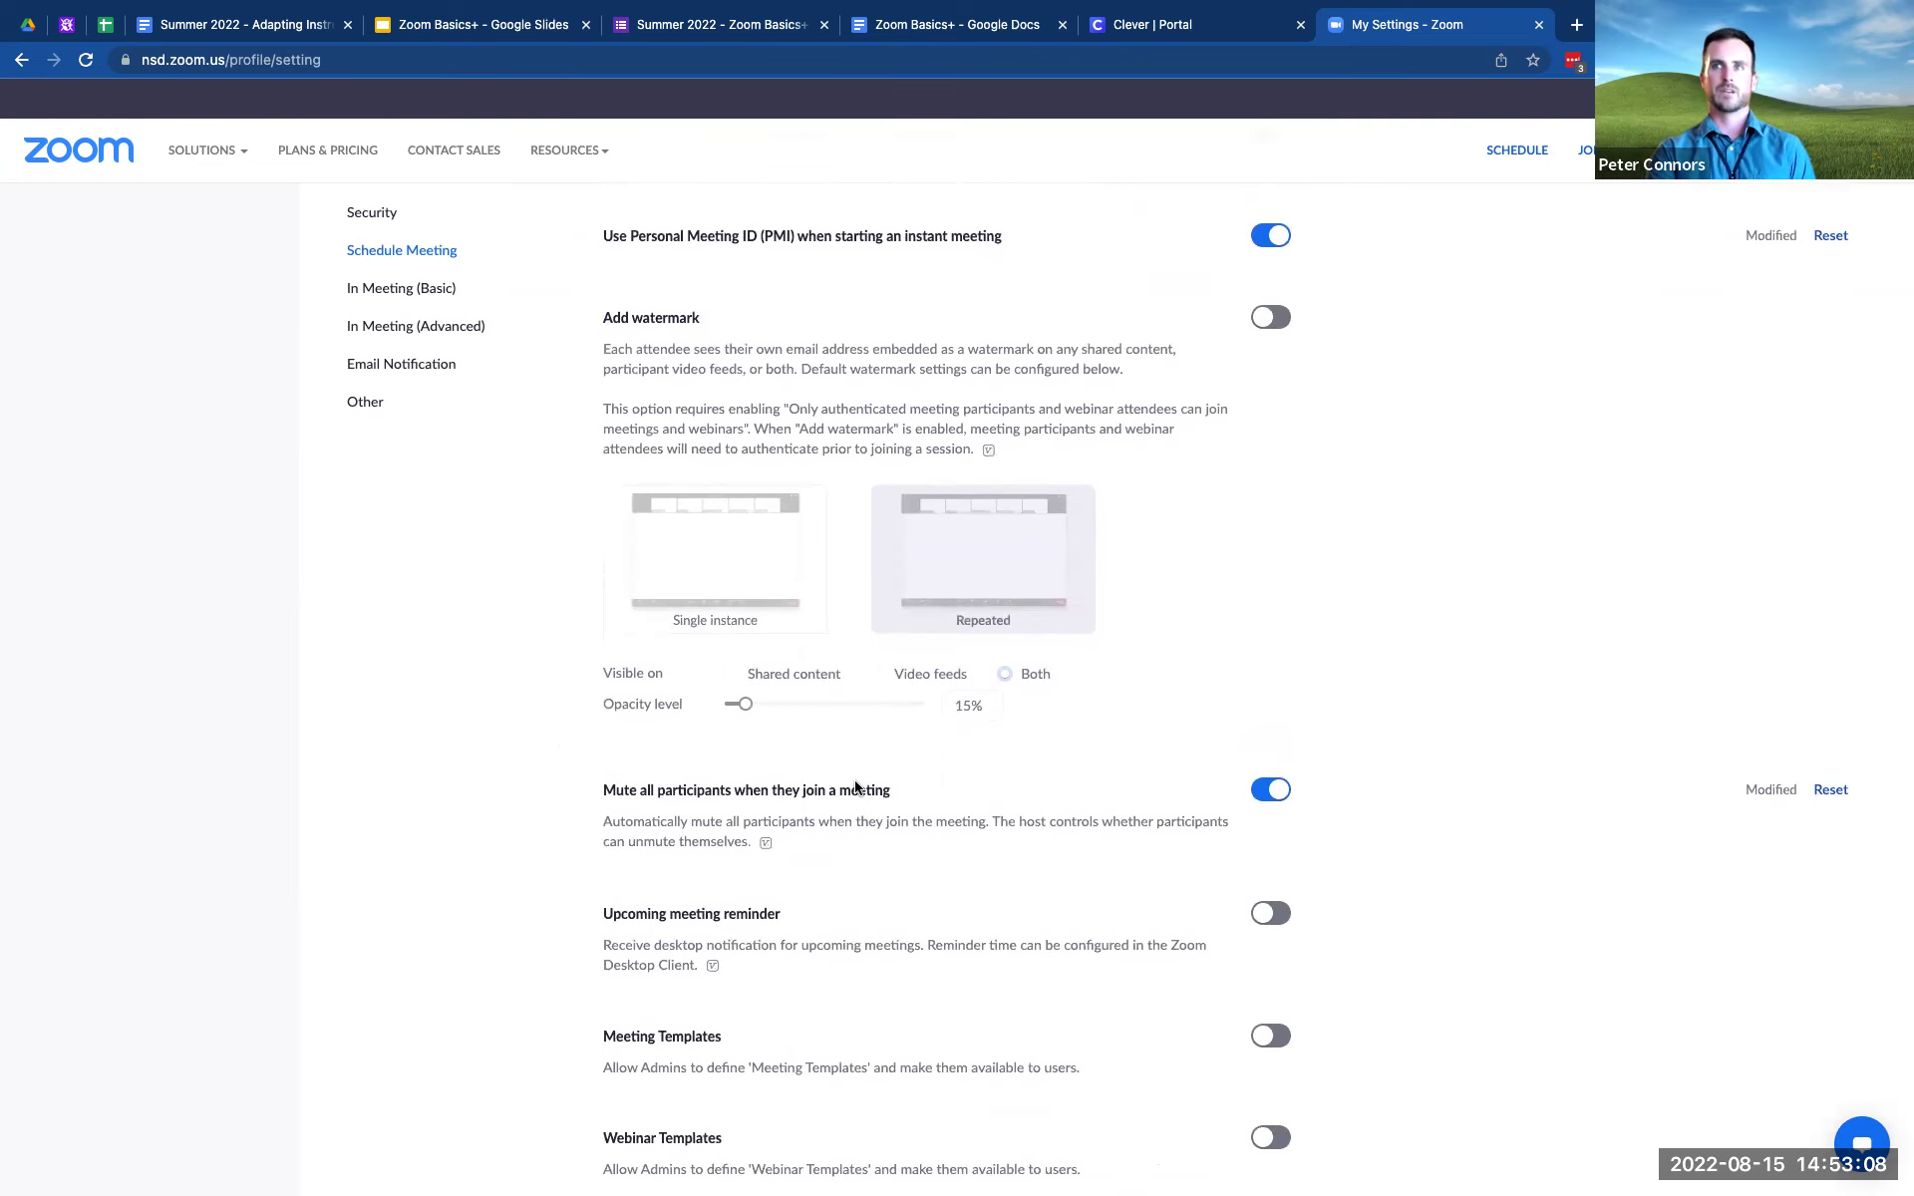
scroll(855, 780, down, 1)
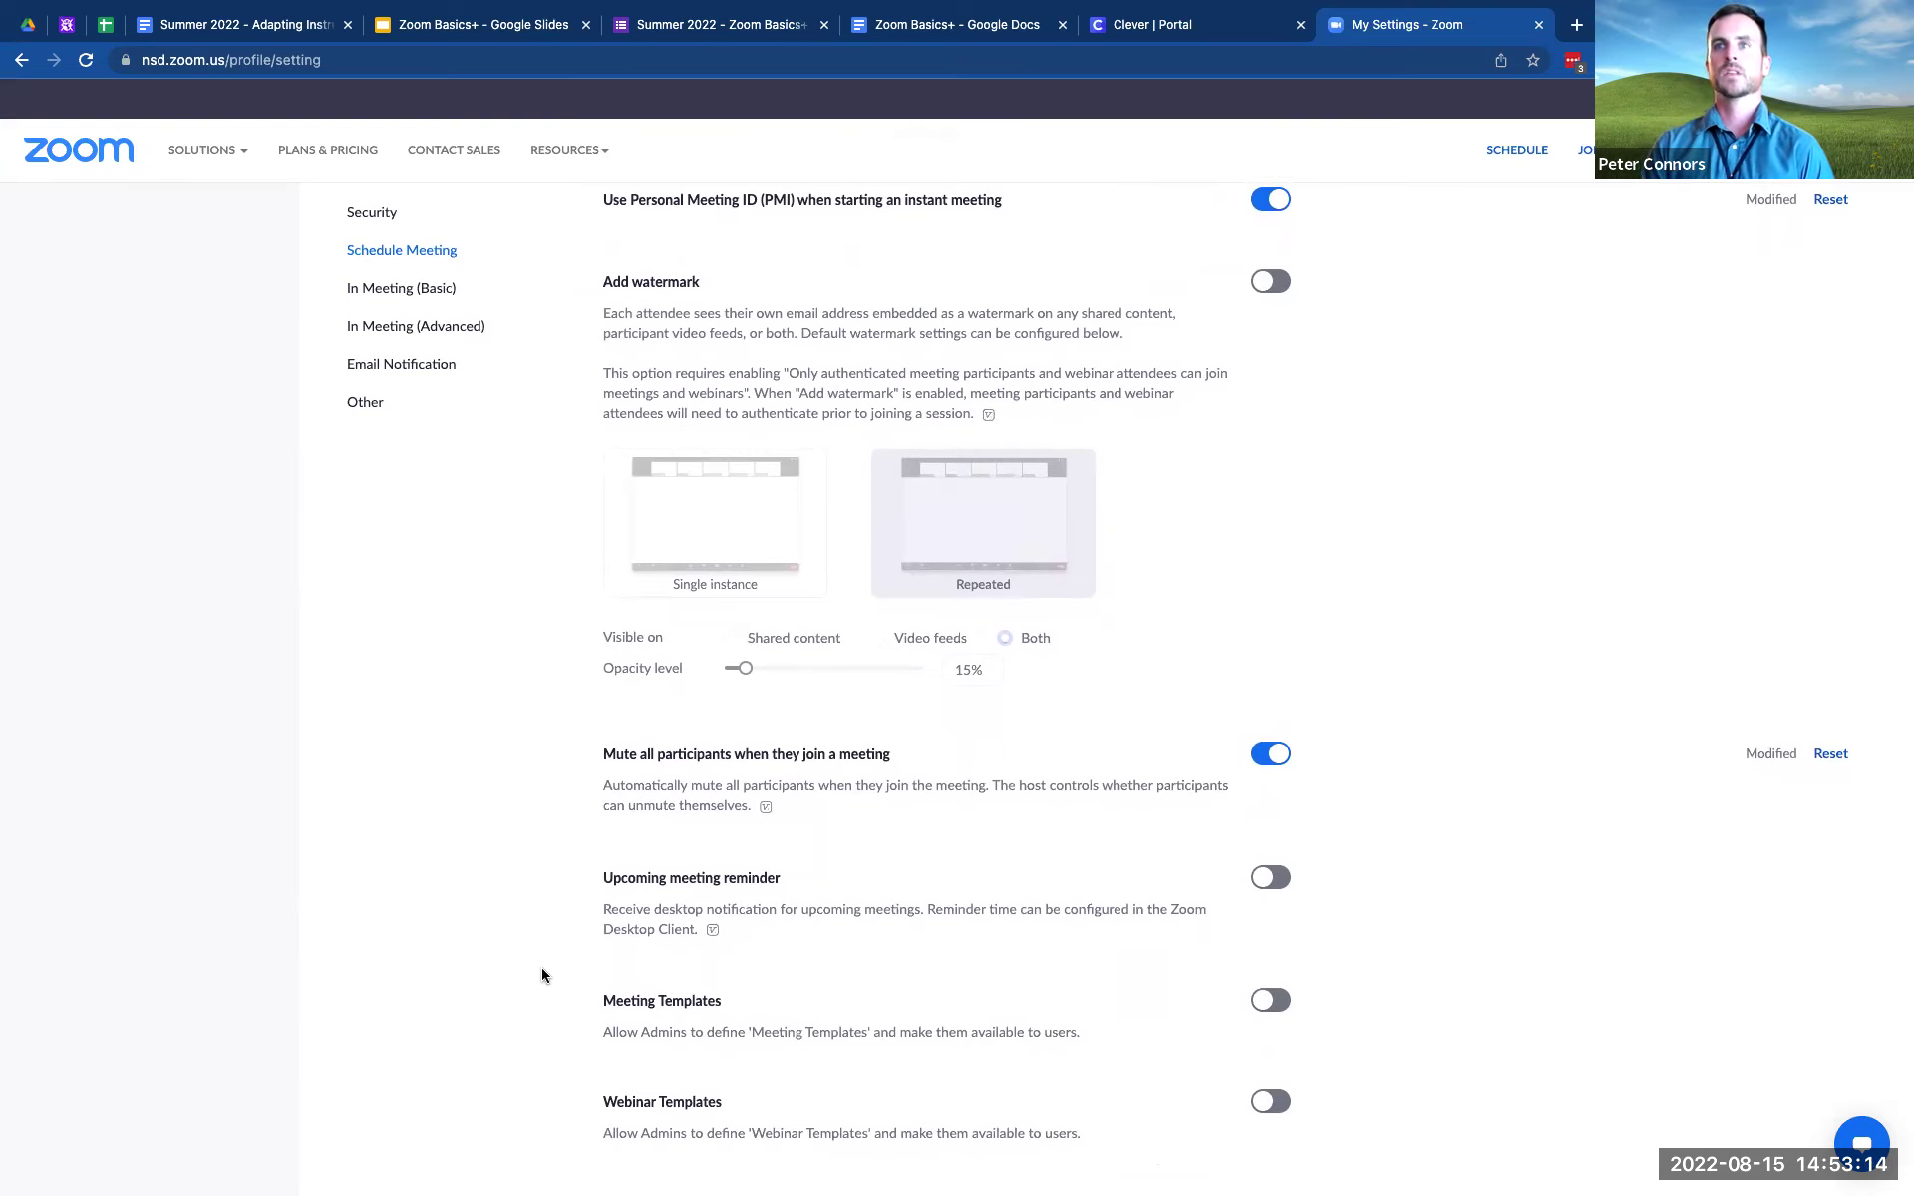
scroll(542, 974, down, 3)
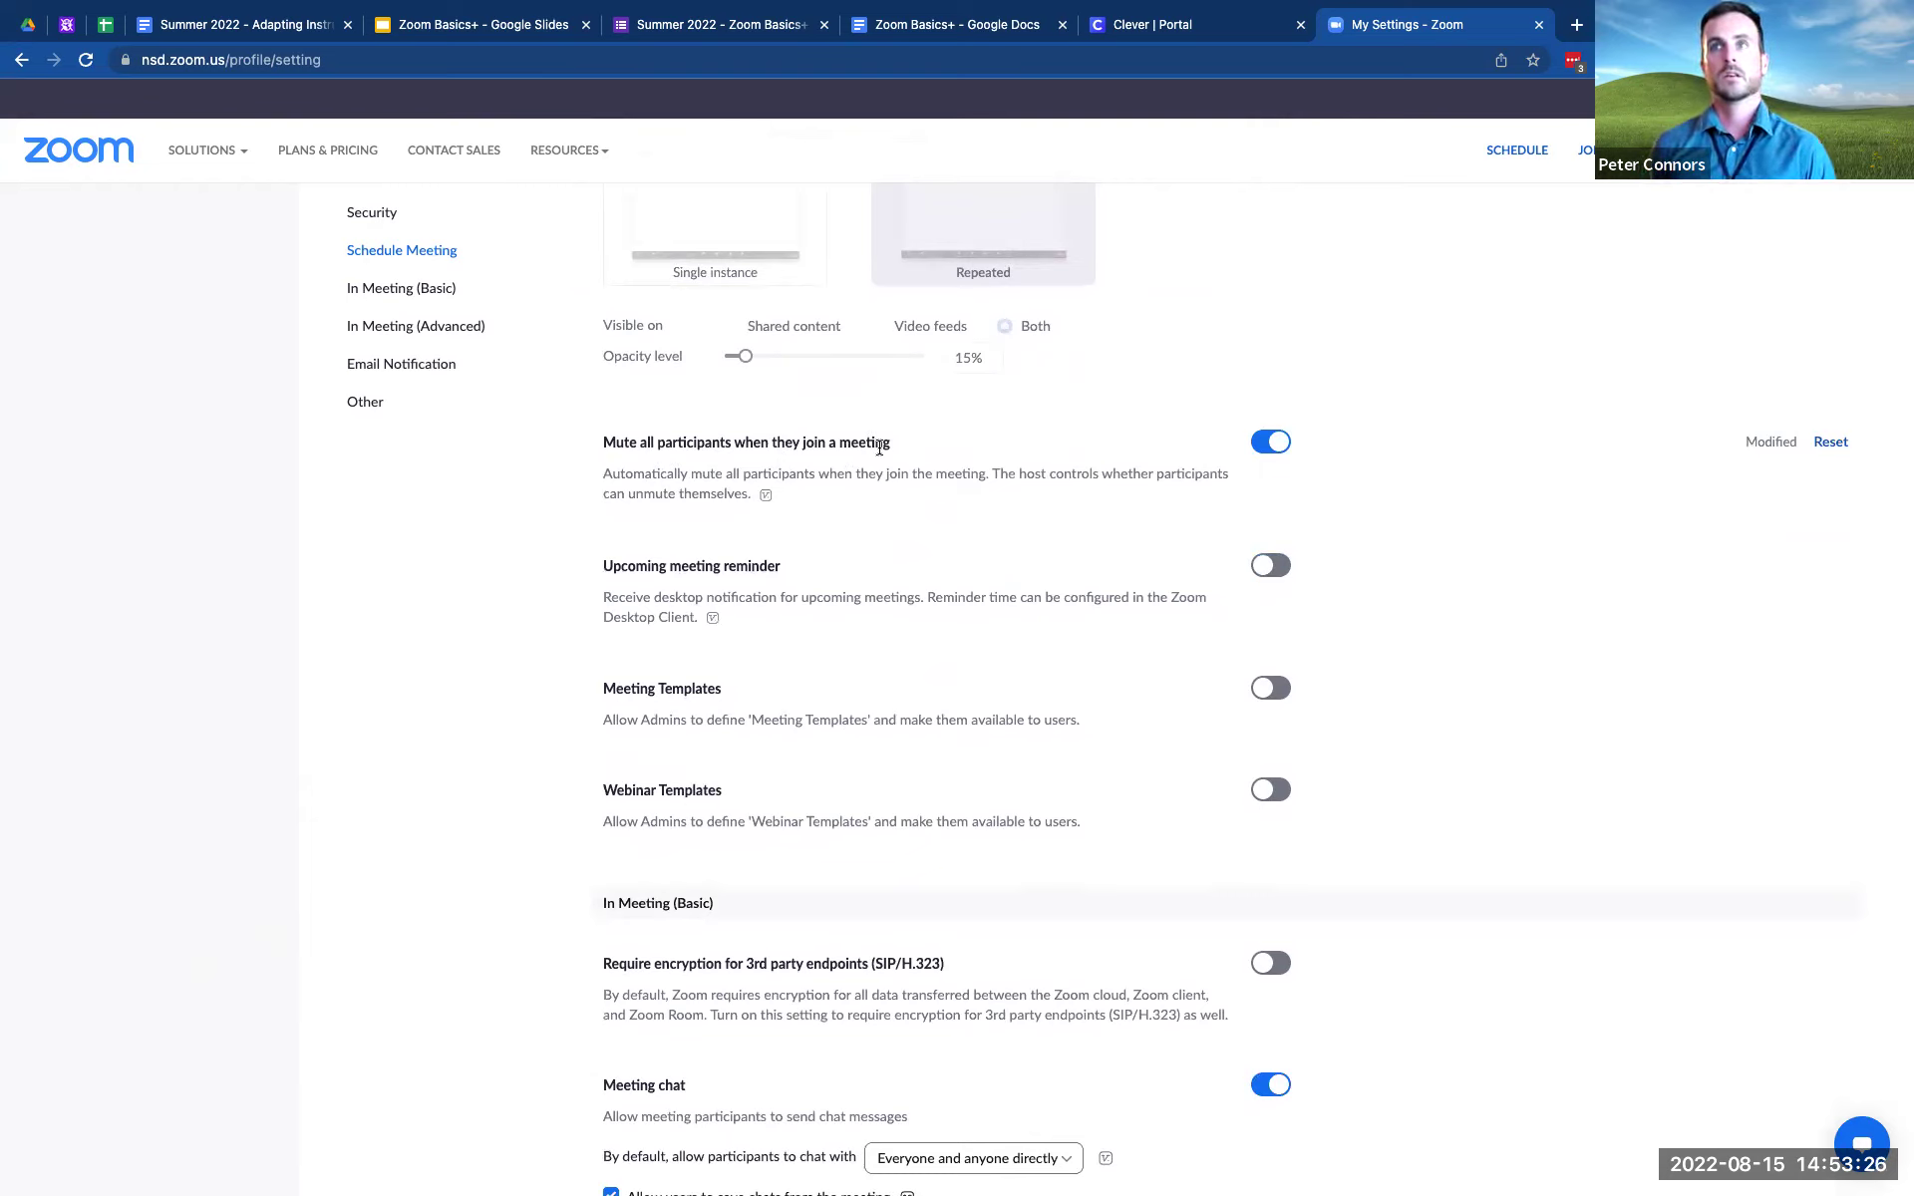
scroll(880, 448, down, 2)
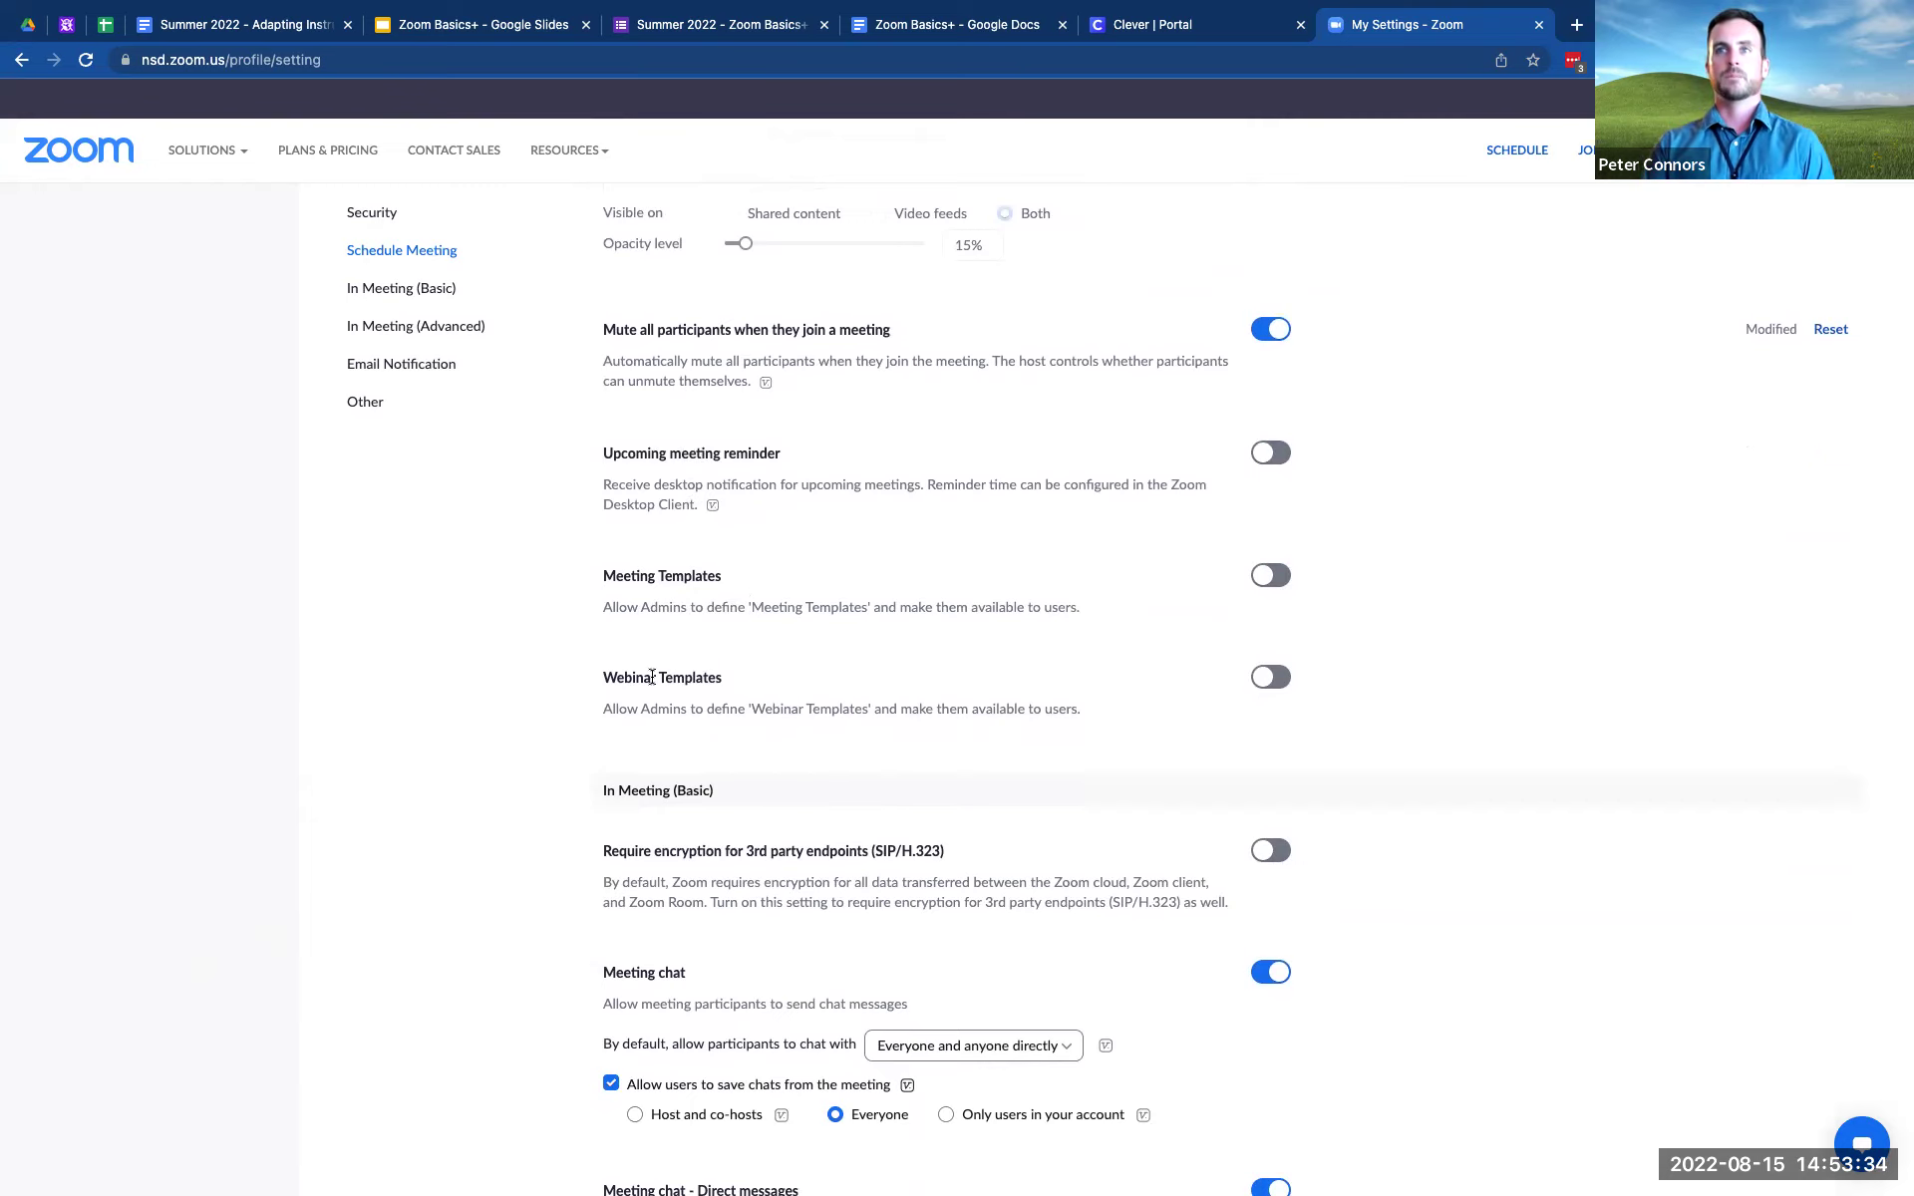
- Examine the third-party encryption and meeting chat settings under In Meeting (Basic), including who can chat and save chats
scroll(527, 718, down, 6)
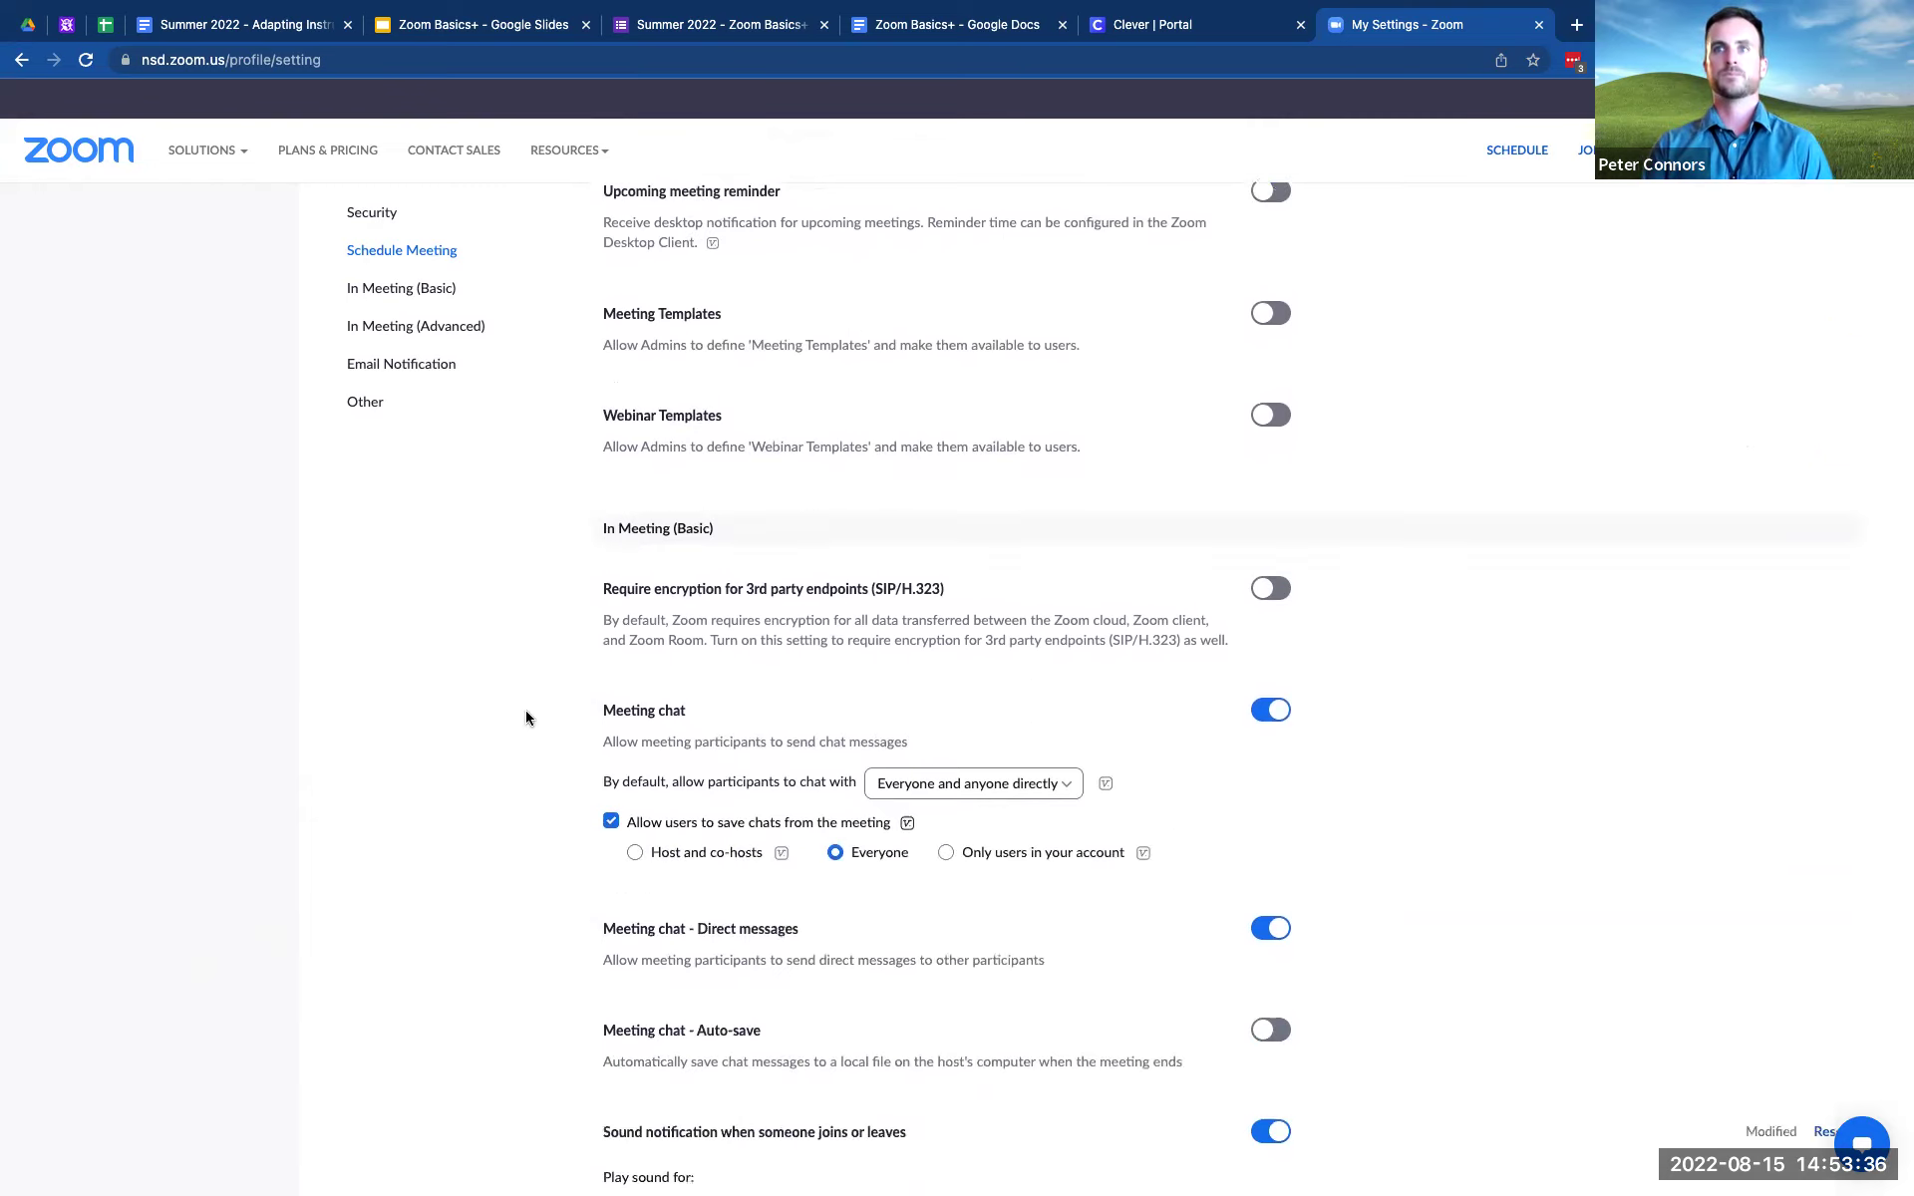
scroll(526, 717, up, 1)
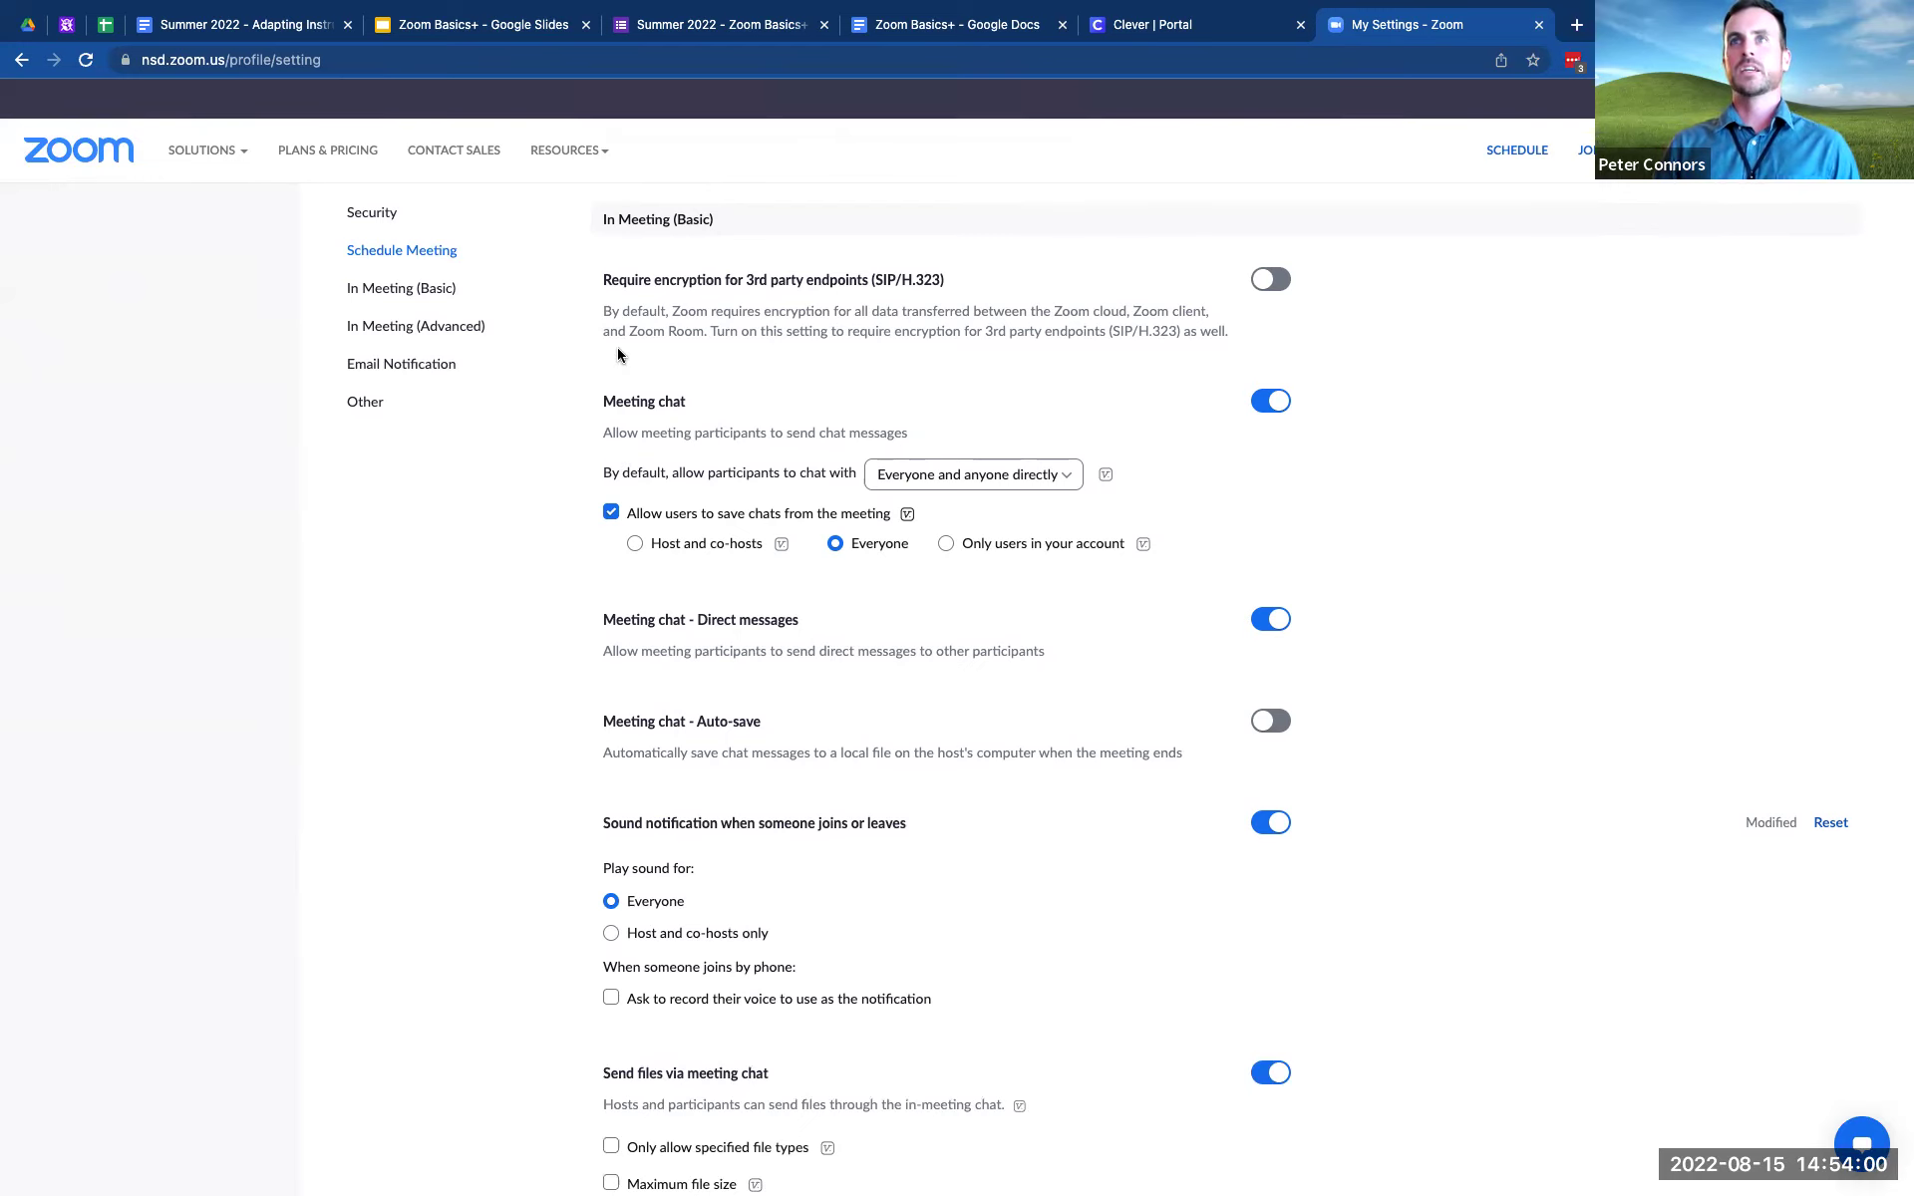
scroll(618, 346, up, 1)
scroll(618, 347, down, 2)
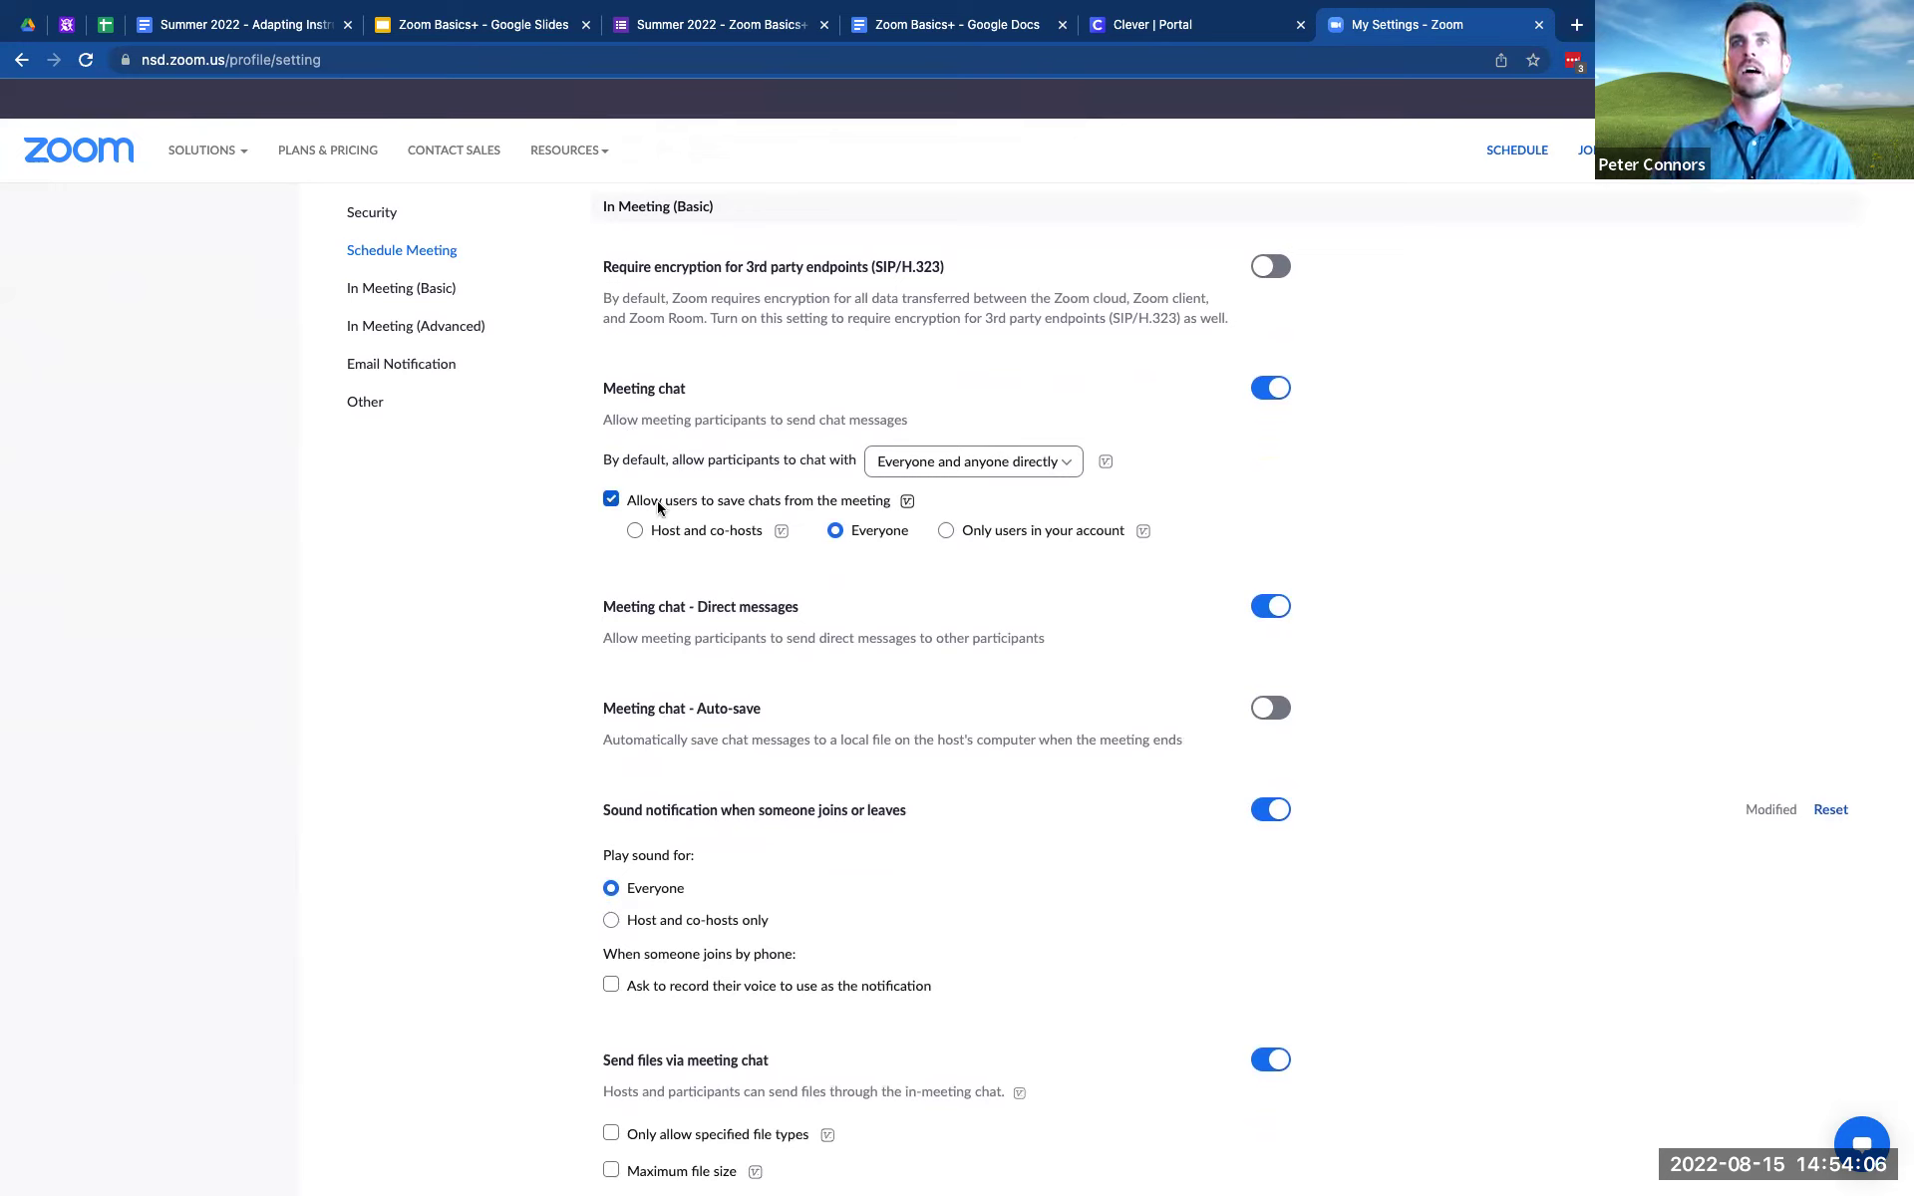
scroll(648, 479, down, 1)
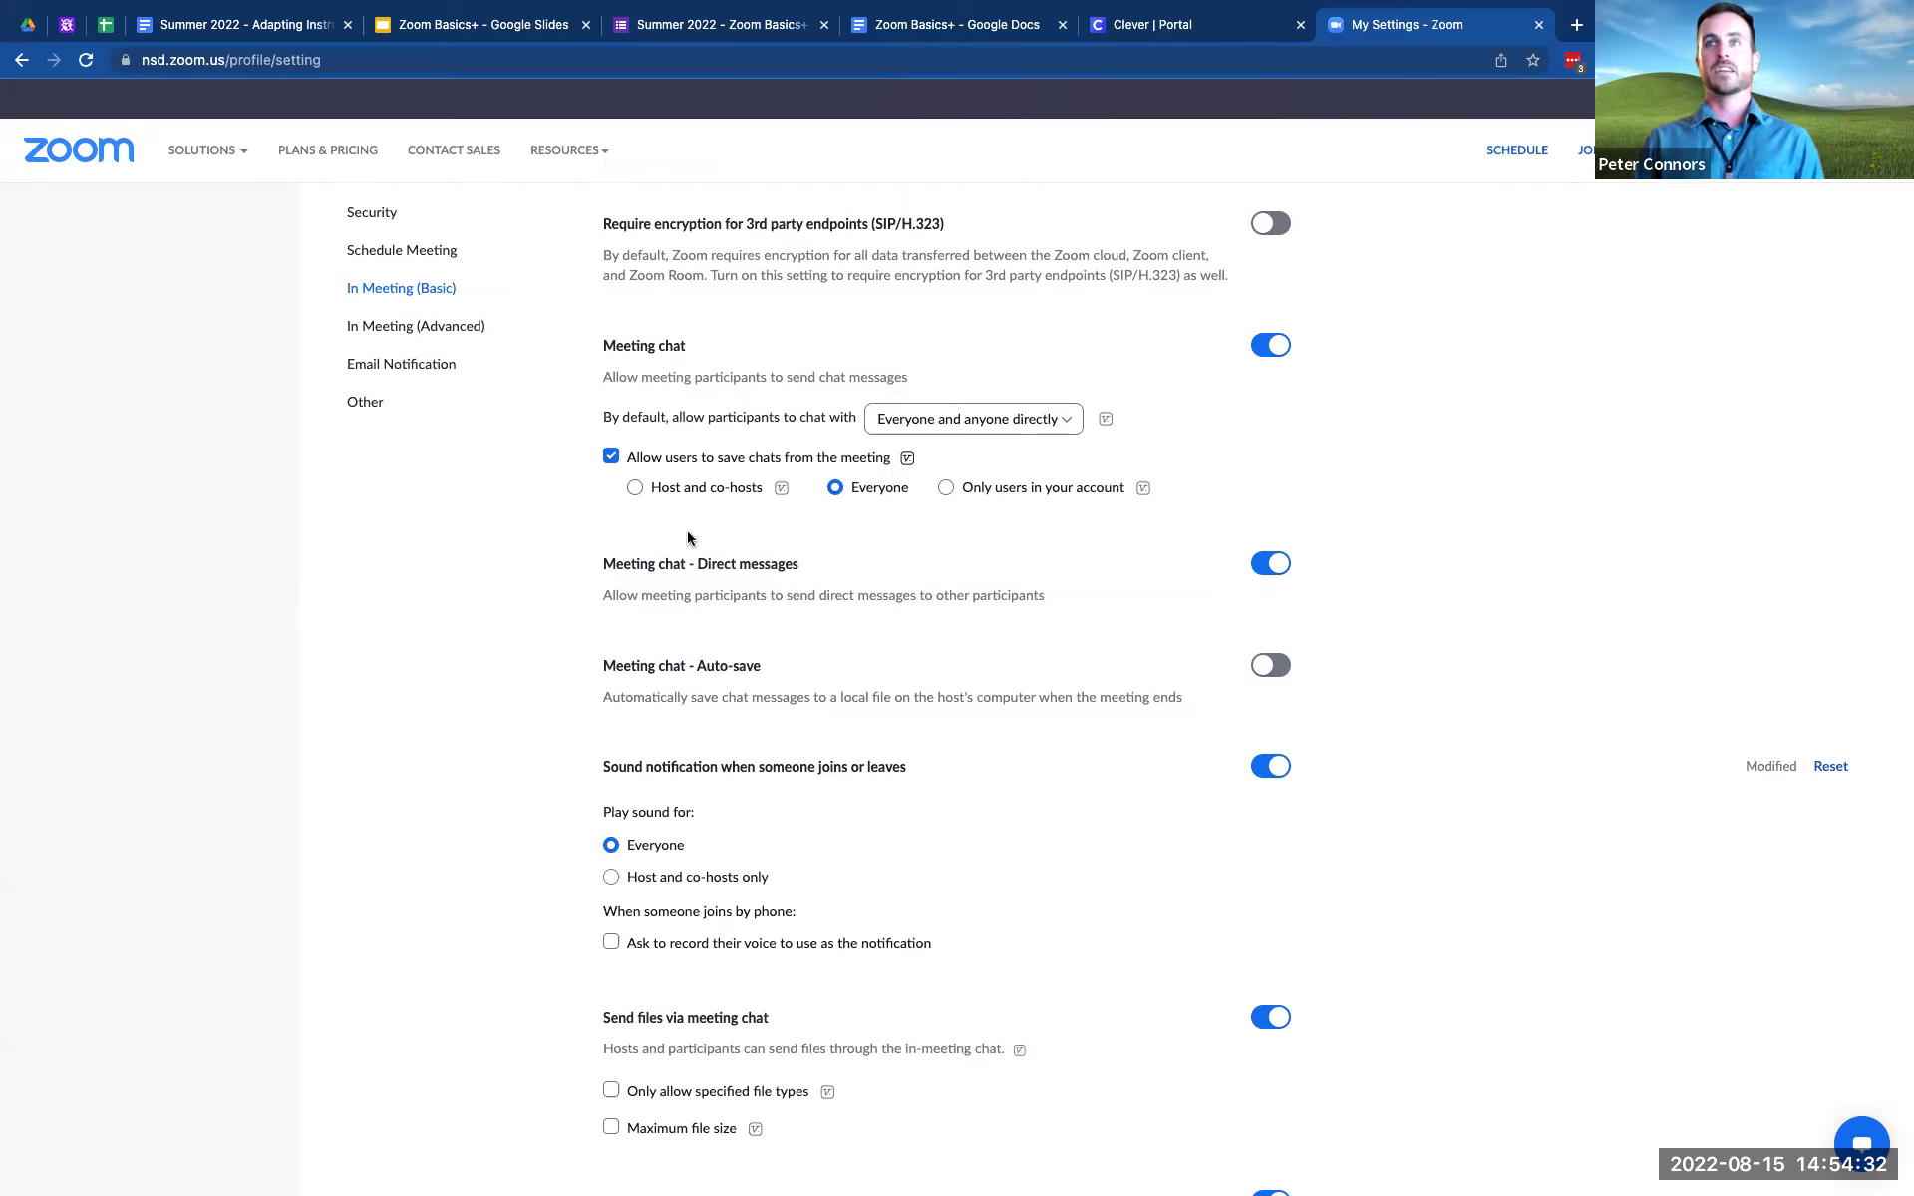
- Highlight the Meeting chat - Direct messages heading and review the direct message and chat auto-save settings
triple_click(638, 567)
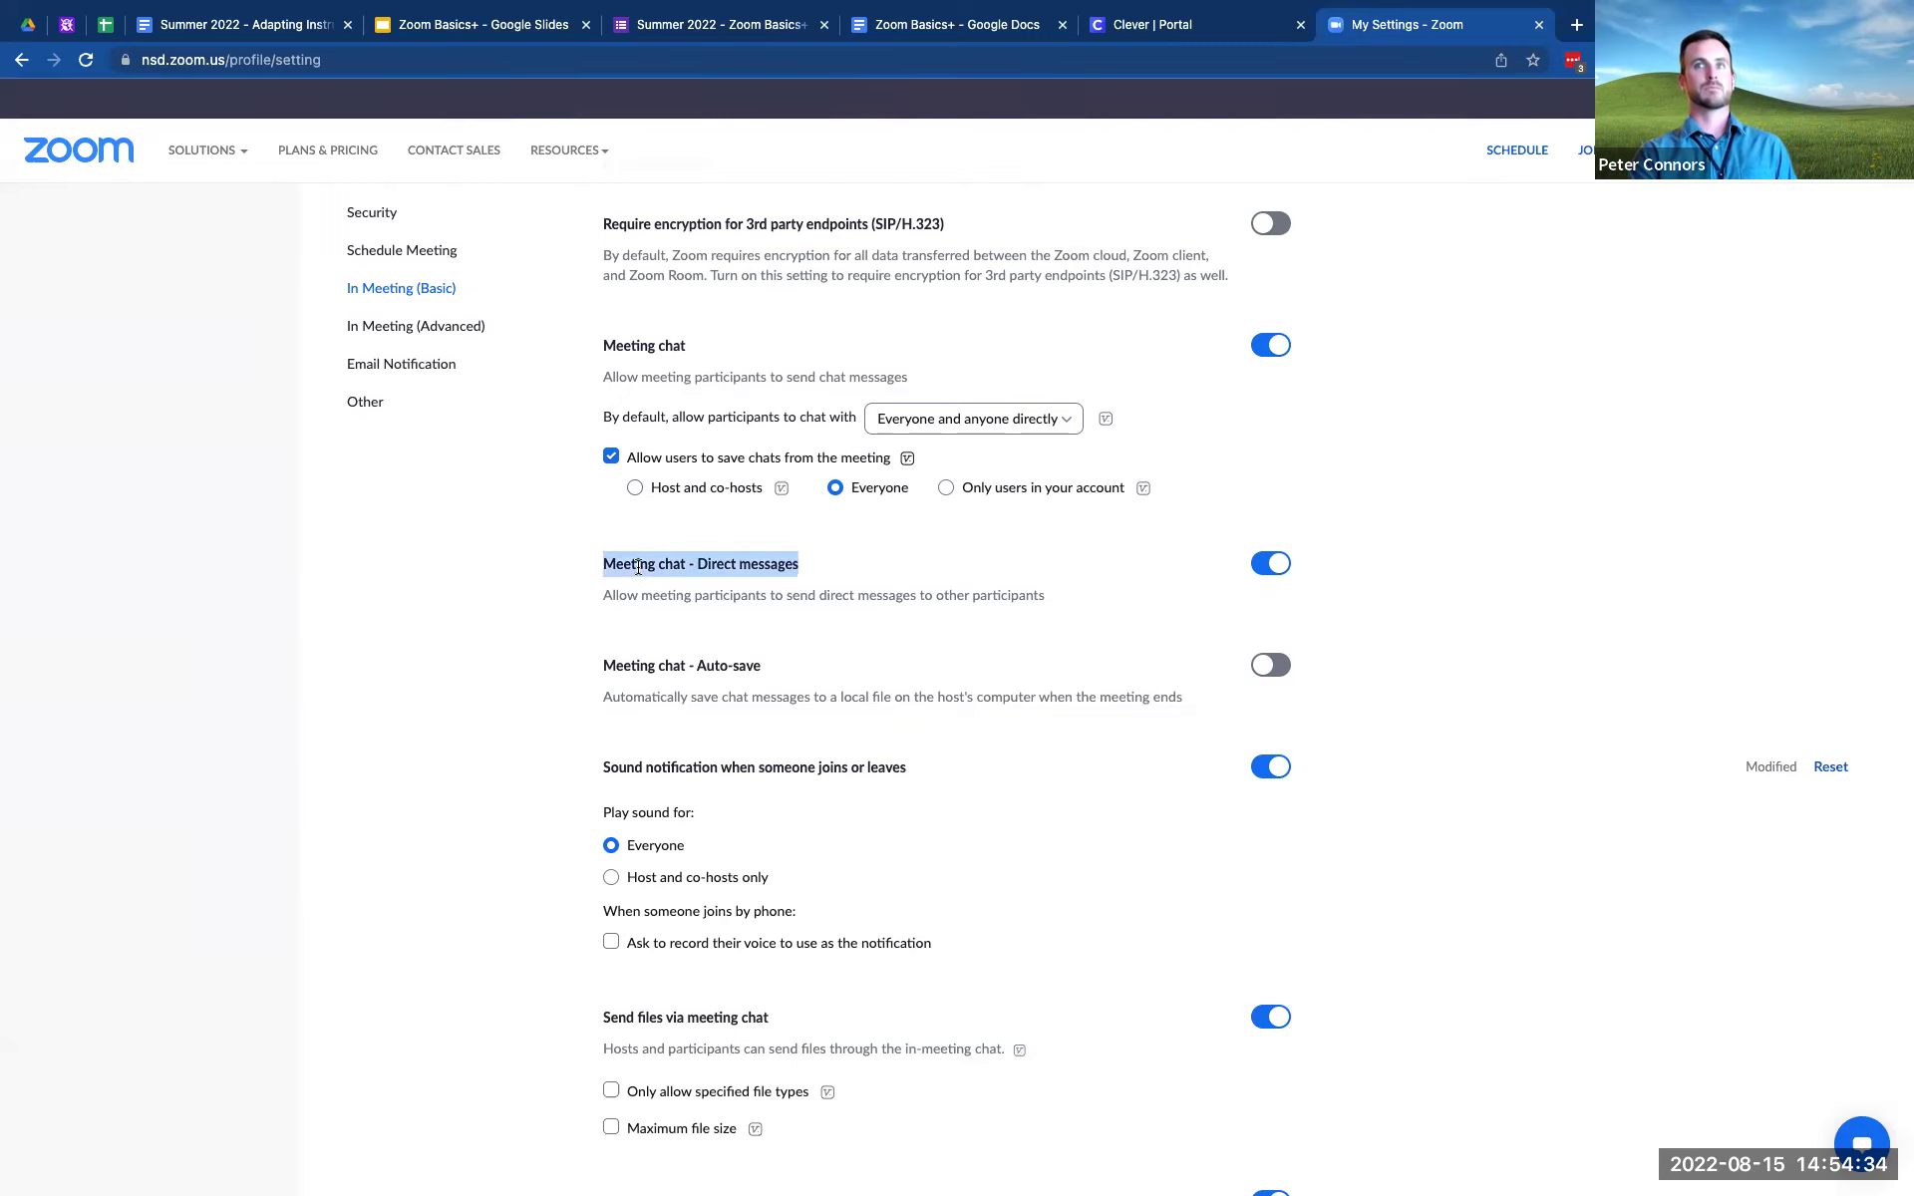
scroll(761, 590, down, 1)
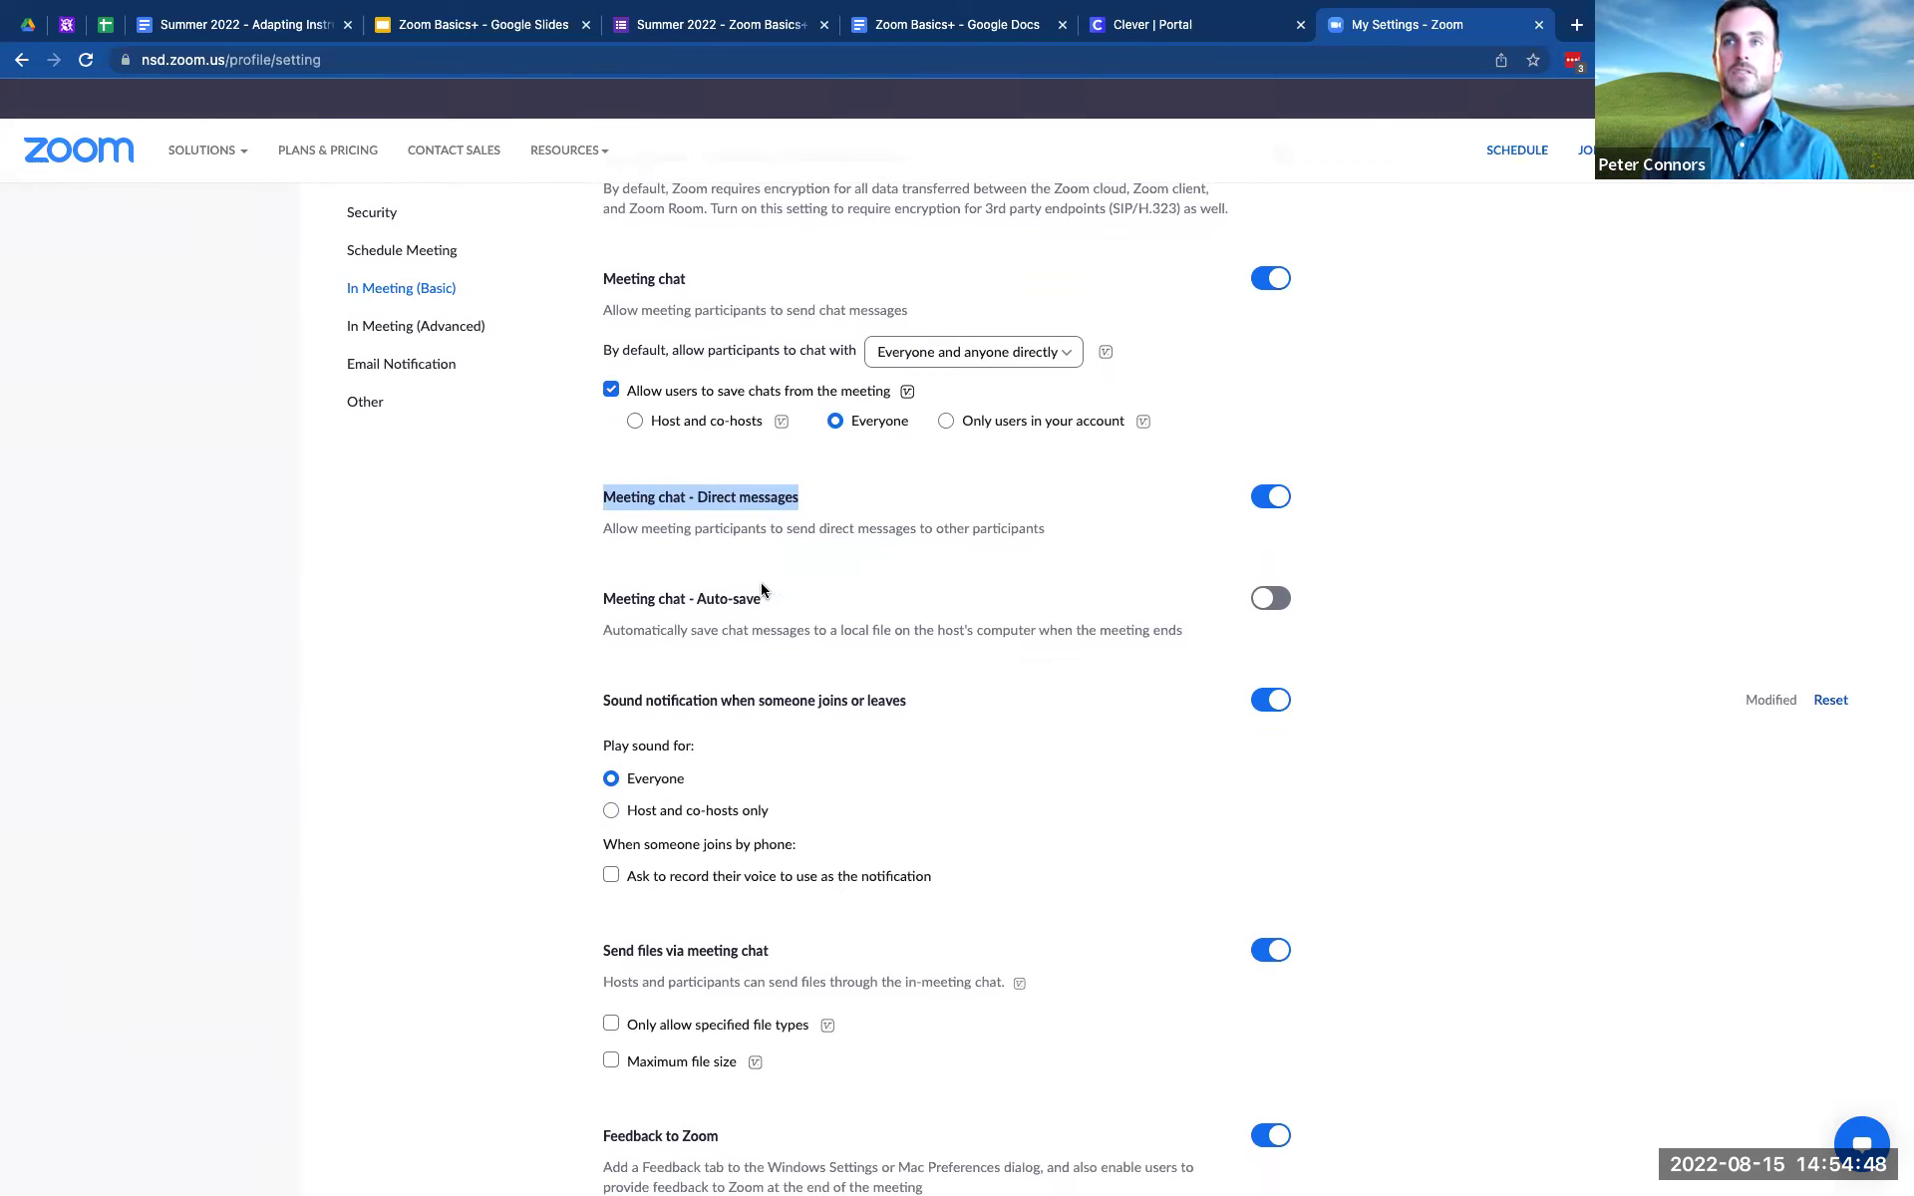
scroll(761, 586, down, 1)
scroll(762, 582, up, 1)
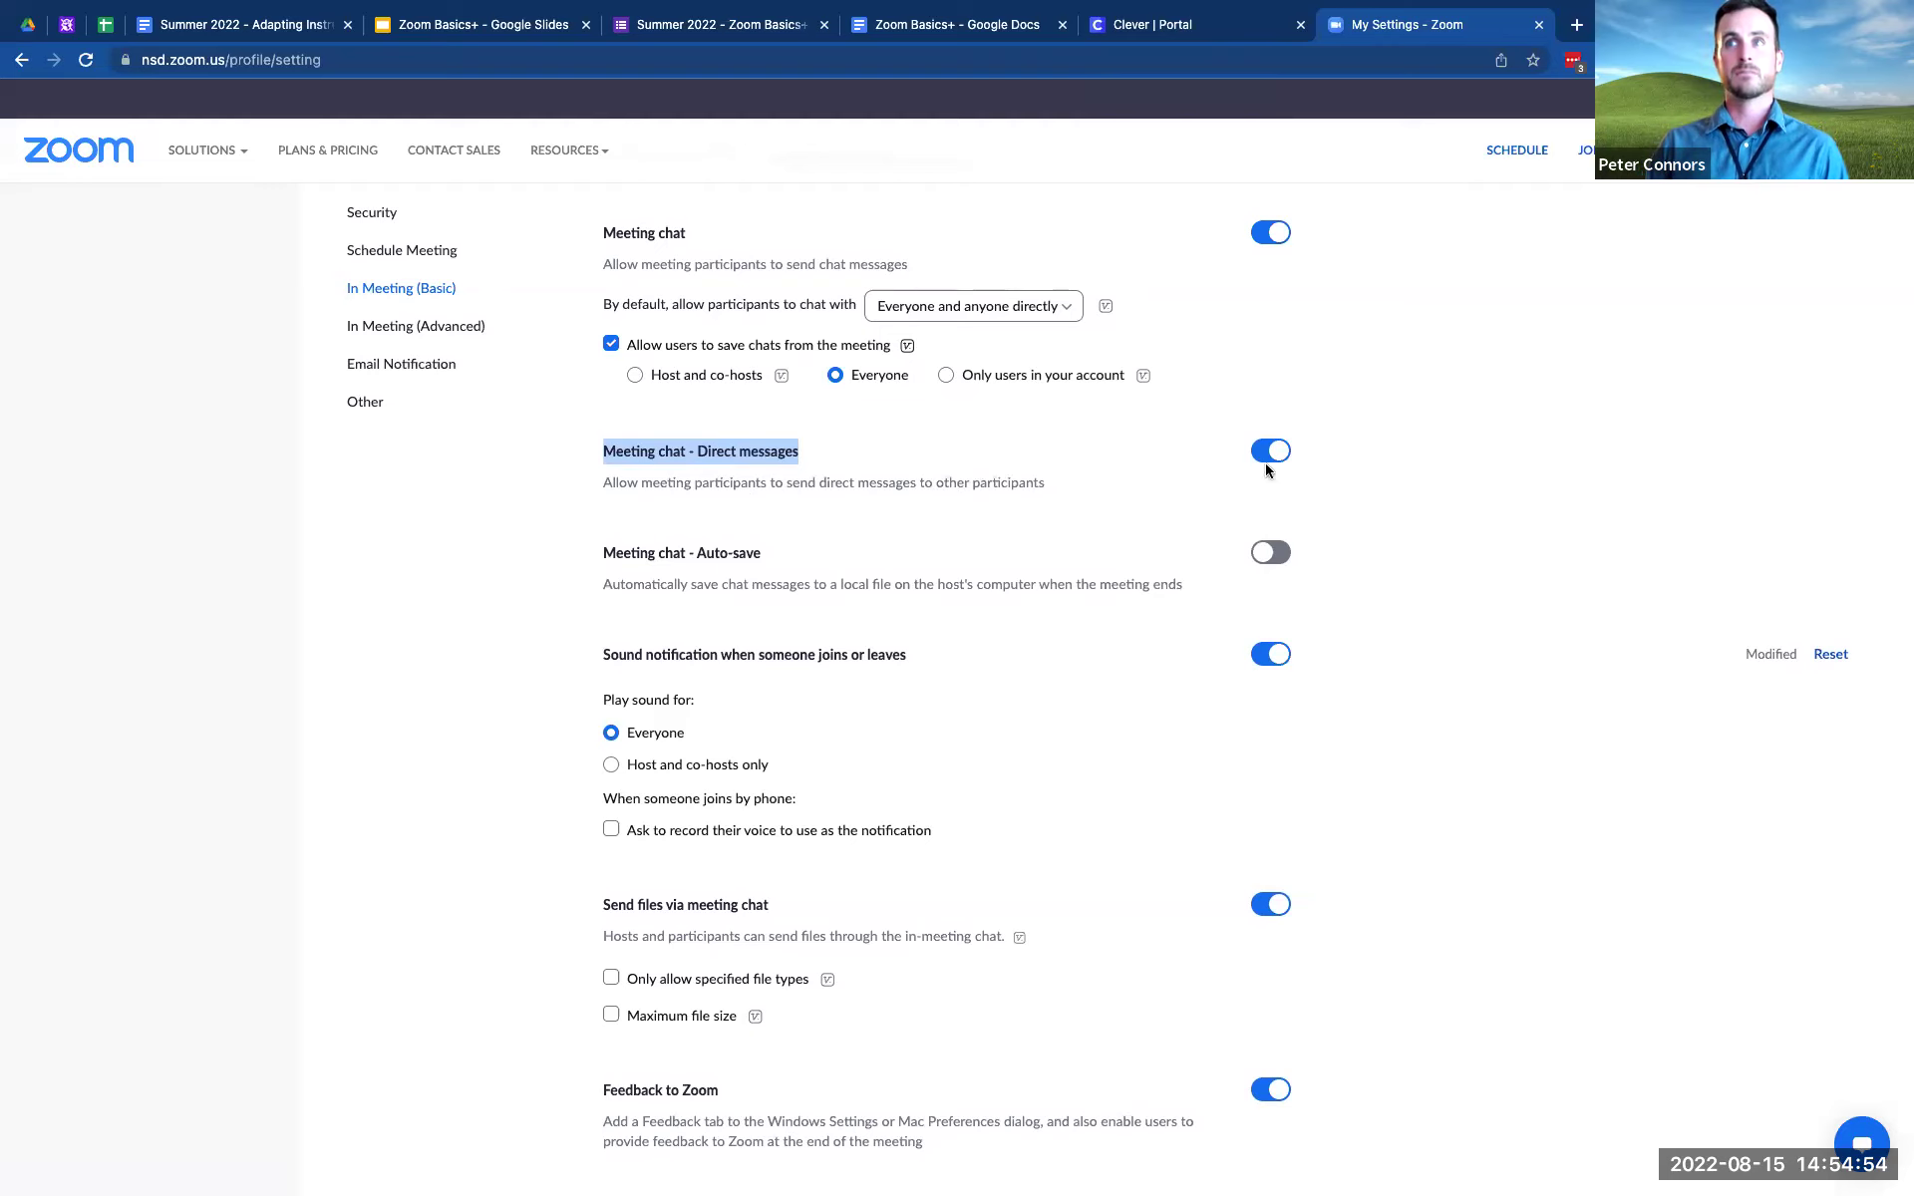
scroll(1183, 477, down, 1)
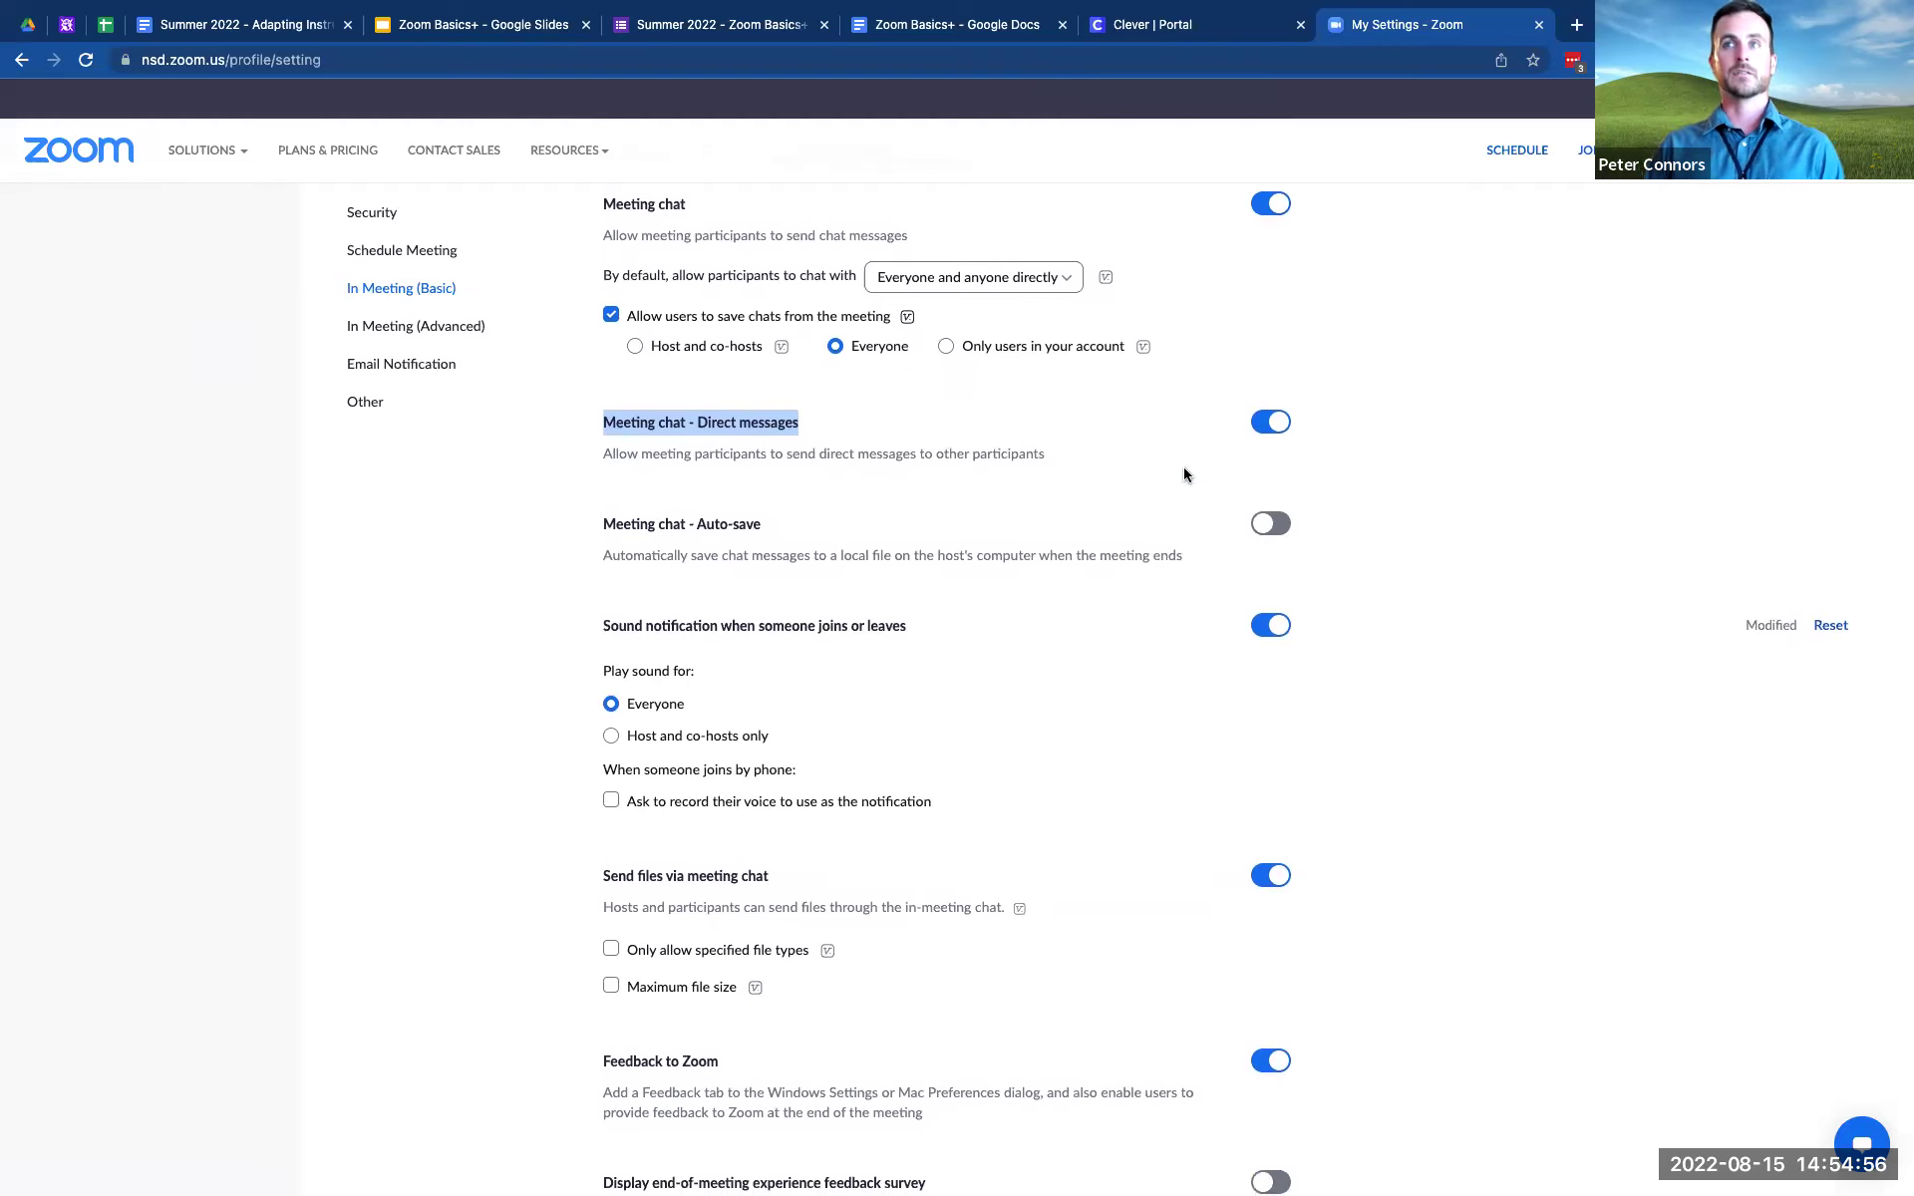
scroll(945, 428, down, 1)
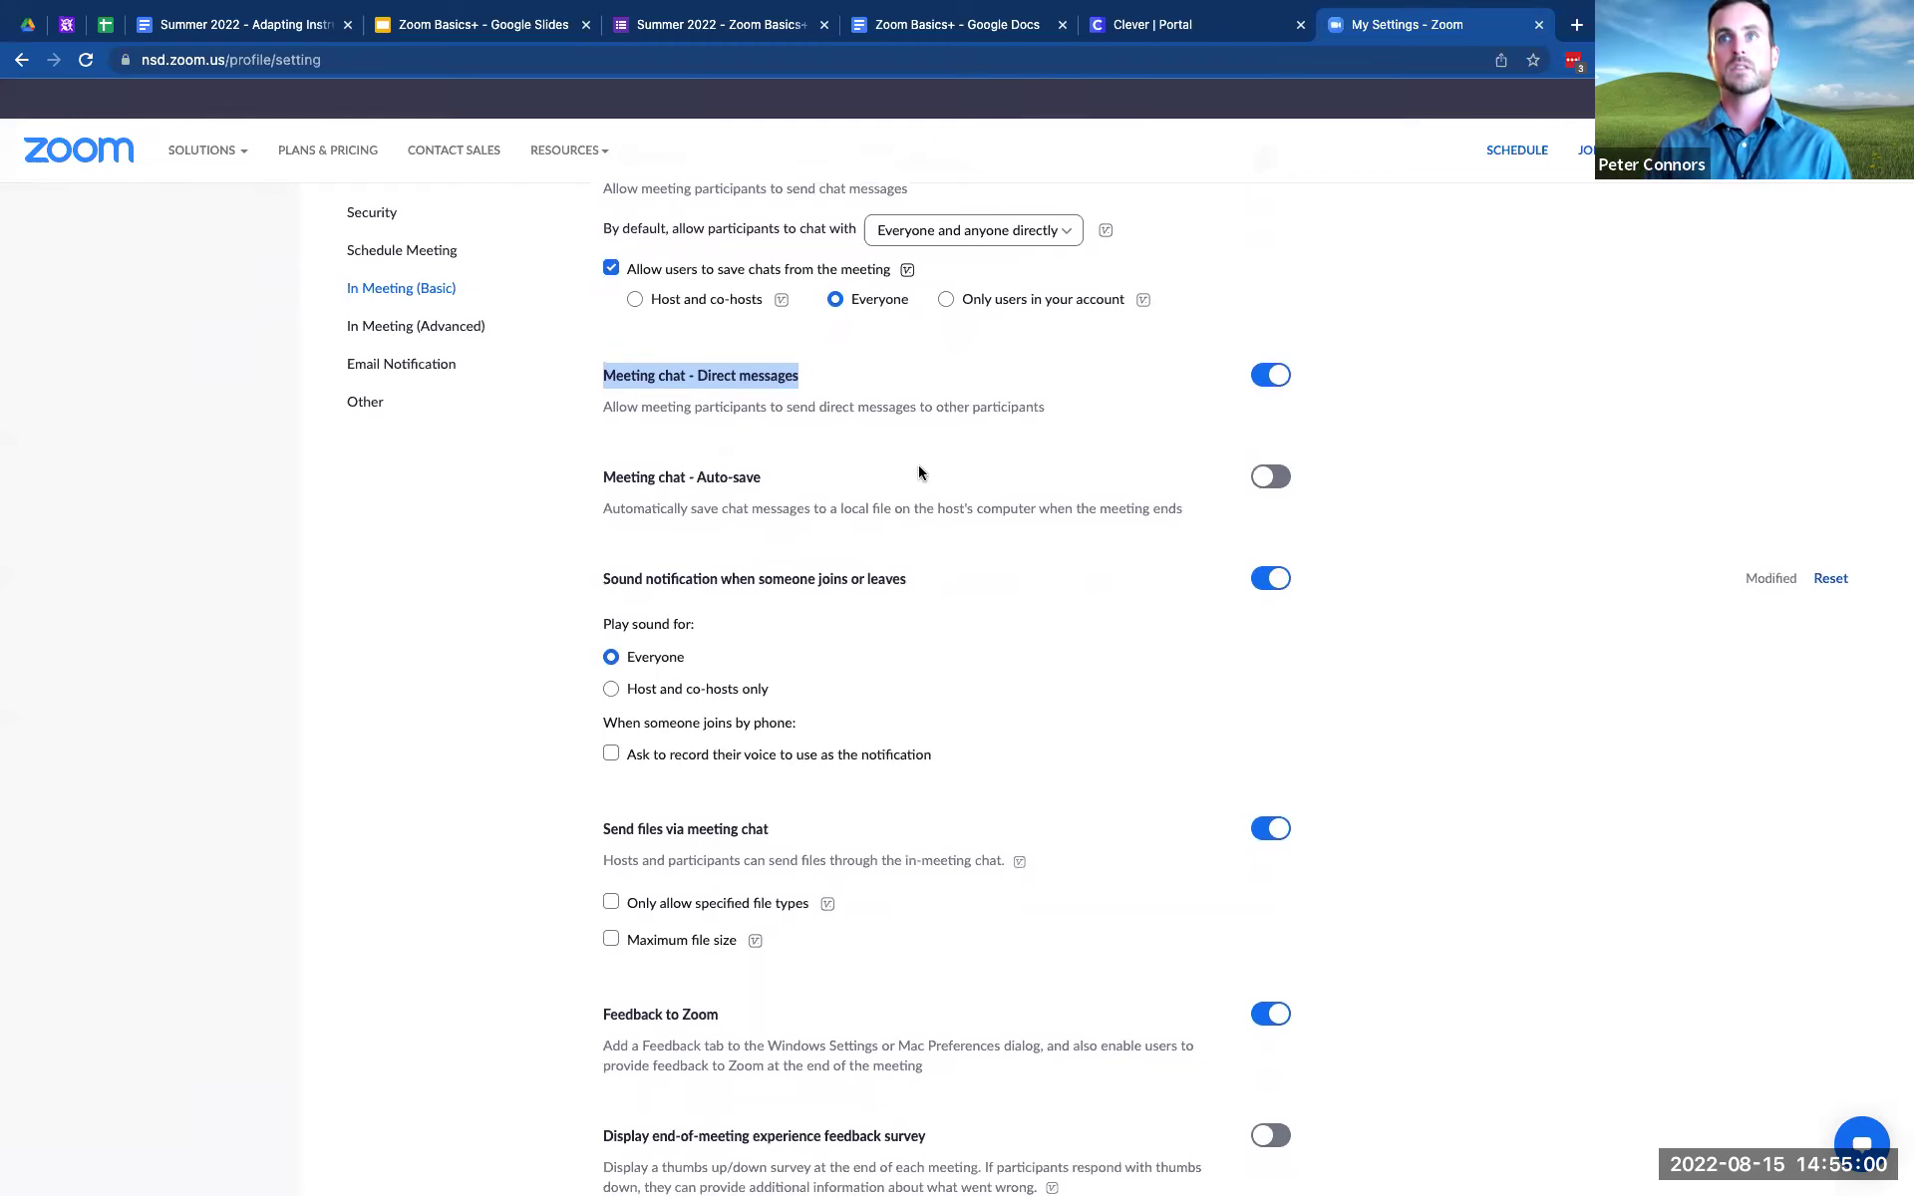
- Review the sound notification options for when someone joins or leaves, including who hears the sound
scroll(919, 474, down, 1)
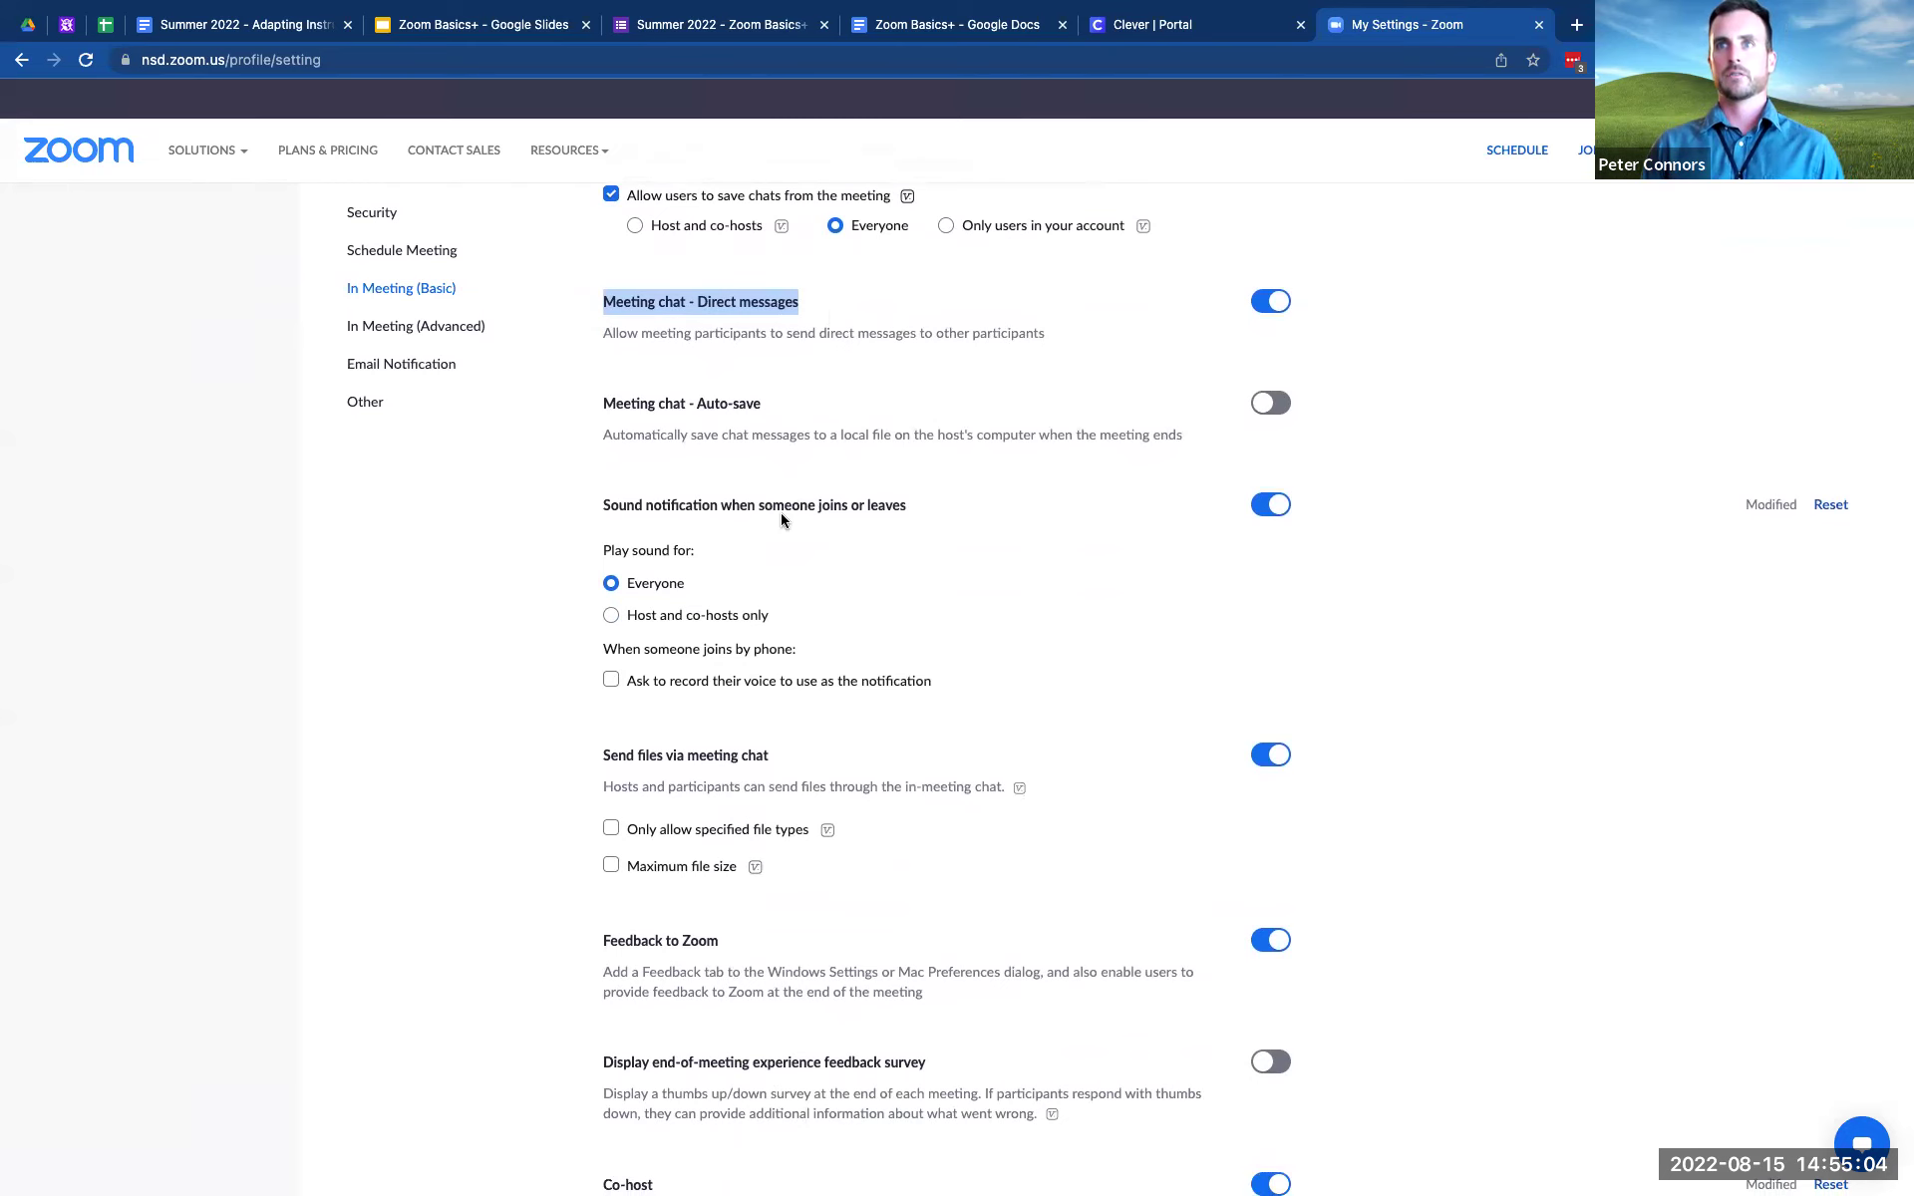
scroll(783, 519, down, 1)
scroll(782, 520, down, 2)
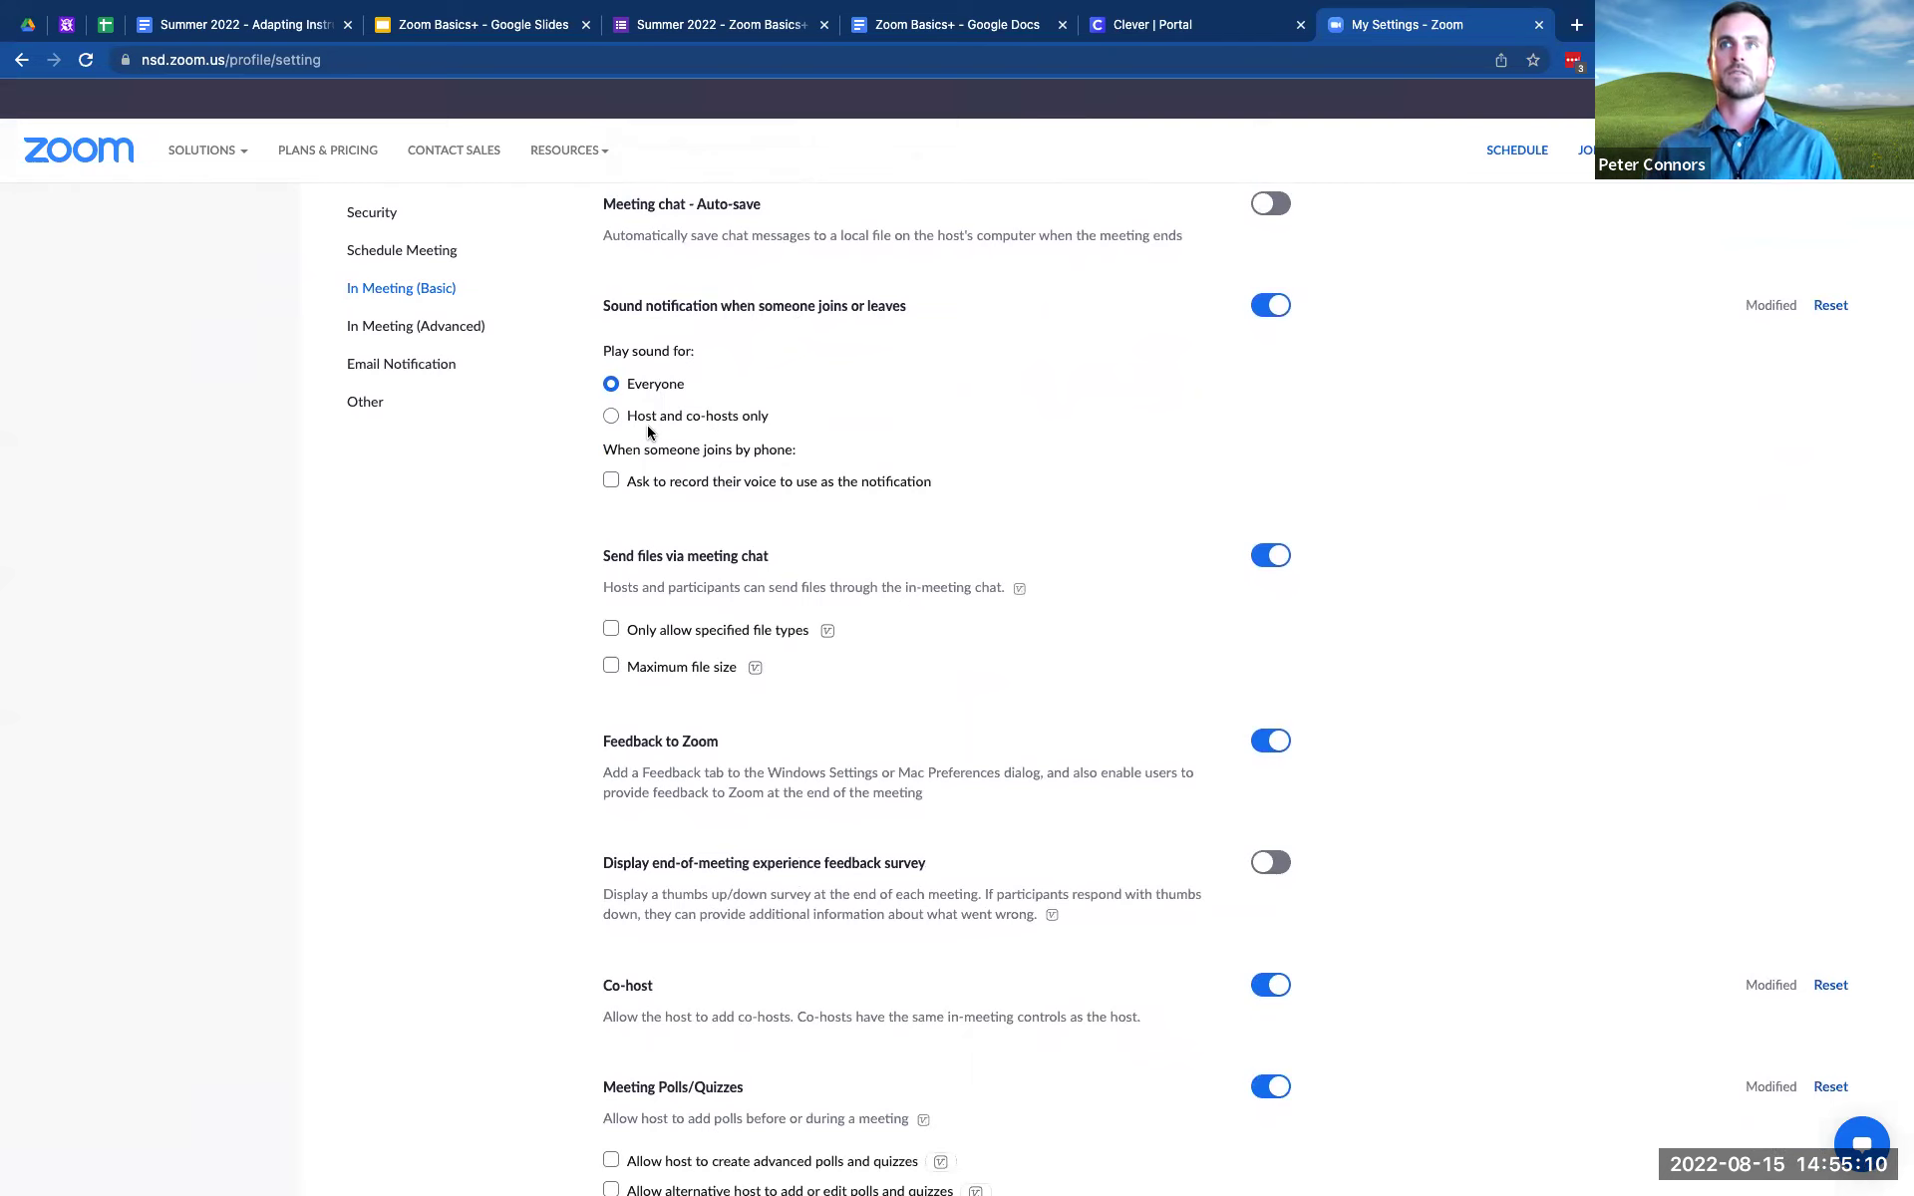
- Review the setting for sending files via meeting chat, including its file type and maximum file size restrictions
scroll(648, 432, down, 1)
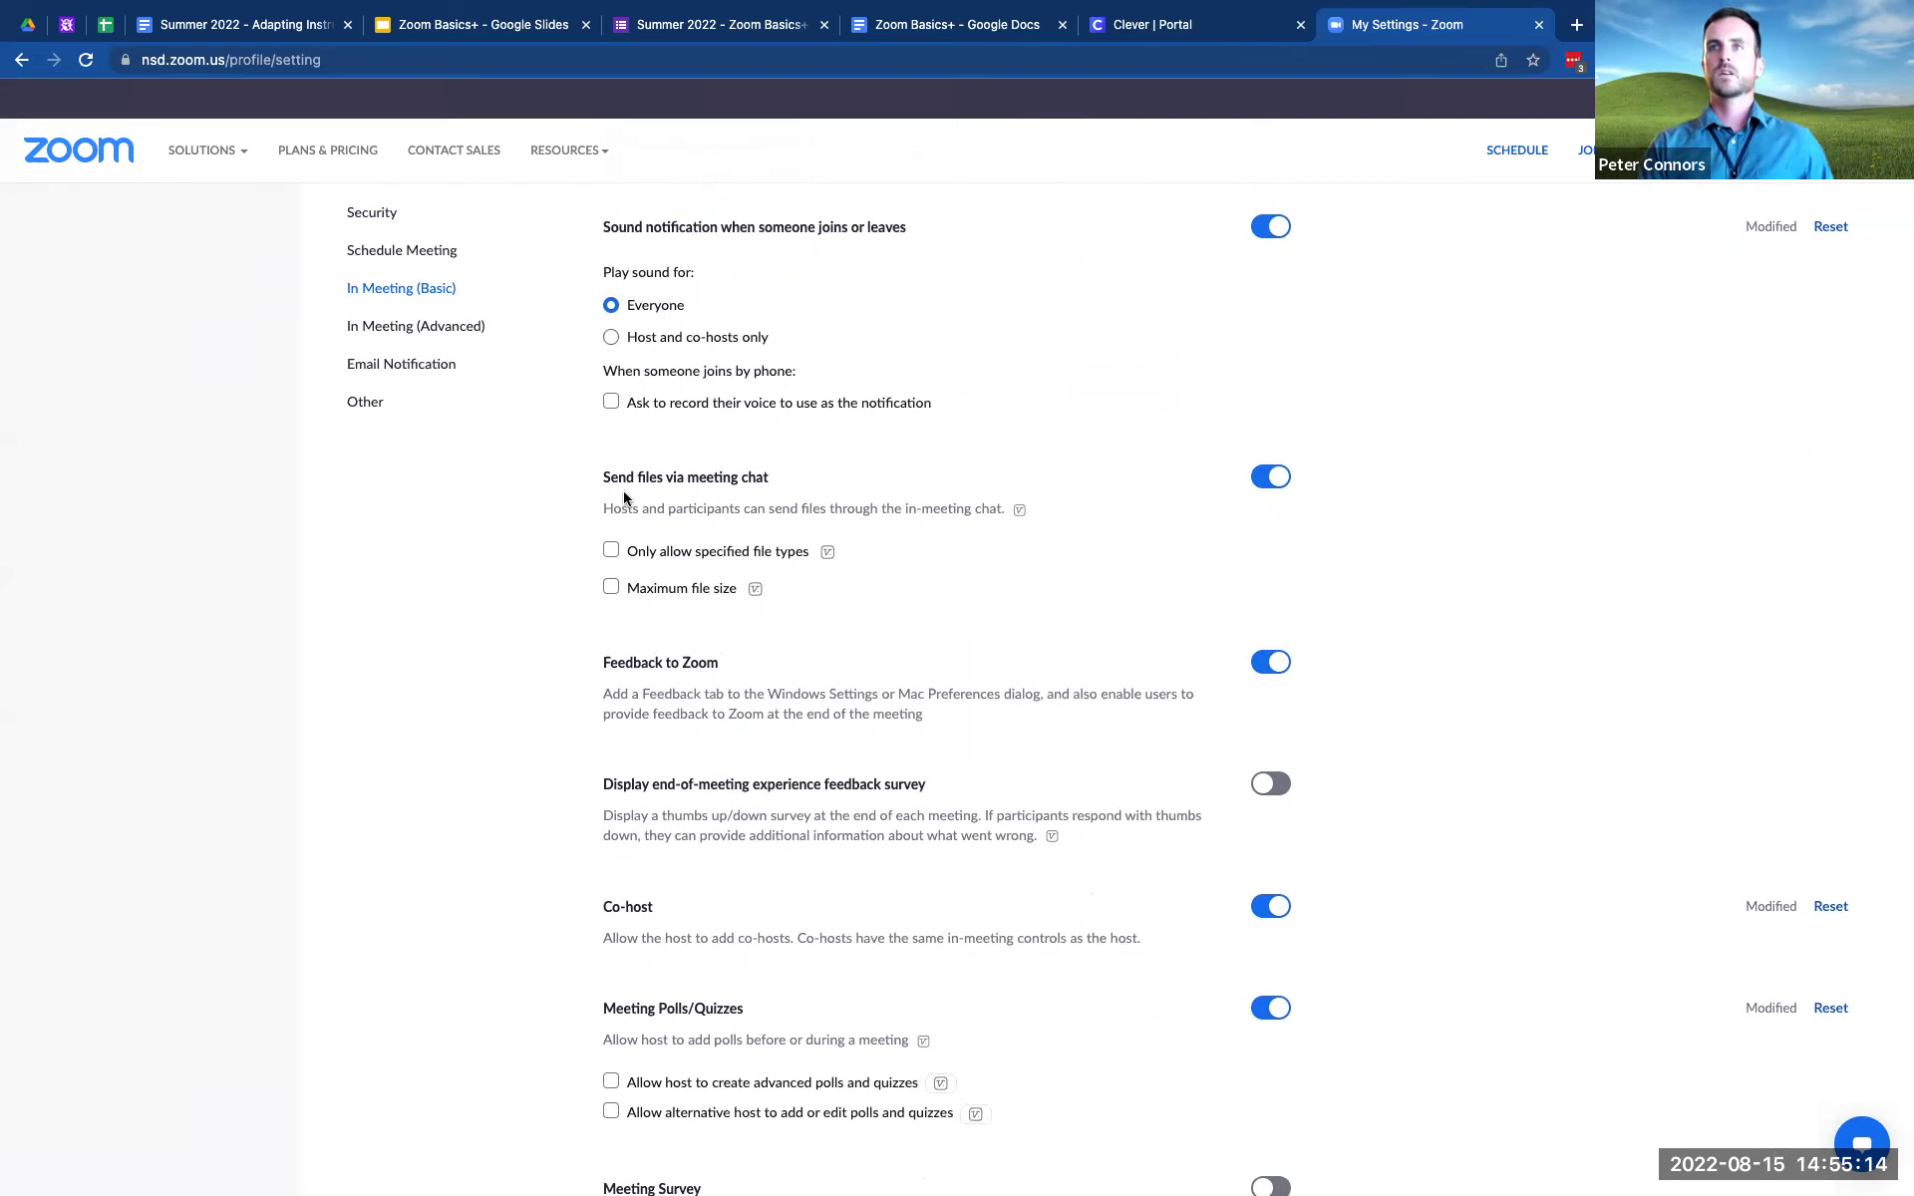
scroll(733, 492, down, 1)
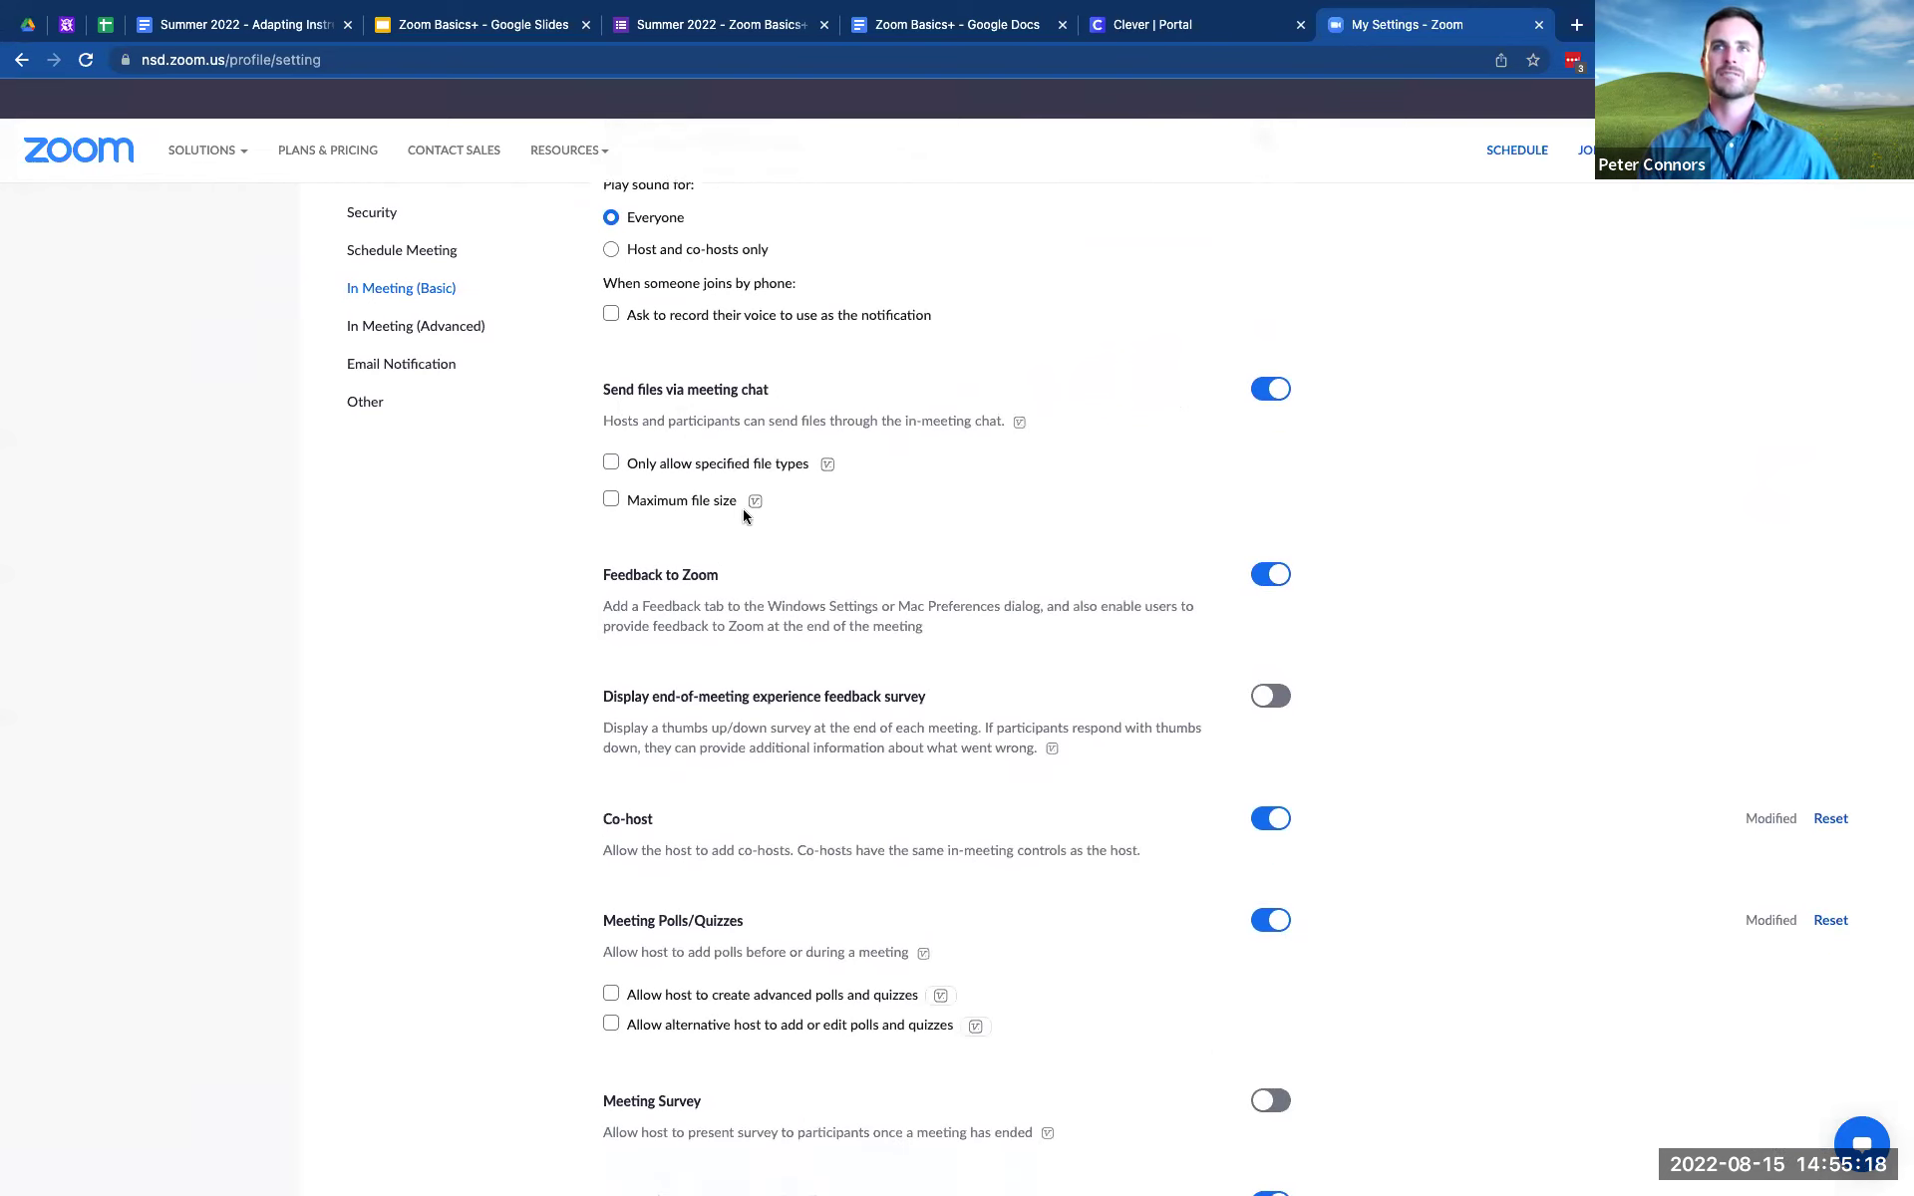
scroll(827, 510, down, 1)
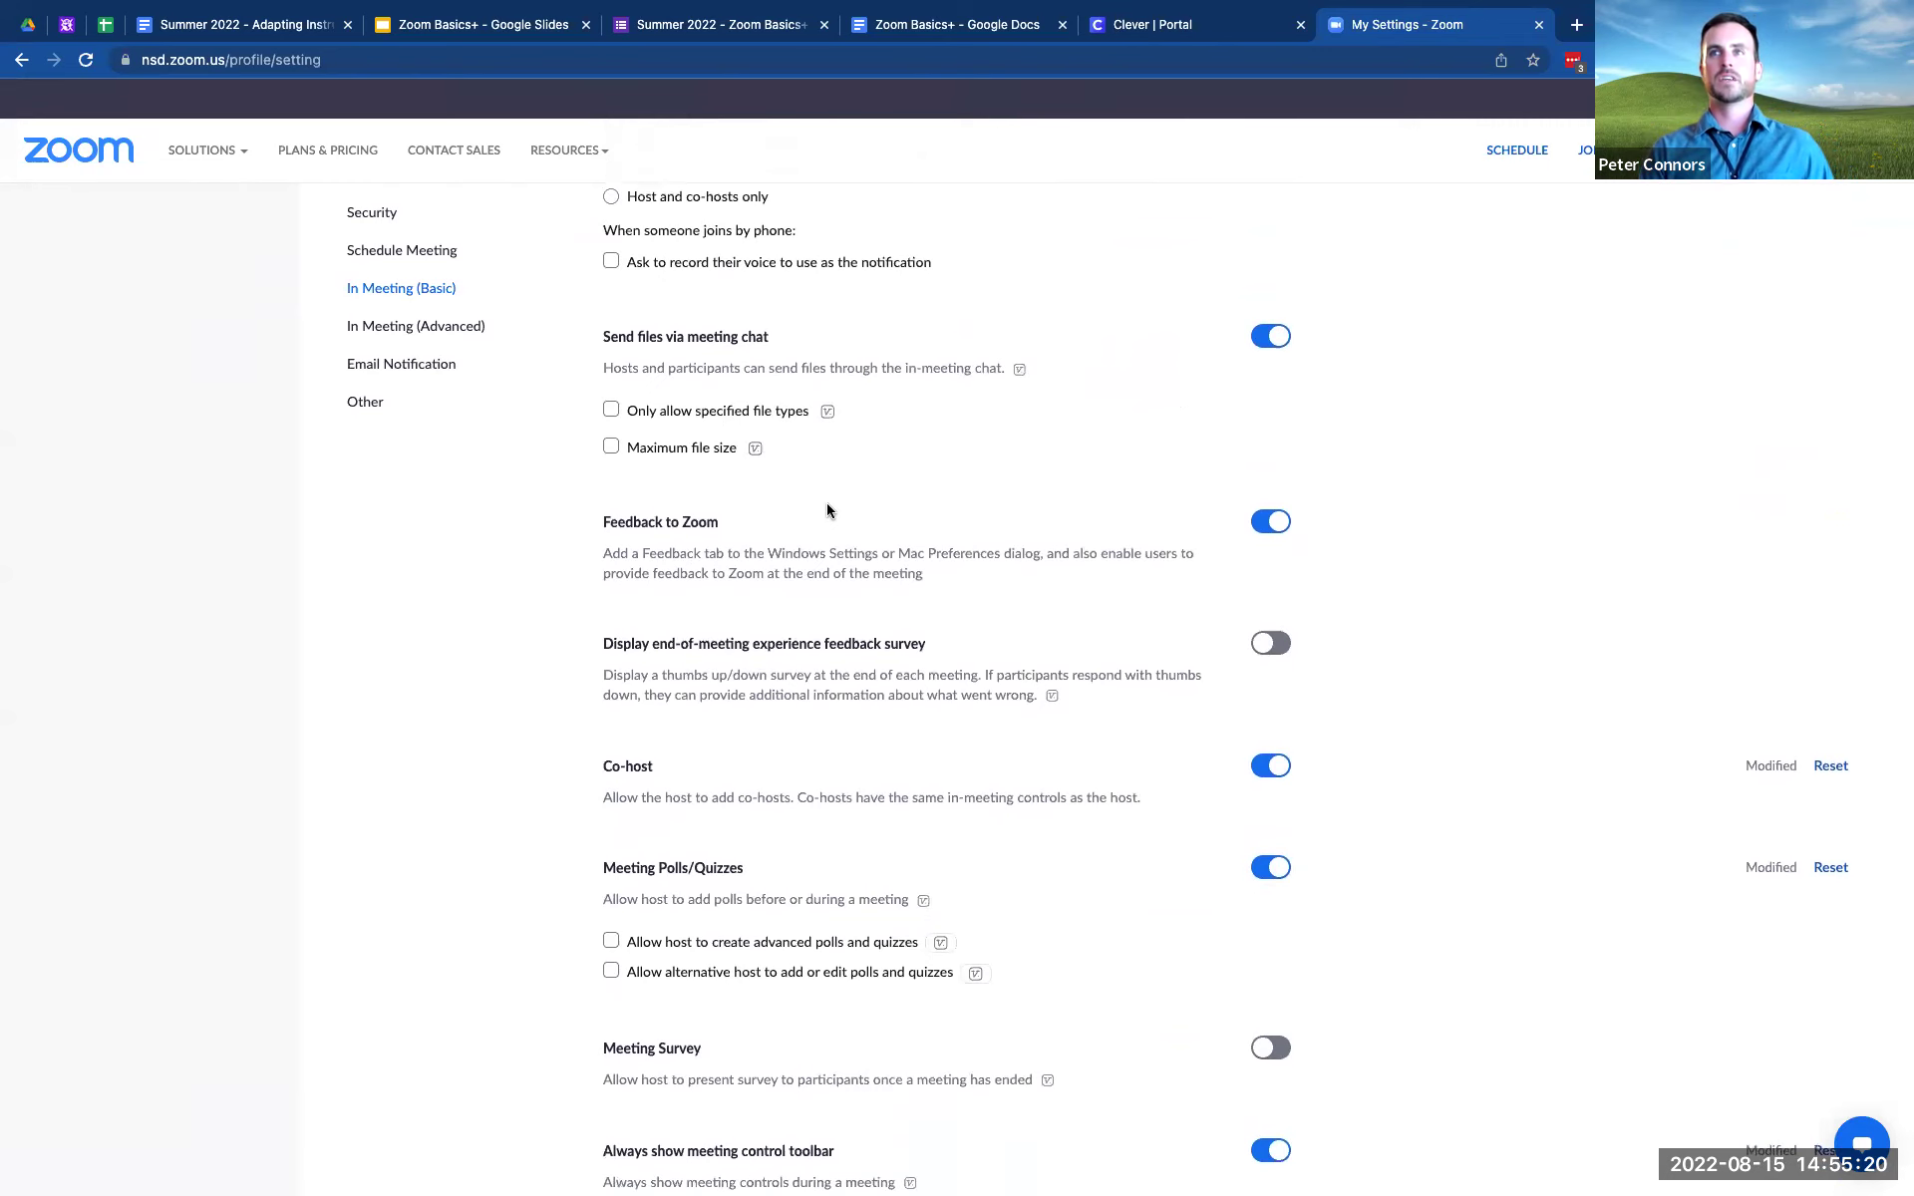
mouse_move(565, 160)
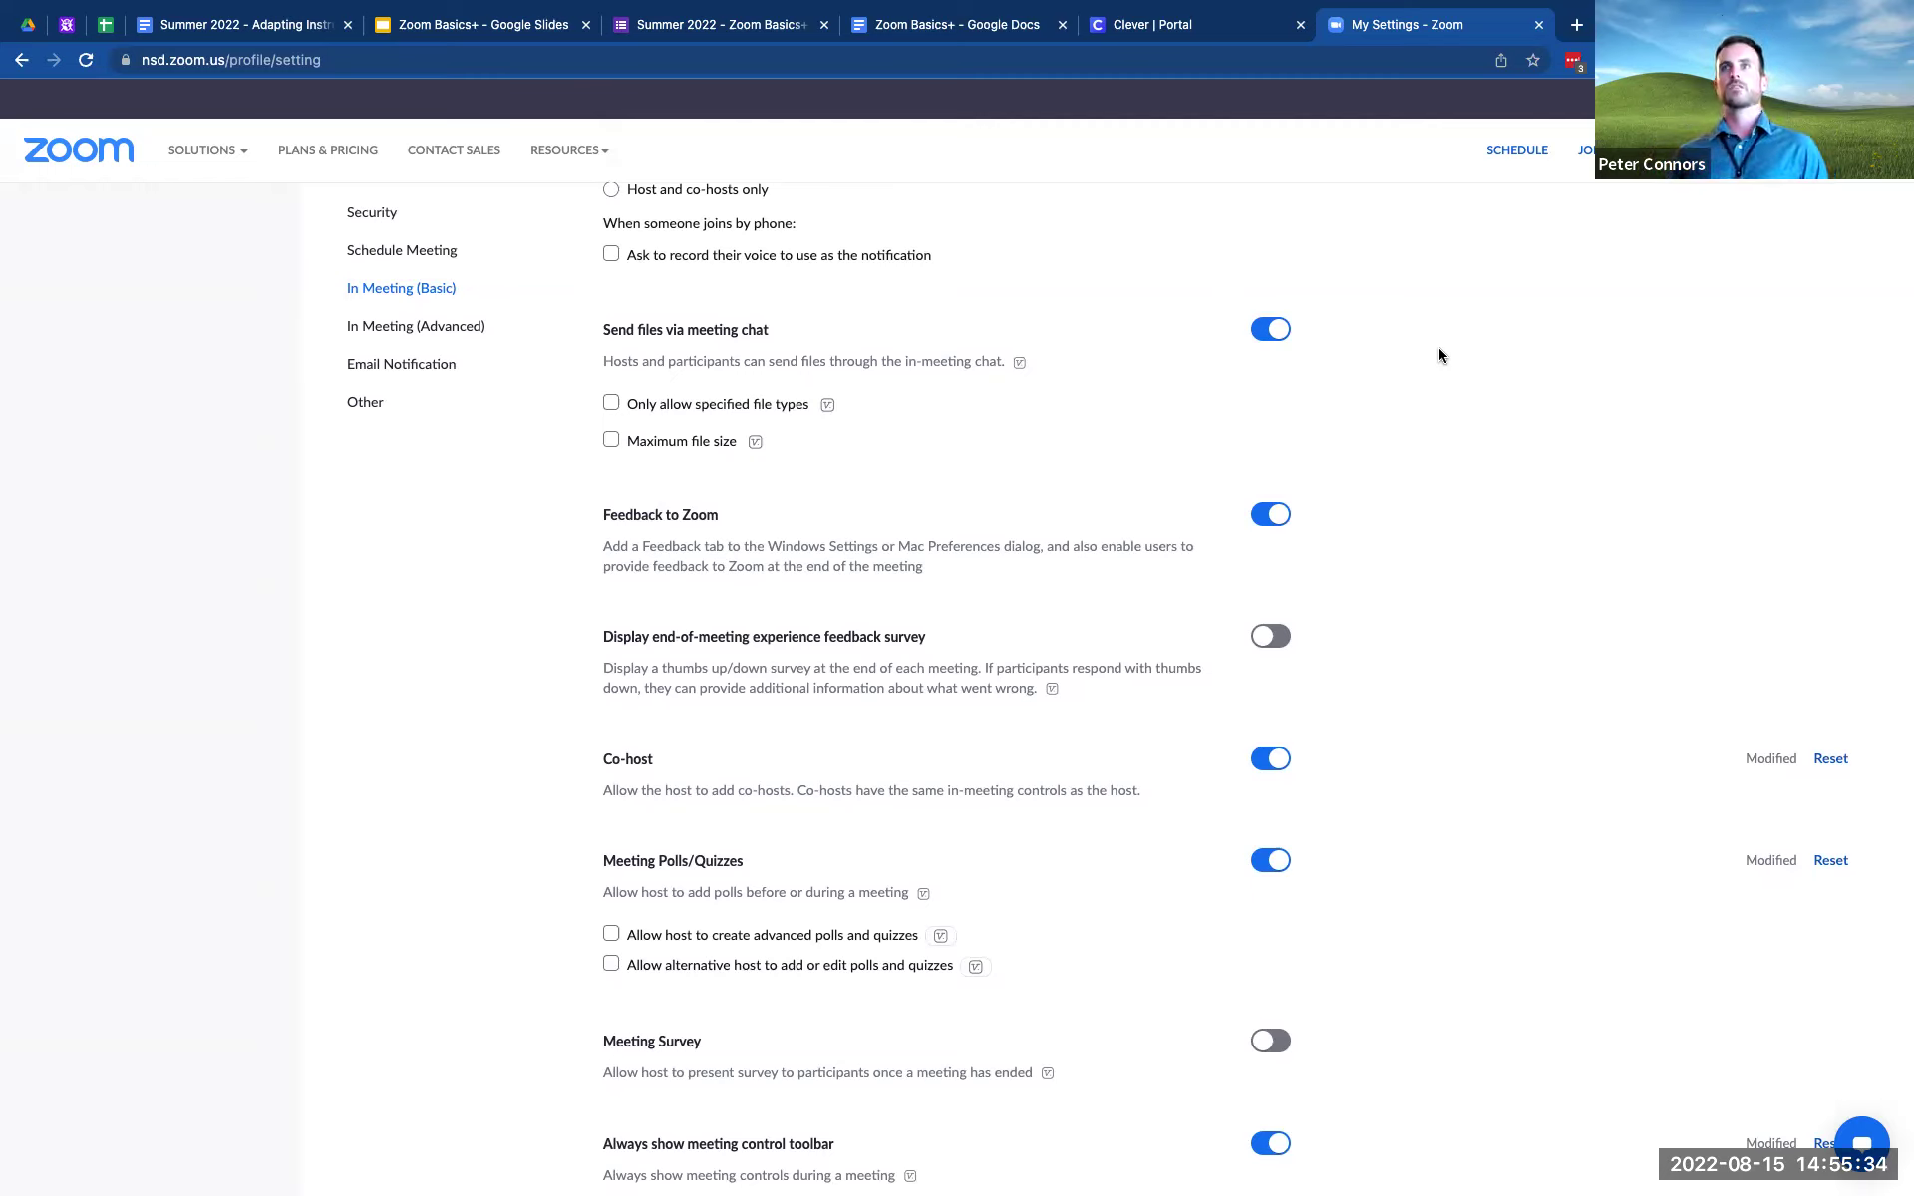
scroll(1007, 367, up, 2)
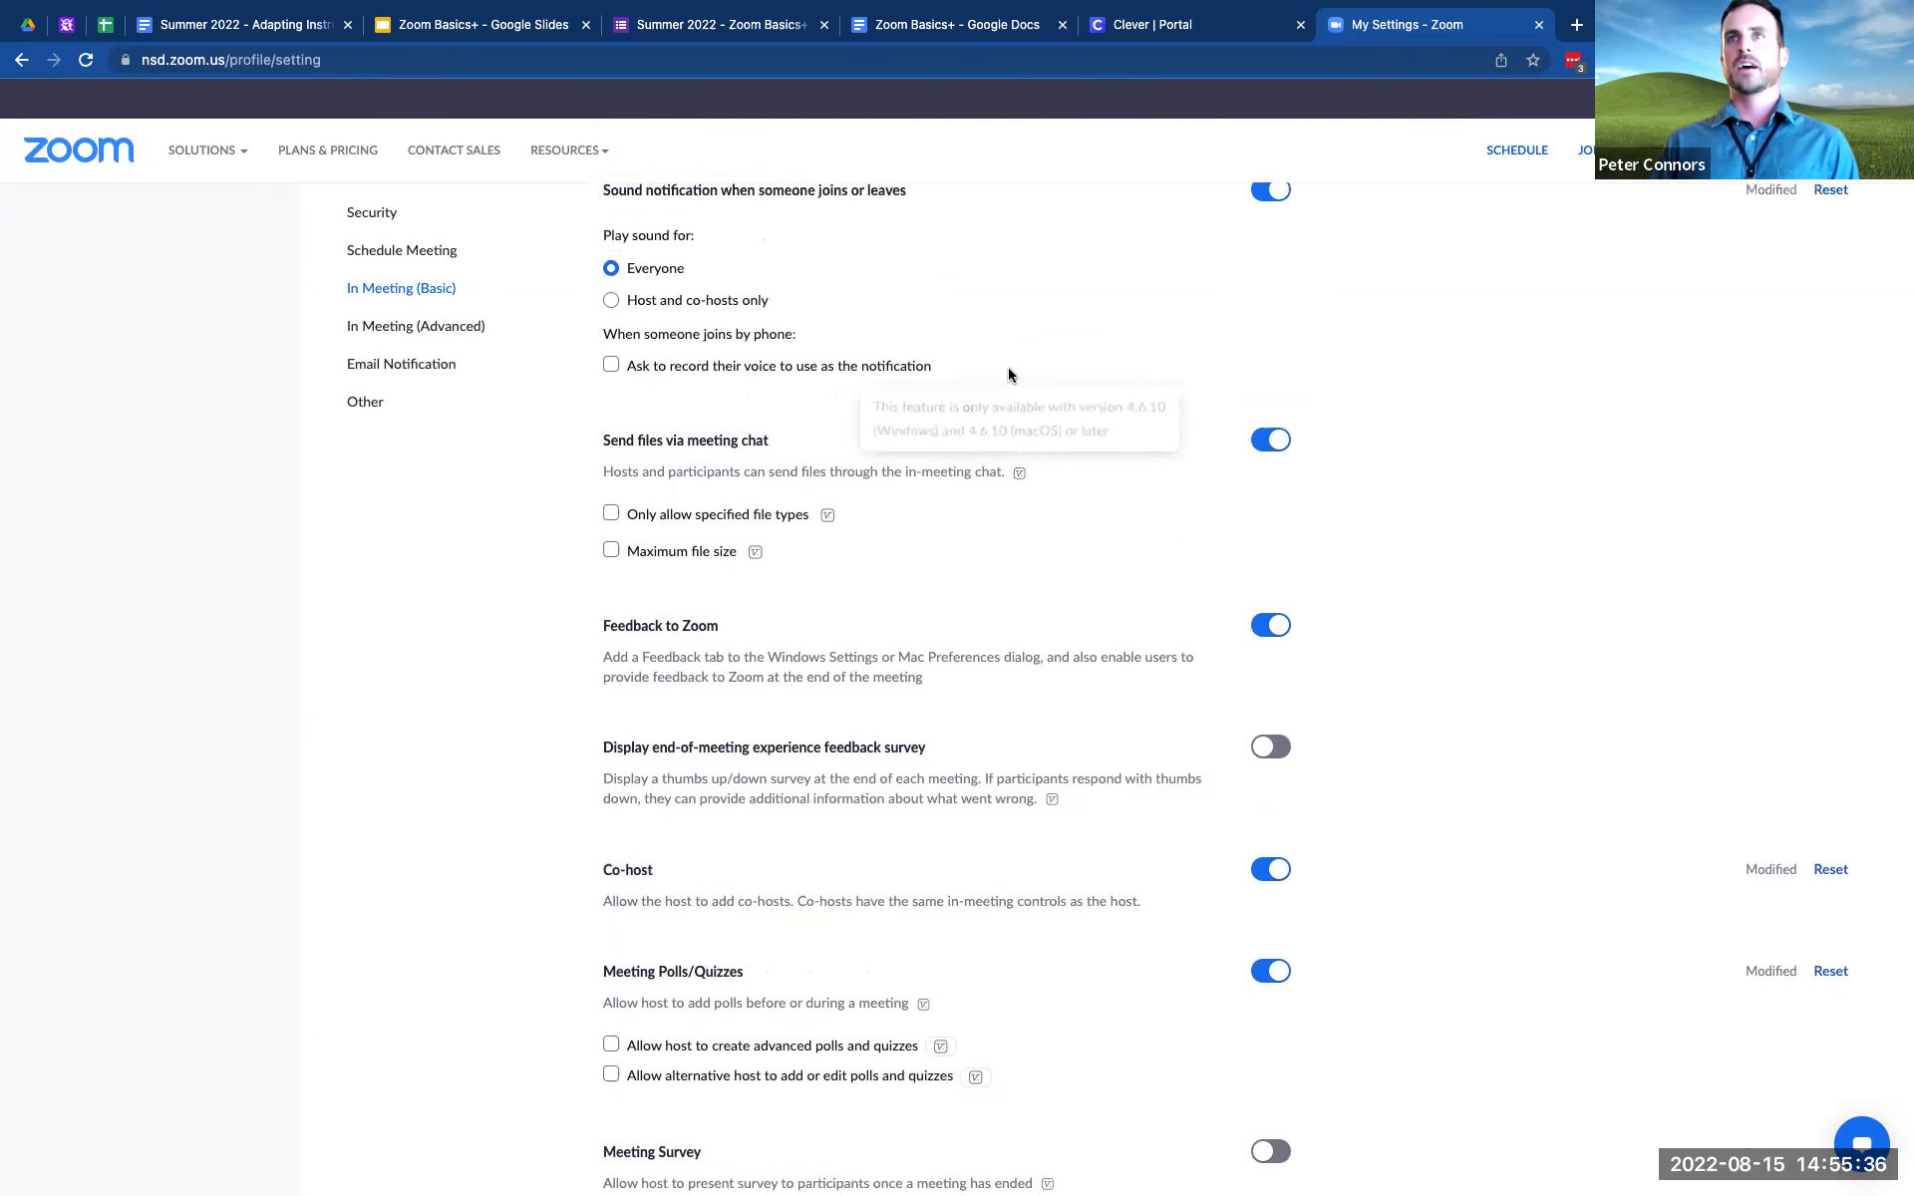
scroll(829, 277, down, 3)
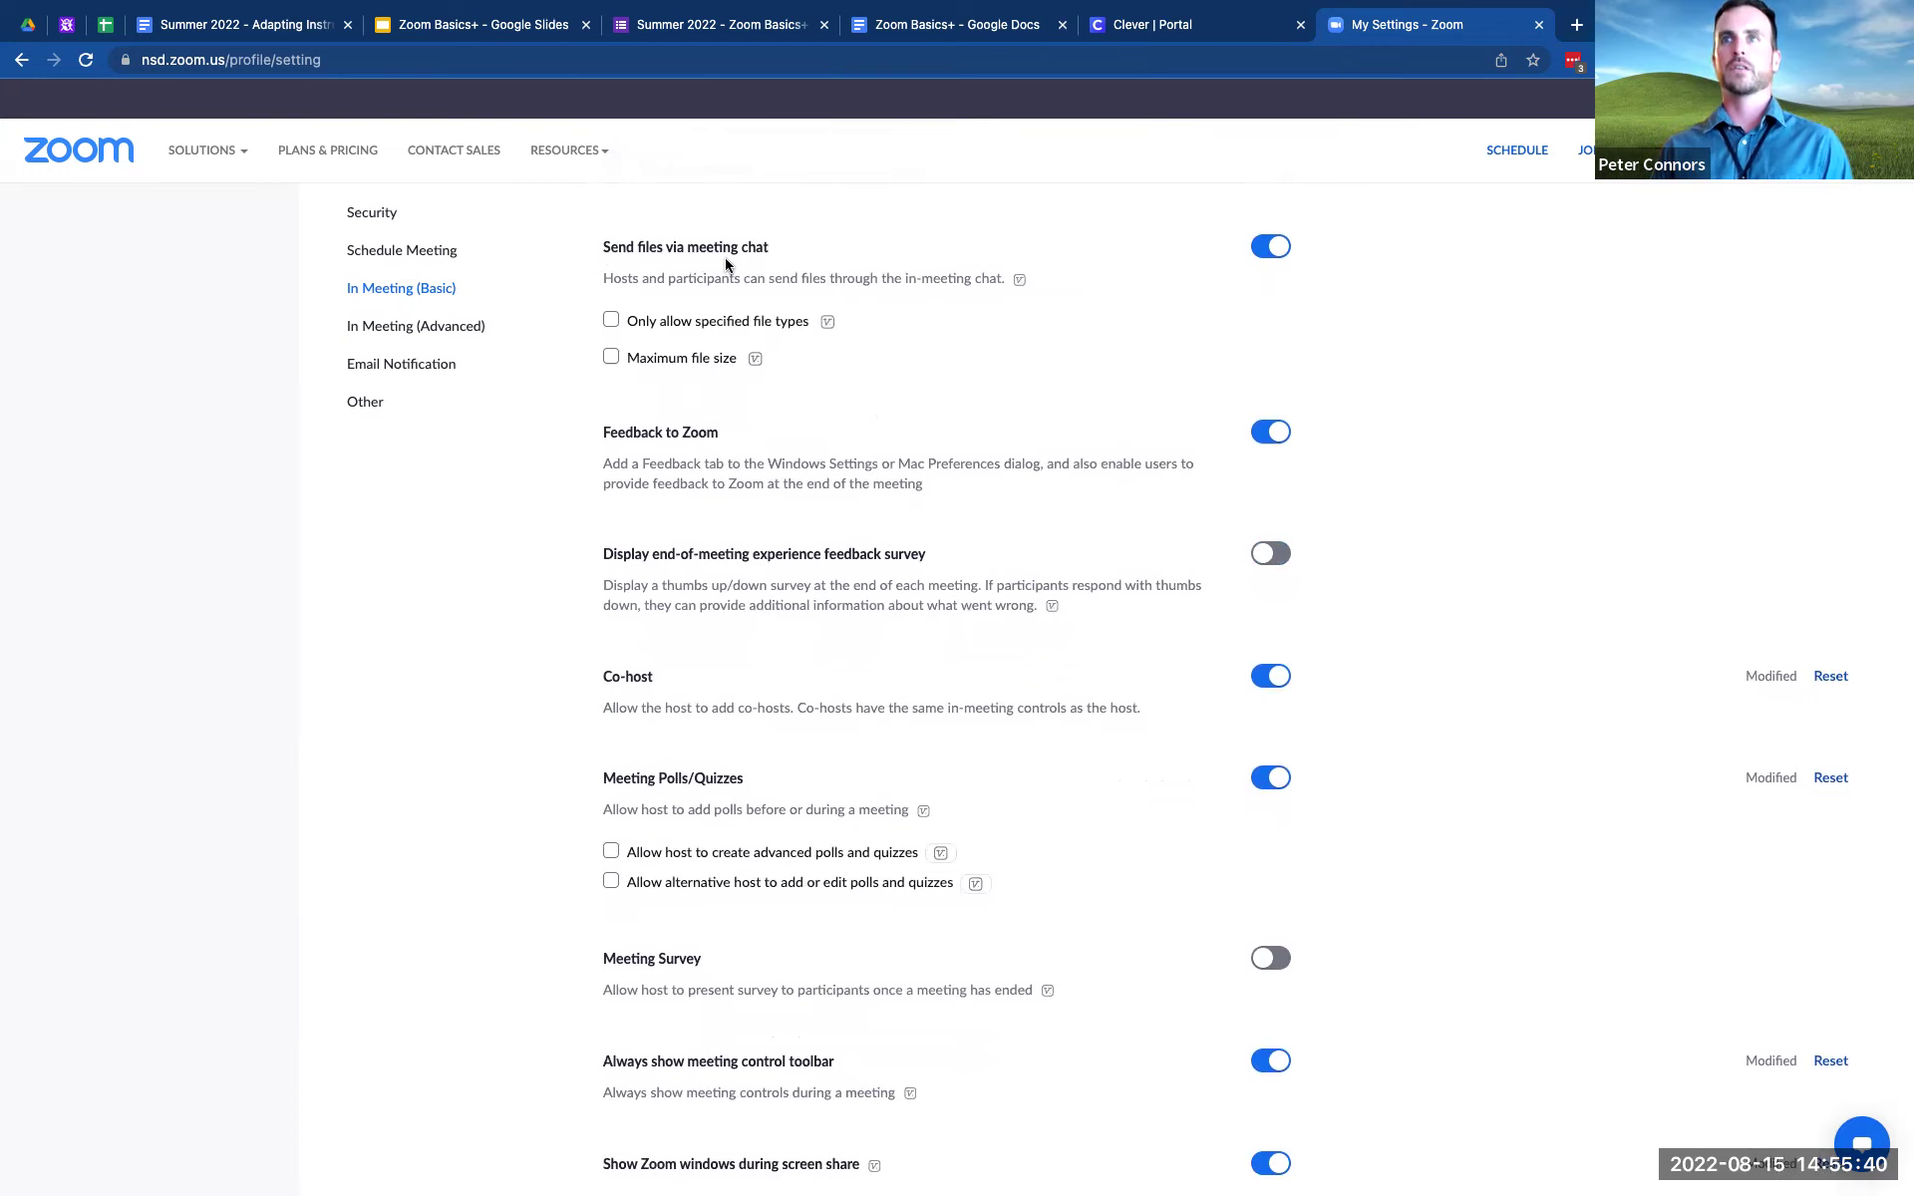
- Look over the feedback and end-of-meeting survey settings, and highlight the Co-host heading to review that option
scroll(750, 339, down, 1)
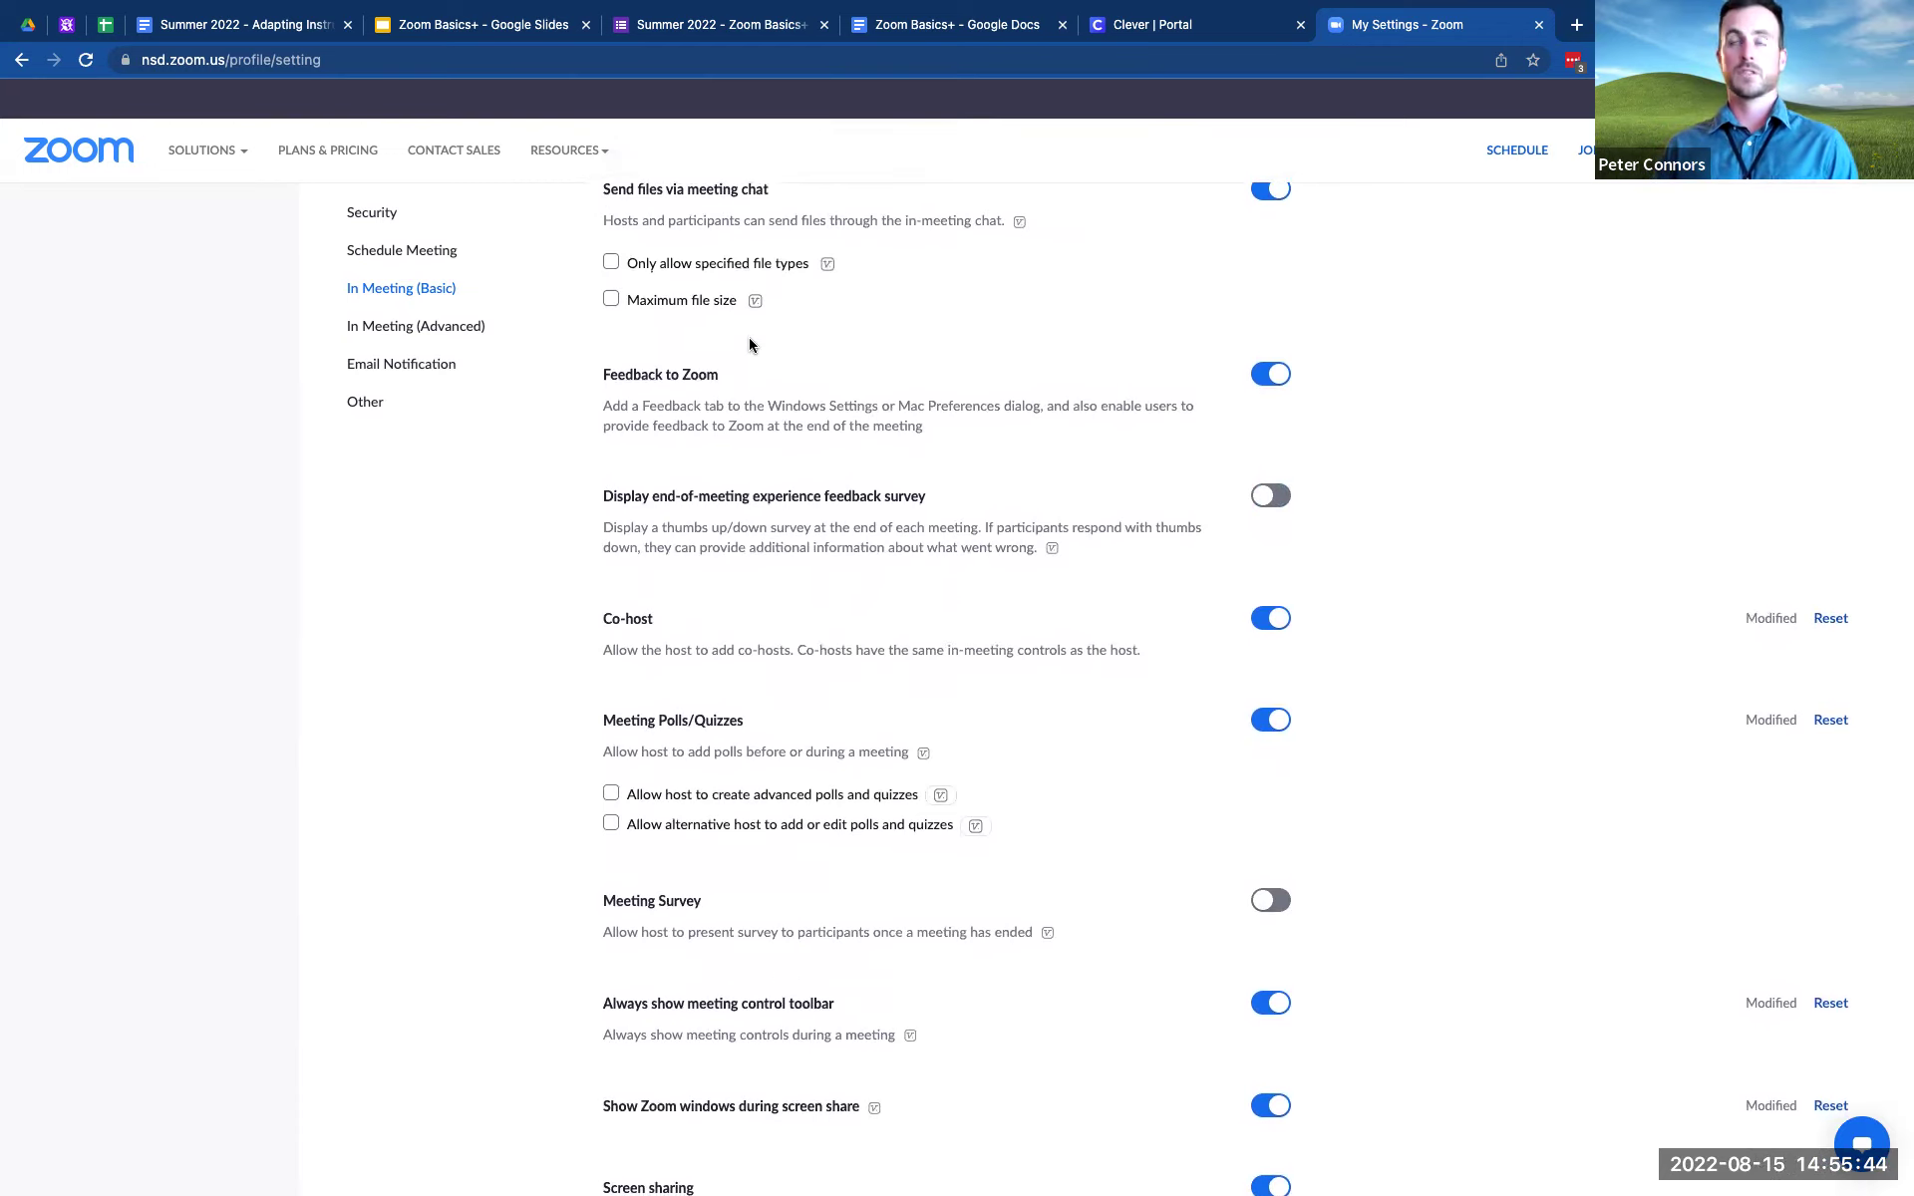
scroll(748, 343, down, 1)
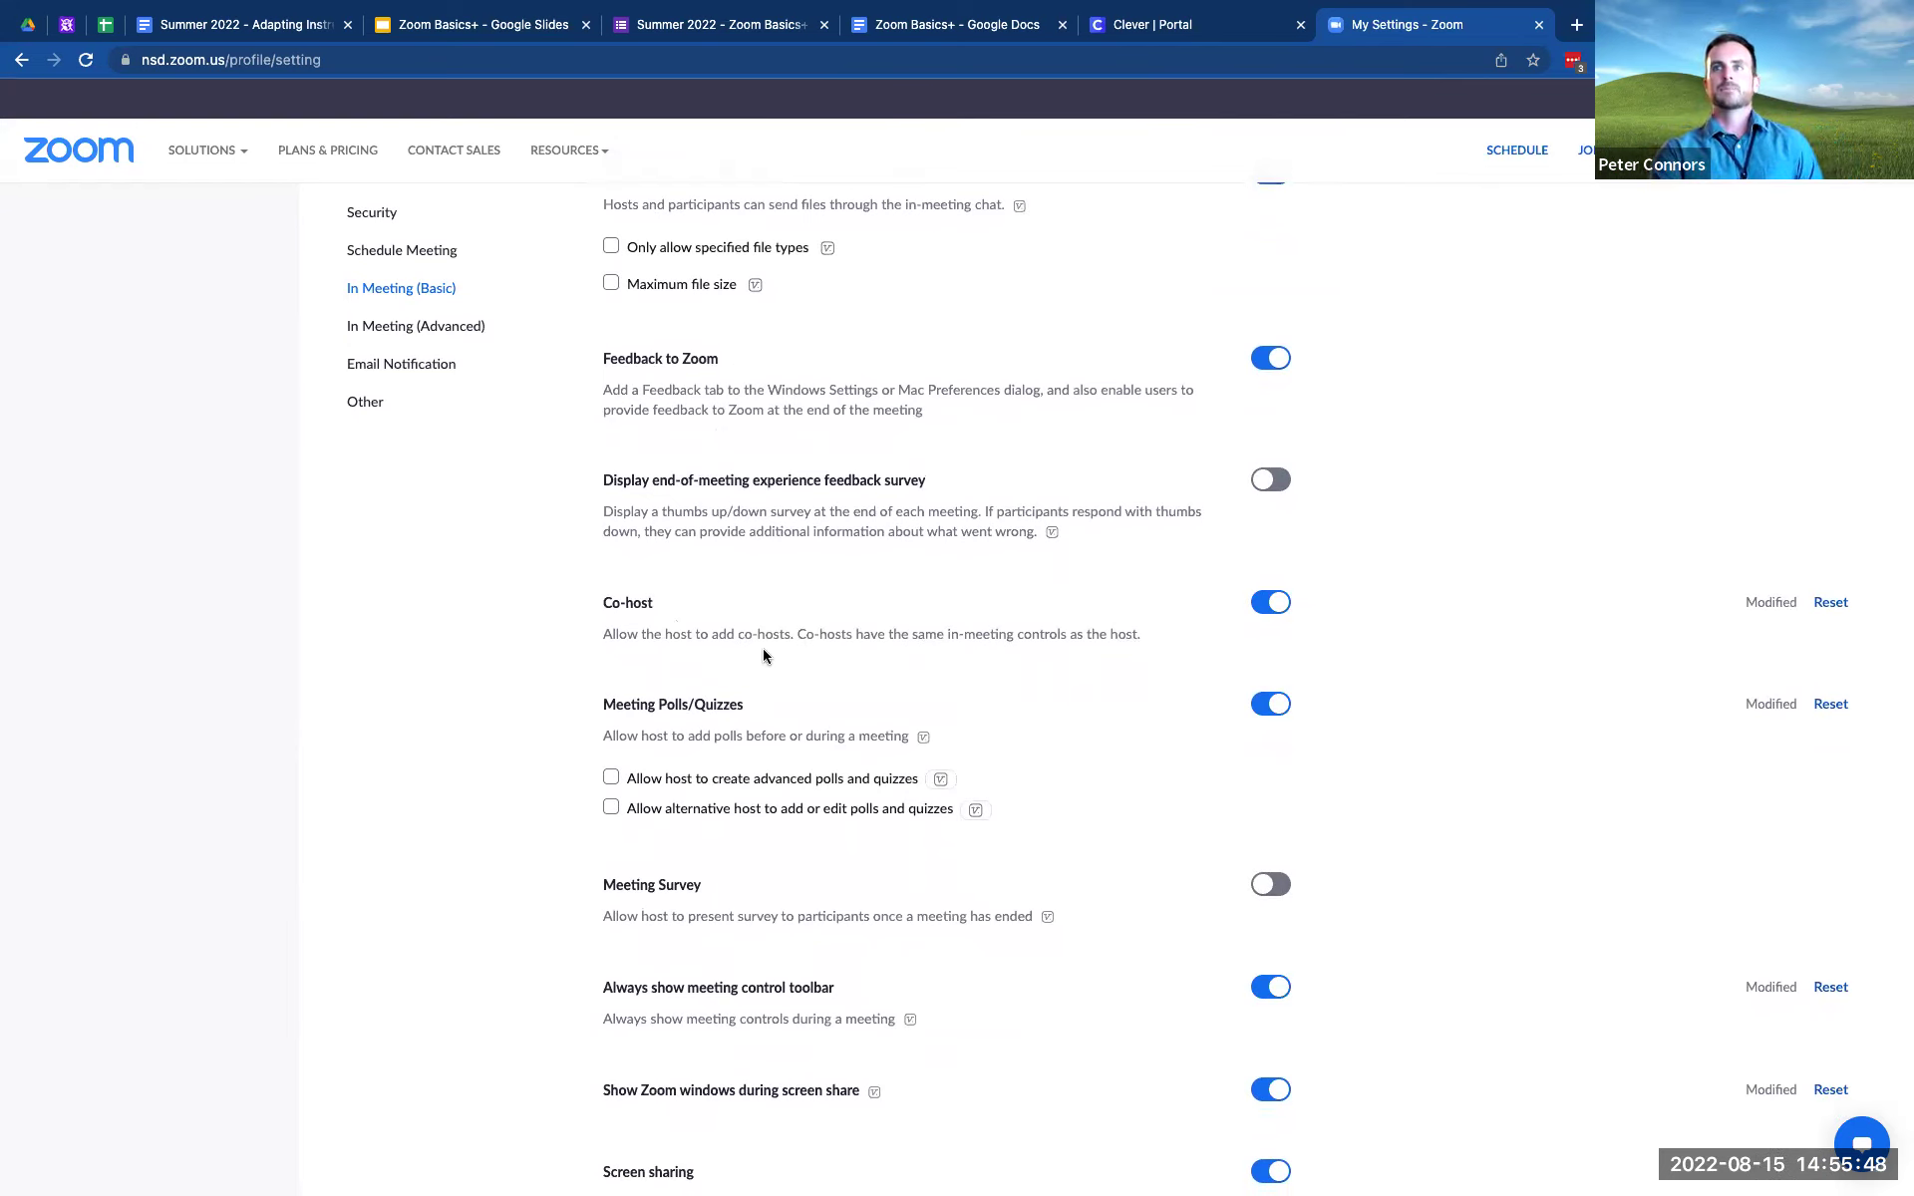
triple_click(614, 598)
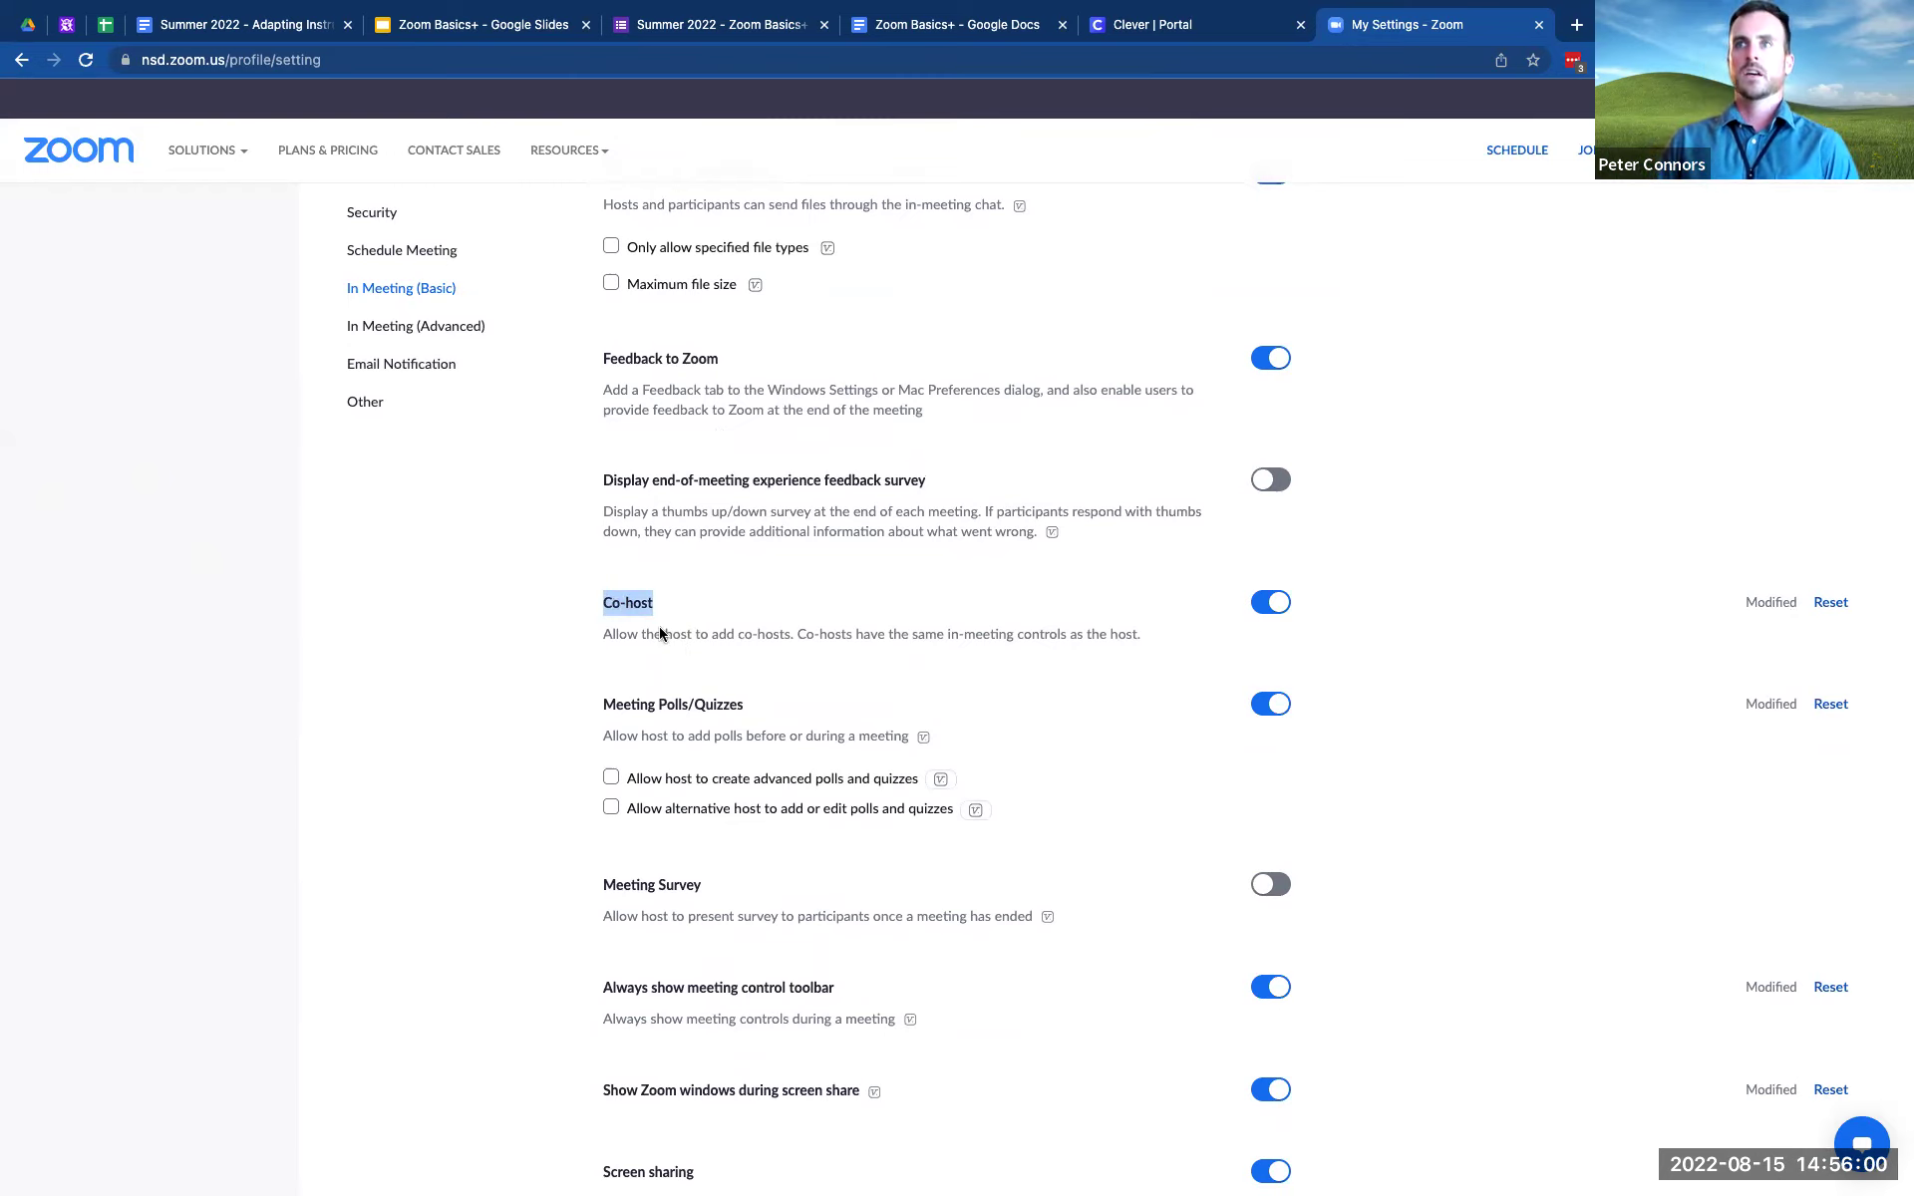
scroll(660, 633, down, 3)
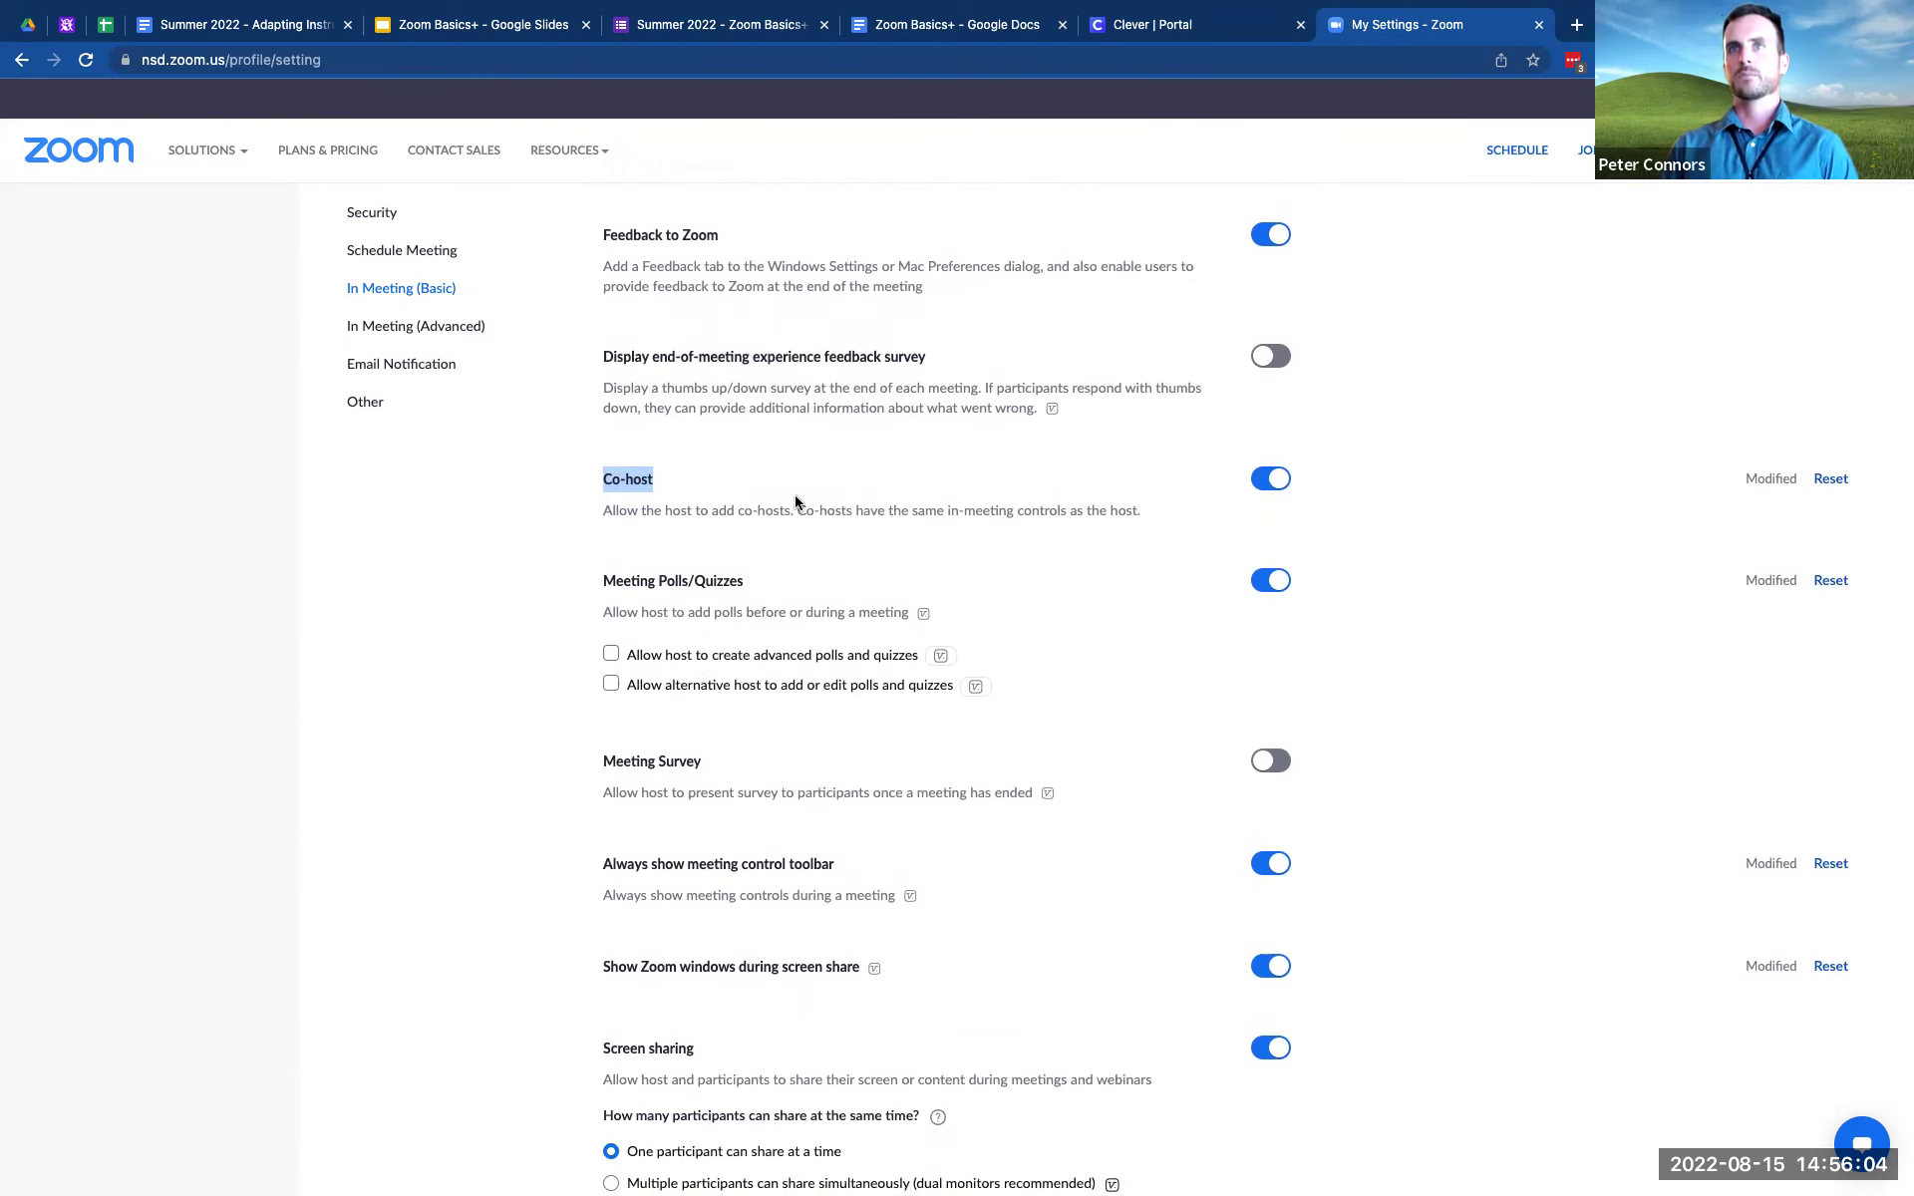
- Review the meeting poll, survey, control toolbar and screen sharing settings, highlighting the "Who can share?" heading under Screen sharing
scroll(692, 499, down, 4)
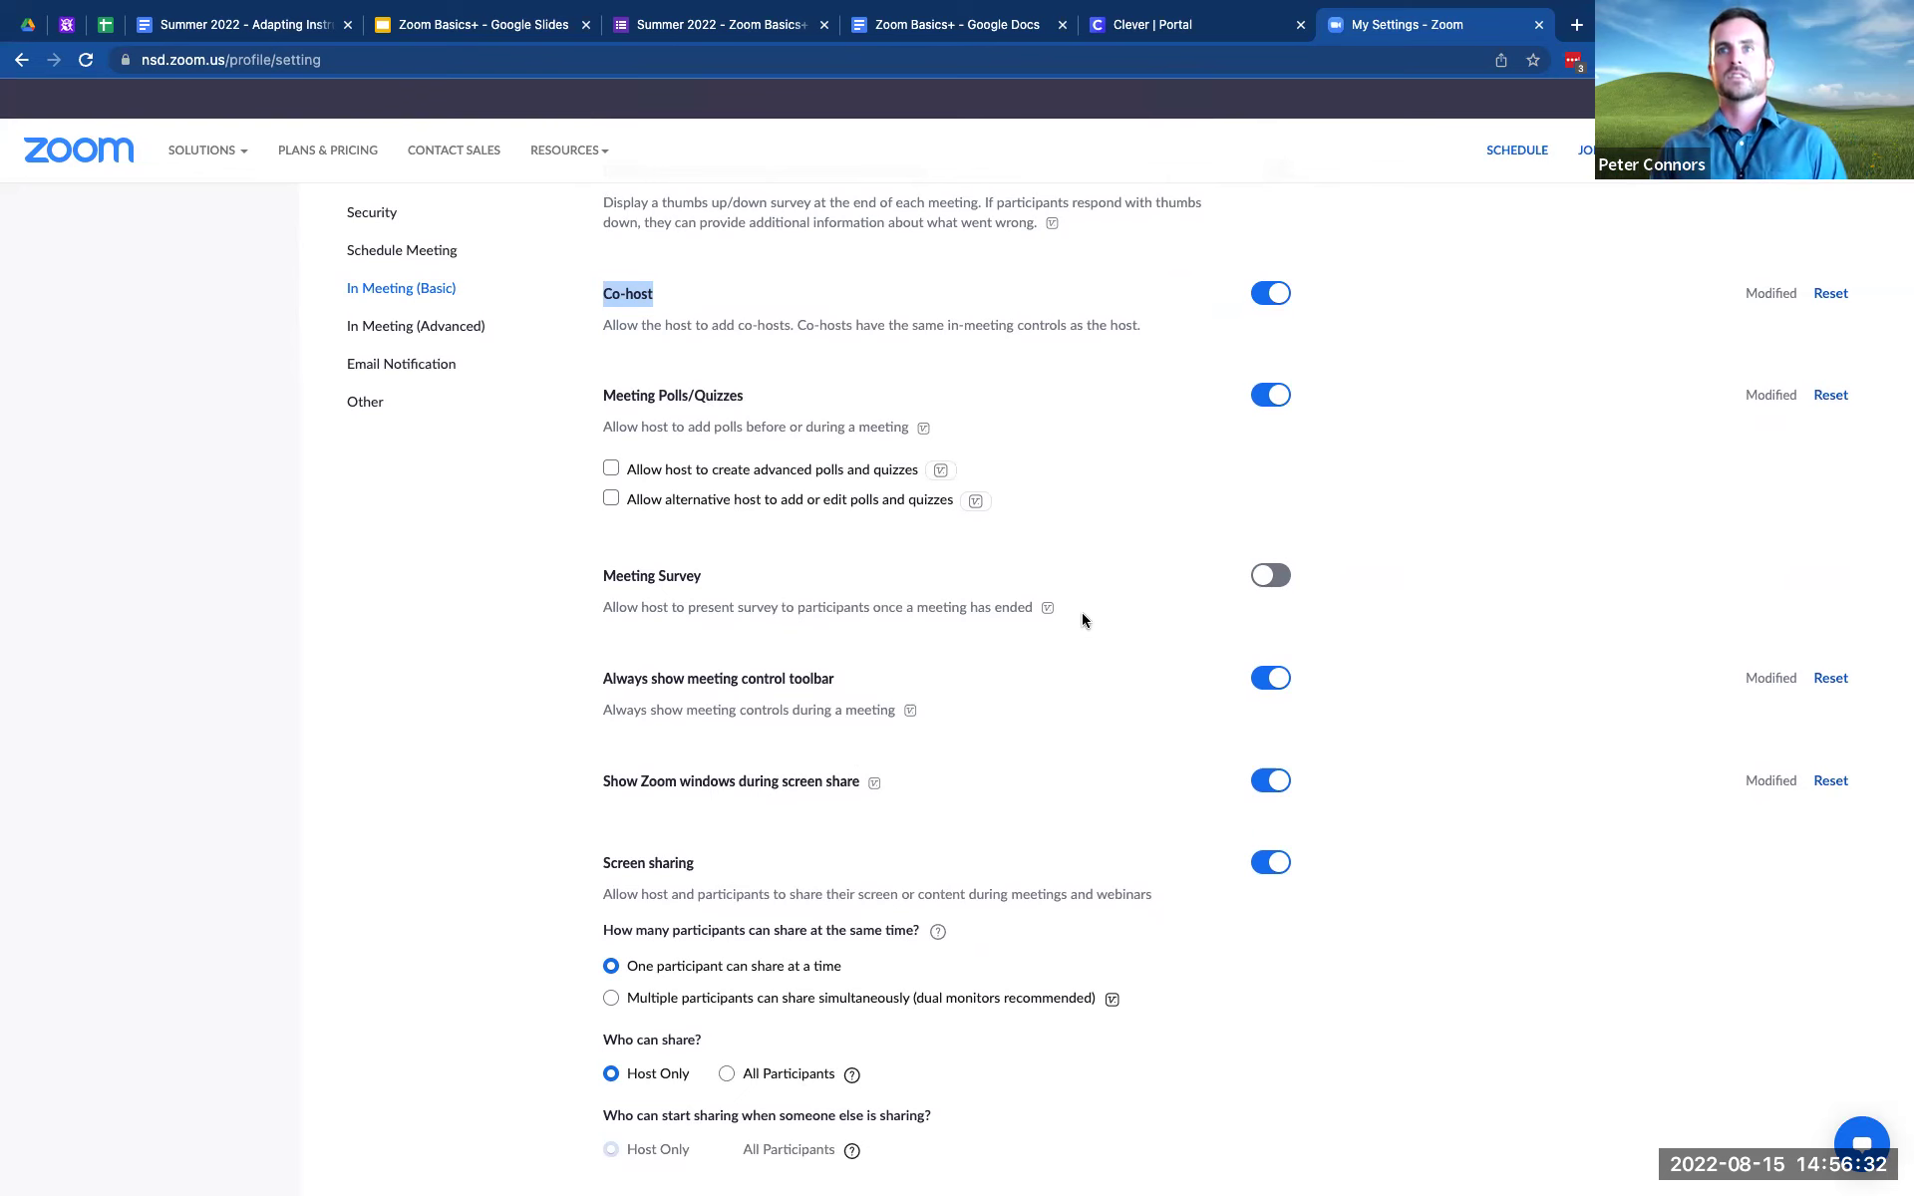
scroll(1082, 618, down, 5)
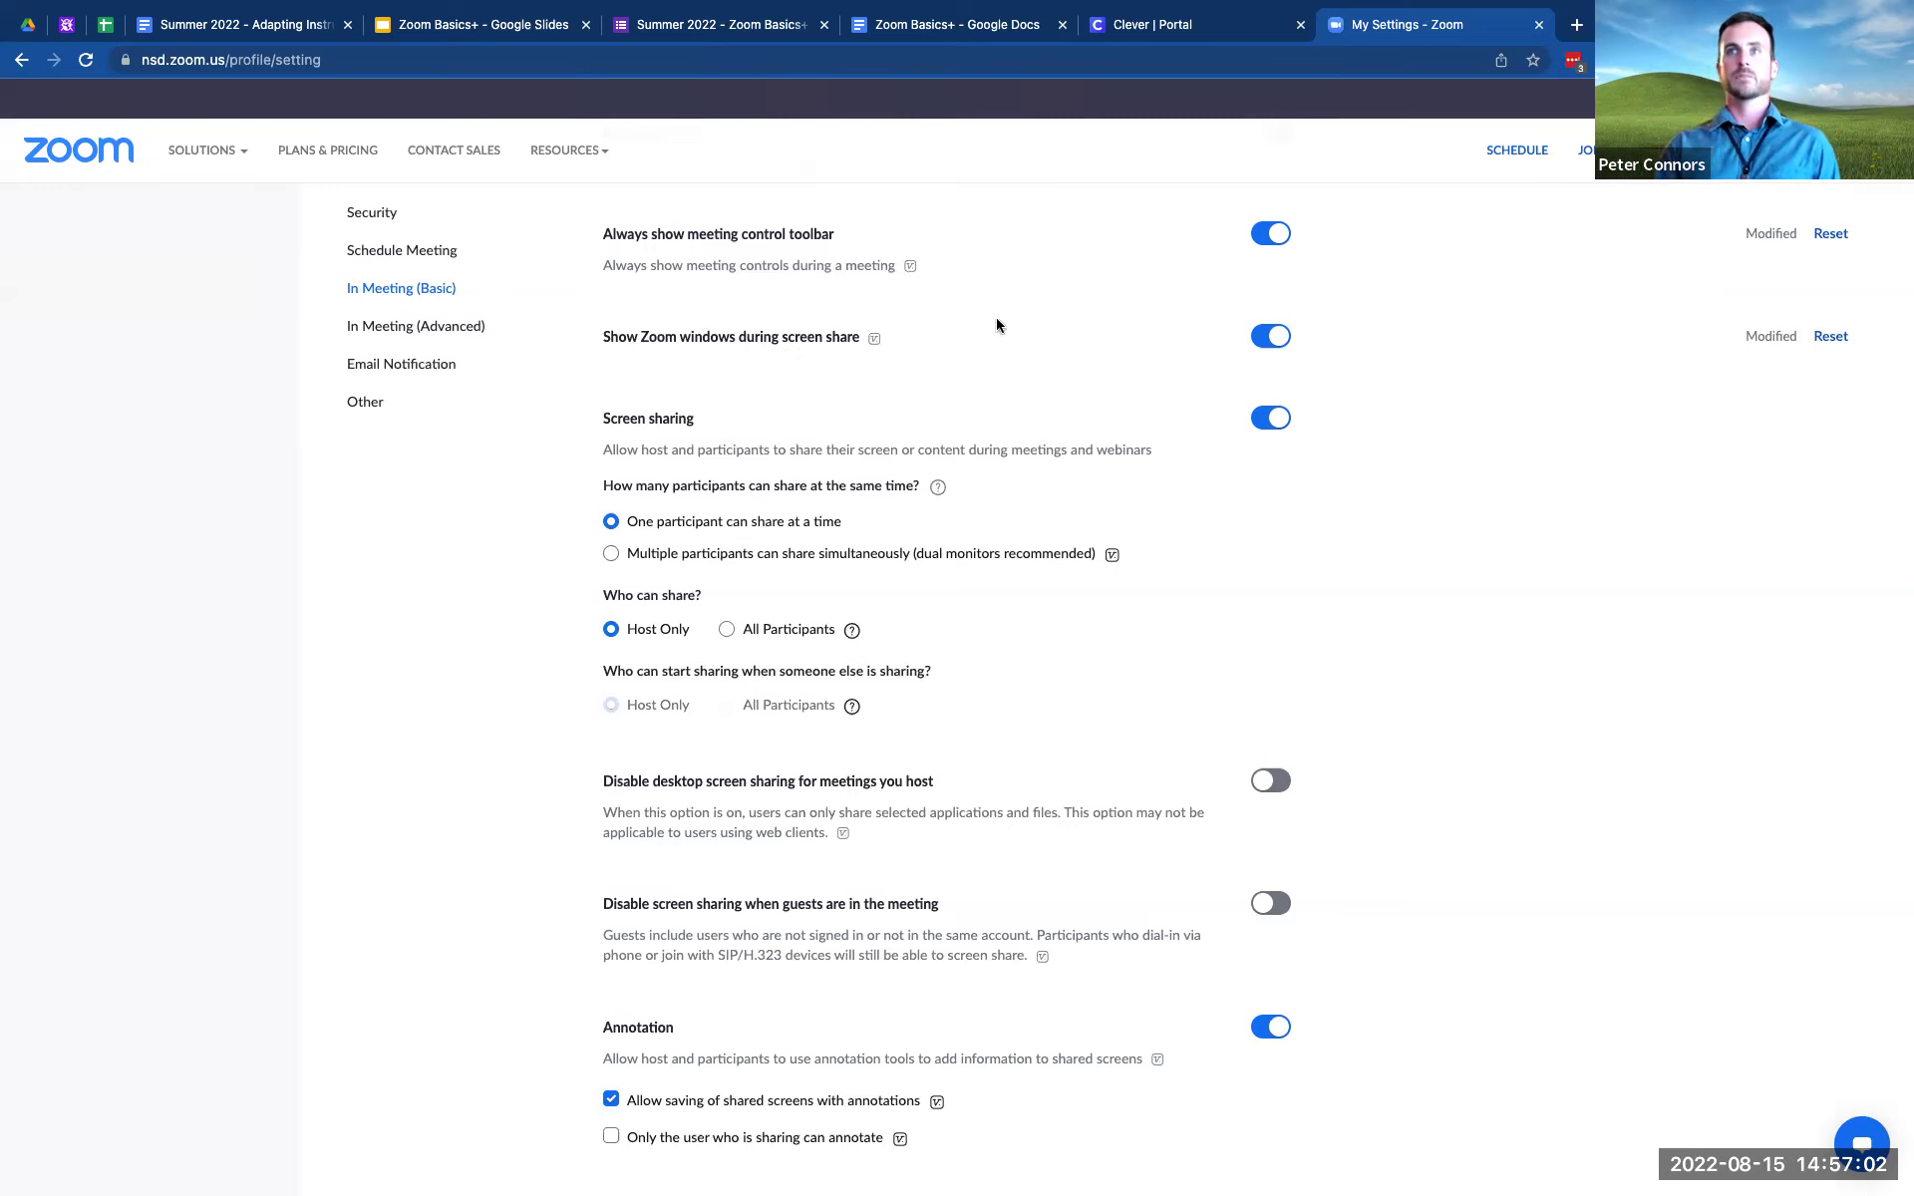
scroll(907, 489, down, 2)
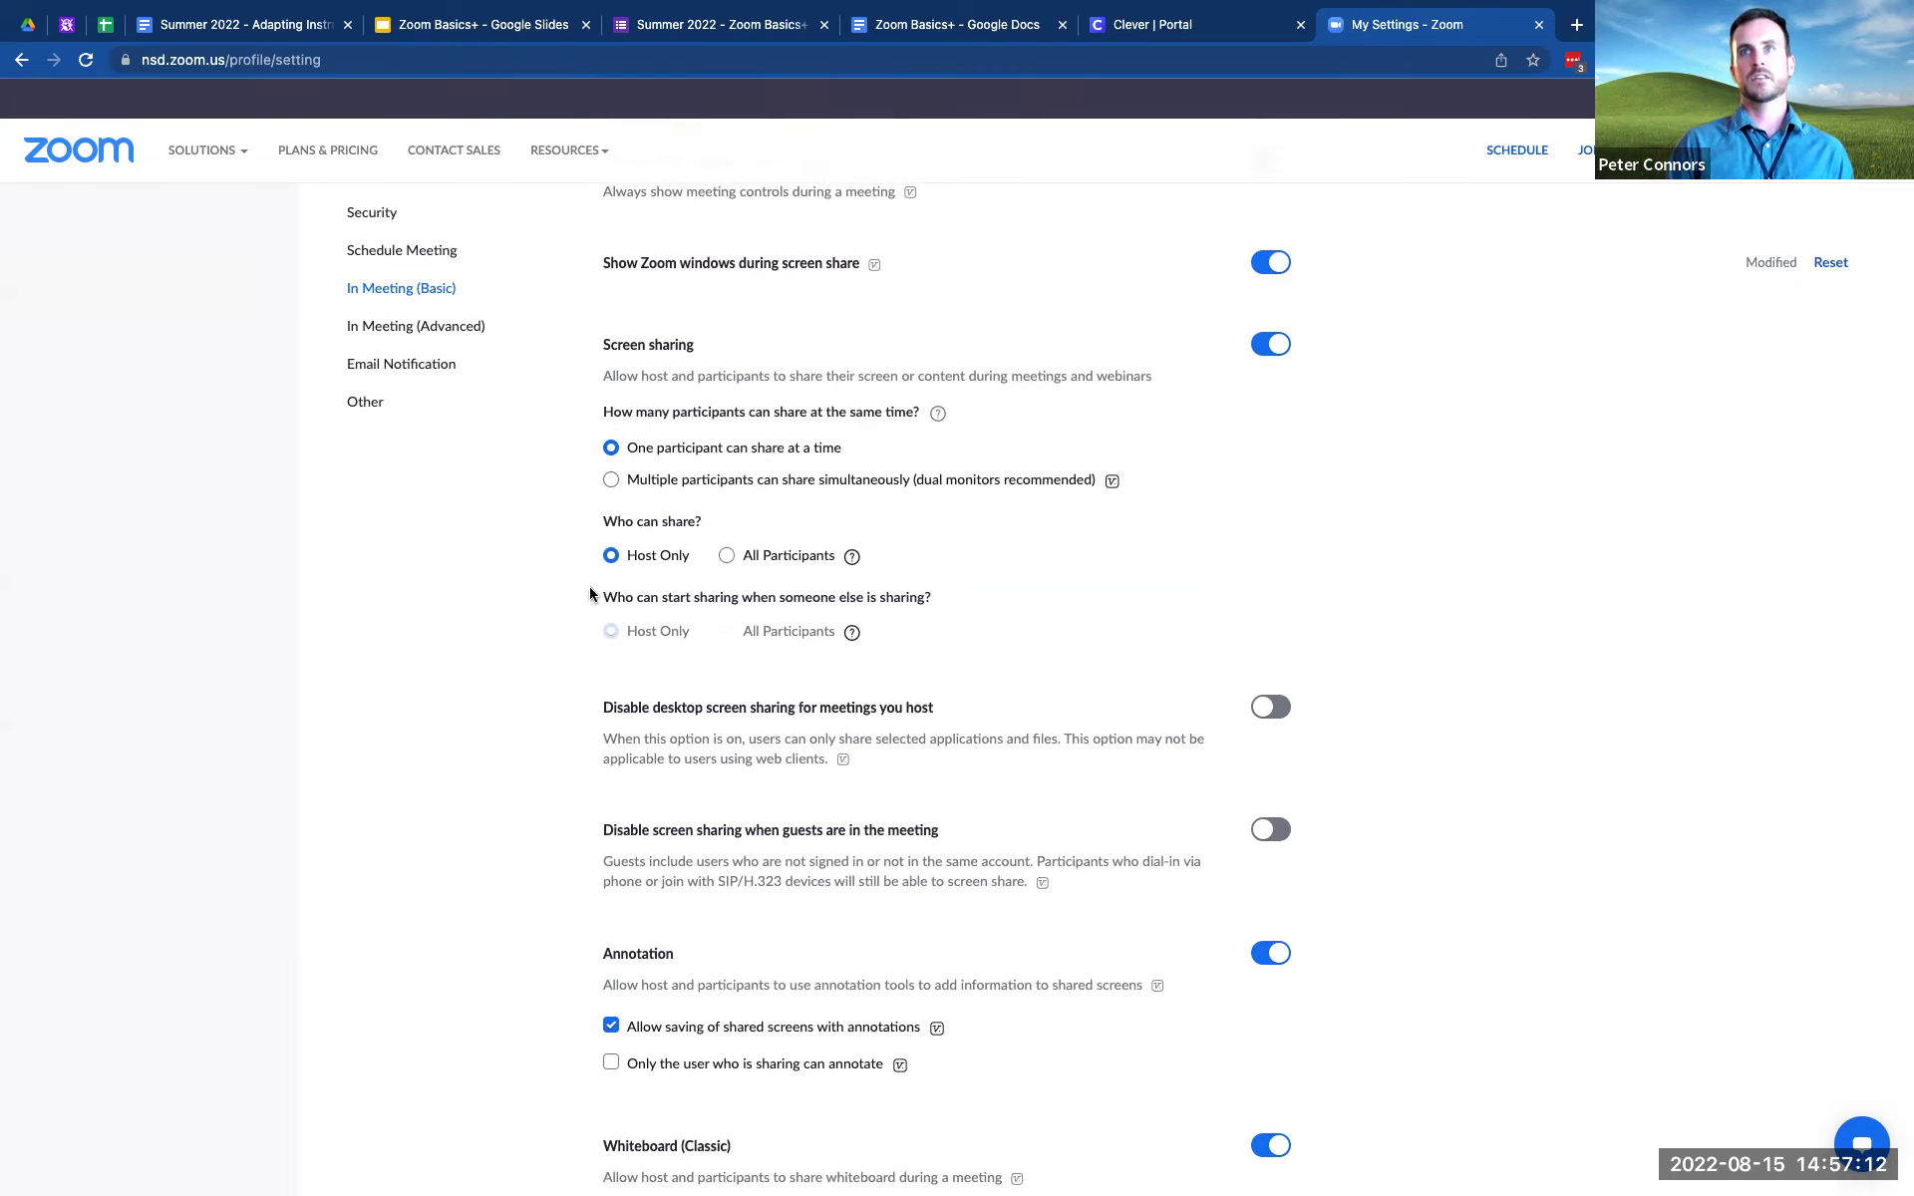
drag(604, 527, 703, 527)
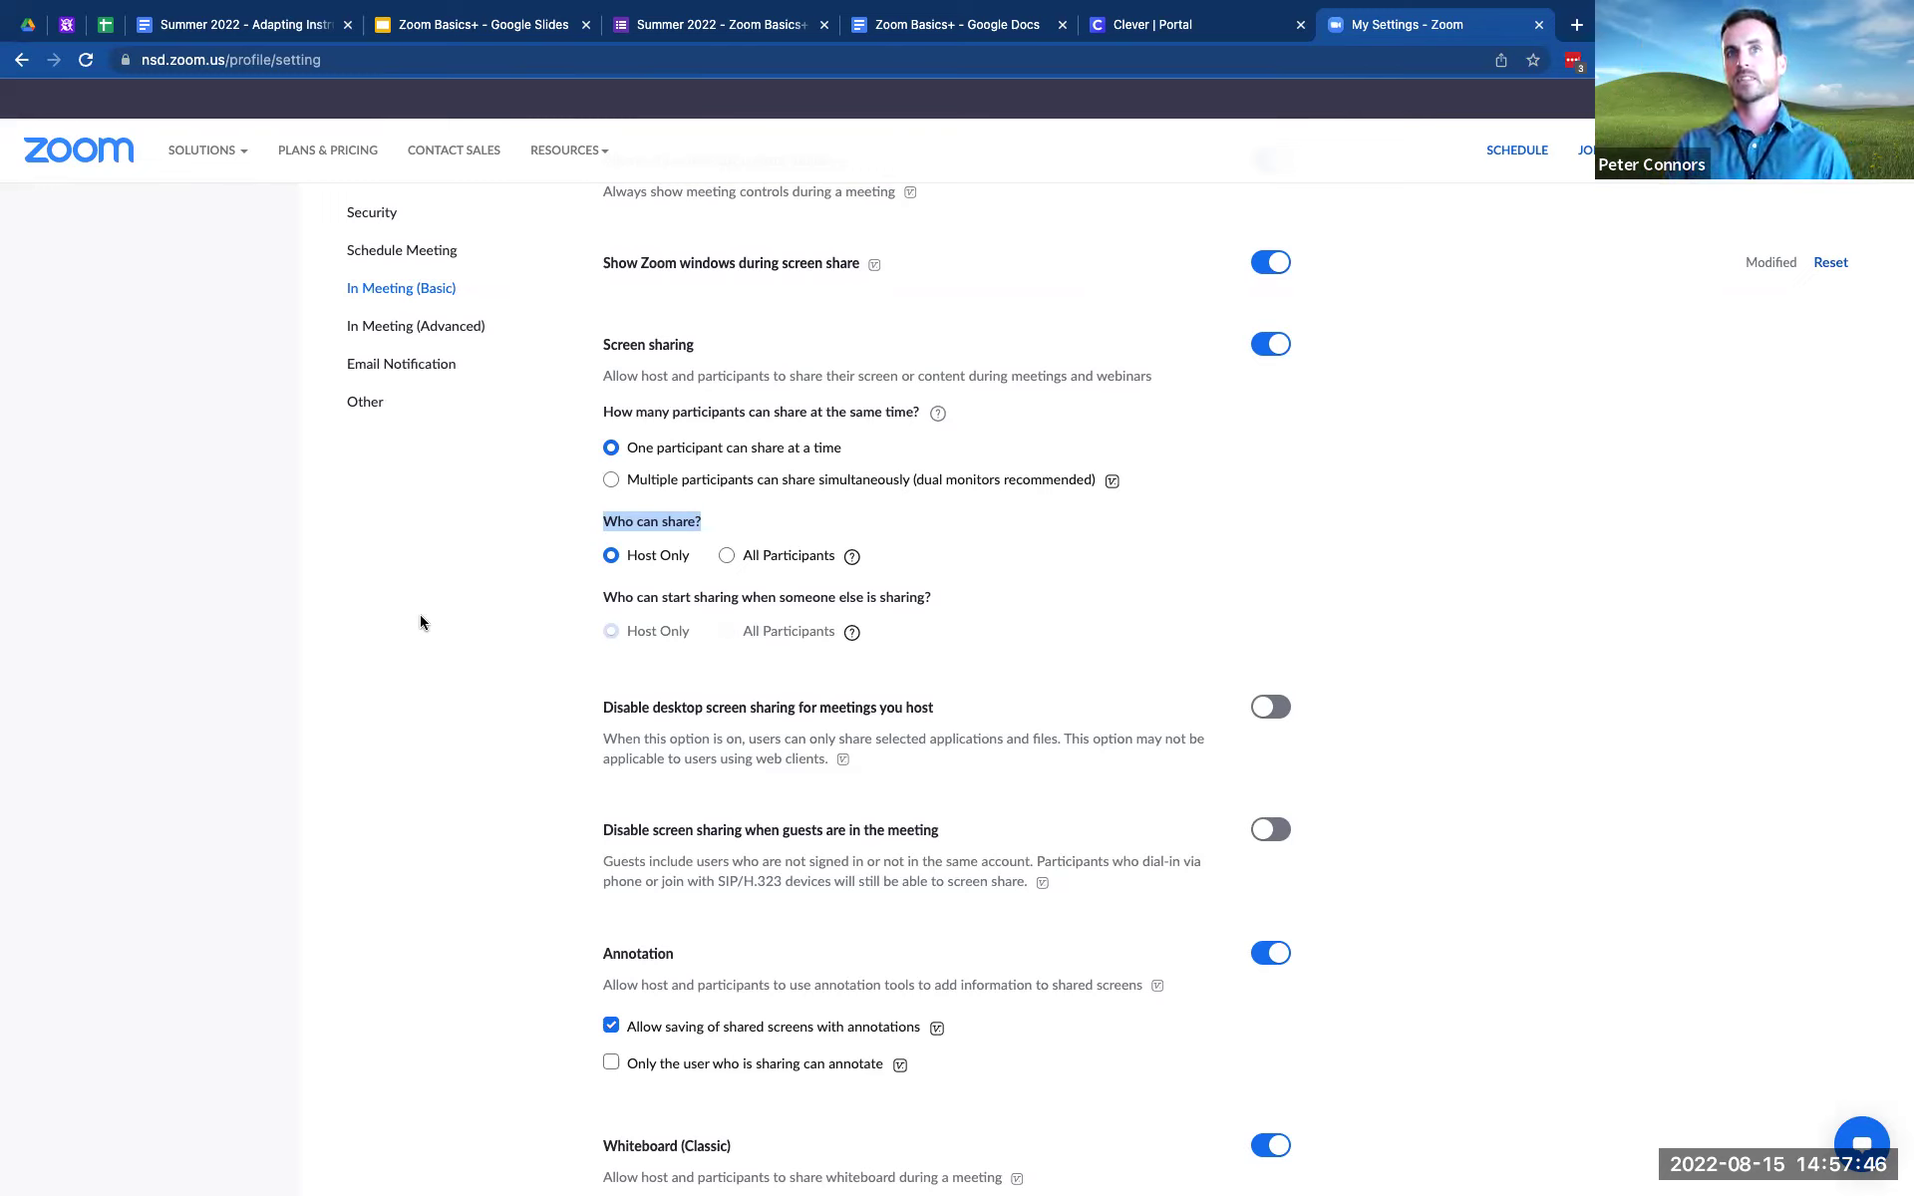
click(420, 616)
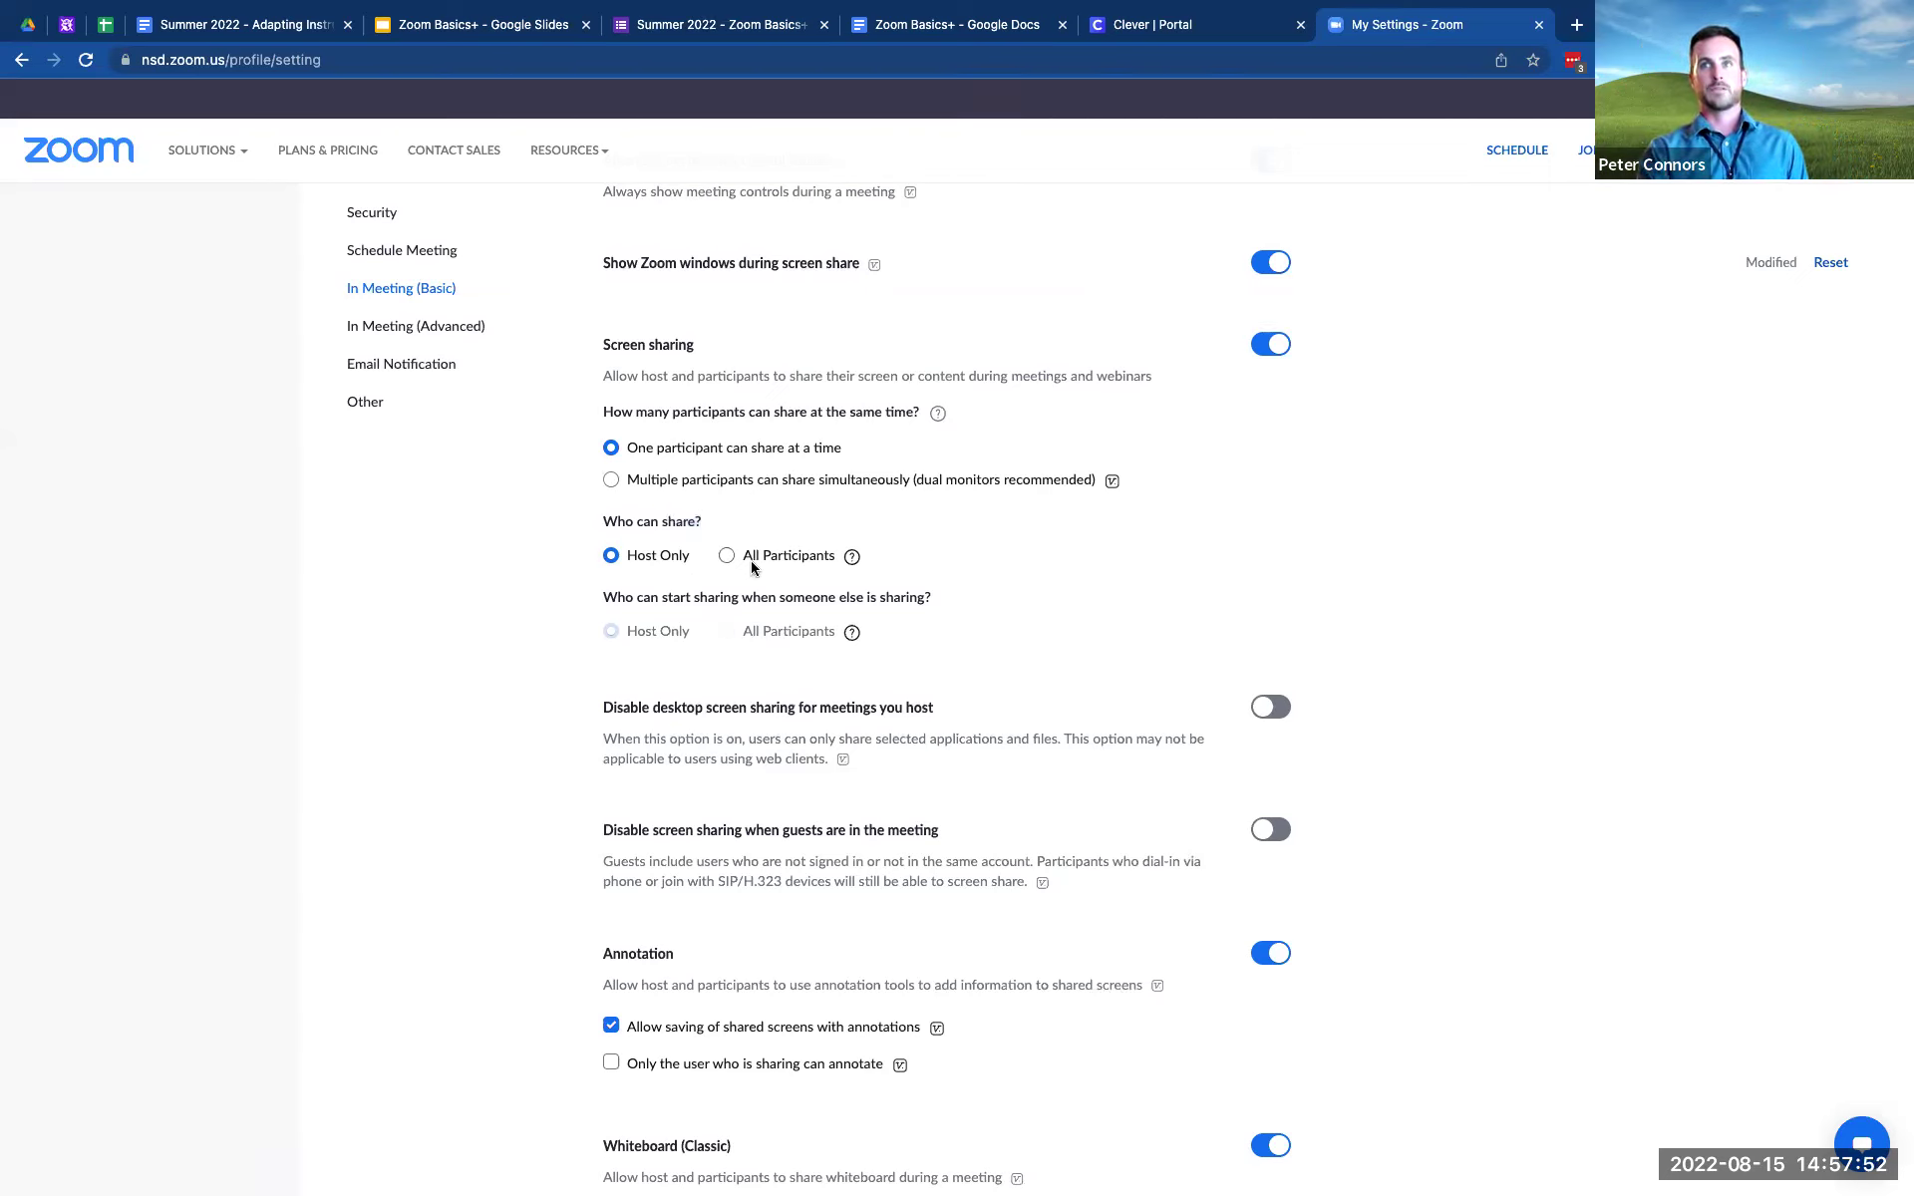
- Review the options for disabling desktop and guest screen sharing, together with the Annotation and Whiteboard (Classic) settings
scroll(739, 565, down, 2)
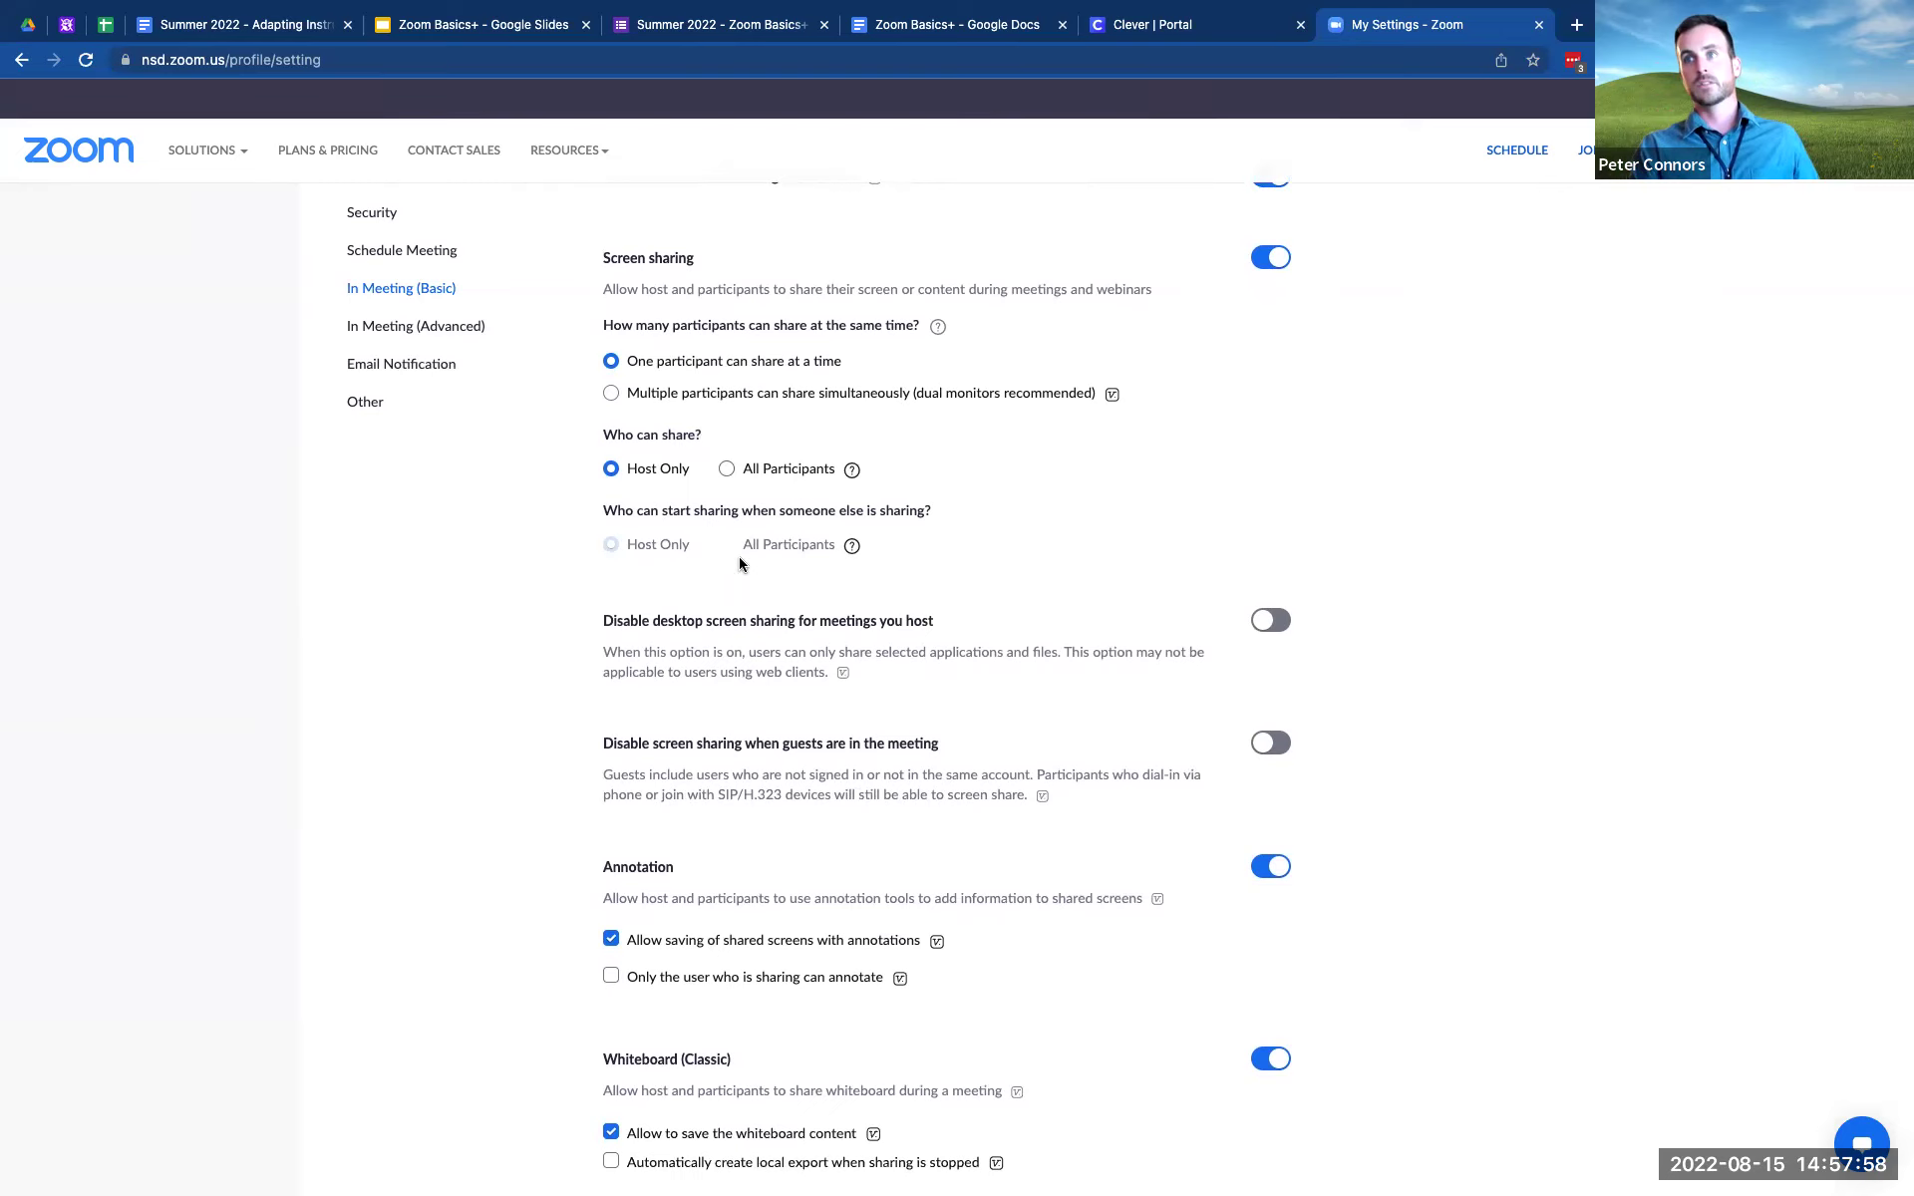
scroll(739, 562, down, 1)
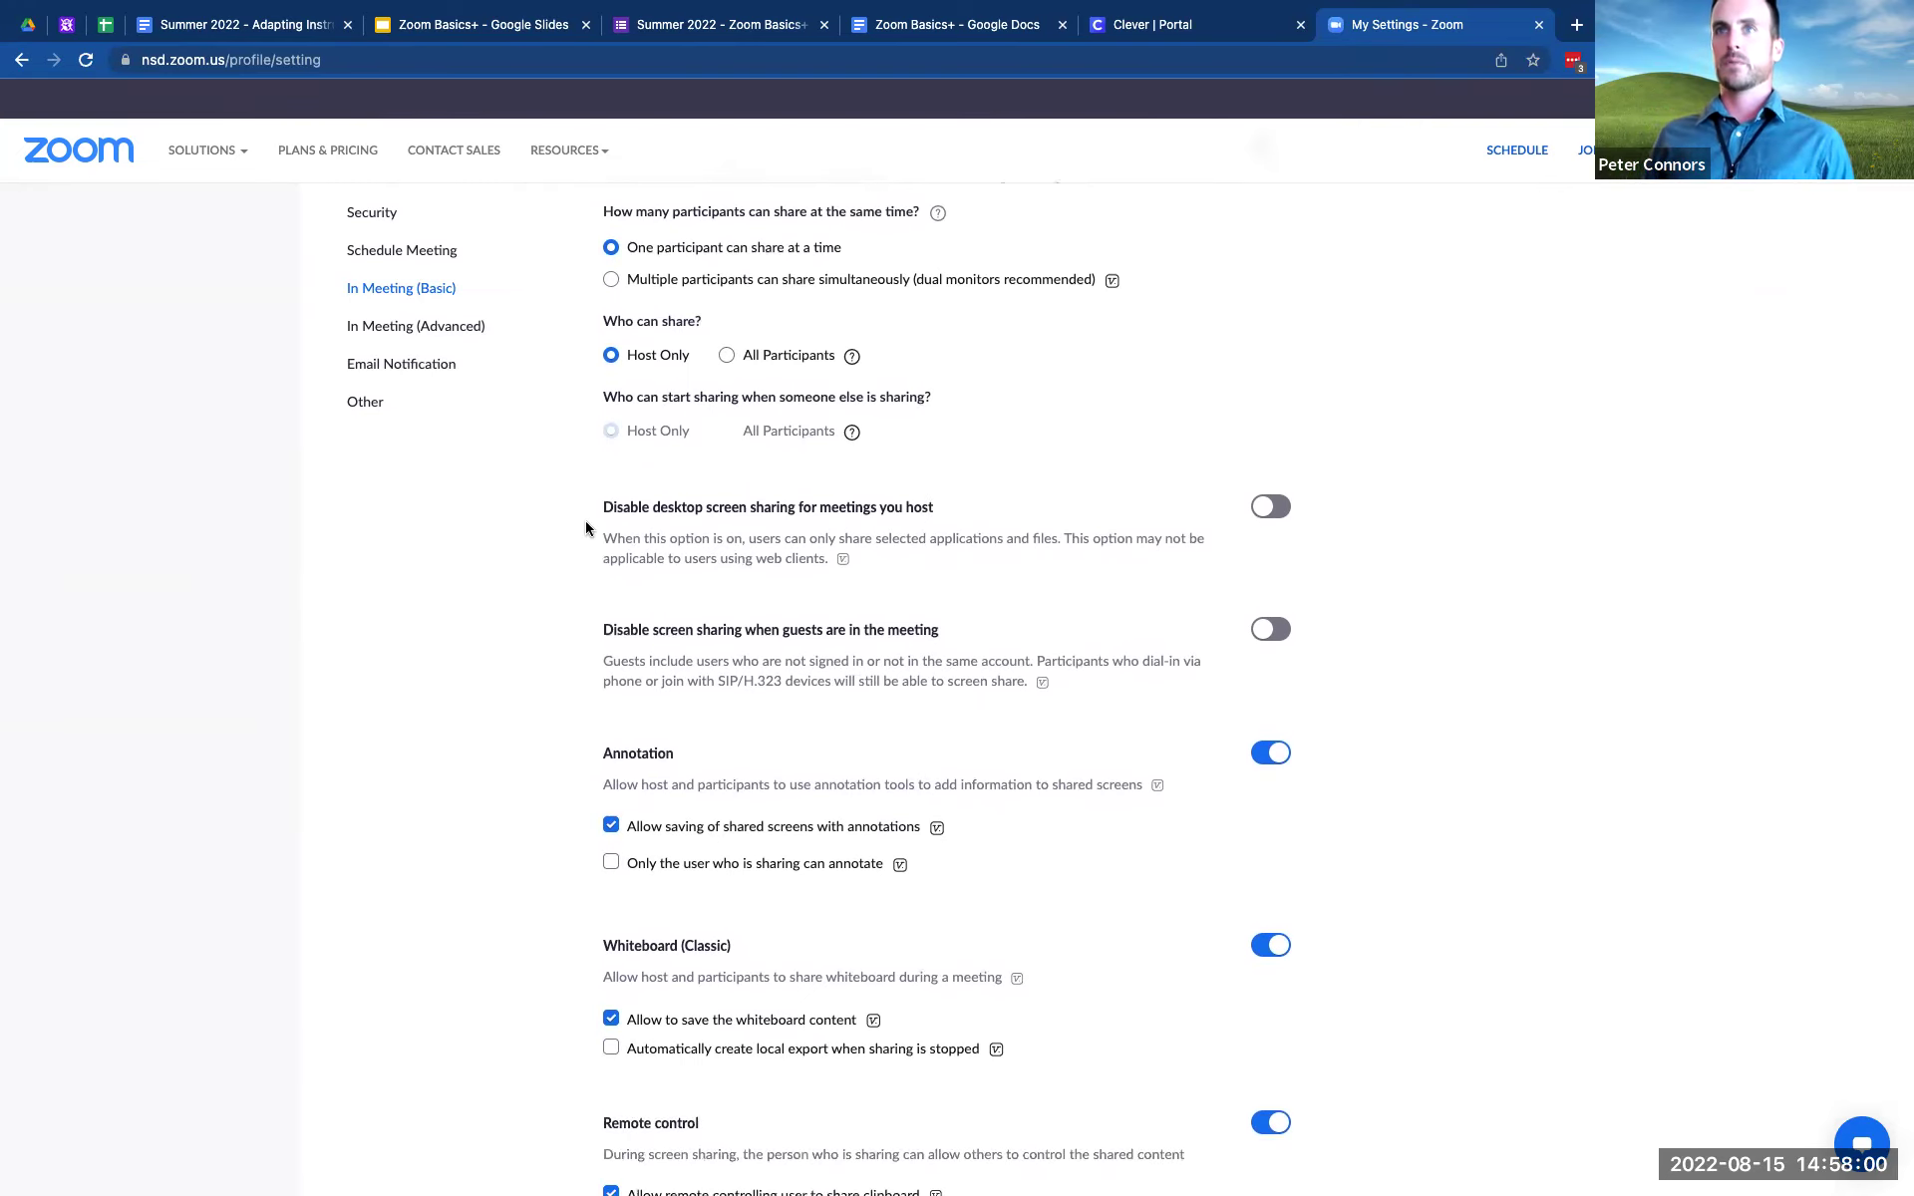
scroll(586, 528, down, 2)
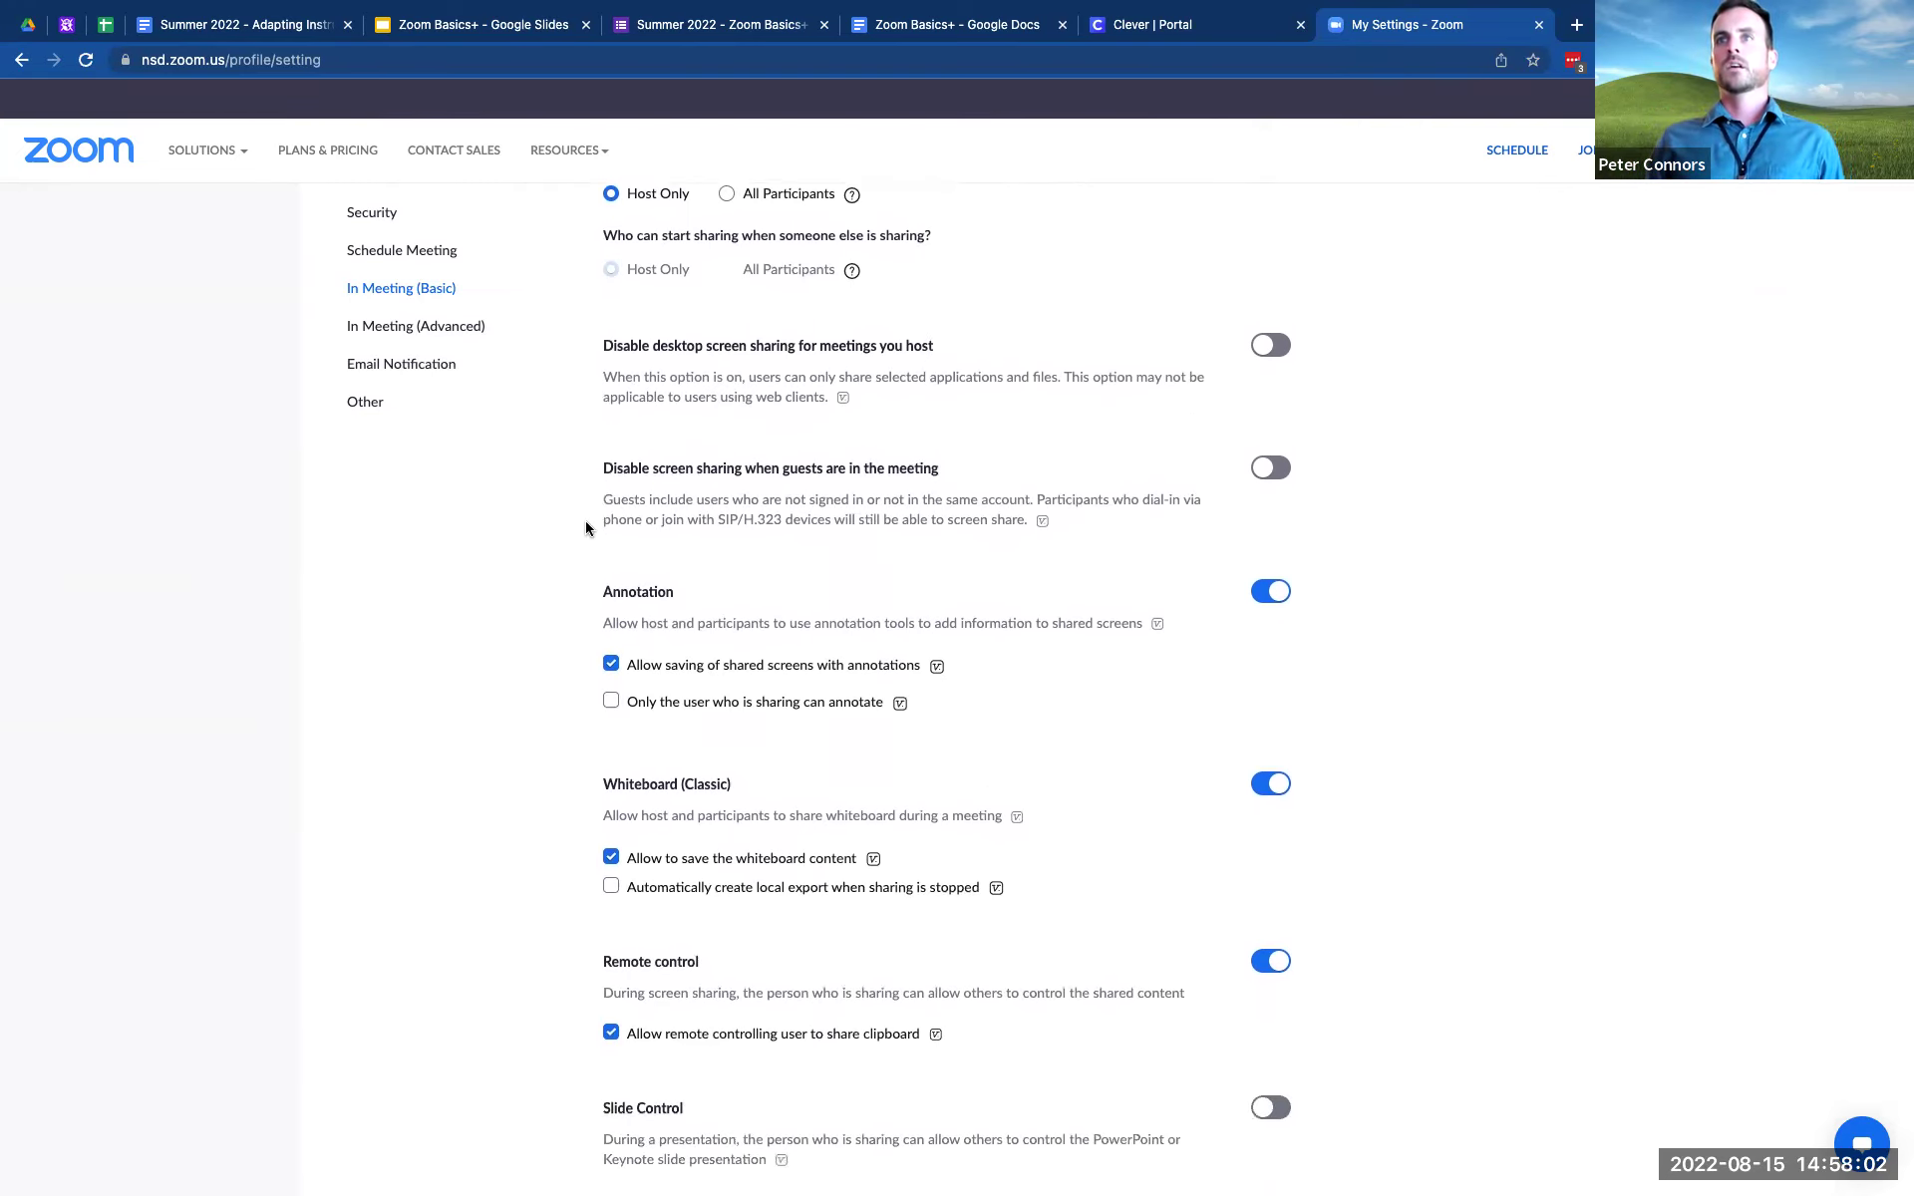
scroll(586, 529, down, 1)
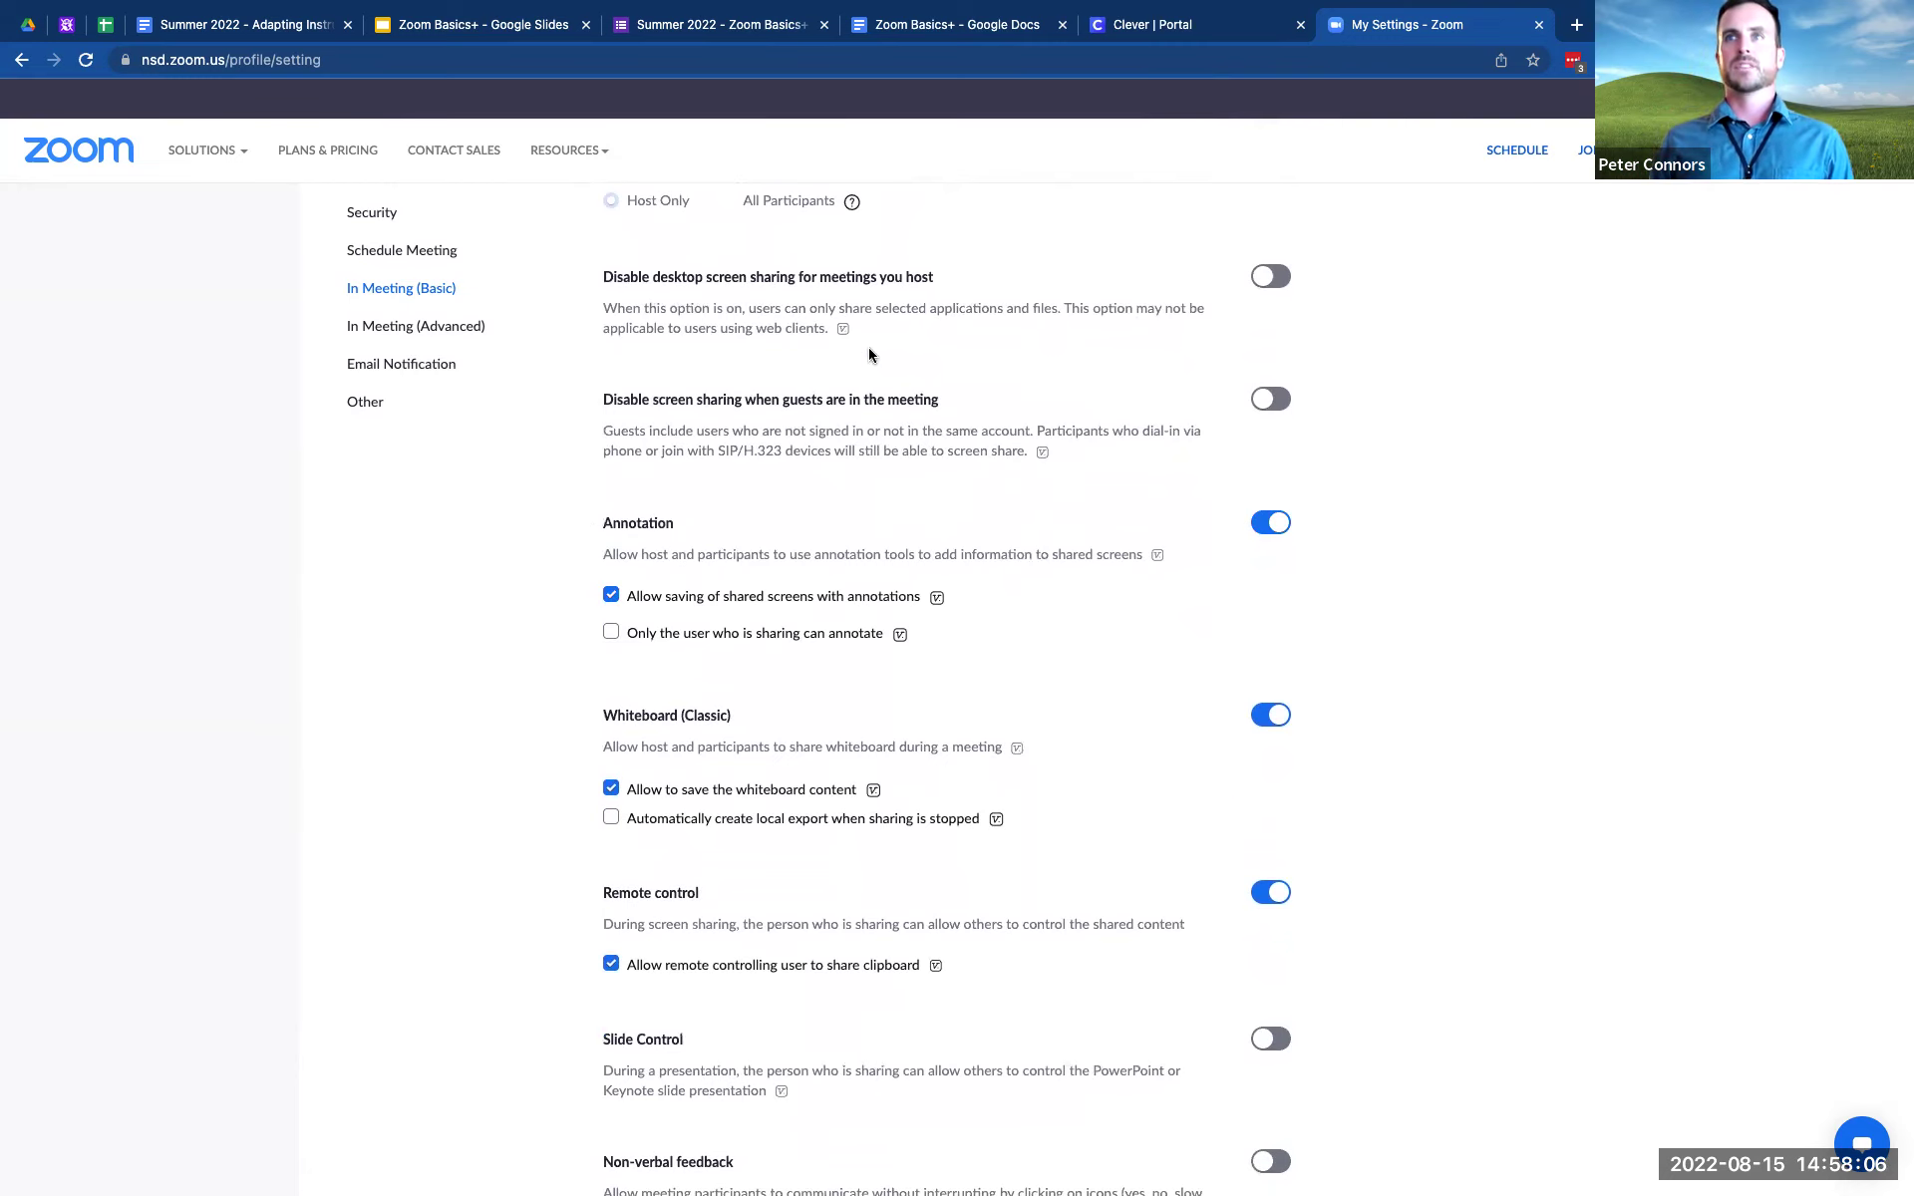
scroll(869, 349, down, 1)
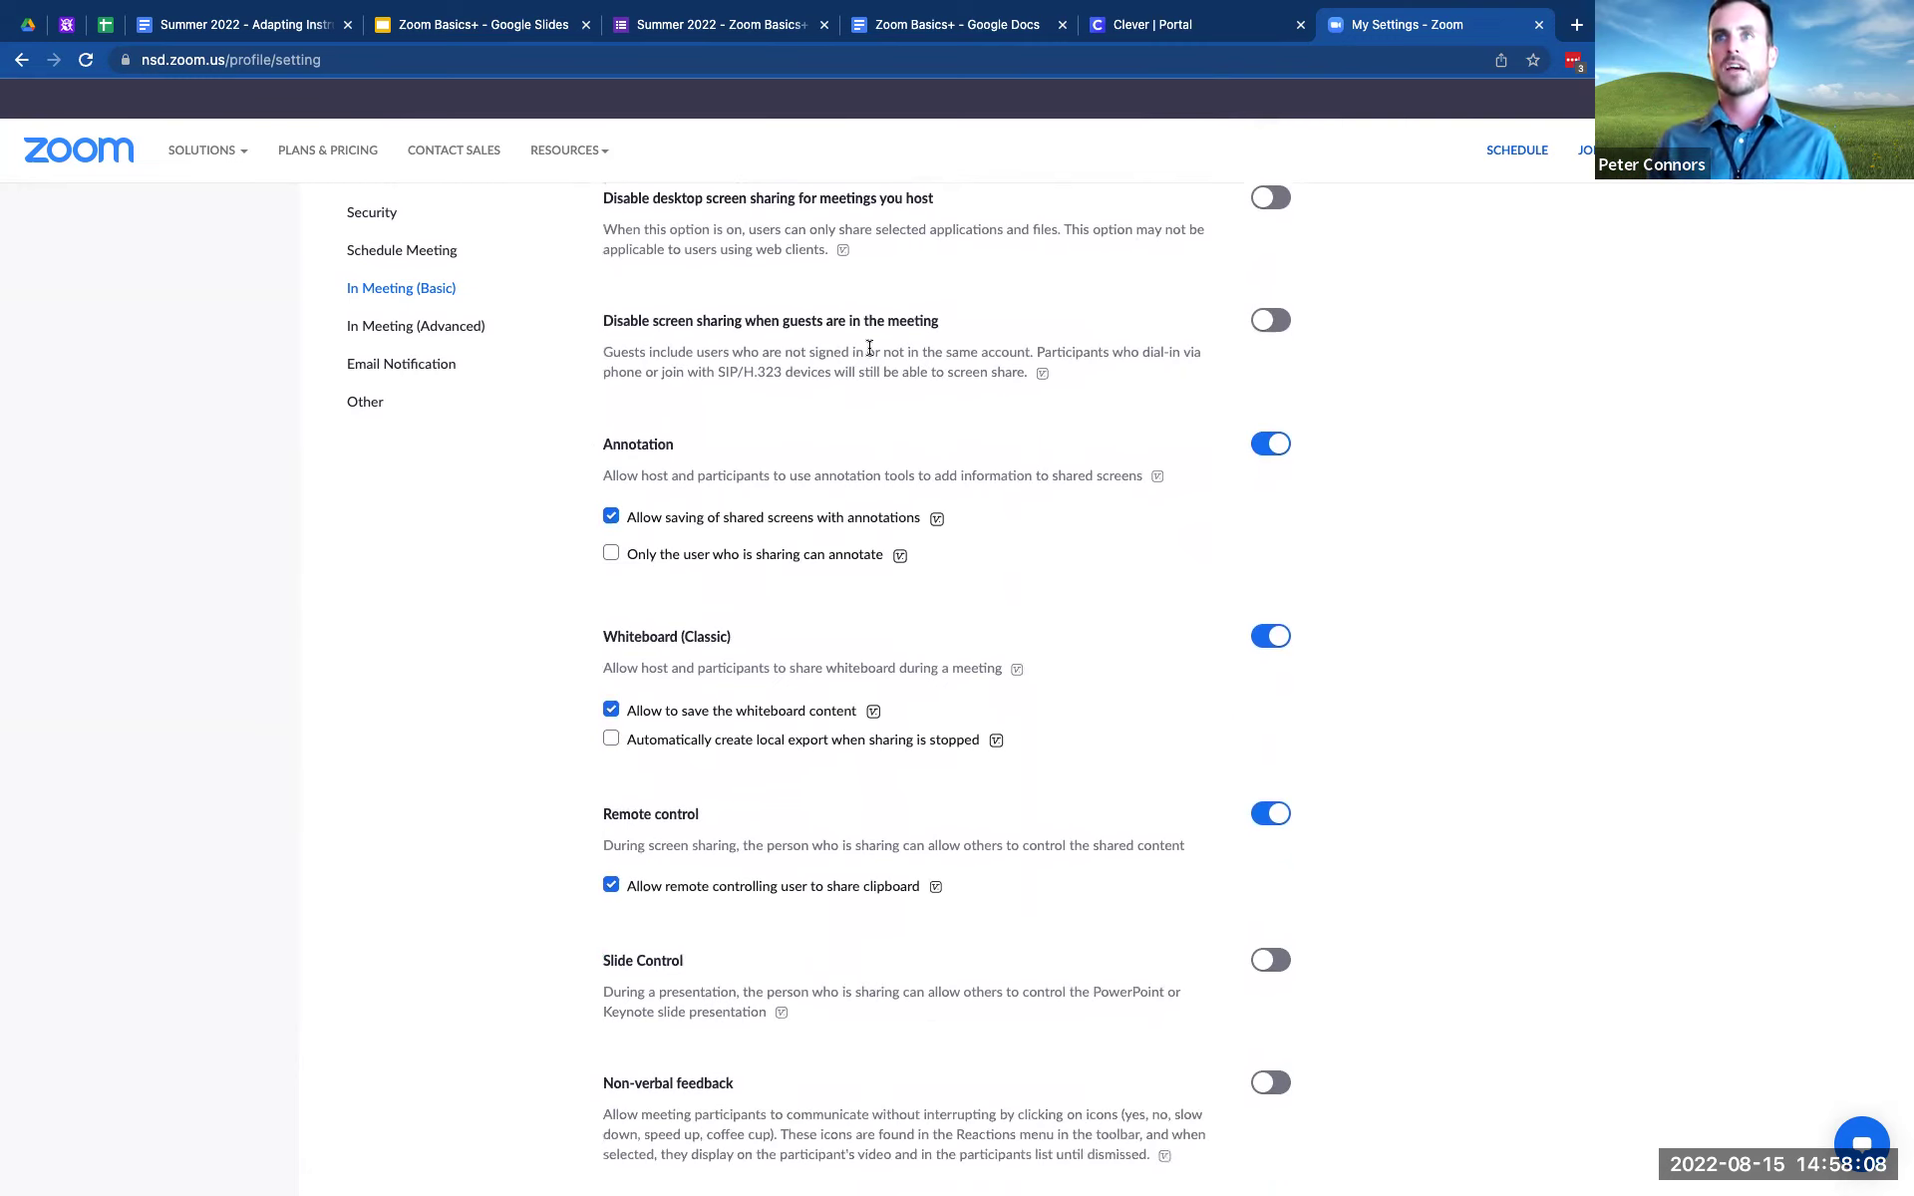
scroll(808, 383, down, 1)
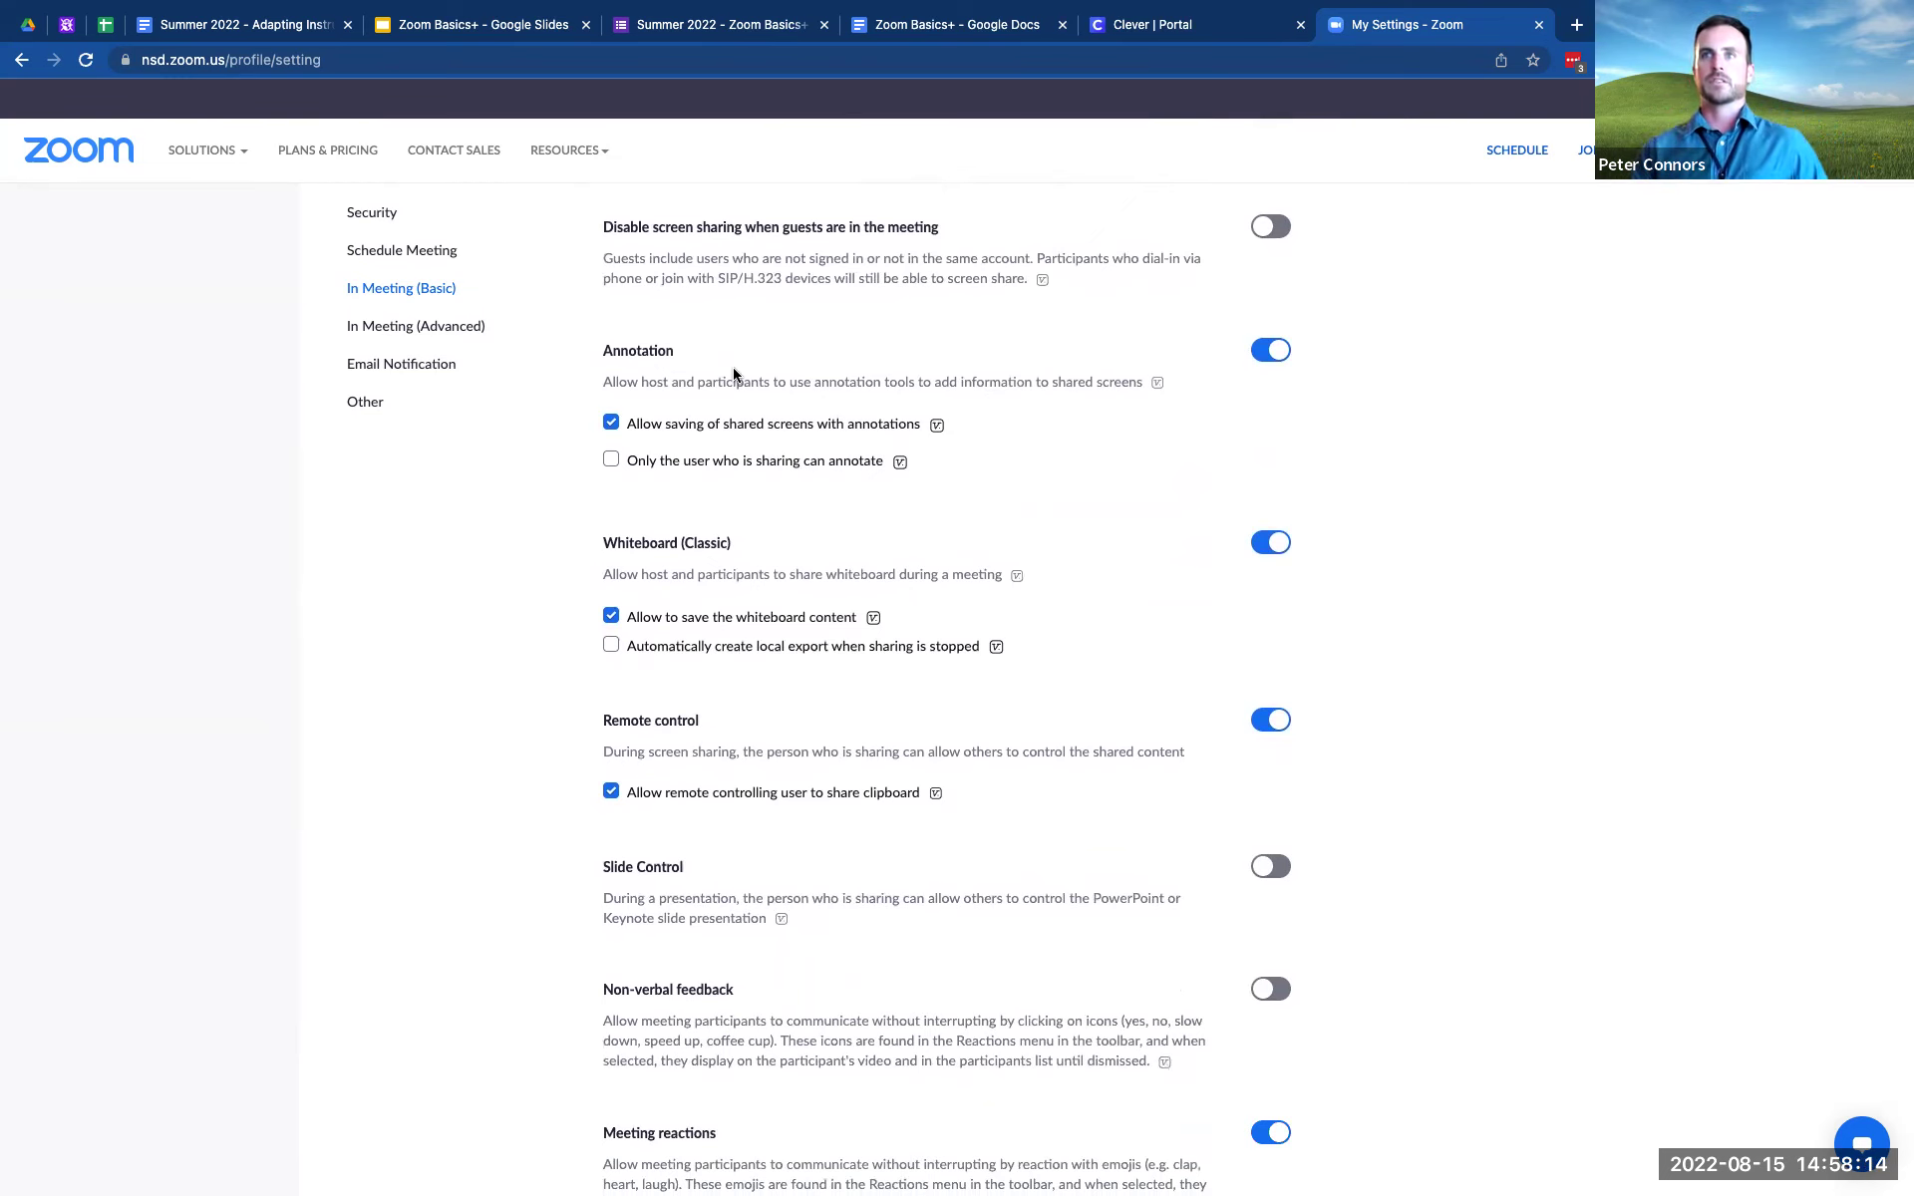
scroll(733, 369, down, 1)
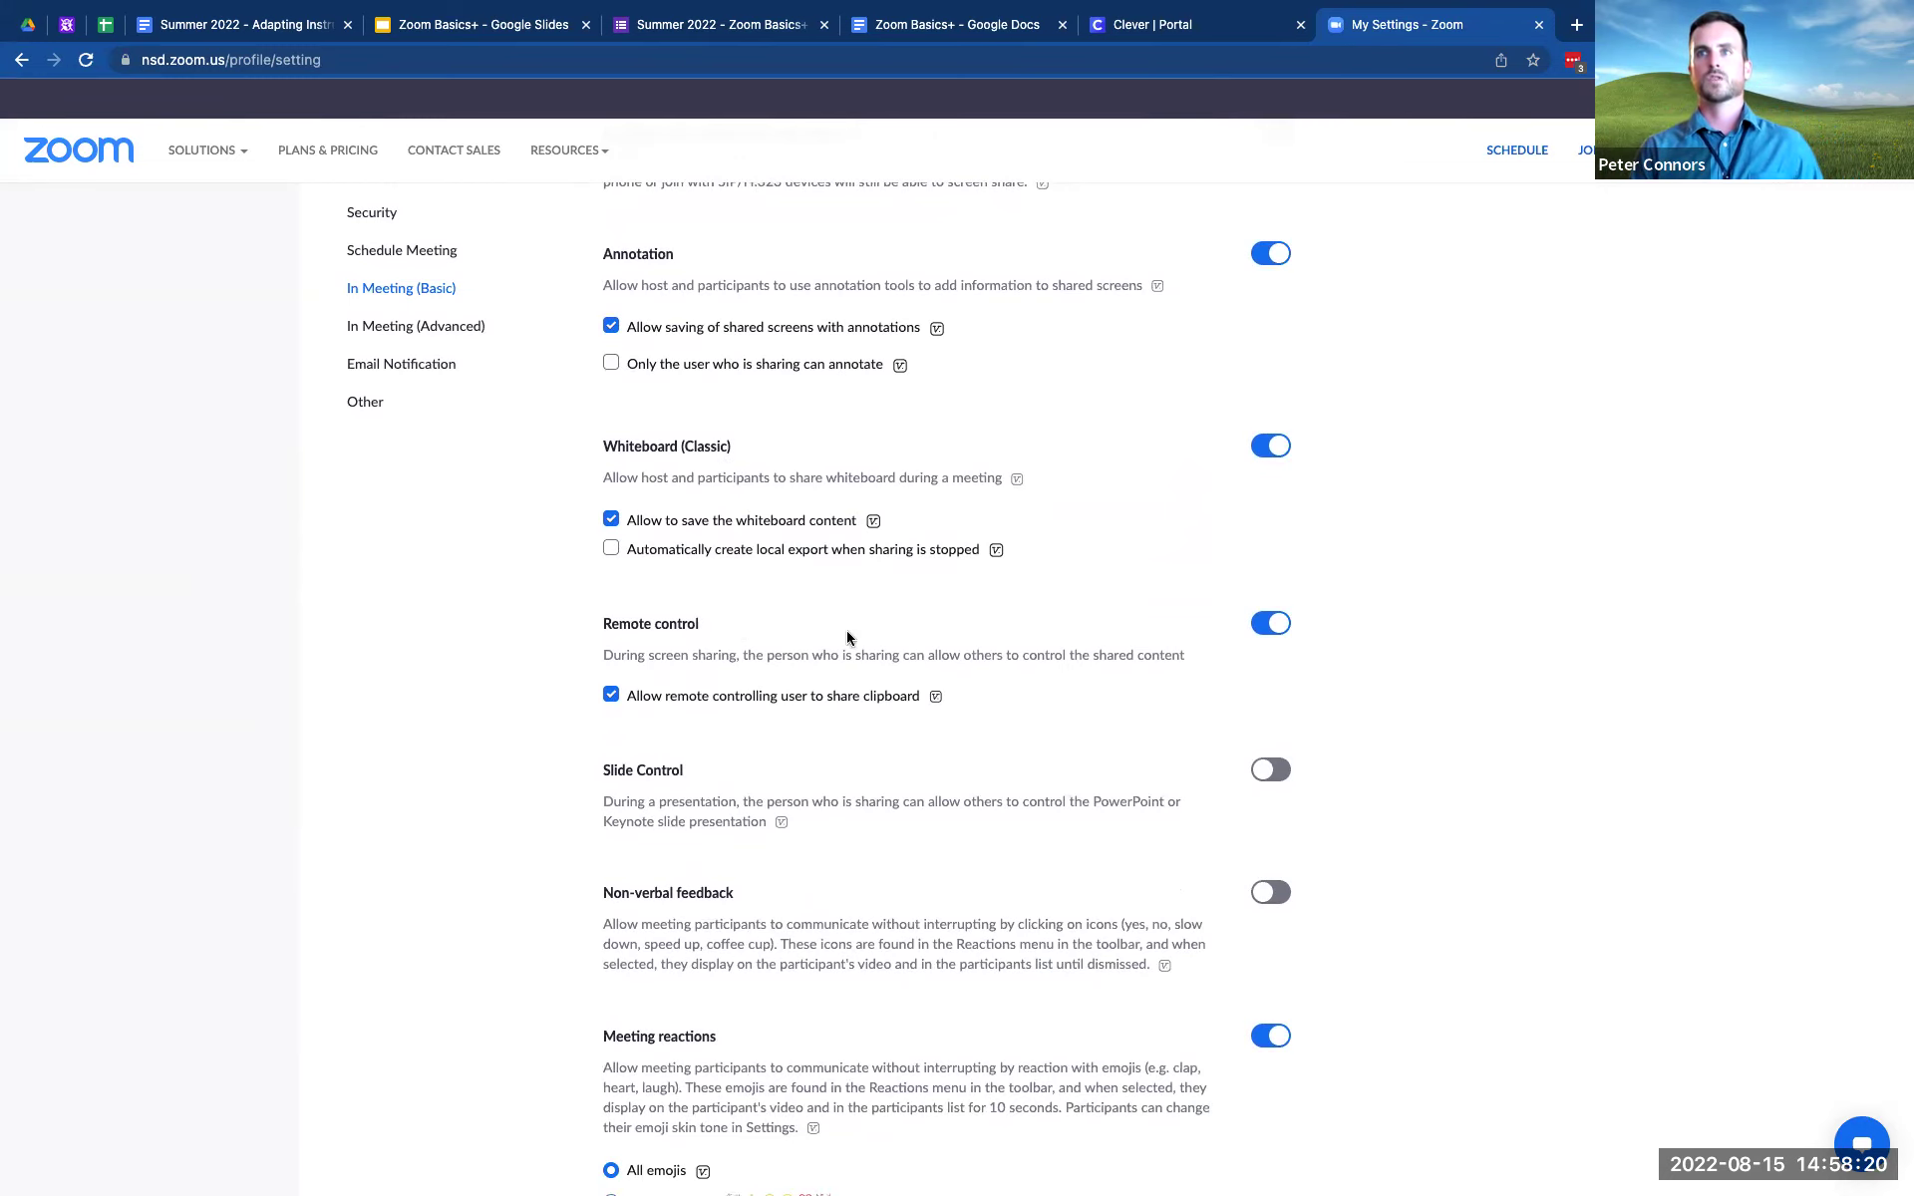
- Review the Remote control, Slide Control, Non-verbal feedback and Meeting reactions settings, including the emoji choices
scroll(724, 648, down, 2)
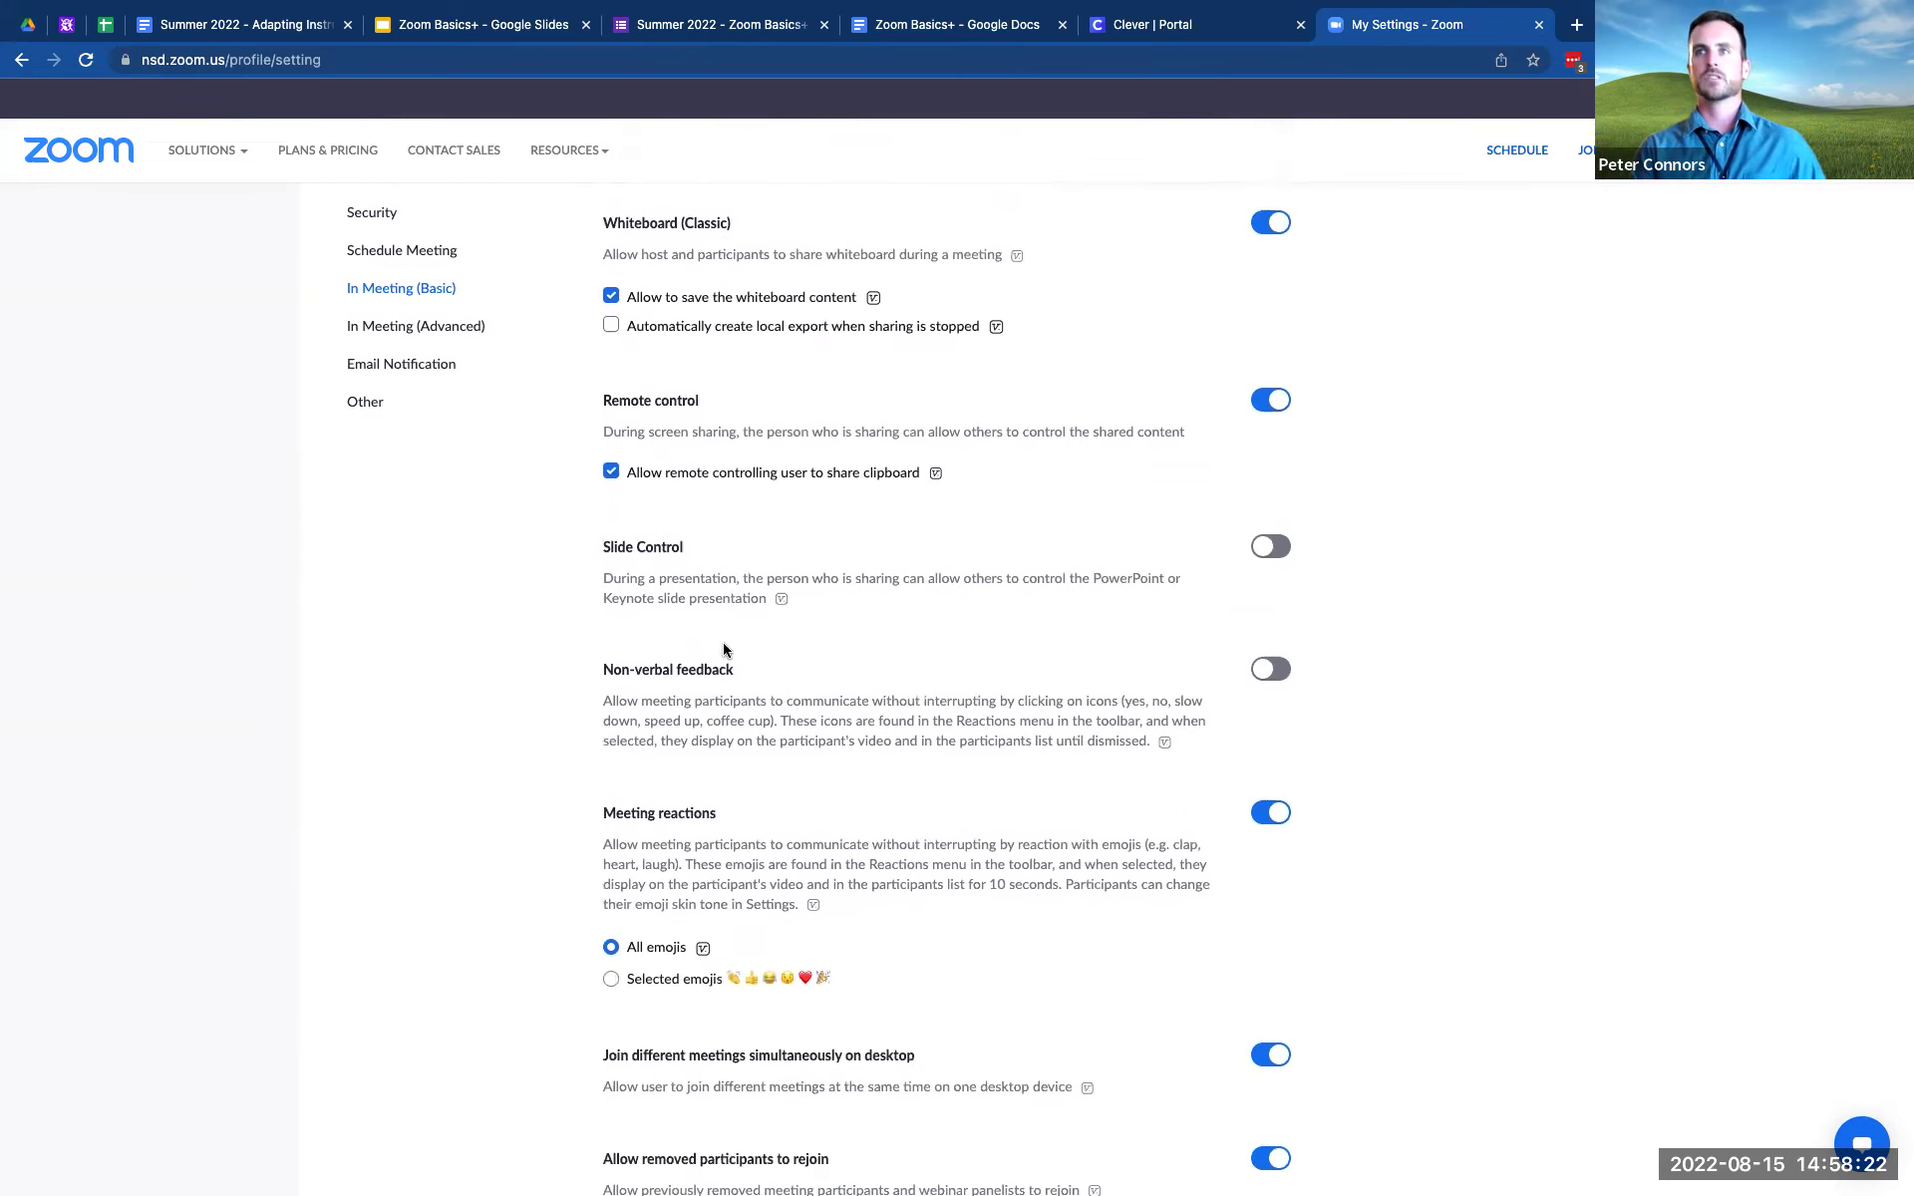
scroll(747, 653, down, 1)
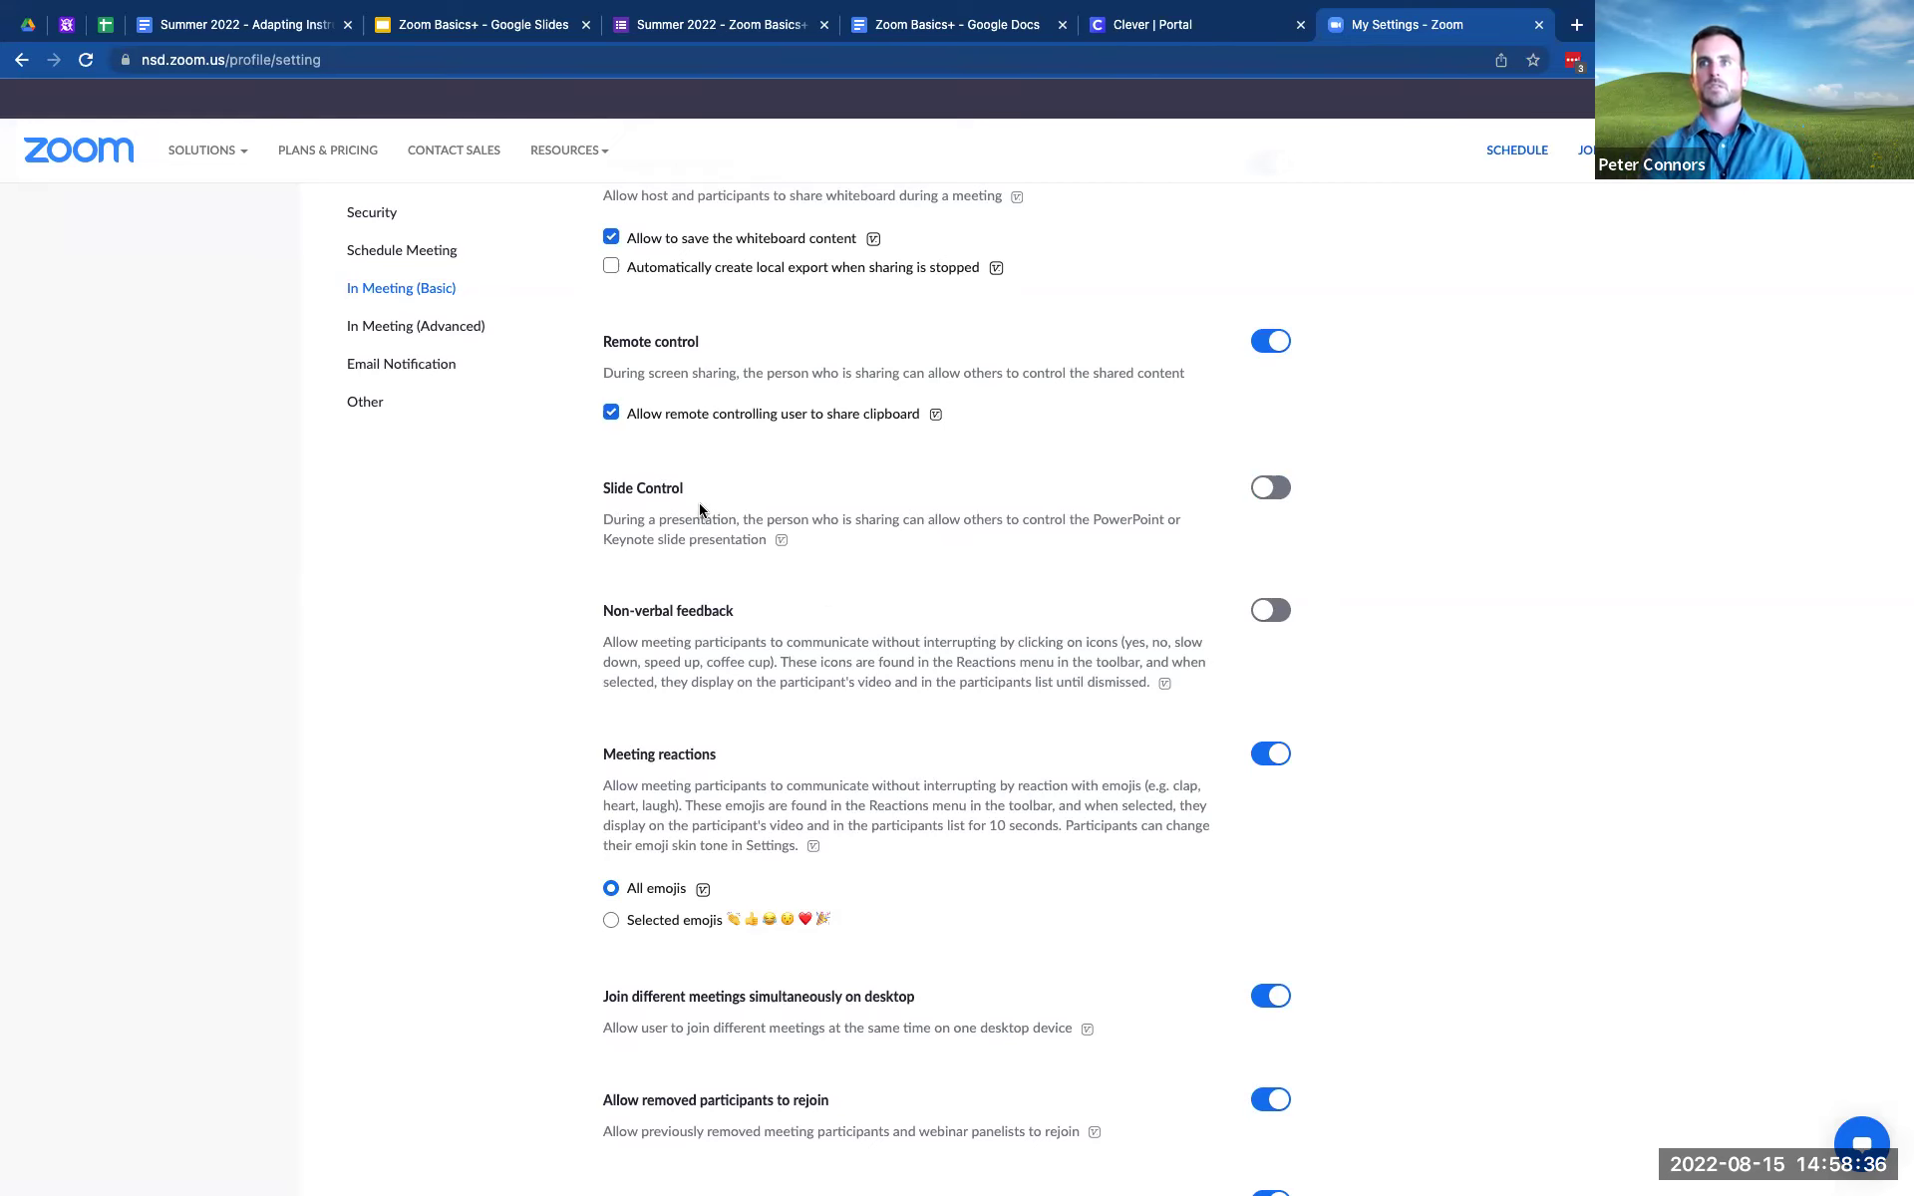
scroll(700, 510, down, 3)
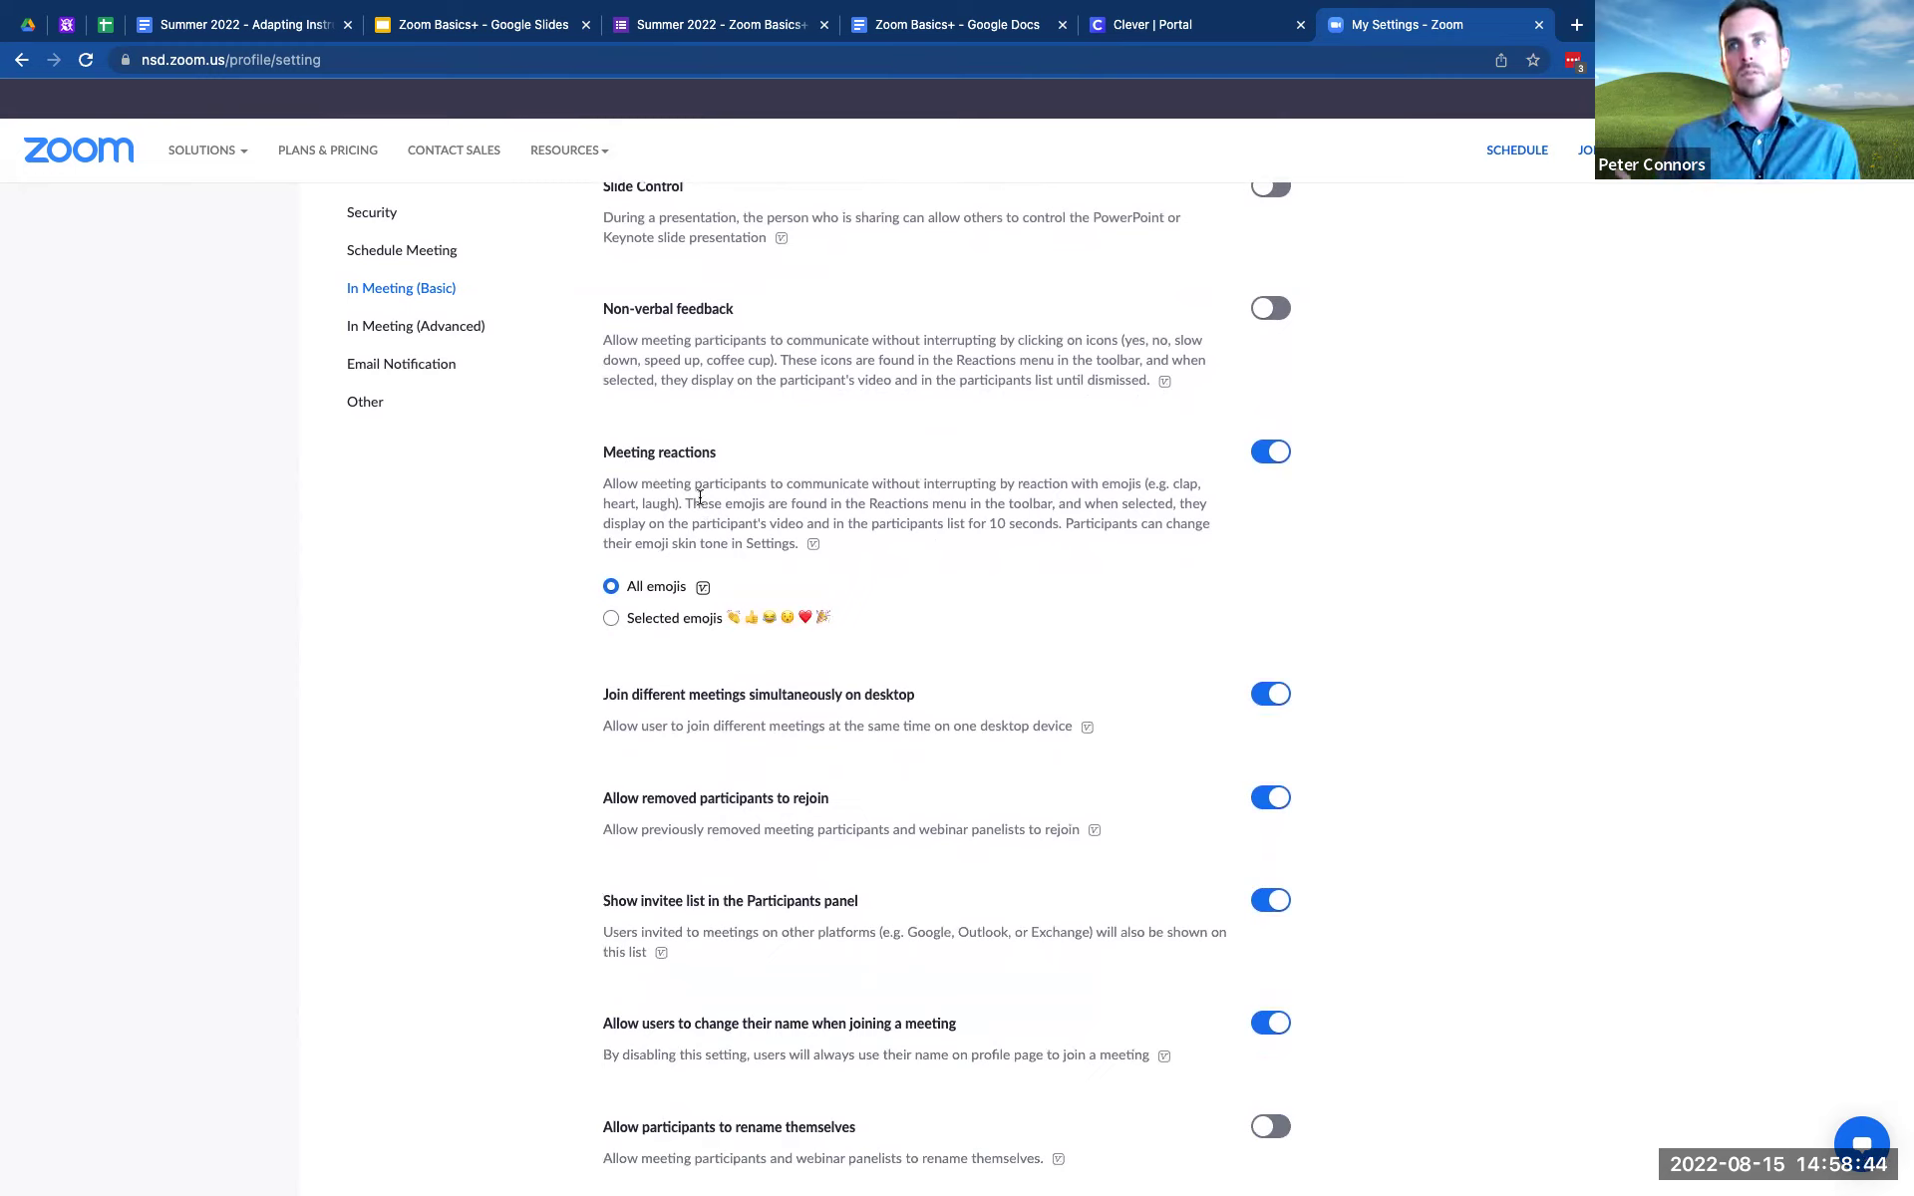
scroll(700, 497, down, 2)
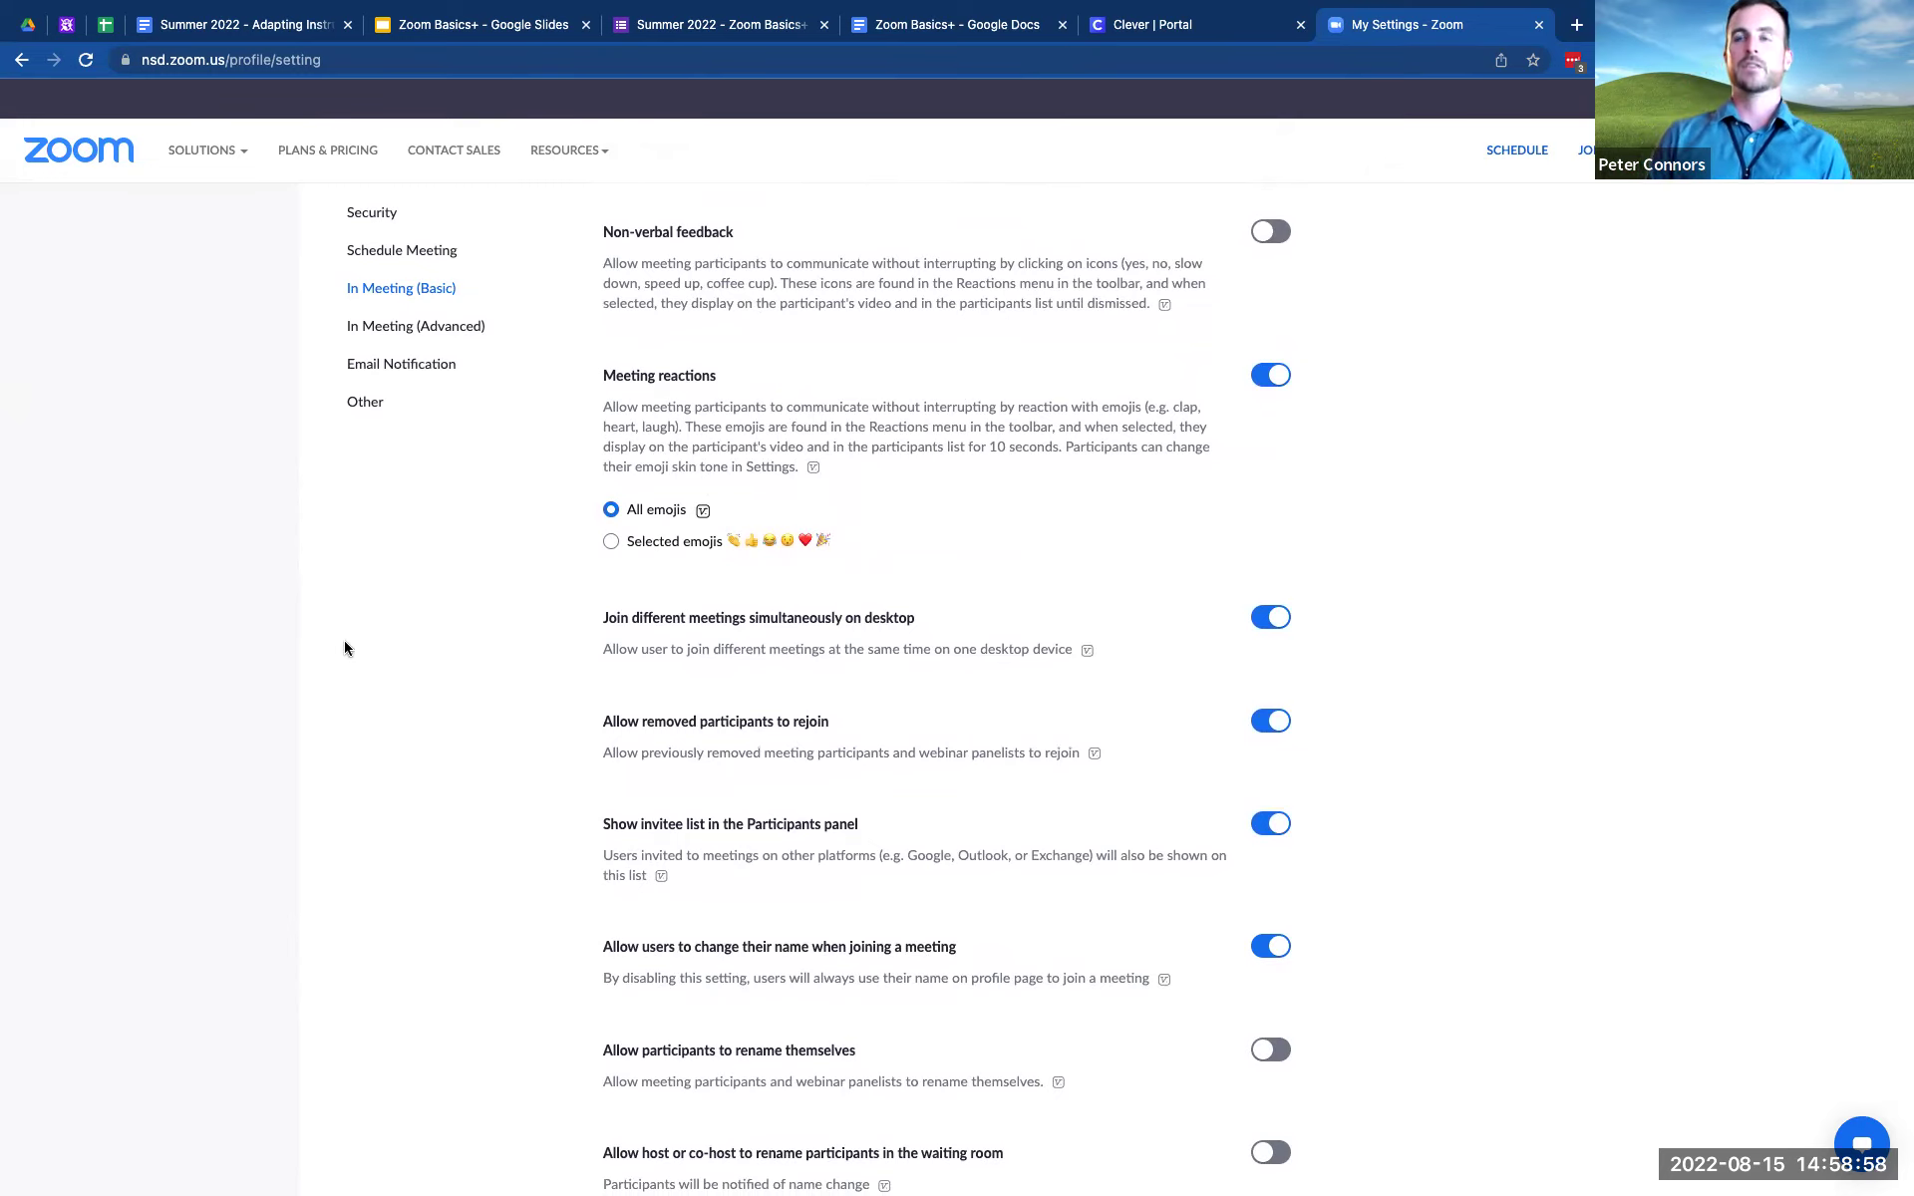
- Look over the settings for joining different meetings simultaneously, letting removed participants rejoin and showing the invitee list
scroll(345, 648, down, 1)
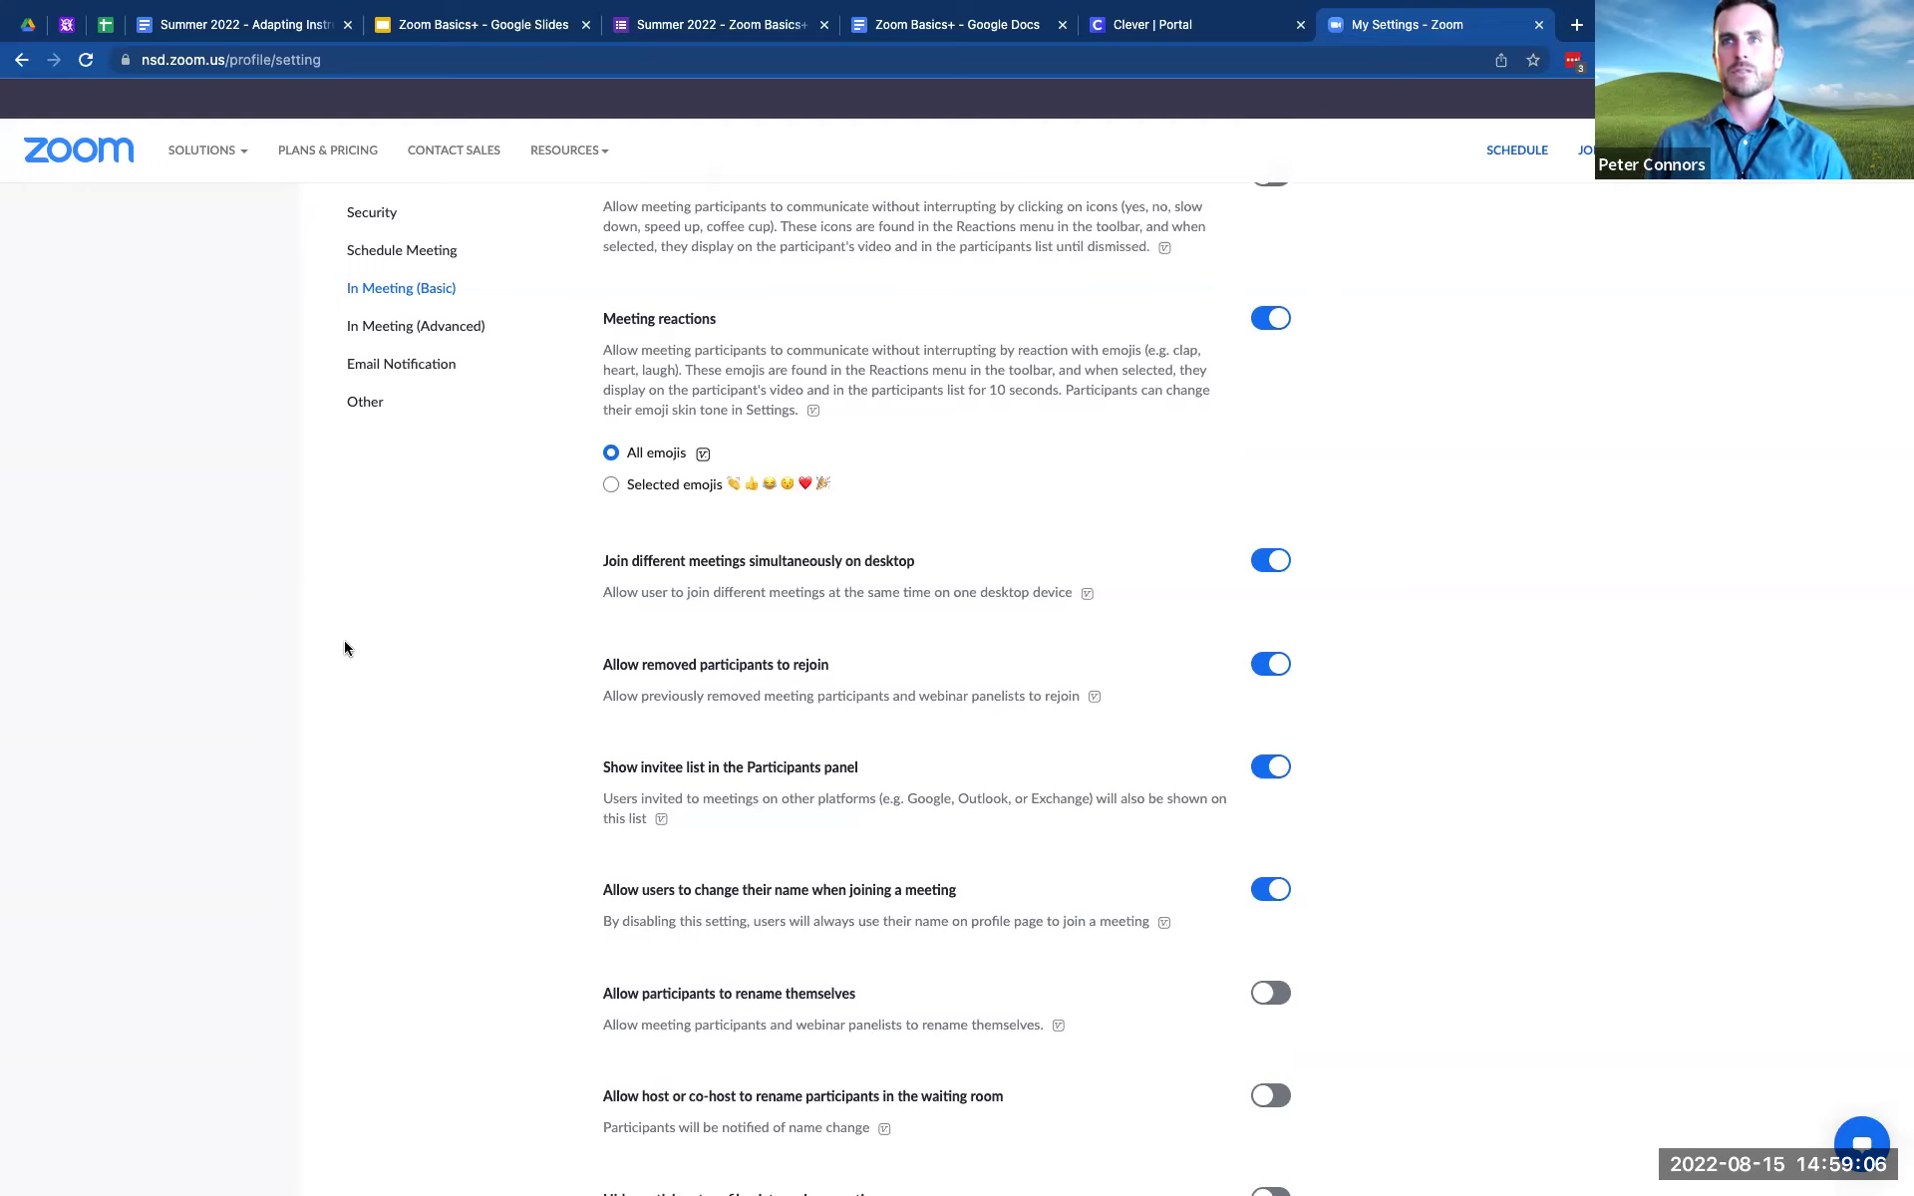
scroll(344, 643, down, 1)
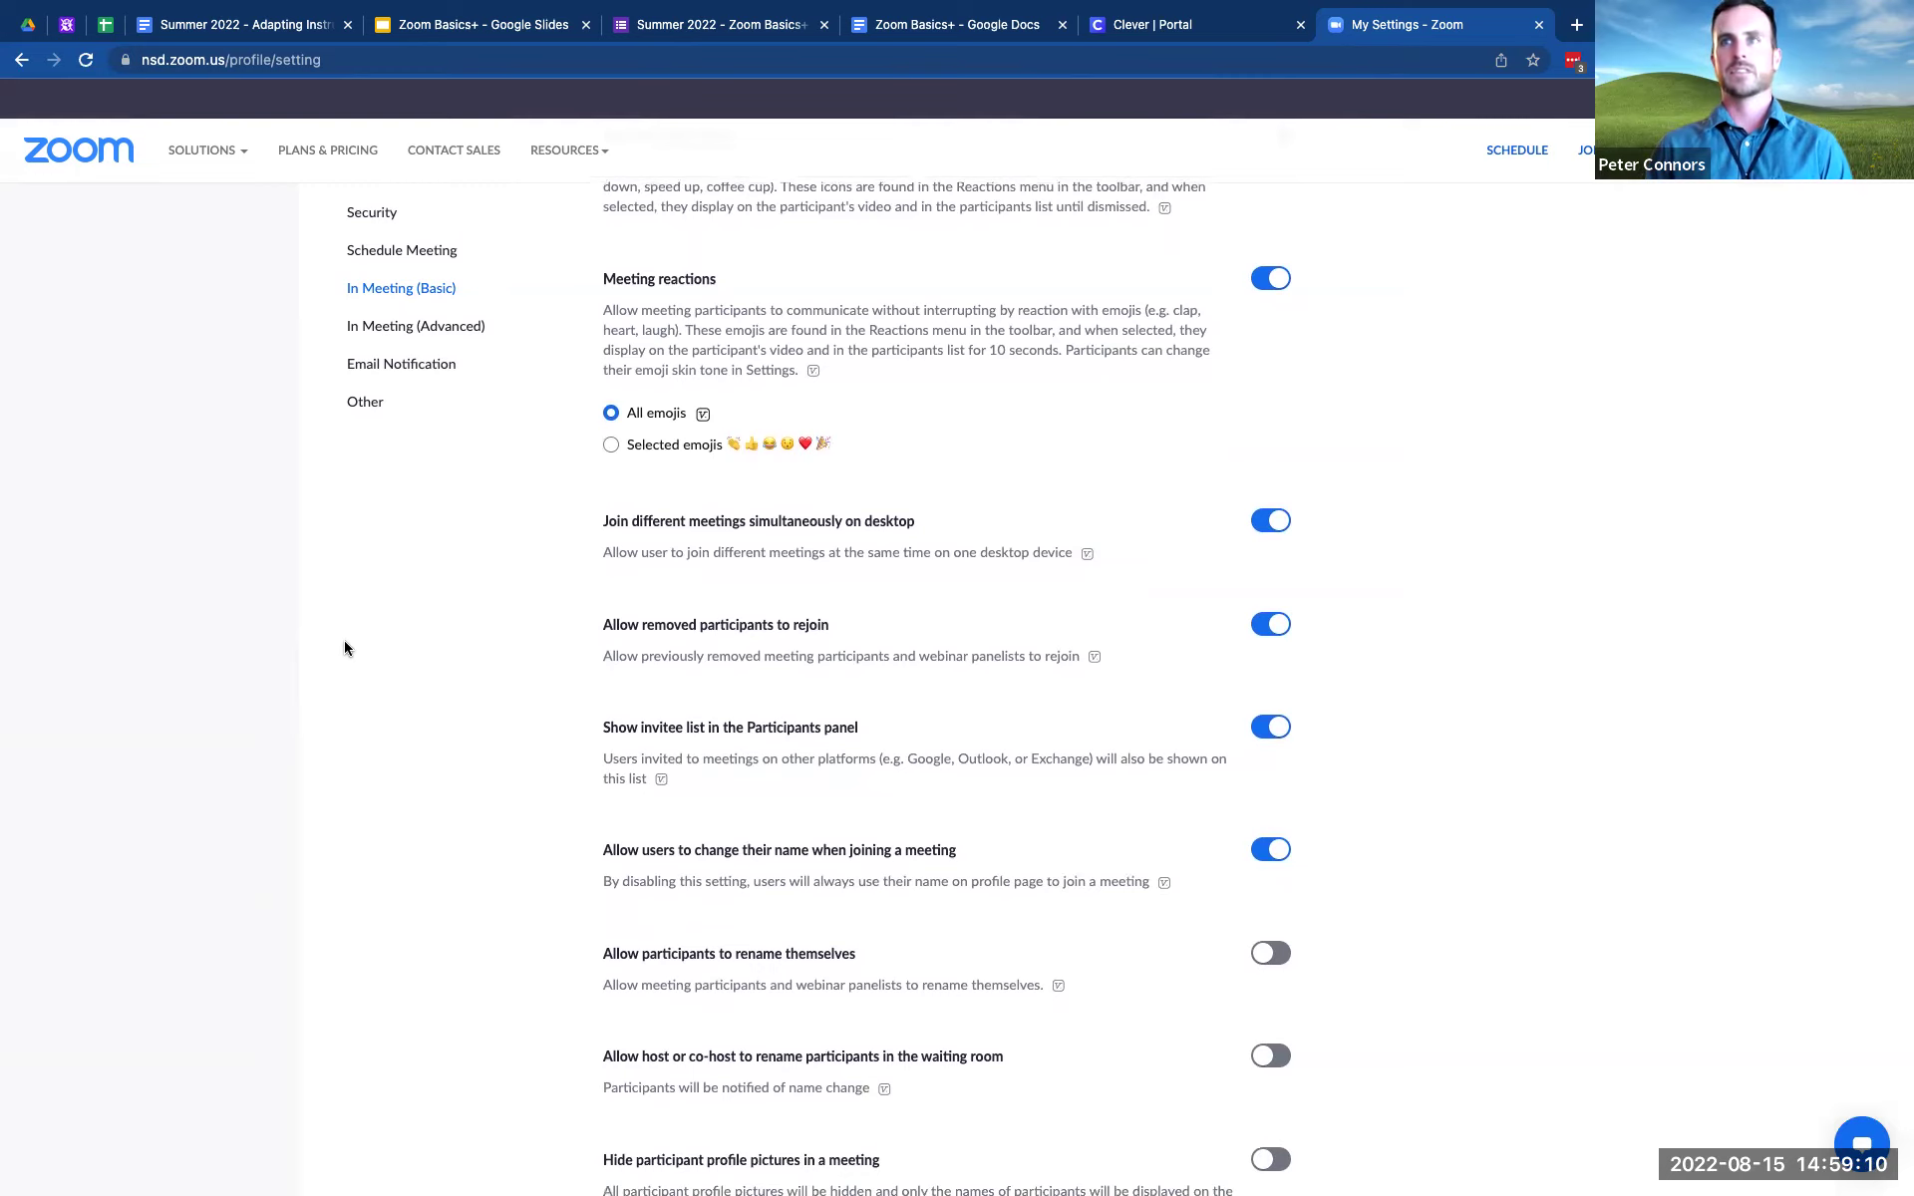
scroll(345, 643, down, 5)
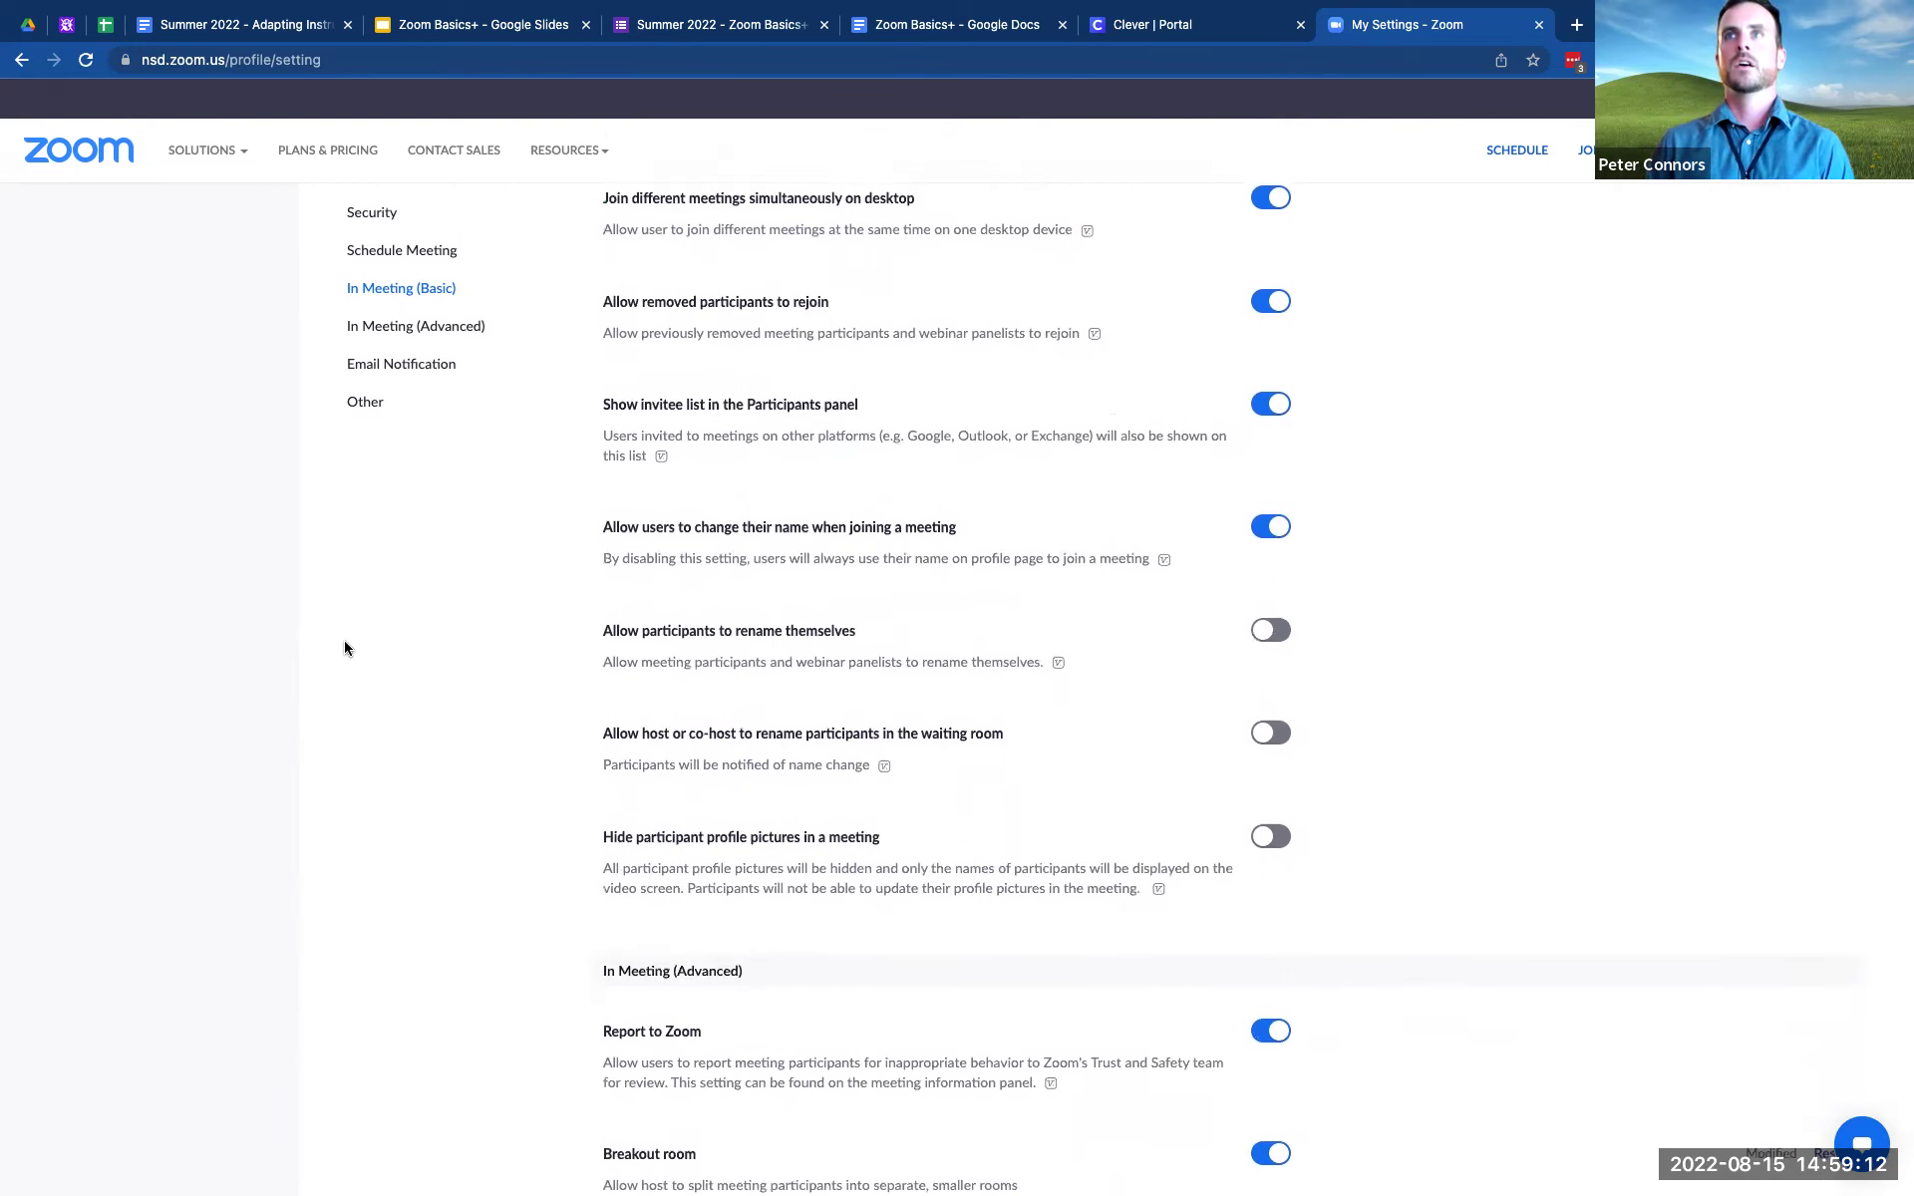
scroll(344, 648, up, 1)
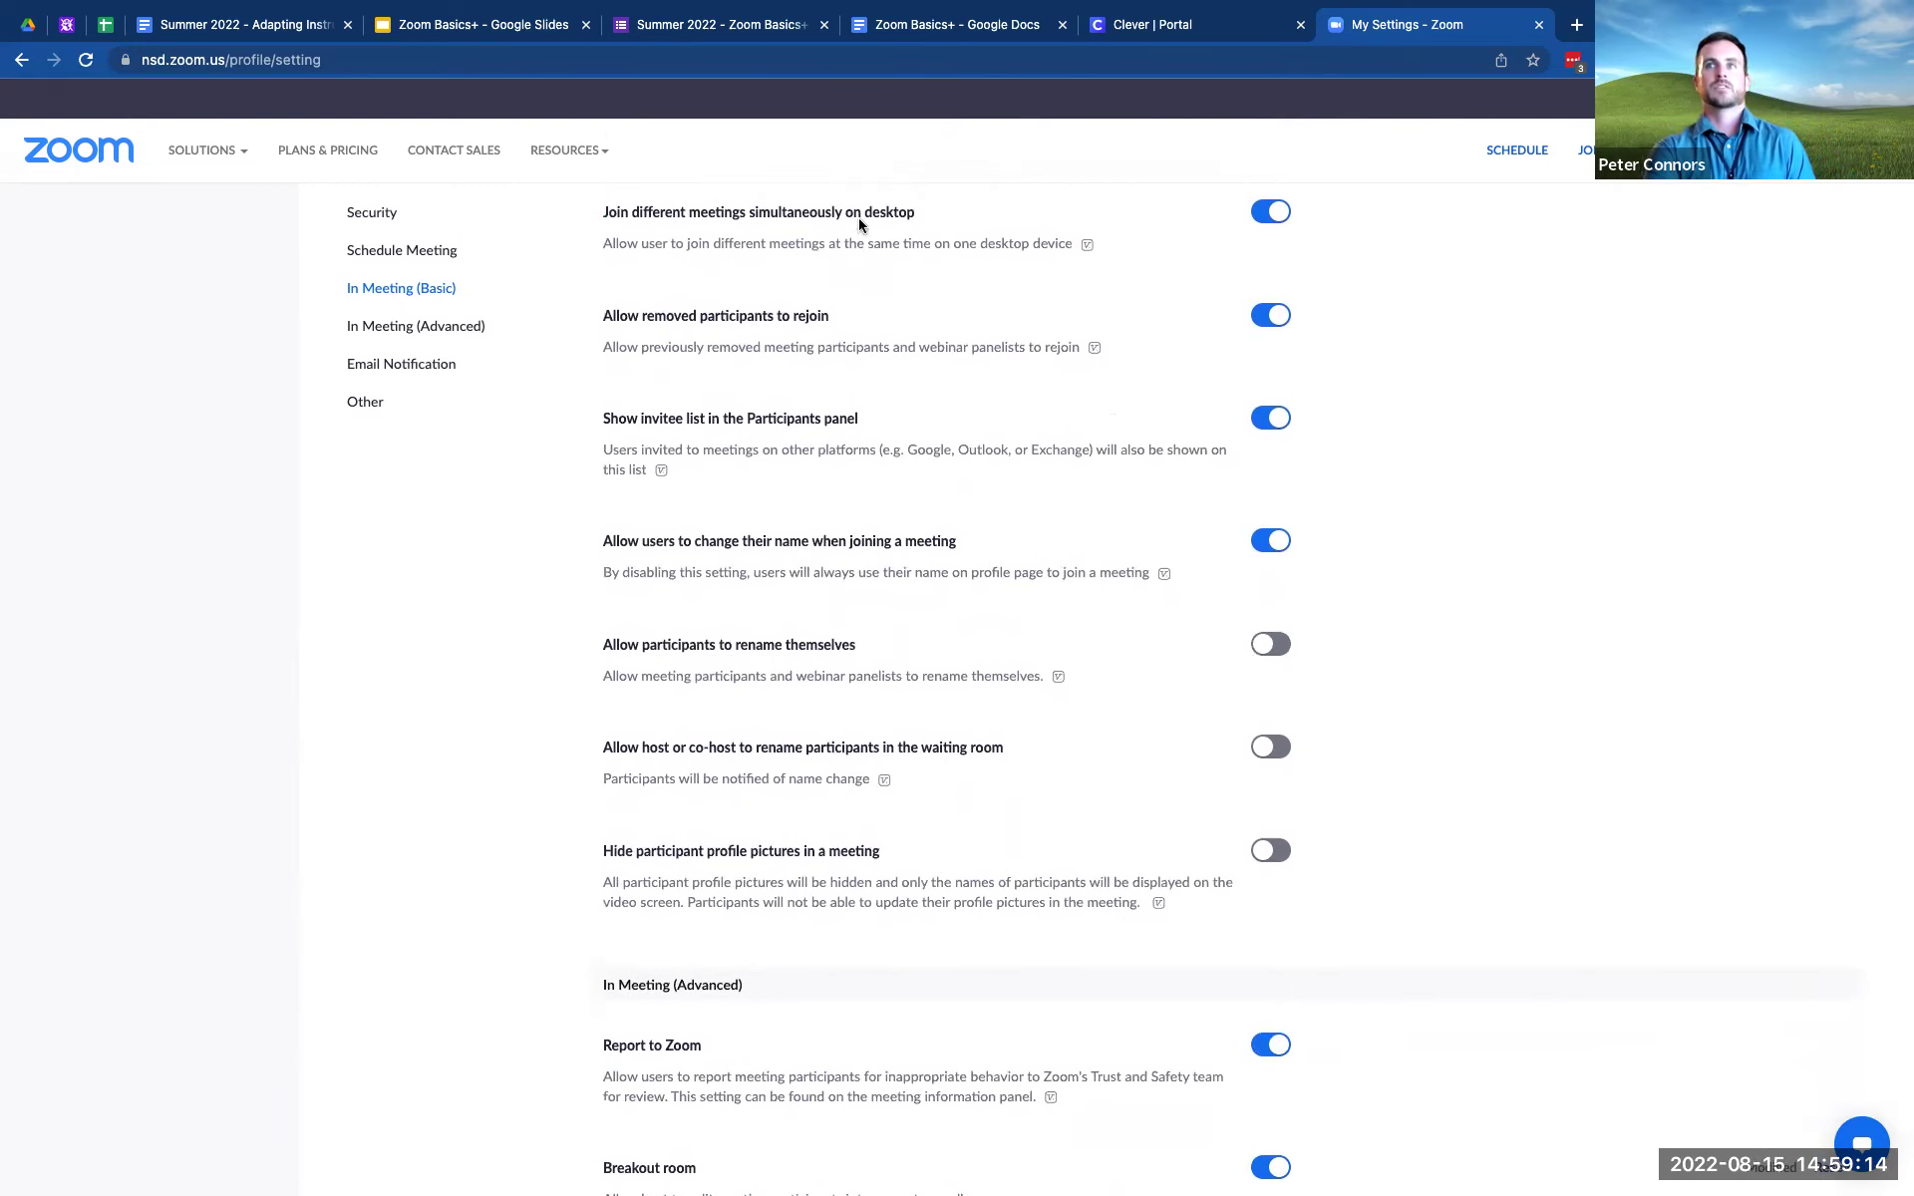
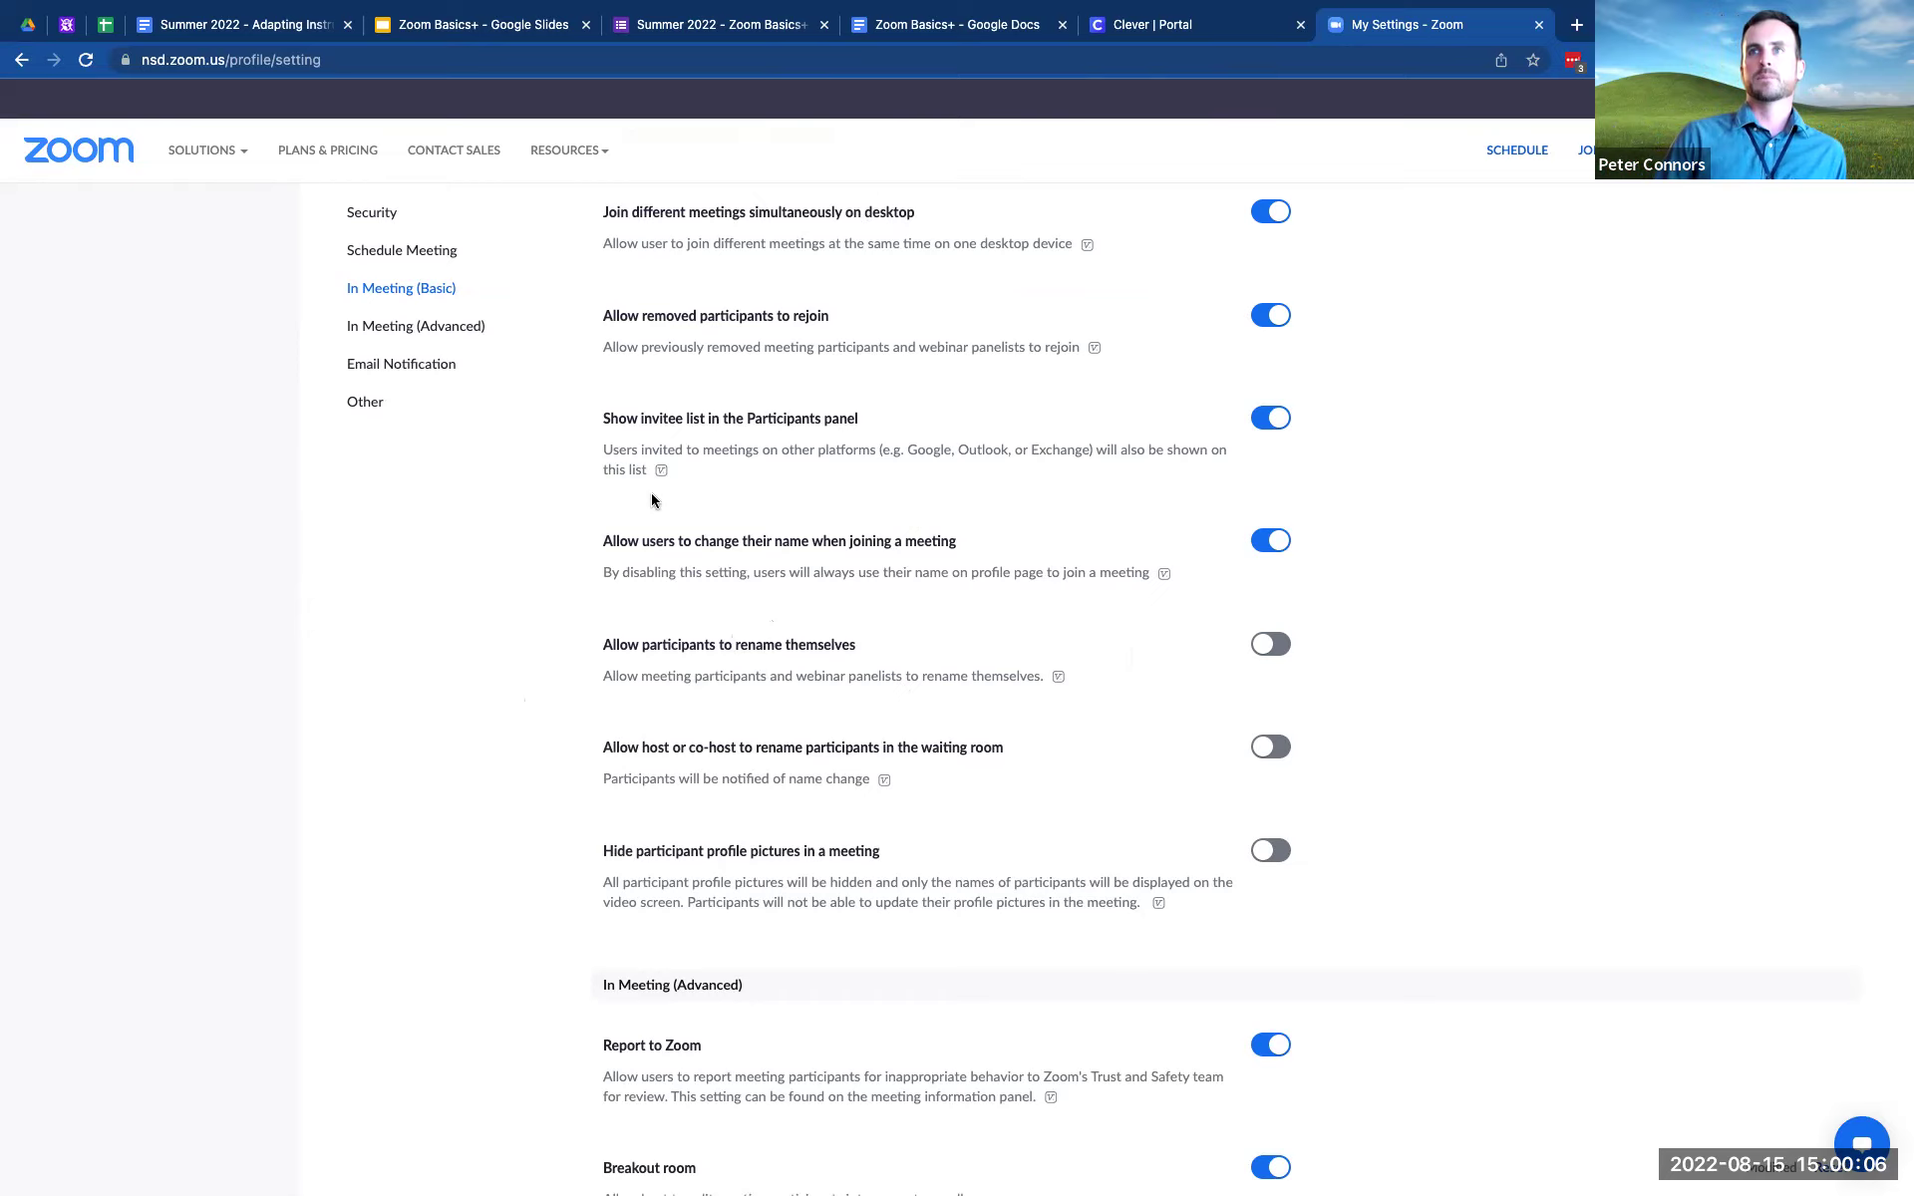
- Review the renaming settings, highlighting the headings for participants renaming themselves and for hosts or co-hosts renaming participants in the waiting room
scroll(653, 499, down, 3)
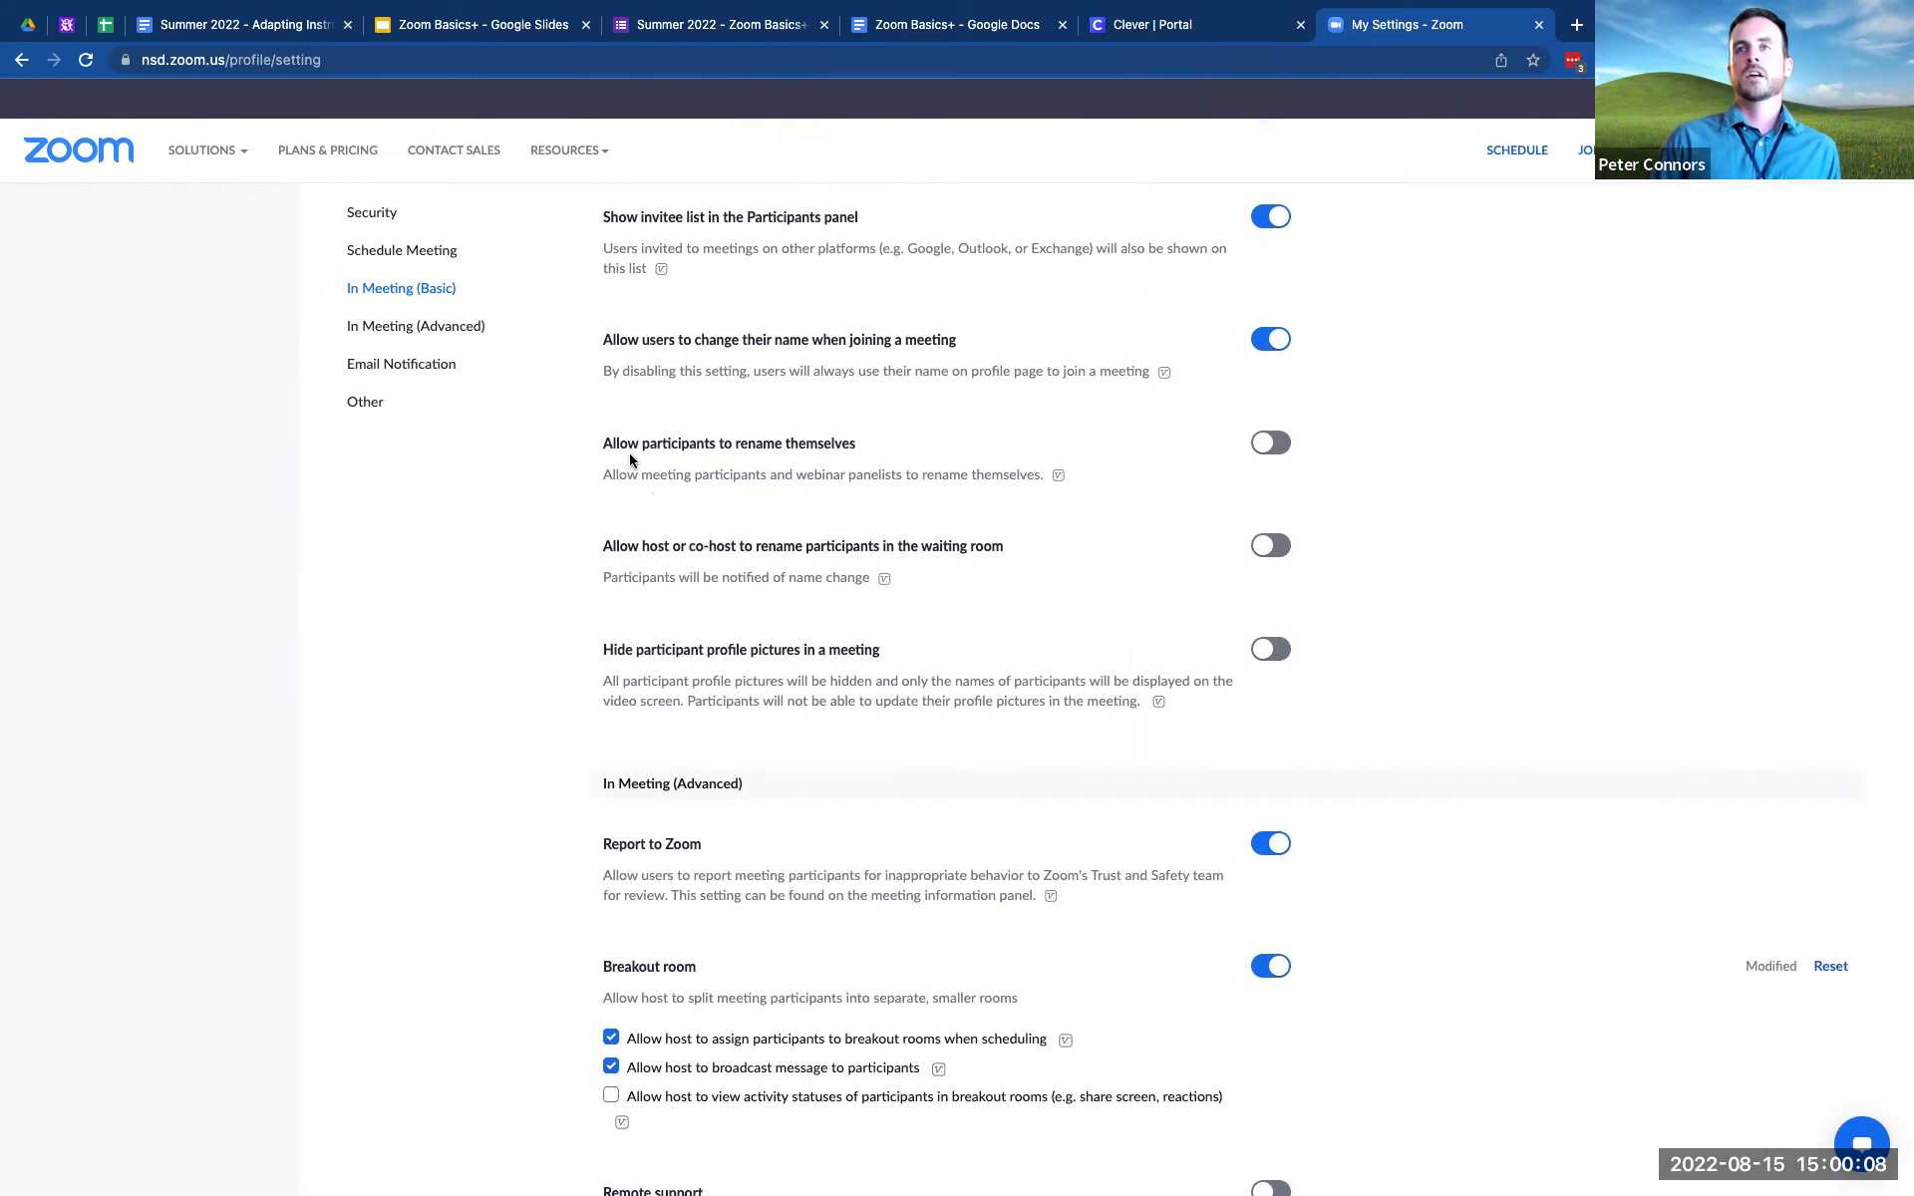
triple_click(677, 440)
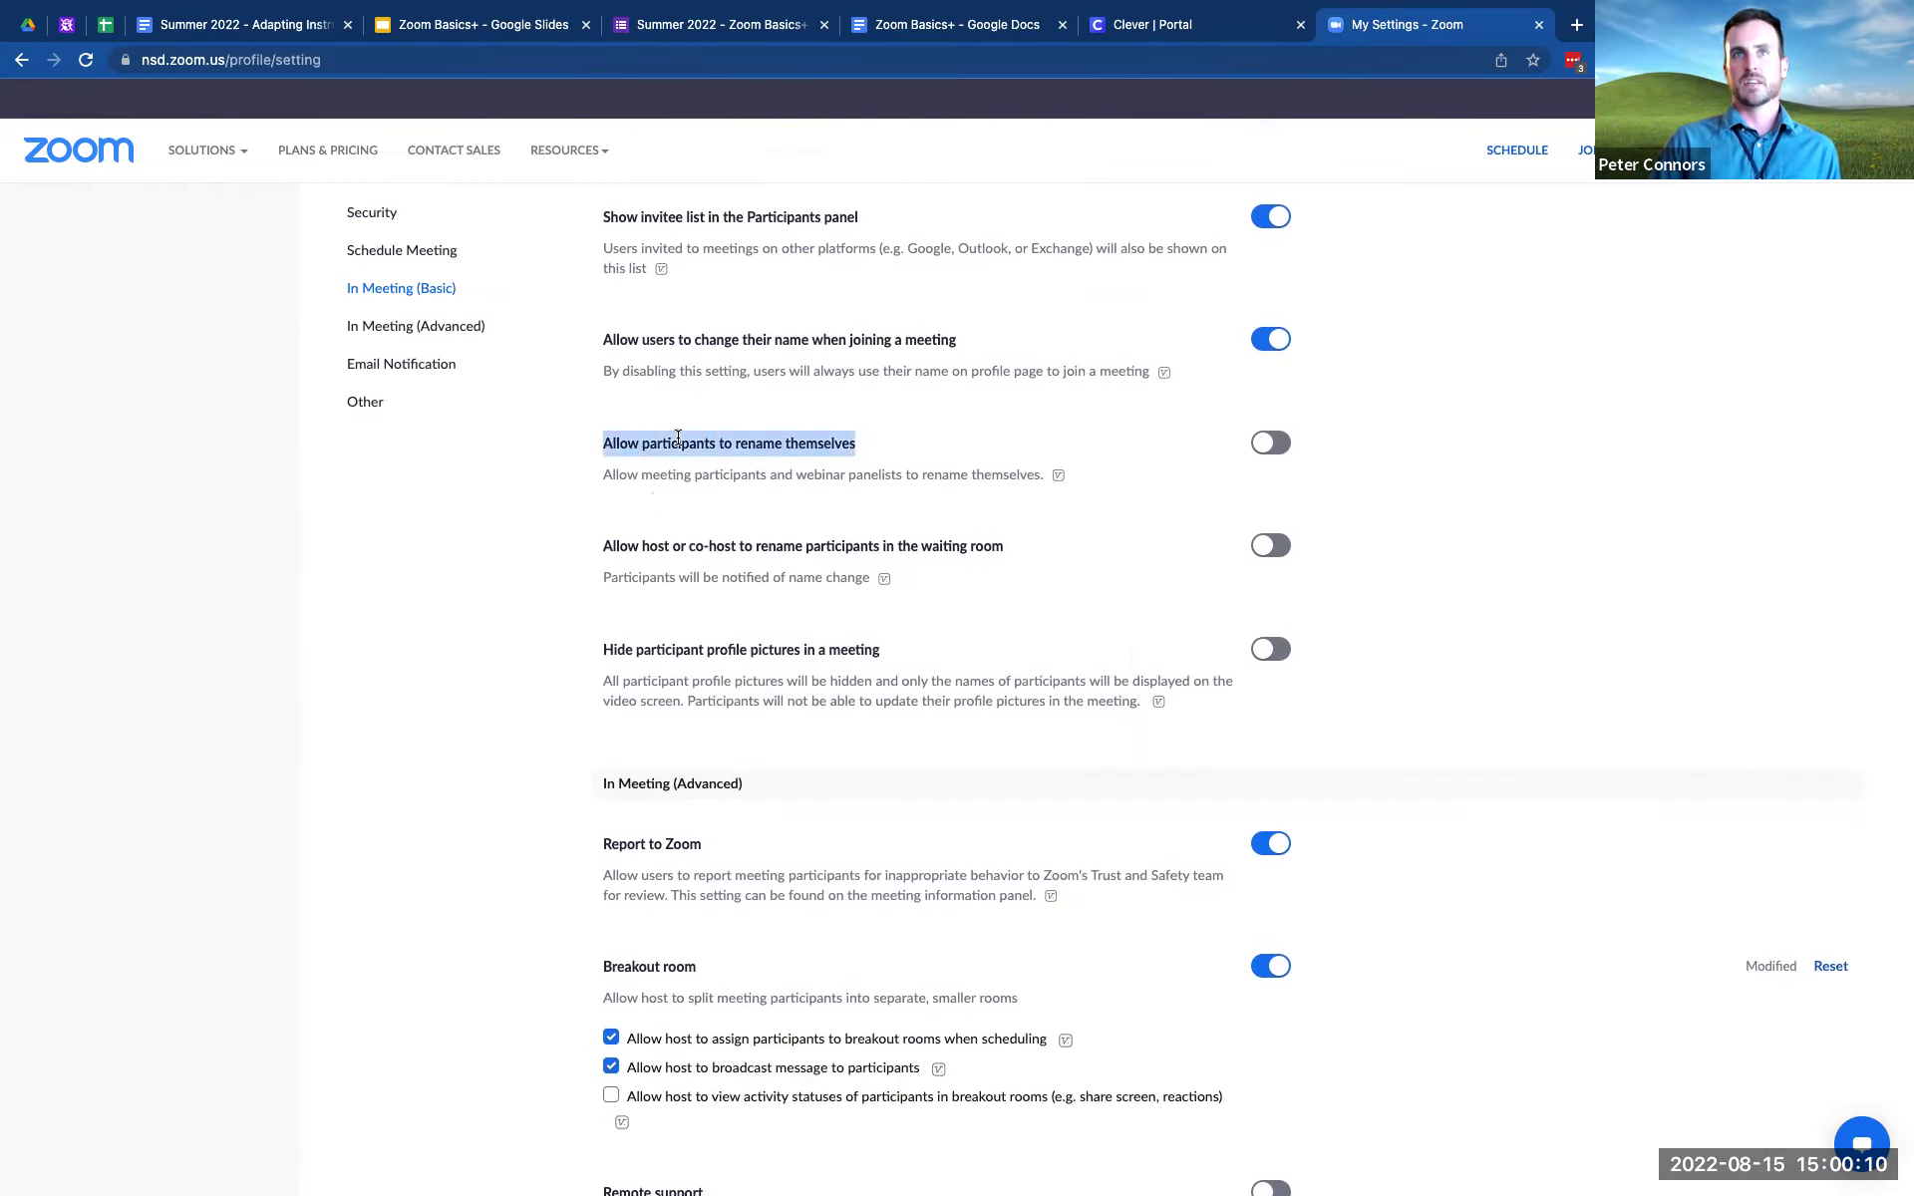
click(1168, 463)
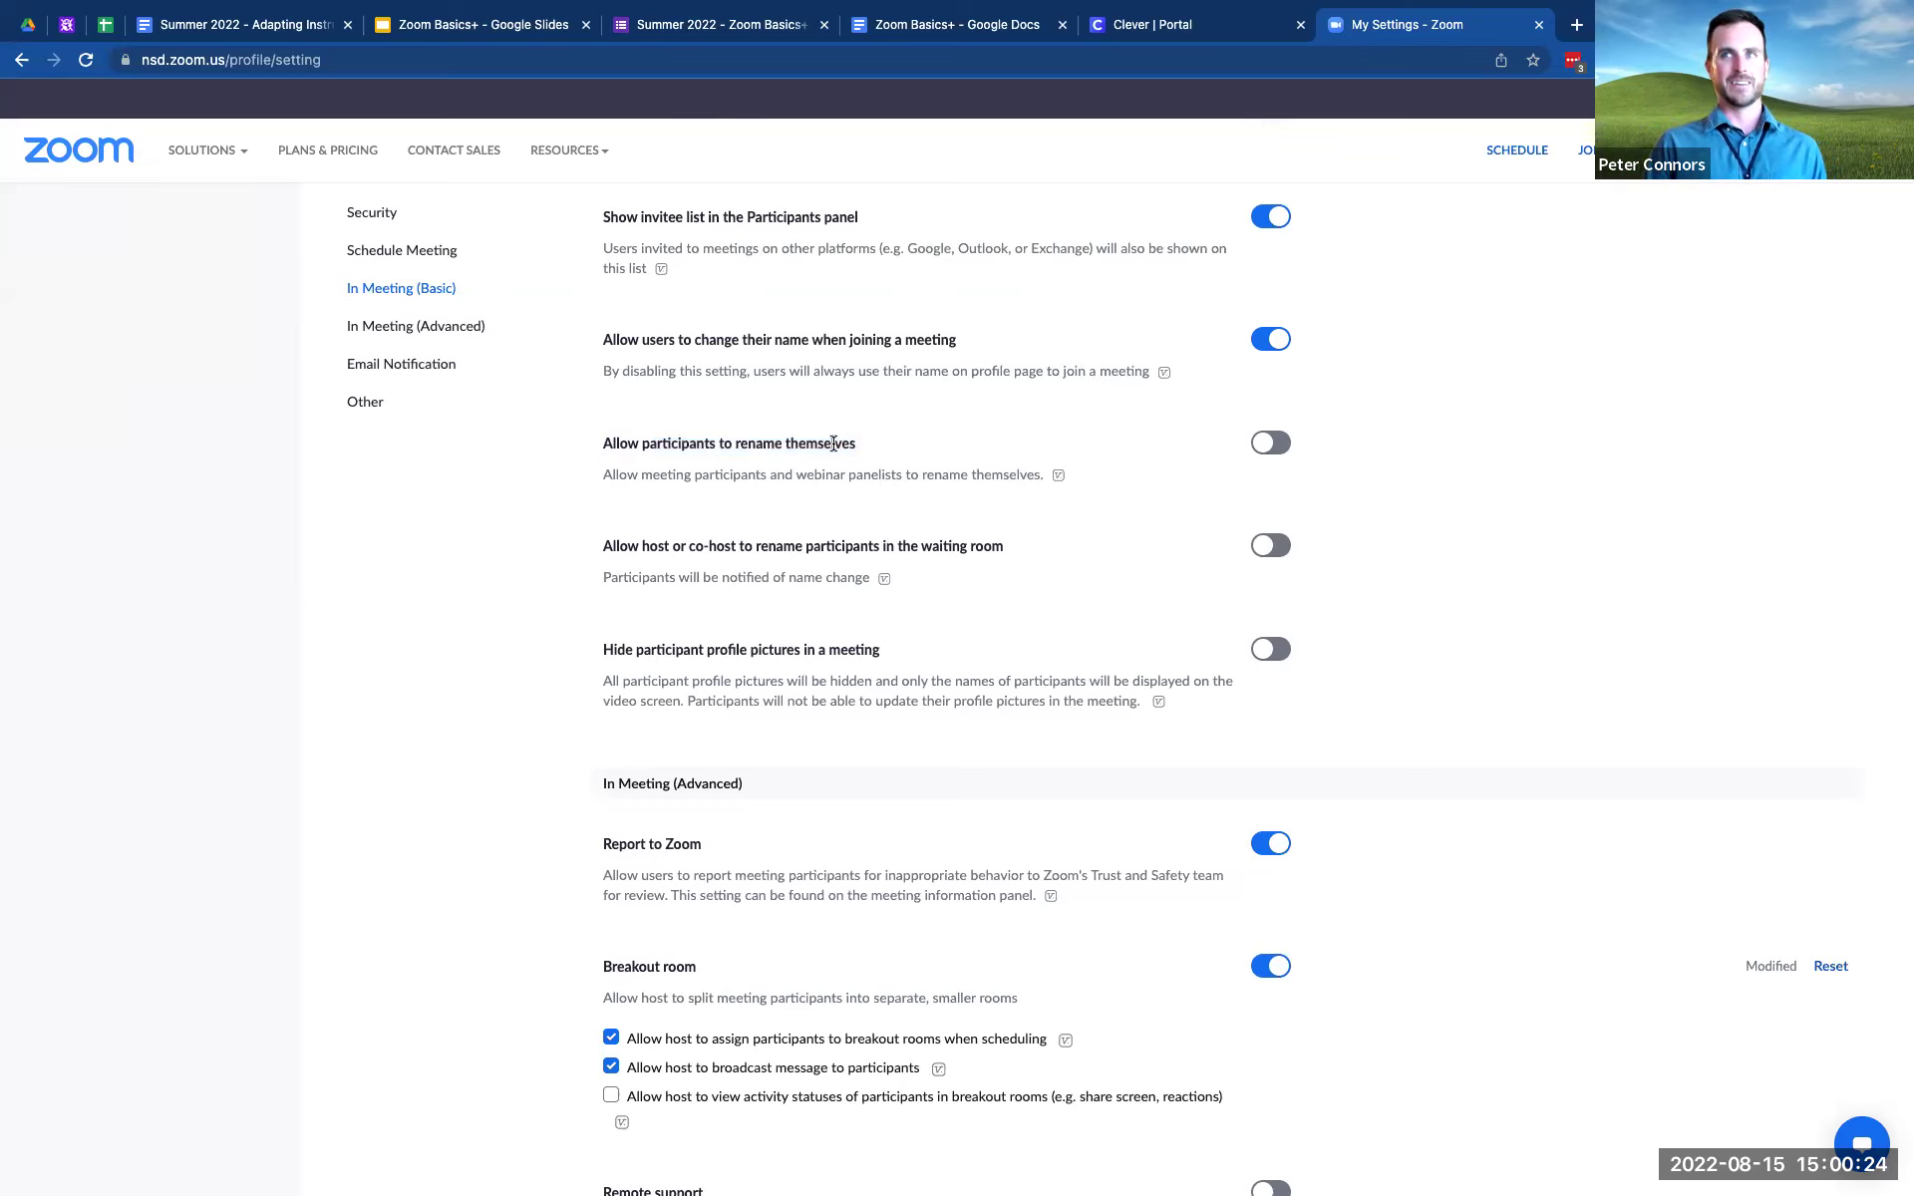
scroll(751, 436, down, 1)
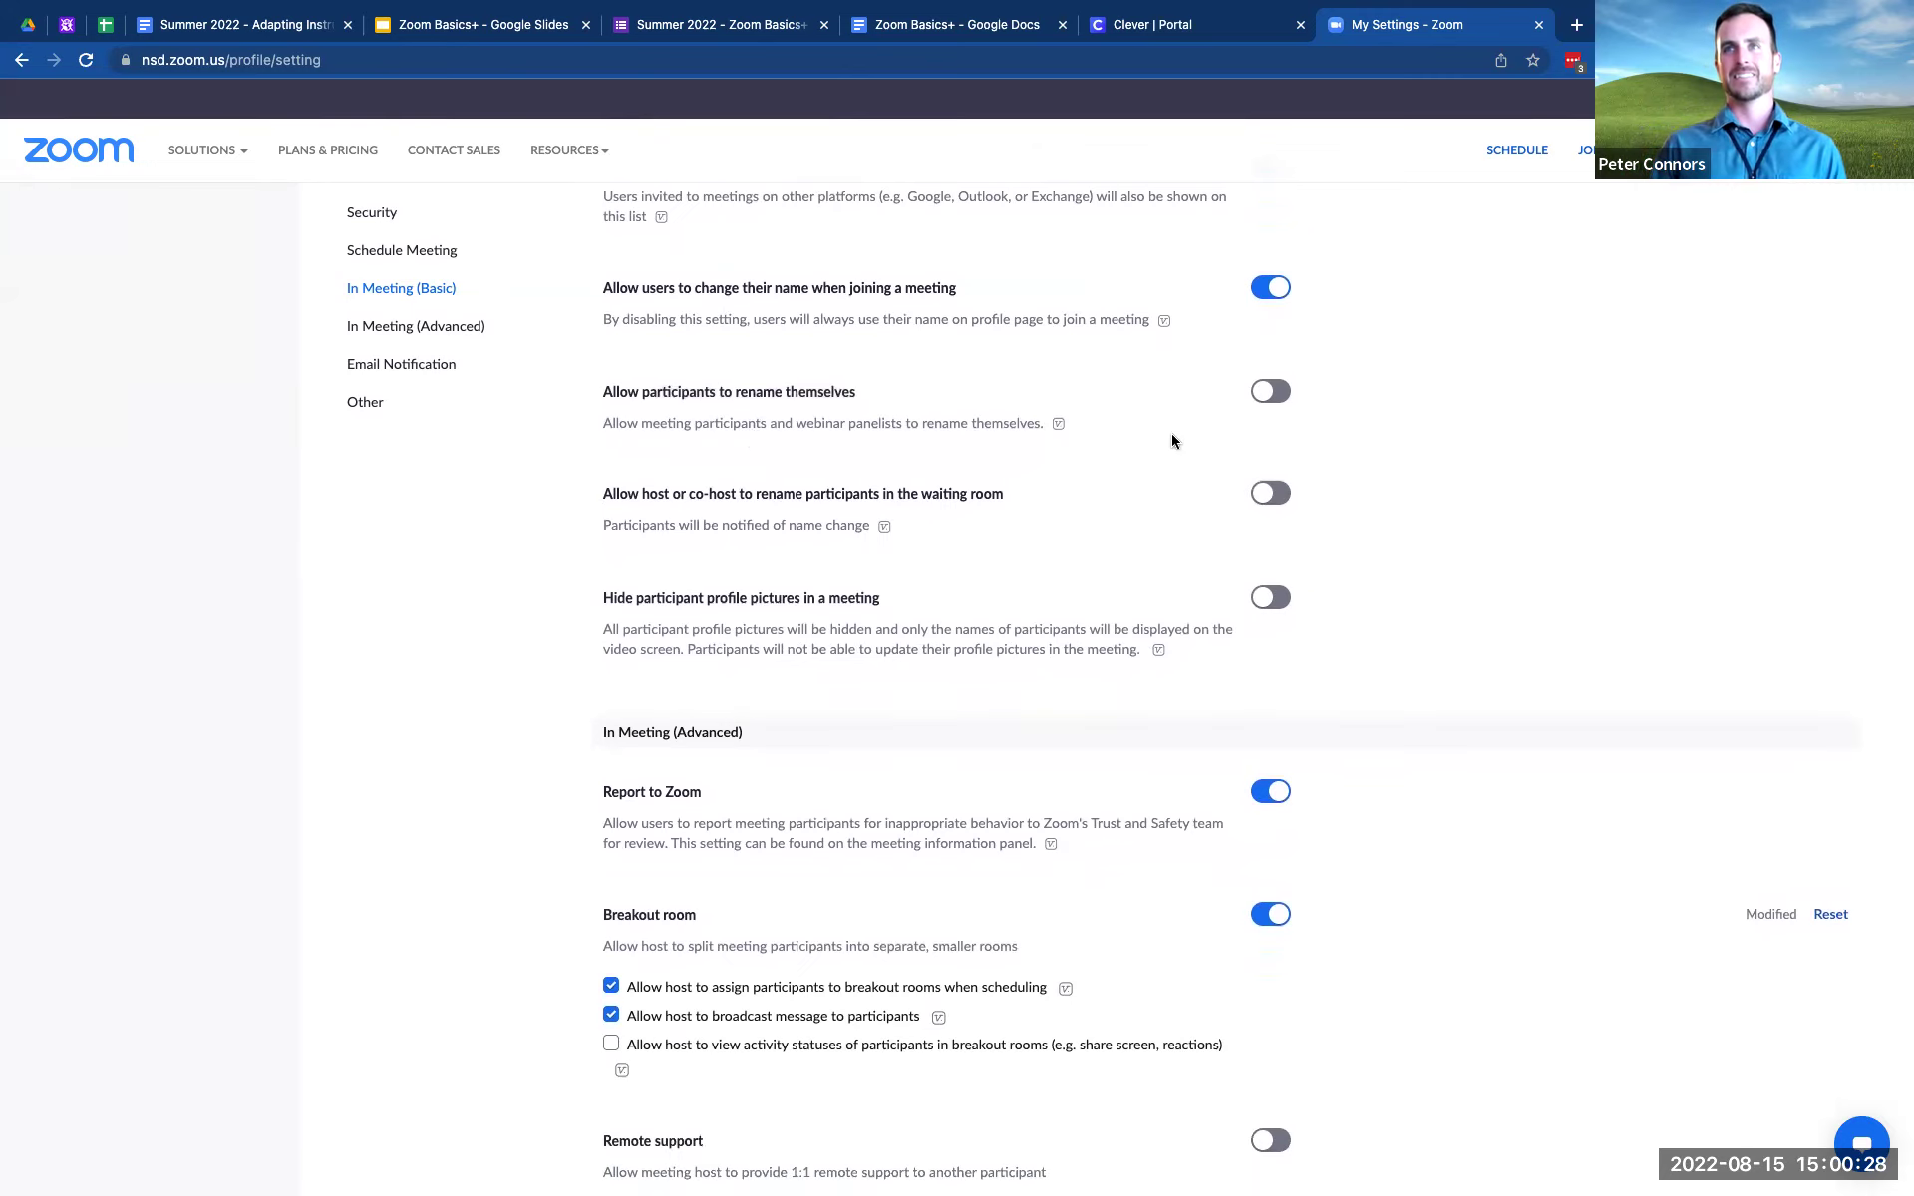
scroll(1172, 436, down, 1)
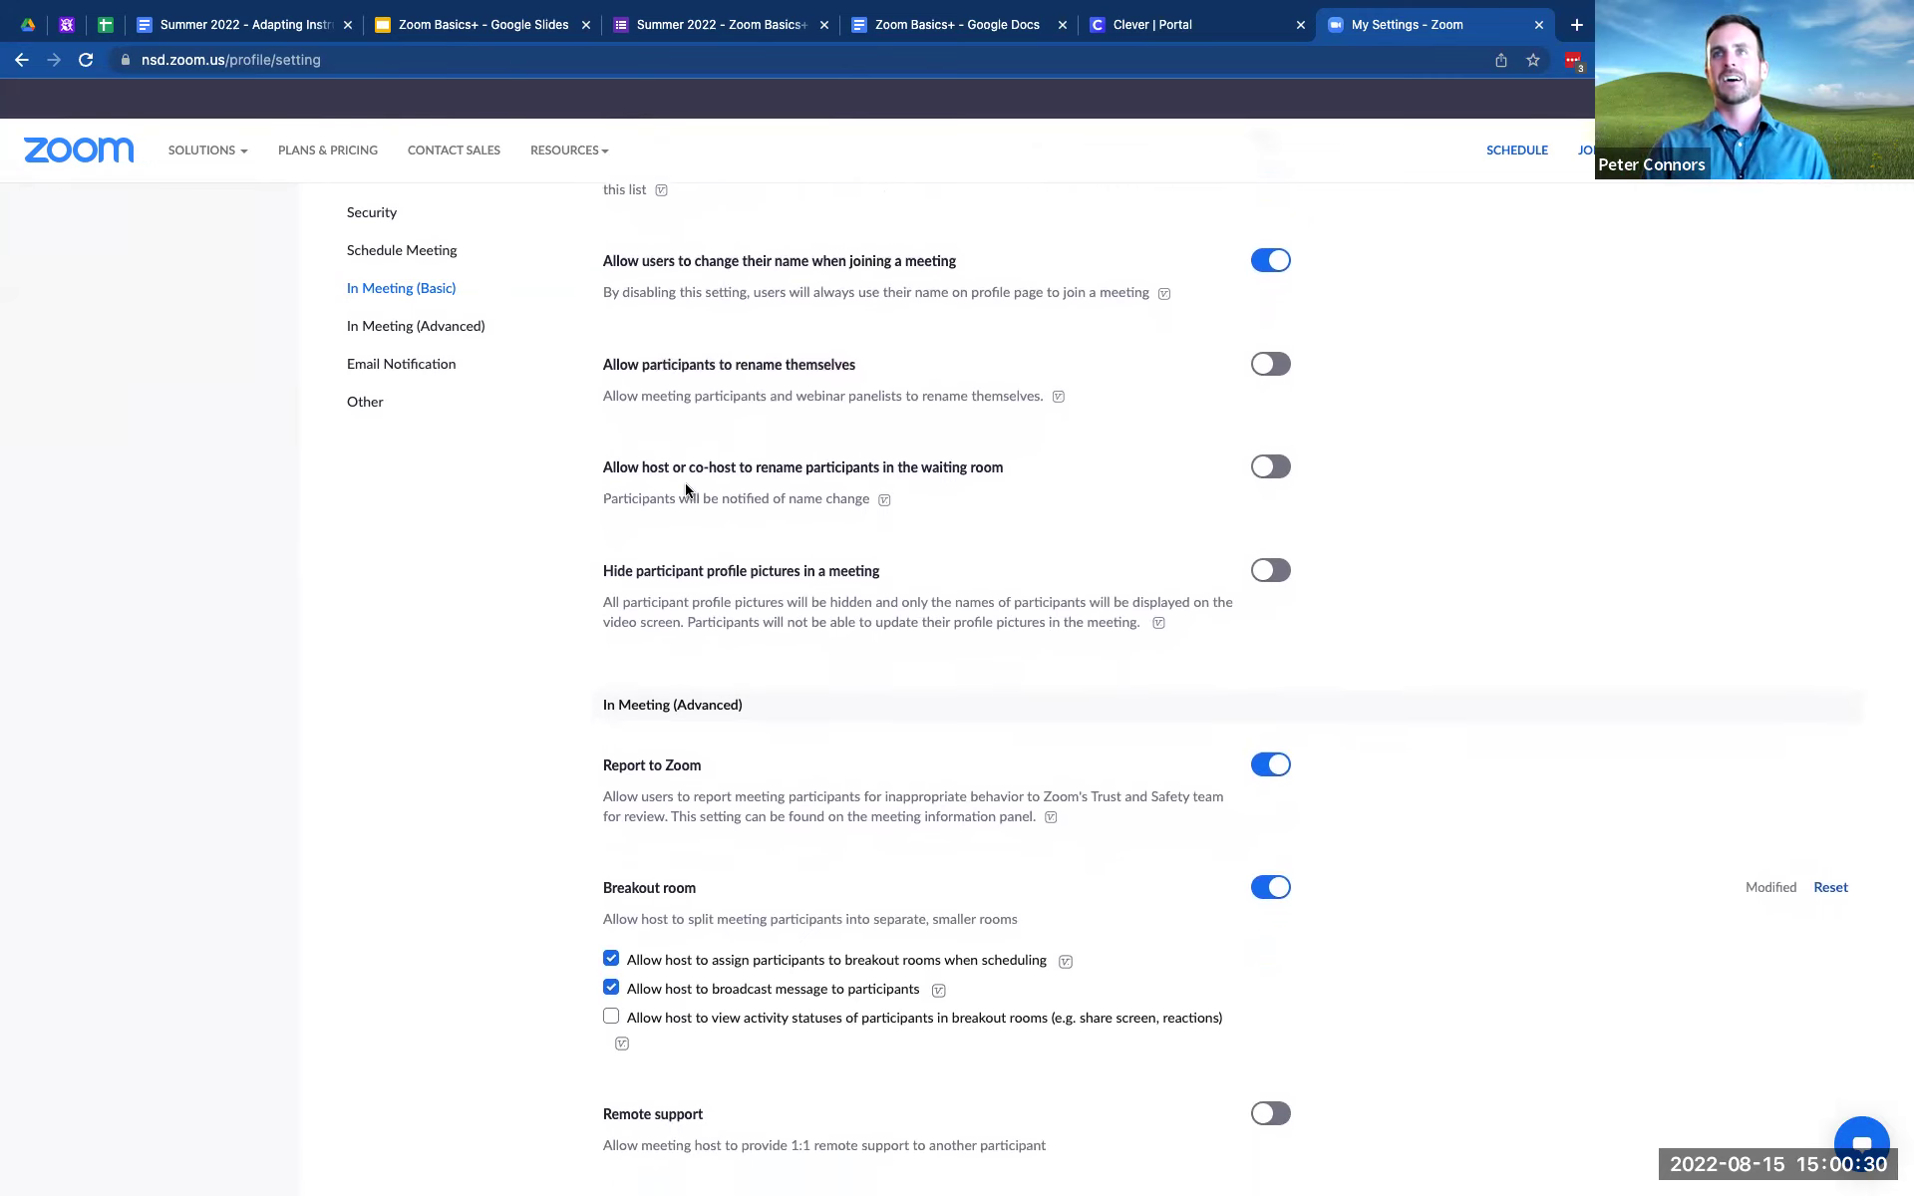
triple_click(628, 465)
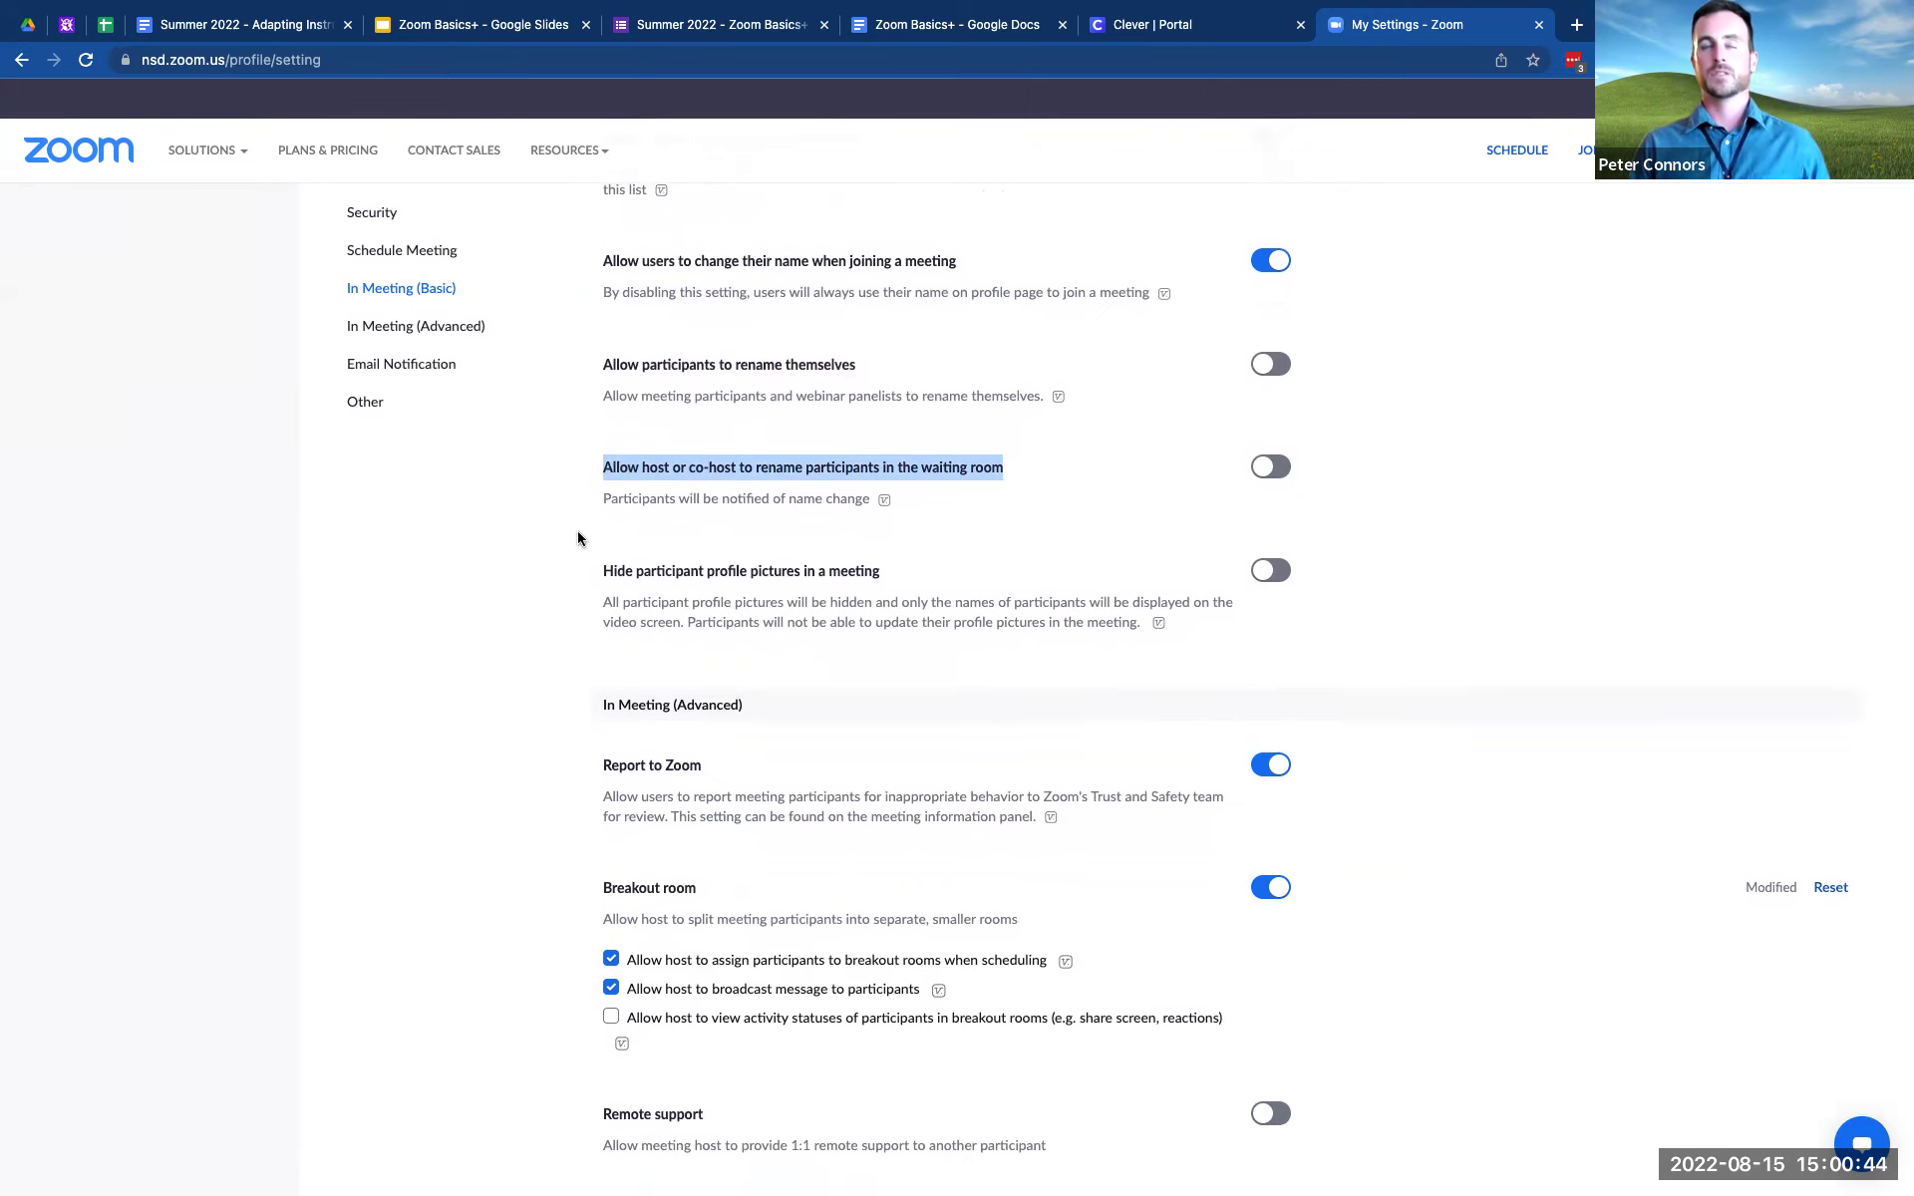
- Review the breakout room and caption settings in the In Meeting (Advanced) section, highlighting the Save Captions heading
scroll(579, 533, down, 3)
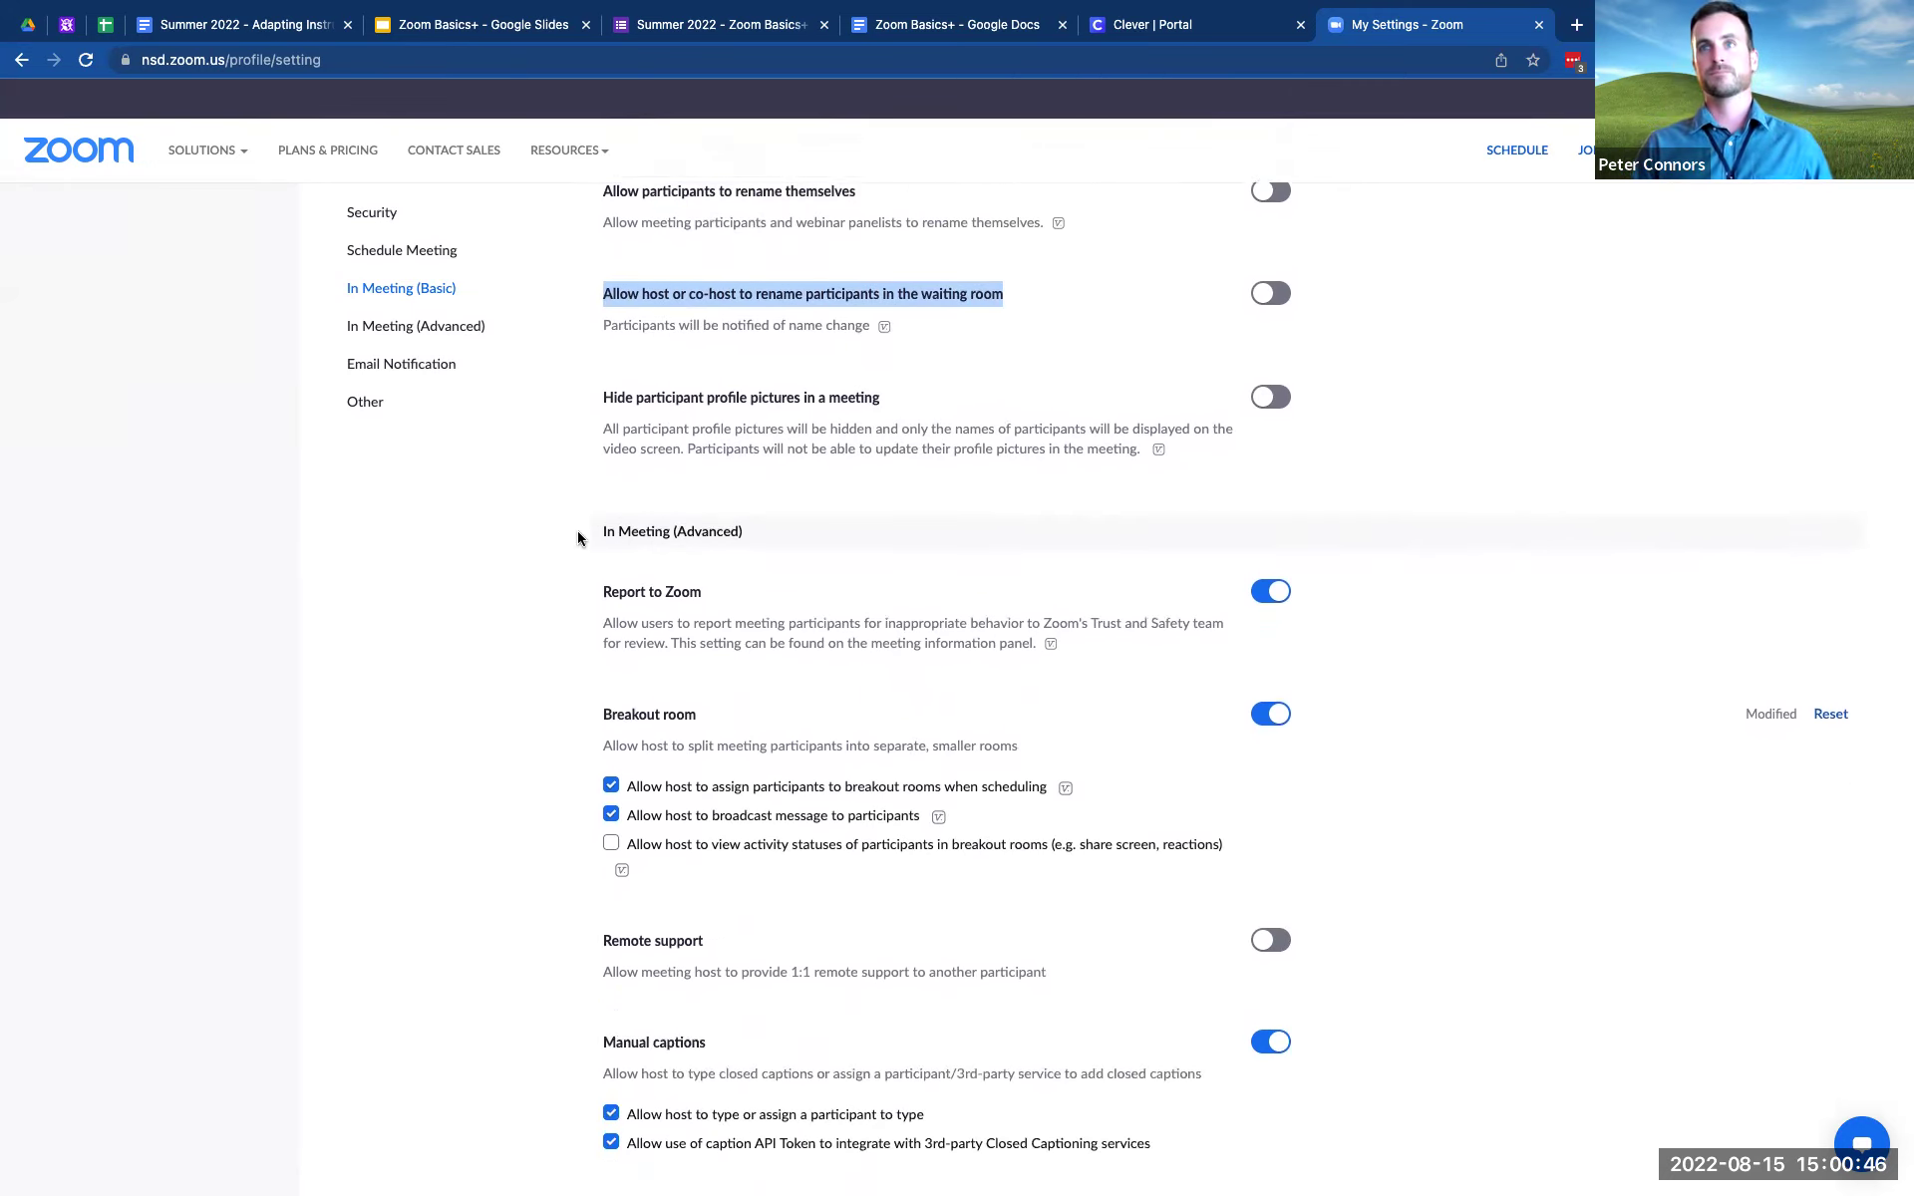
scroll(435, 915, down, 7)
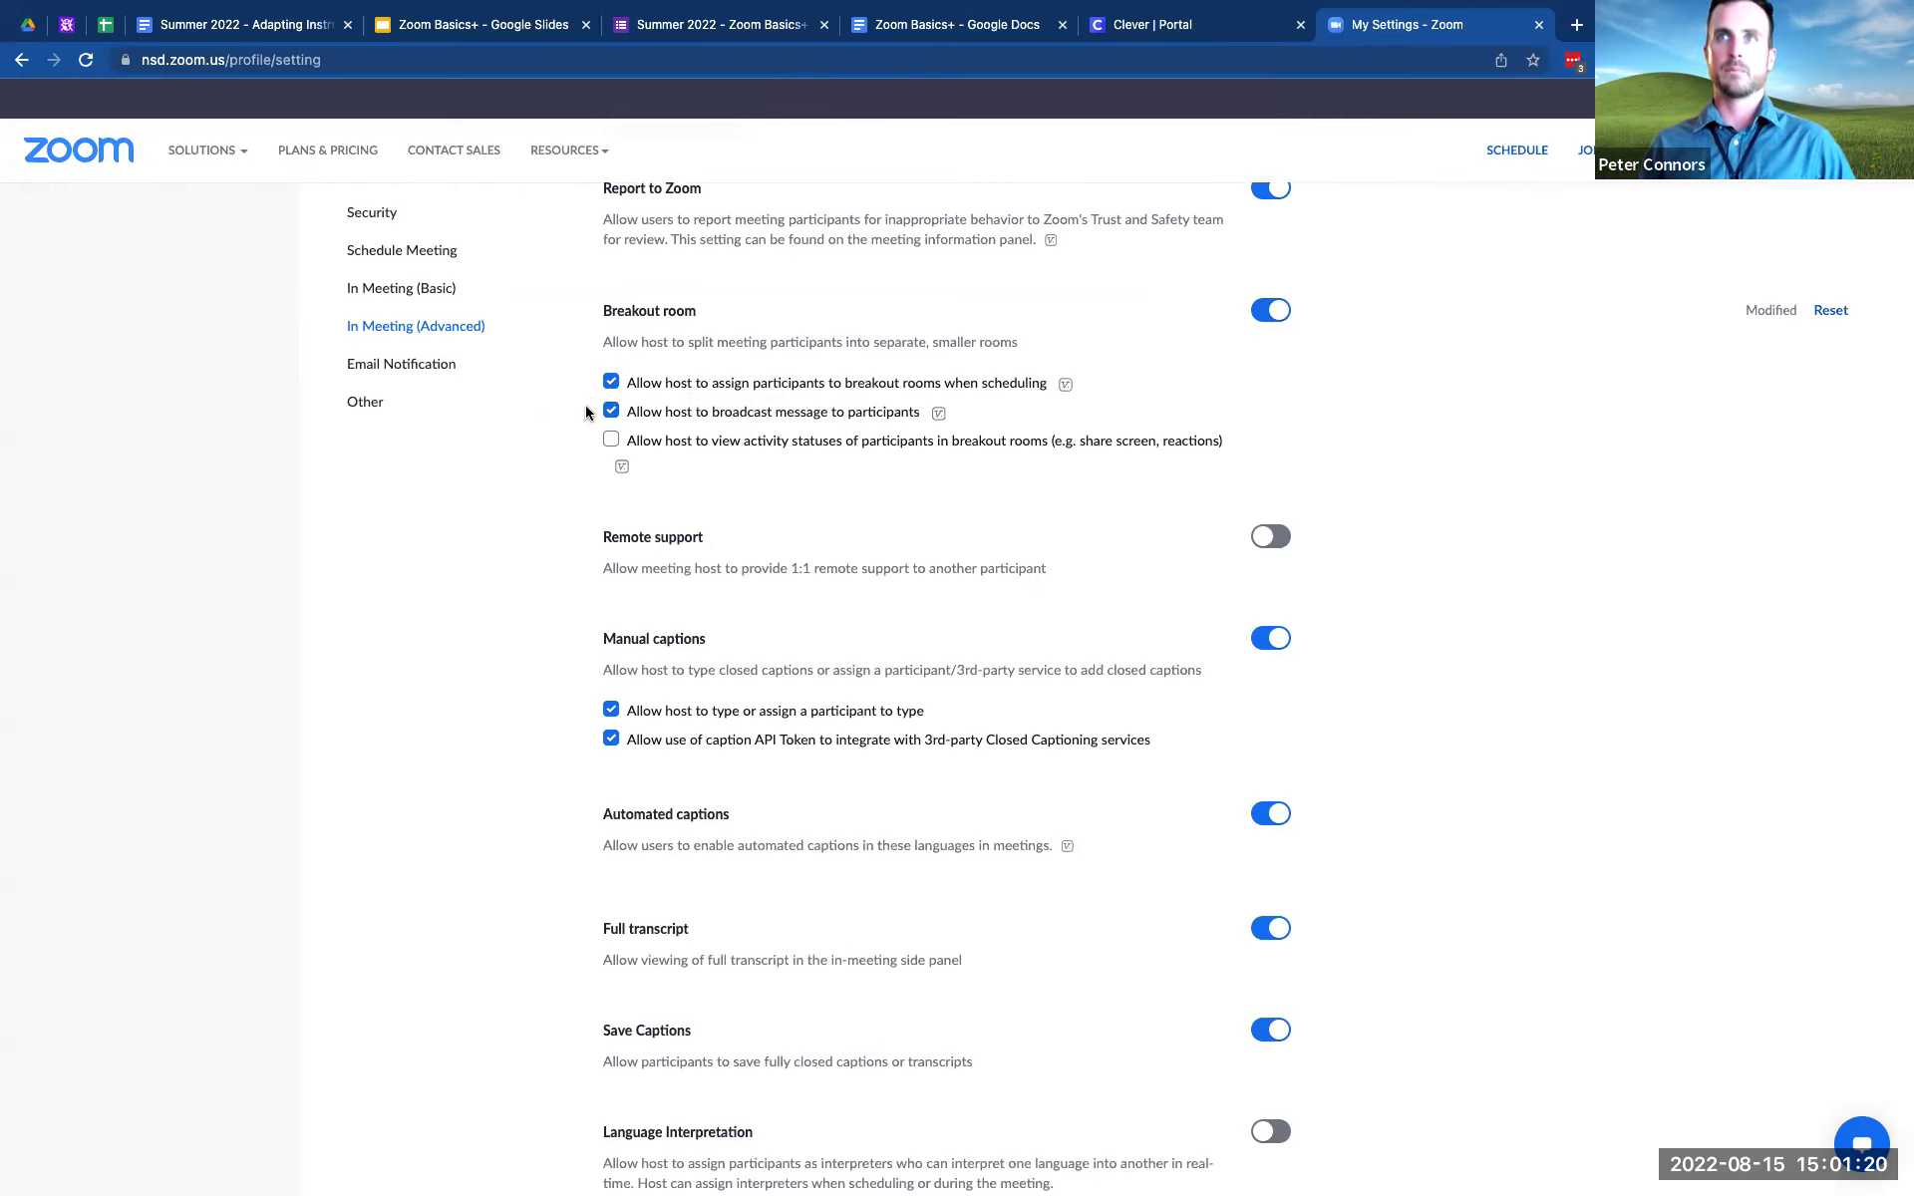
scroll(586, 412, down, 5)
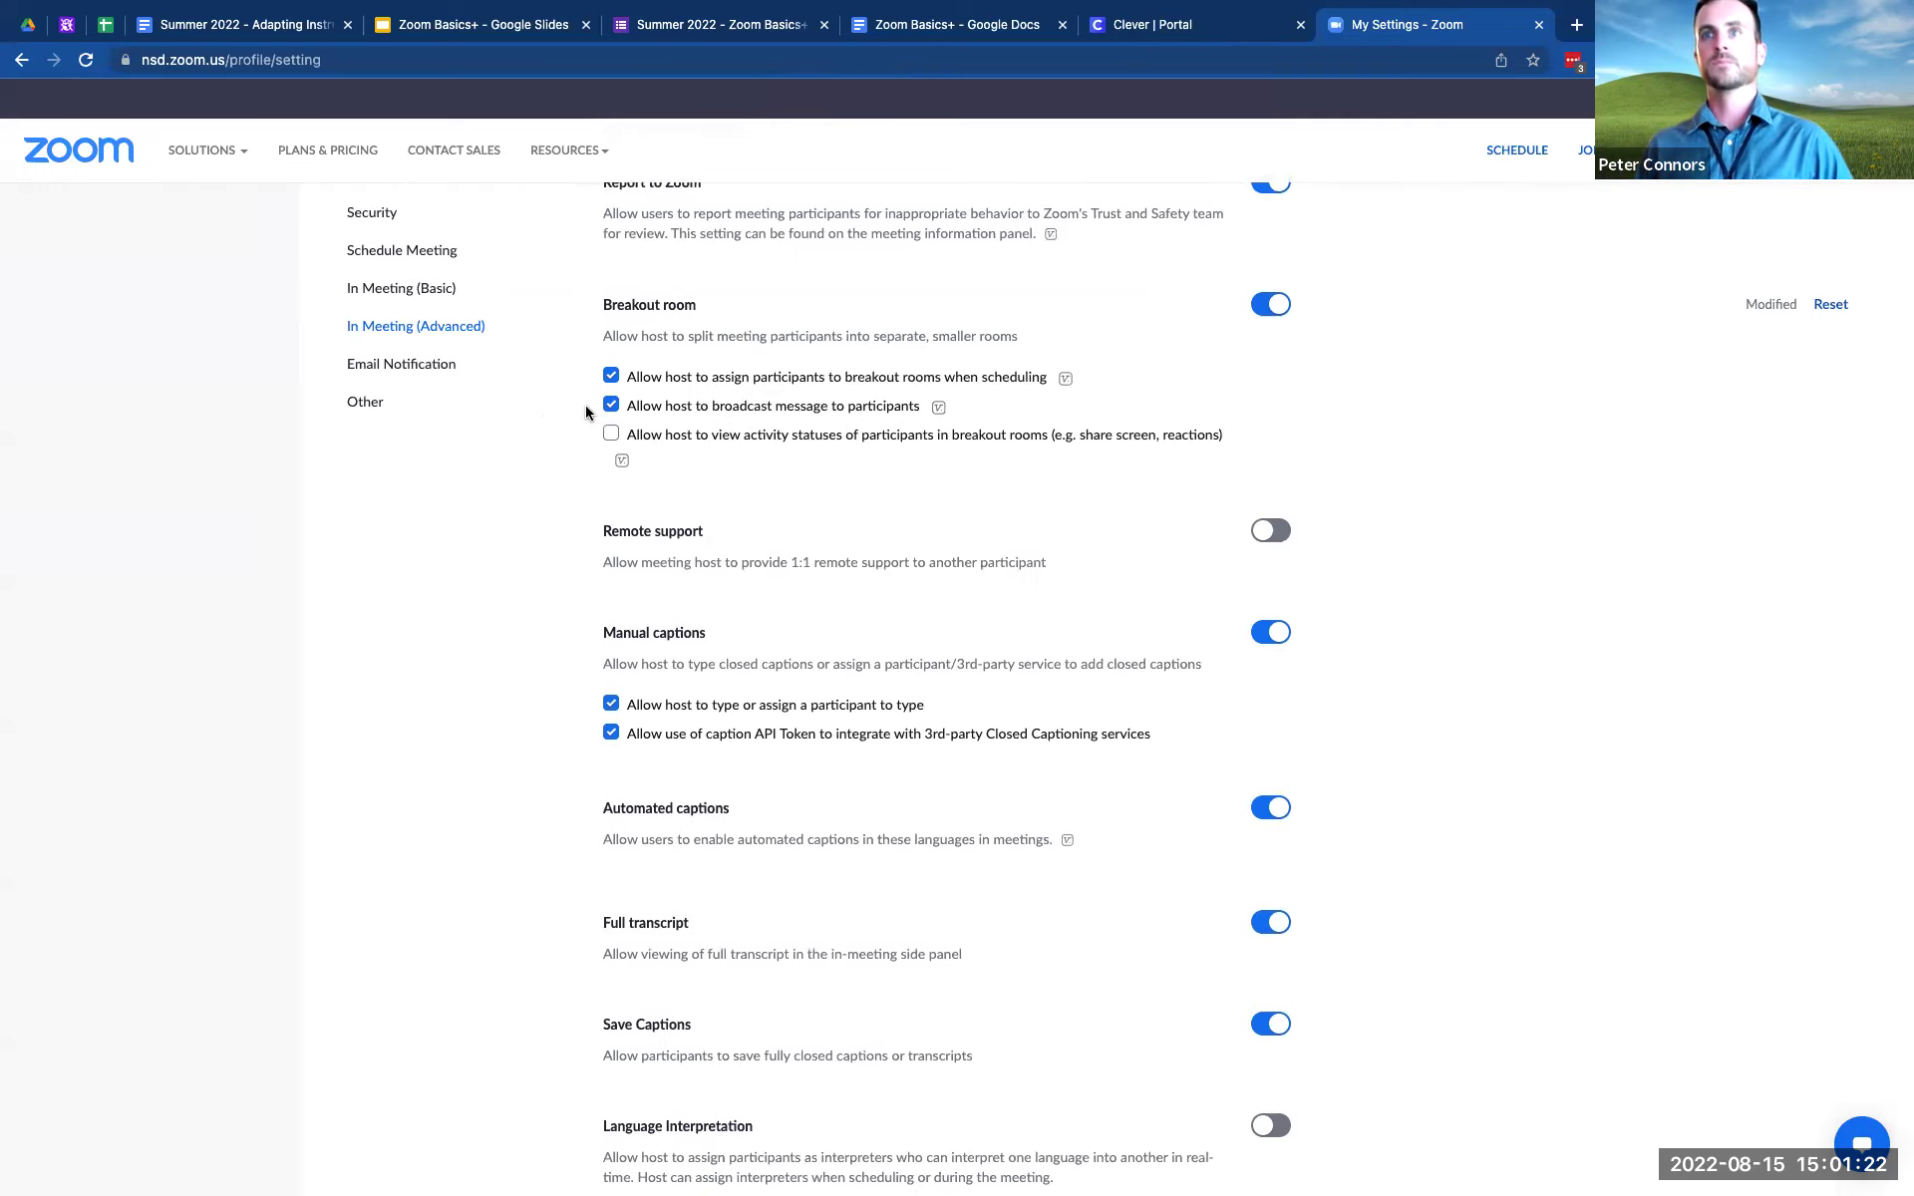
scroll(586, 412, down, 3)
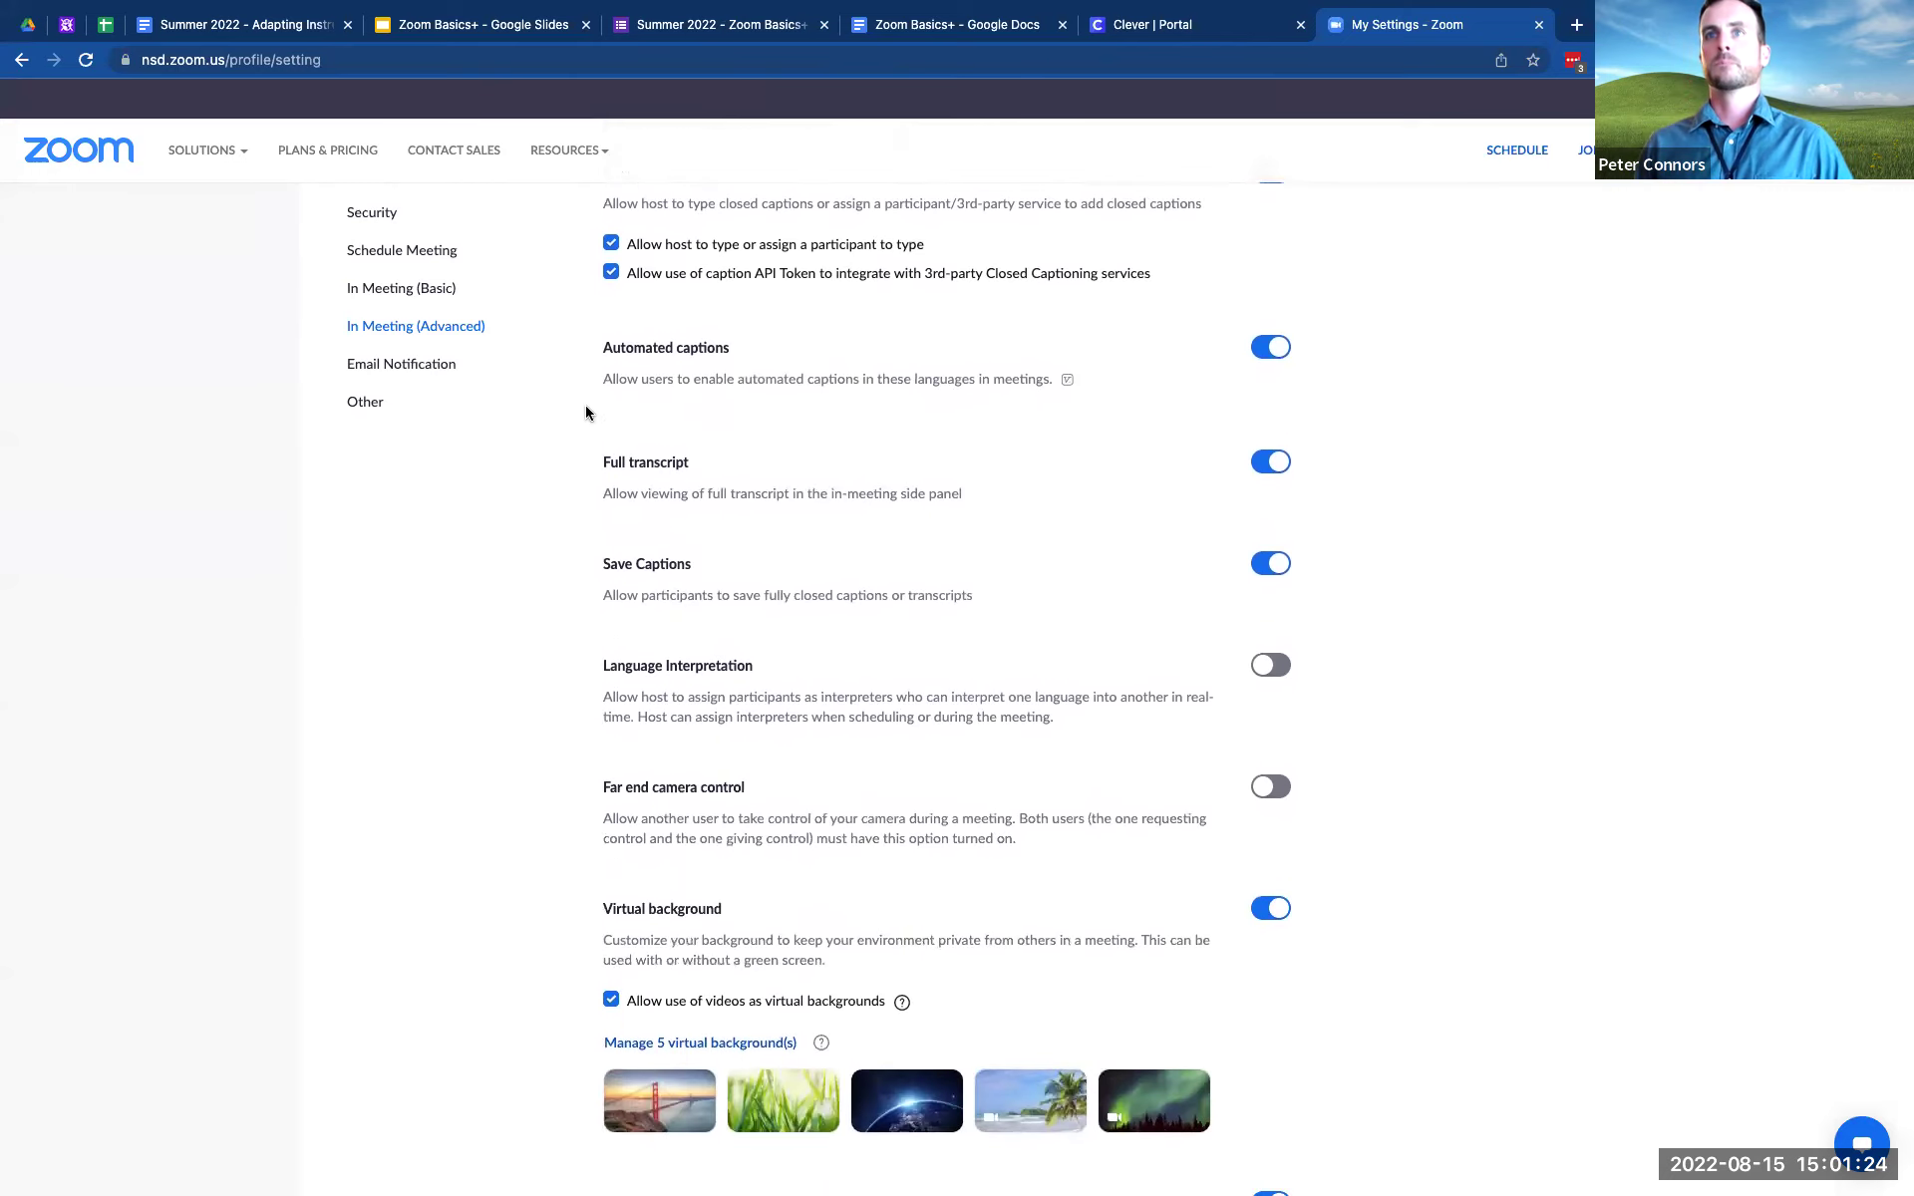
triple_click(650, 568)
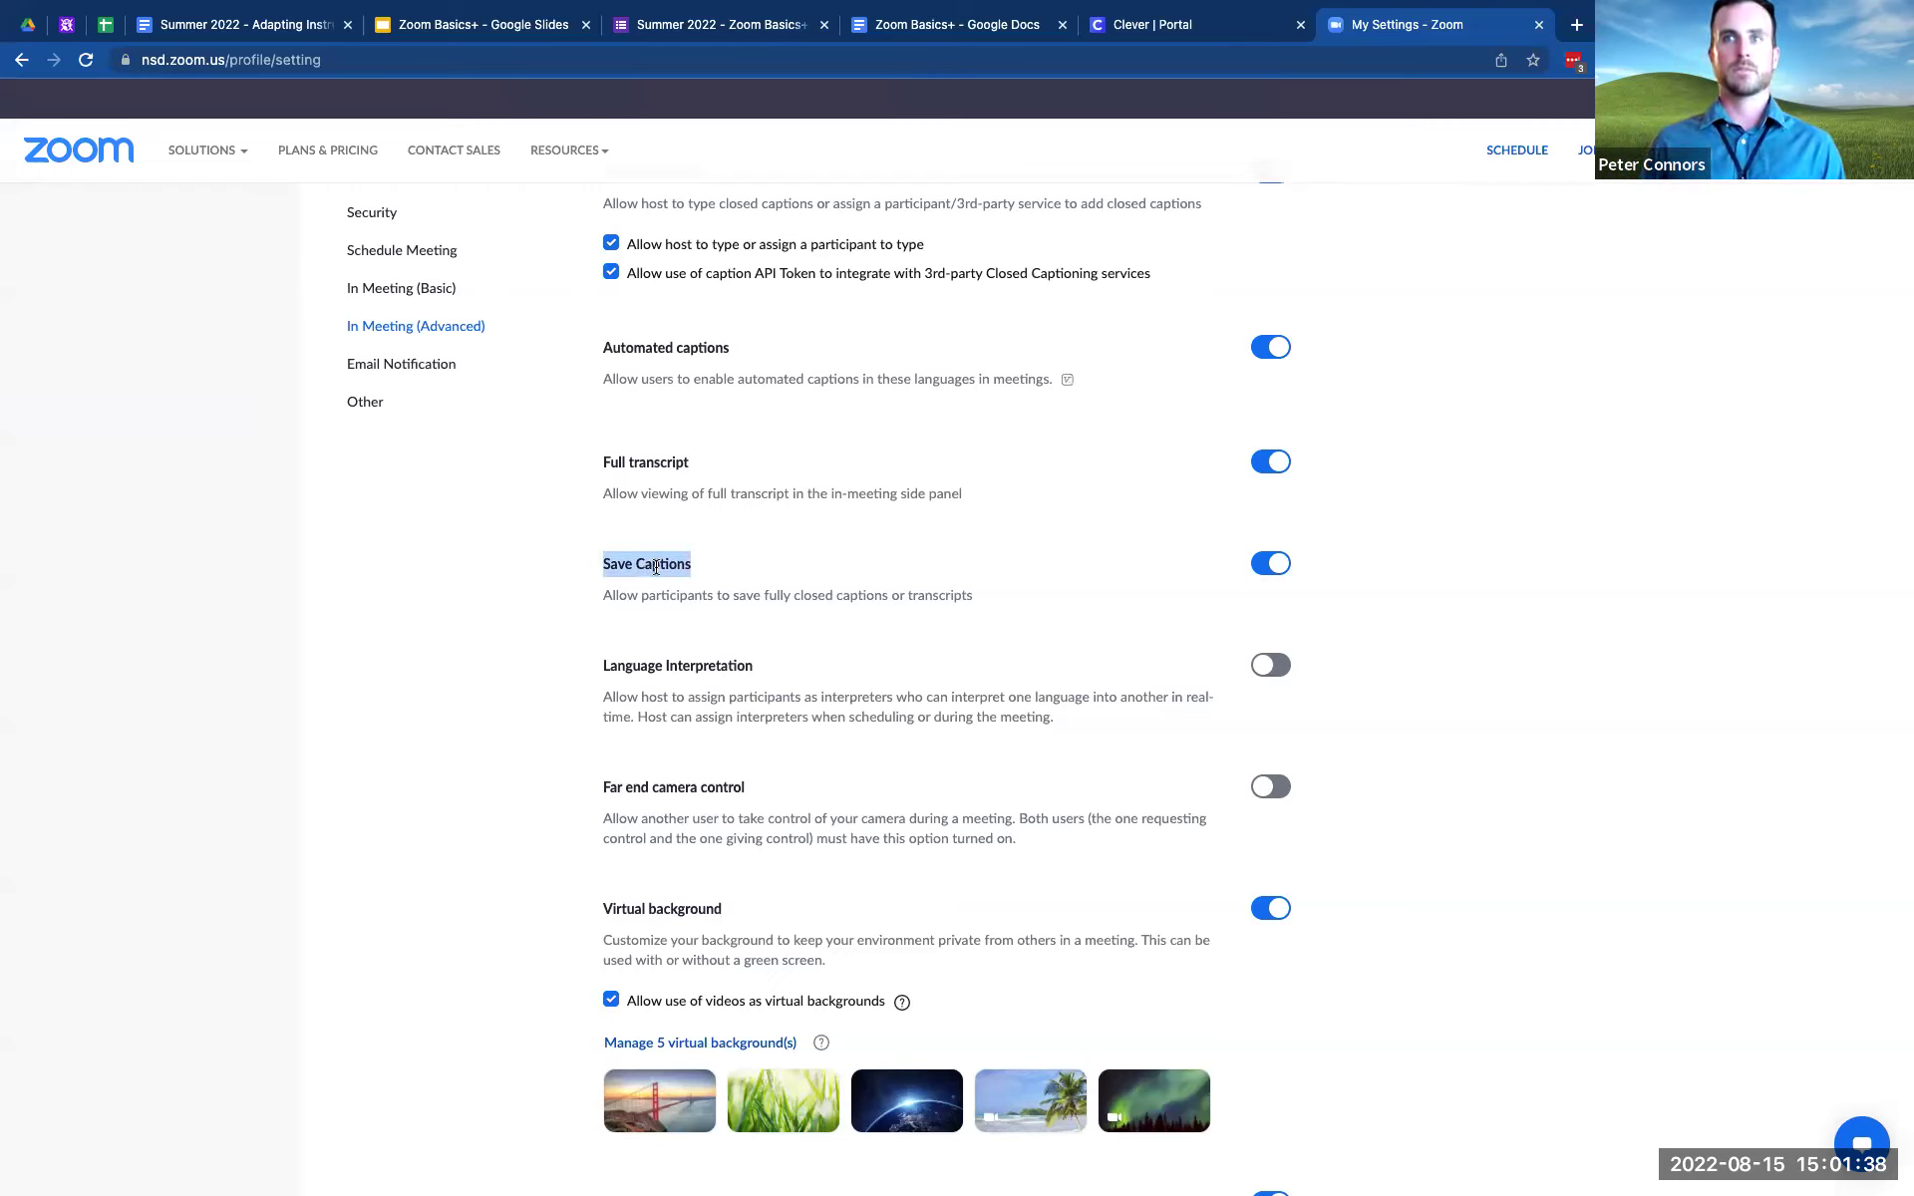
- Look over the Virtual background, Video filters, Avatars, Immersive View and Focus Mode settings
scroll(554, 836, down, 3)
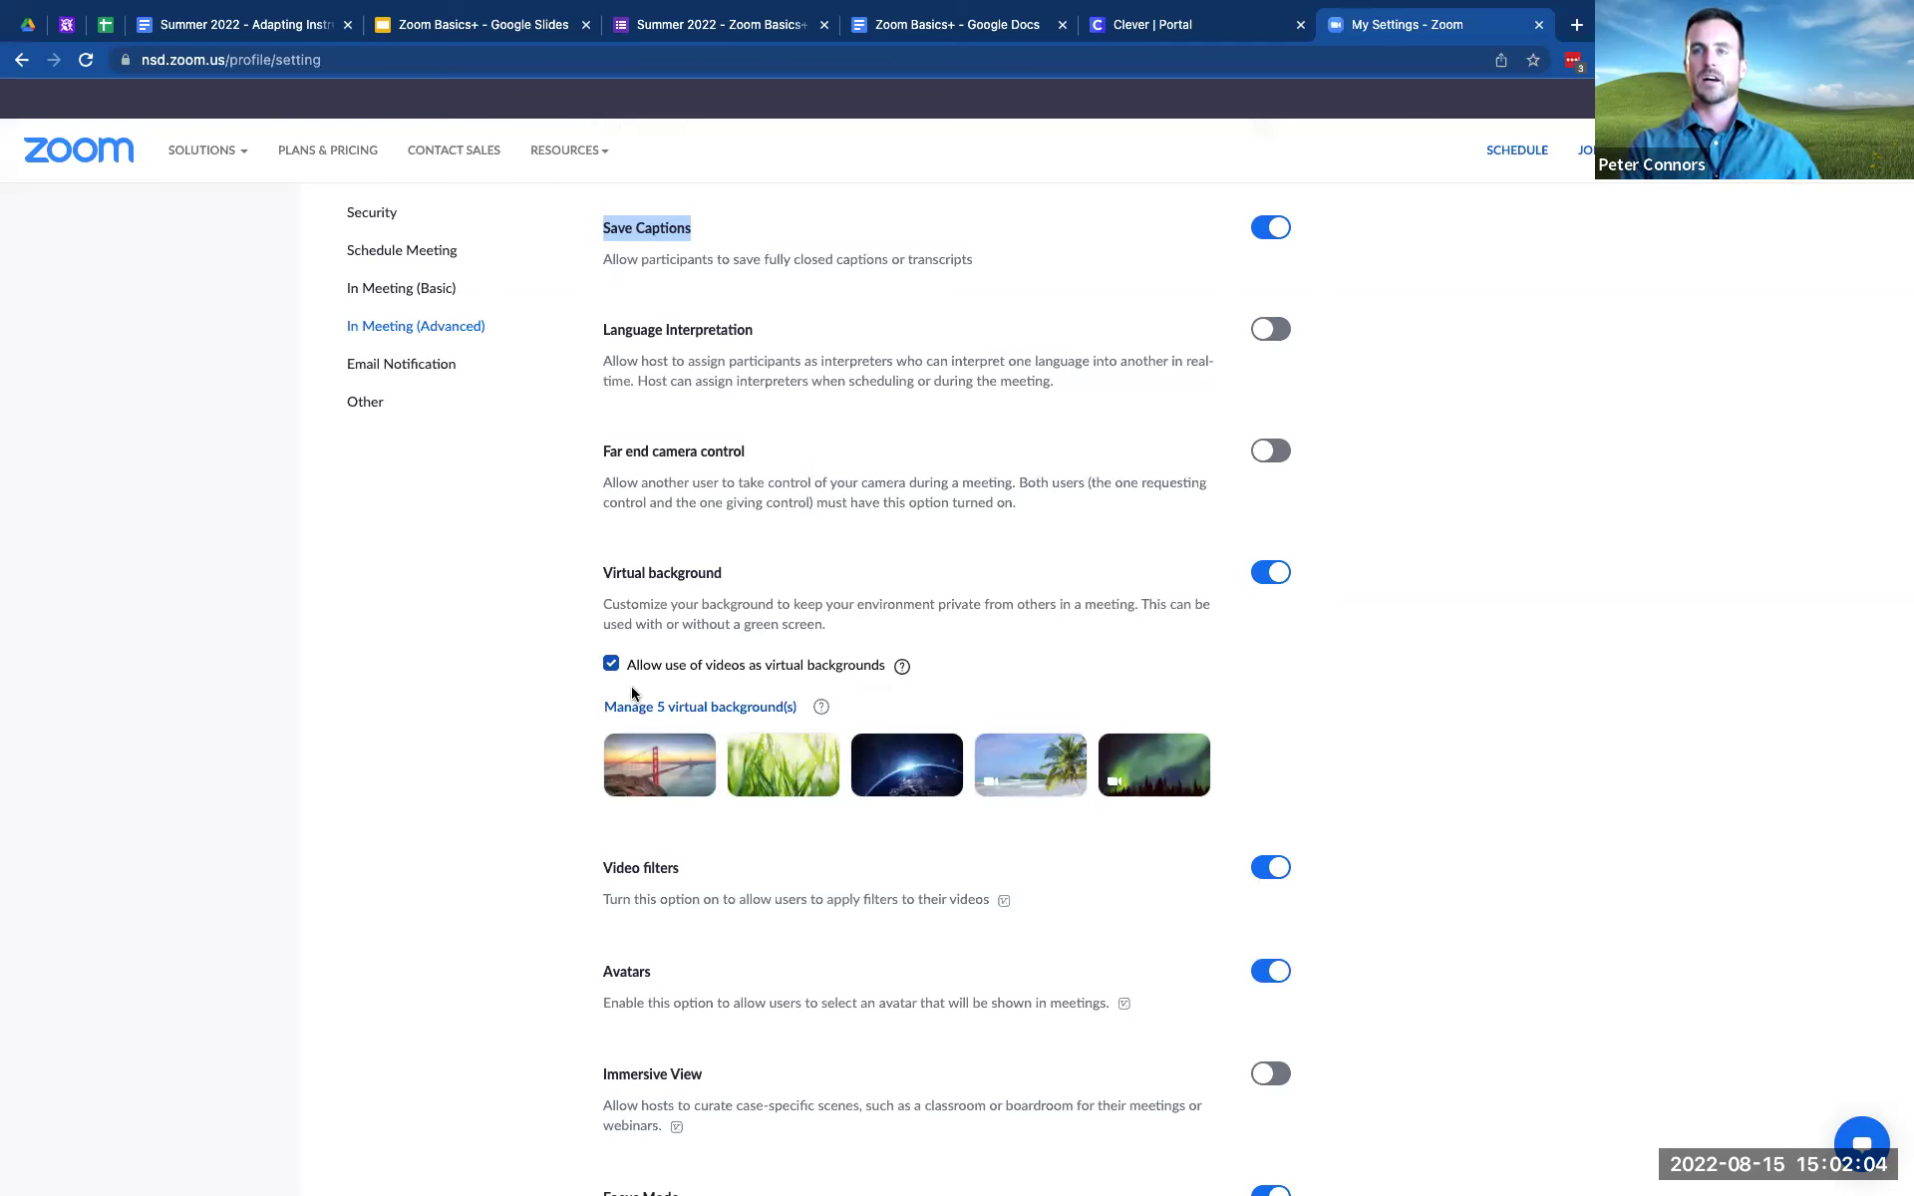
scroll(489, 833, down, 4)
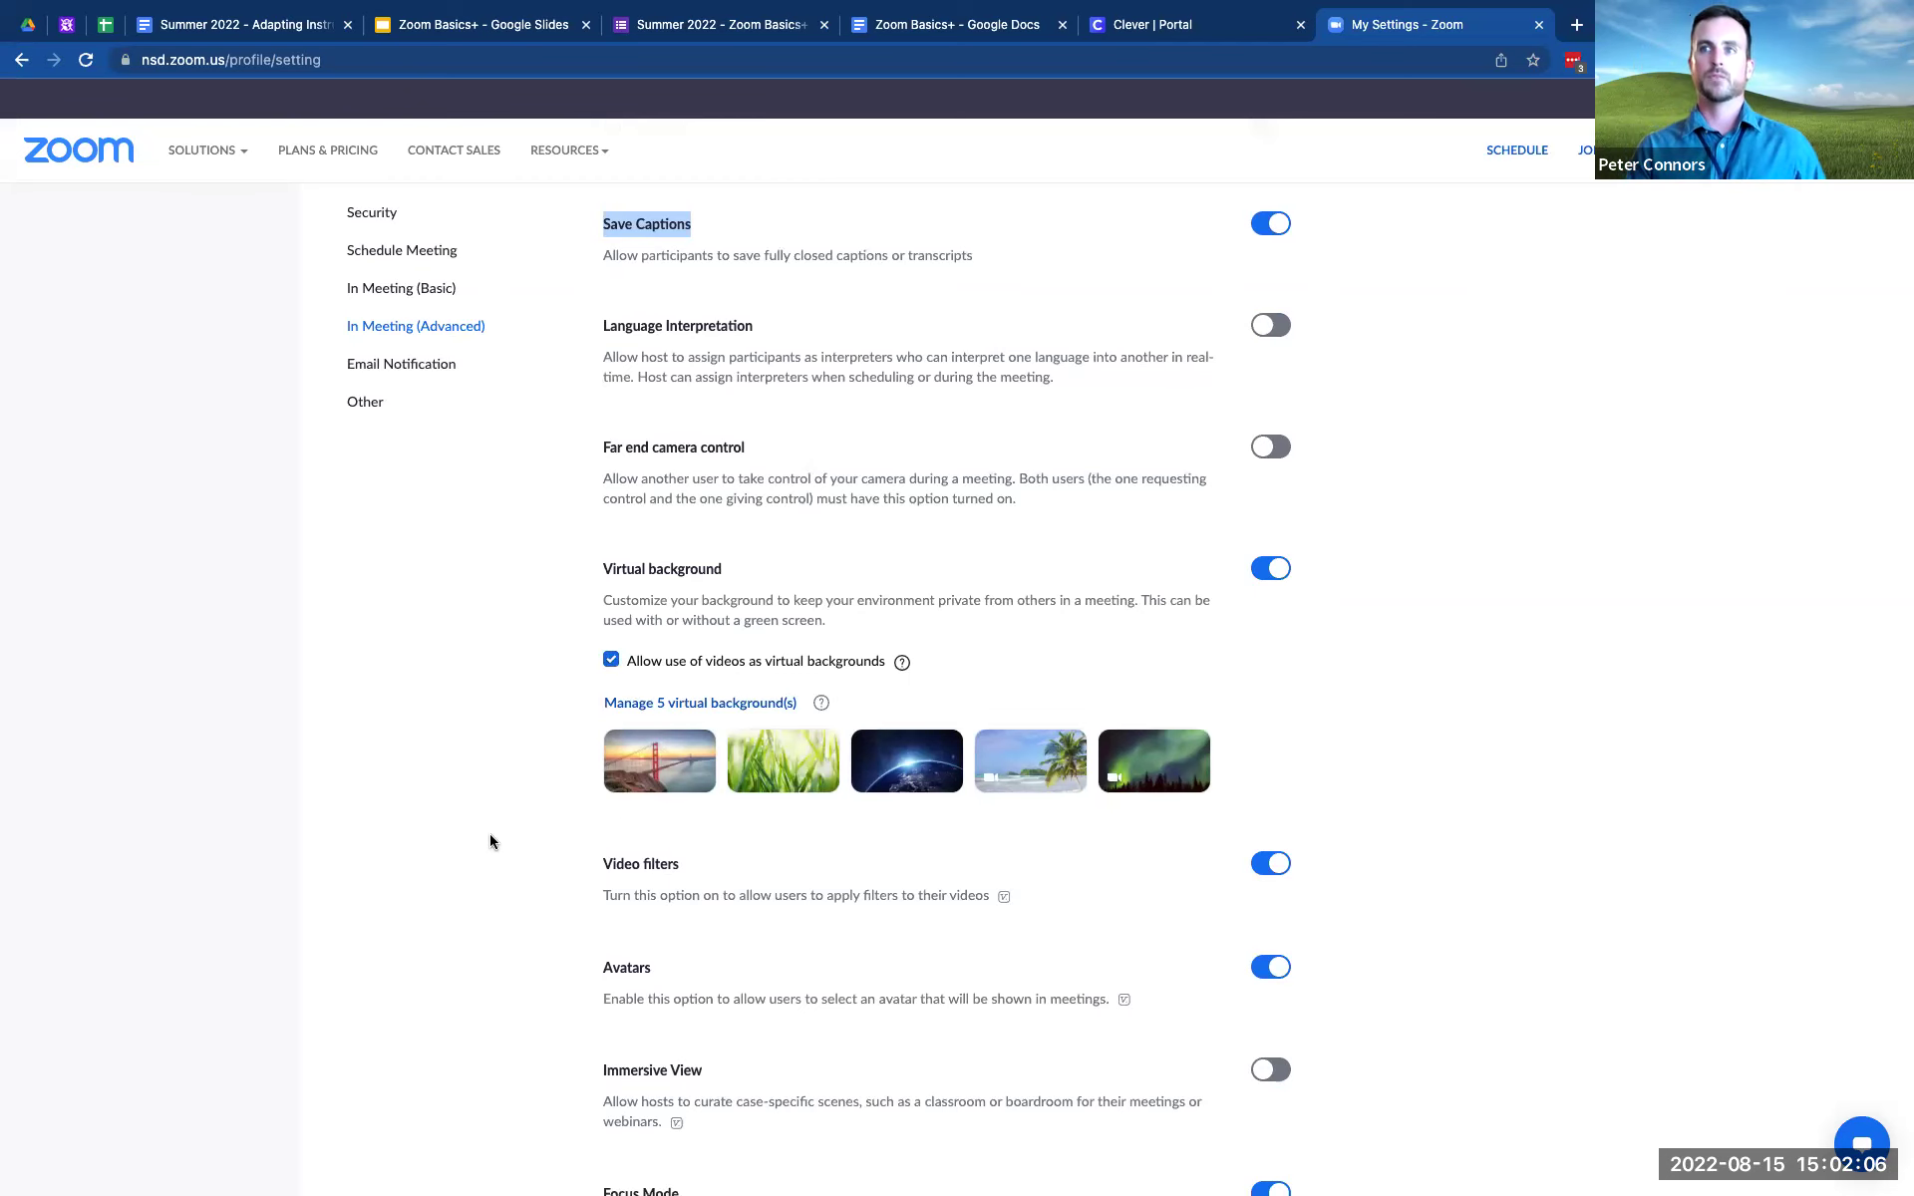
scroll(489, 838, down, 1)
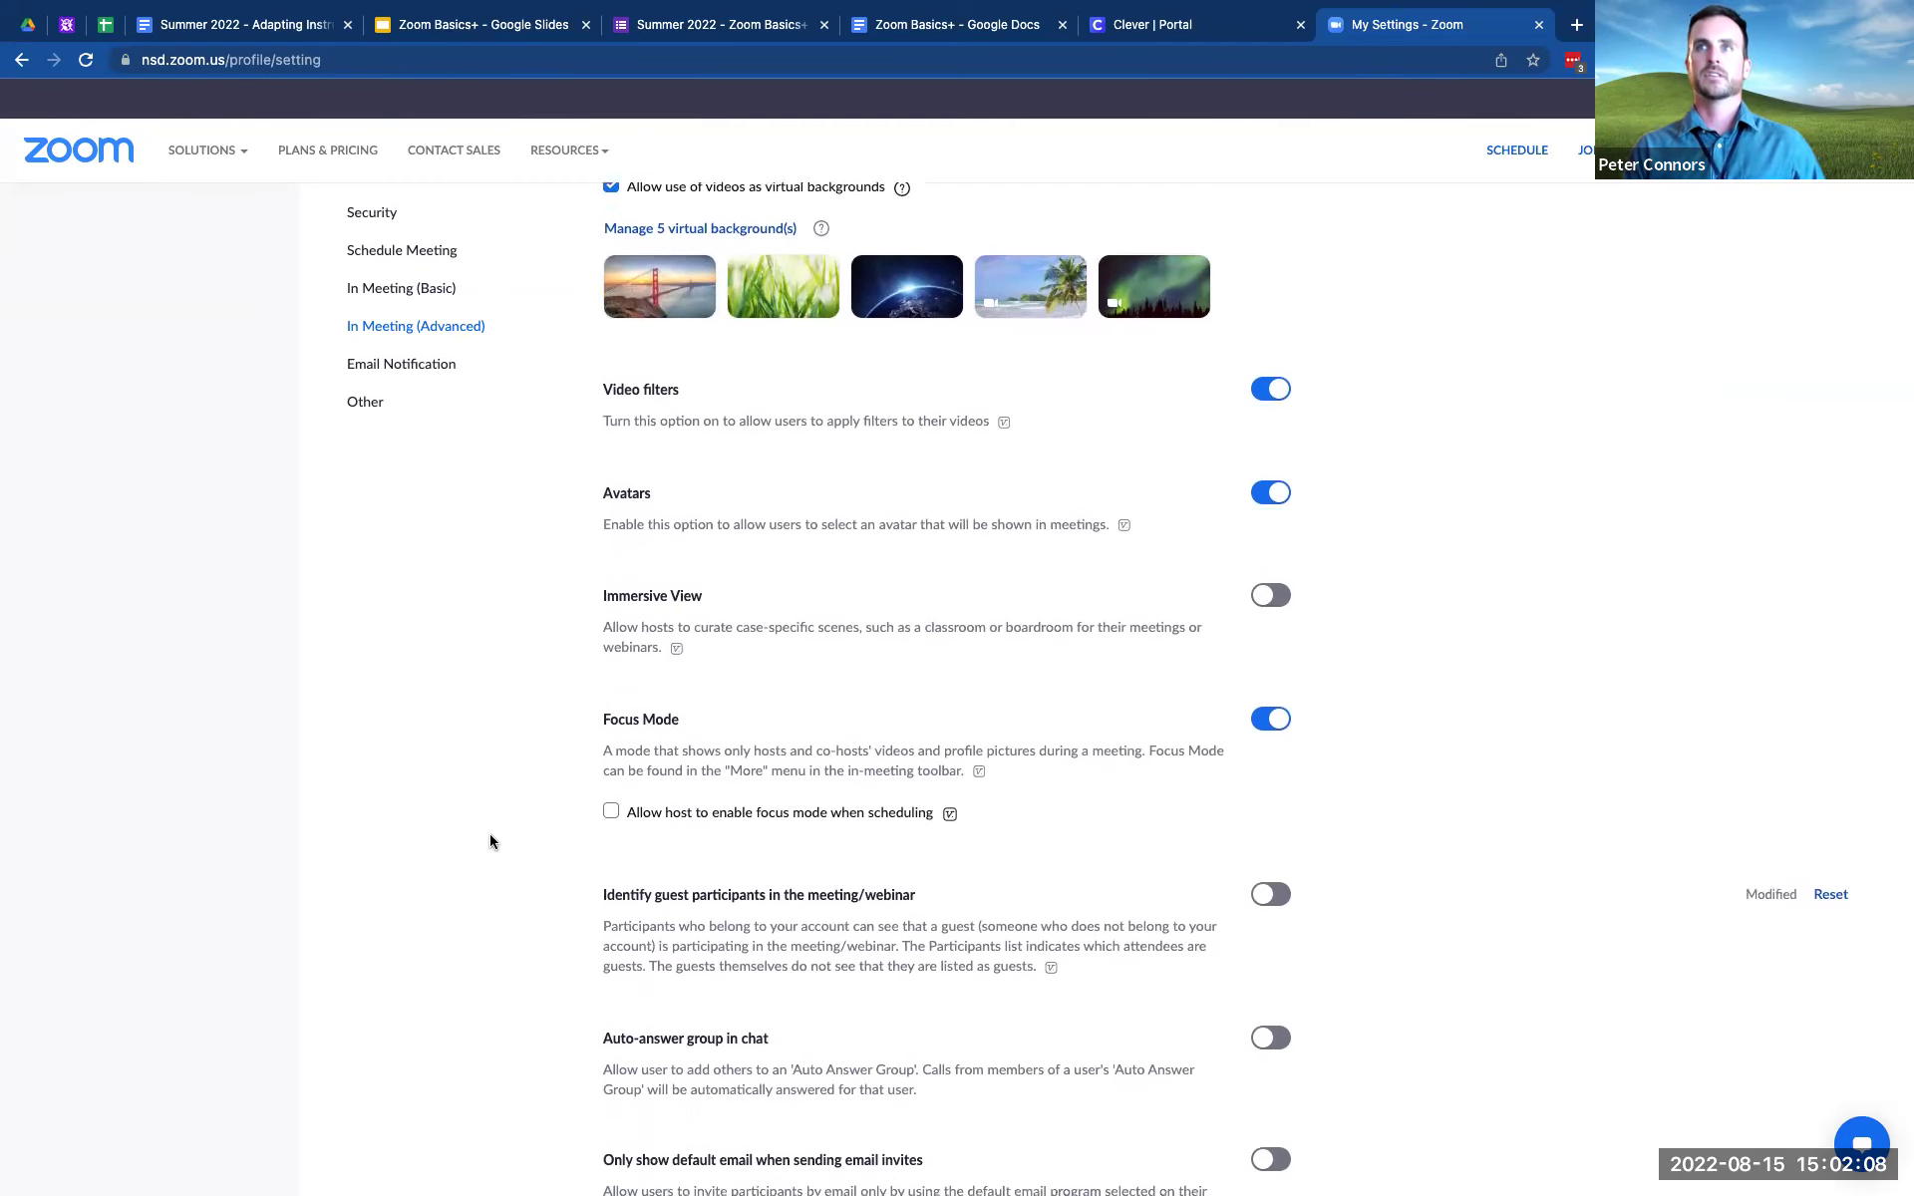
- Look over the Focus Mode, guest identification, auto-answer, email invite and stereo audio settings in the In Meeting (Advanced) section
scroll(489, 834, up, 1)
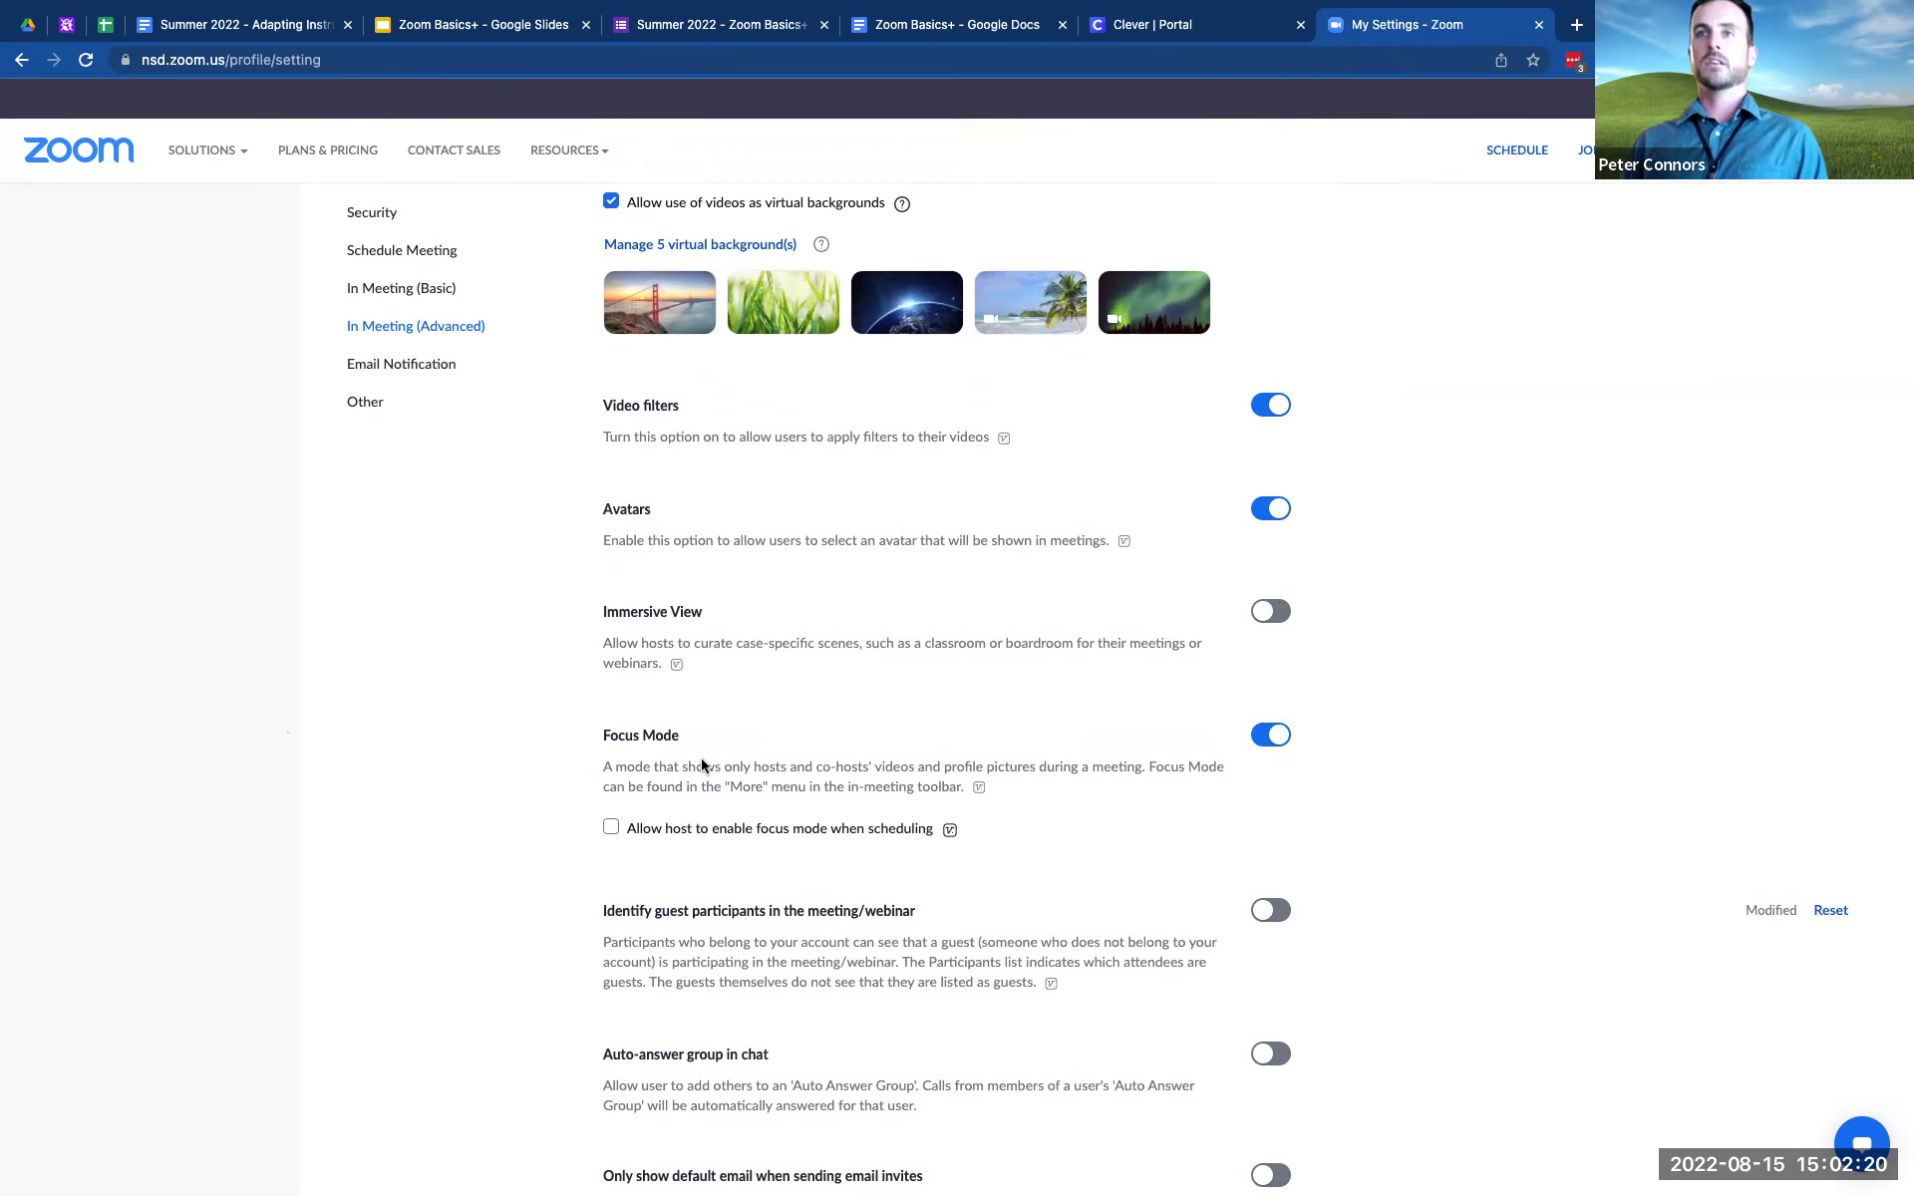
scroll(641, 821, down, 1)
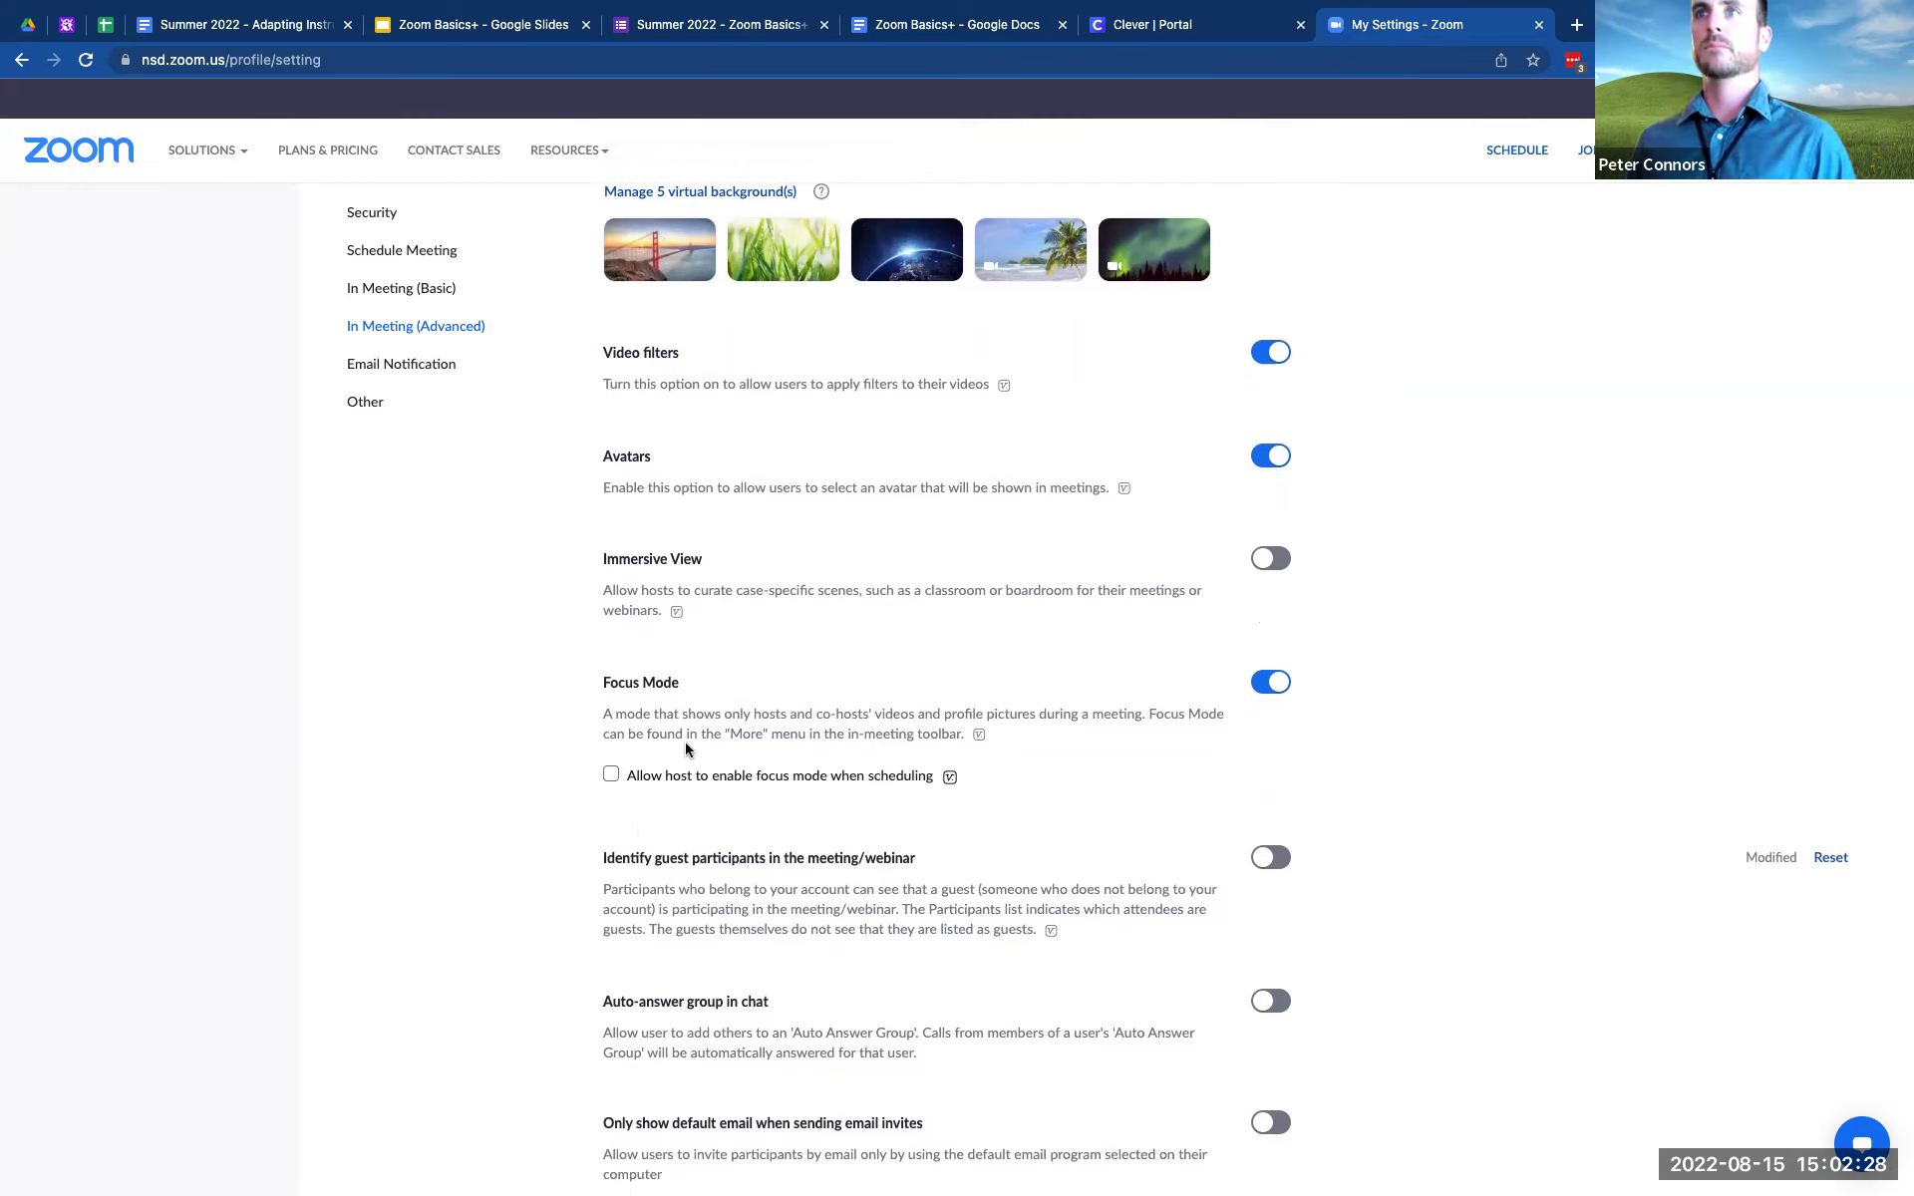
scroll(685, 742, down, 2)
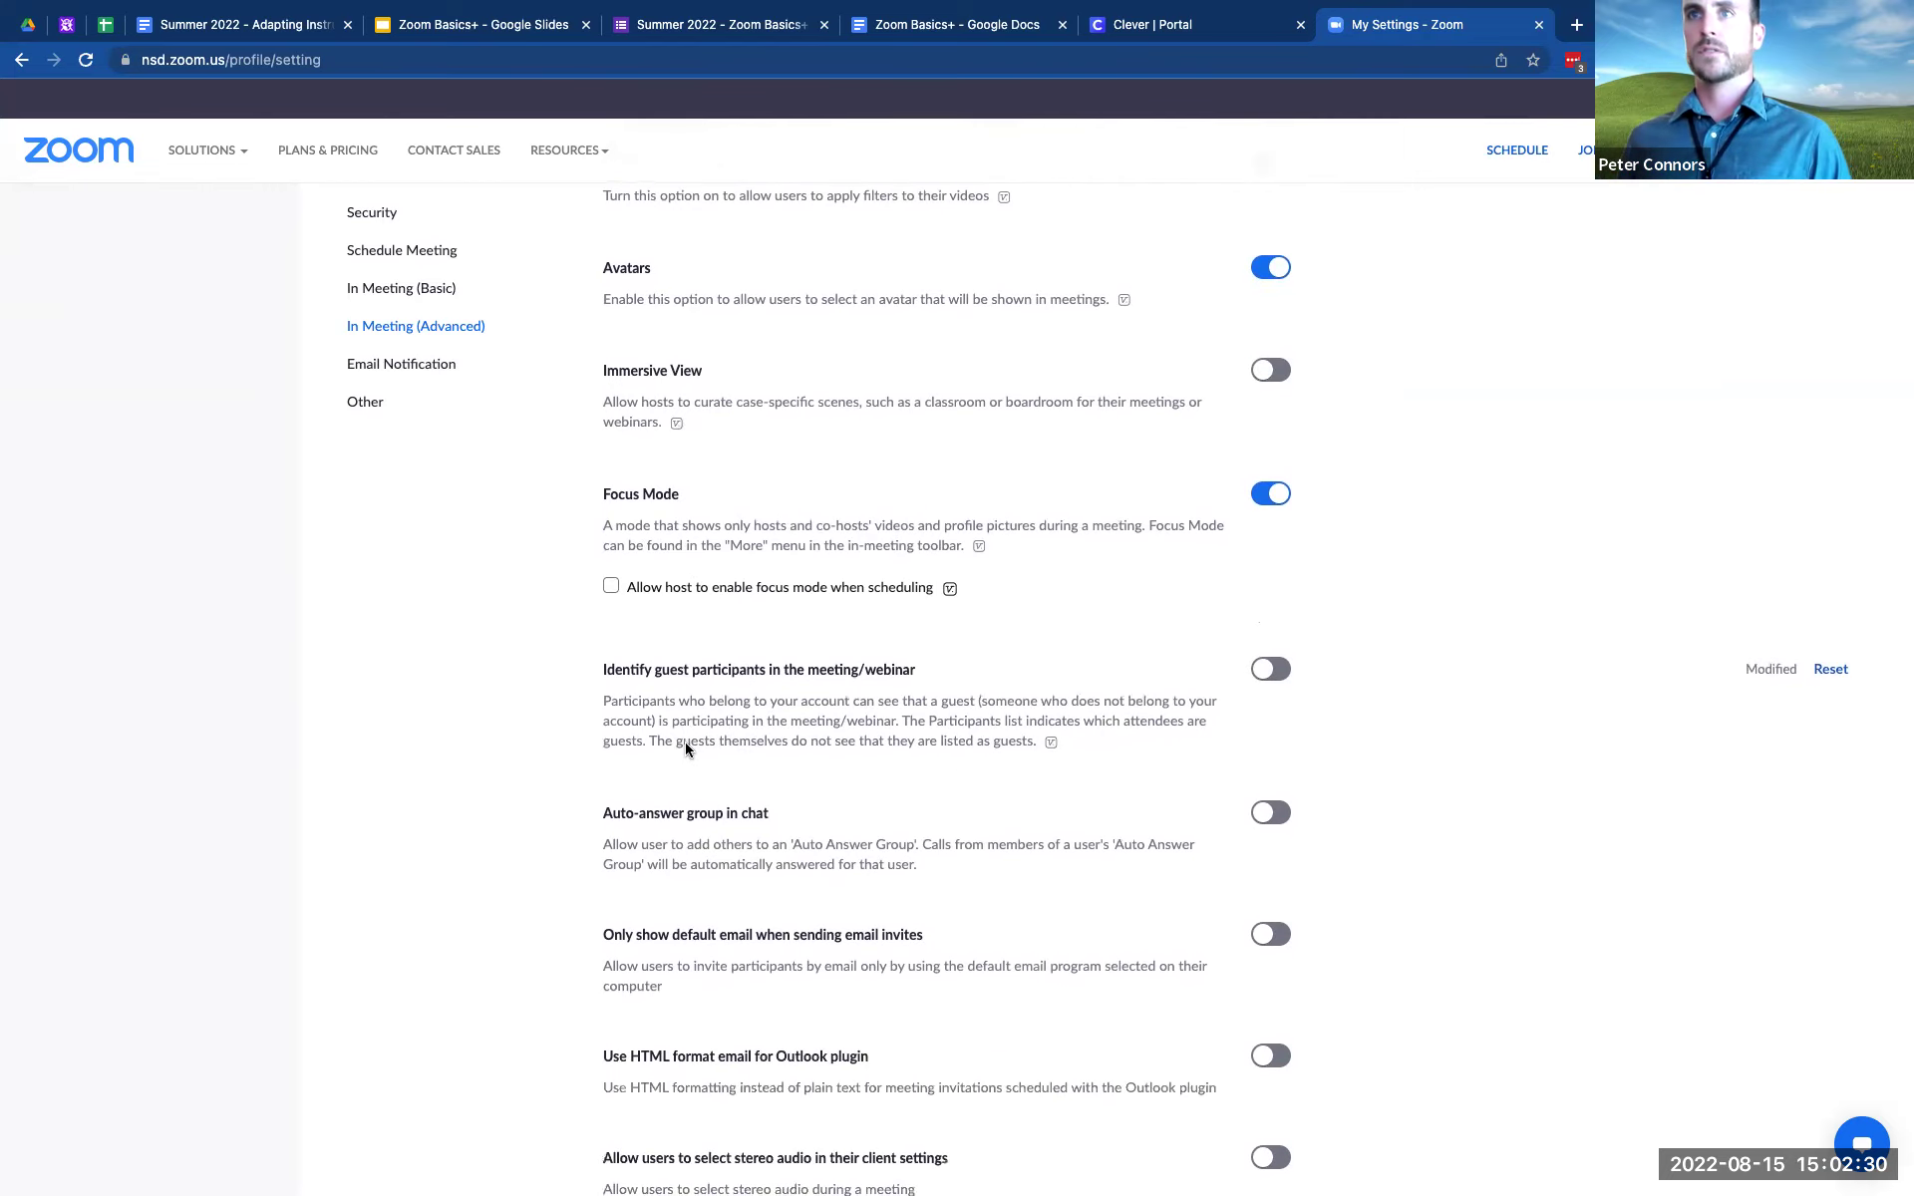
scroll(594, 762, down, 3)
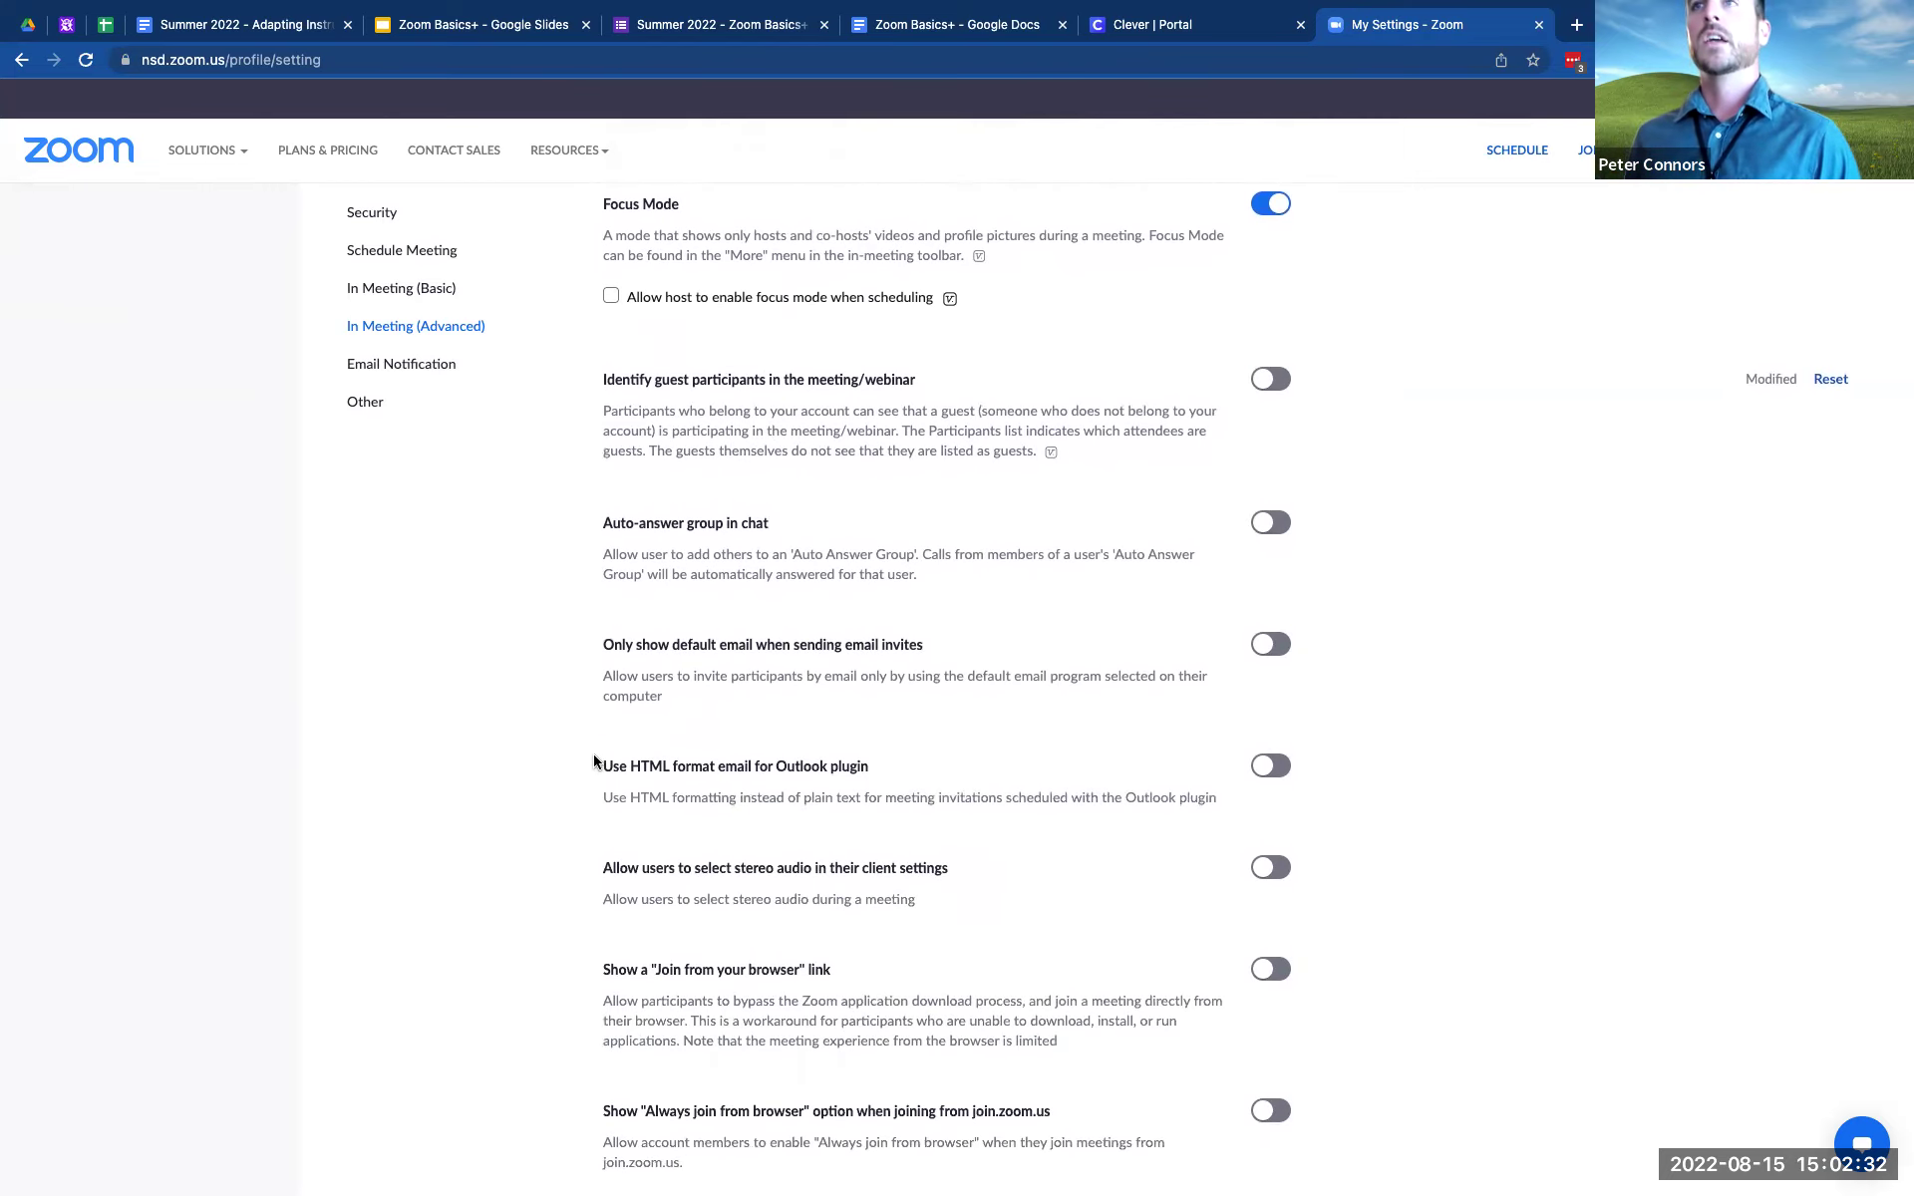
scroll(595, 762, down, 1)
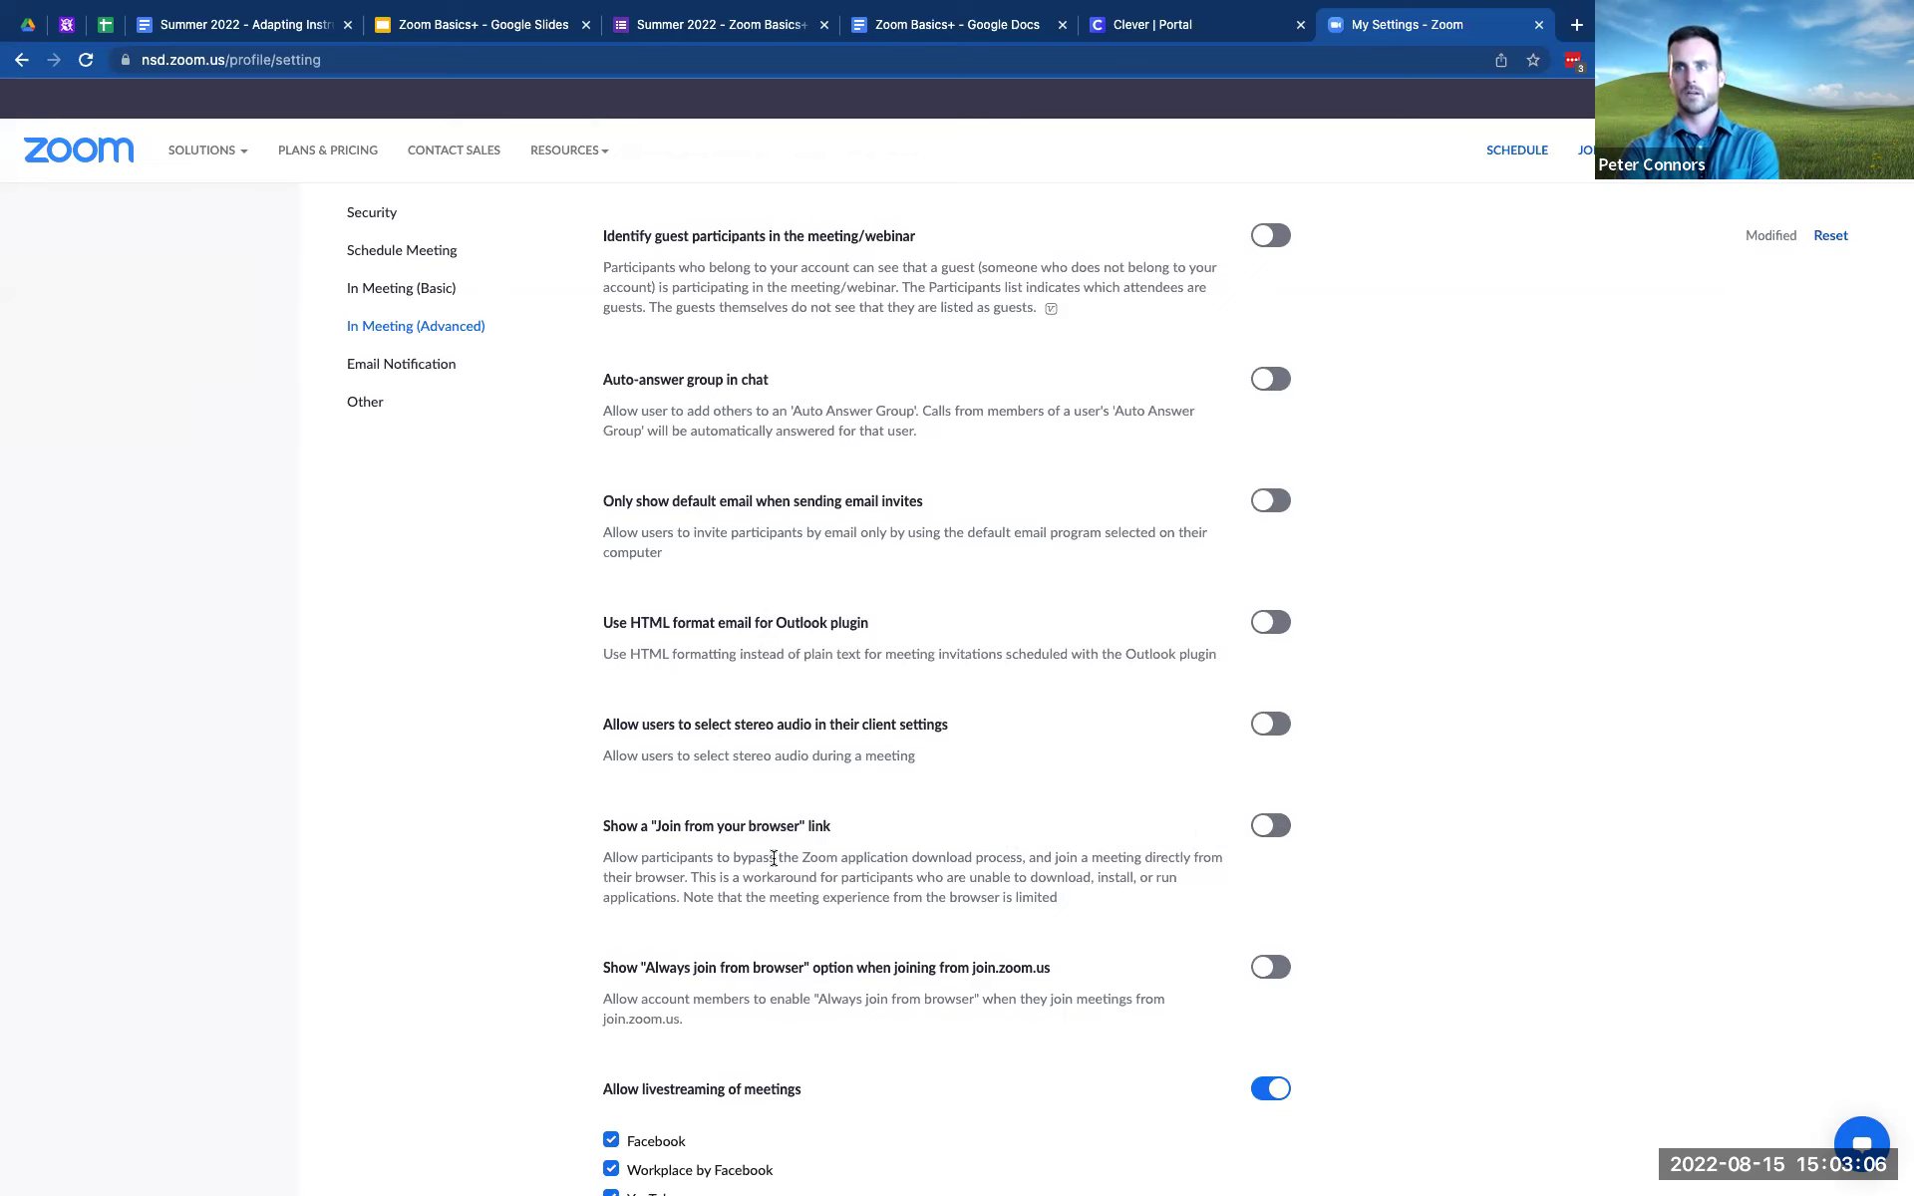
- Review the settings for joining from the browser, livestreaming, custom disclaimer, requesting permission to unmute, stopping incoming video and saving Gallery View
scroll(774, 857, down, 2)
scroll(774, 989, down, 3)
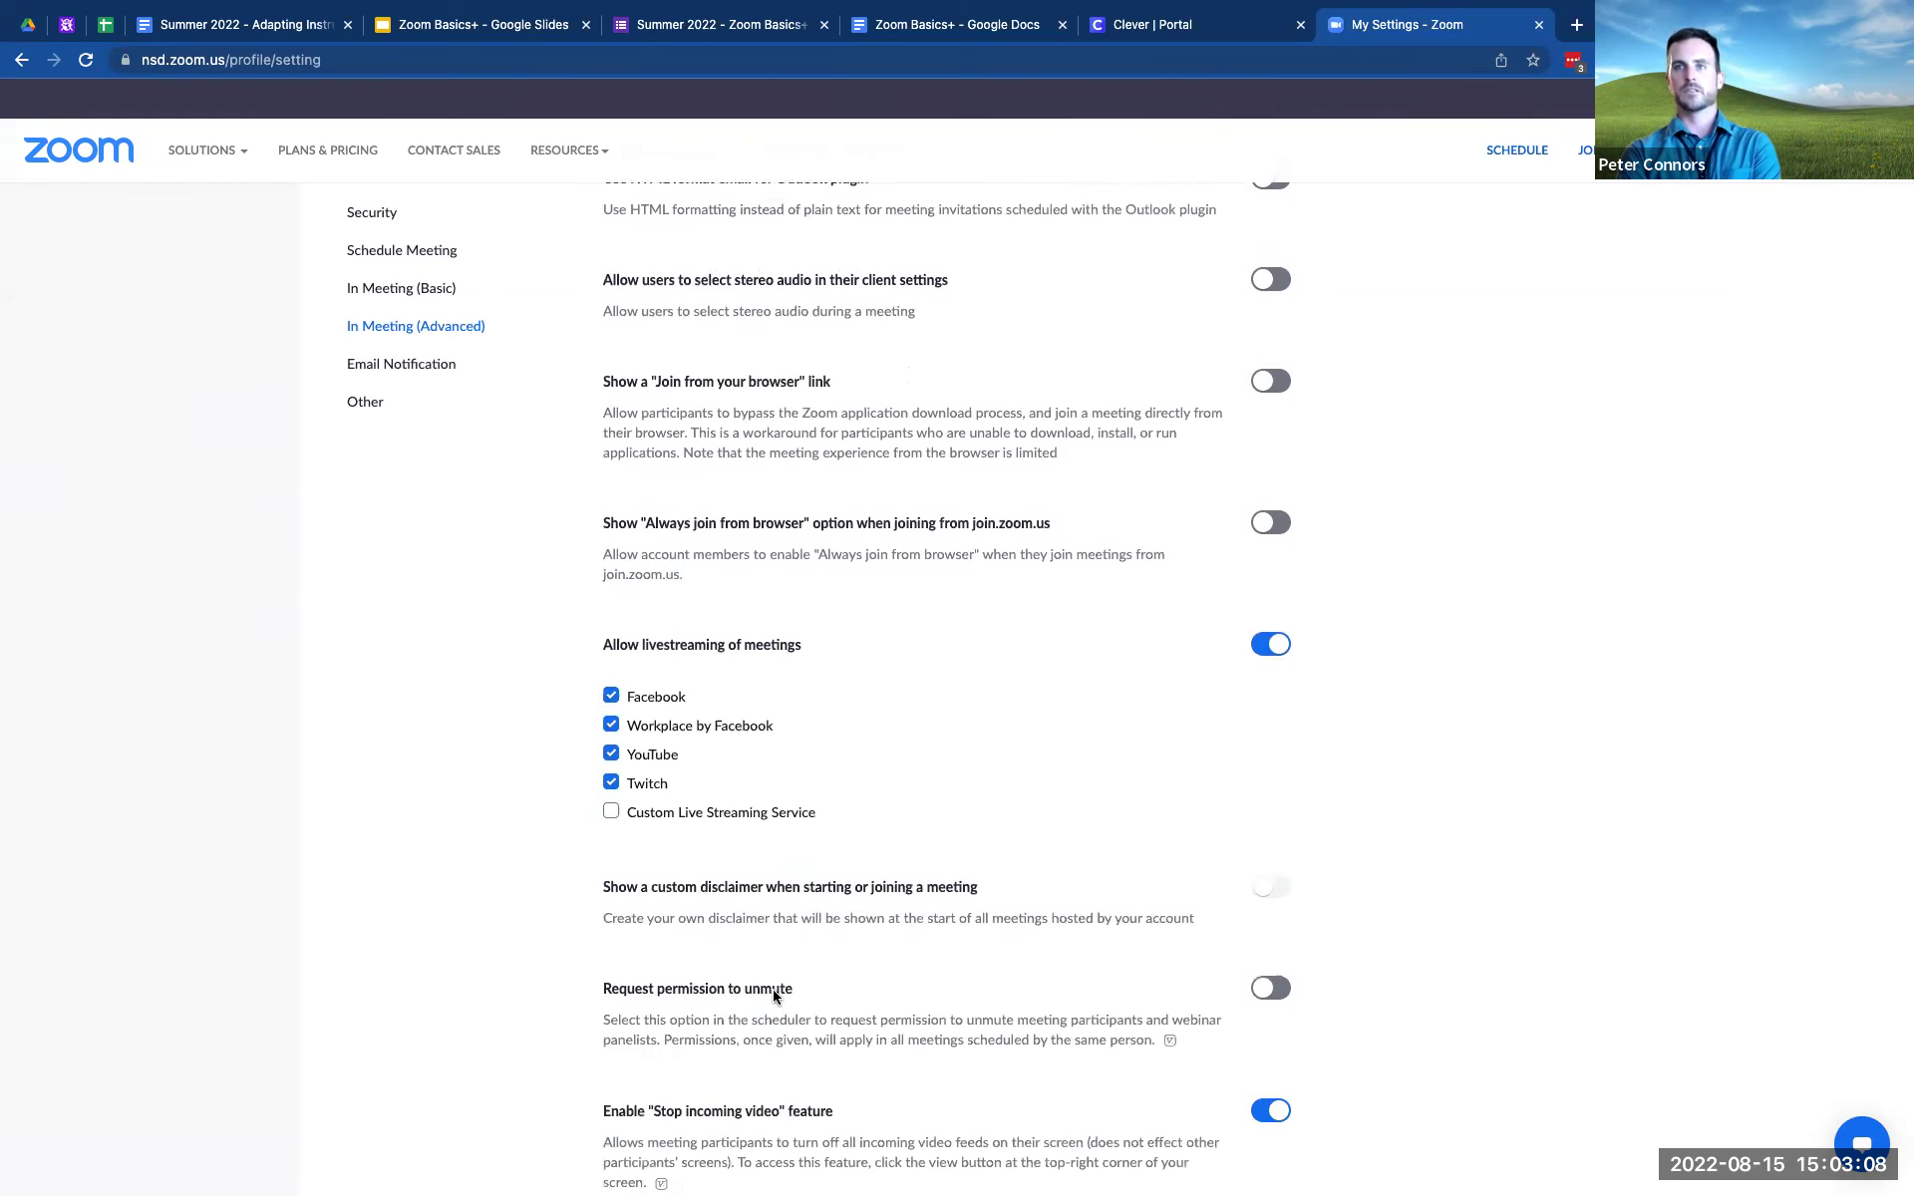
scroll(773, 989, down, 1)
scroll(774, 989, down, 1)
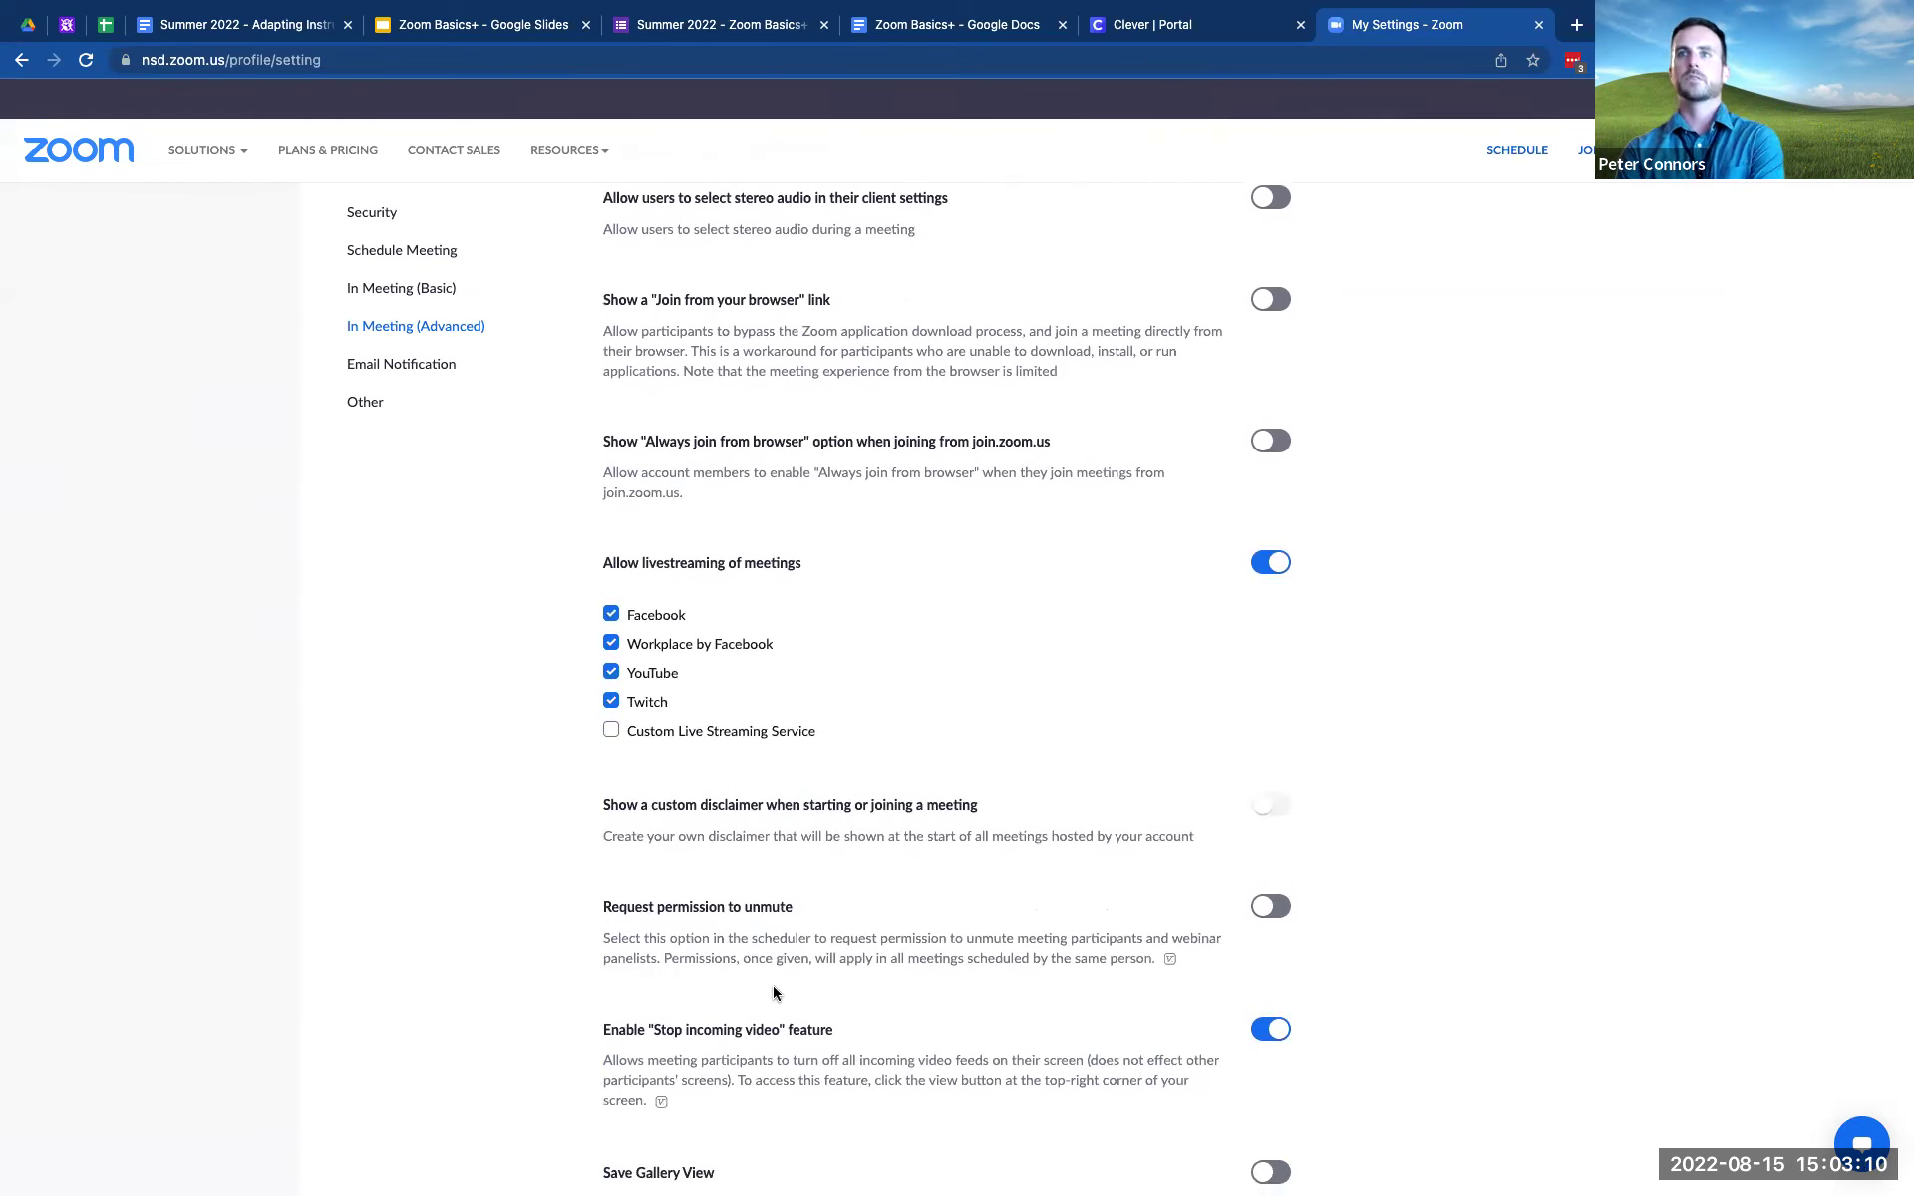
scroll(461, 757, down, 2)
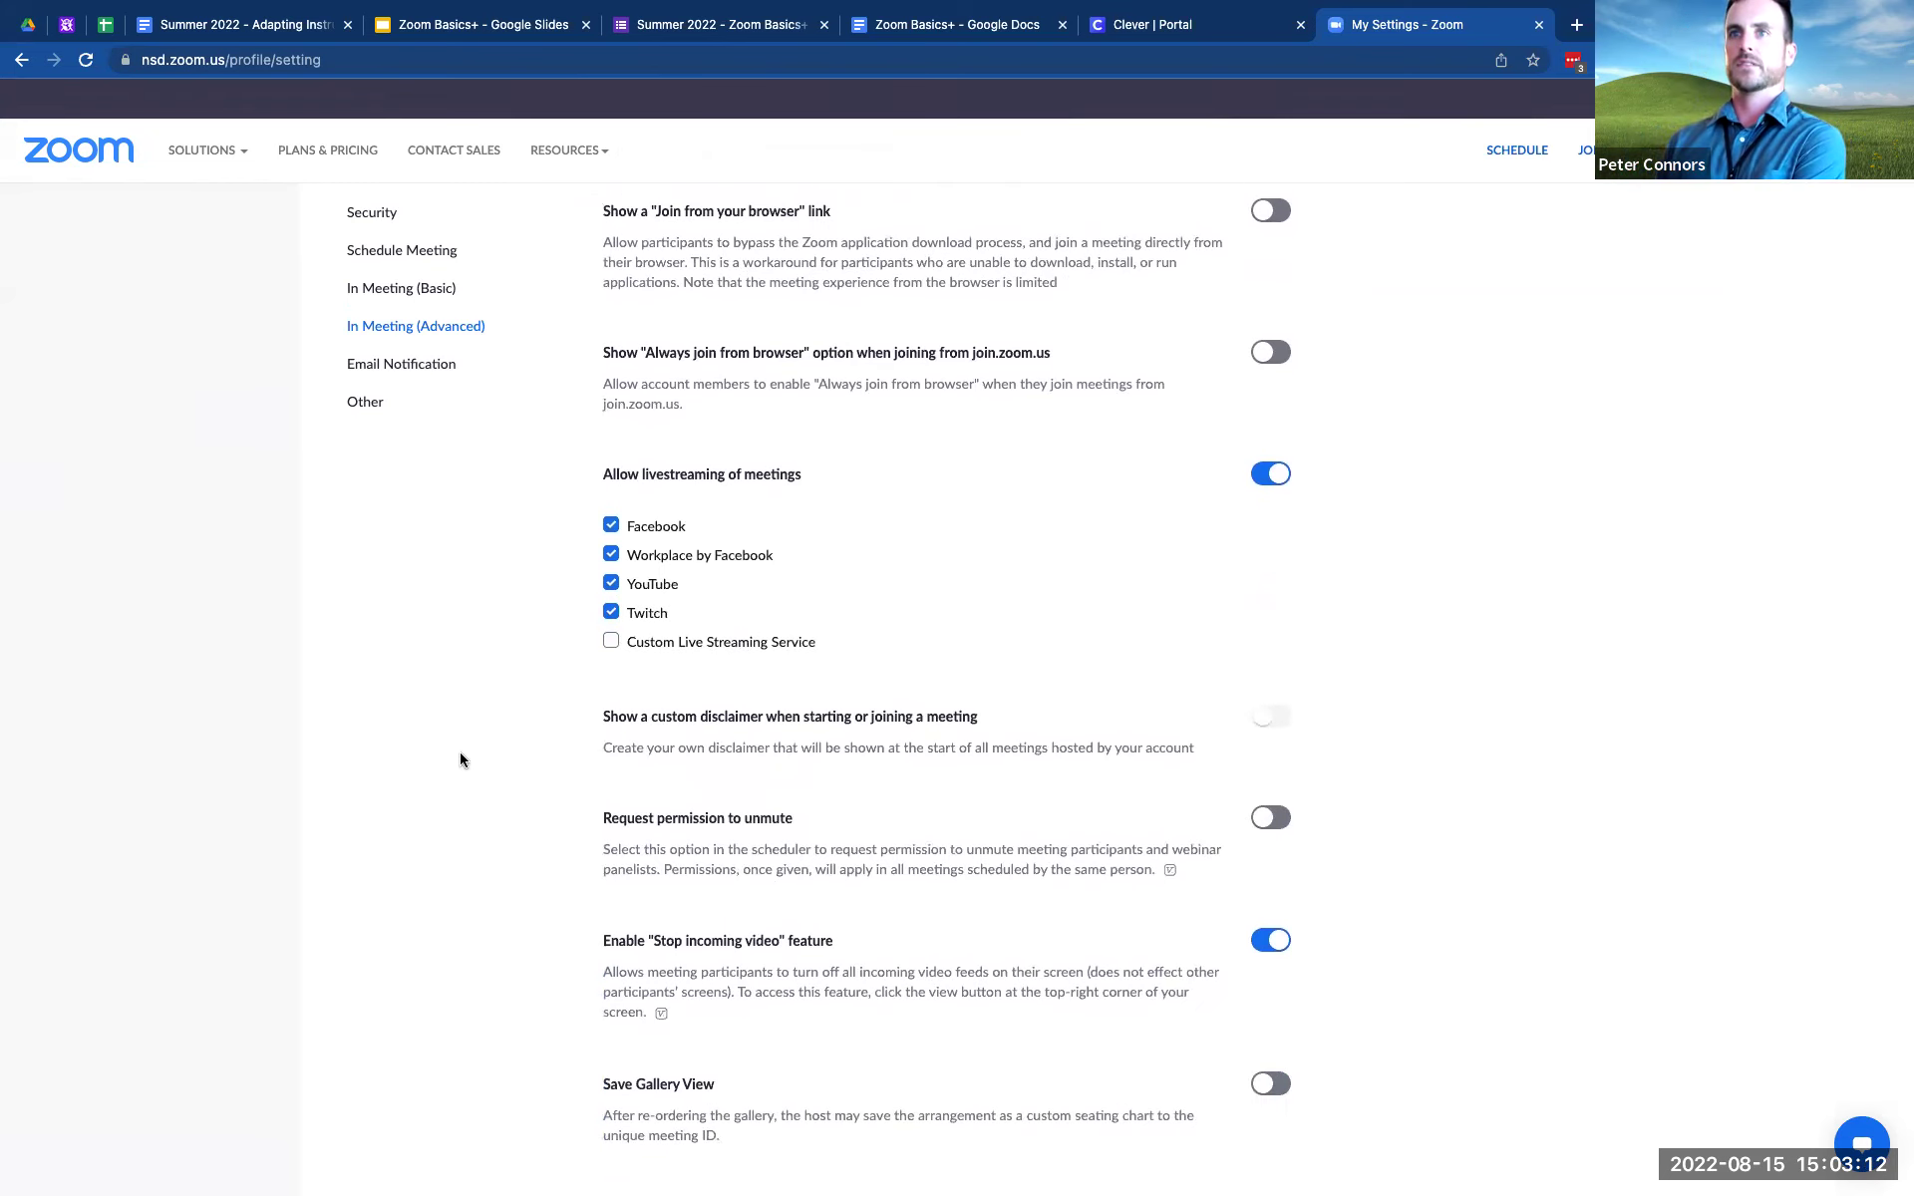
scroll(460, 755, down, 2)
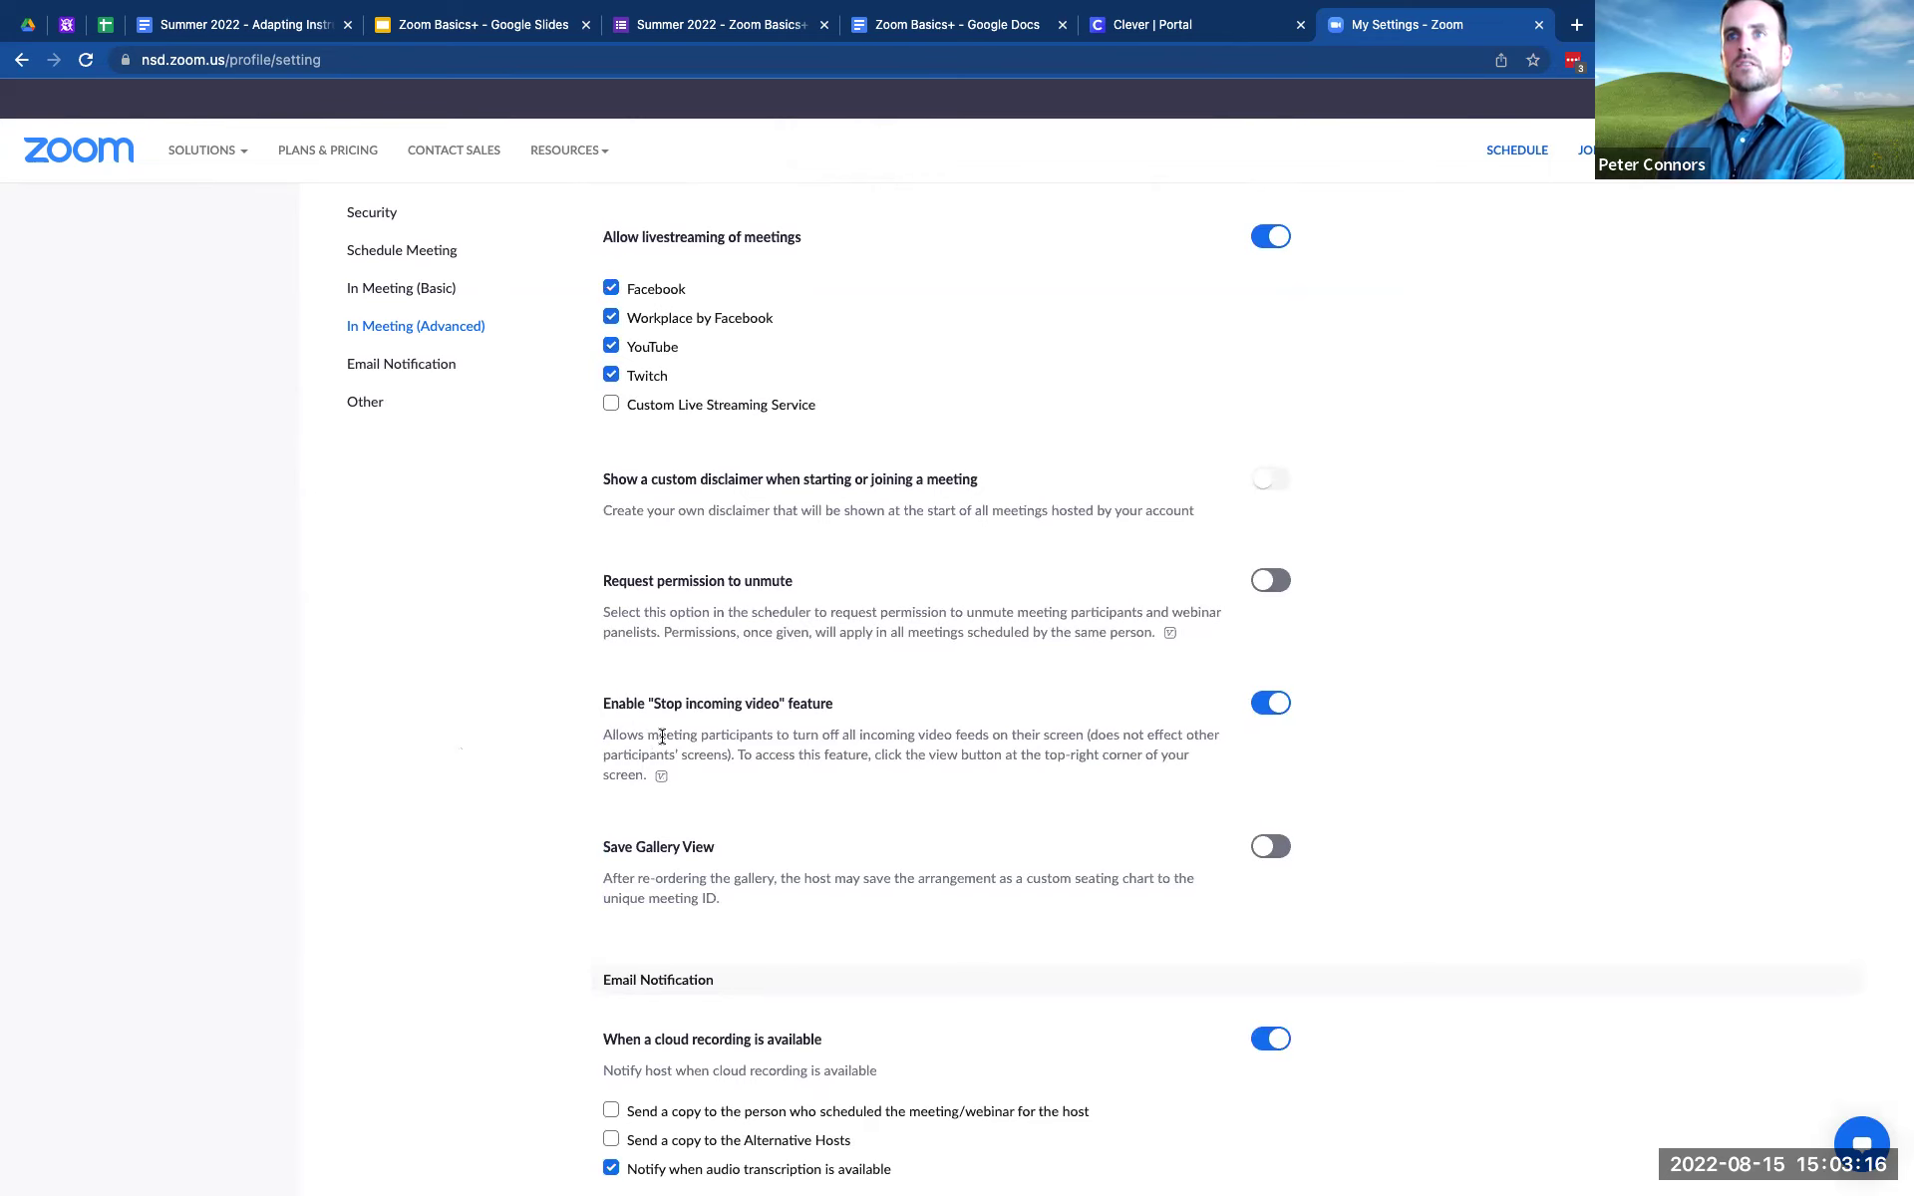
scroll(739, 736, down, 1)
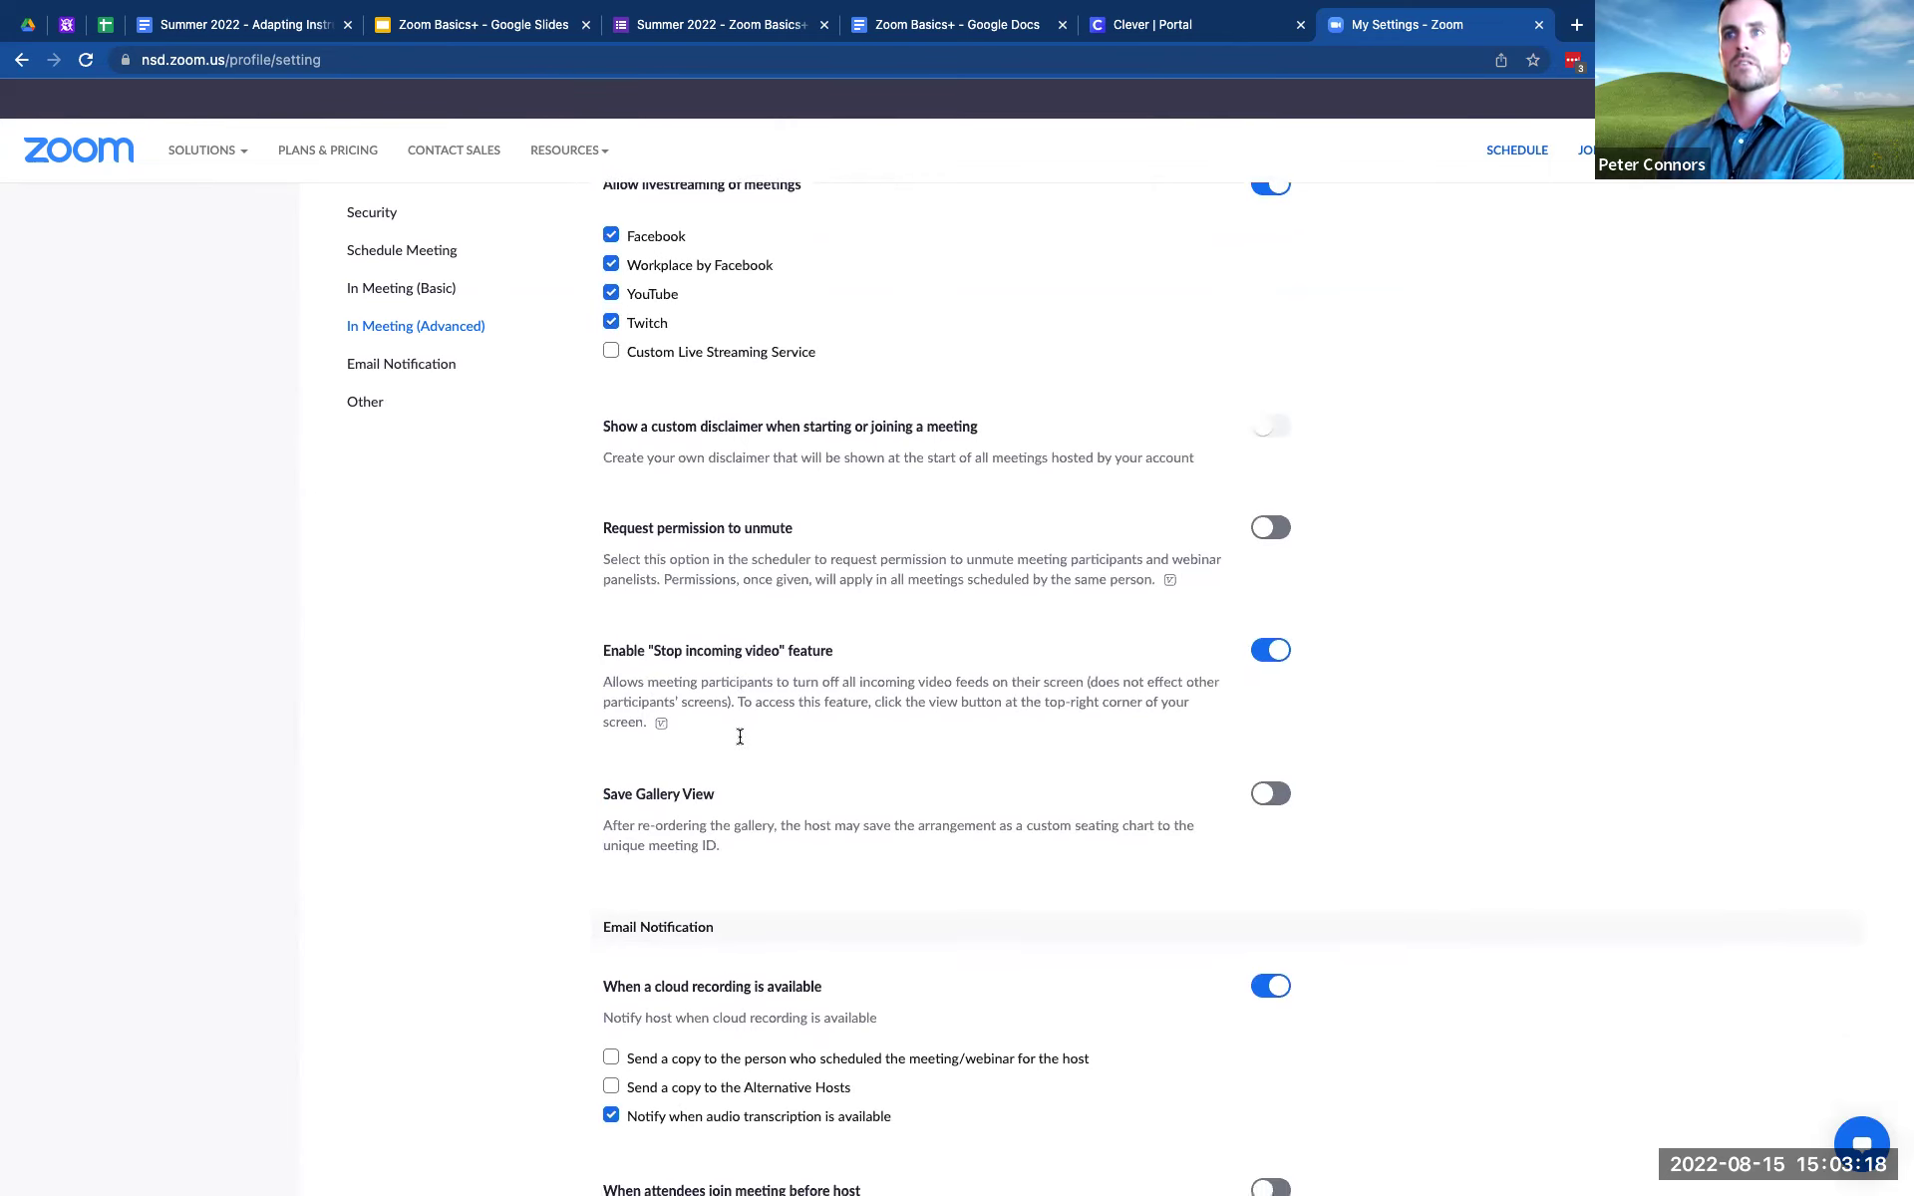
- Review the Email Notification settings and the Other section with its invitation email, scheduling privilege and integration authentication options
scroll(740, 743, down, 9)
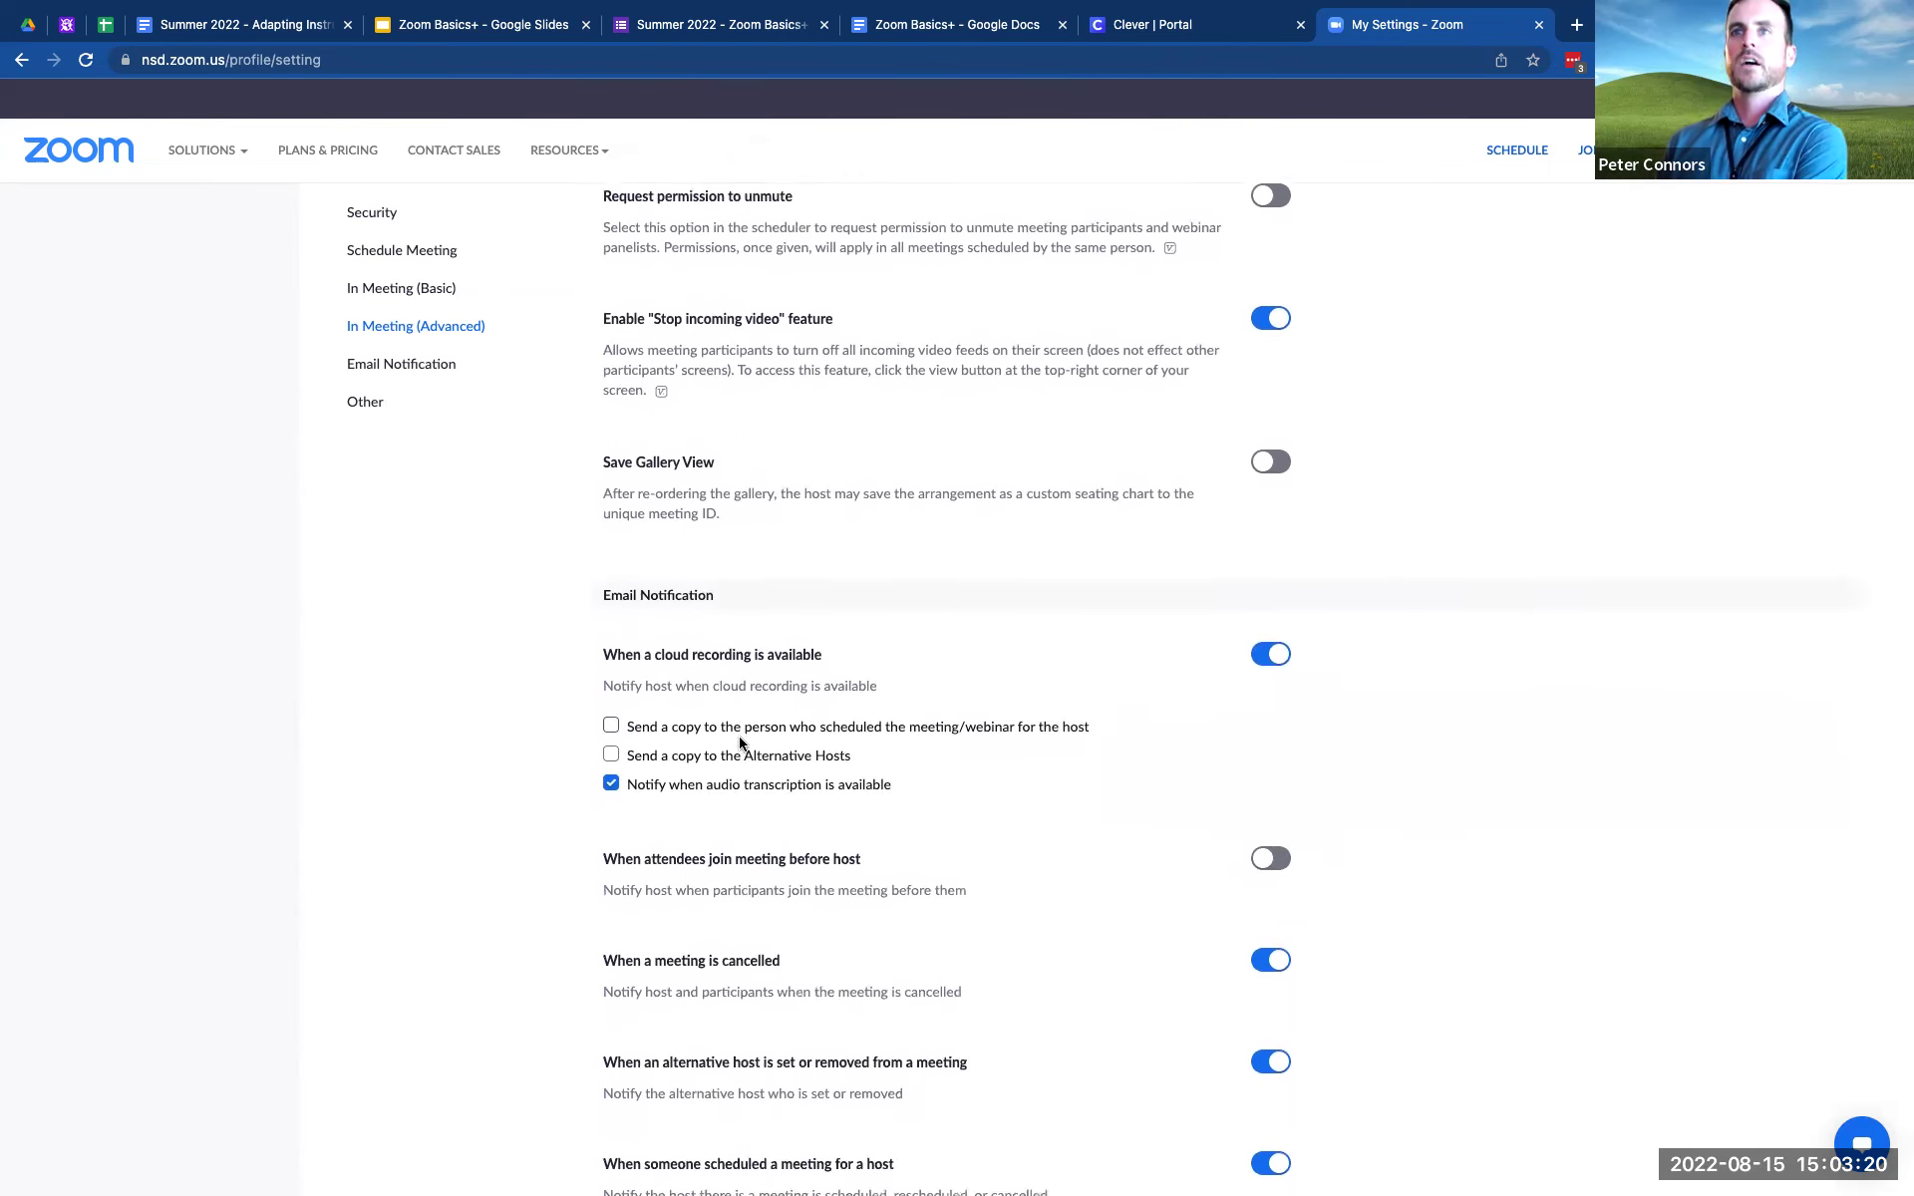
scroll(740, 743, down, 6)
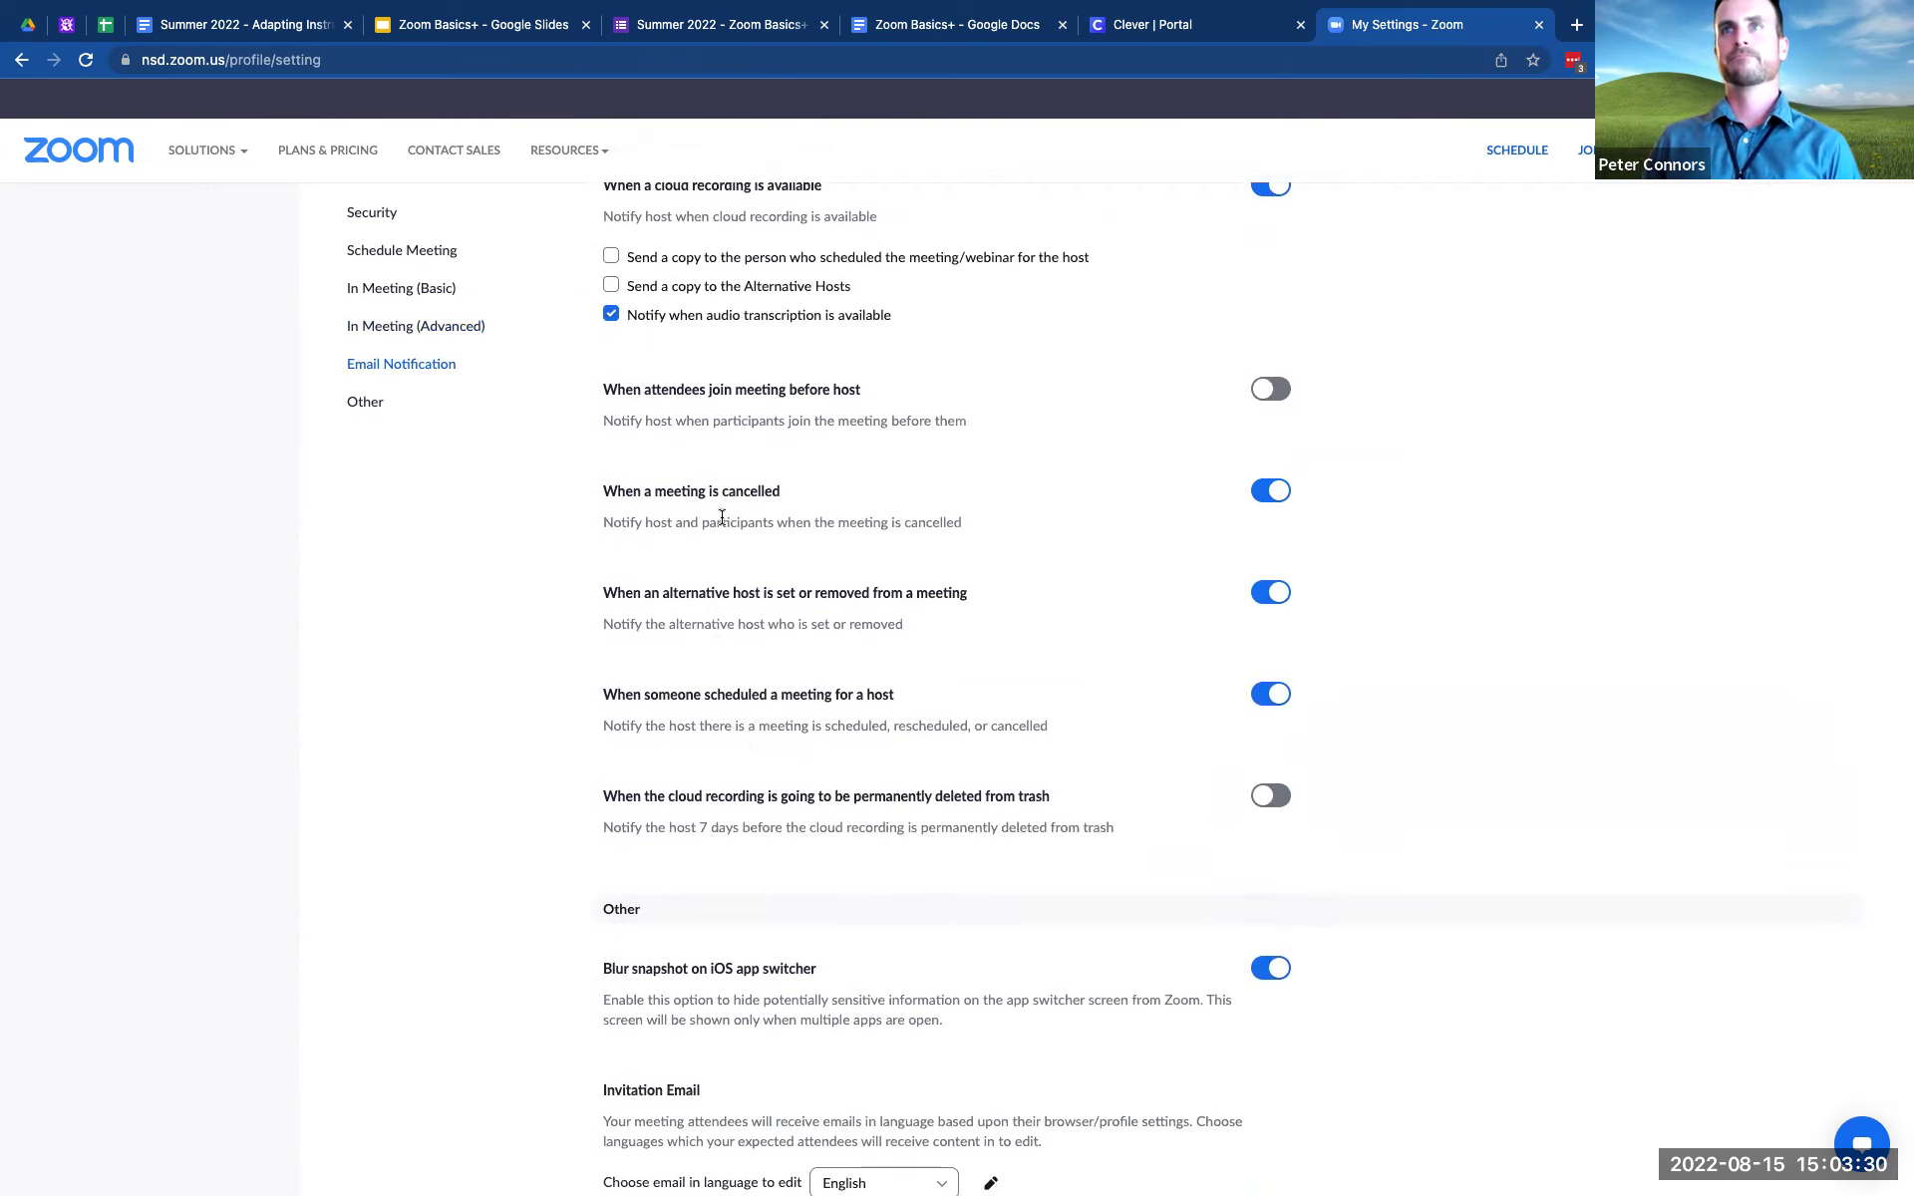
scroll(722, 517, down, 1)
scroll(1107, 559, up, 3)
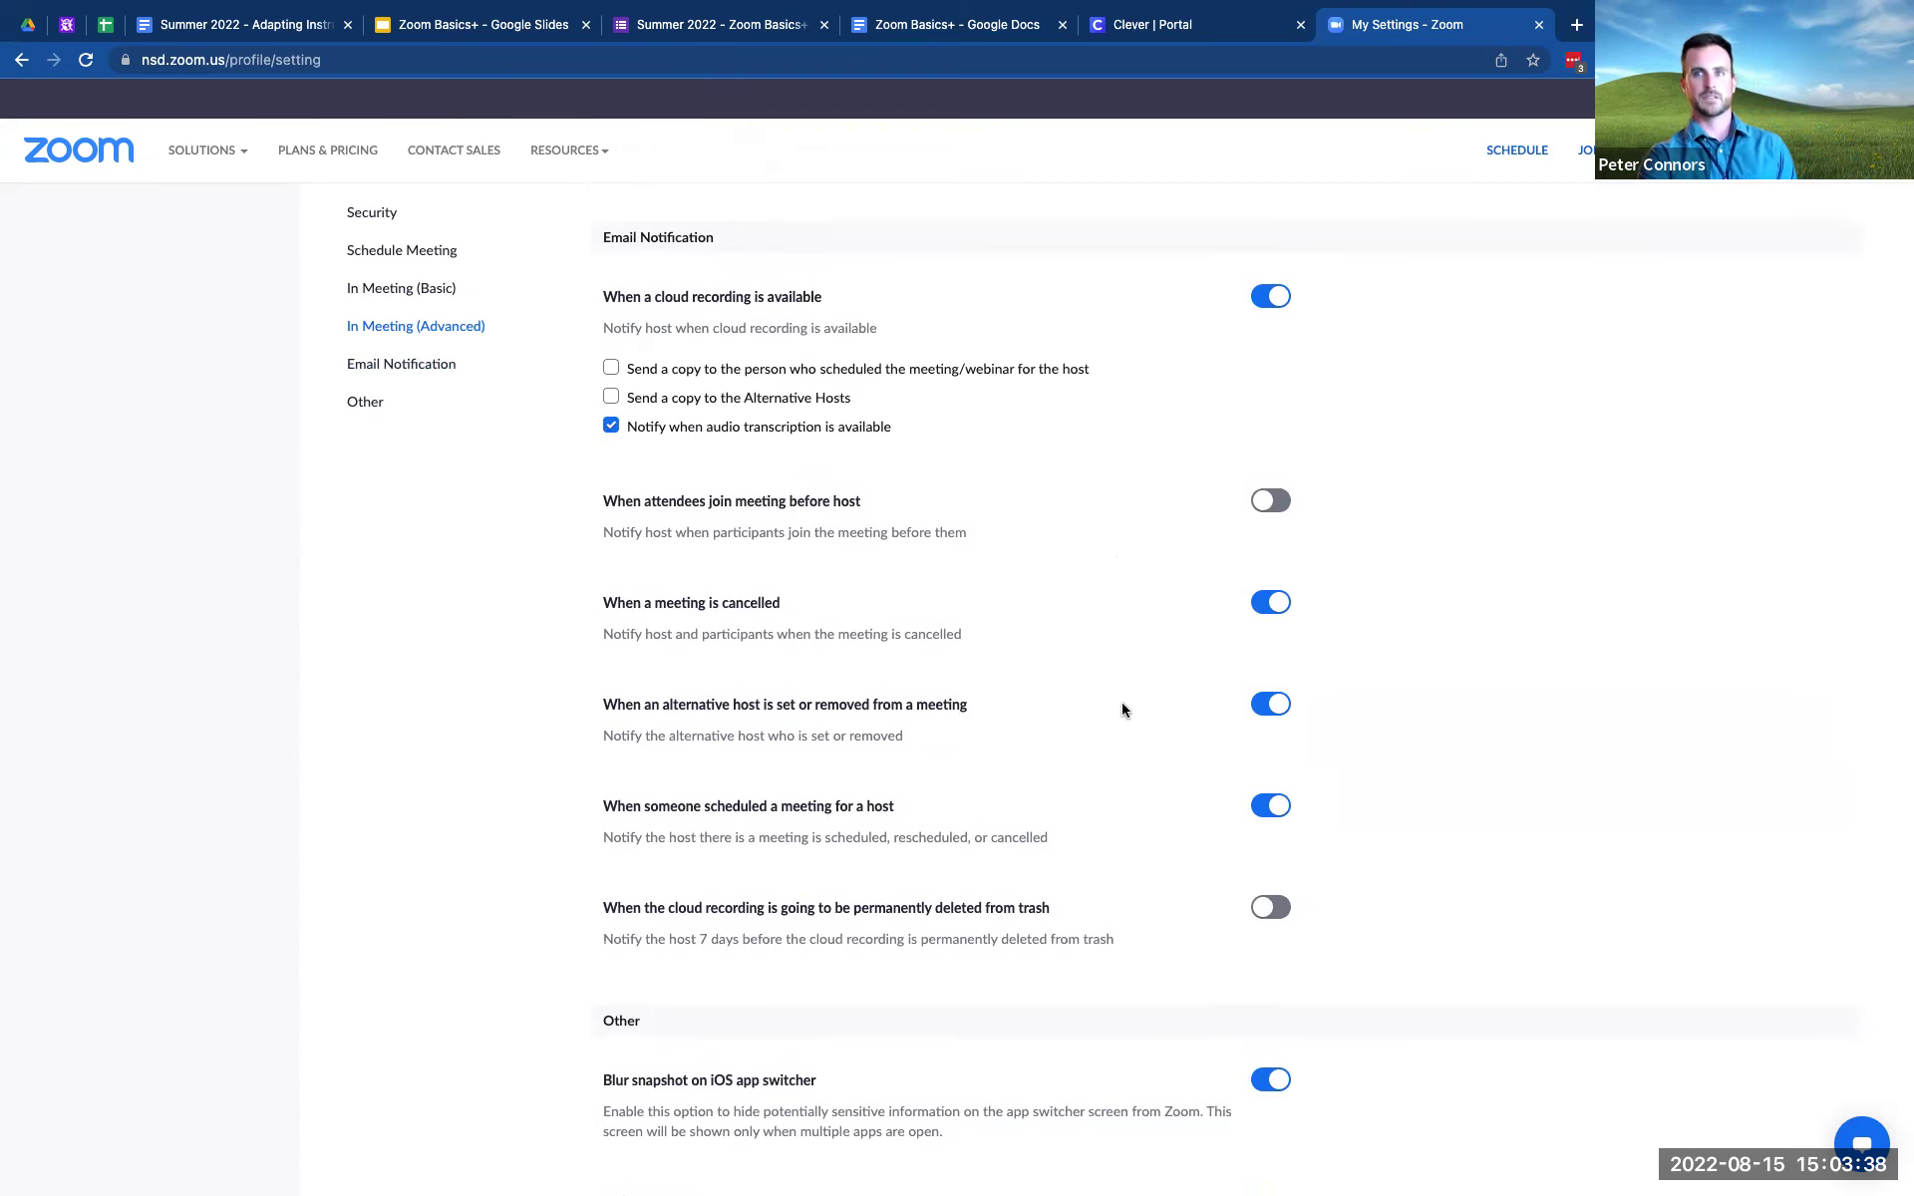
scroll(1123, 706, down, 12)
scroll(1122, 710, down, 6)
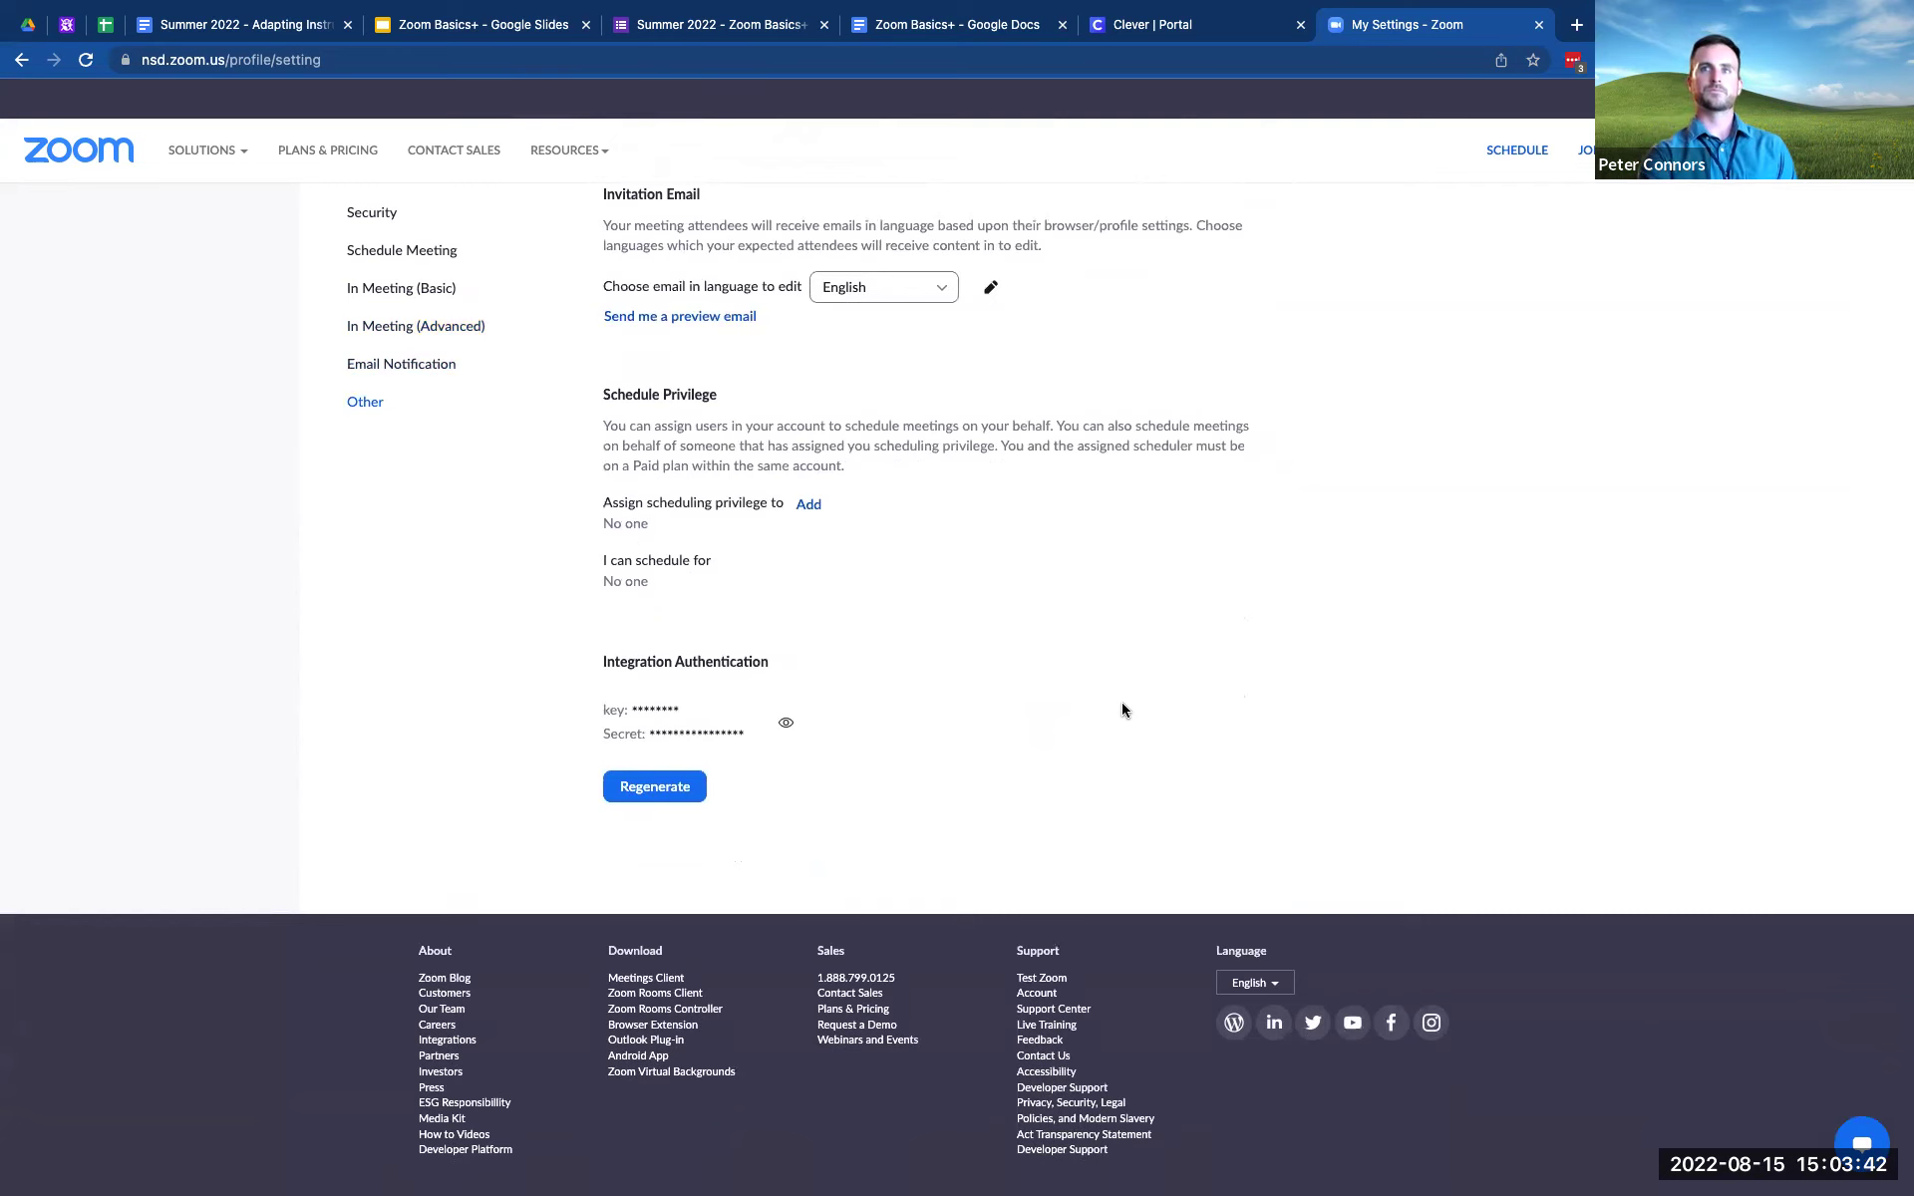
- Go back to the renaming settings, check the version note for renaming participants in the waiting room, and return to the Security settings
scroll(1121, 710, up, 3)
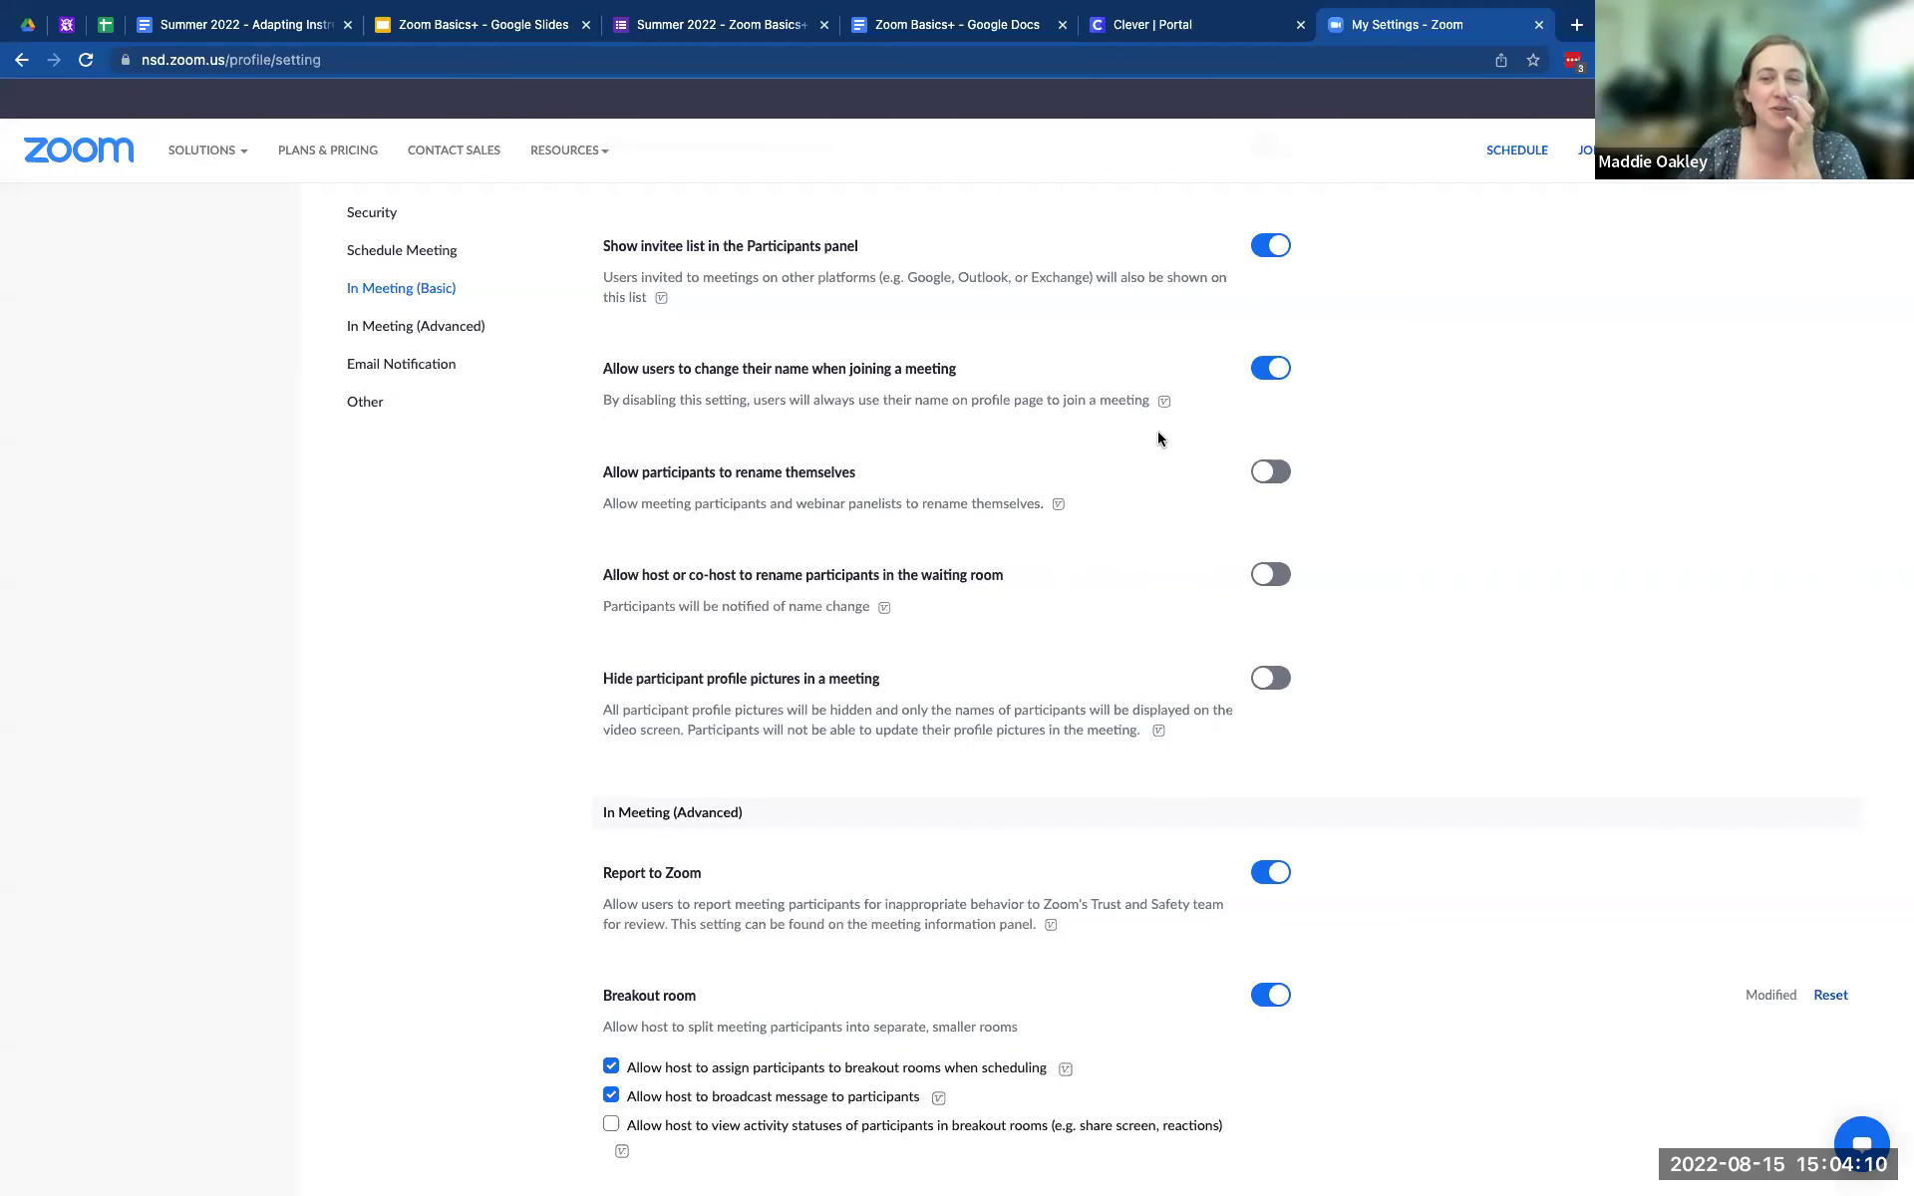
mouse_move(886, 616)
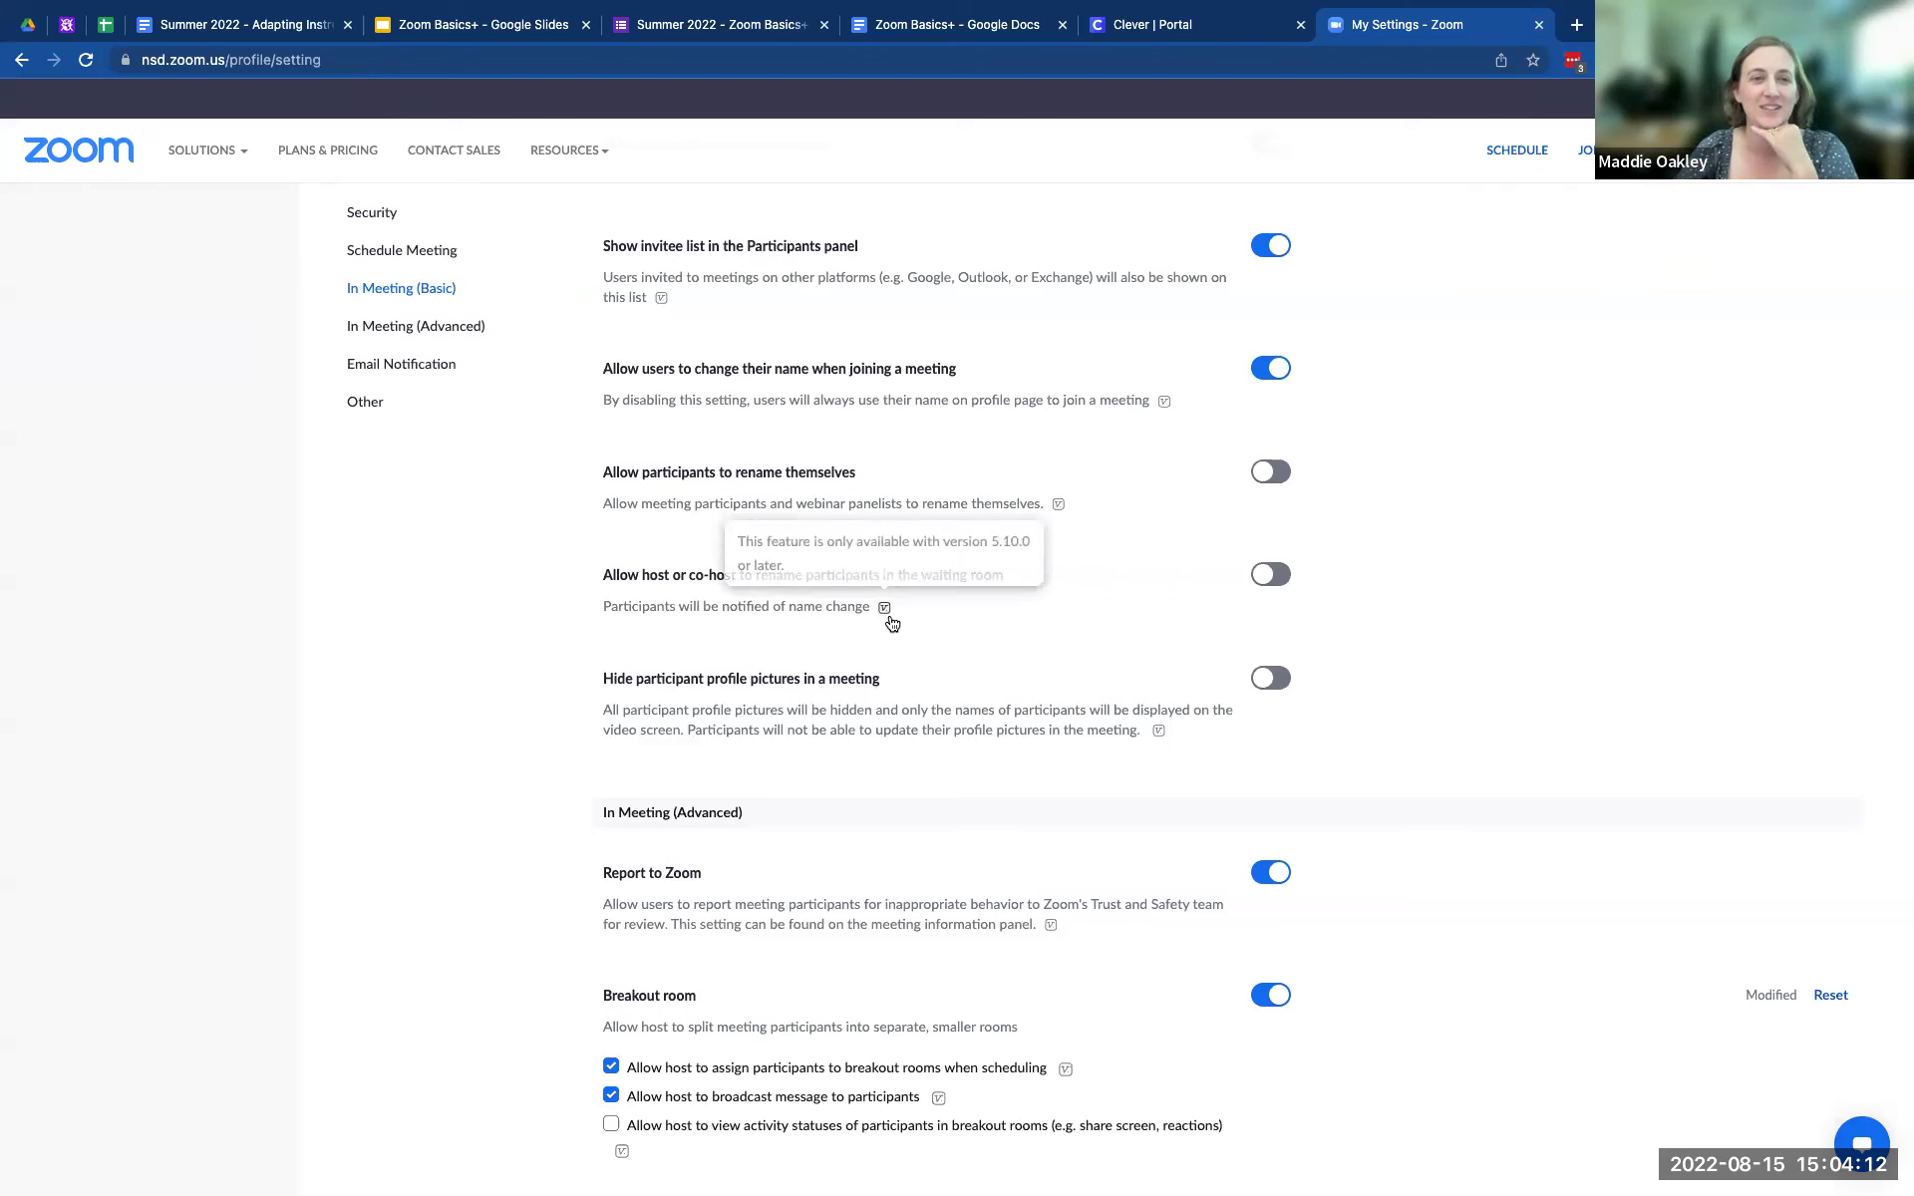
scroll(889, 615, up, 20)
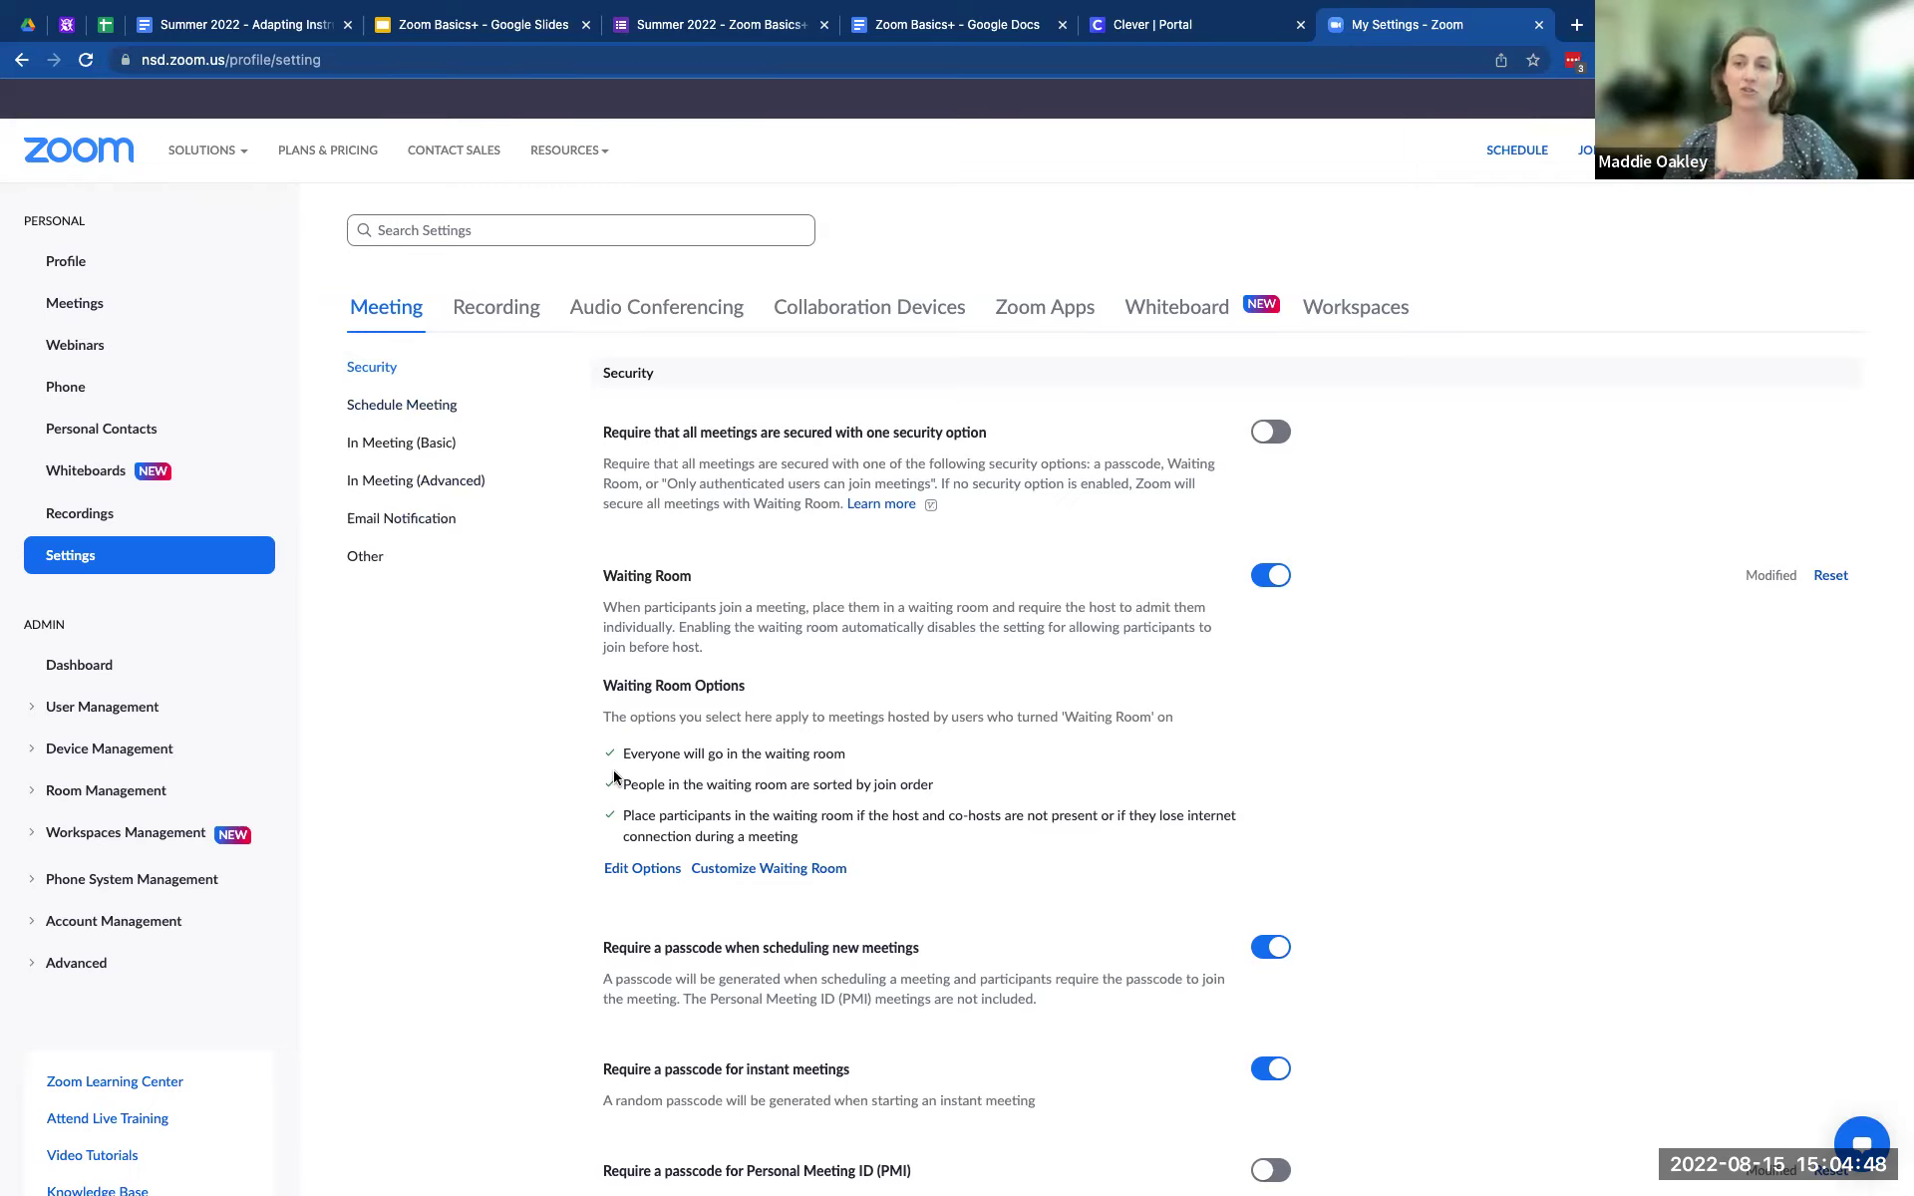
scroll(614, 777, down, 15)
scroll(614, 776, up, 15)
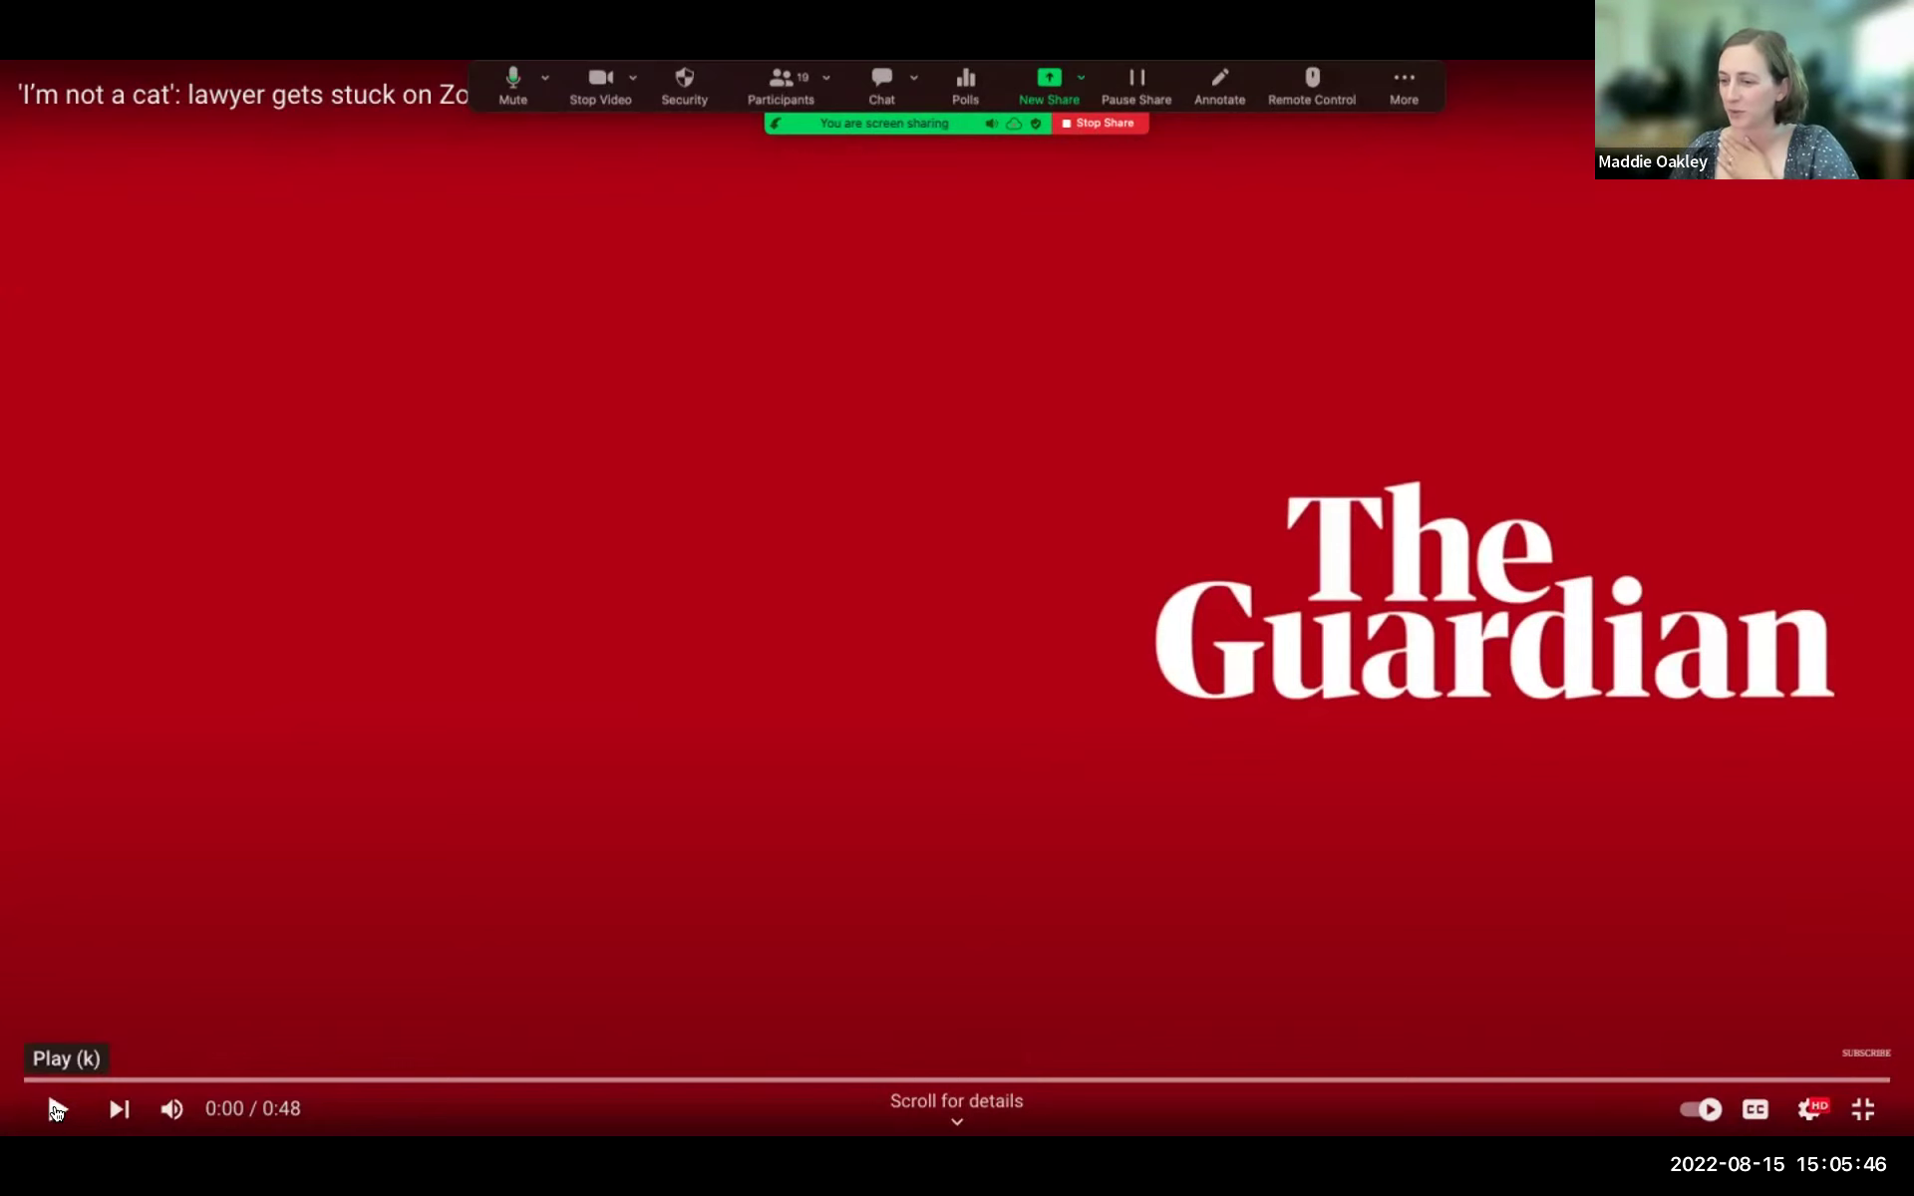
- Play the Guardian video 'I'm not a cat' in full screen, pause it, and stop sharing the screen
click(57, 1109)
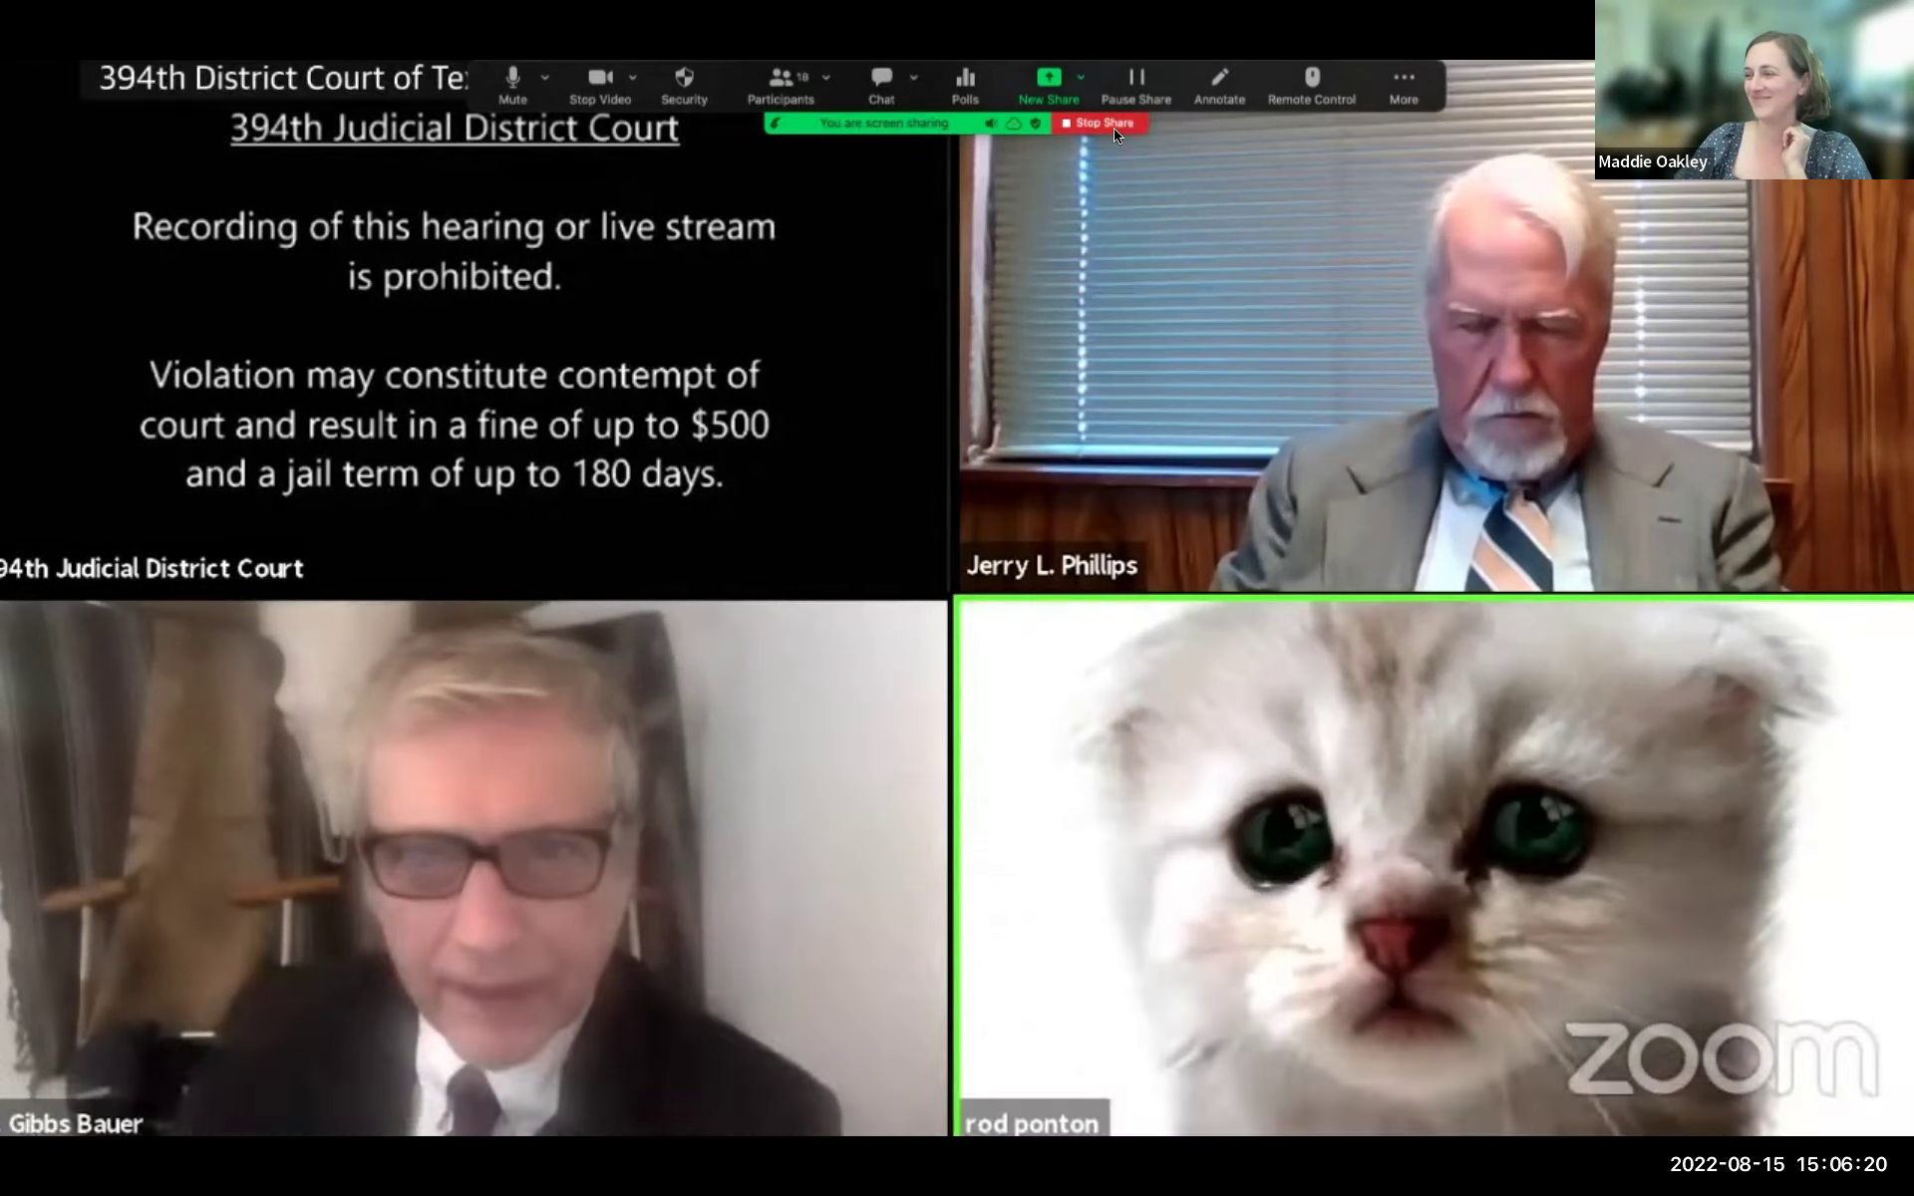
mouse_move(351, 1010)
click(58, 1107)
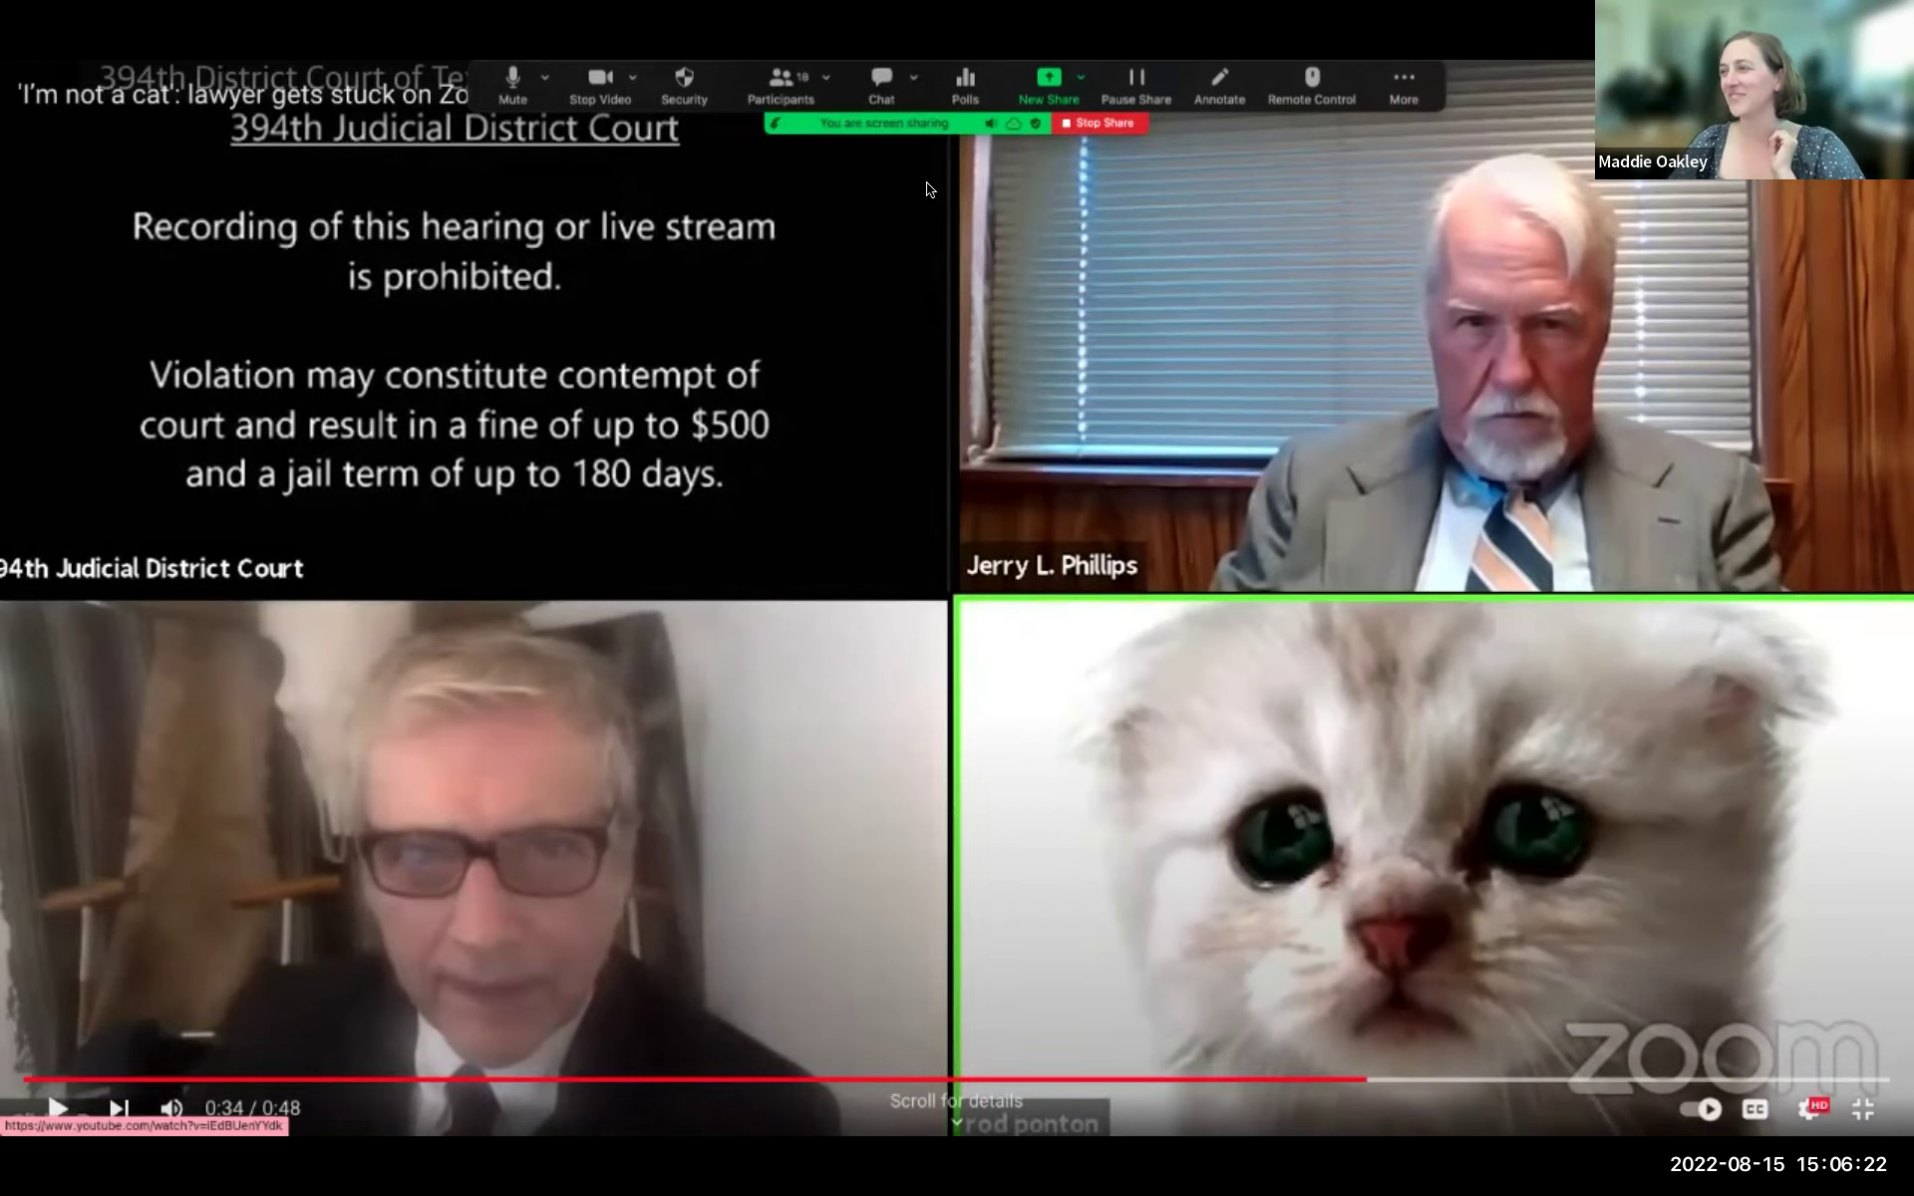
click(1128, 123)
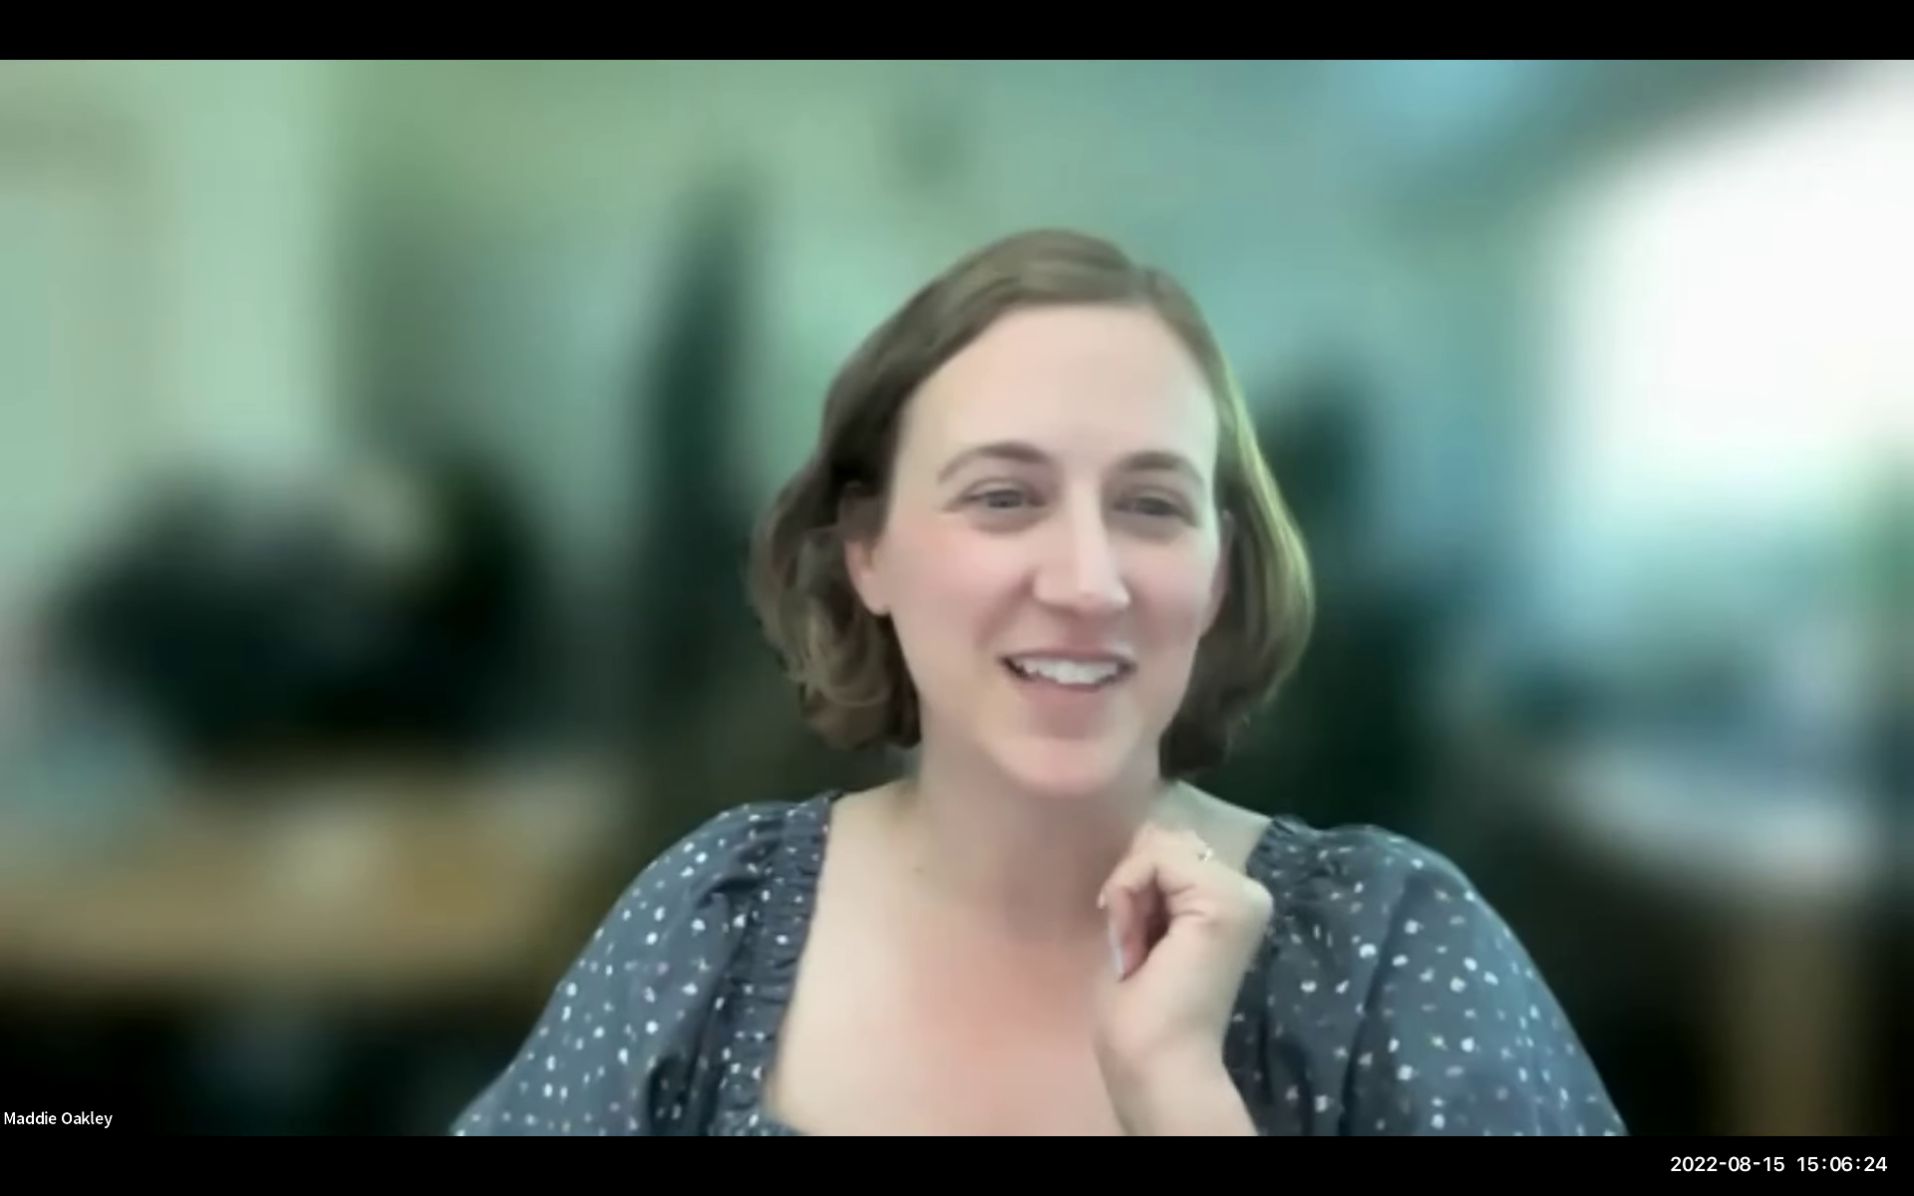
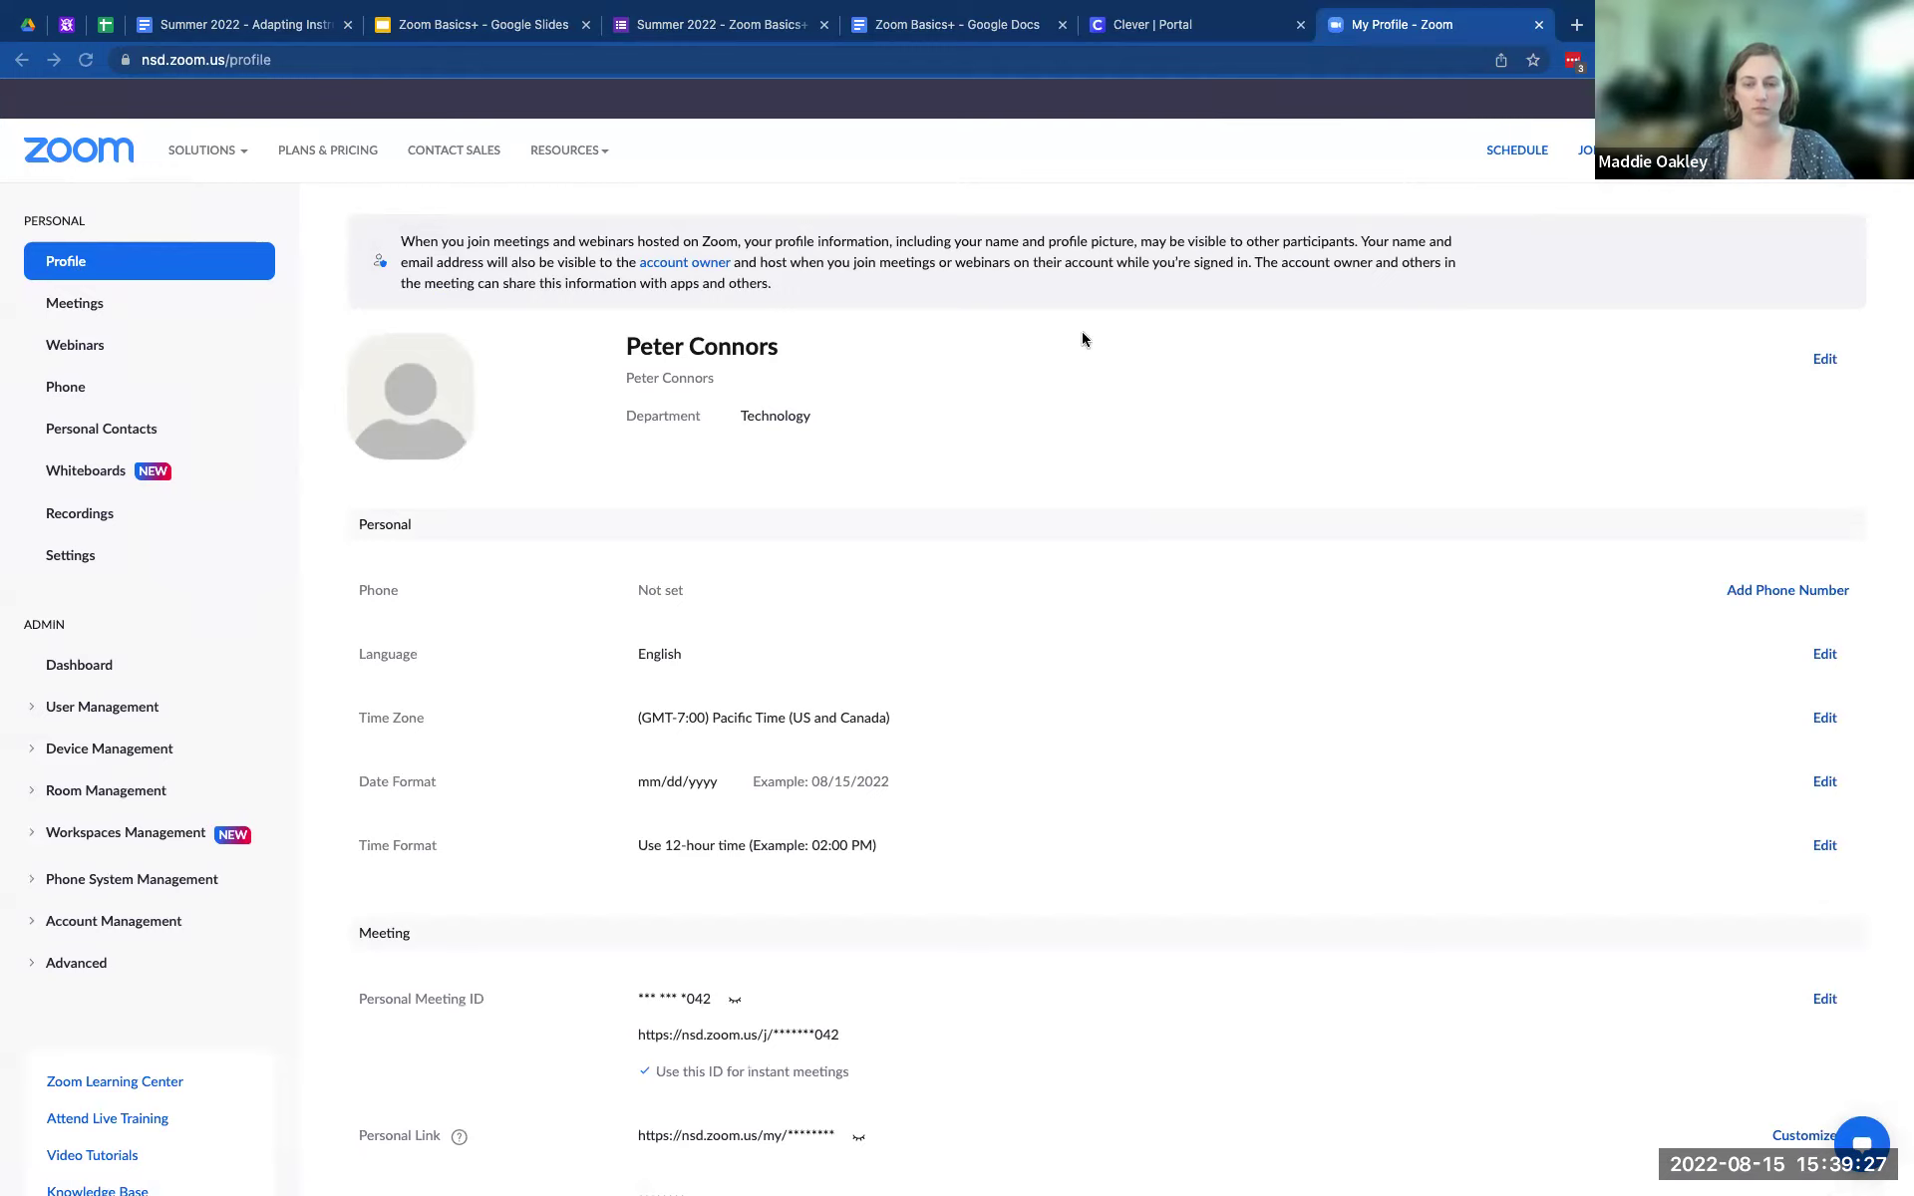
- Start scheduling a new meeting, make it recurring, try the No Fixed Time recurrence, and set the recurrence to Daily
click(1505, 151)
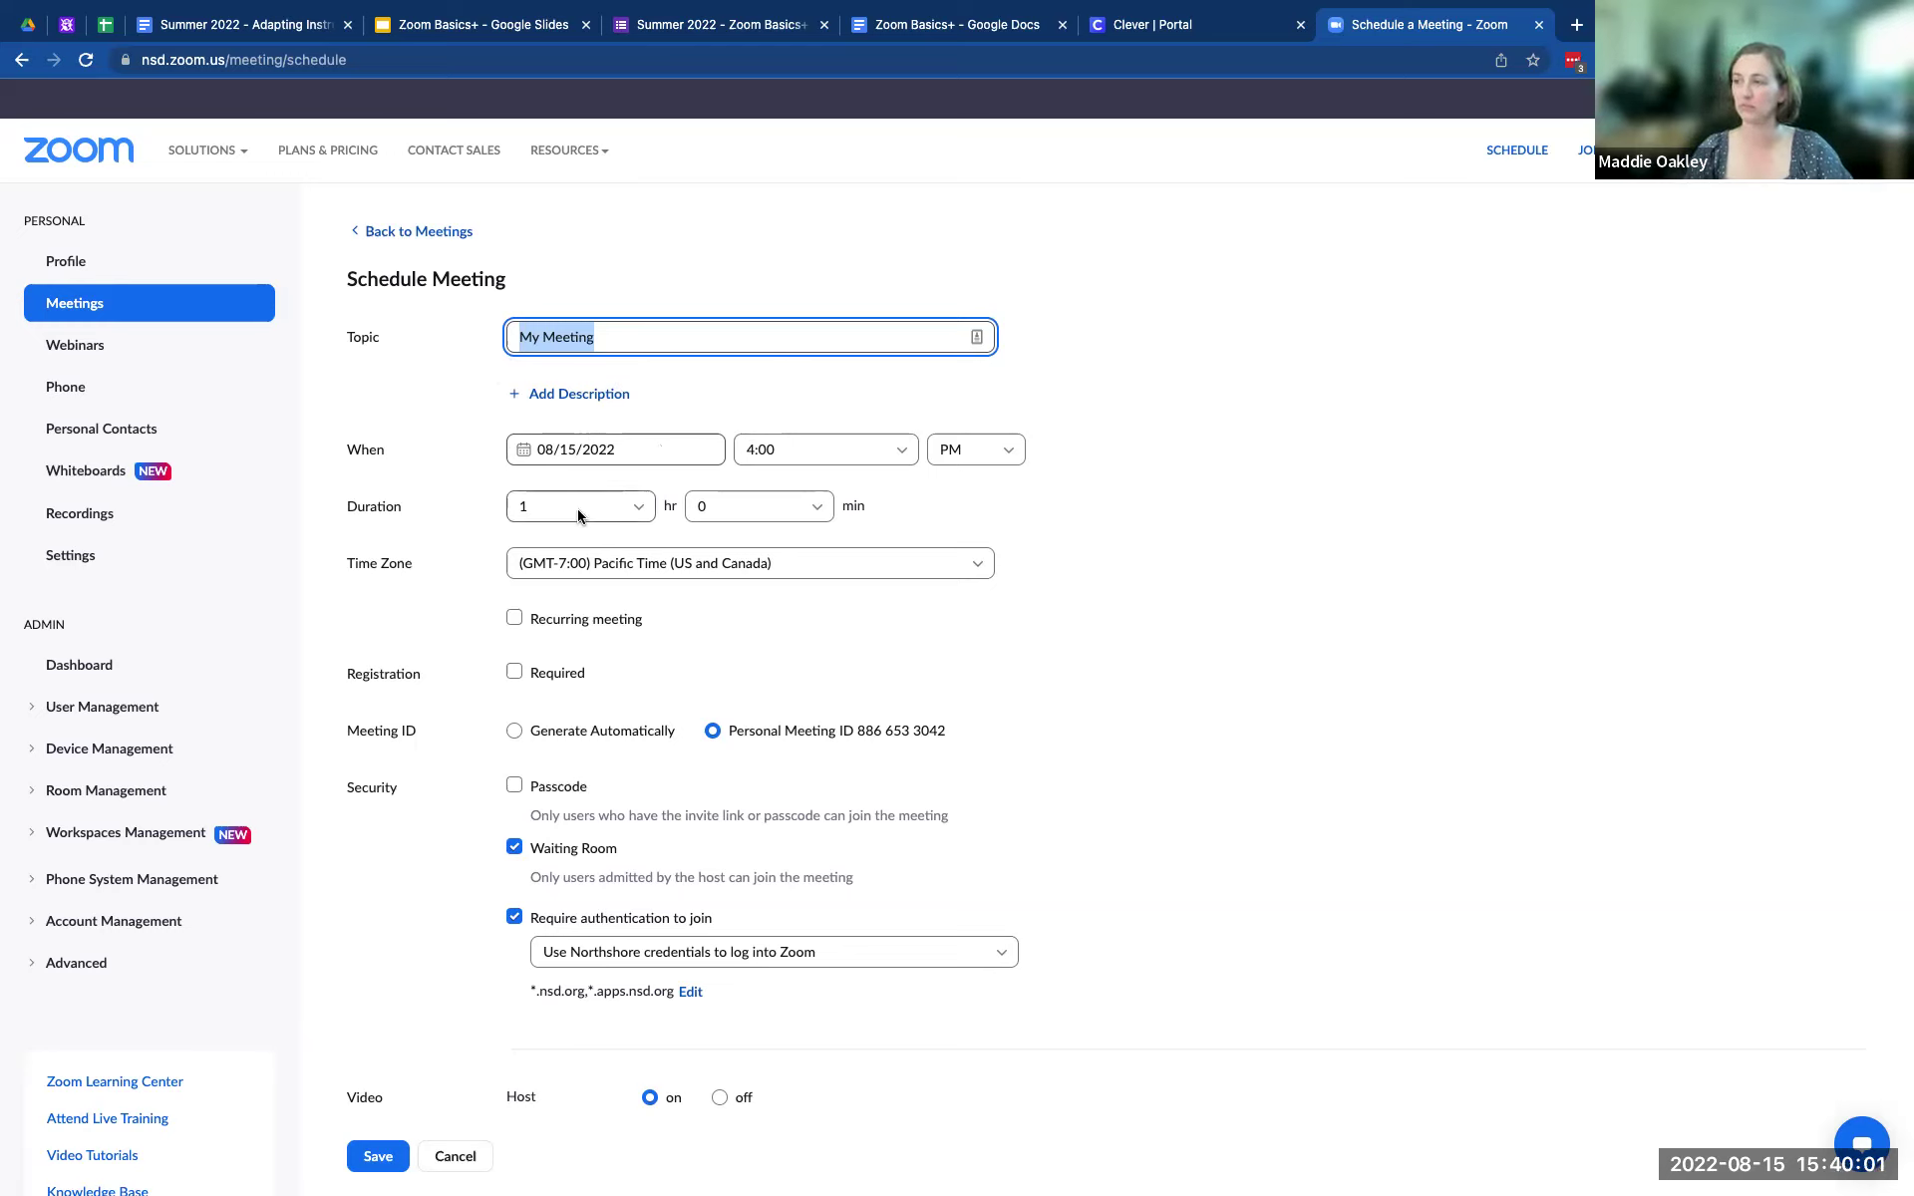
click(539, 620)
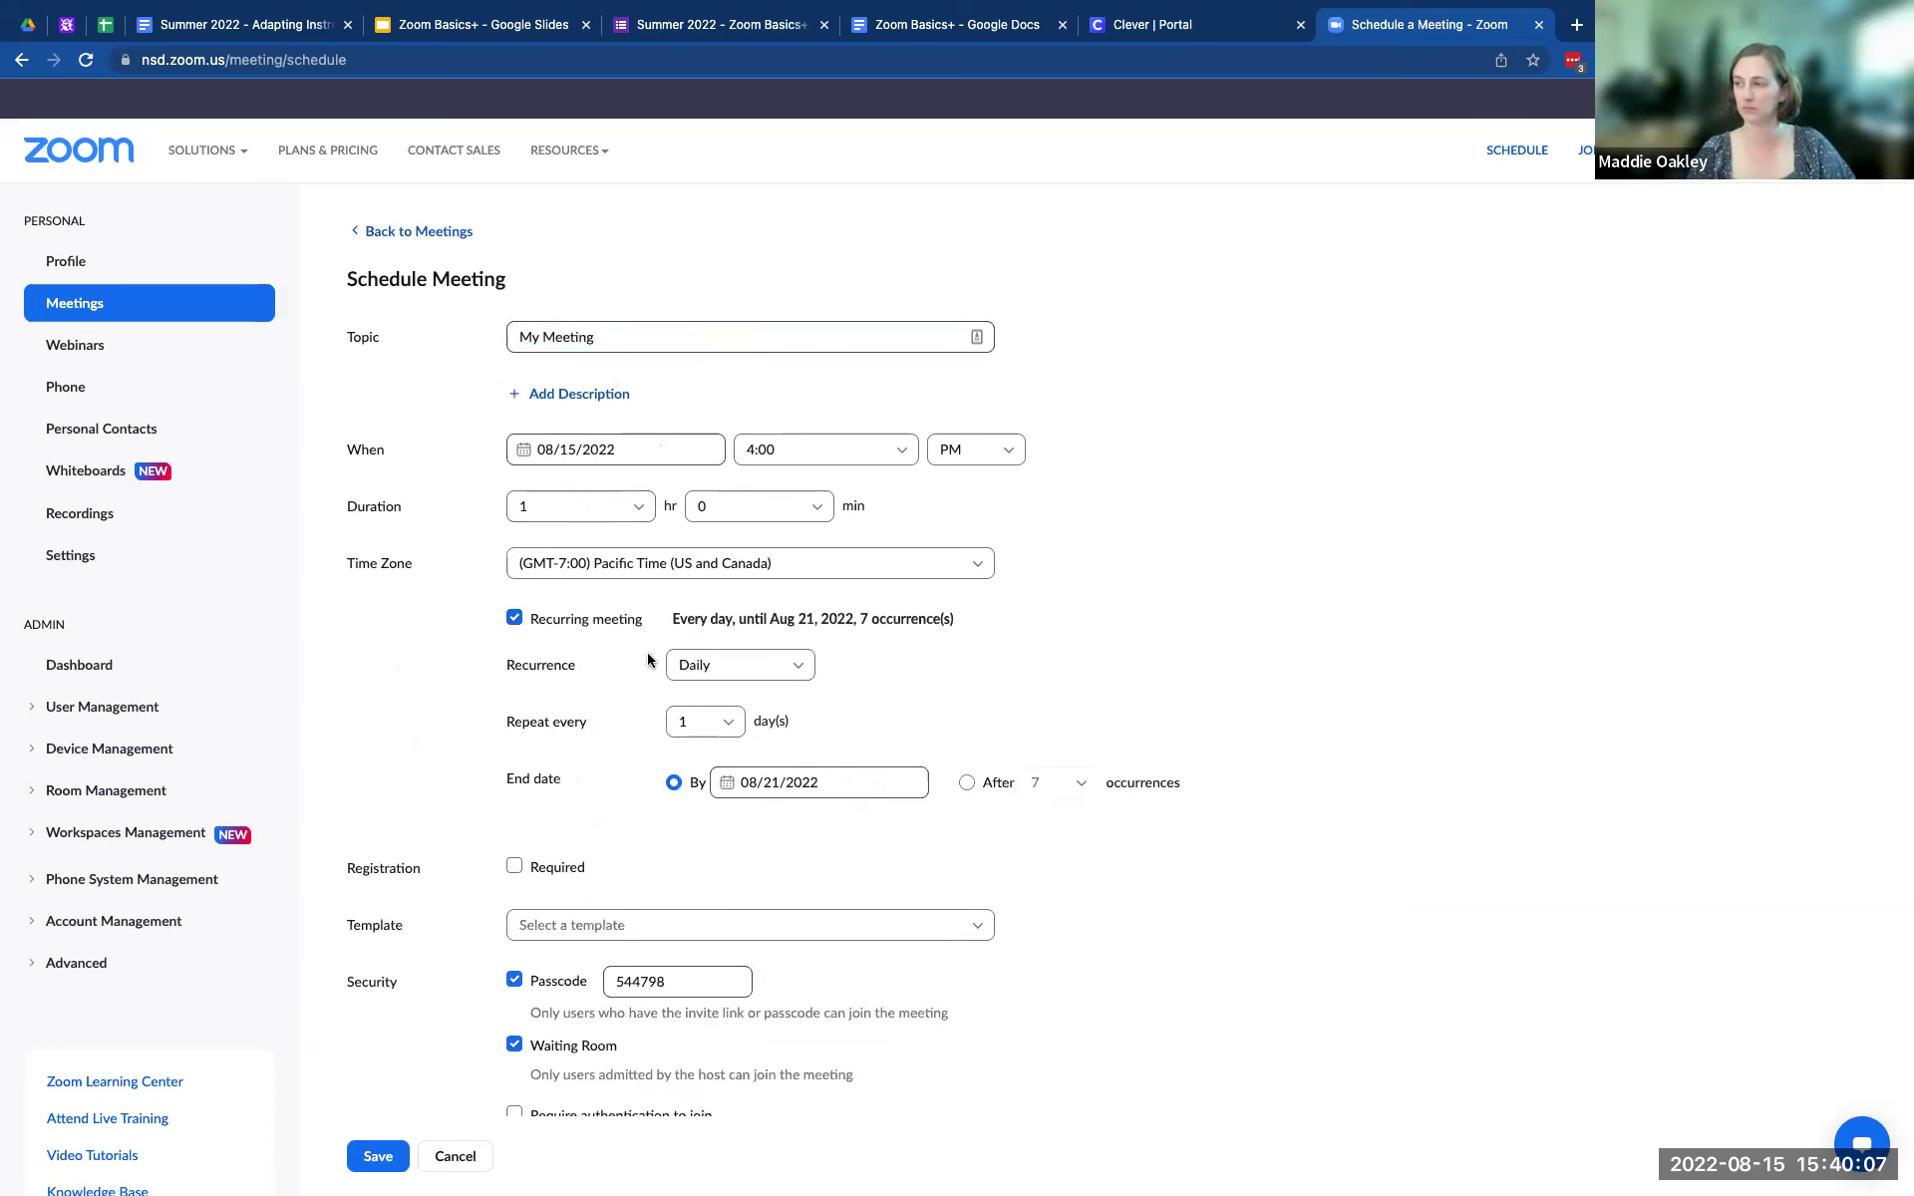
click(765, 663)
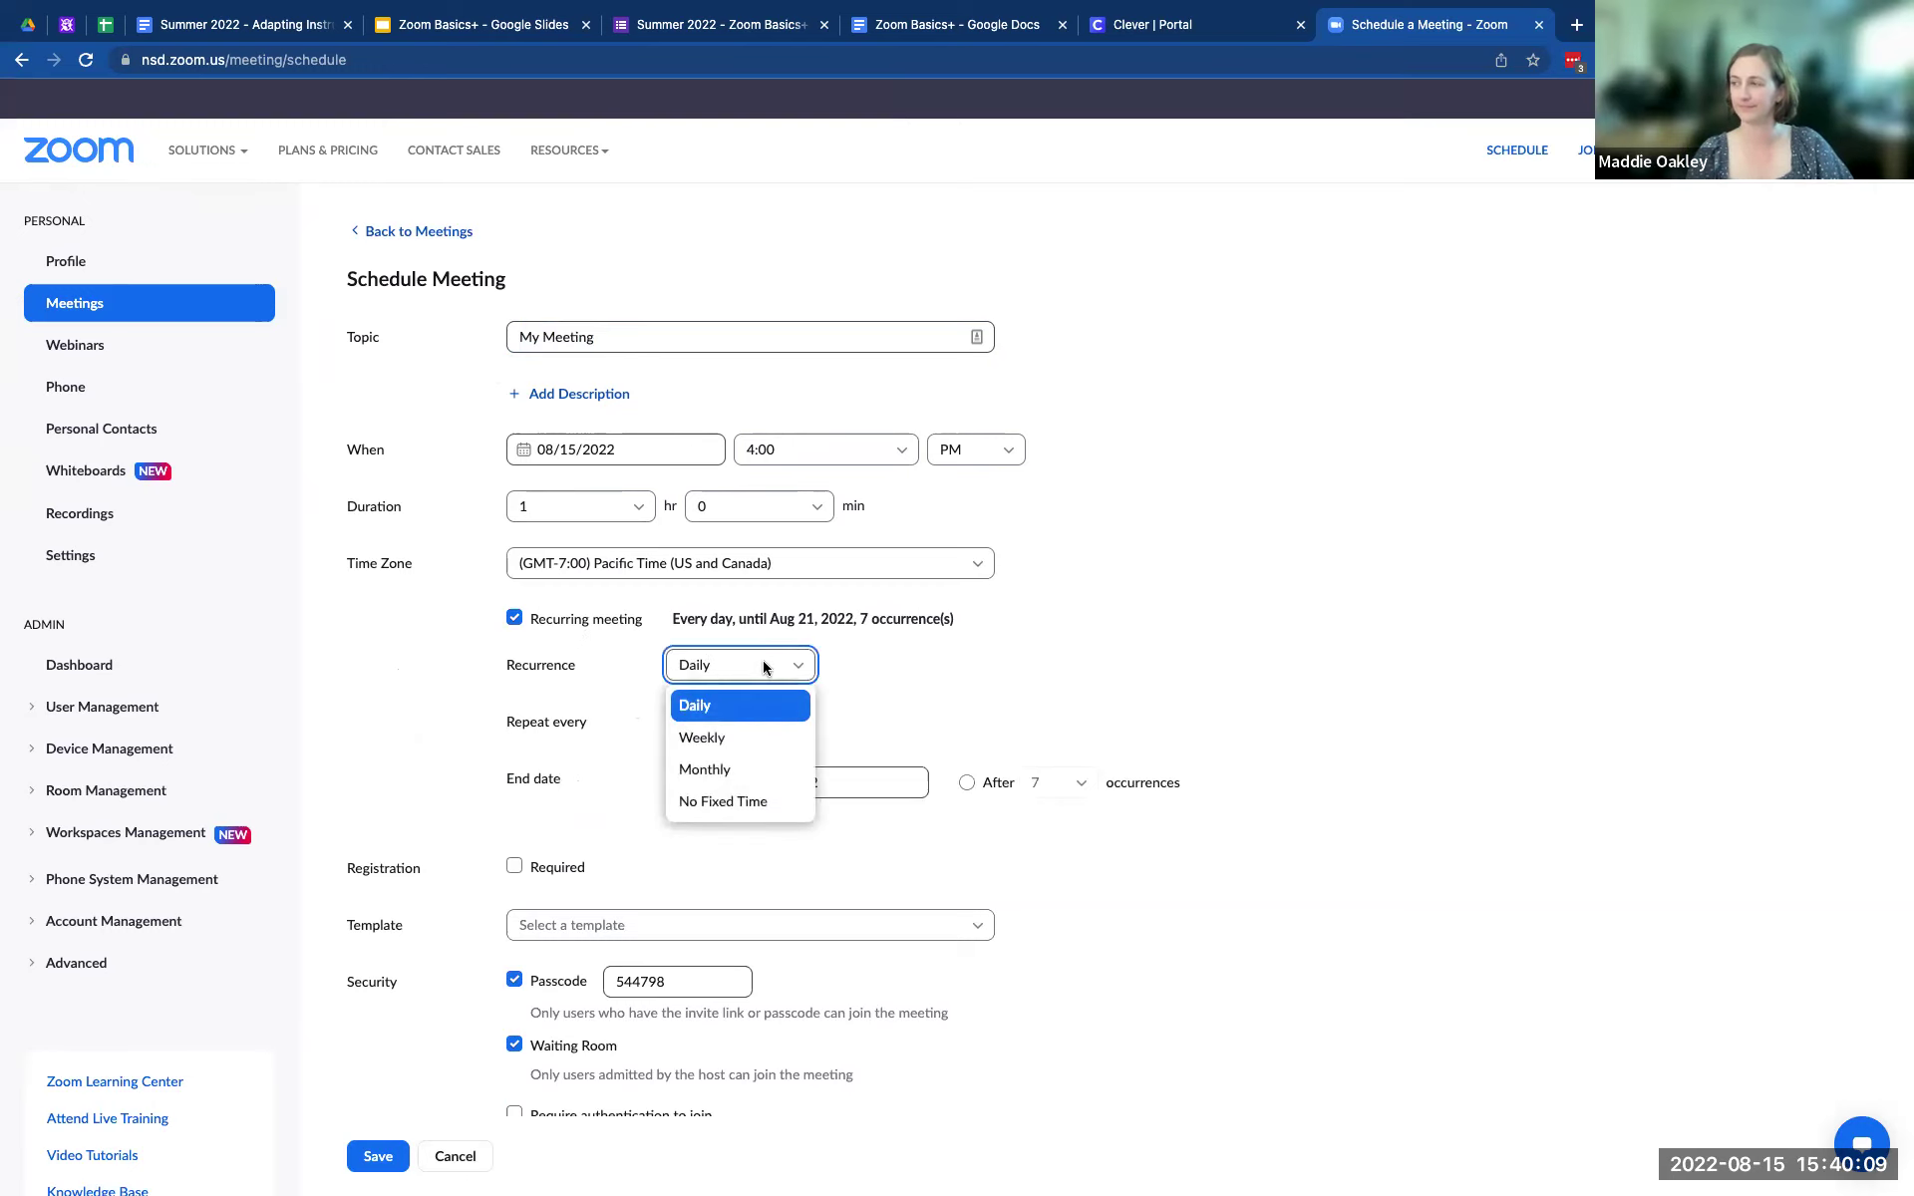
click(720, 805)
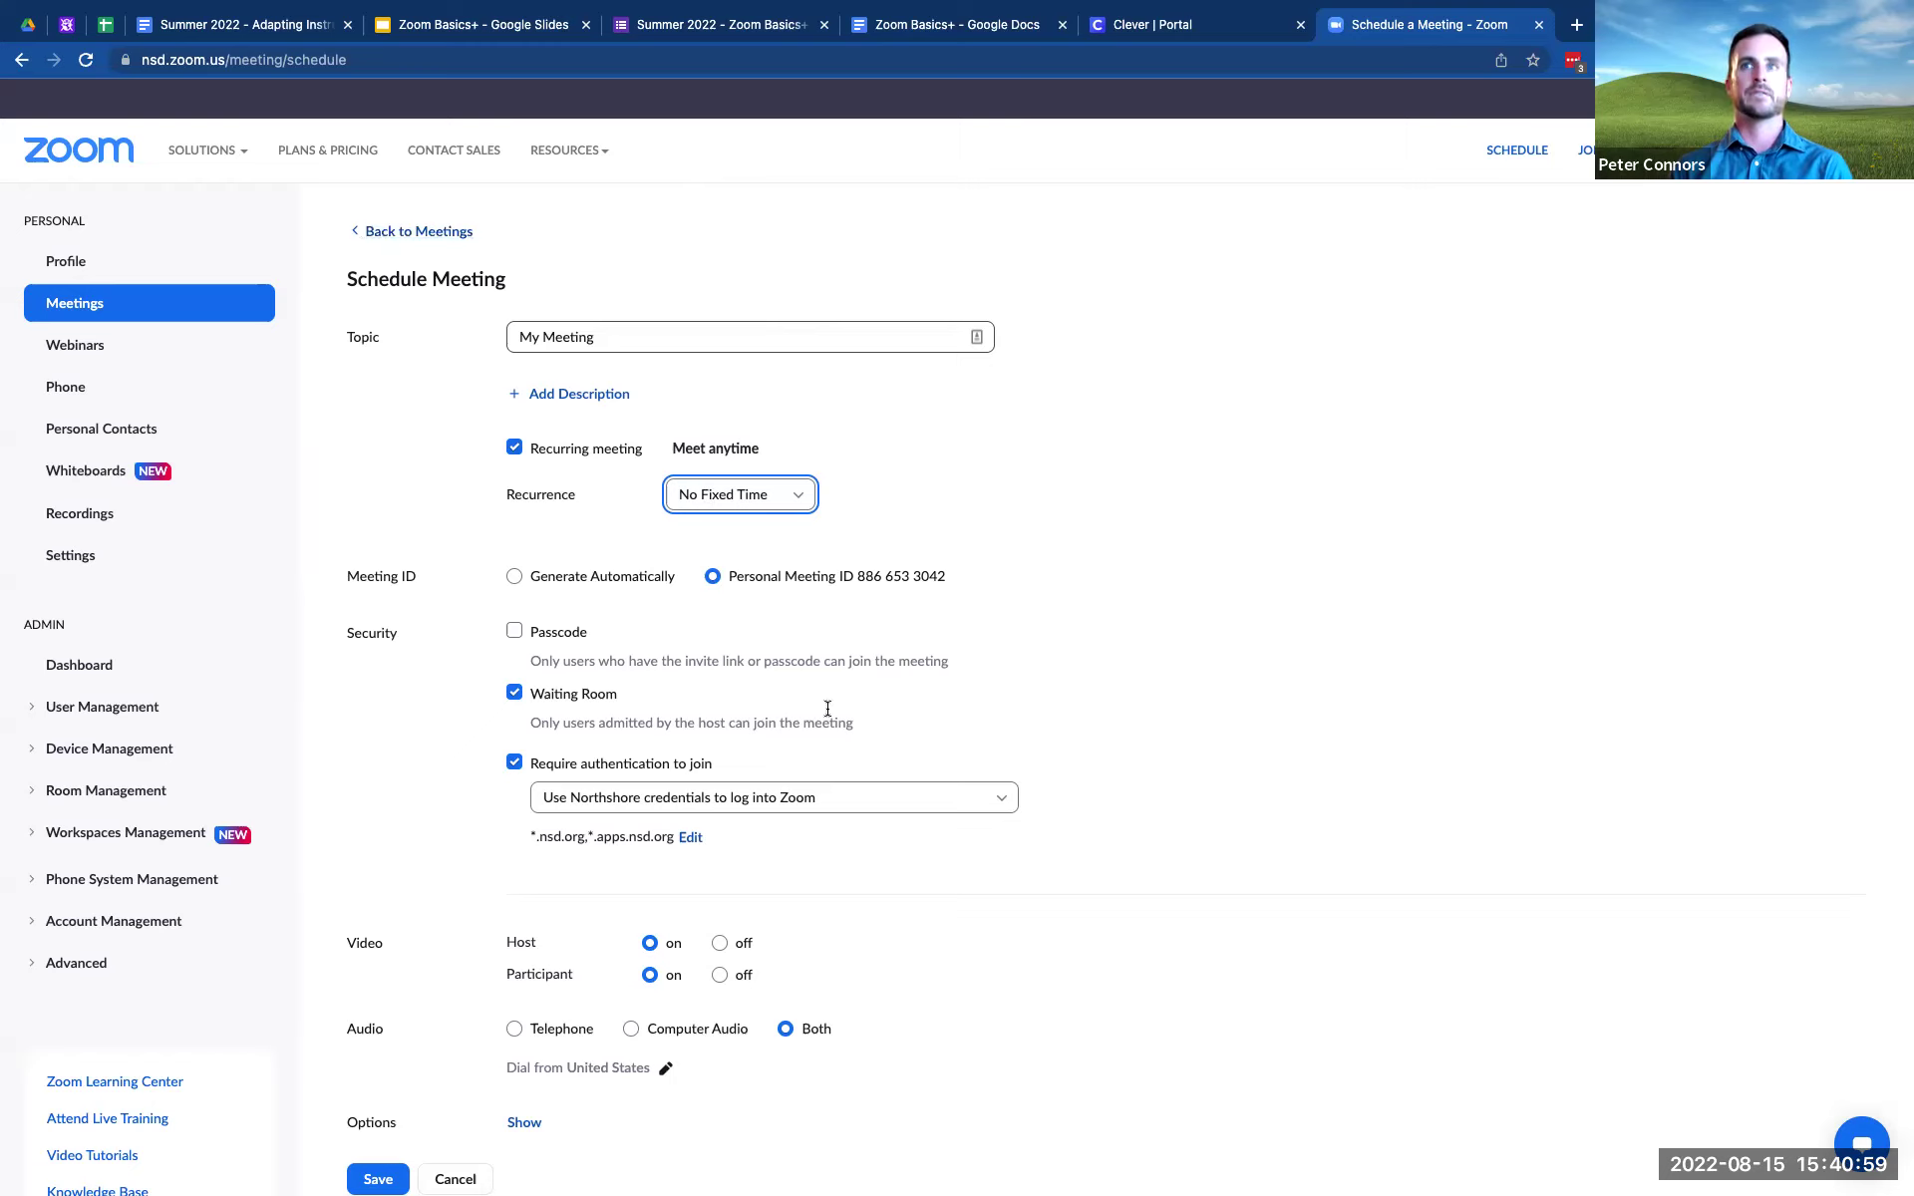
click(763, 496)
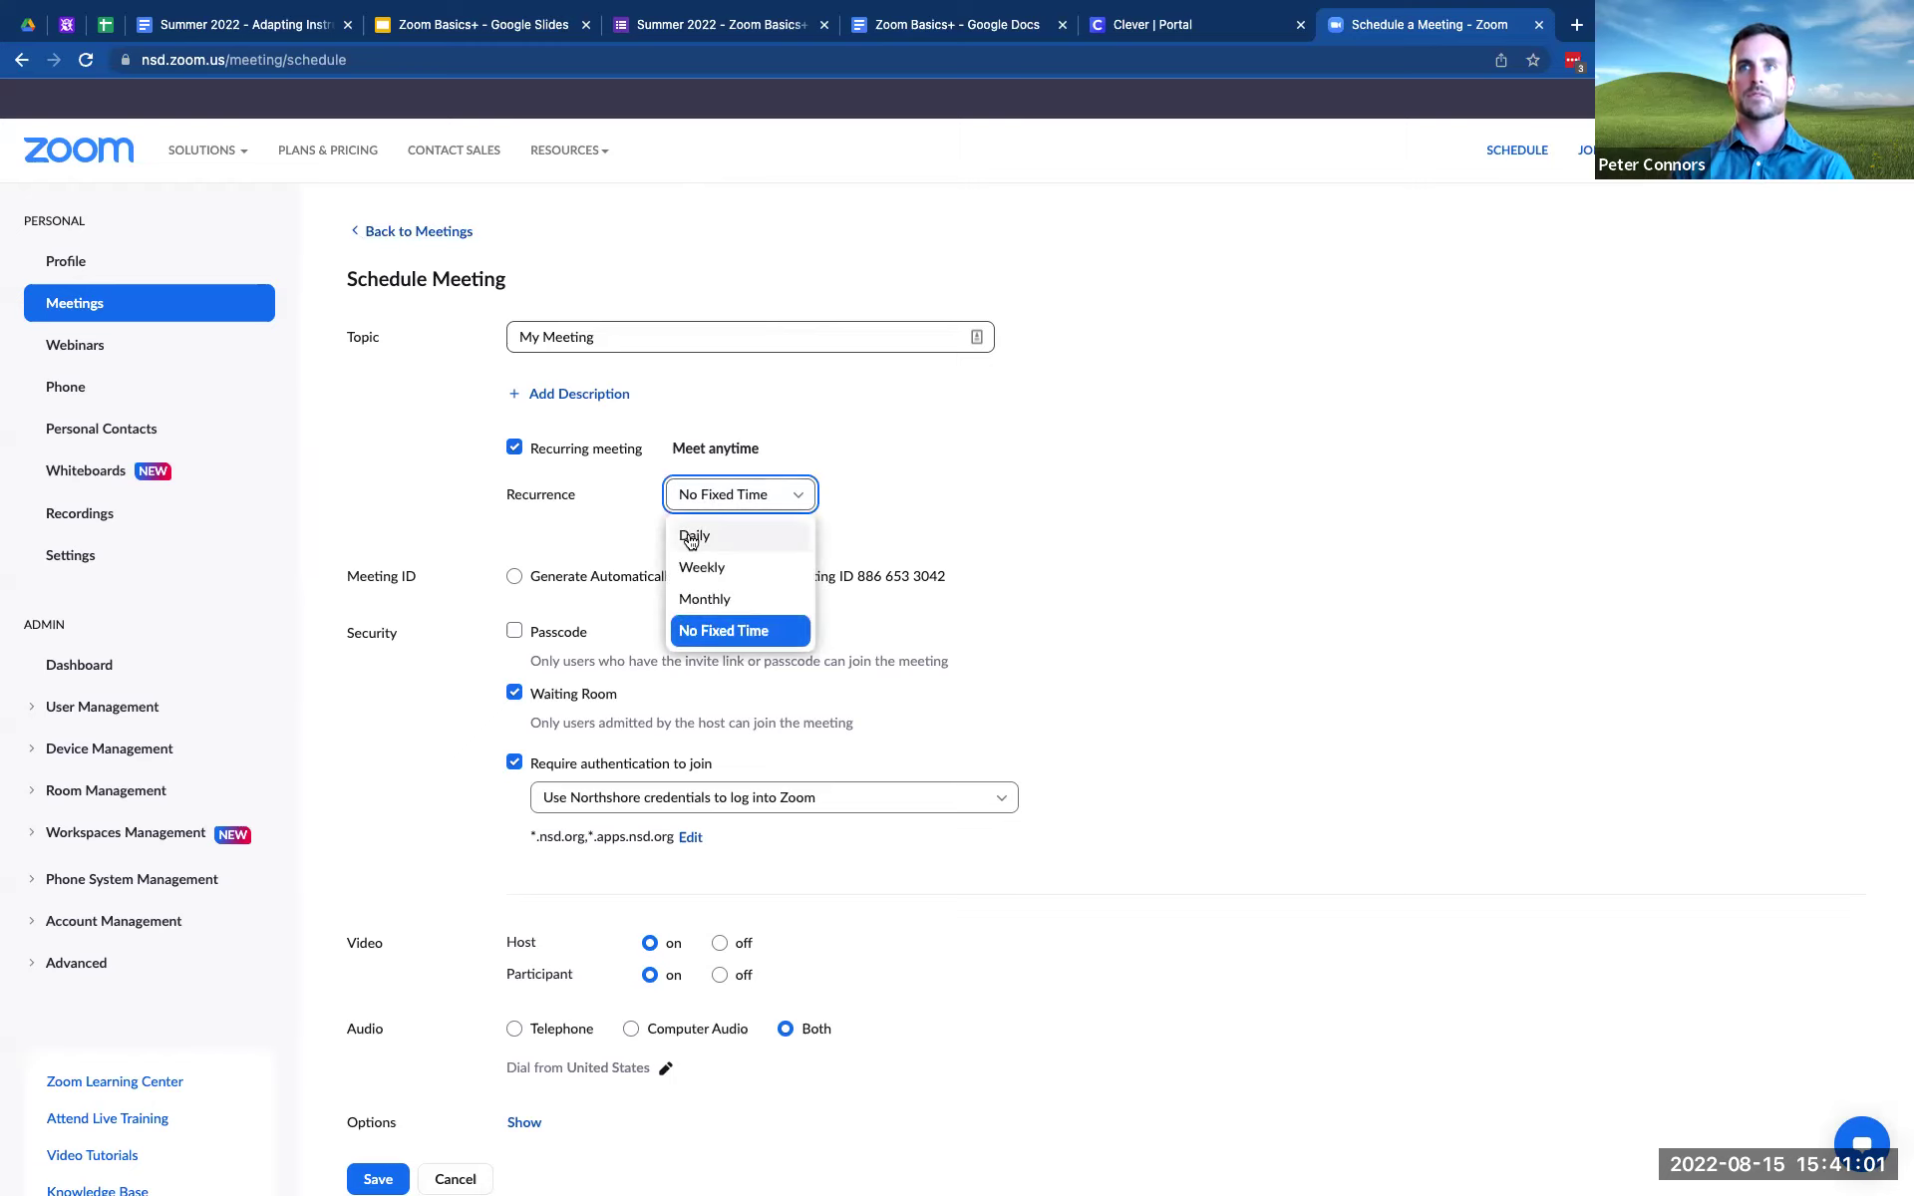
click(690, 538)
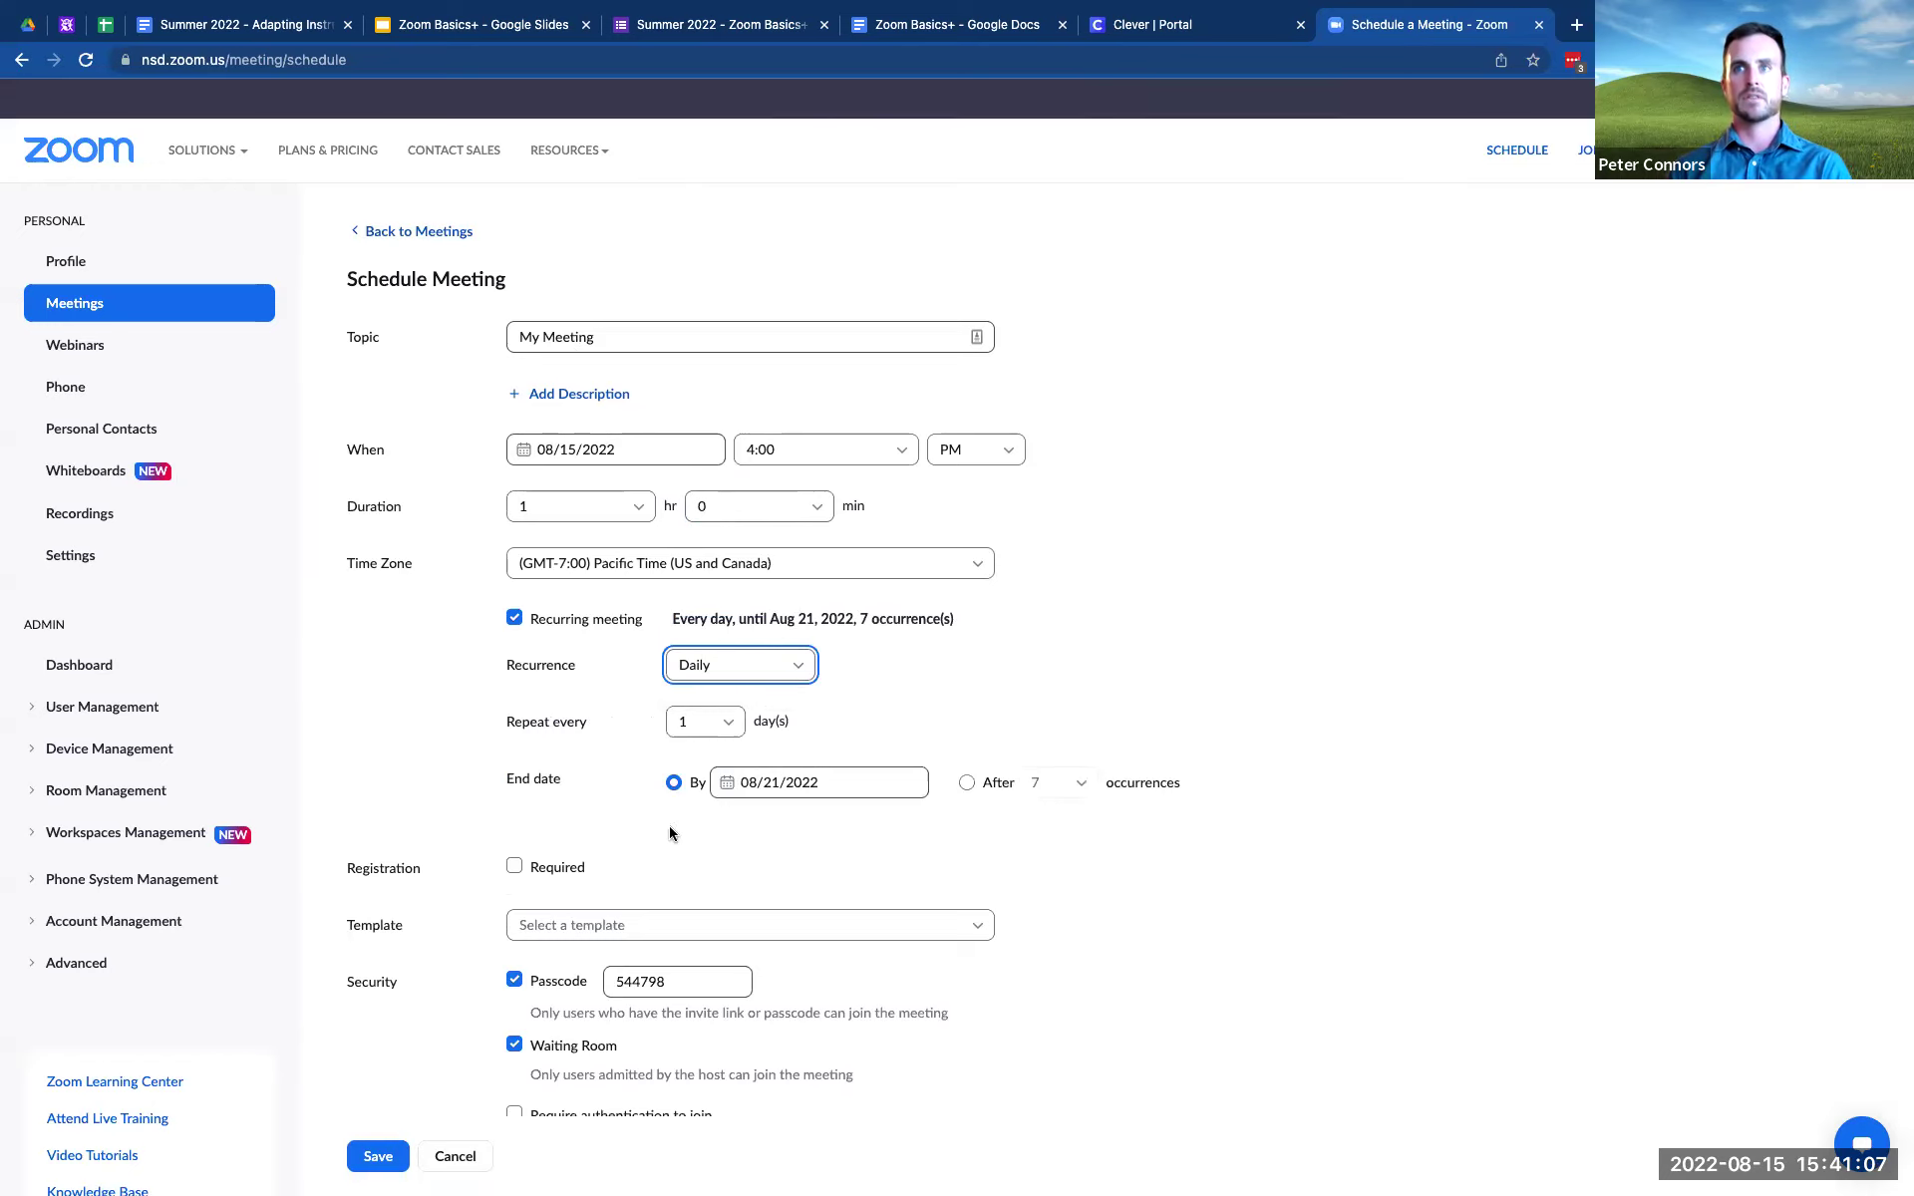
- Show the additional meeting options and examine the settings for muting, breakout rooms, automatic recording and alternative hosts
scroll(680, 838, down, 2)
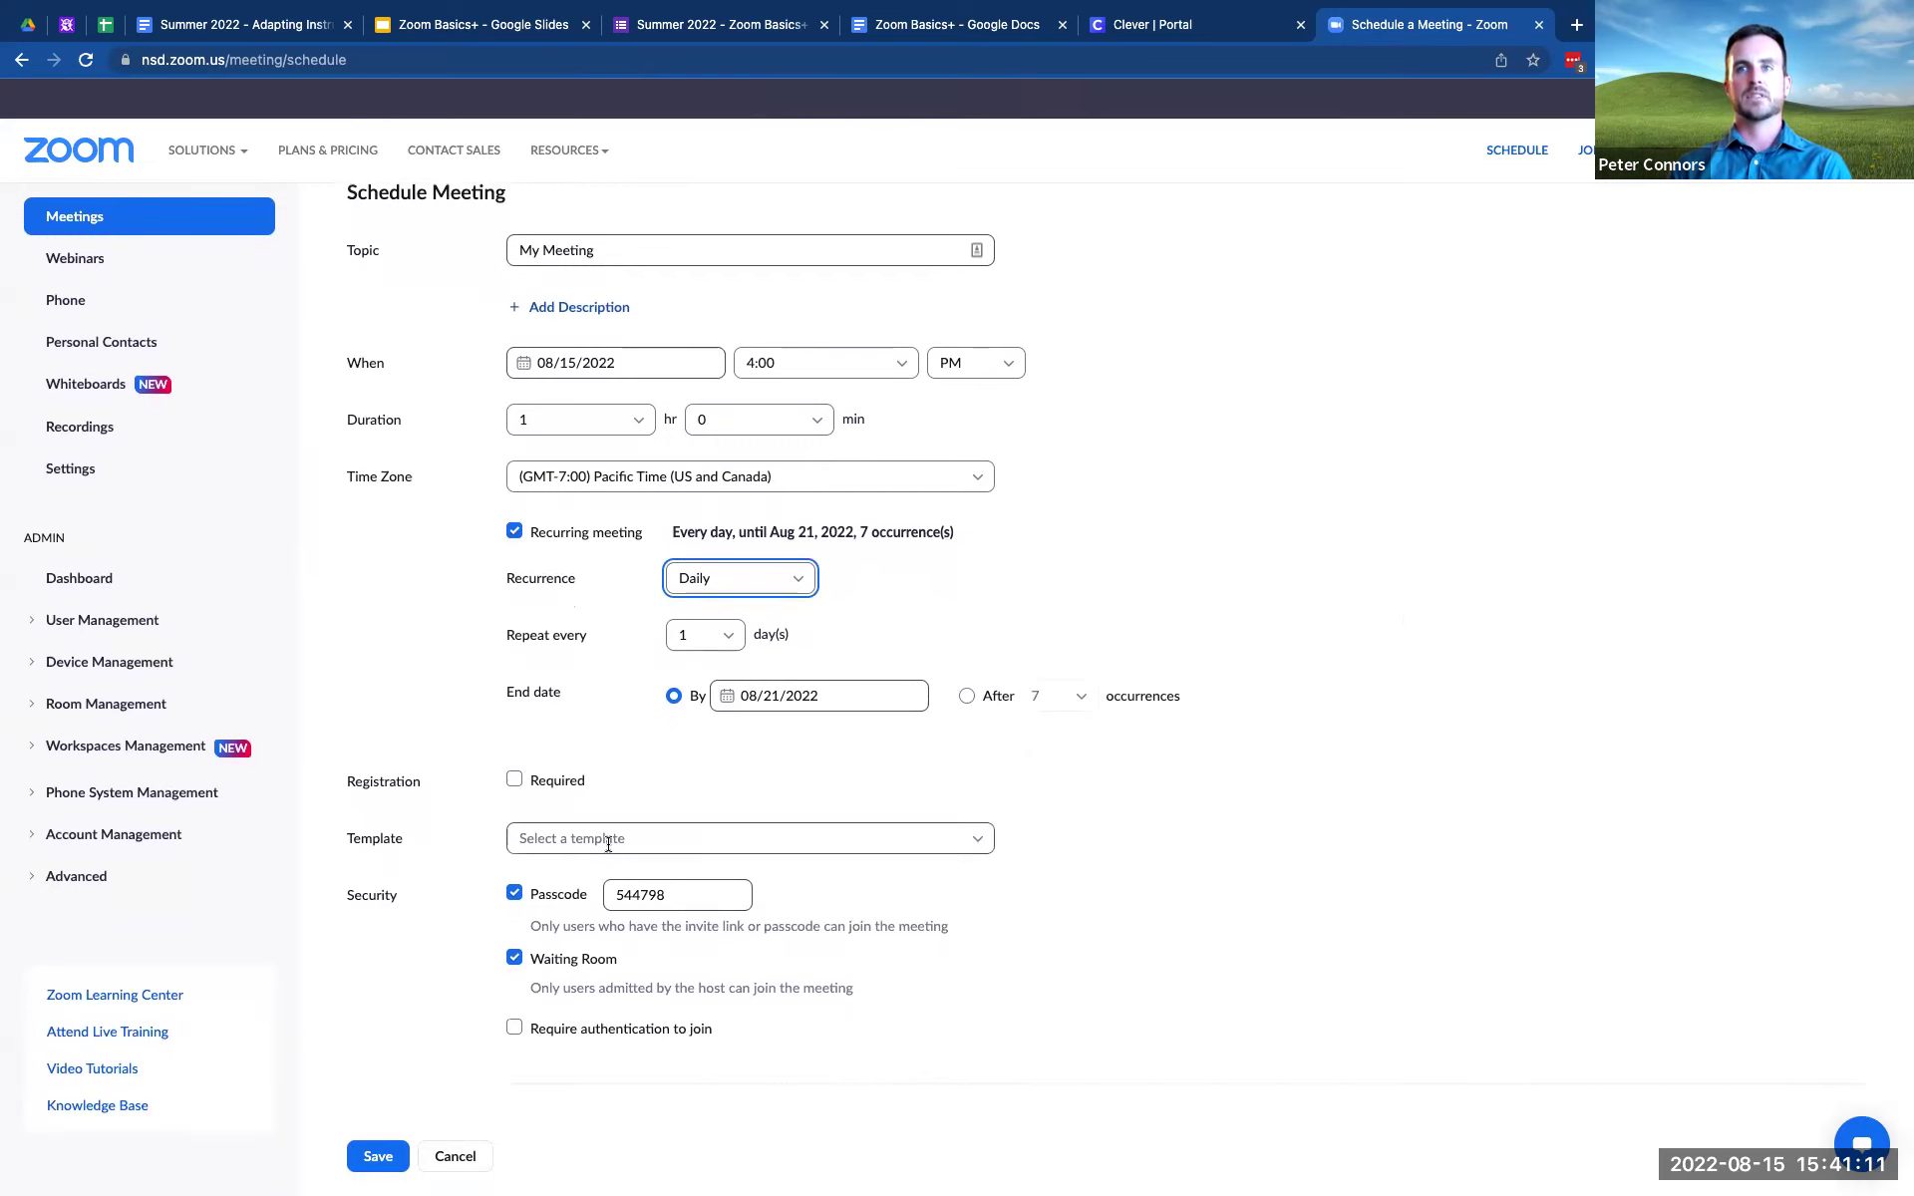
scroll(577, 947, down, 3)
scroll(577, 941, down, 5)
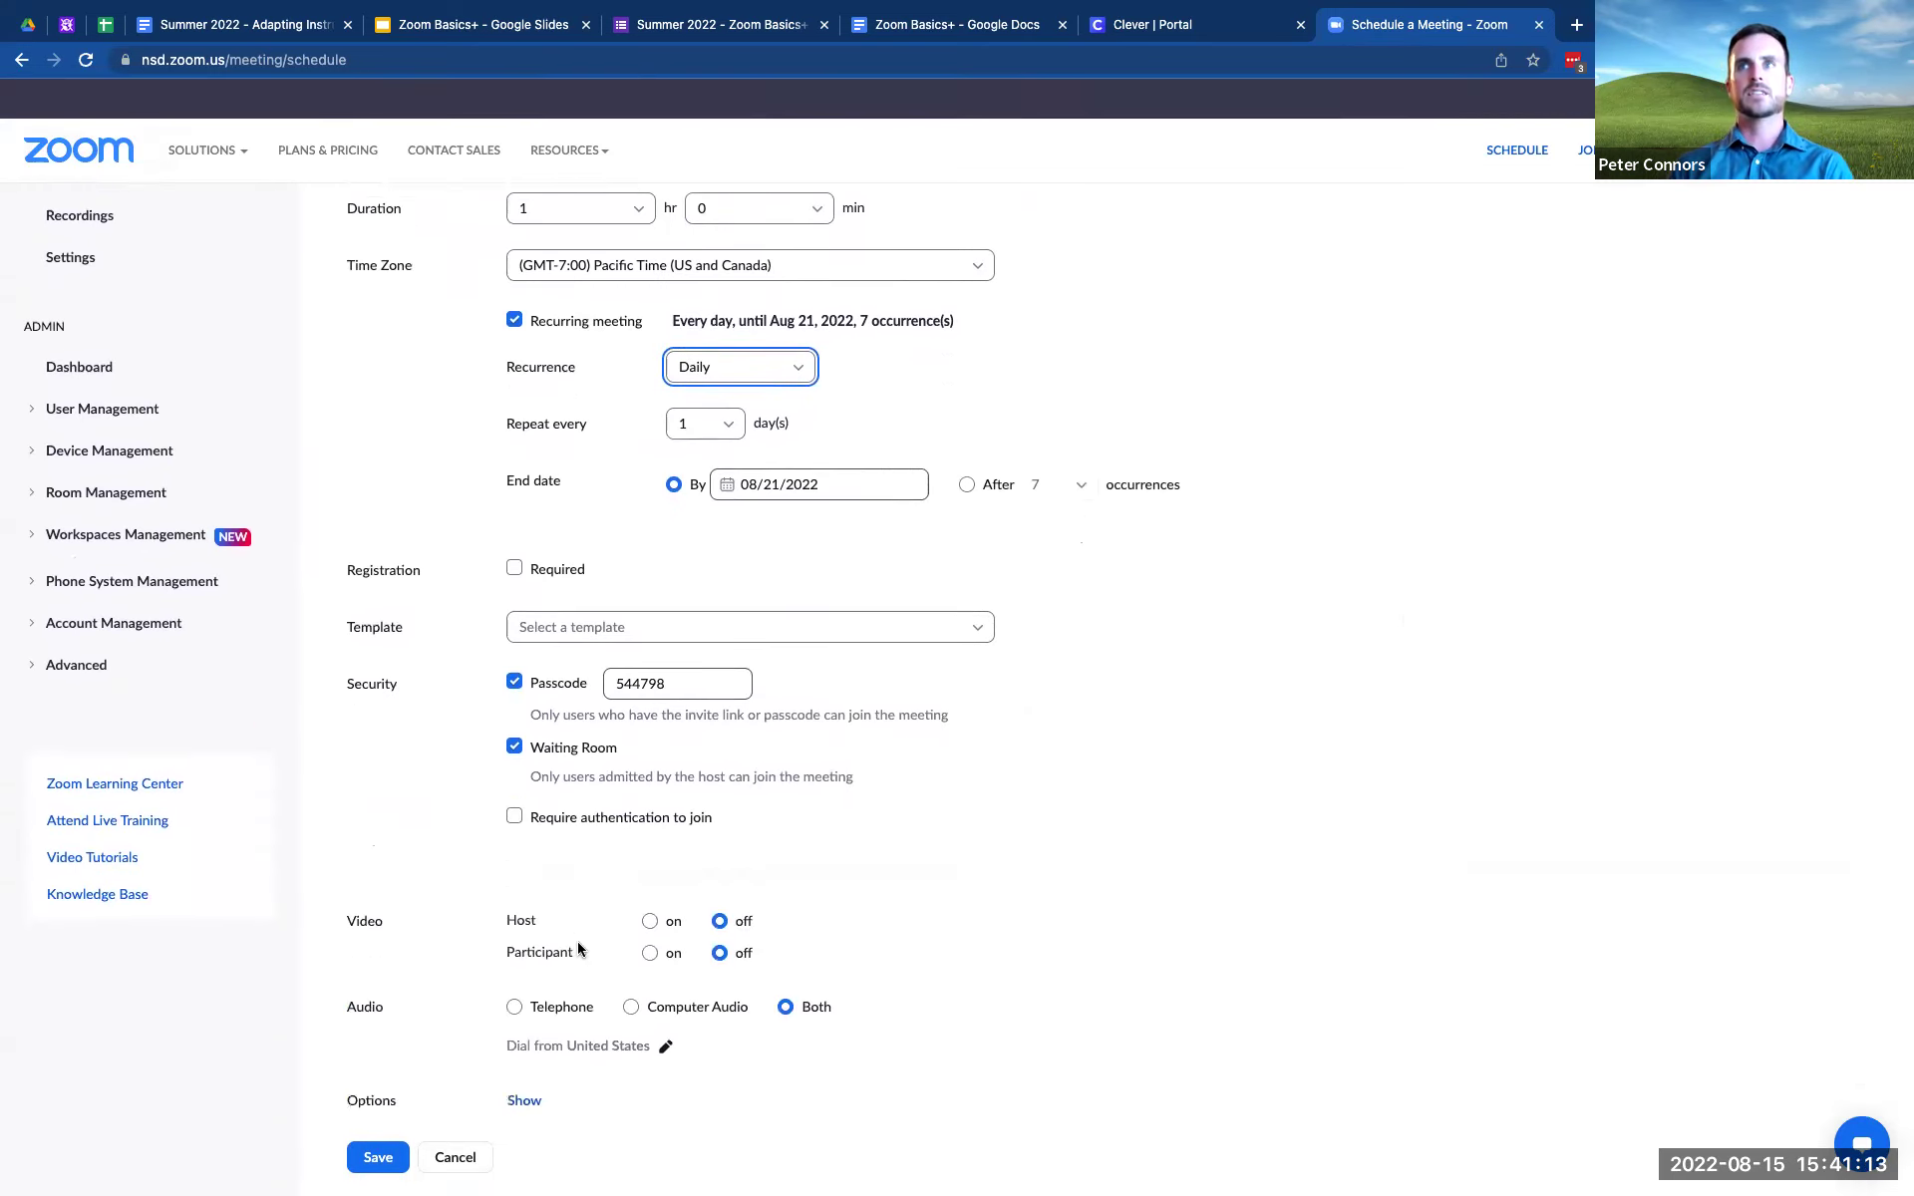
click(528, 964)
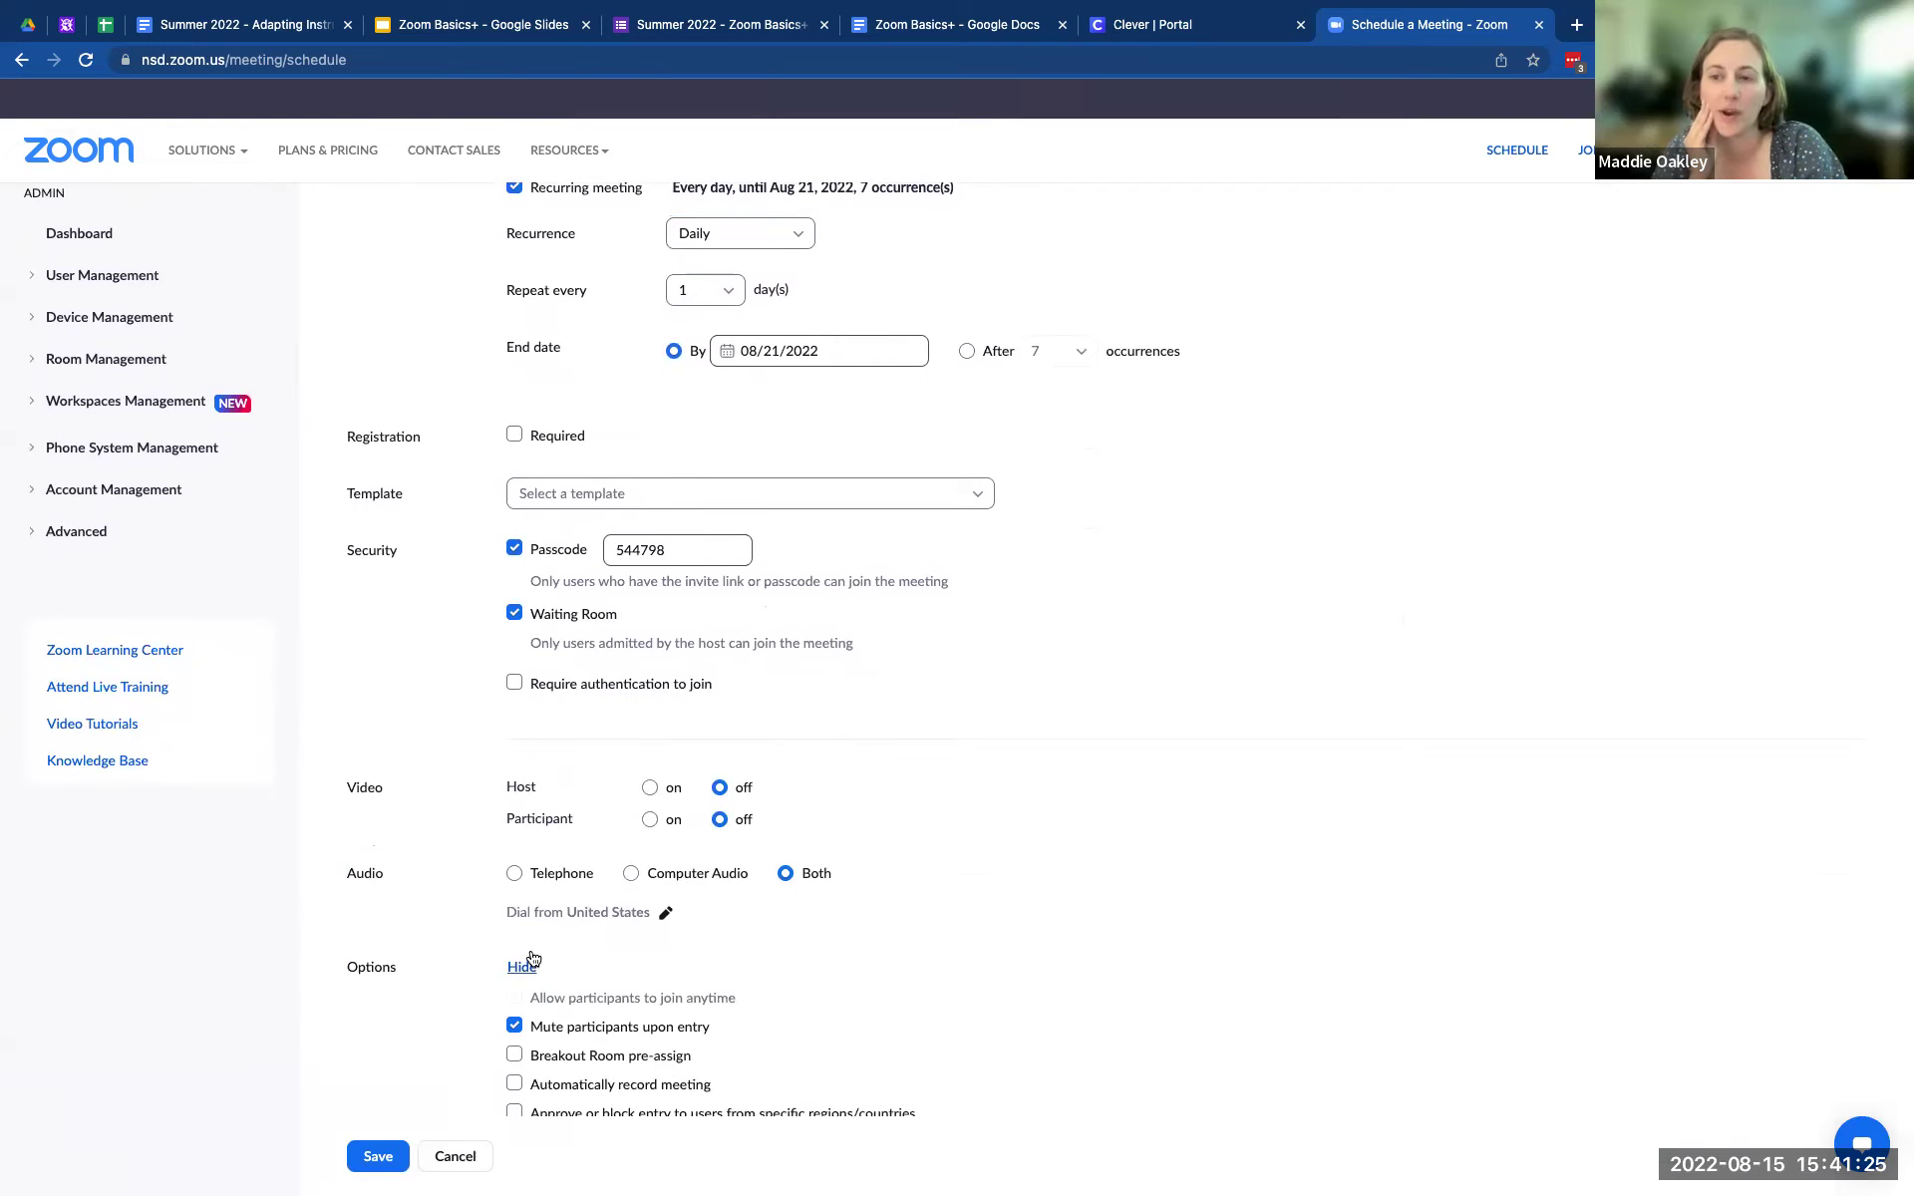
scroll(535, 948, down, 2)
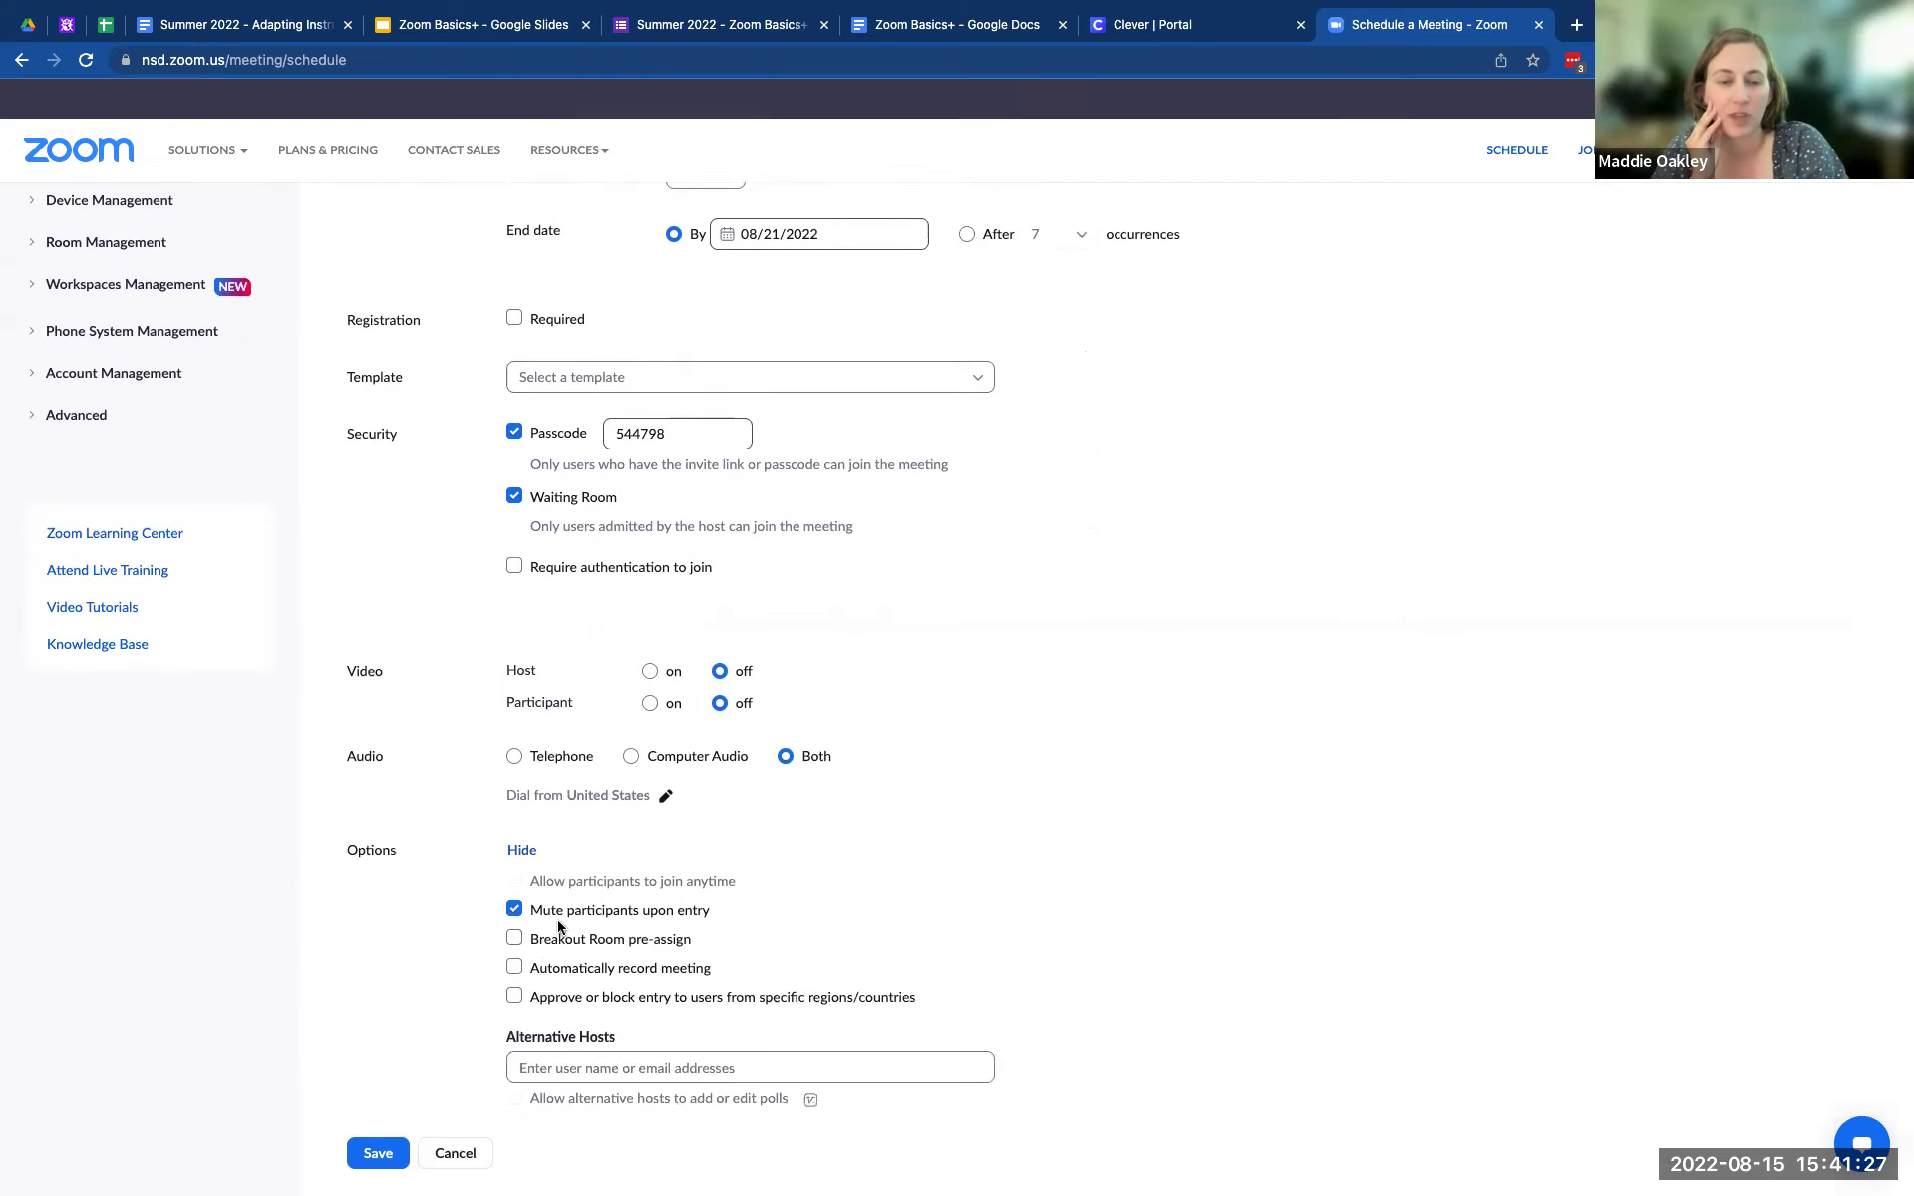
- Look back over the daily meeting's audio, video, security, template, registration and recurrence settings
scroll(1231, 575, up, 2)
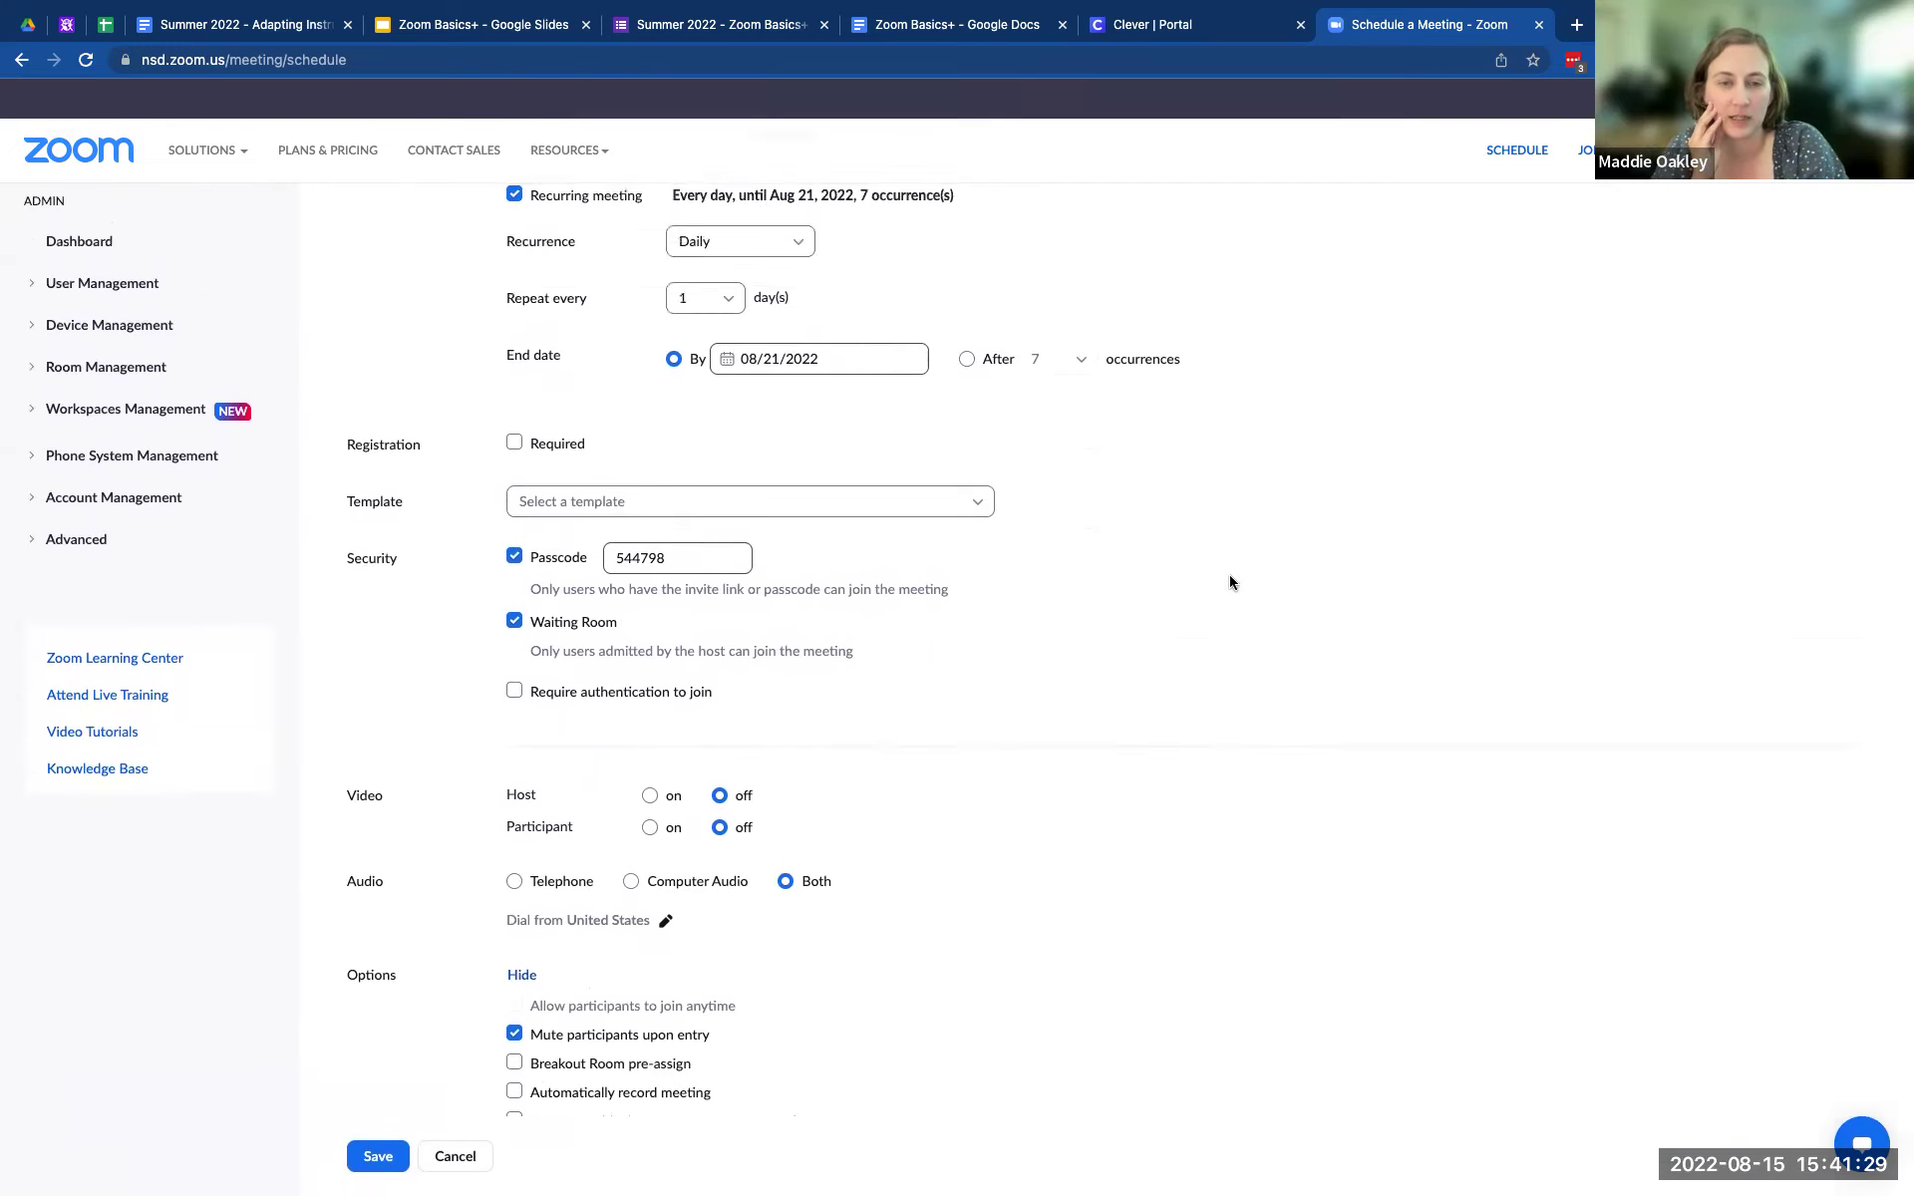
scroll(1231, 576, down, 1)
scroll(1231, 576, down, 1)
scroll(1230, 576, up, 3)
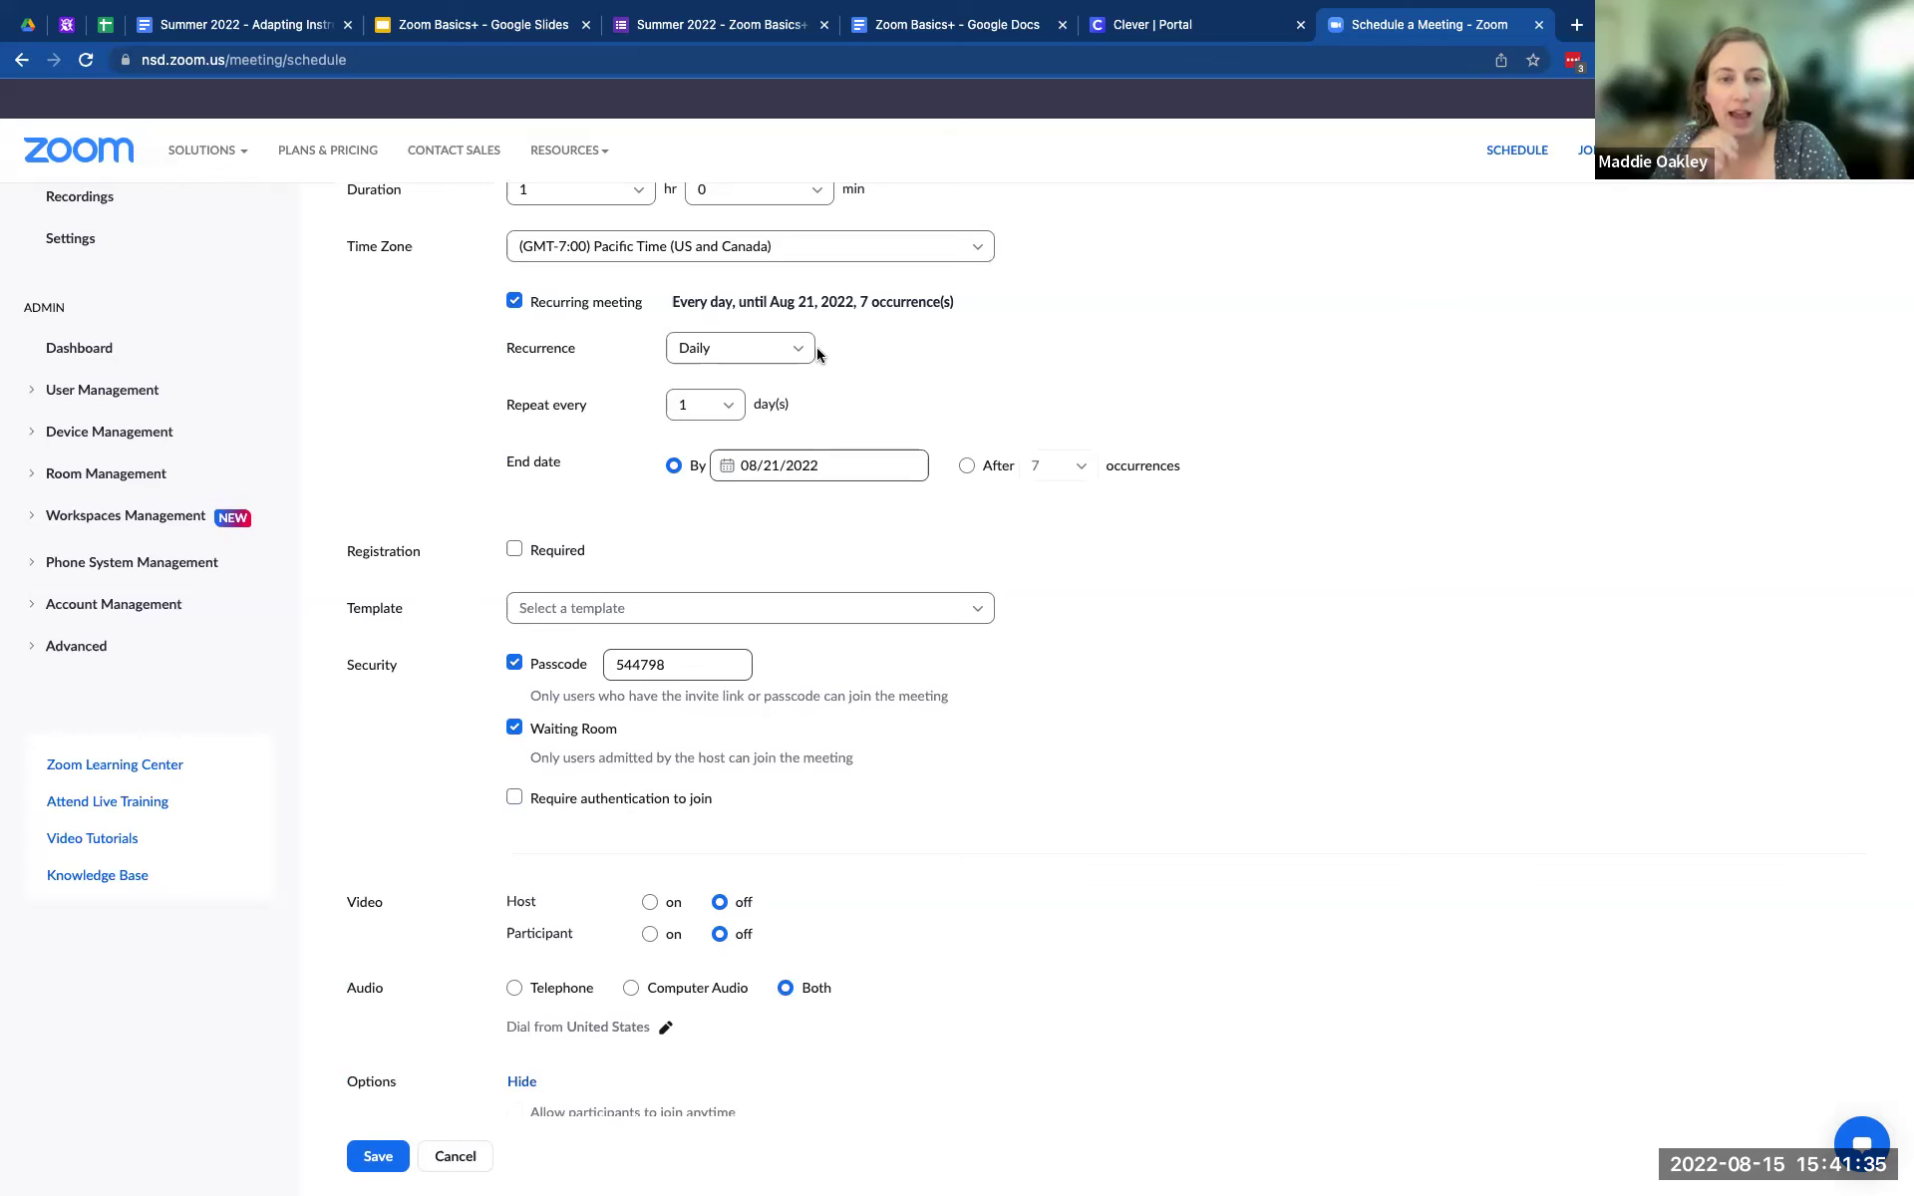
scroll(816, 346, up, 3)
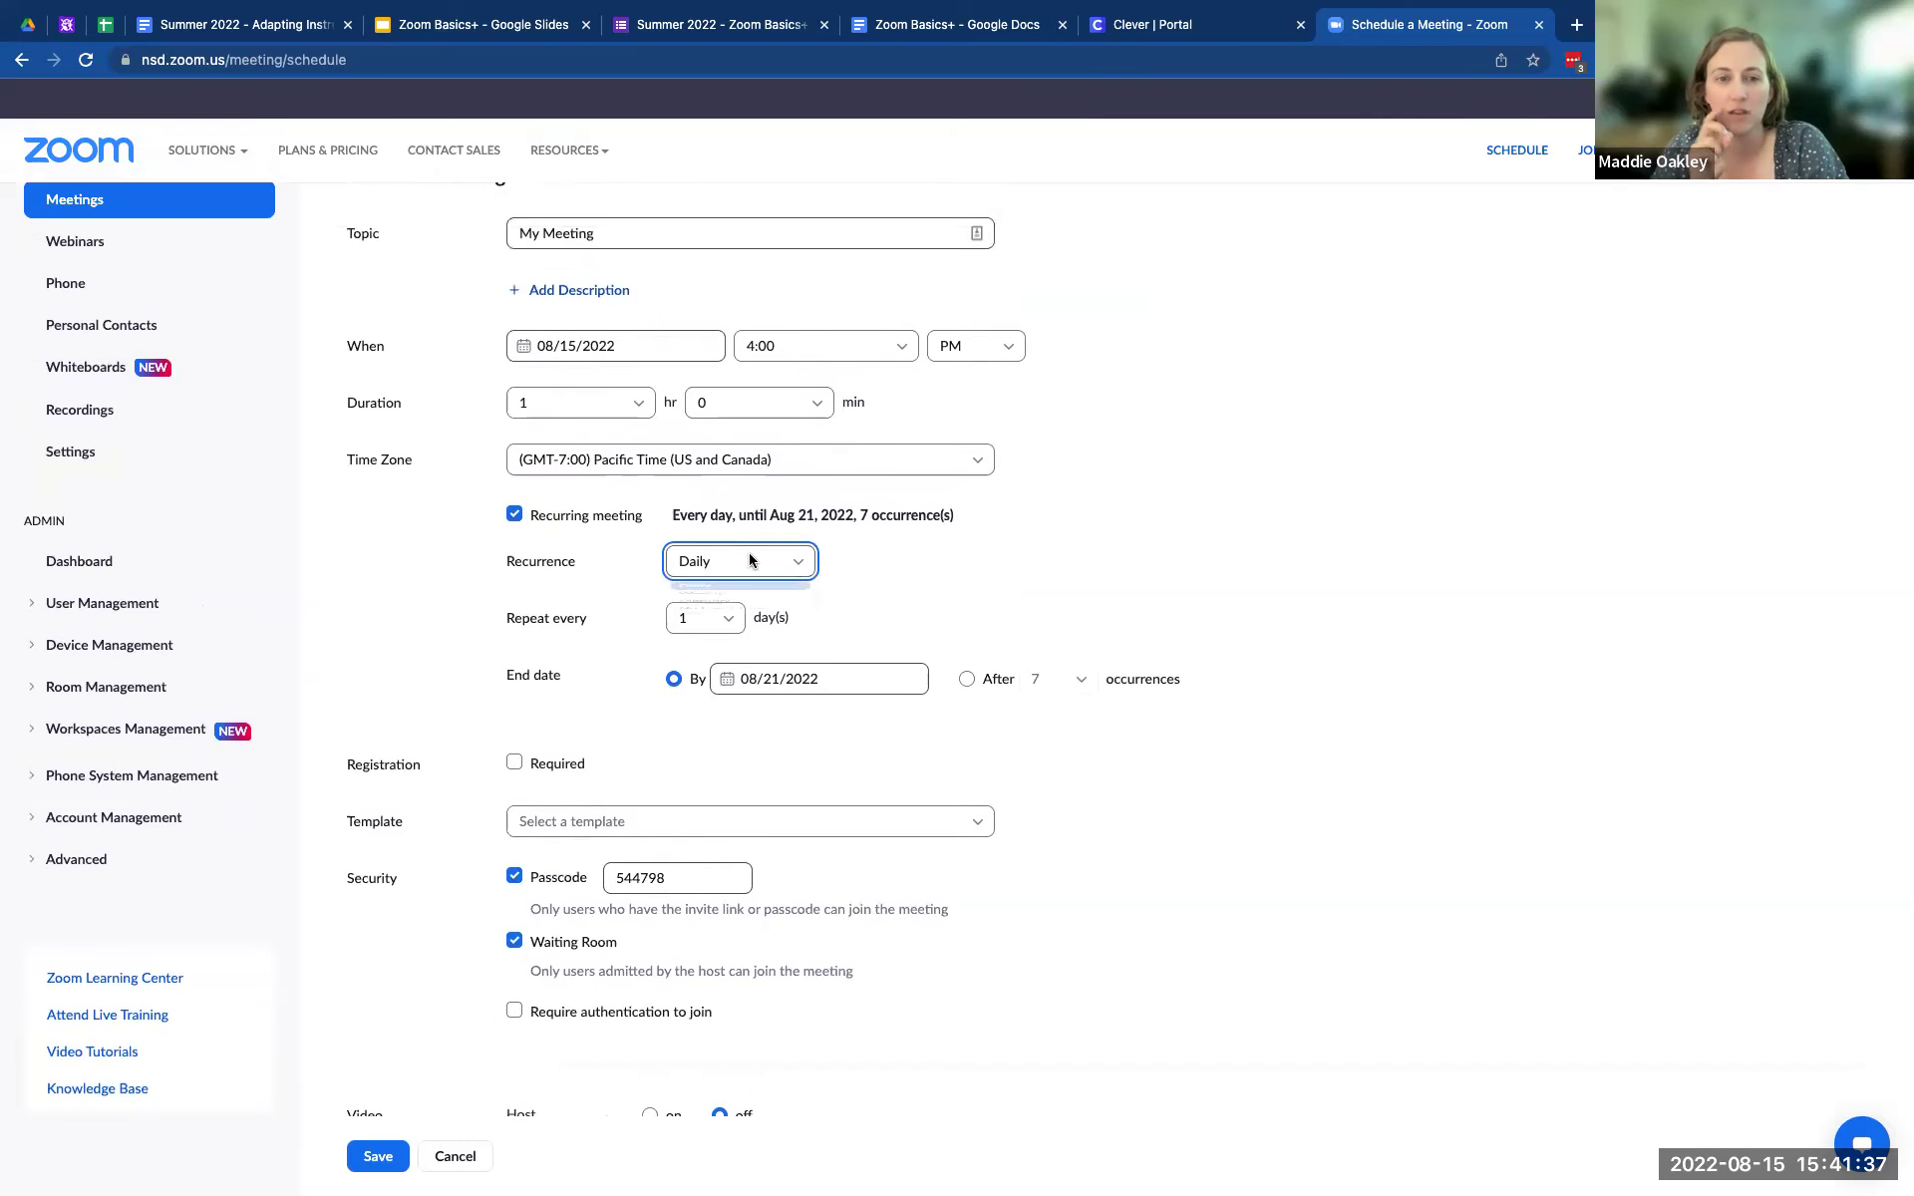
- Set the meeting's recurrence to No Fixed Time and have its meeting ID generated automatically
click(749, 561)
click(710, 696)
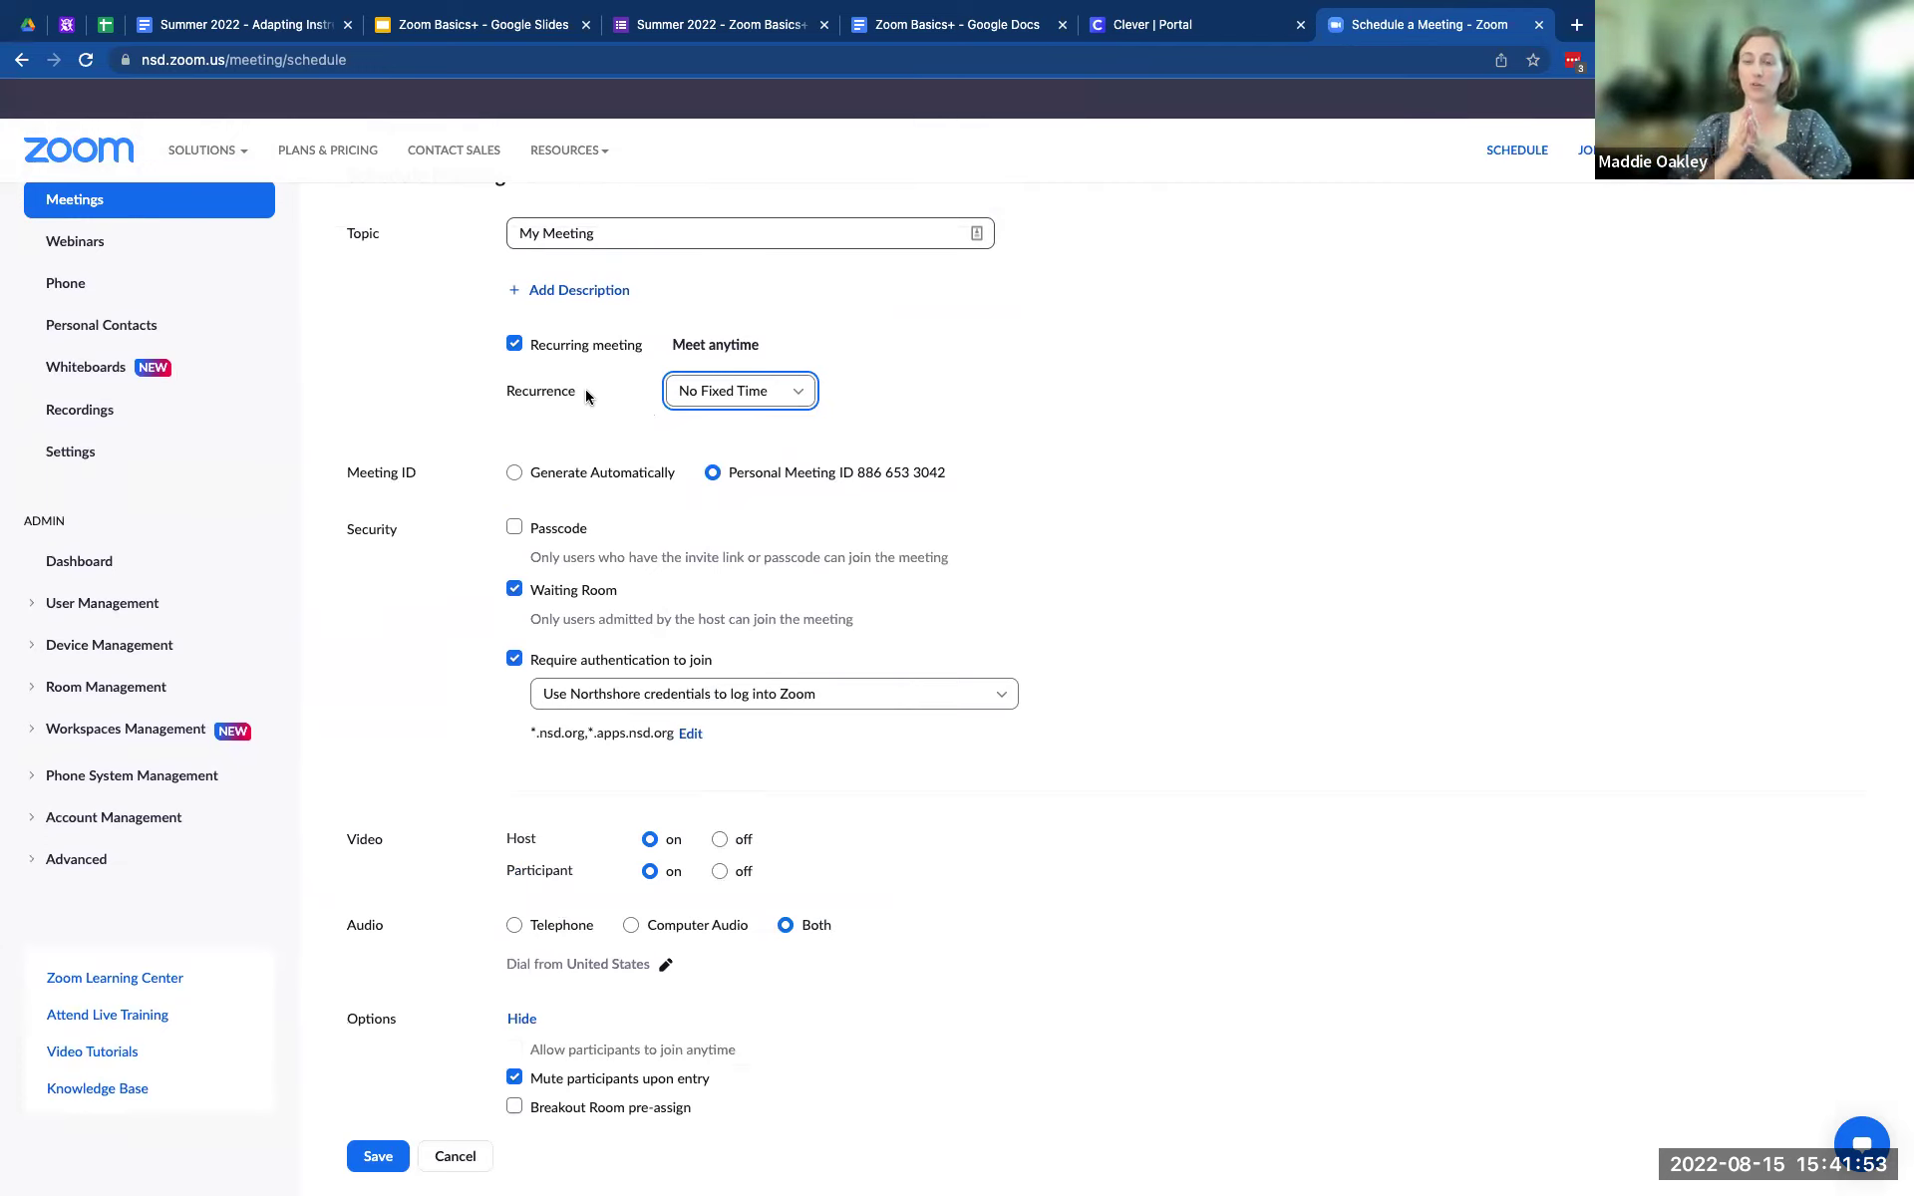
click(537, 486)
click(534, 473)
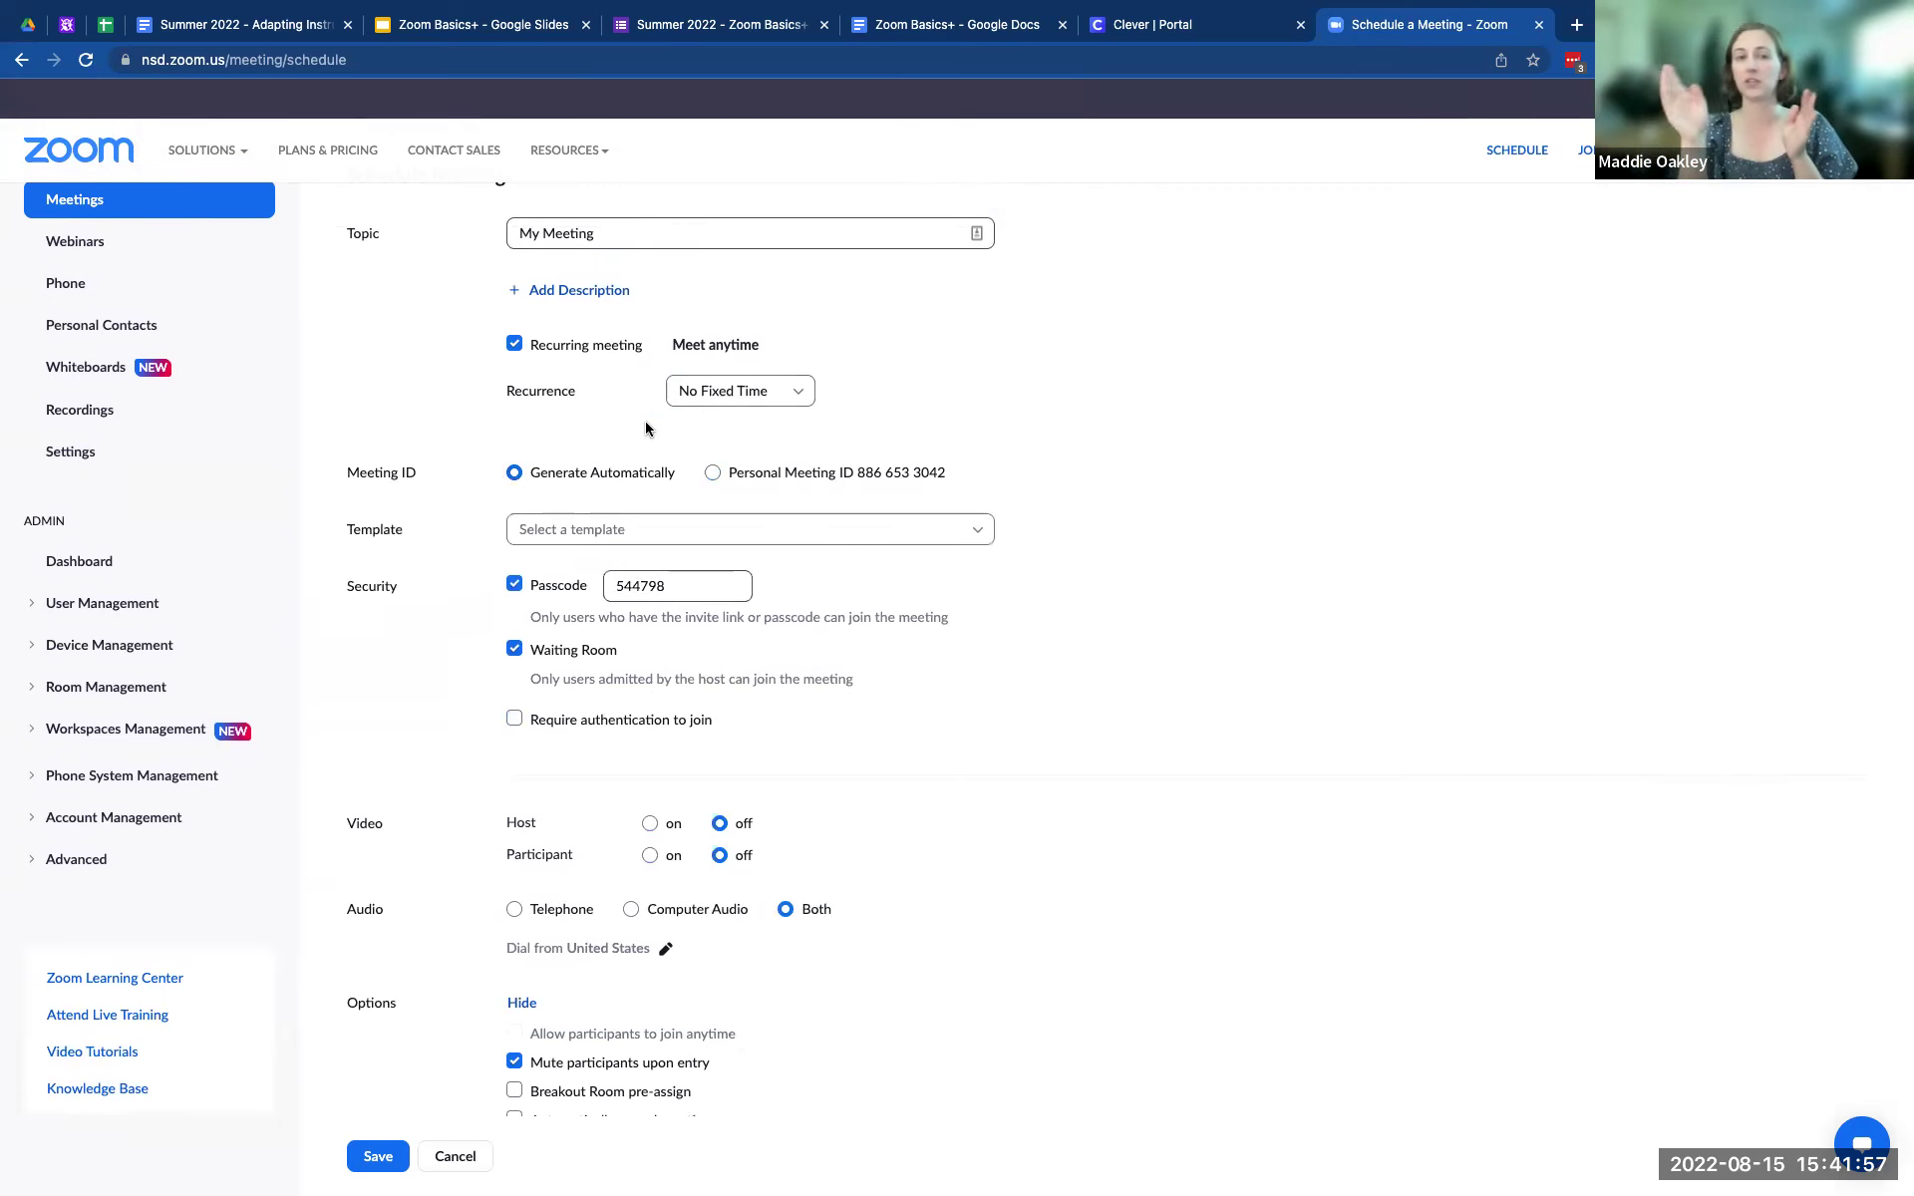
- Change the meeting topic to Parent Teacher Conference
scroll(646, 429, up, 2)
triple_click(585, 337)
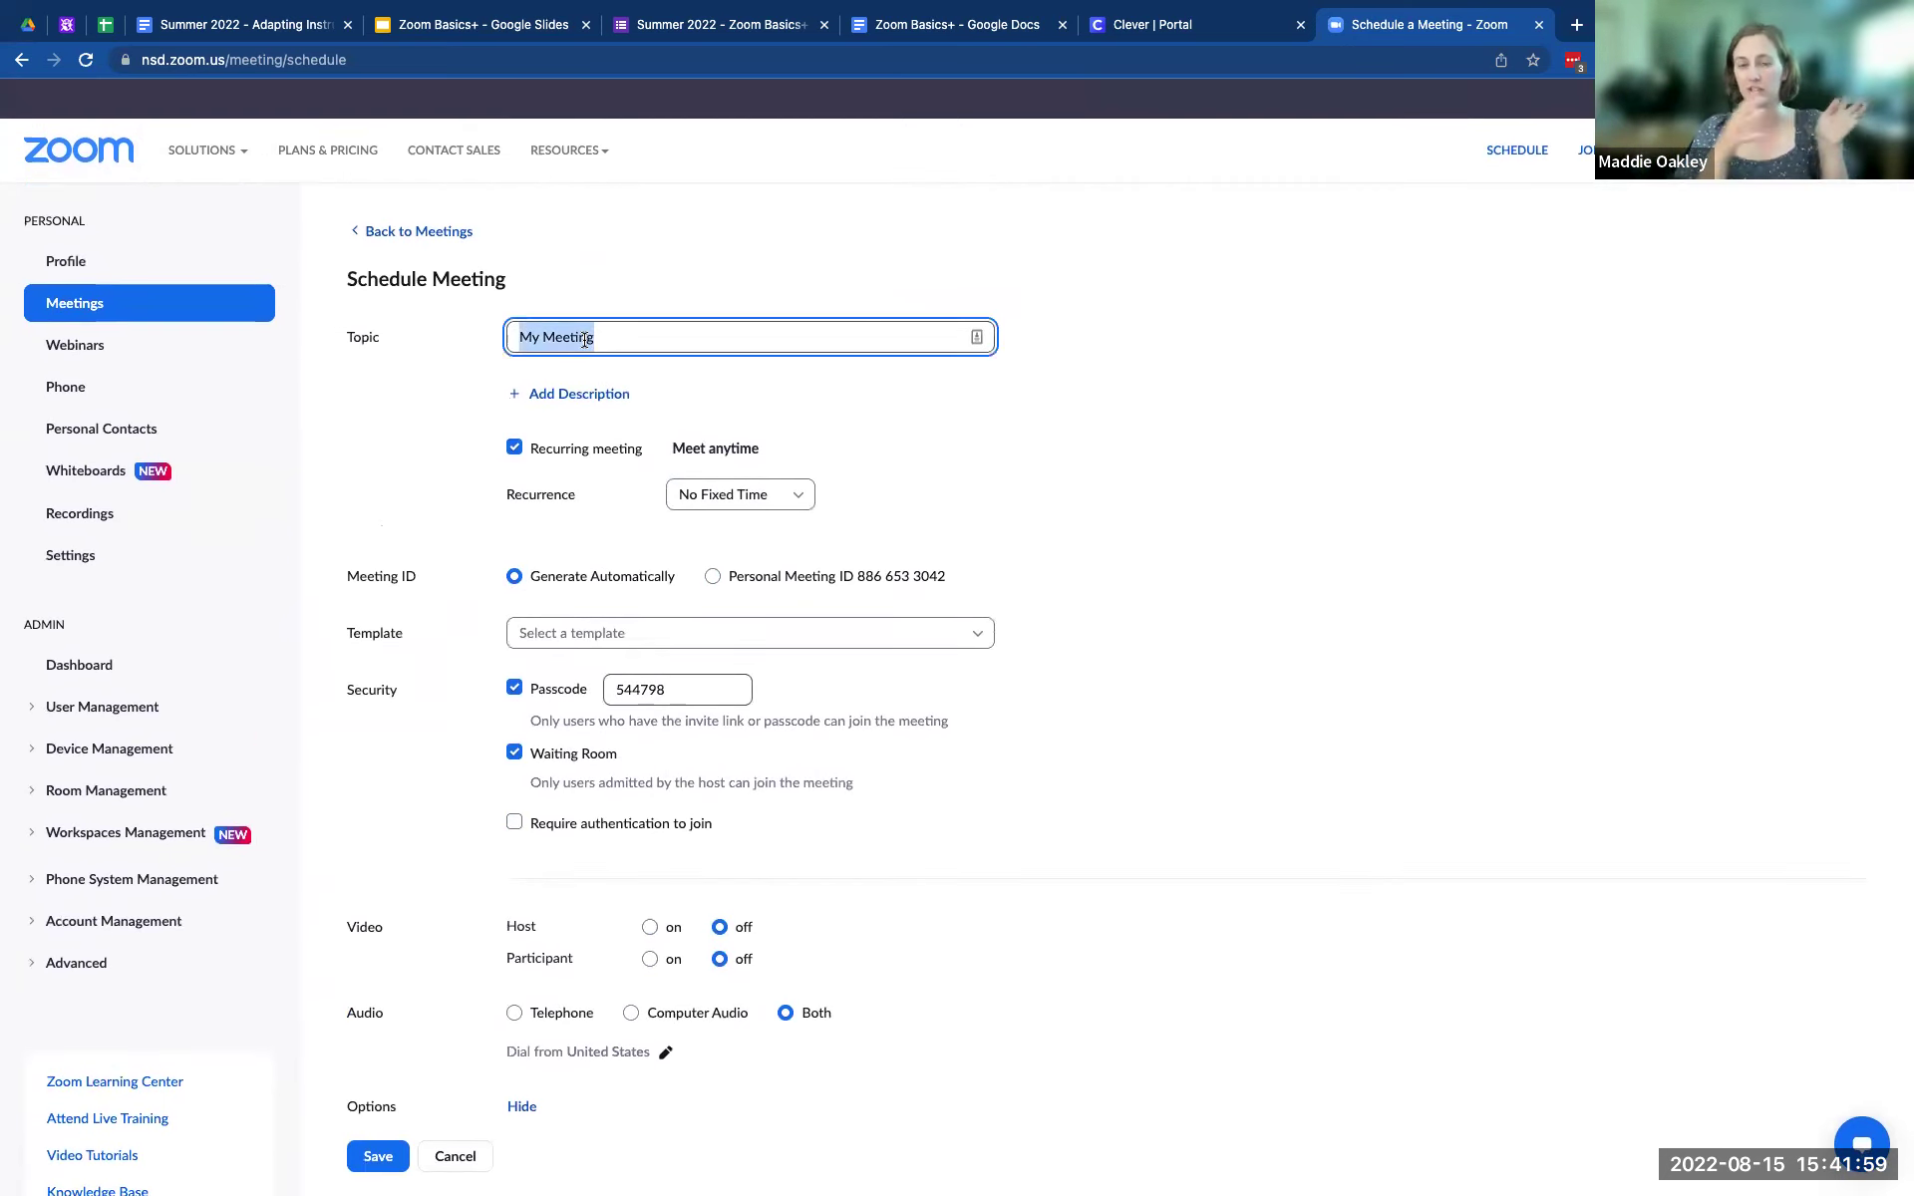
text(Pare)
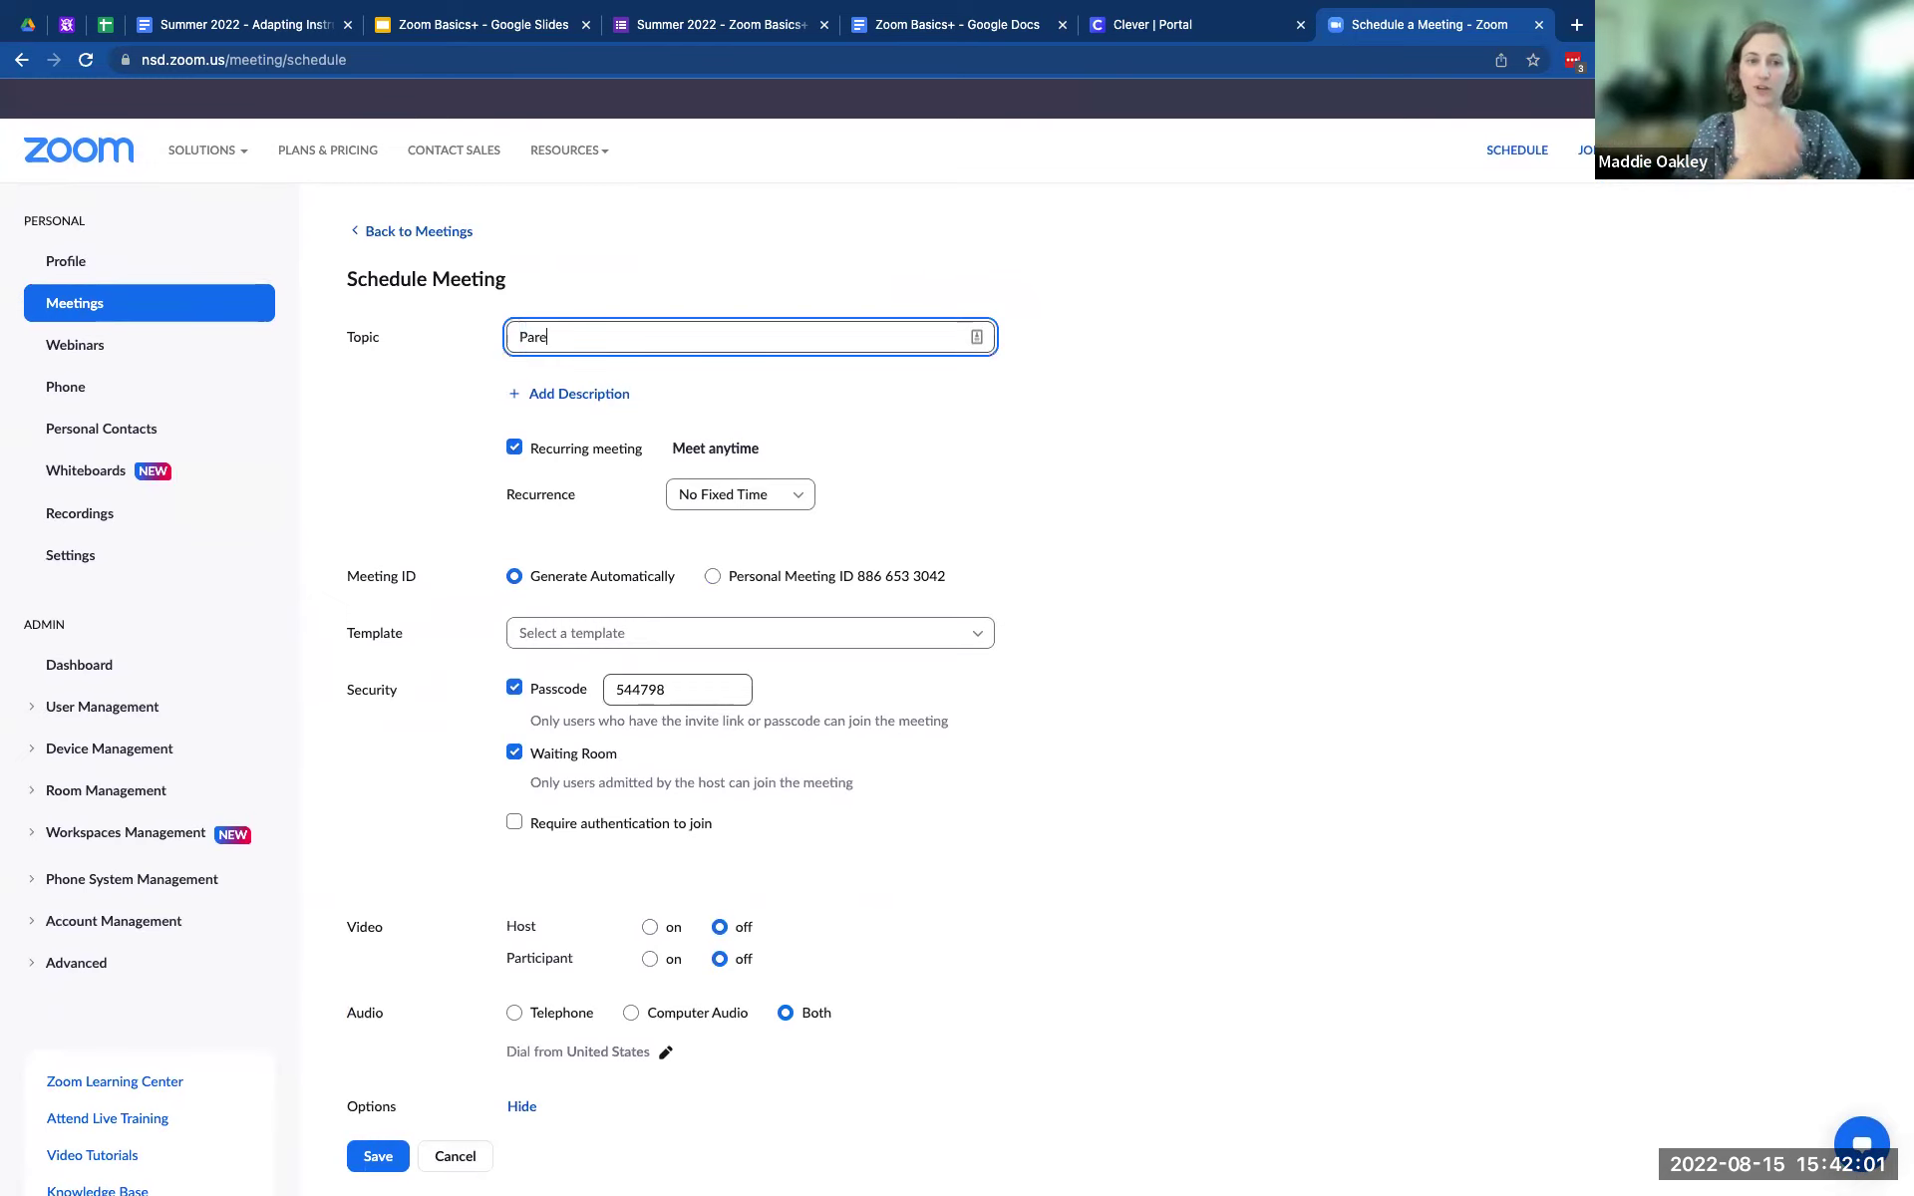
text(nt Teacher Conference)
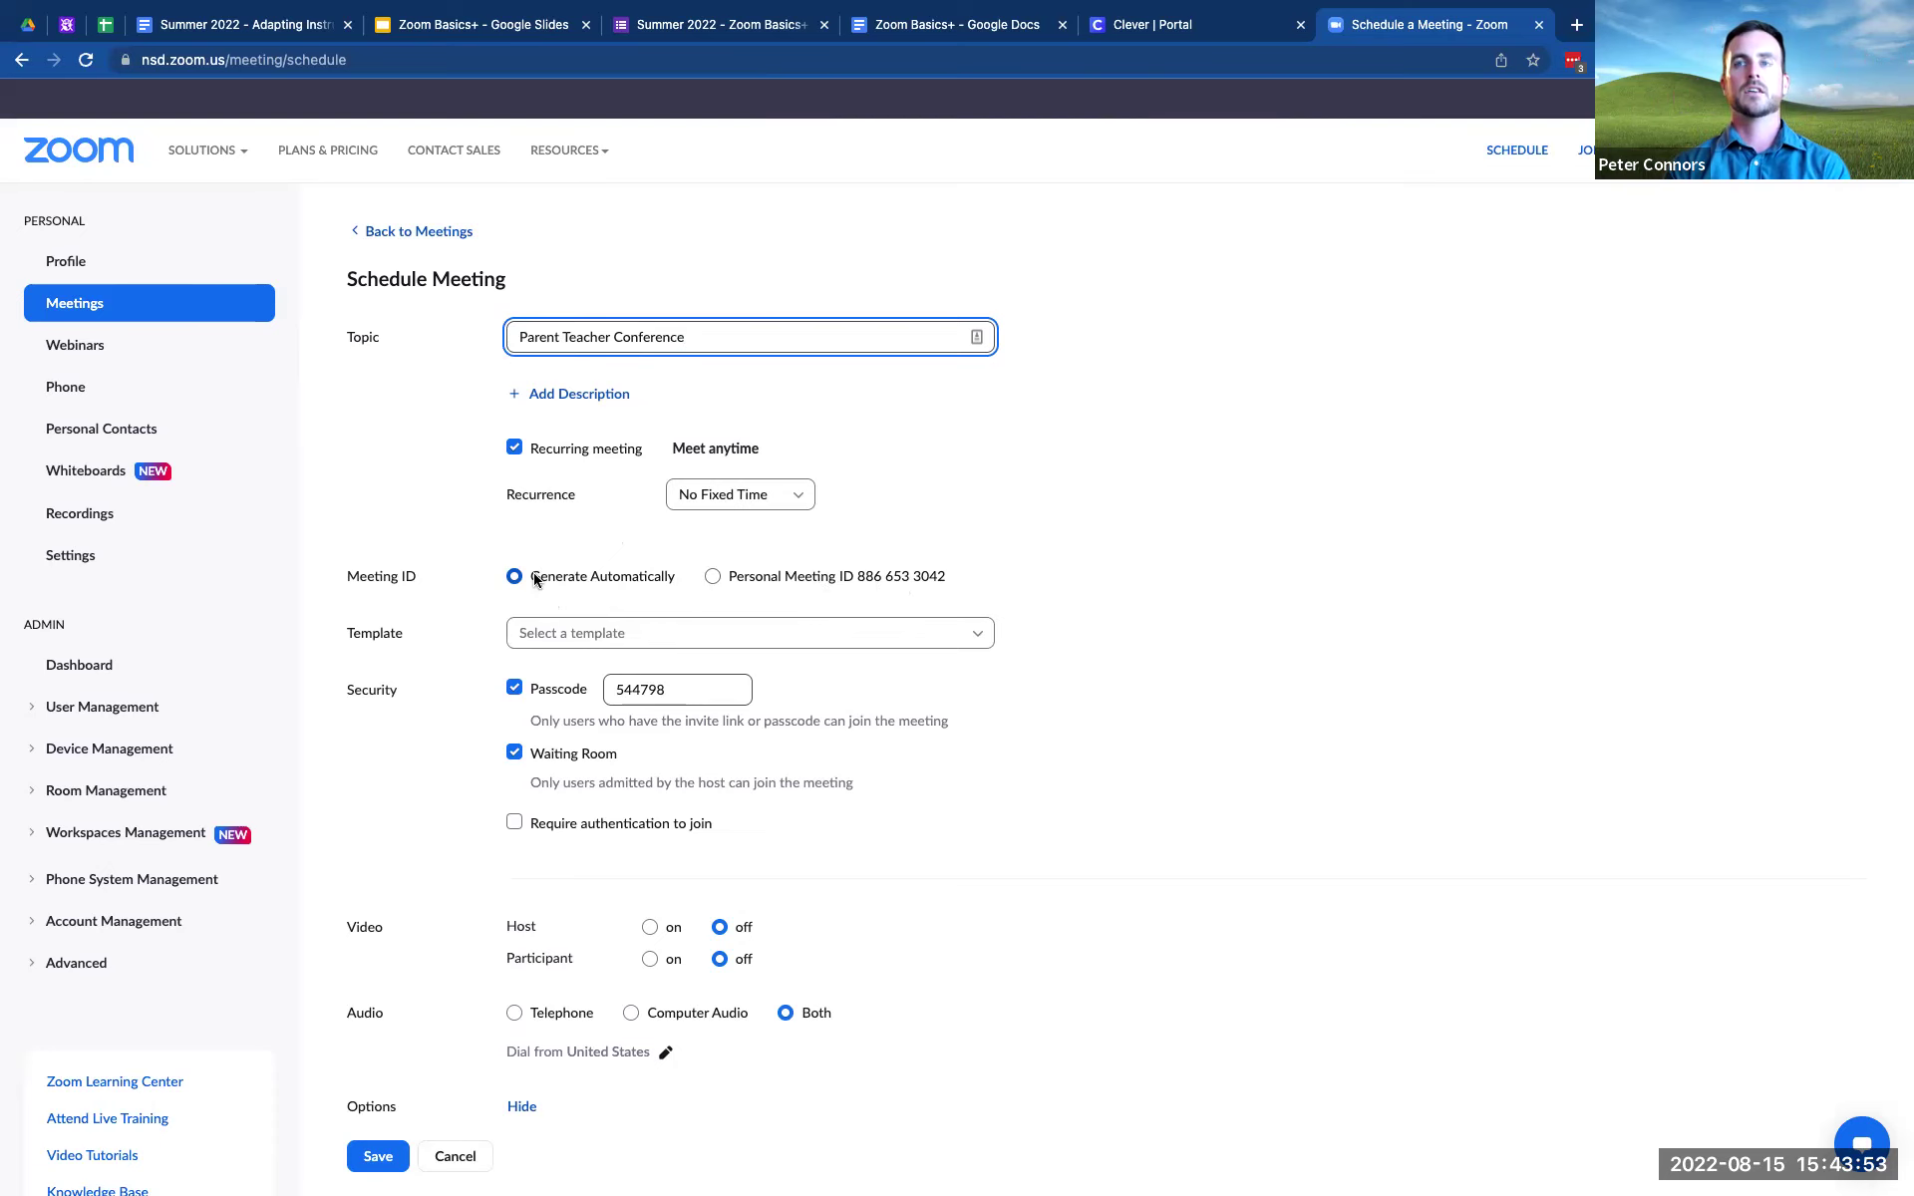
- Examine the conference meeting's security, video, audio, additional option and alternative host settings
scroll(536, 580, down, 3)
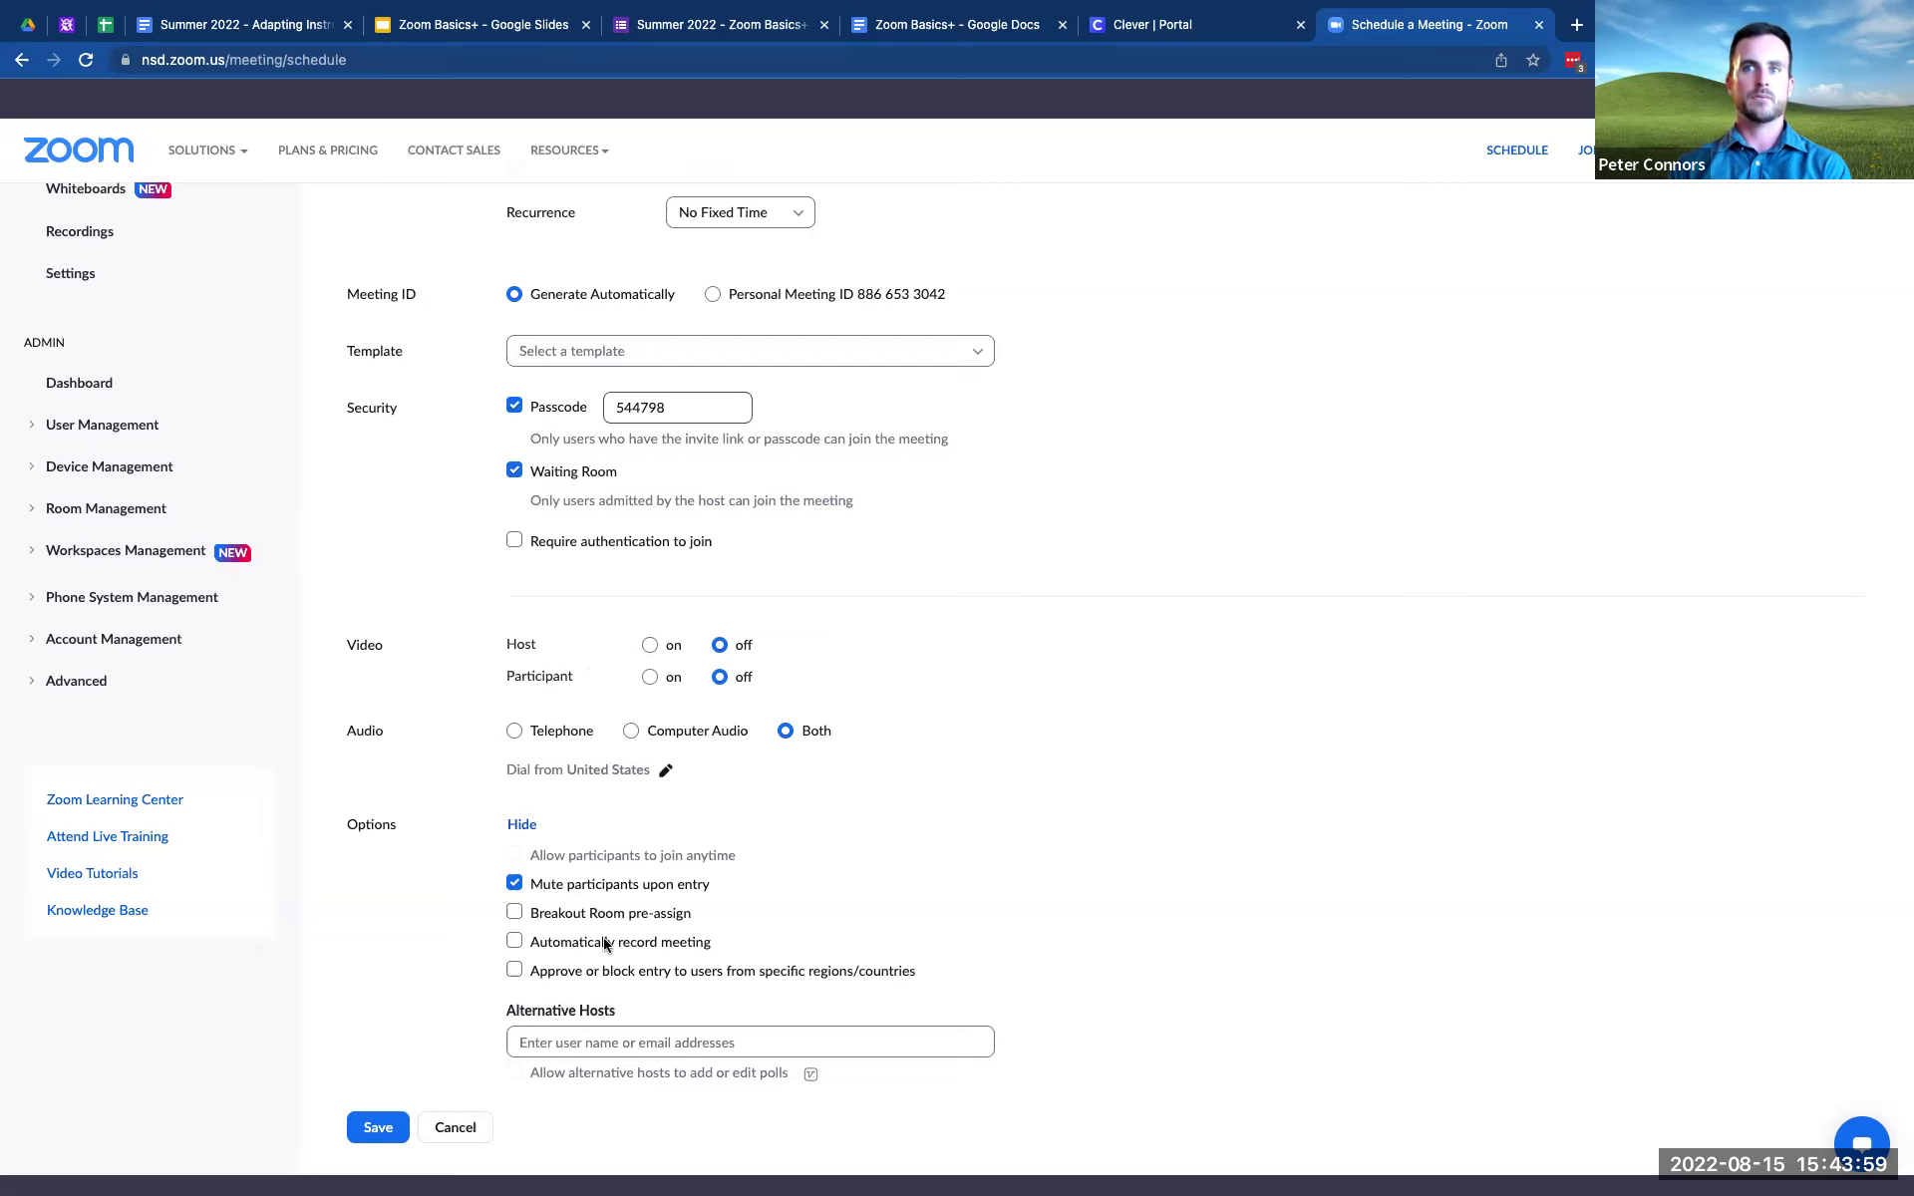
scroll(622, 945, down, 3)
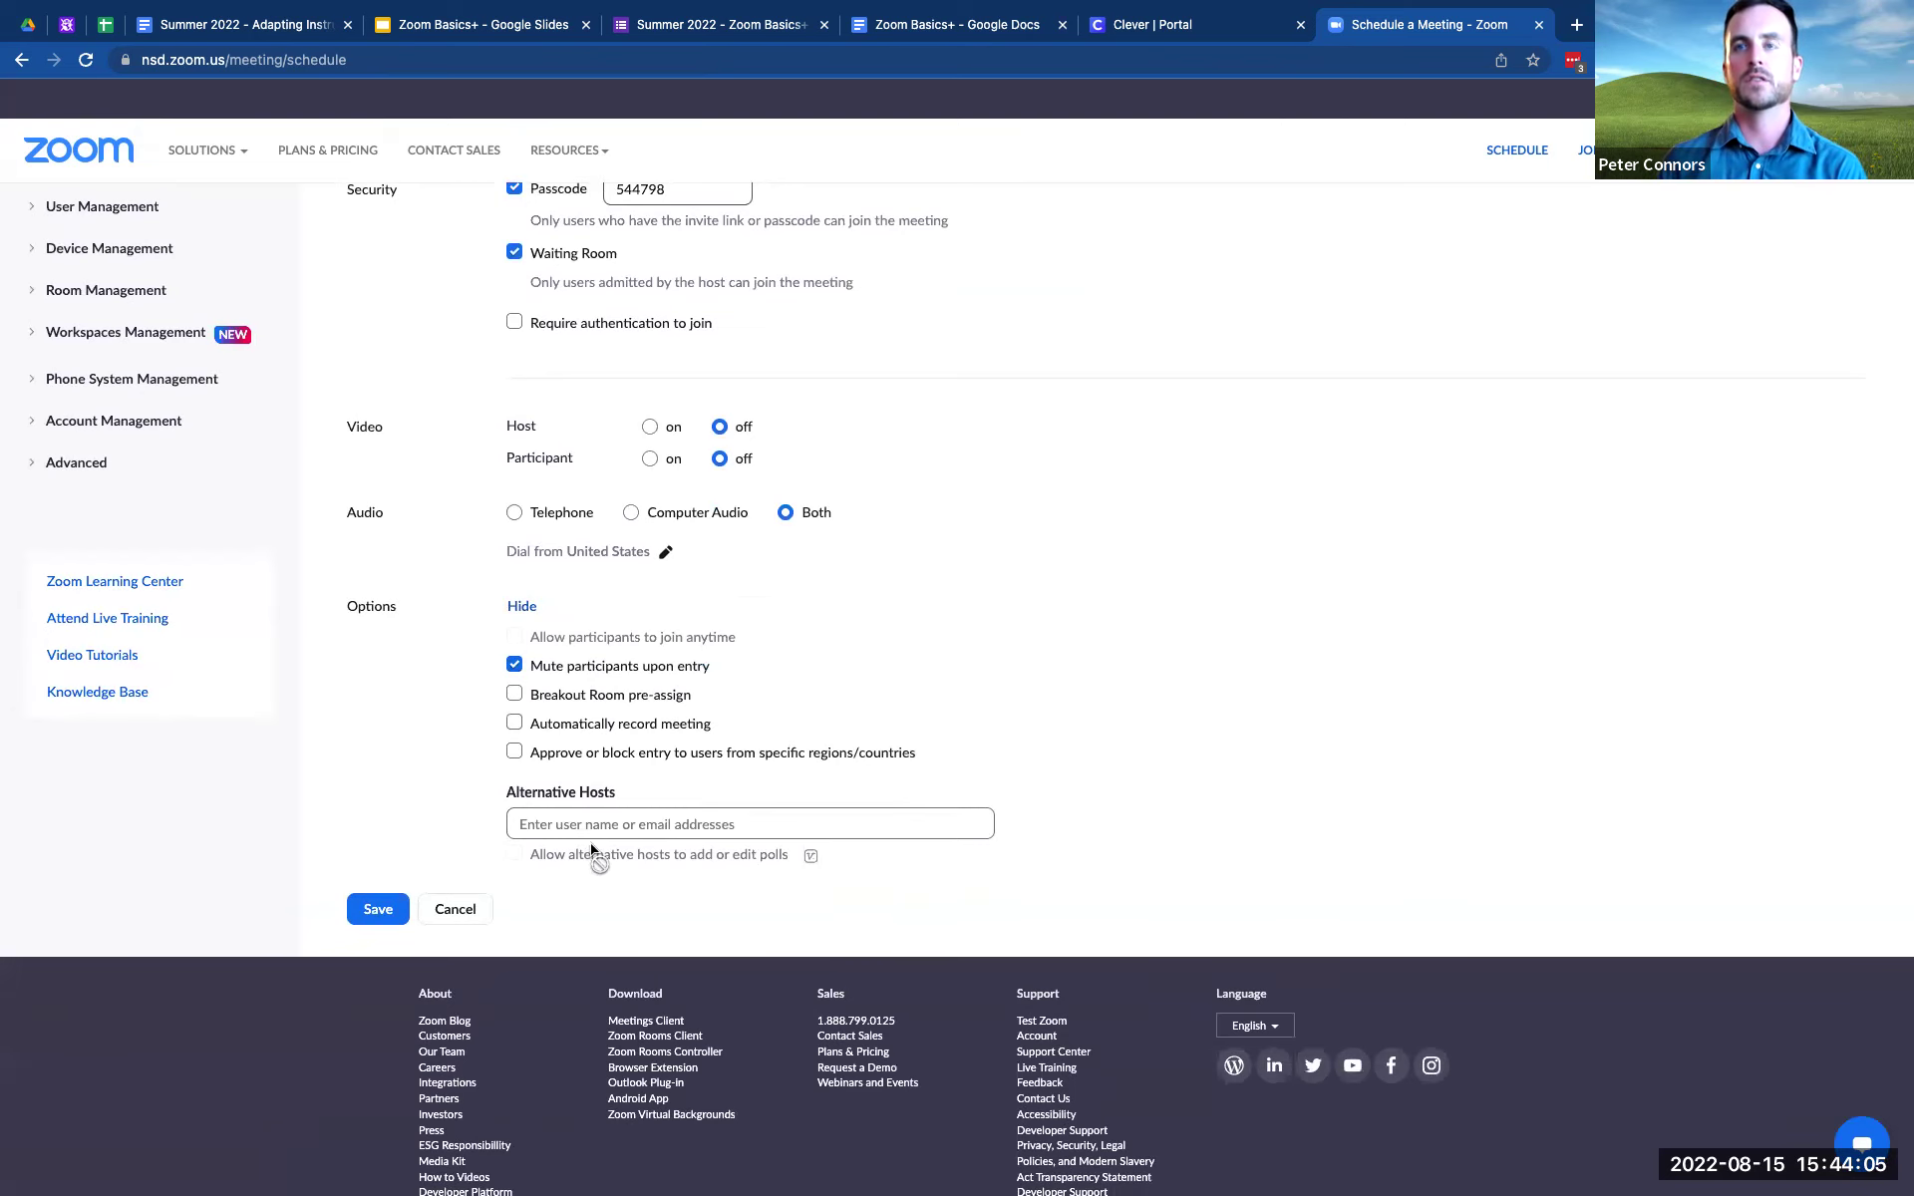
scroll(624, 815, up, 6)
scroll(624, 817, down, 4)
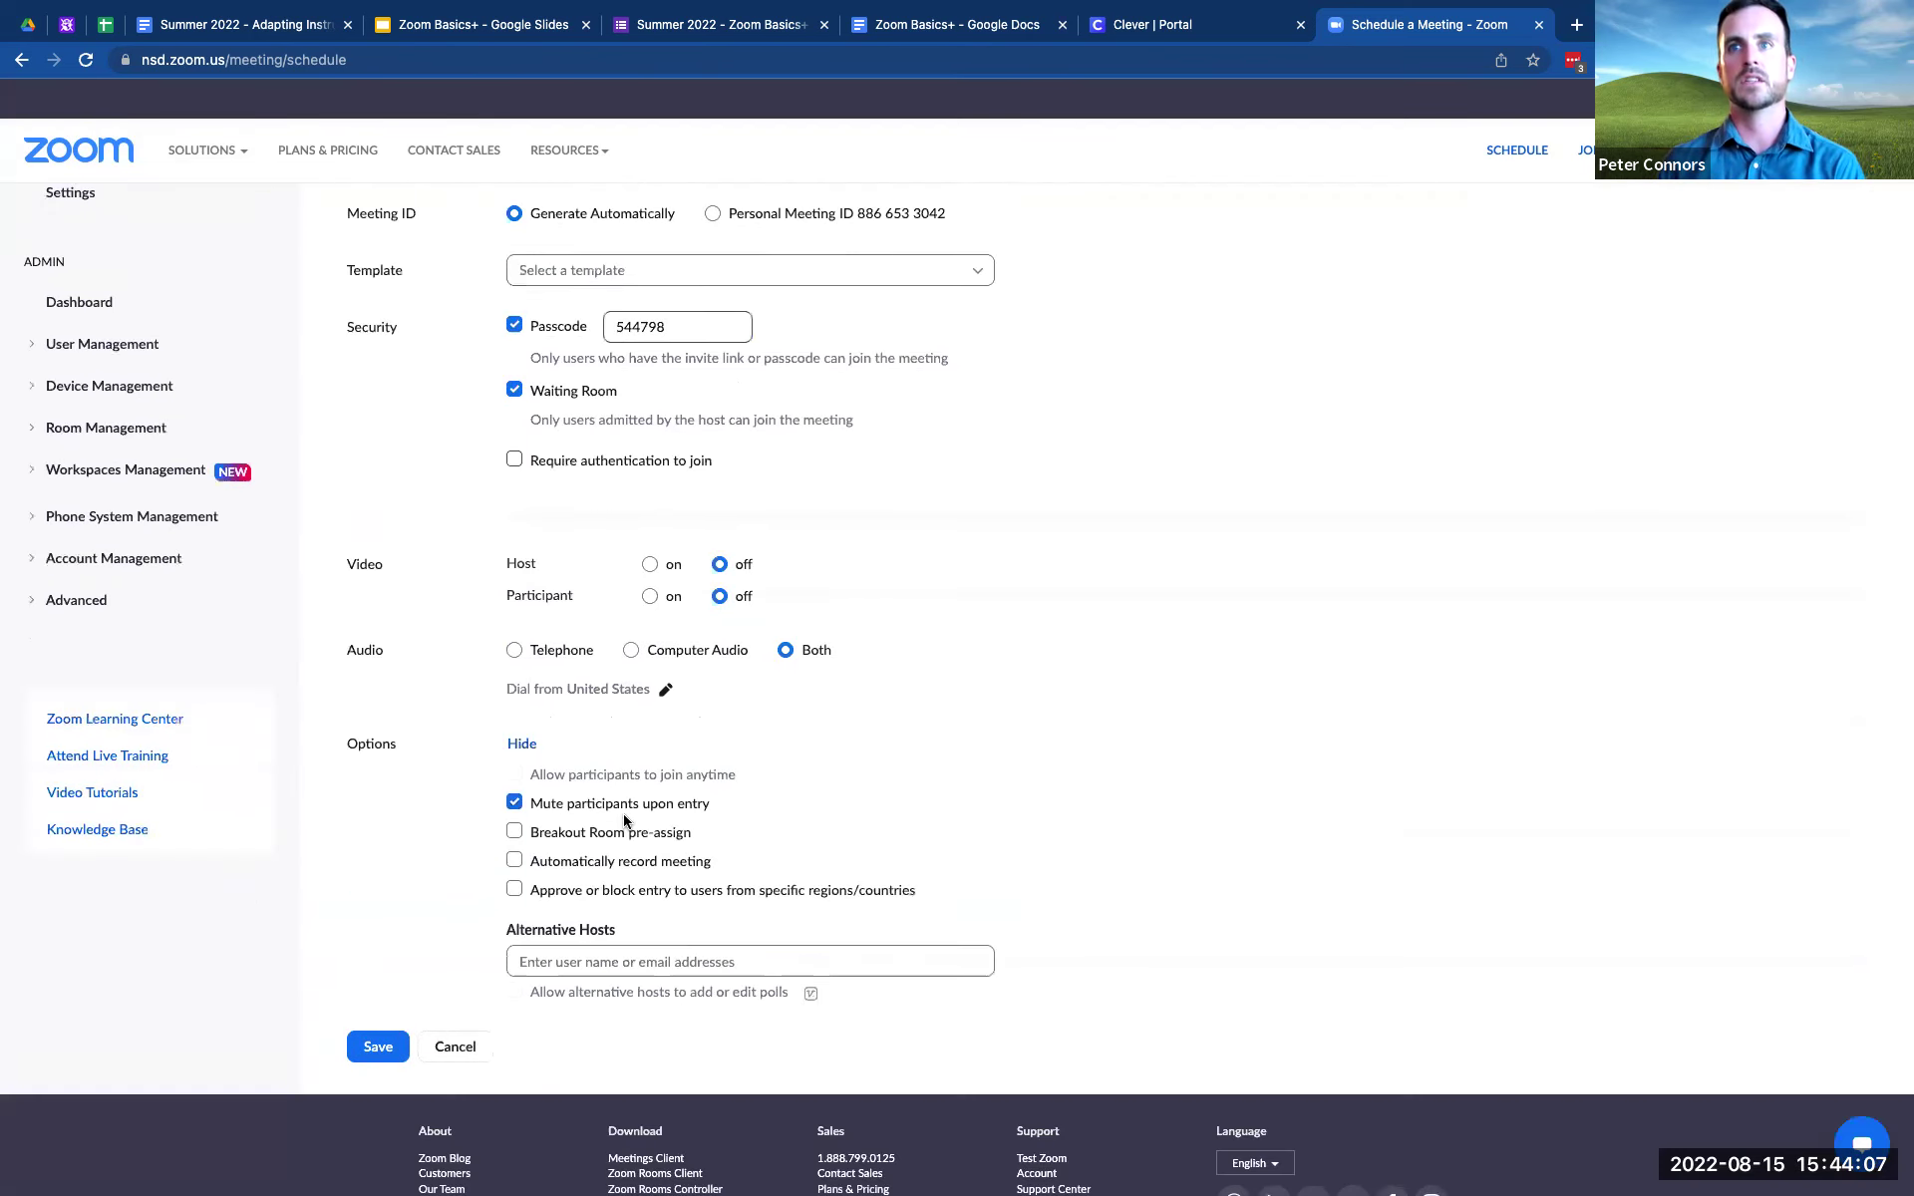
scroll(625, 821, down, 1)
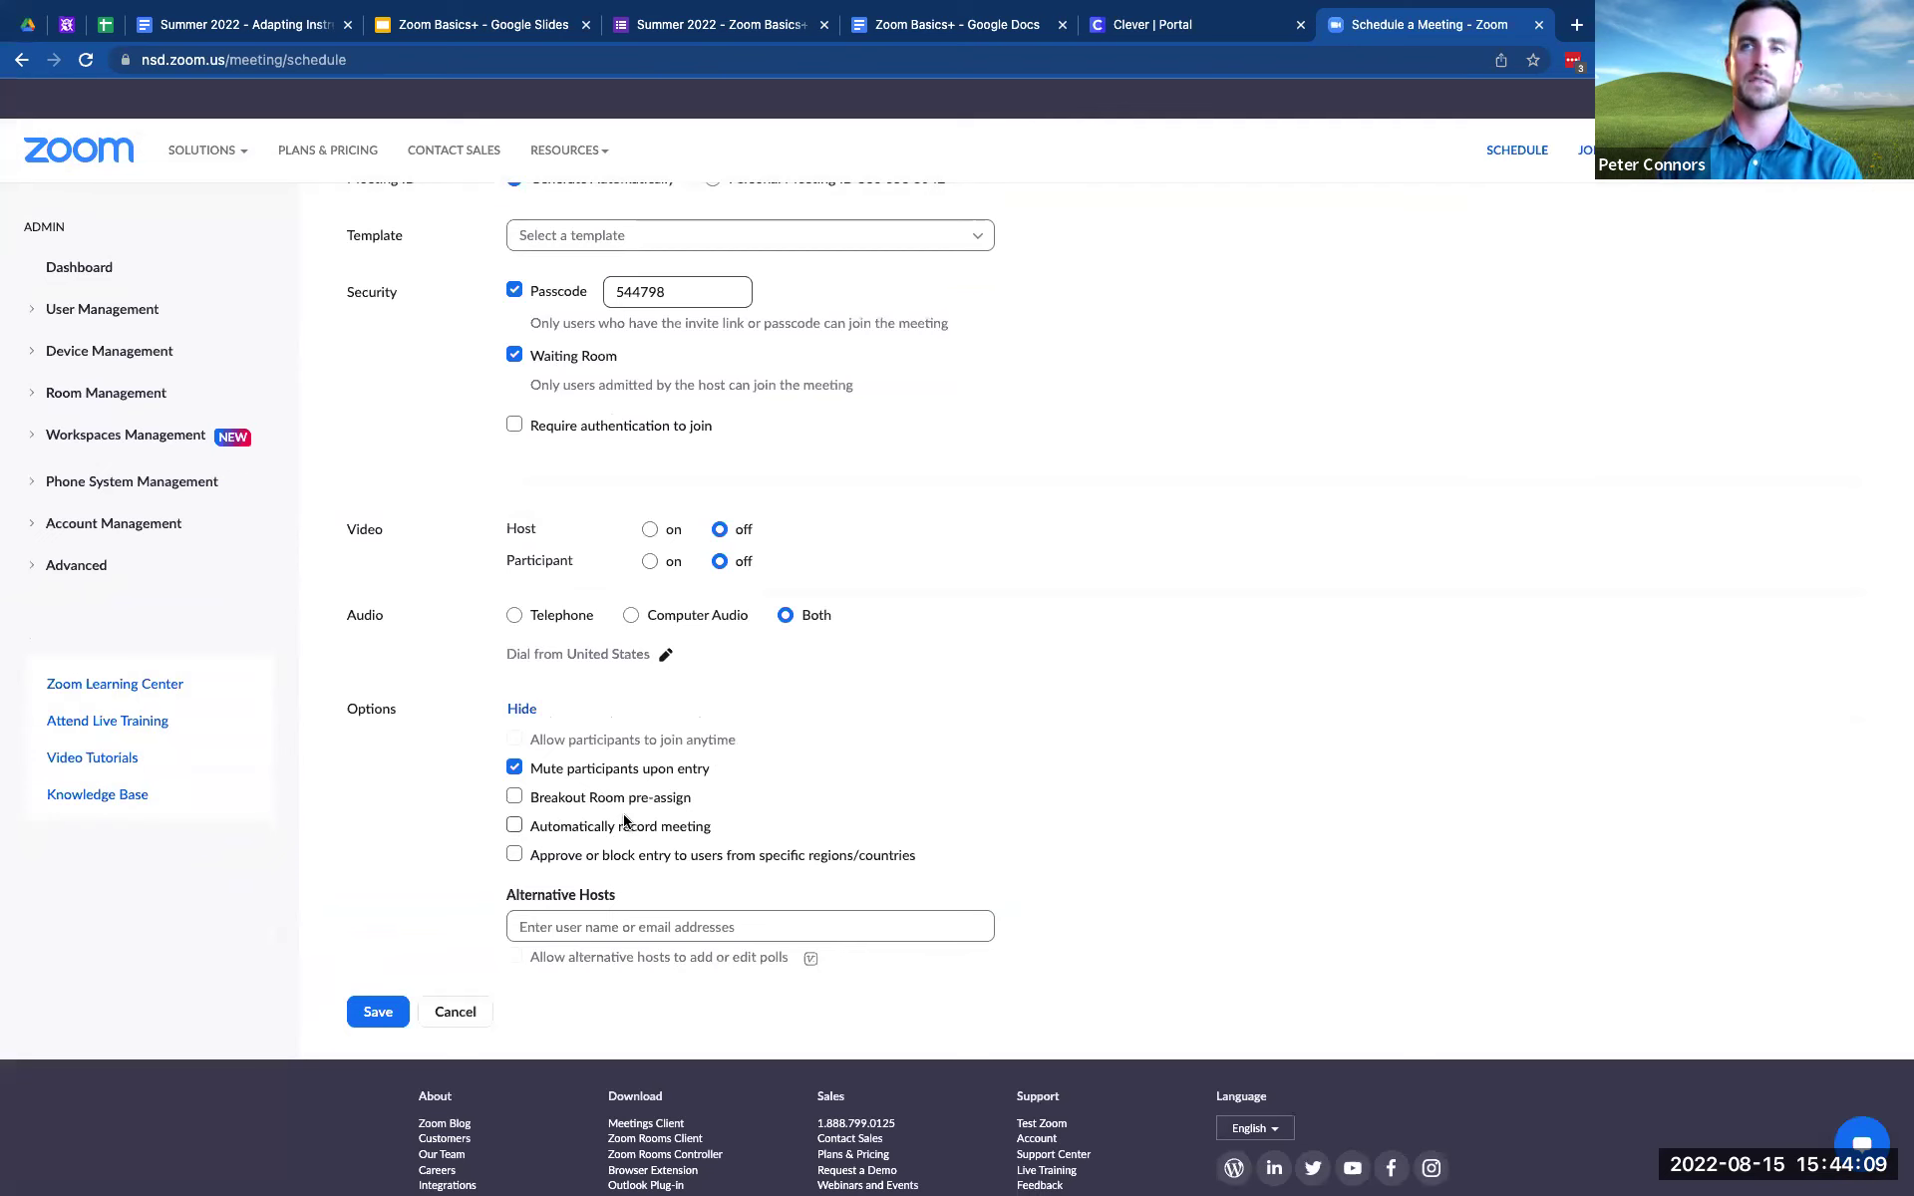
scroll(624, 820, up, 5)
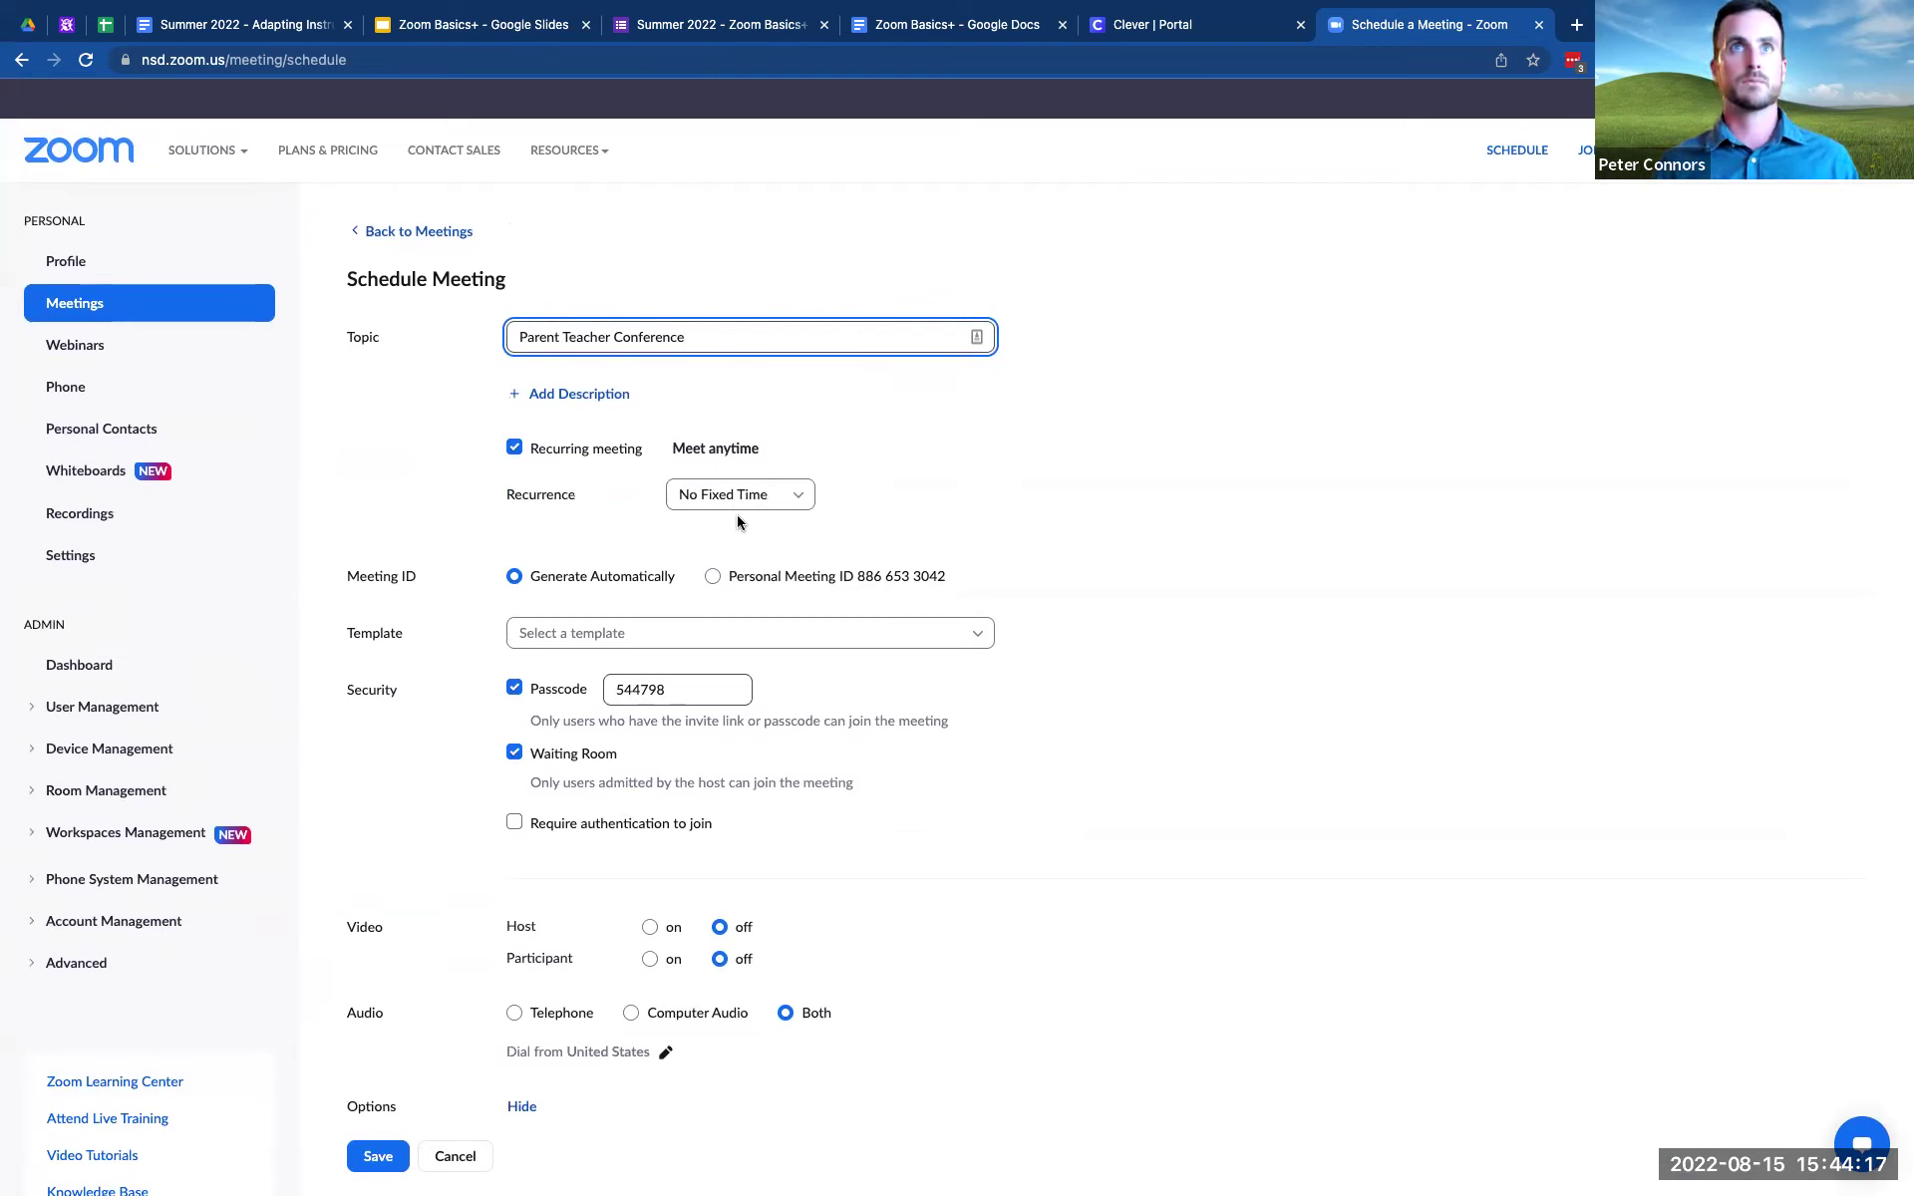
scroll(737, 514, down, 5)
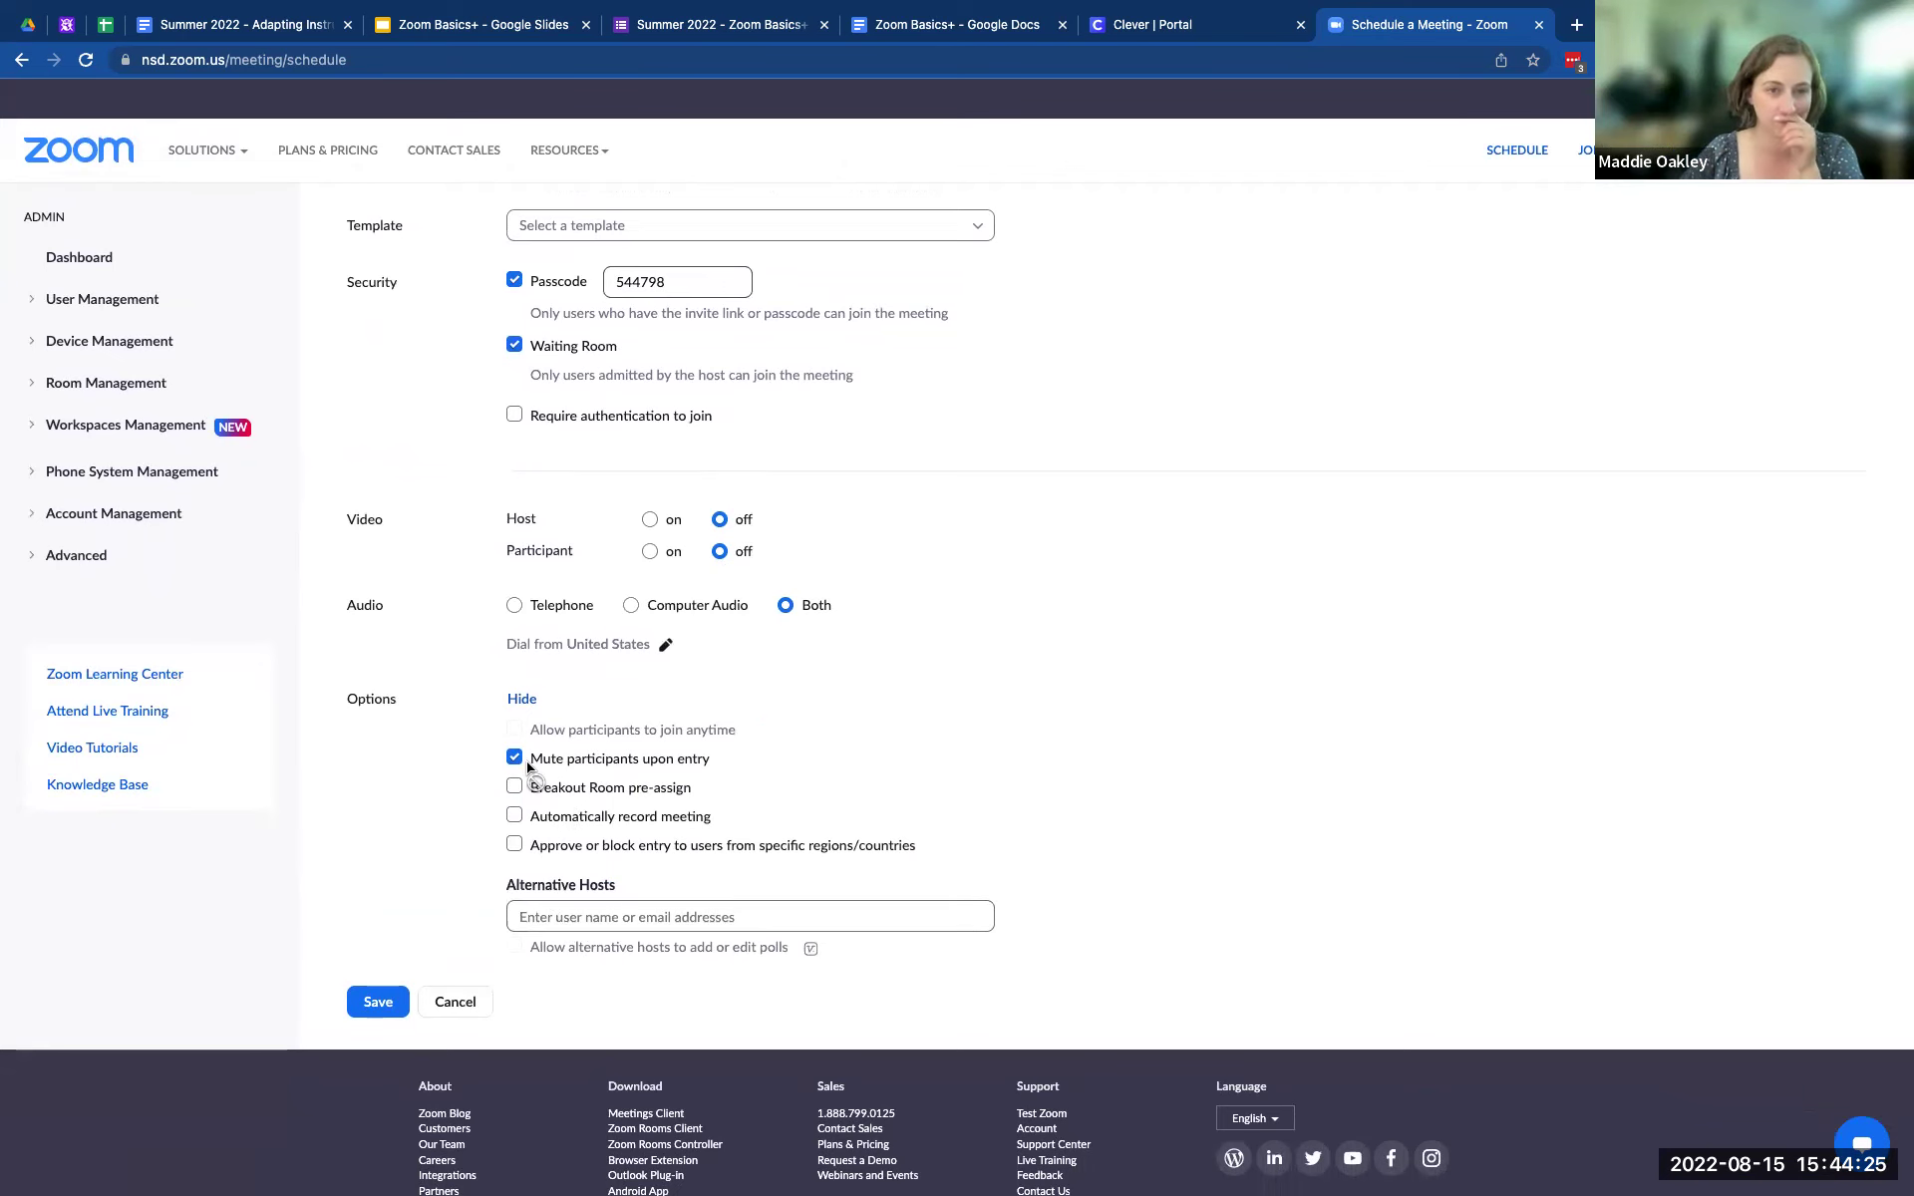
- Apply the Schoology 101 template to the meeting and switch the template back to None
scroll(528, 766, up, 5)
click(652, 628)
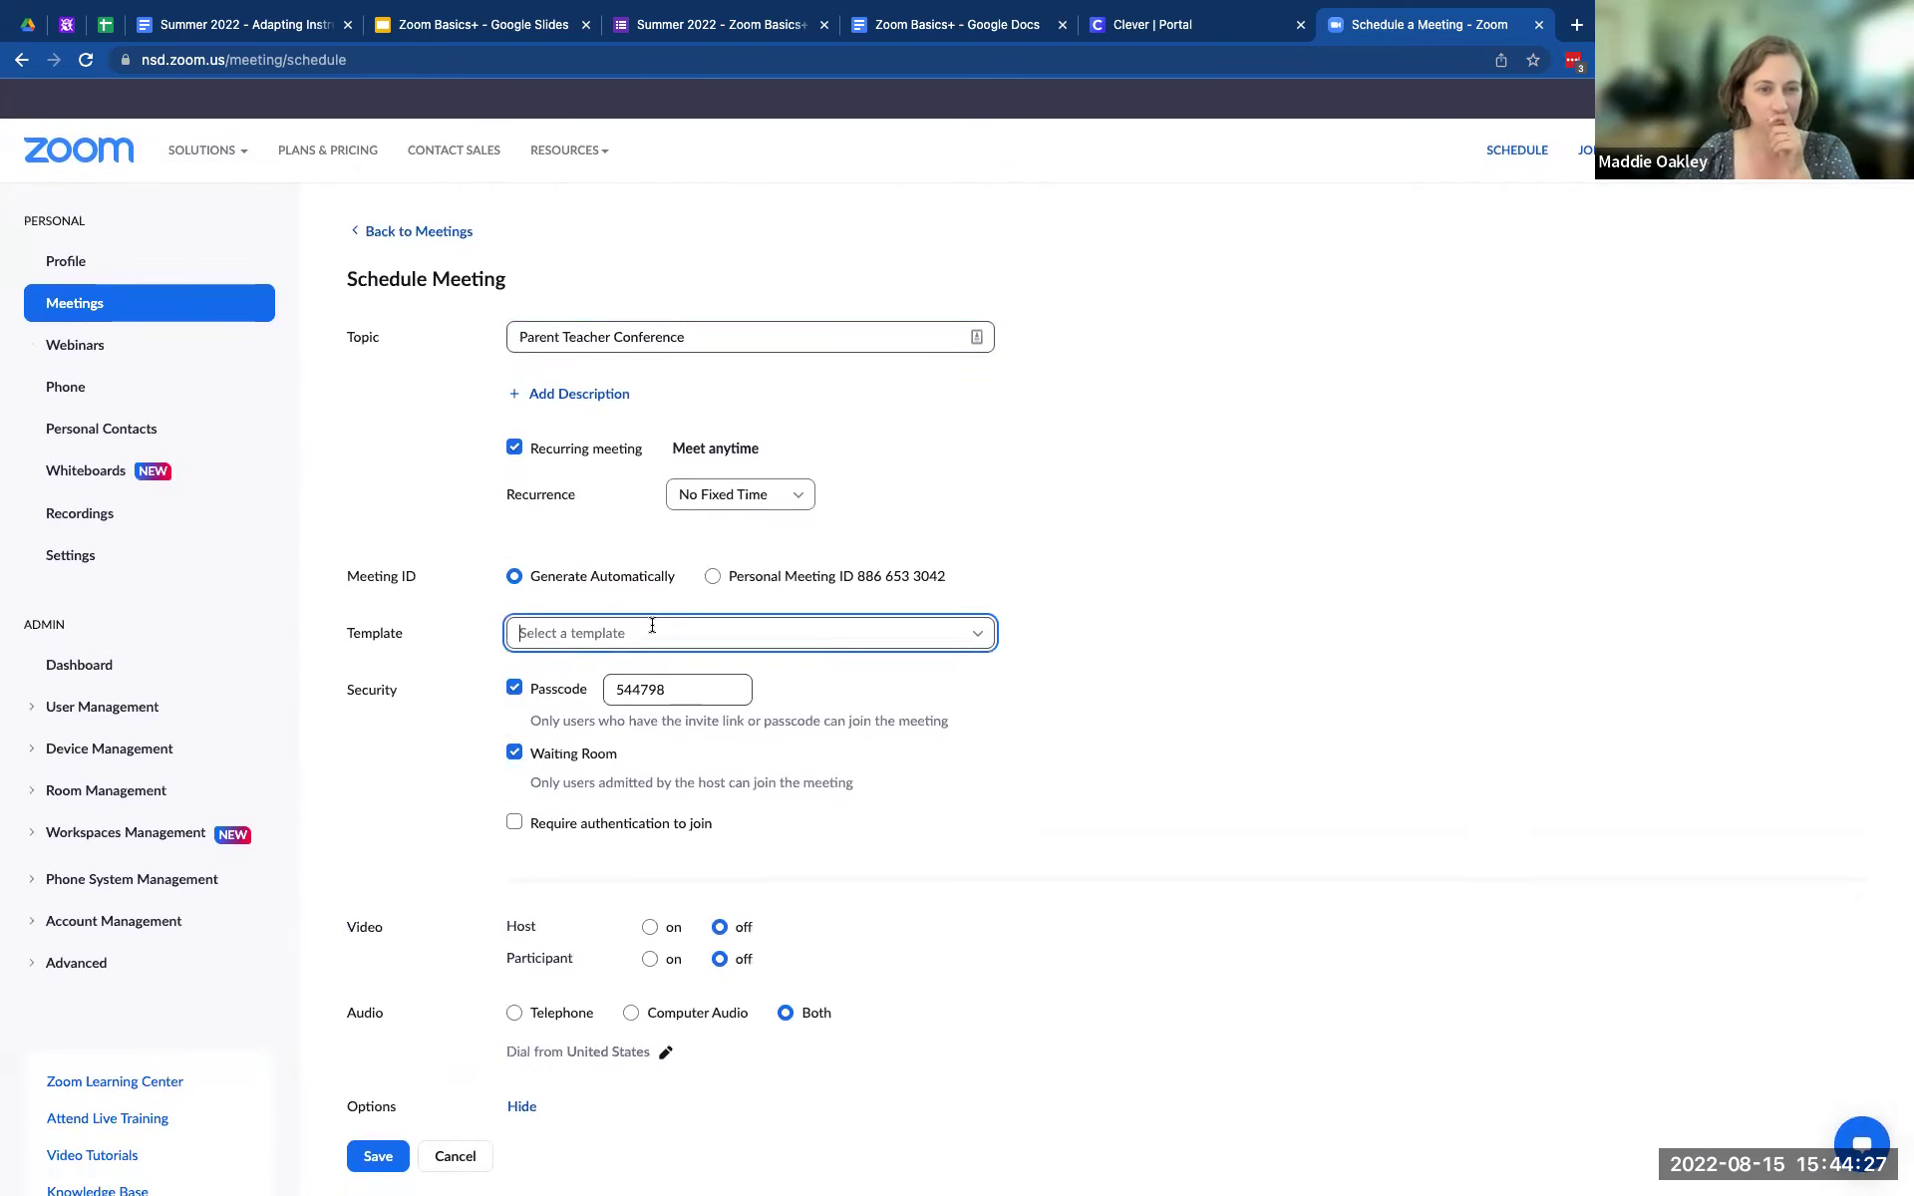
click(564, 706)
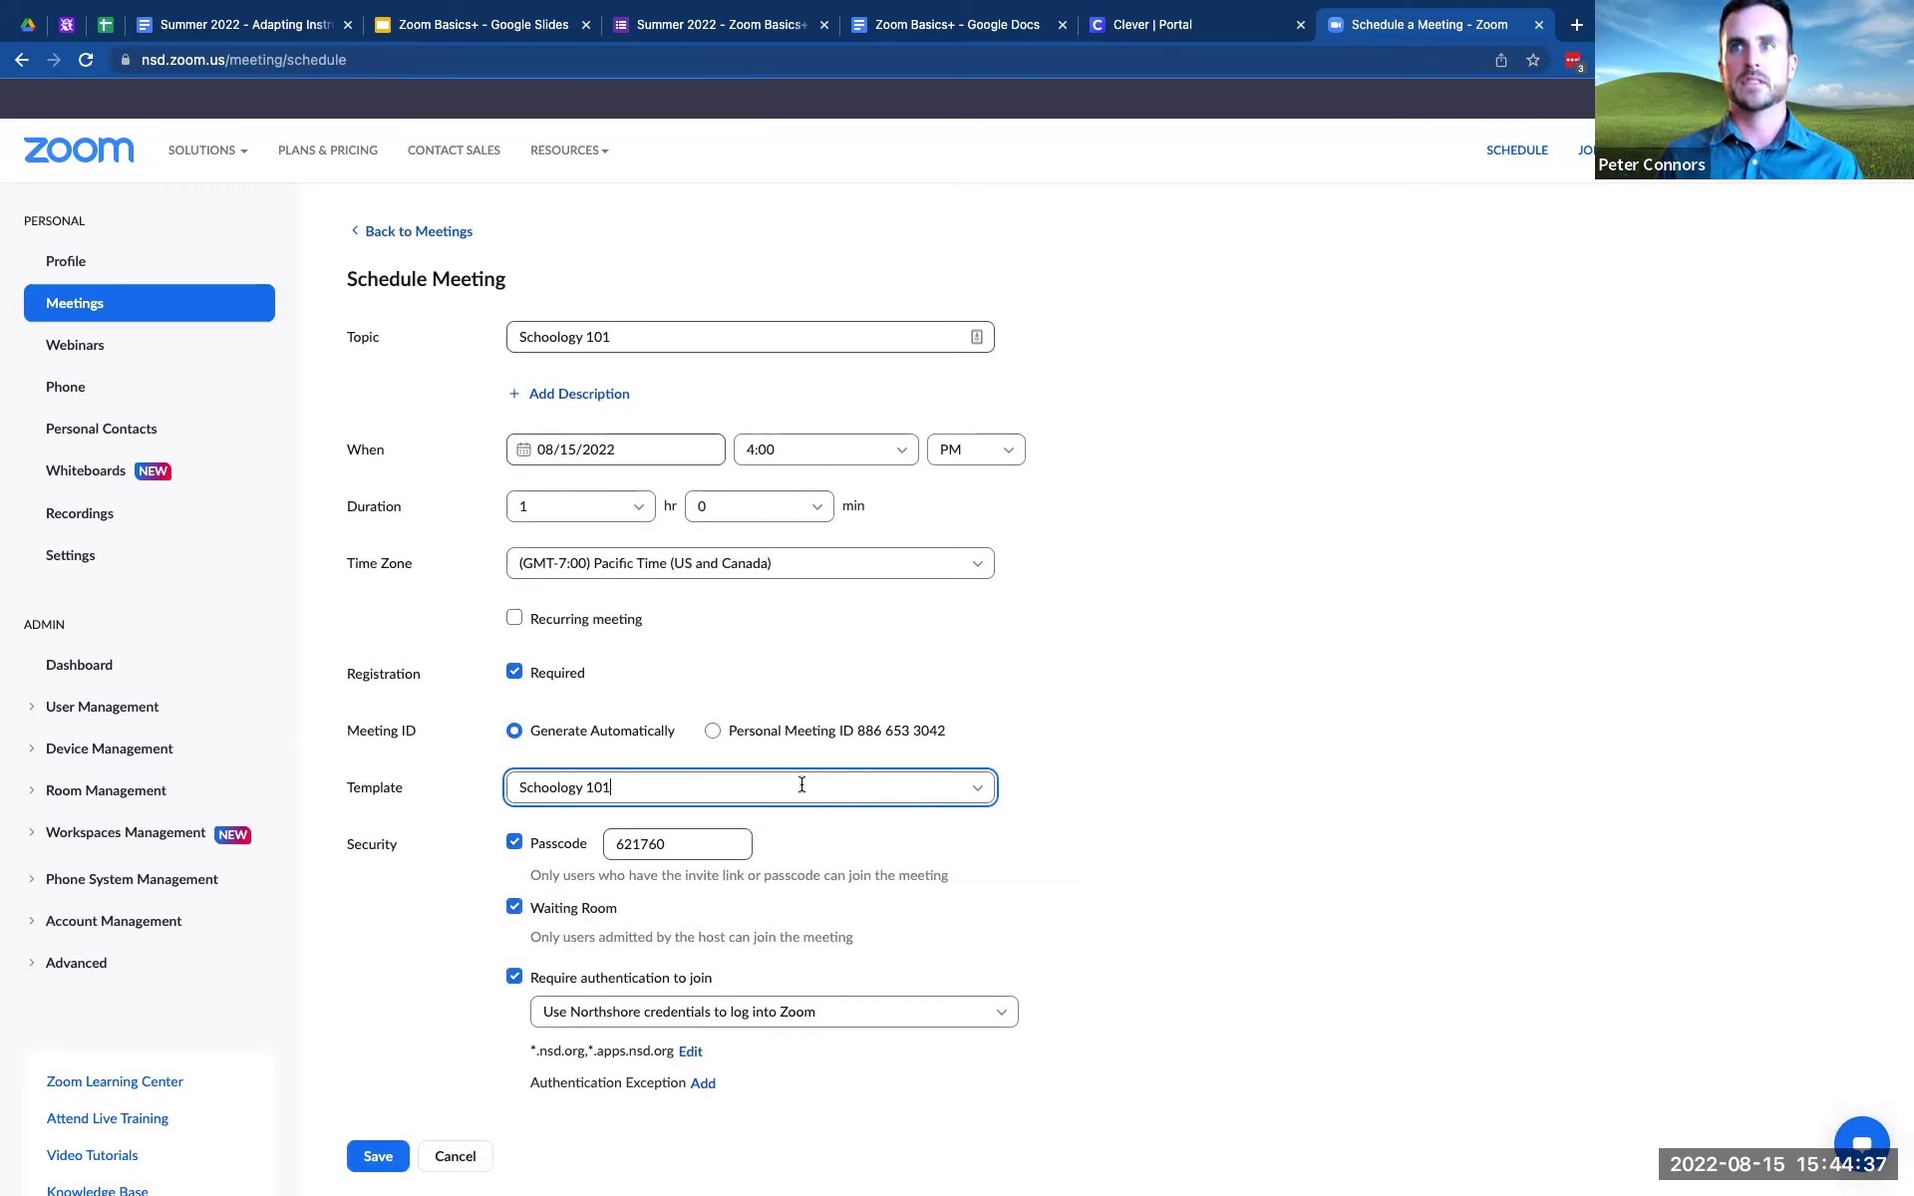
click(762, 787)
click(572, 827)
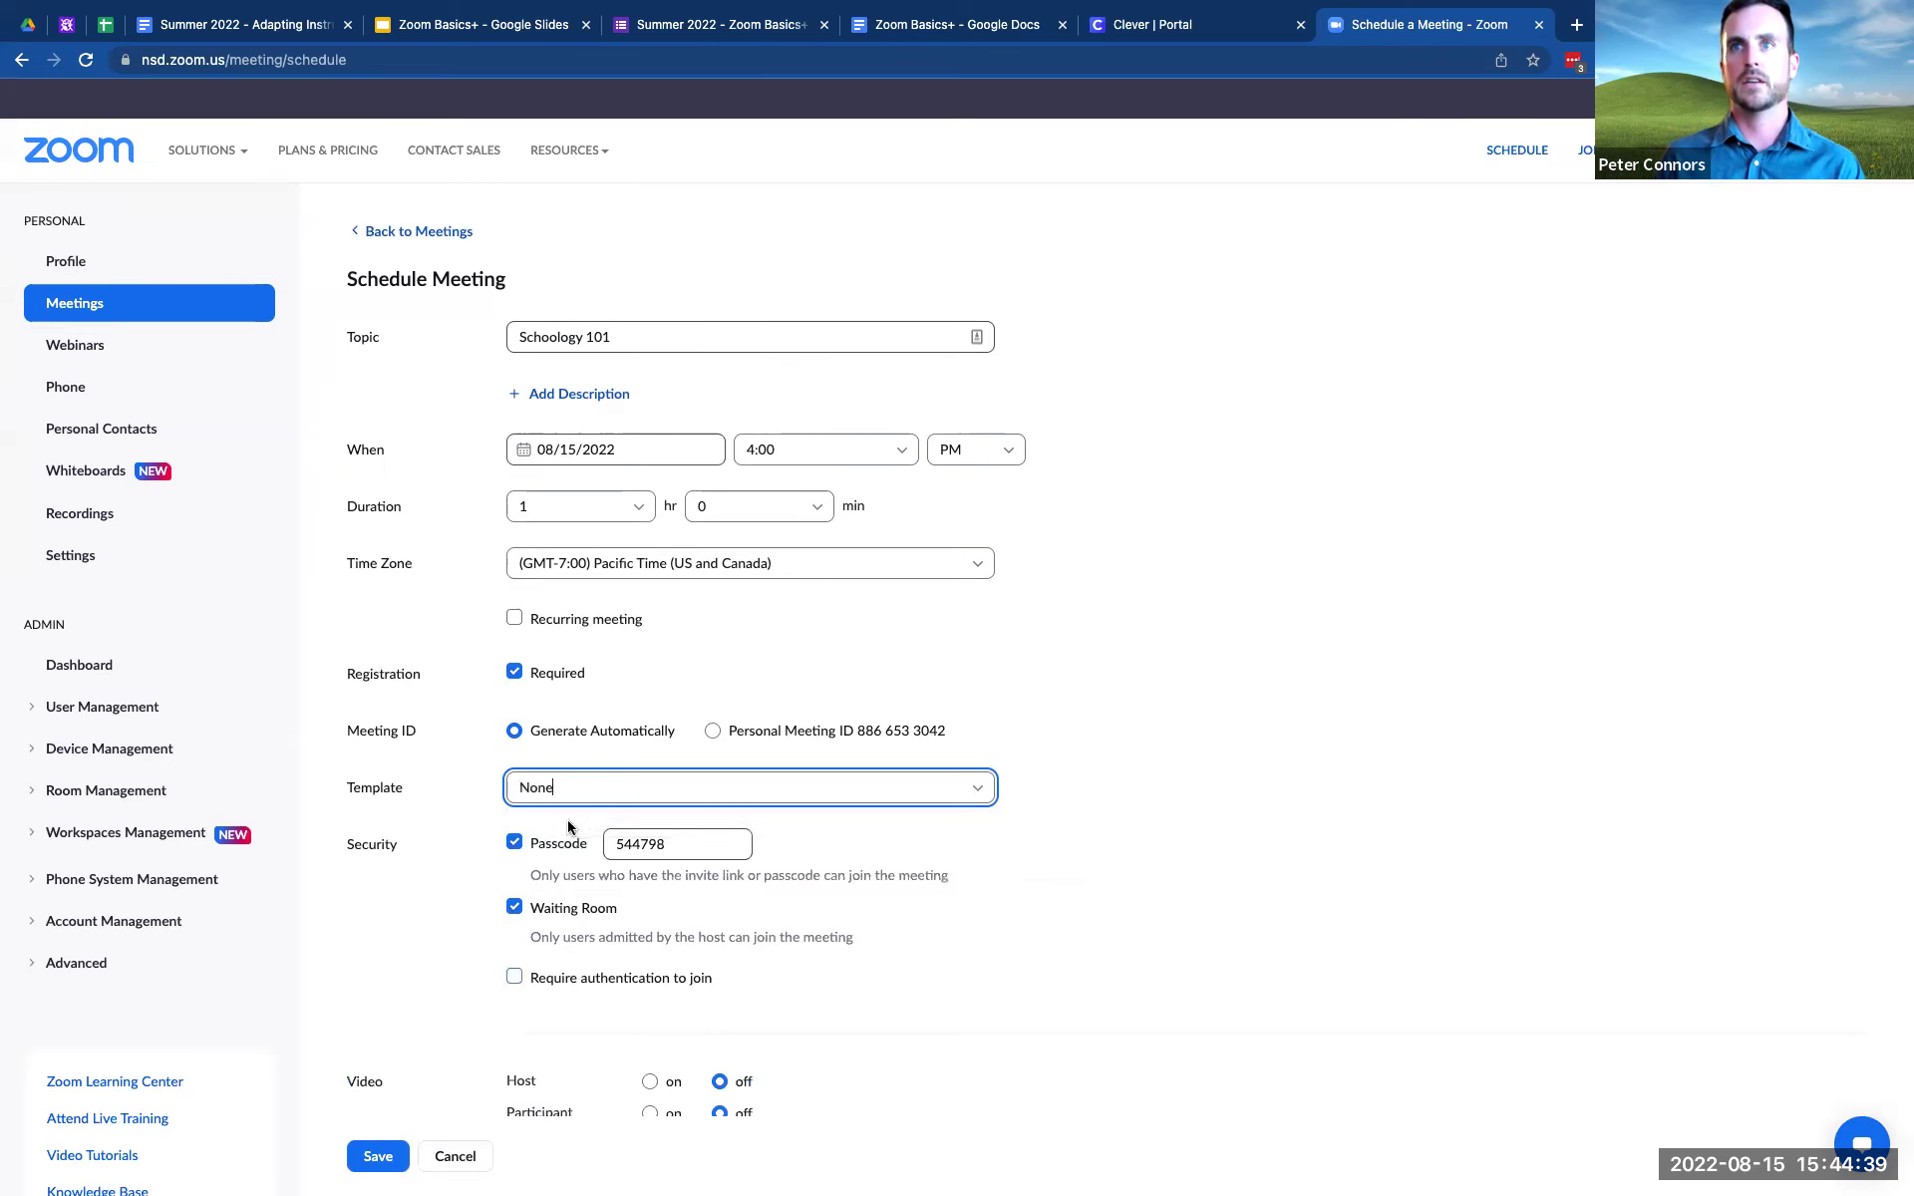
- Name the meeting Parent Teacher Conference and make it recurring with No Fixed Time
scroll(601, 963, down, 2)
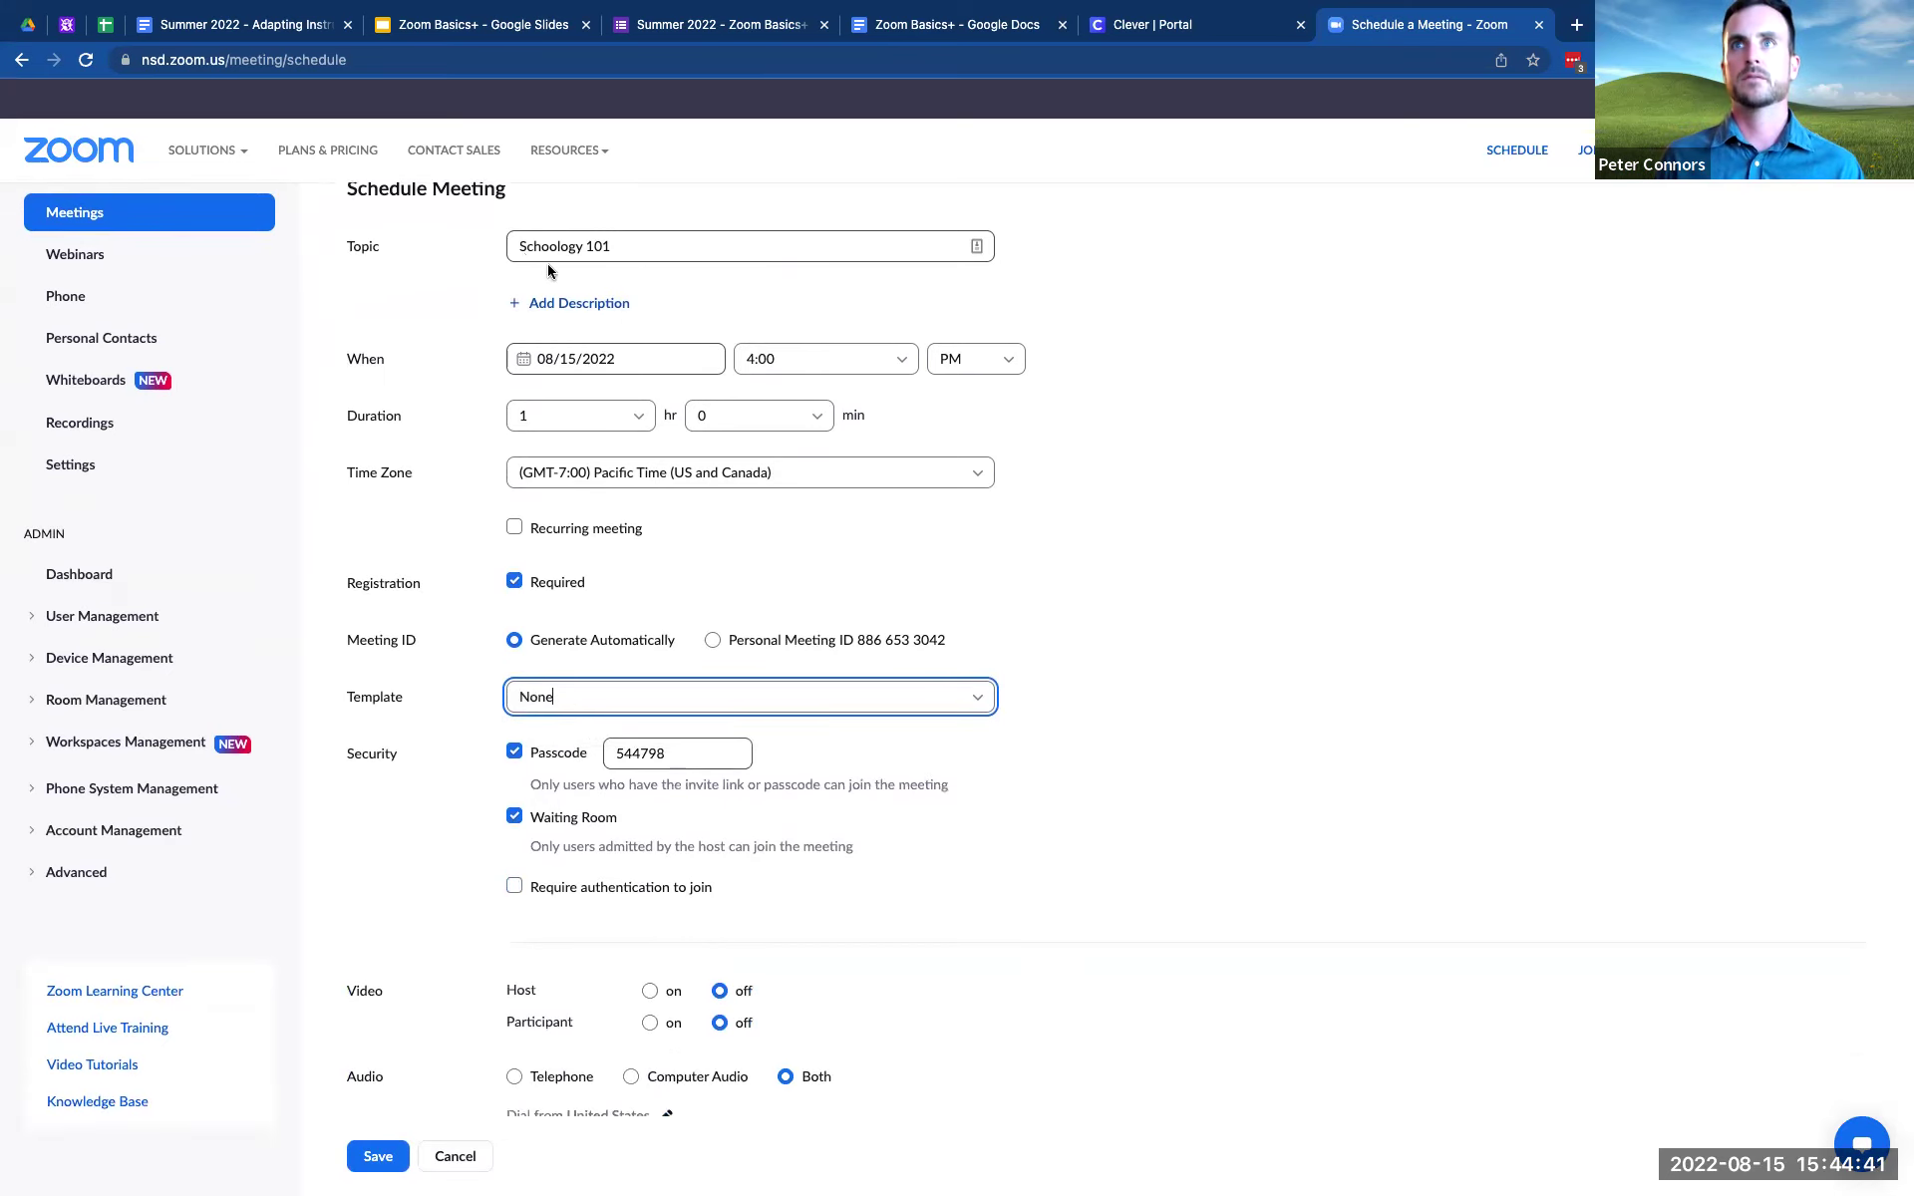
triple_click(530, 236)
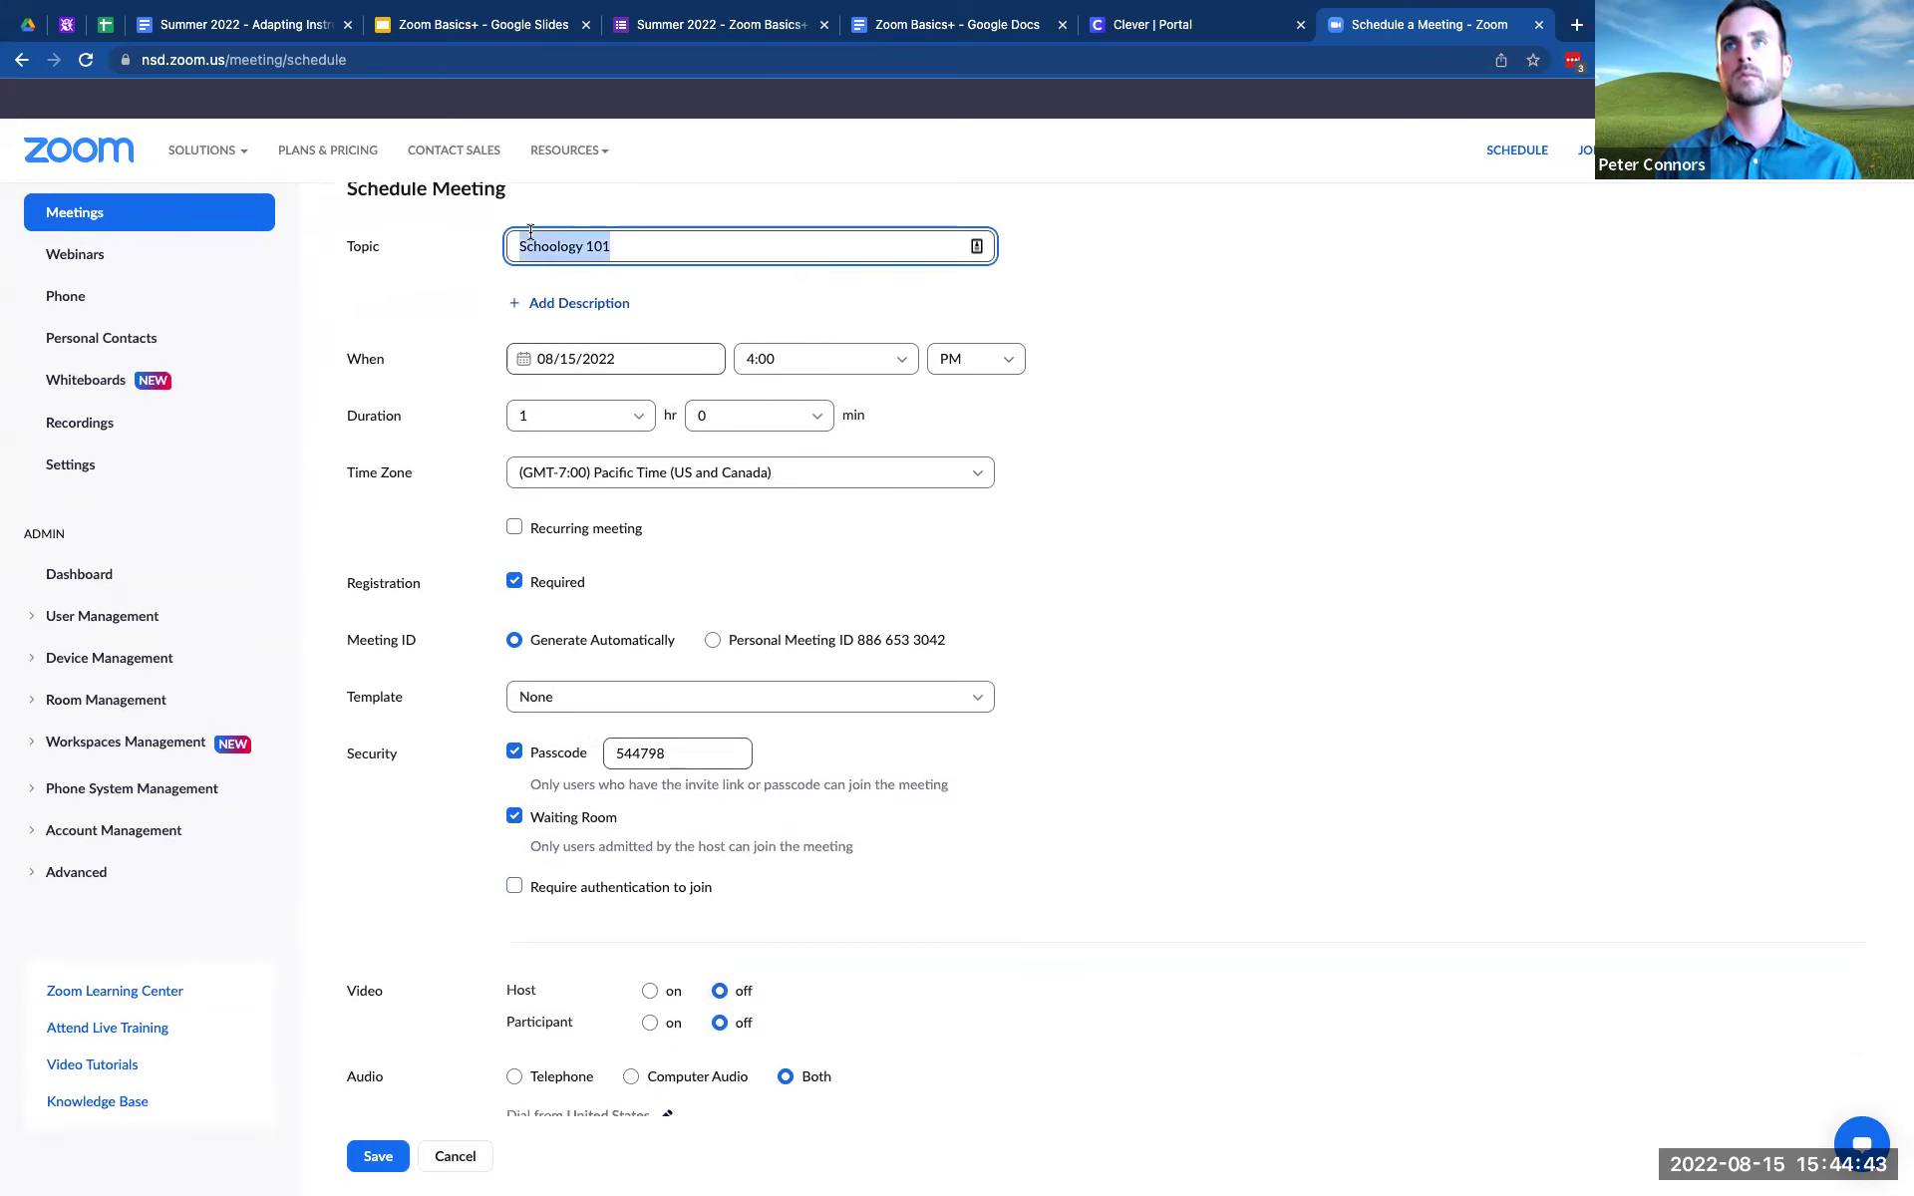
text(Parent Teacher Conference)
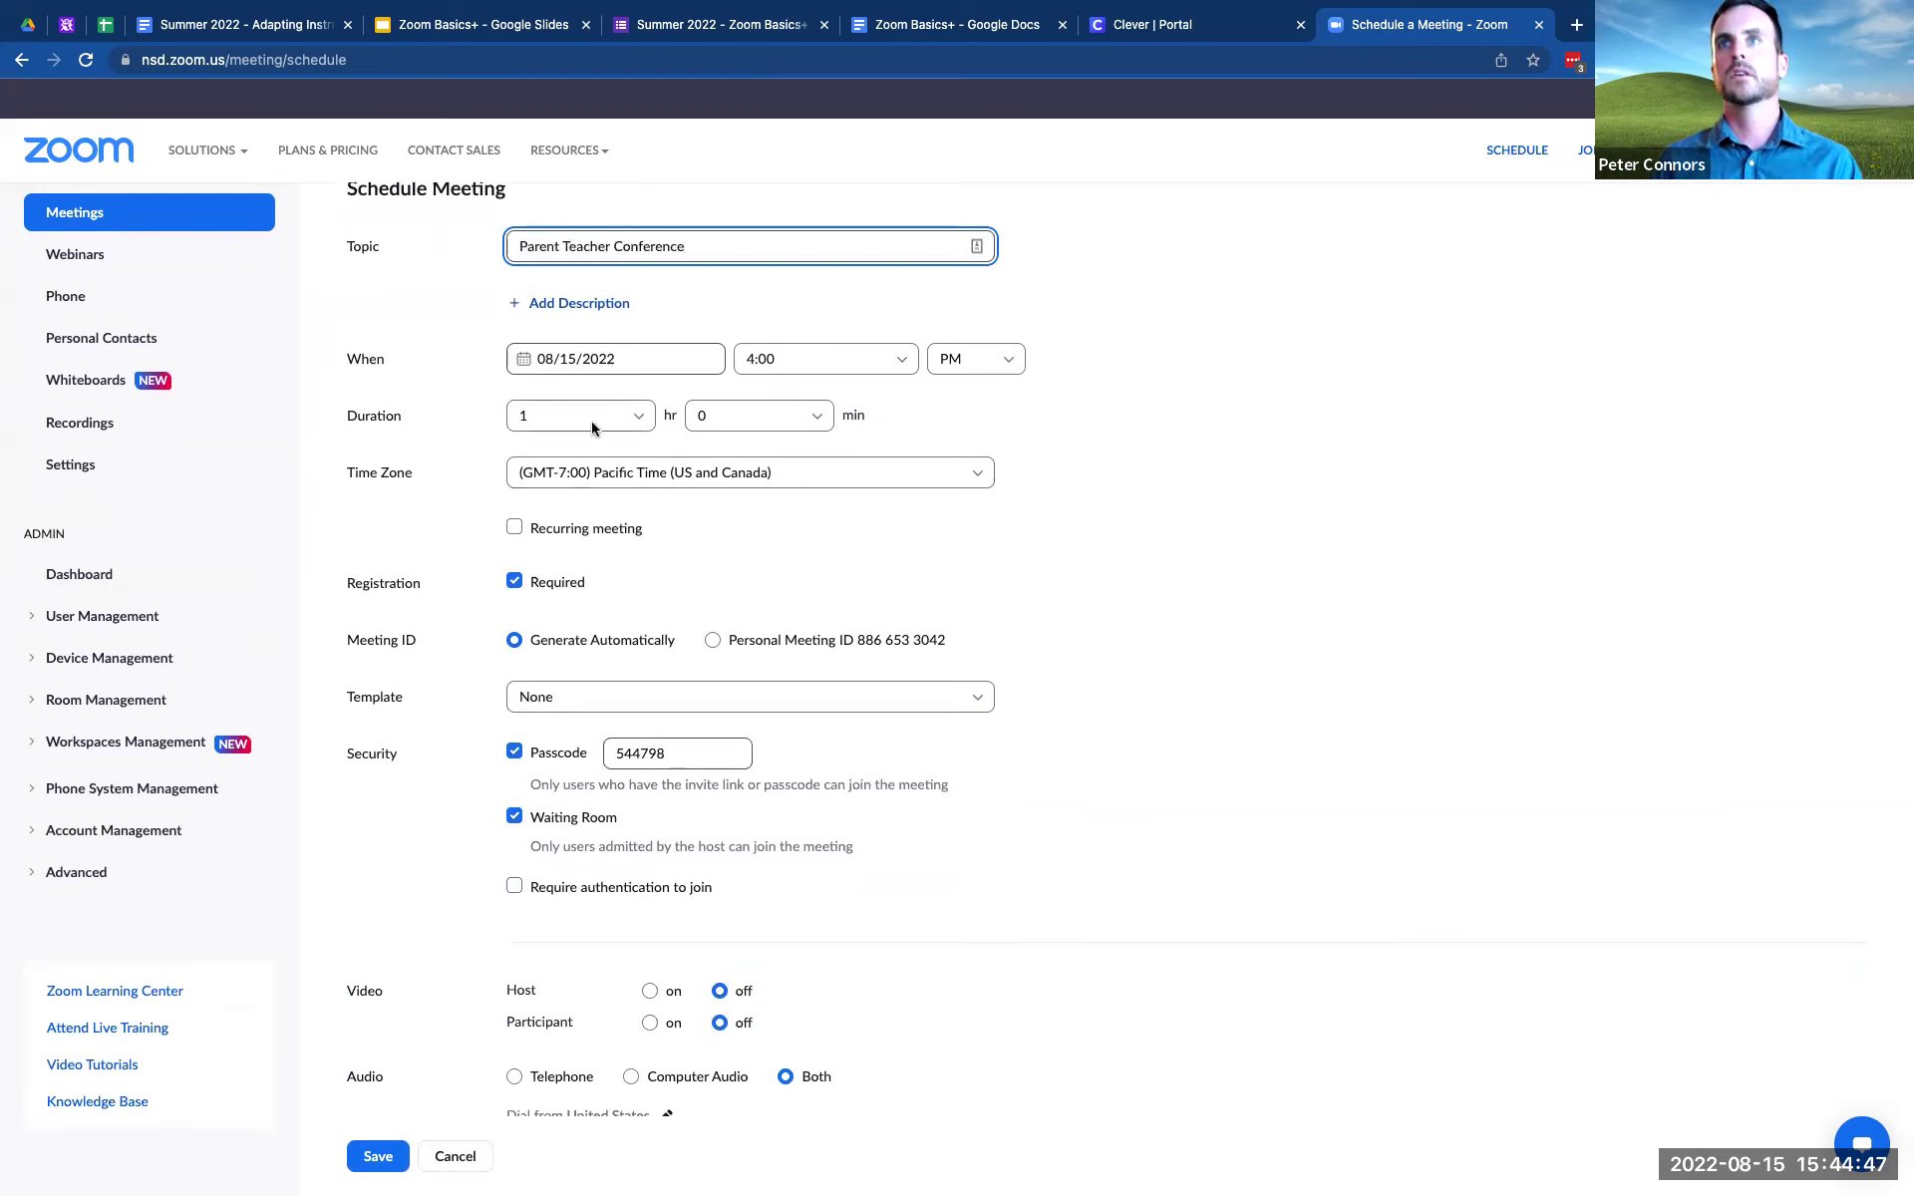
click(558, 530)
click(738, 587)
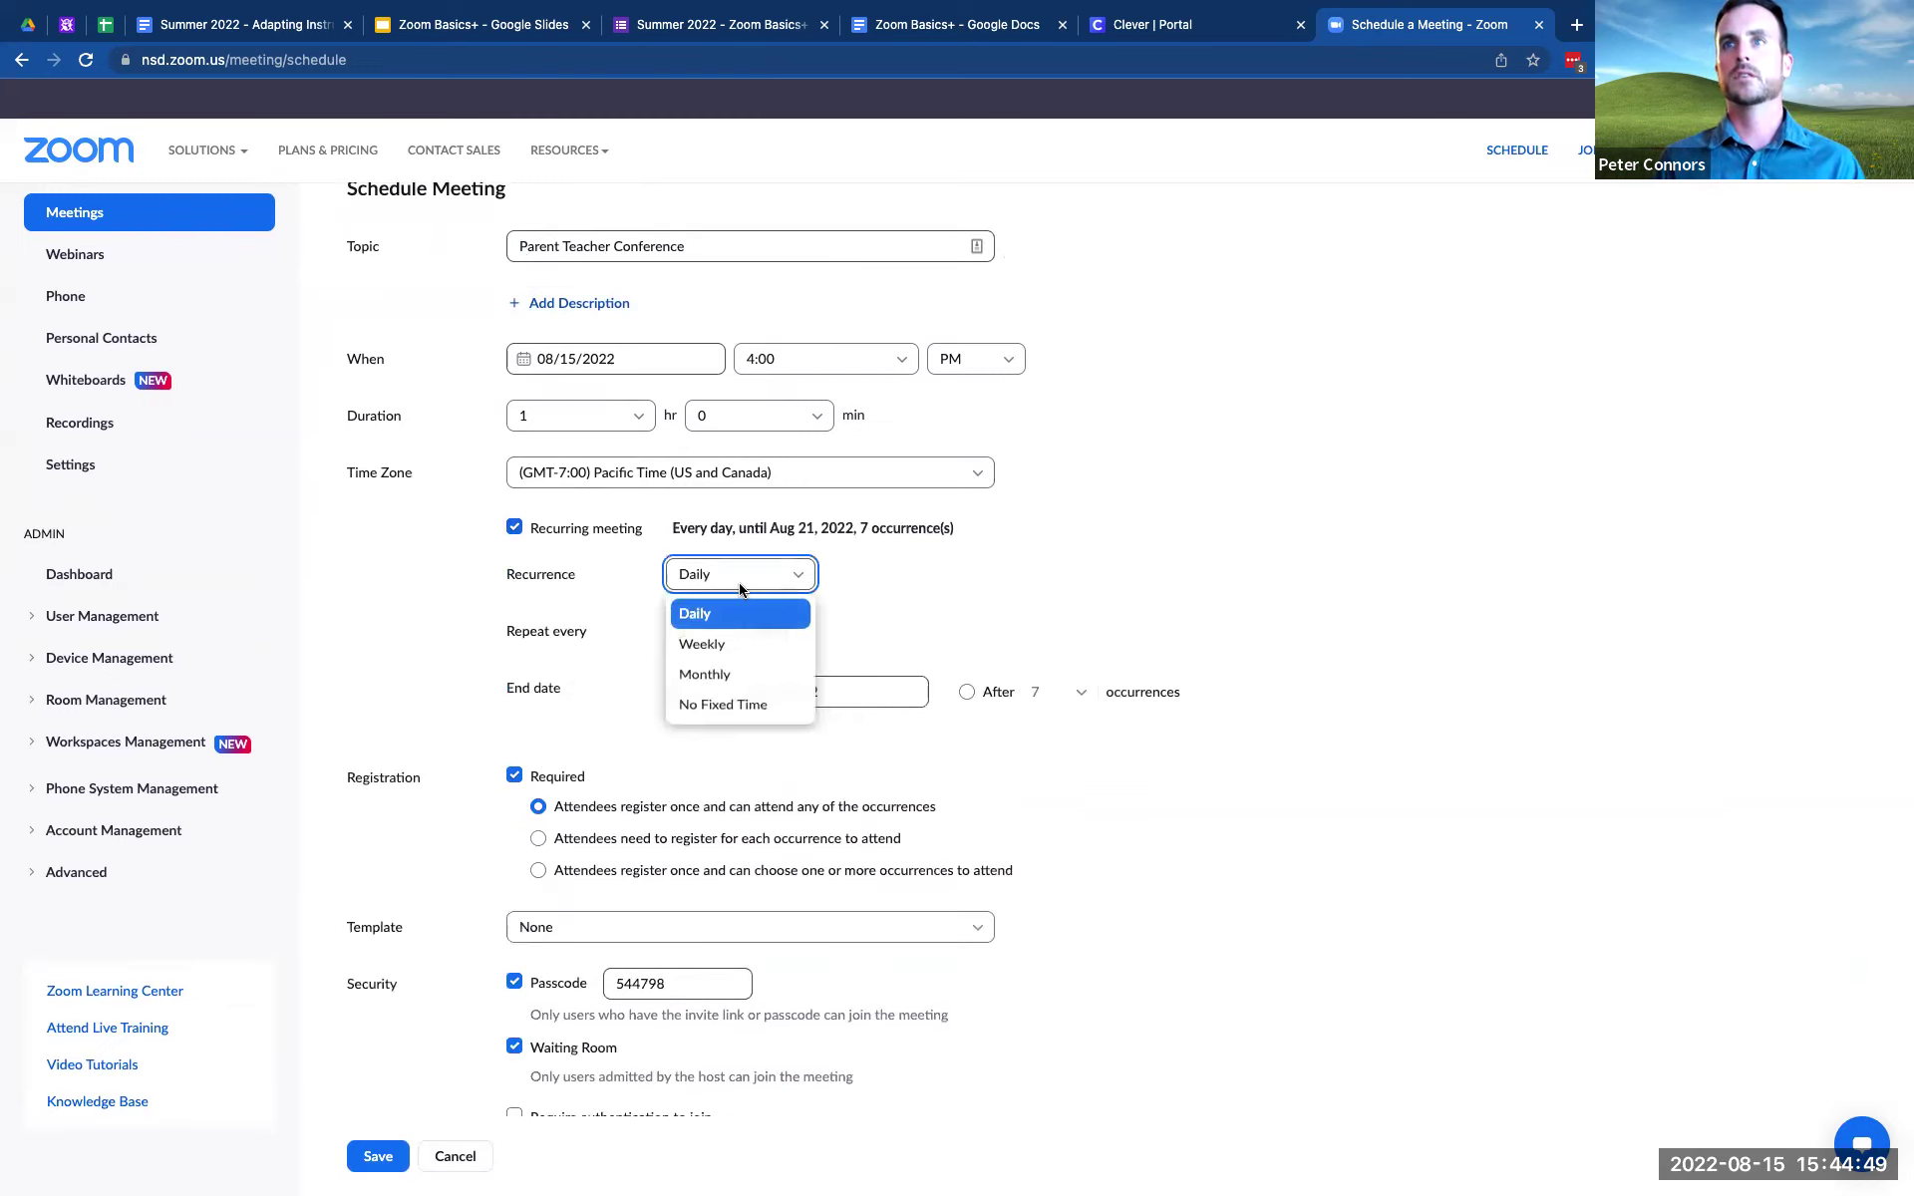
click(733, 702)
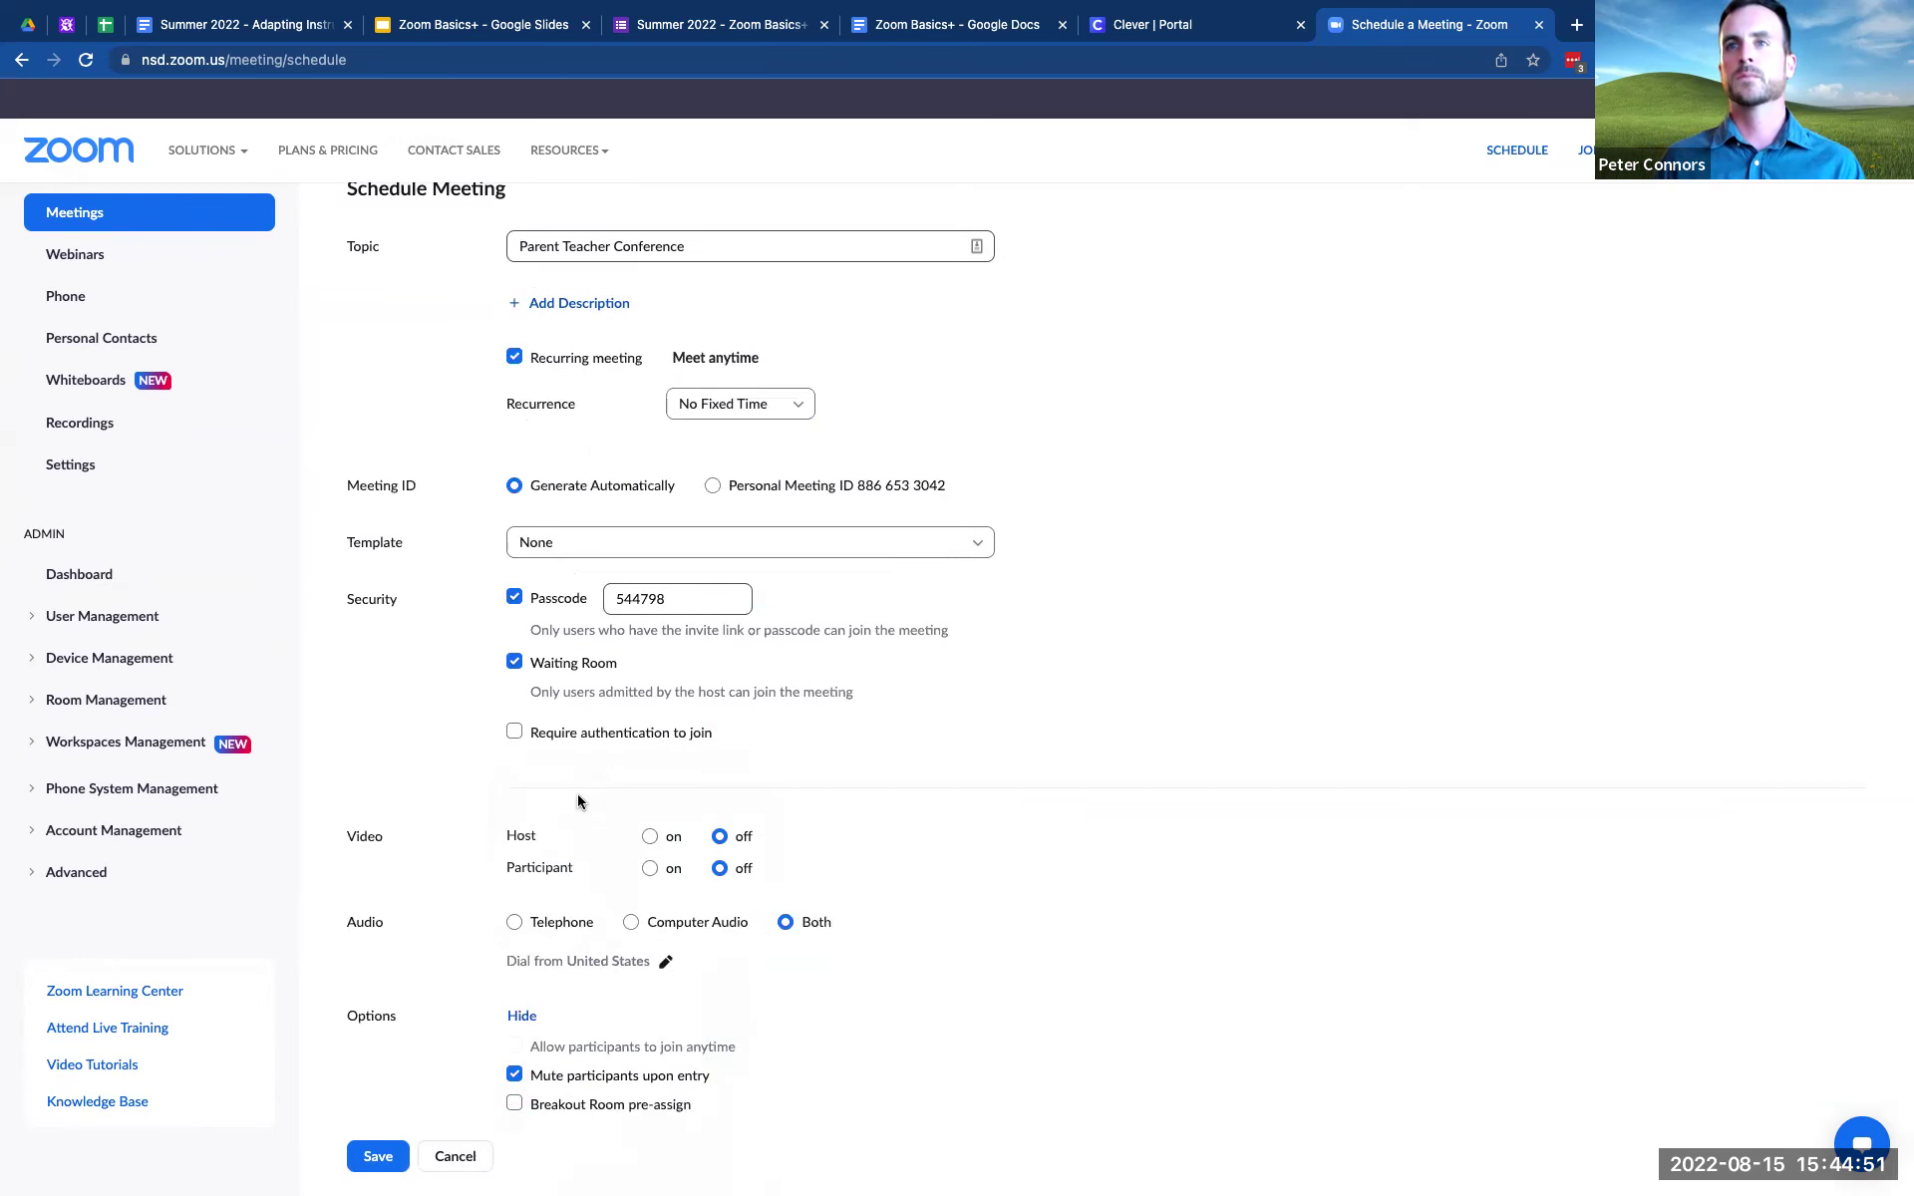
- Check the country and region entry restriction without applying it, enable Breakout Room pre-assign, and save the meeting
scroll(470, 1047, down, 5)
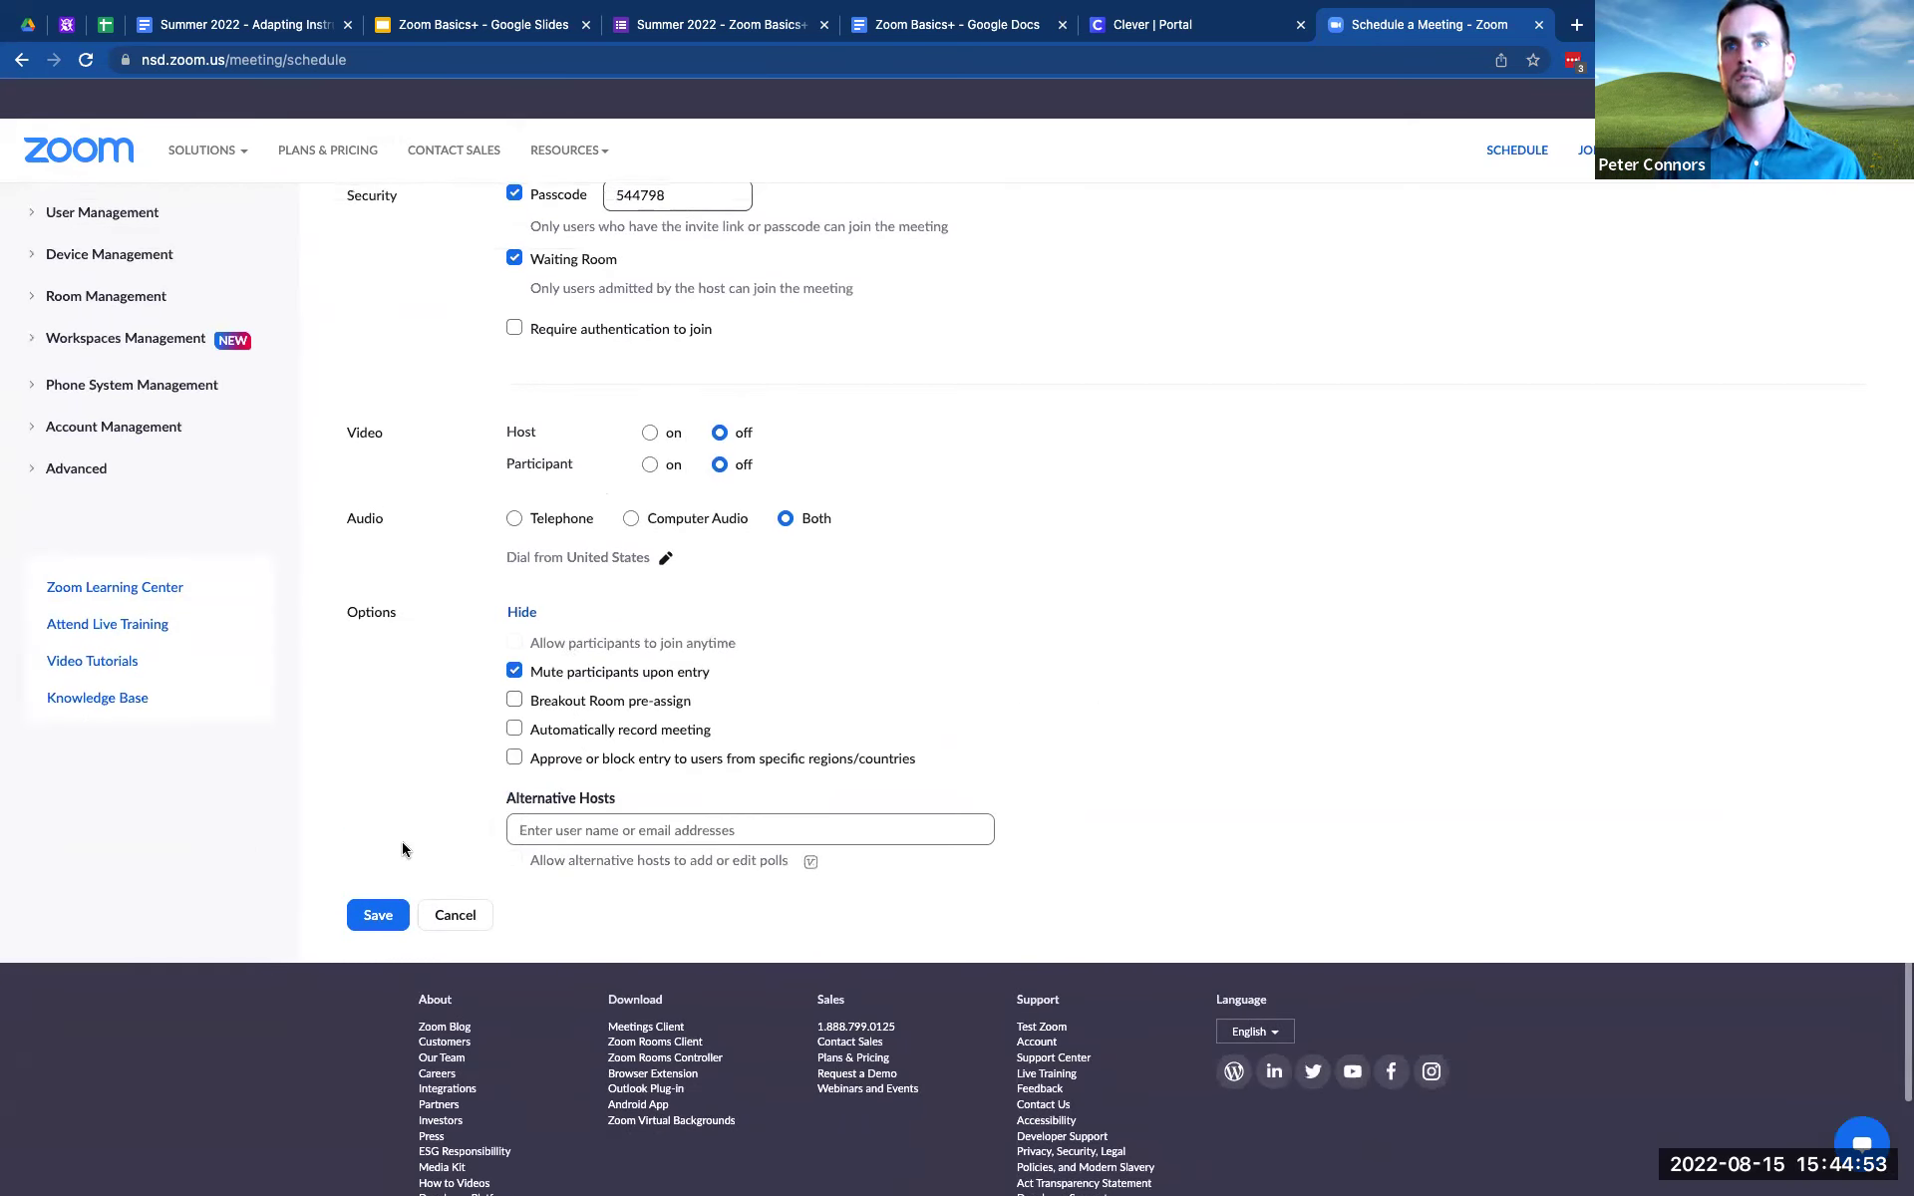
click(538, 758)
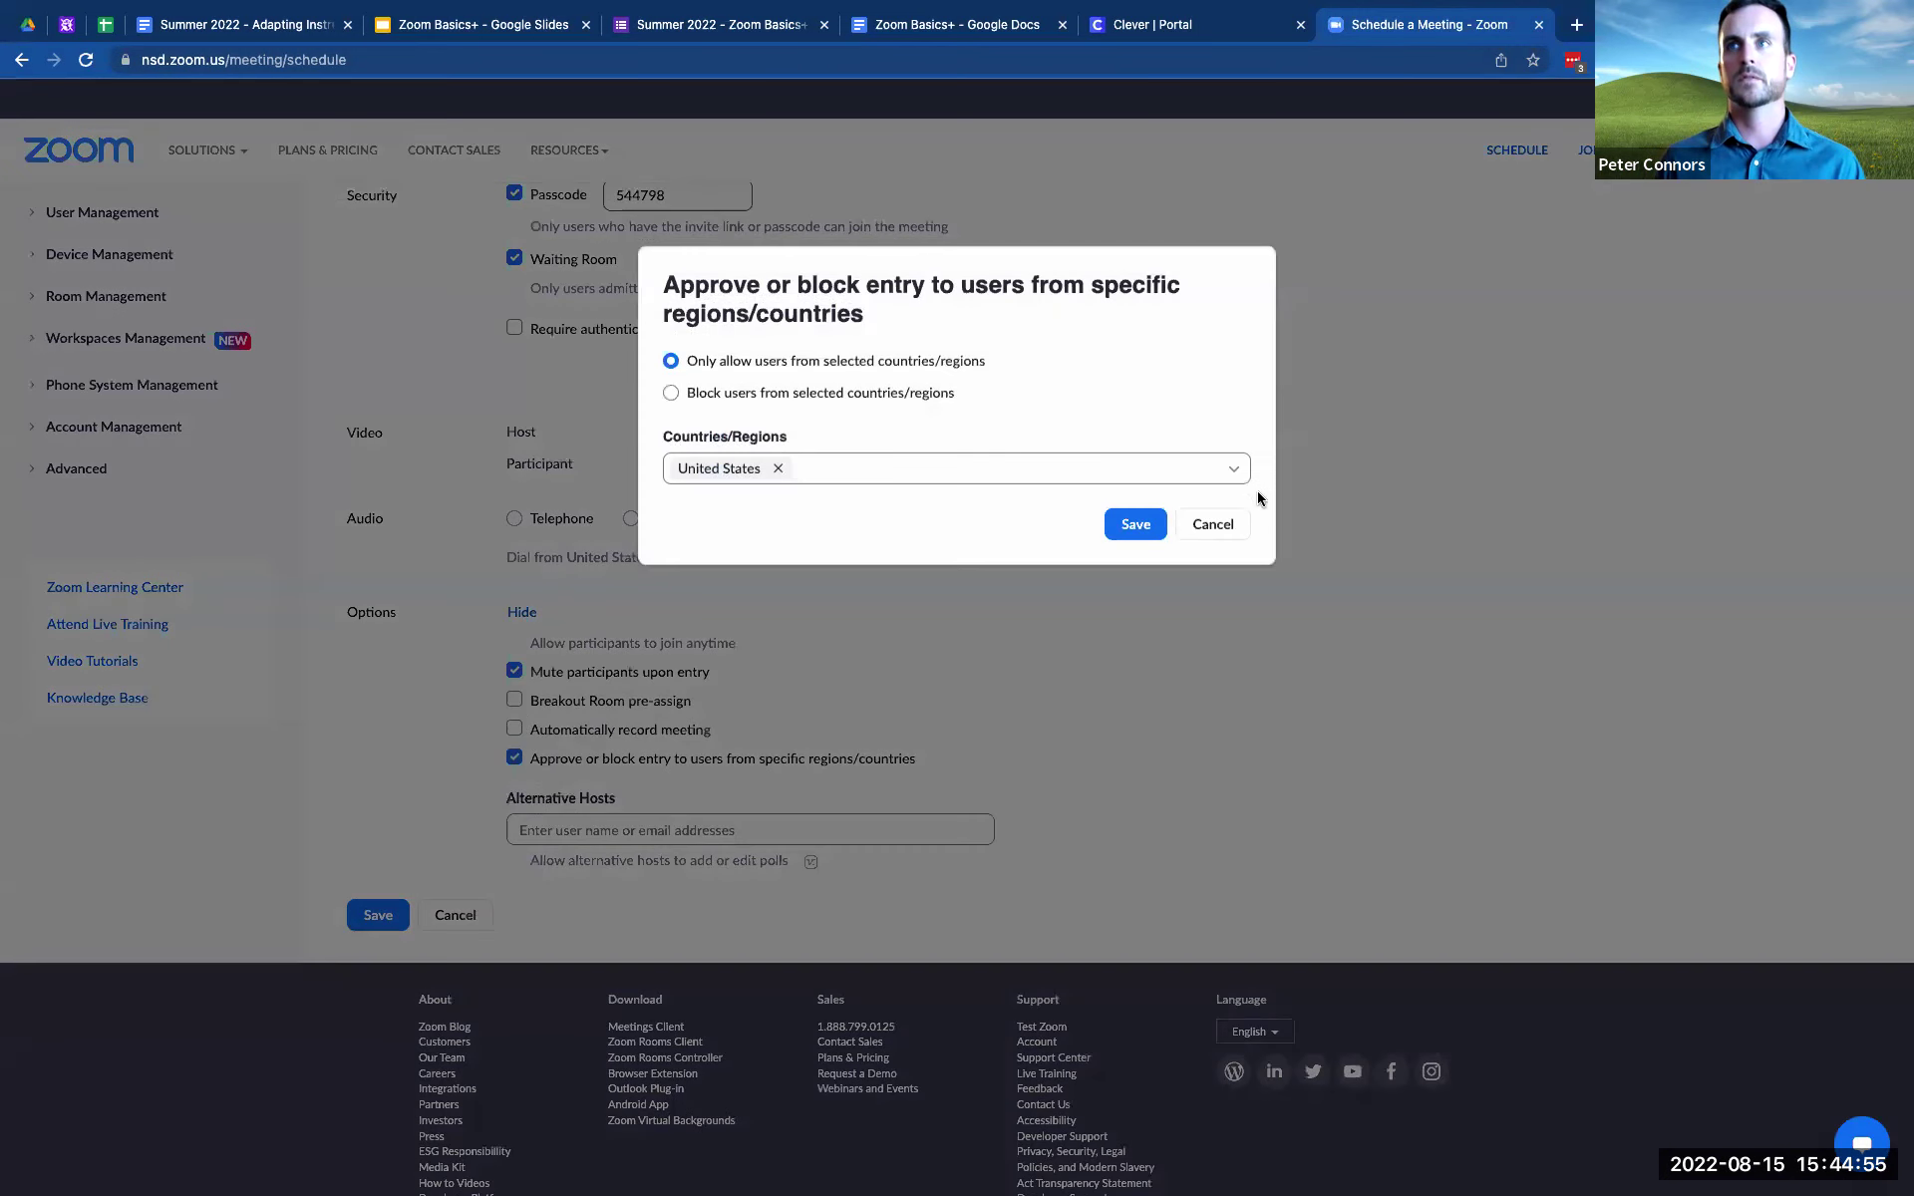
click(1224, 525)
click(560, 701)
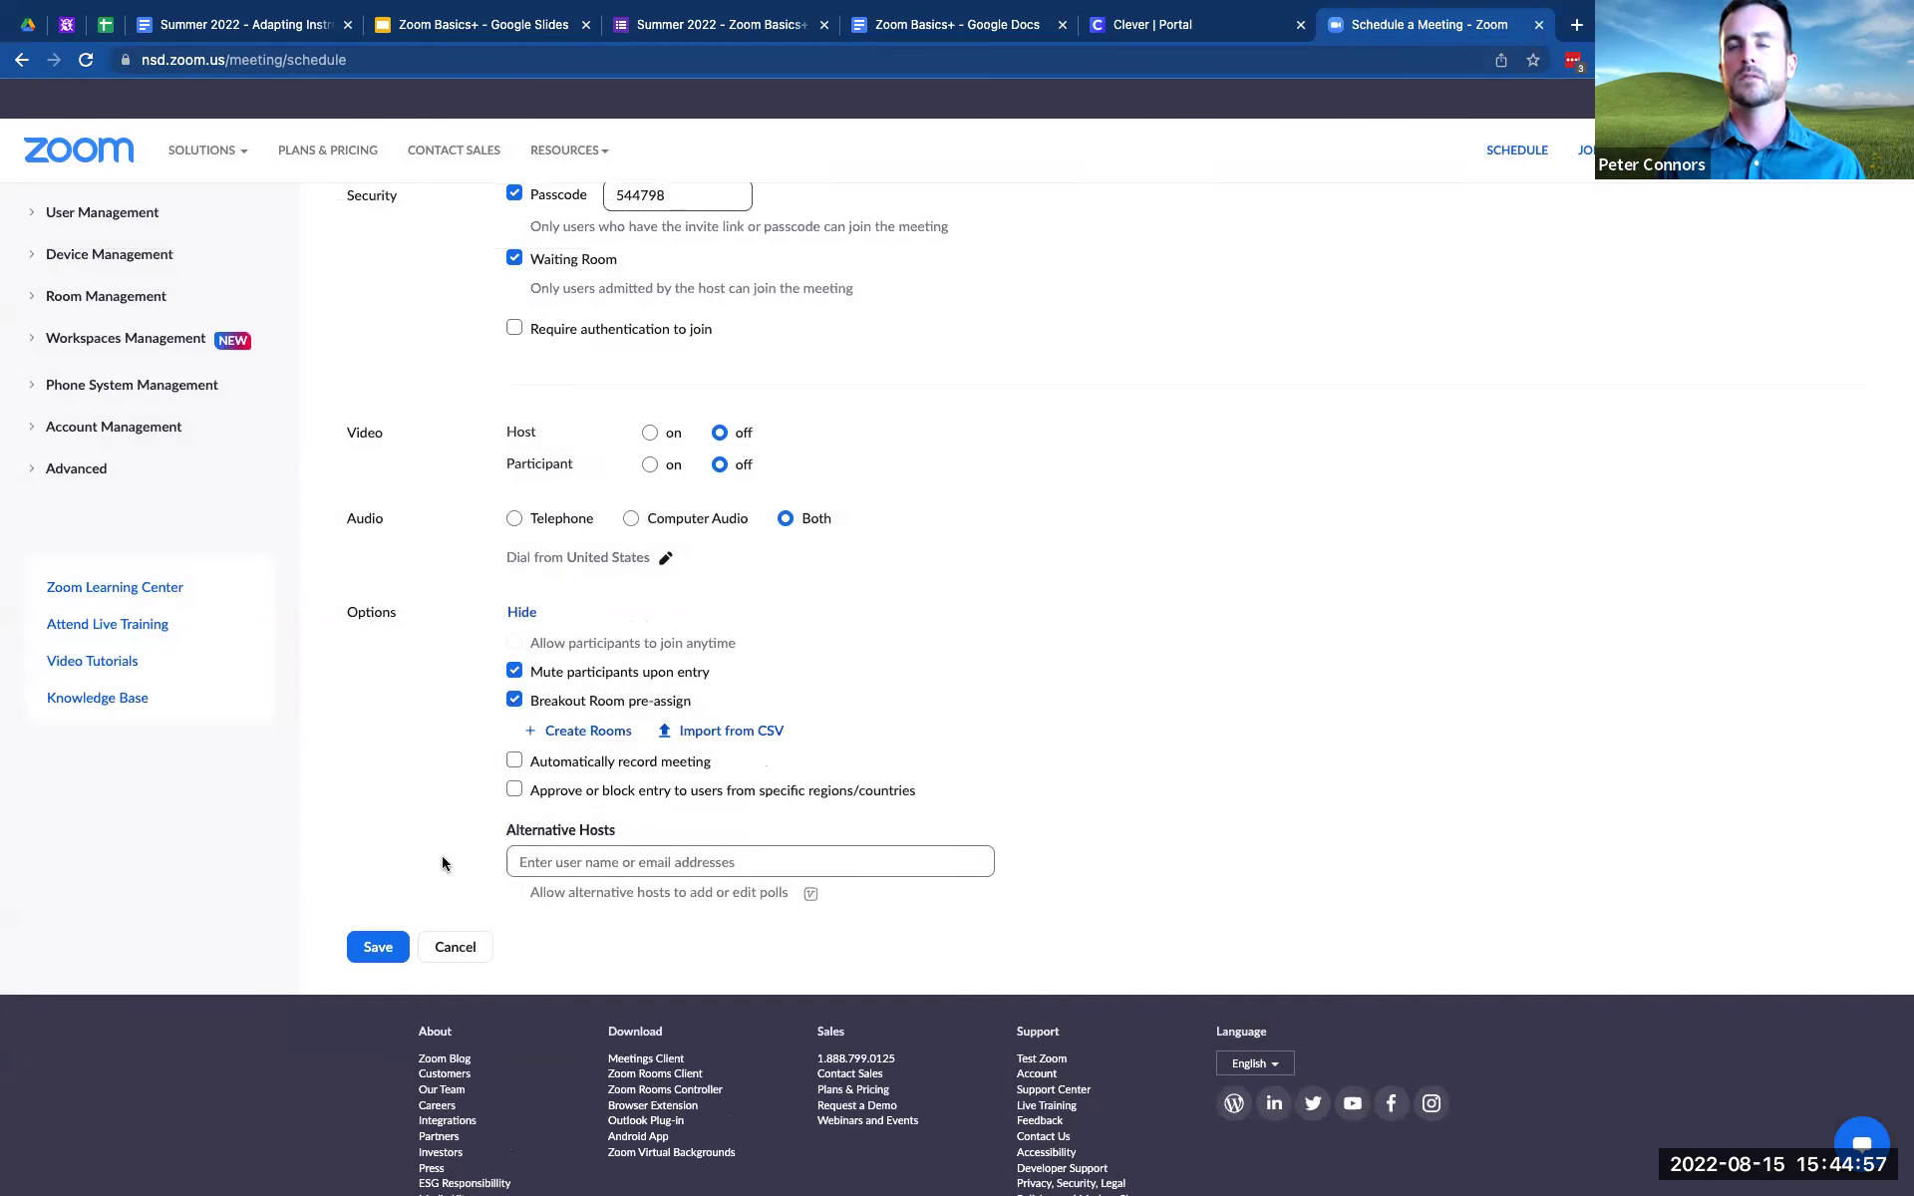
click(378, 947)
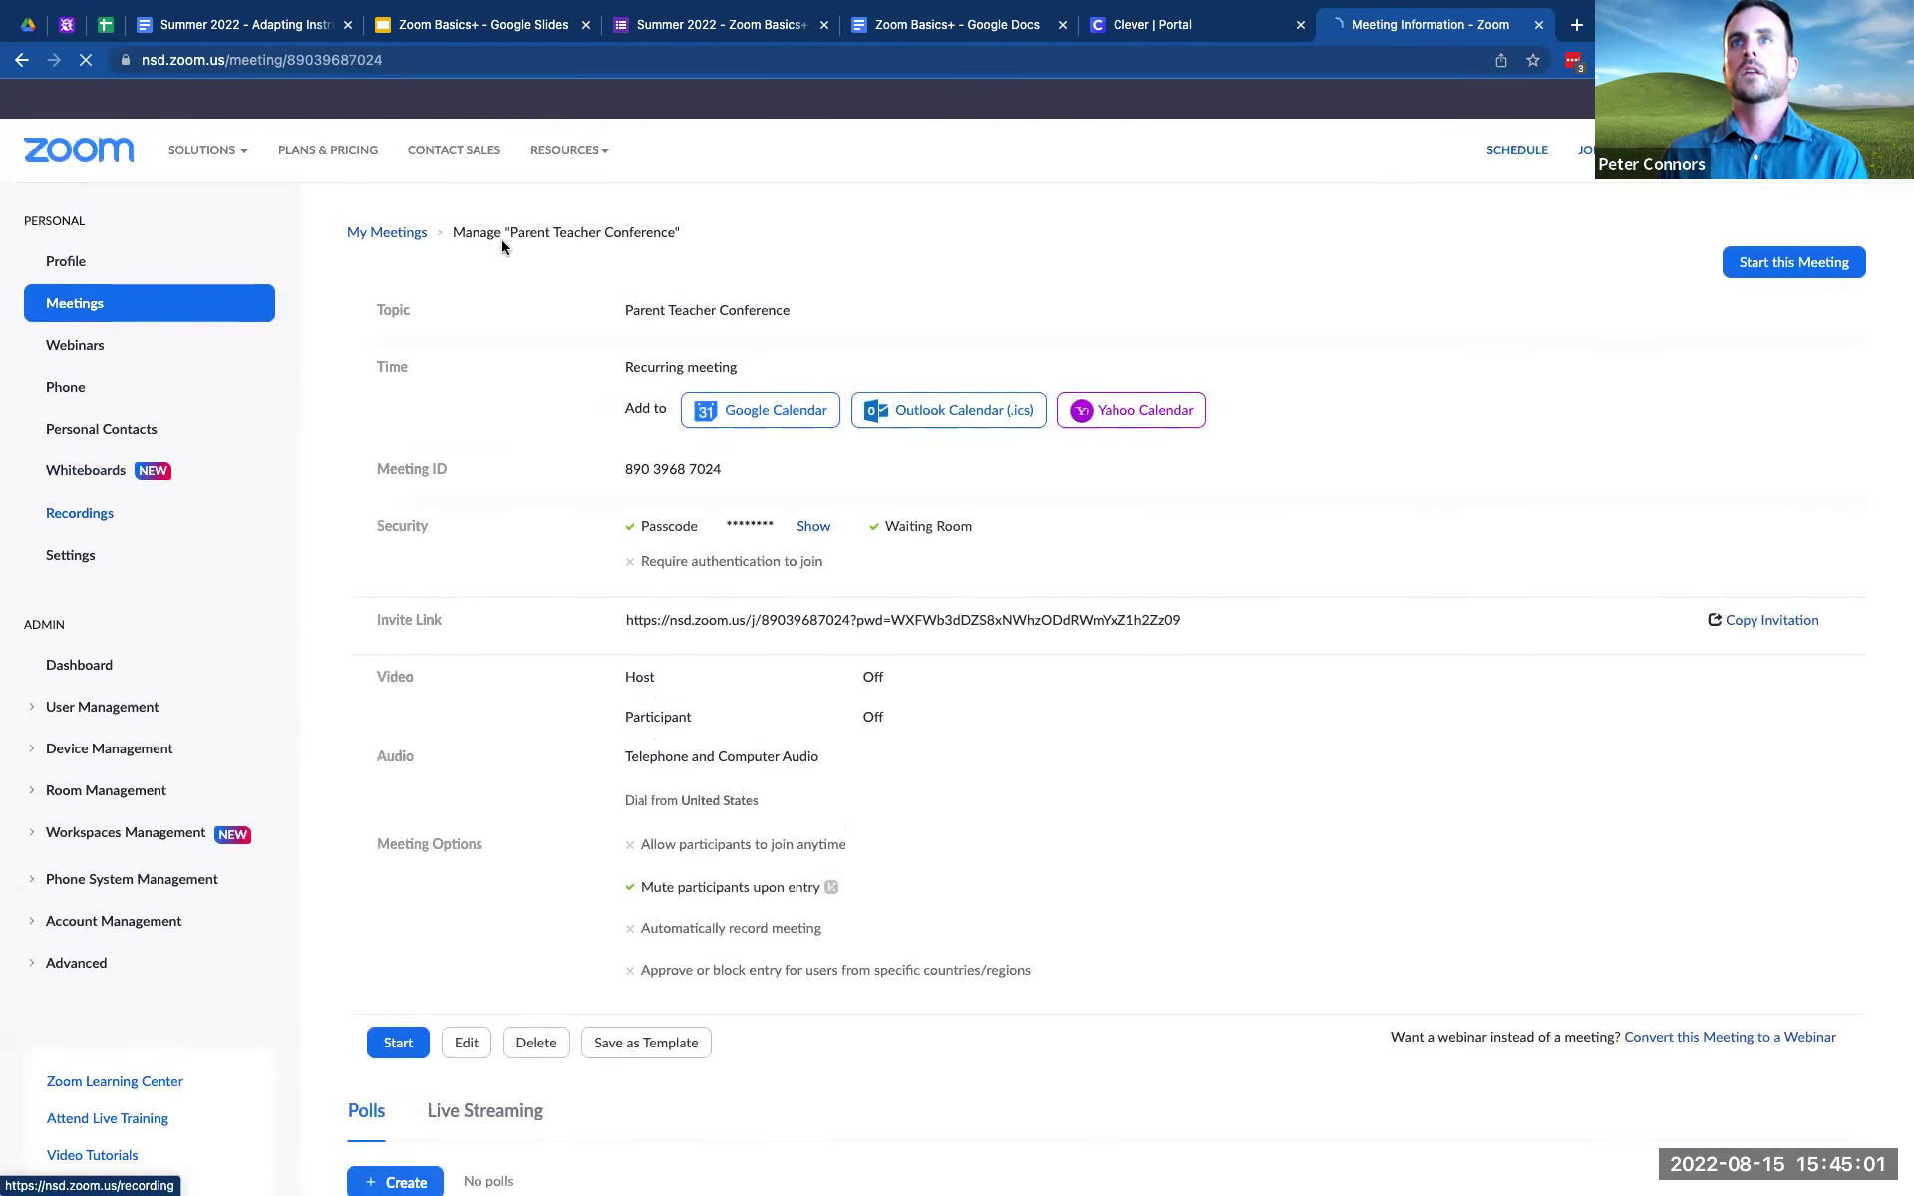
- Look through the meeting templates, the upcoming meetings and the Personal Room
click(104, 305)
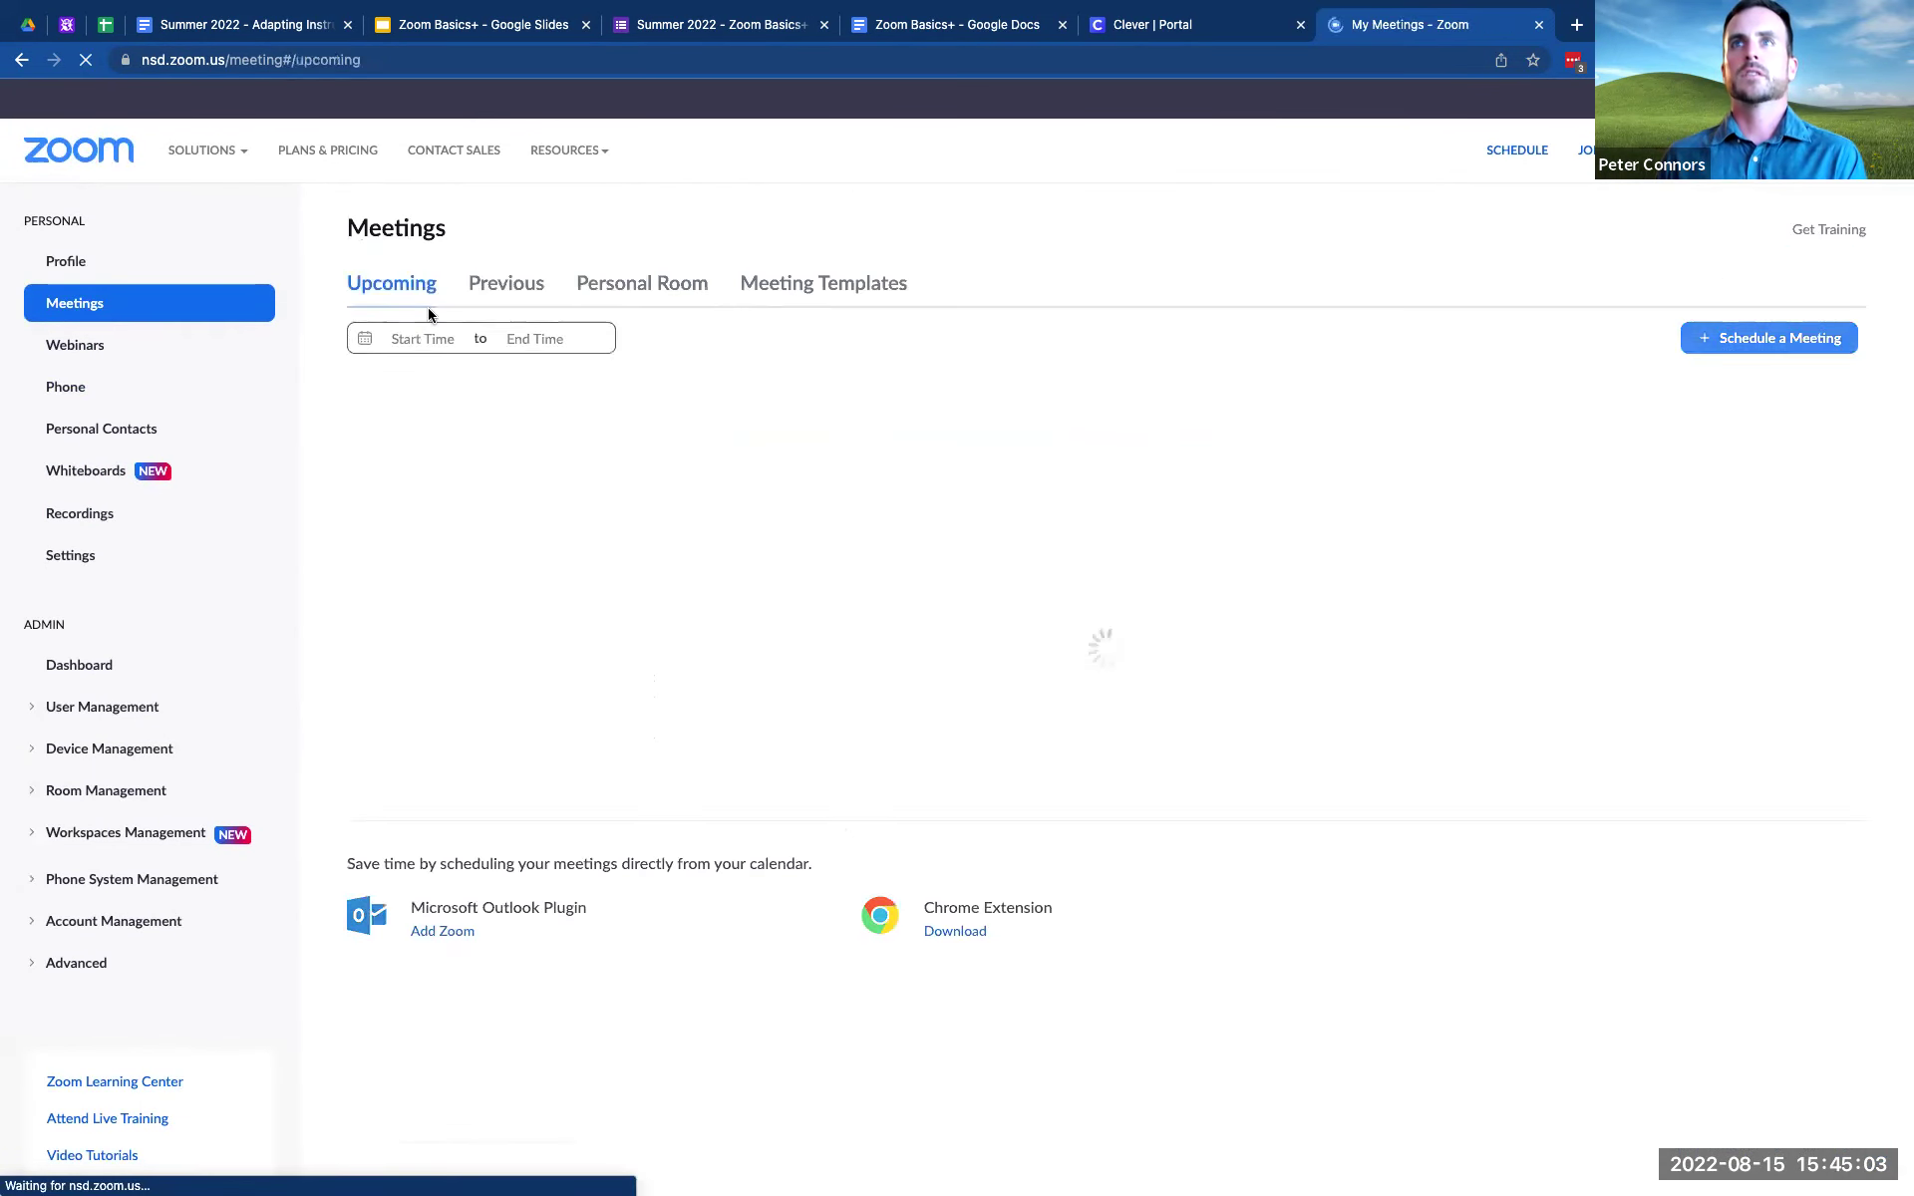
click(826, 283)
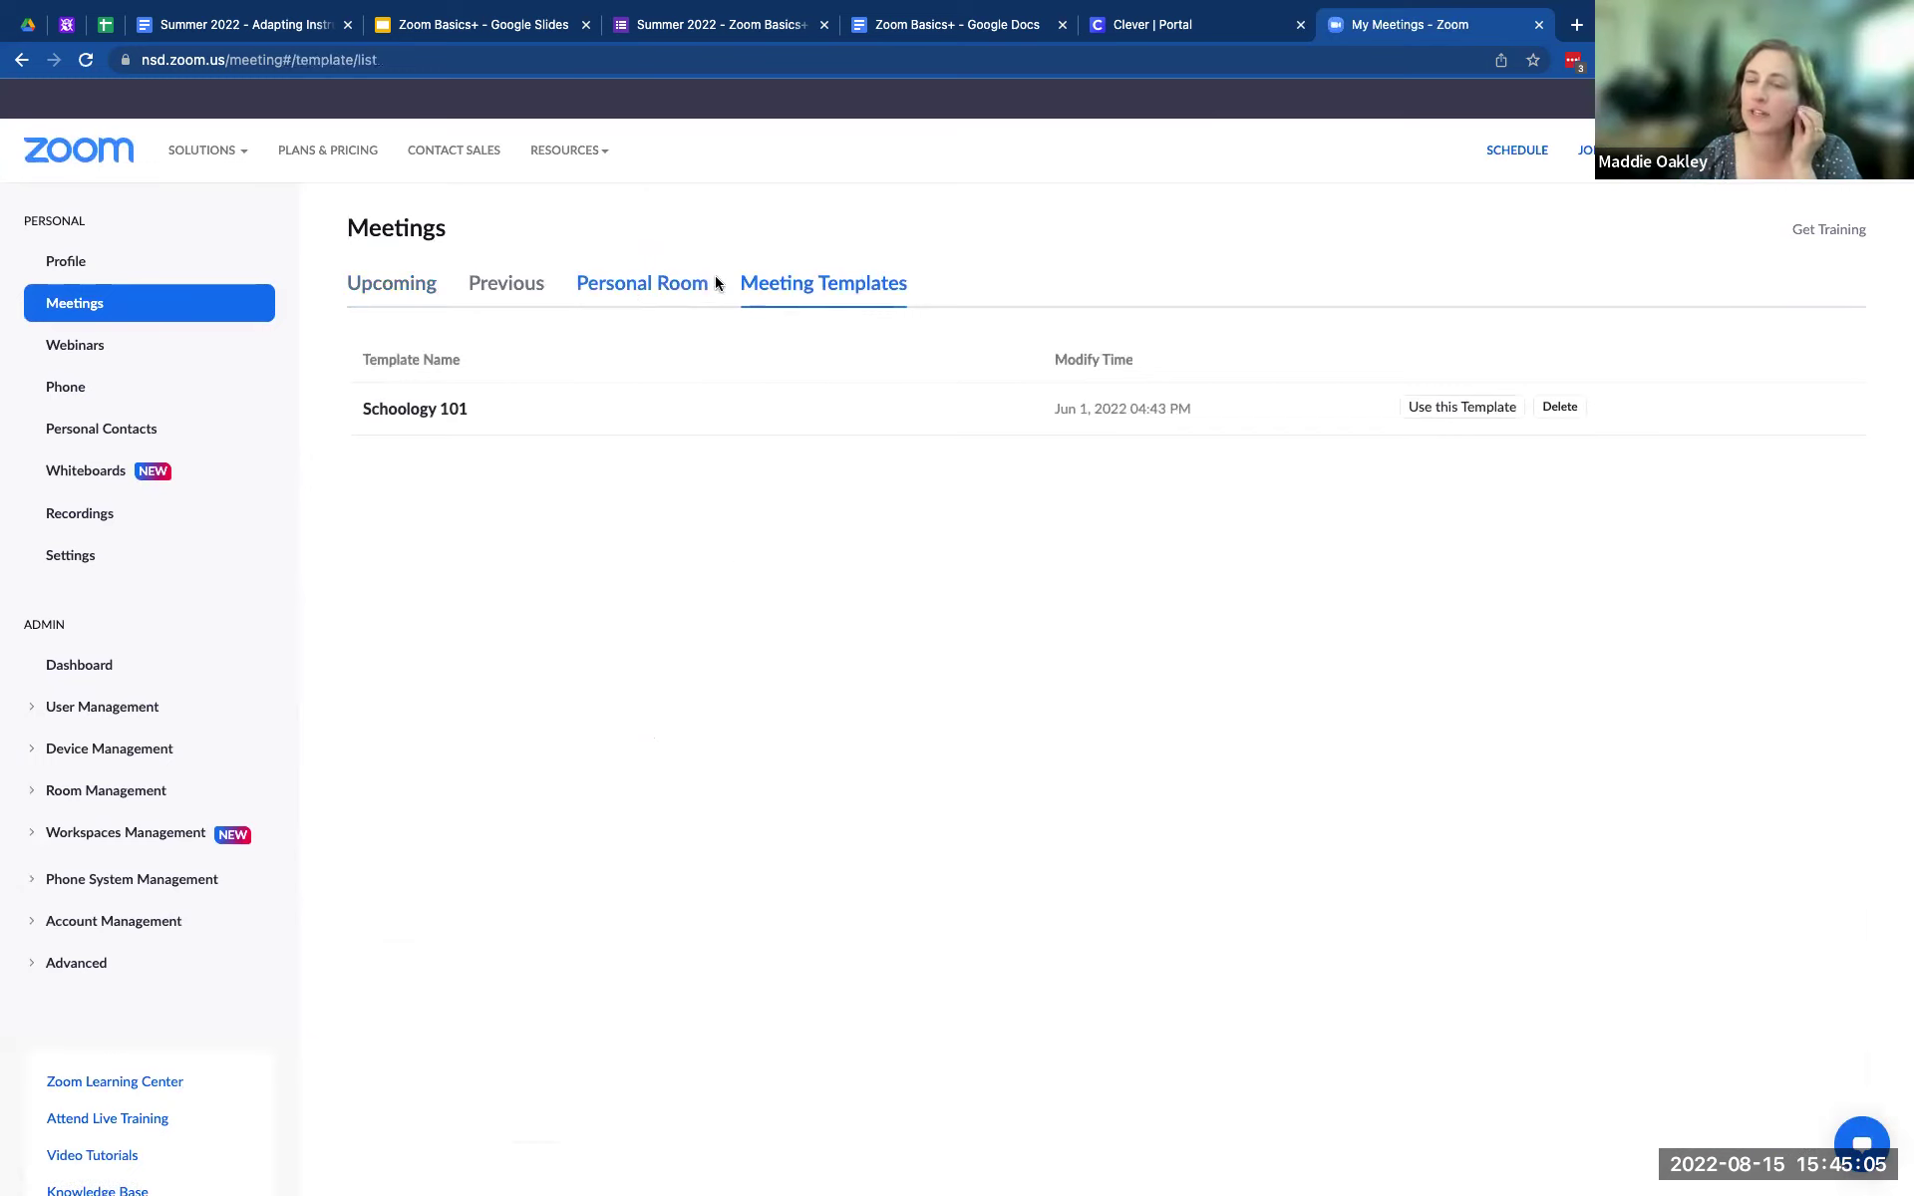
click(389, 287)
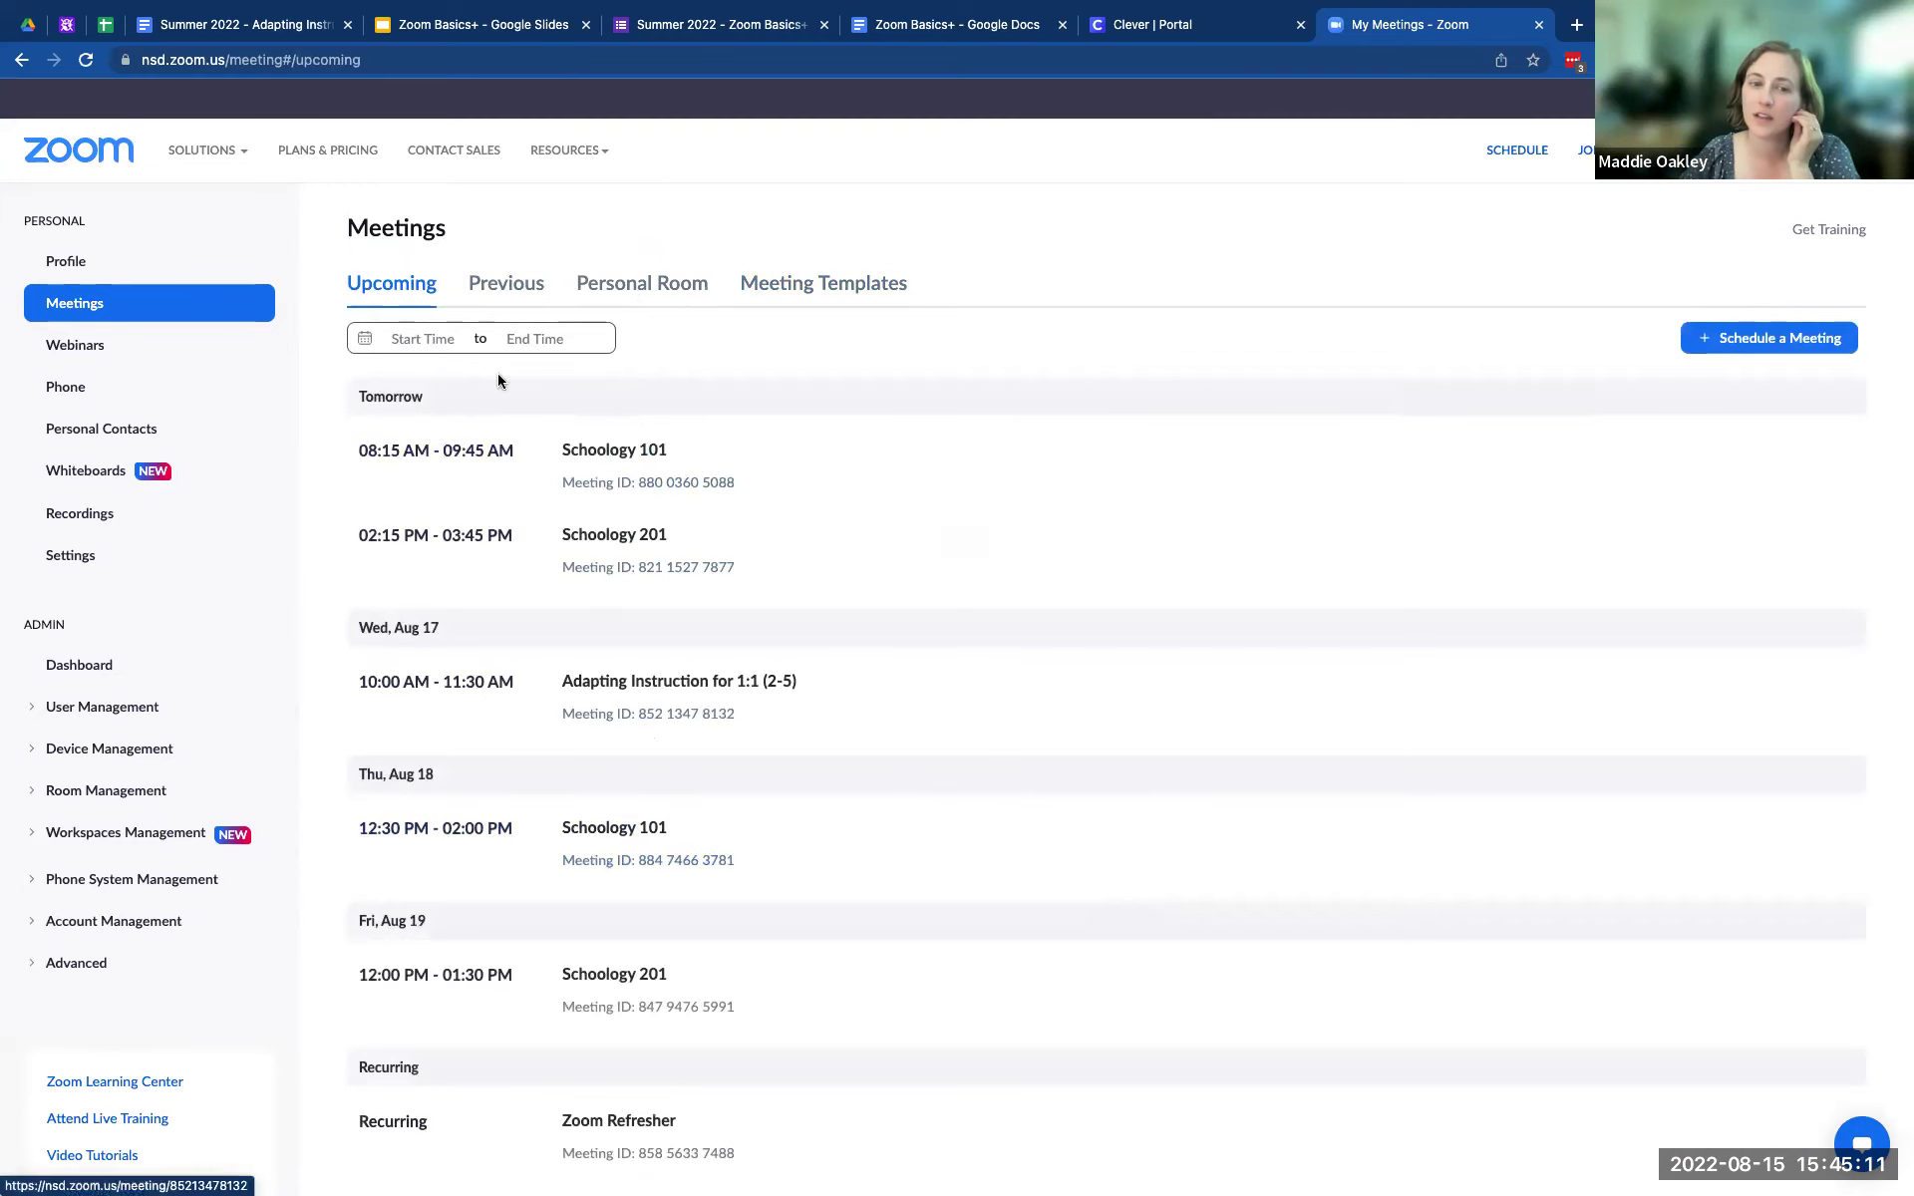
click(642, 285)
click(424, 289)
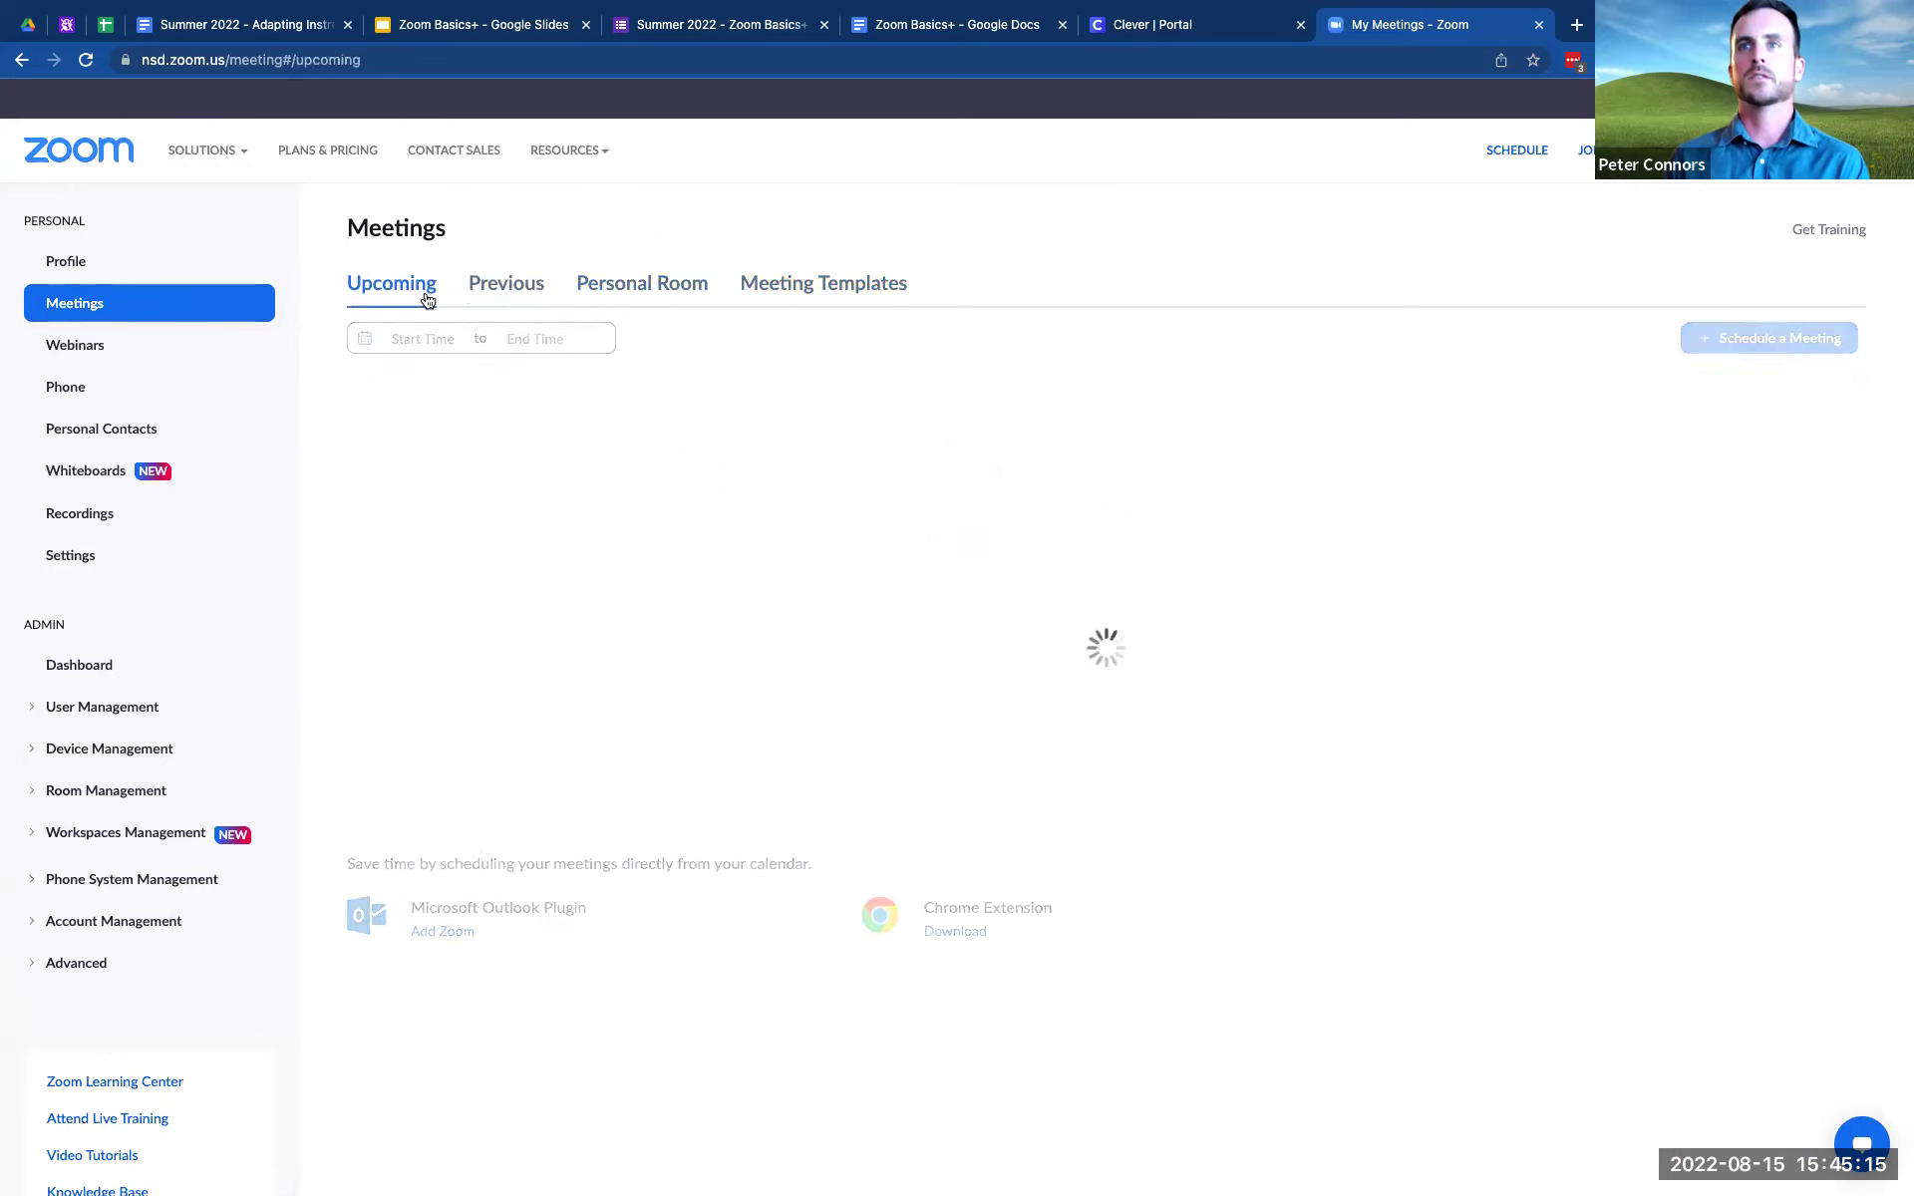
- Open the upcoming Parent Teacher Conference meeting for editing, show its additional options, and save it
scroll(748, 928, down, 5)
scroll(748, 927, down, 3)
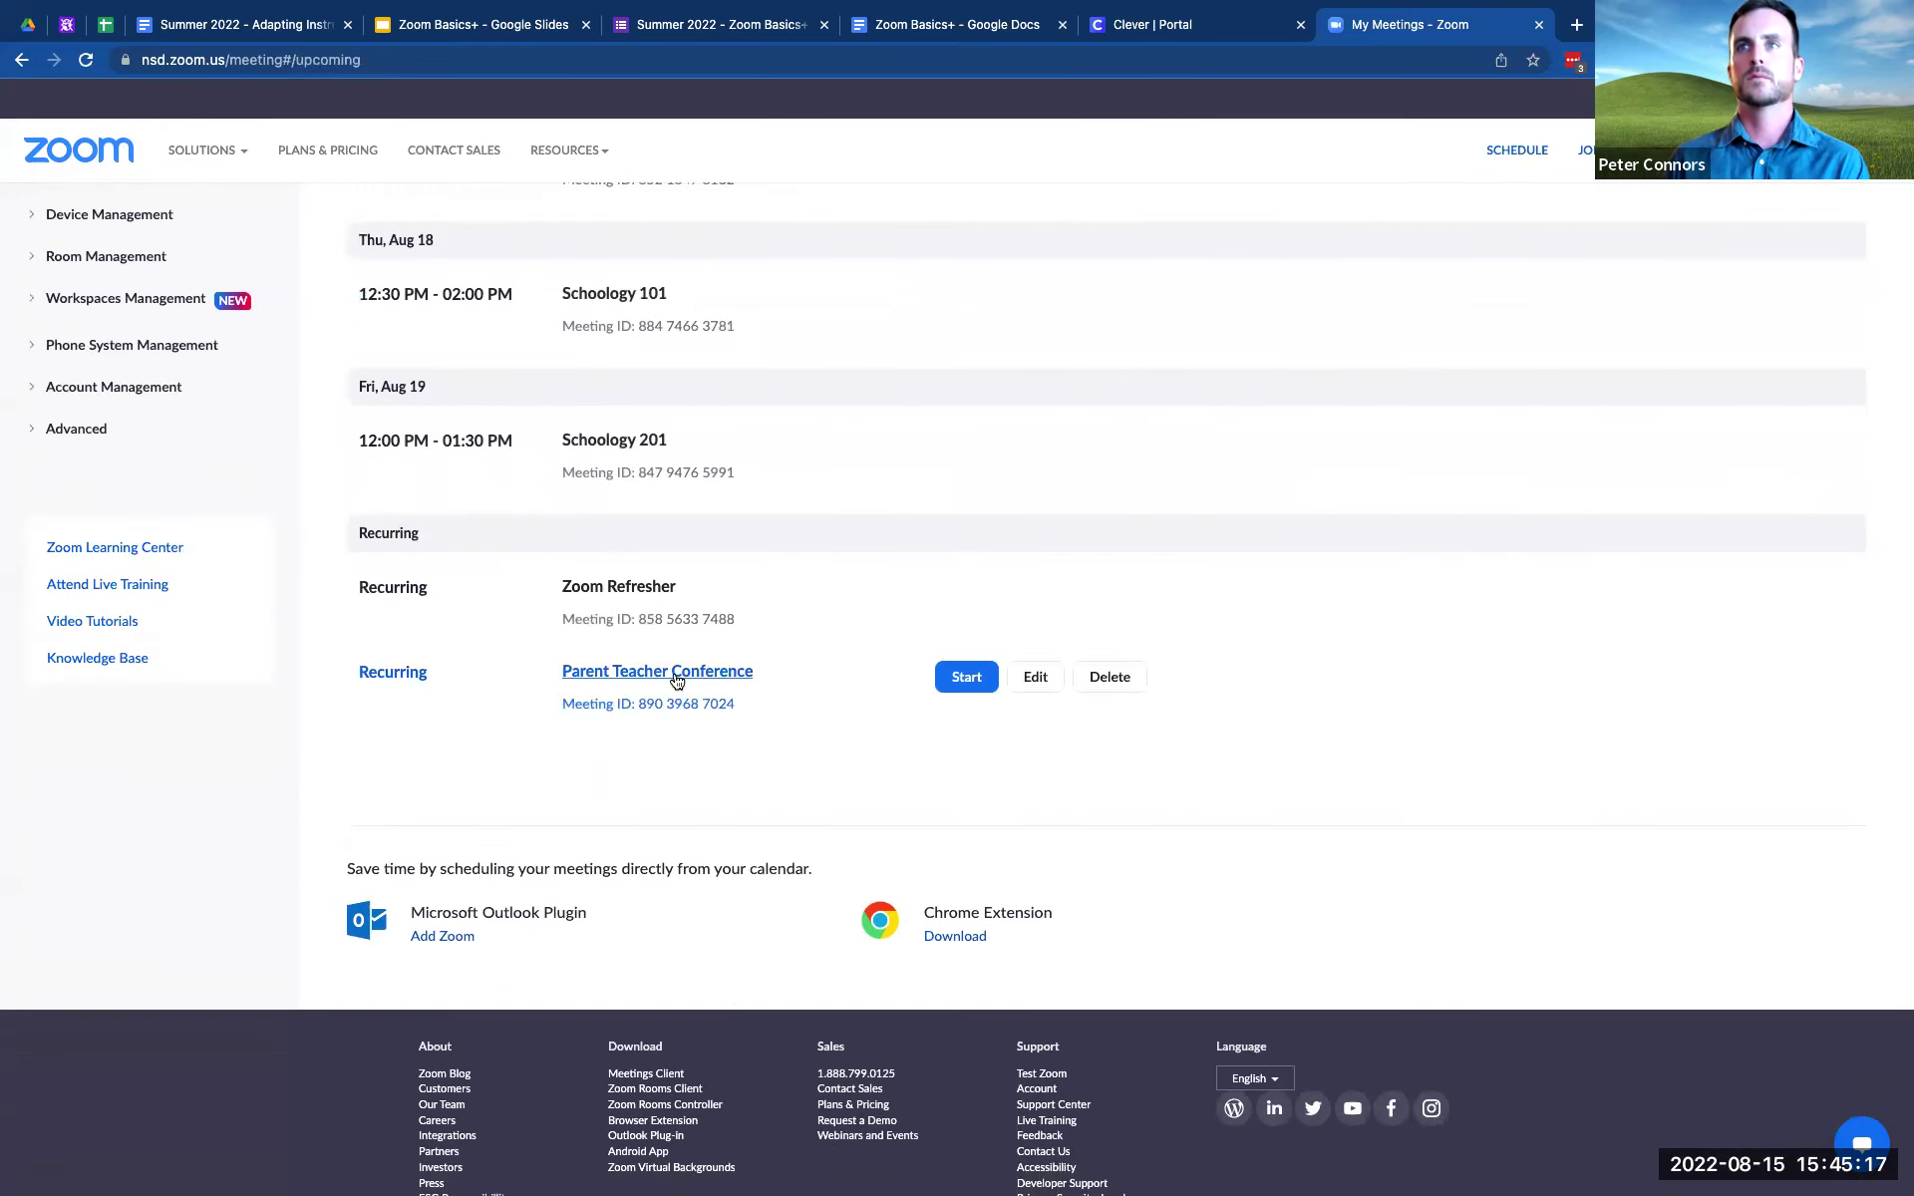
click(1036, 677)
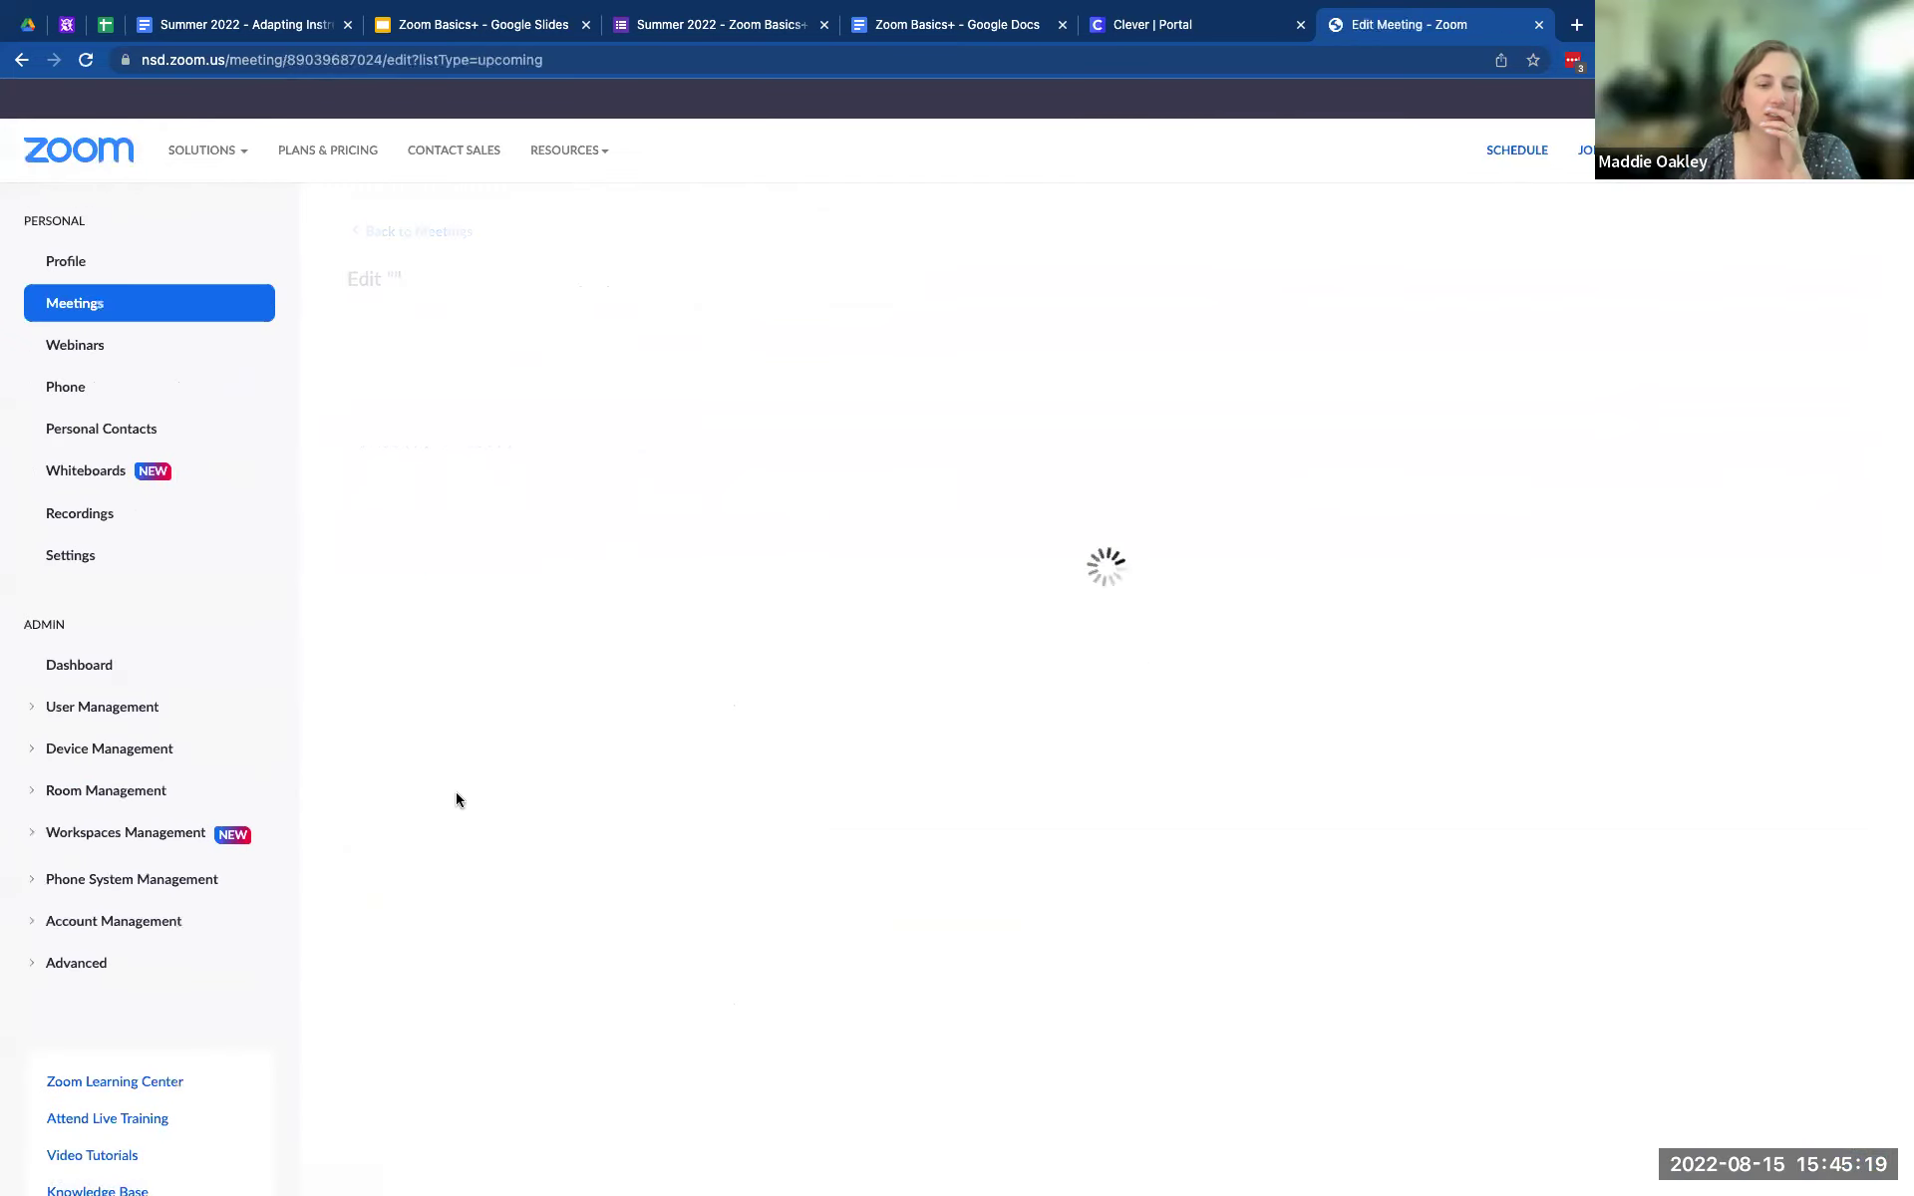
scroll(719, 922, down, 1)
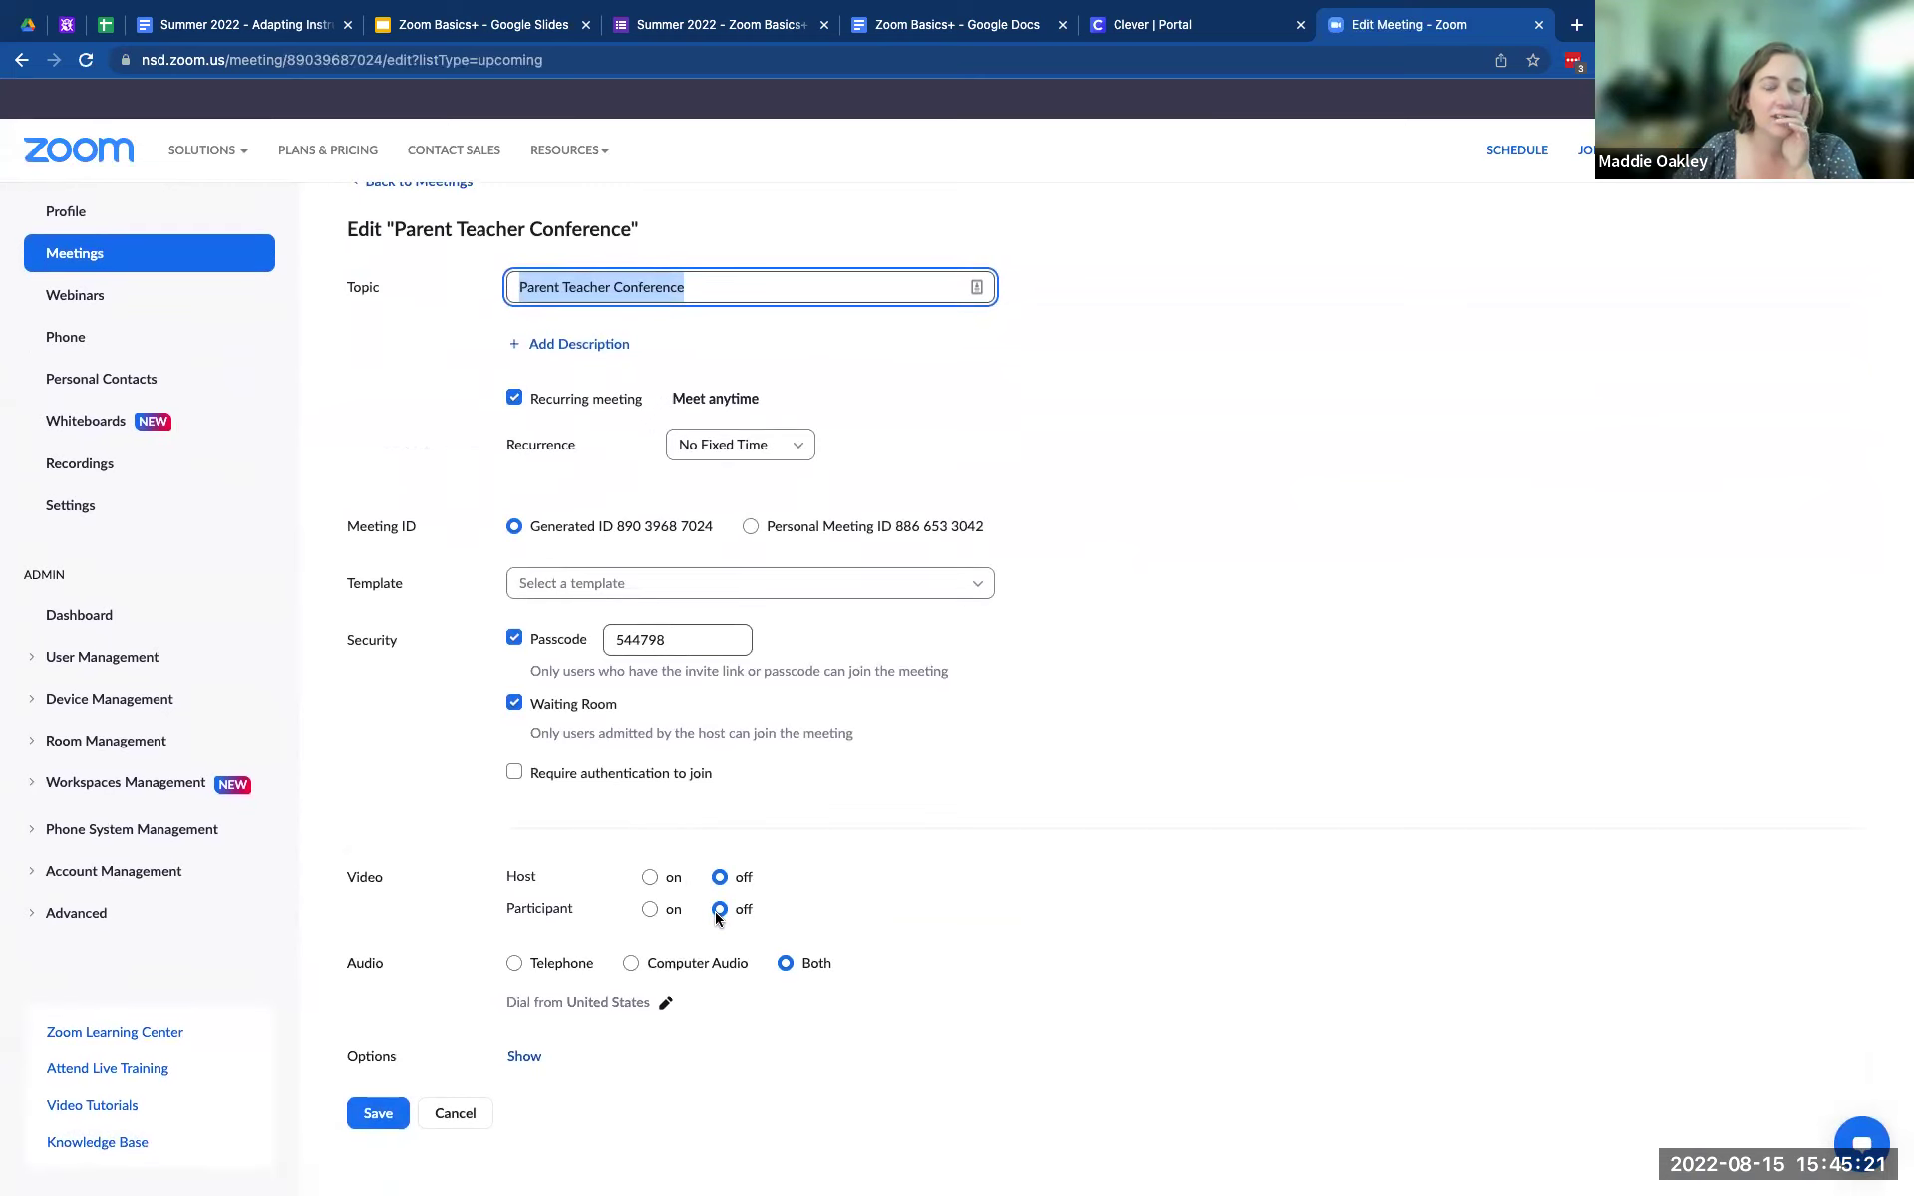
click(525, 1105)
click(526, 1059)
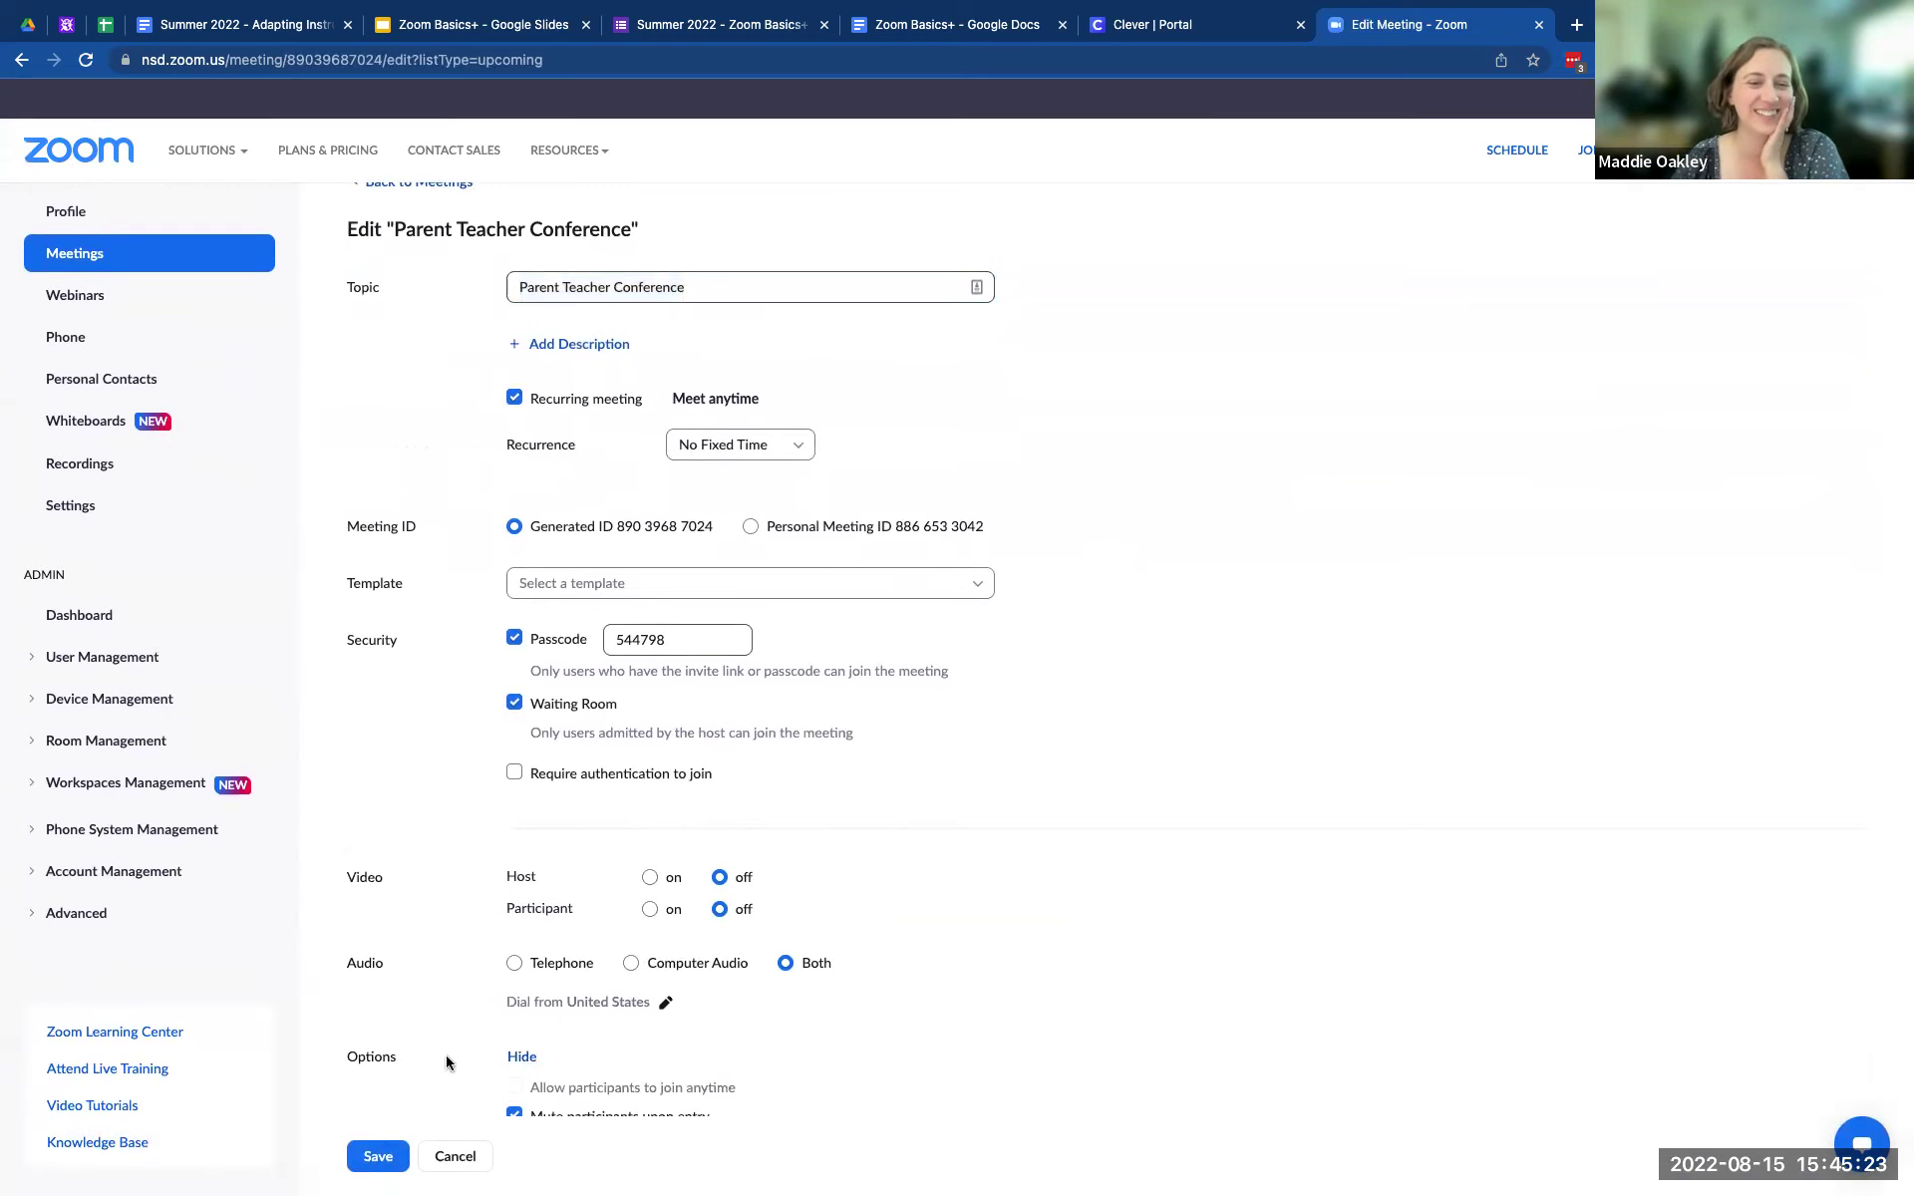
click(375, 1156)
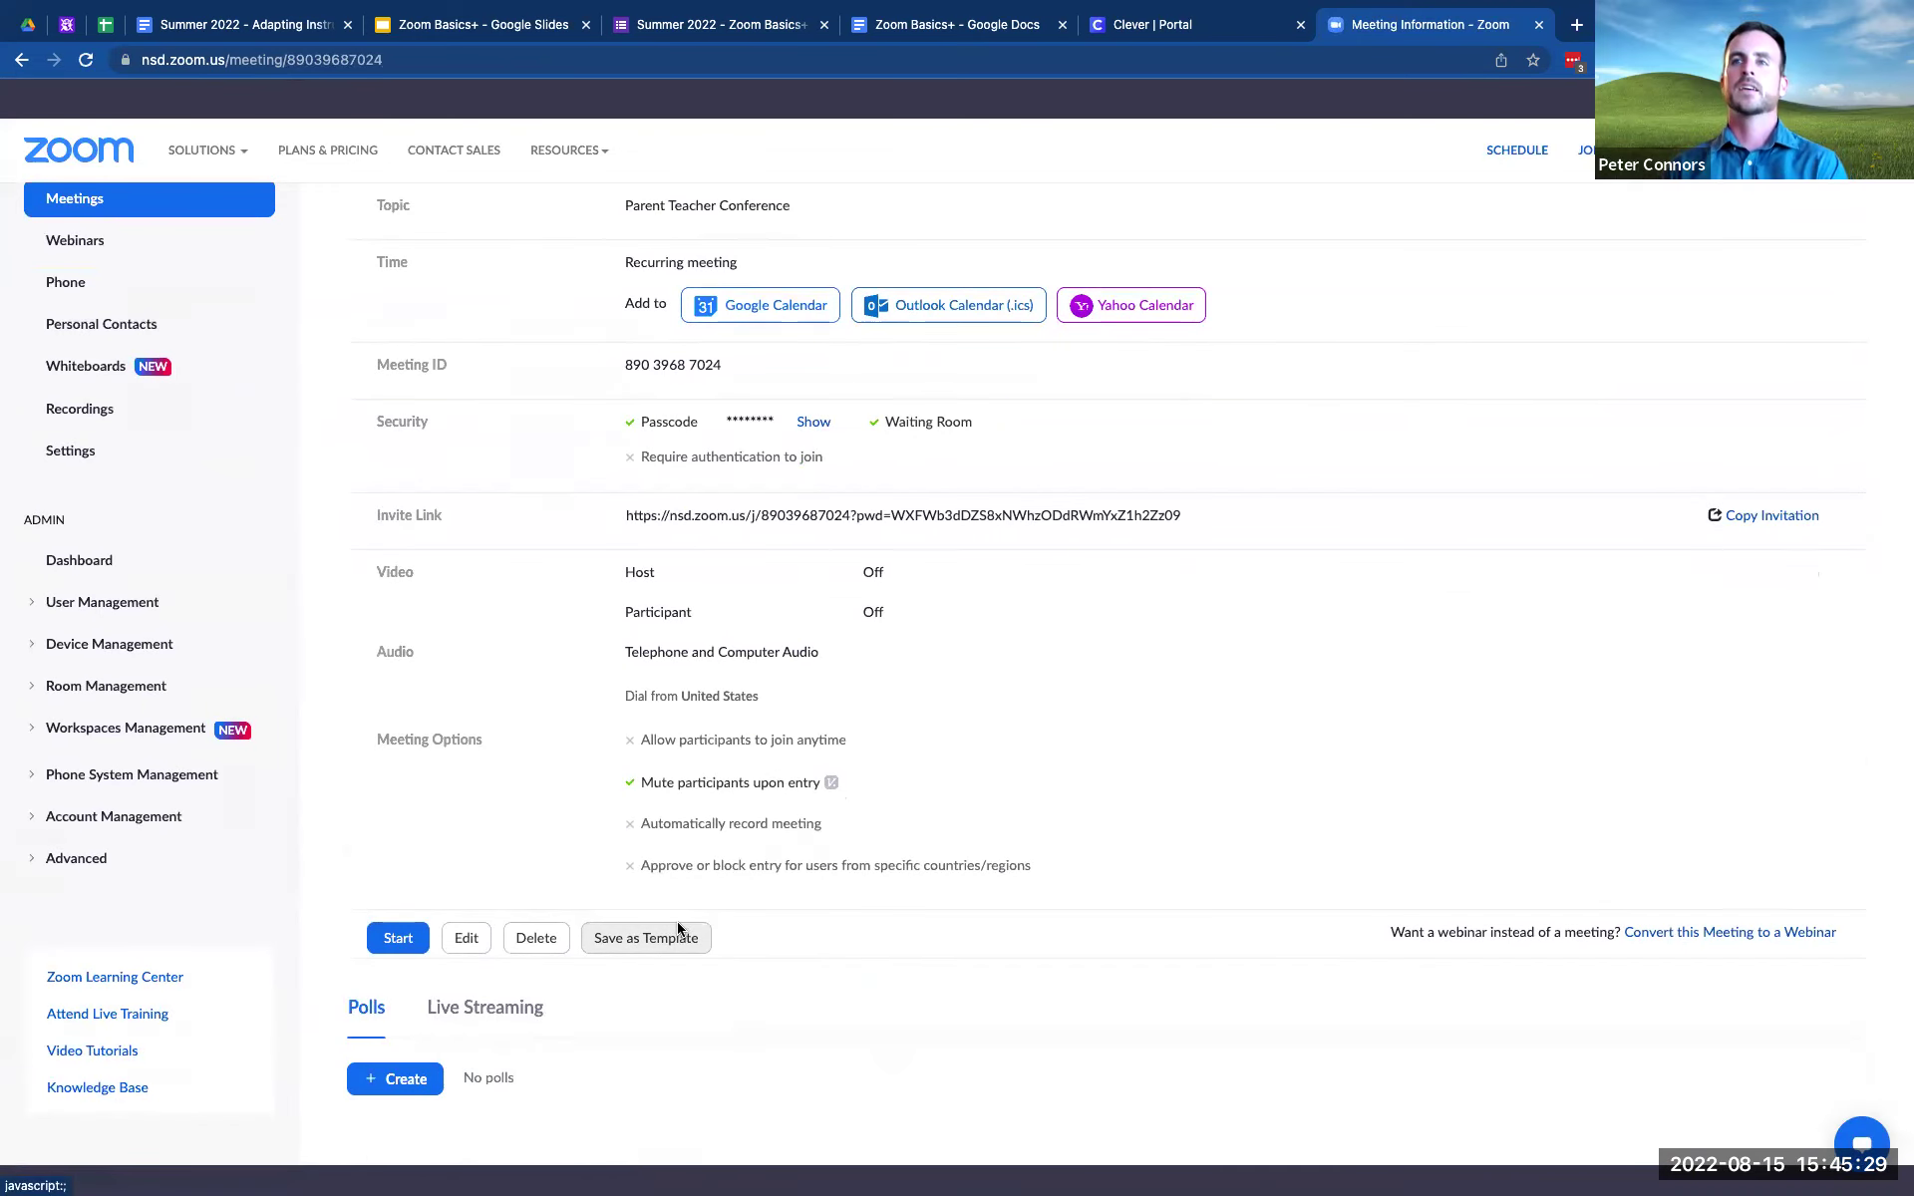
- Save the meeting as a template named Parent Teacher Conference without its recurrence, and open the list of meeting templates
click(680, 935)
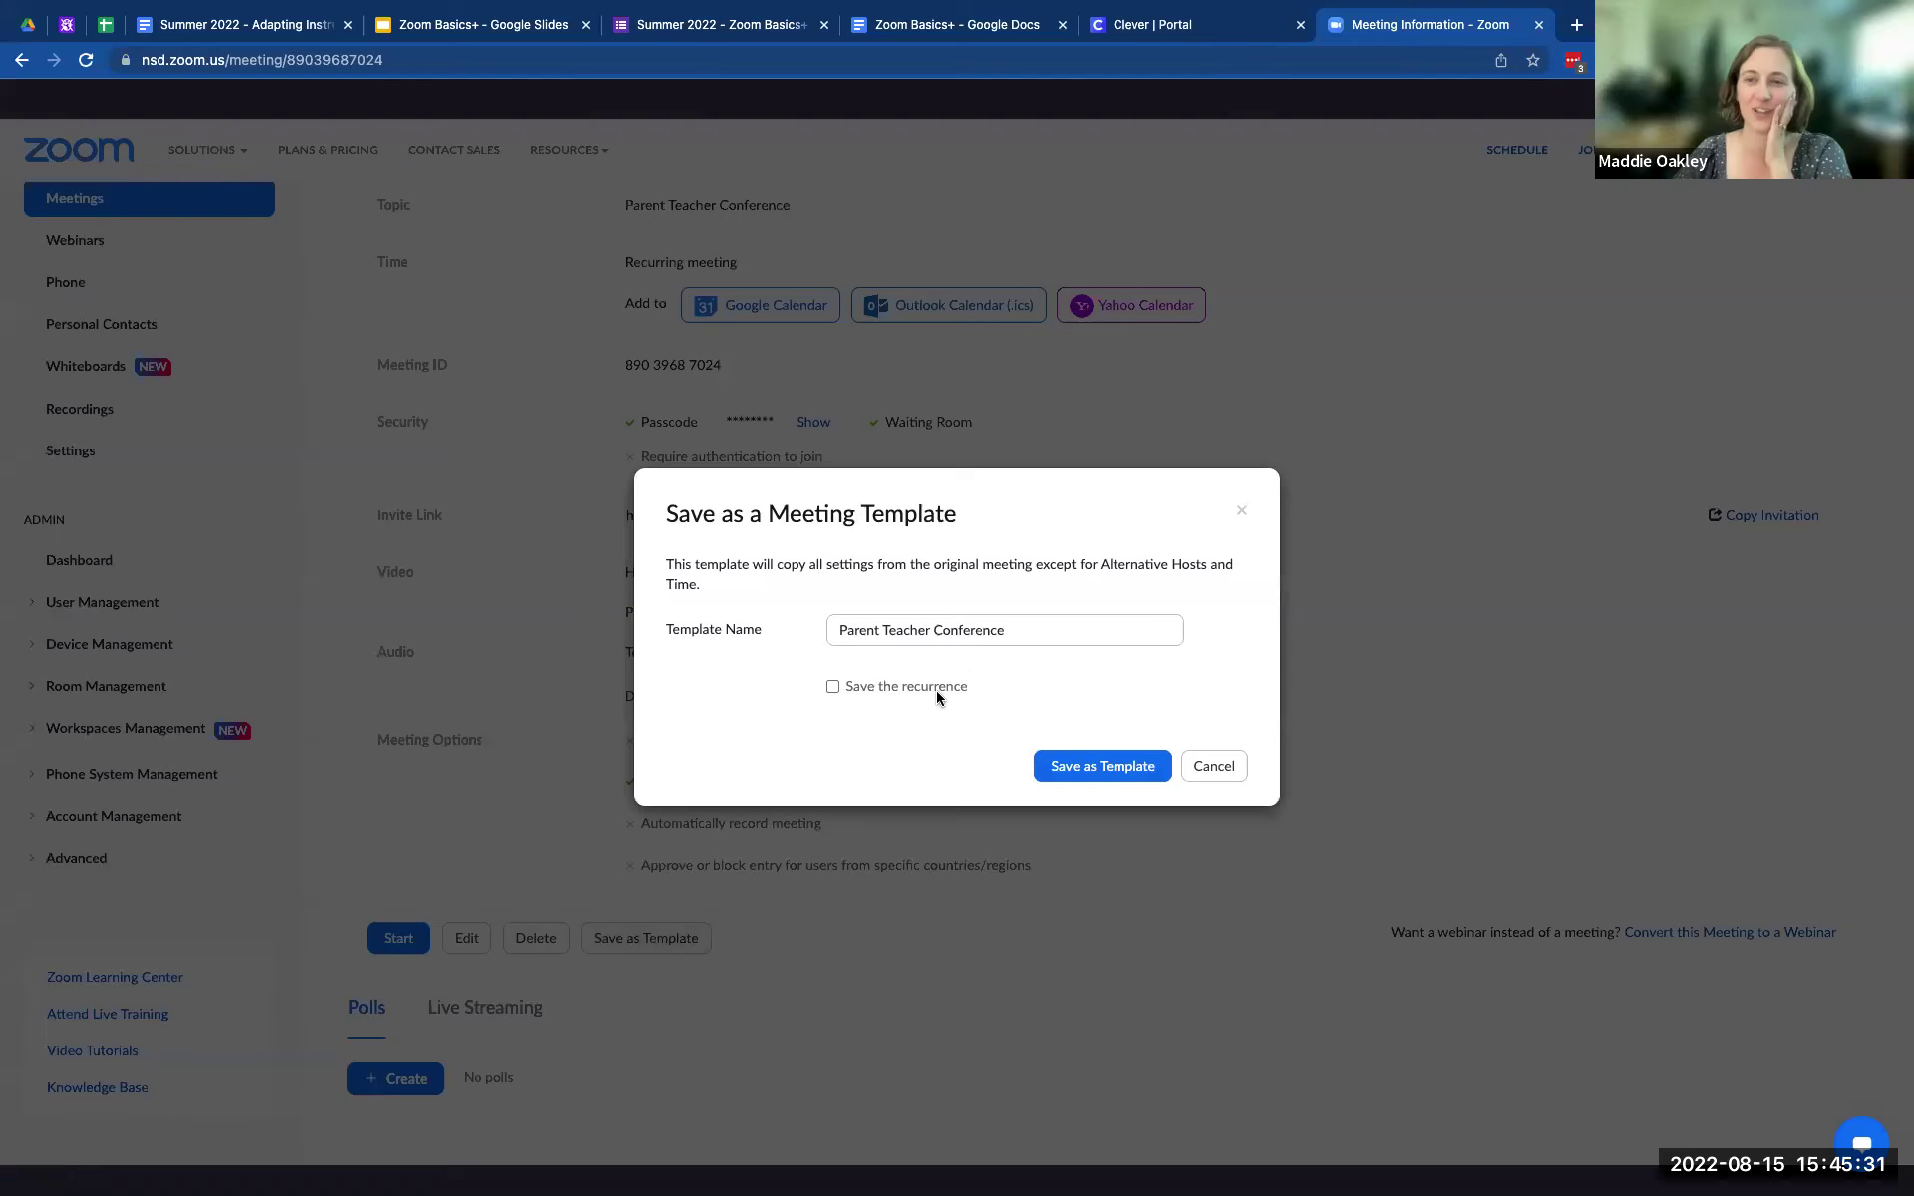
click(1073, 768)
scroll(1072, 774, up, 2)
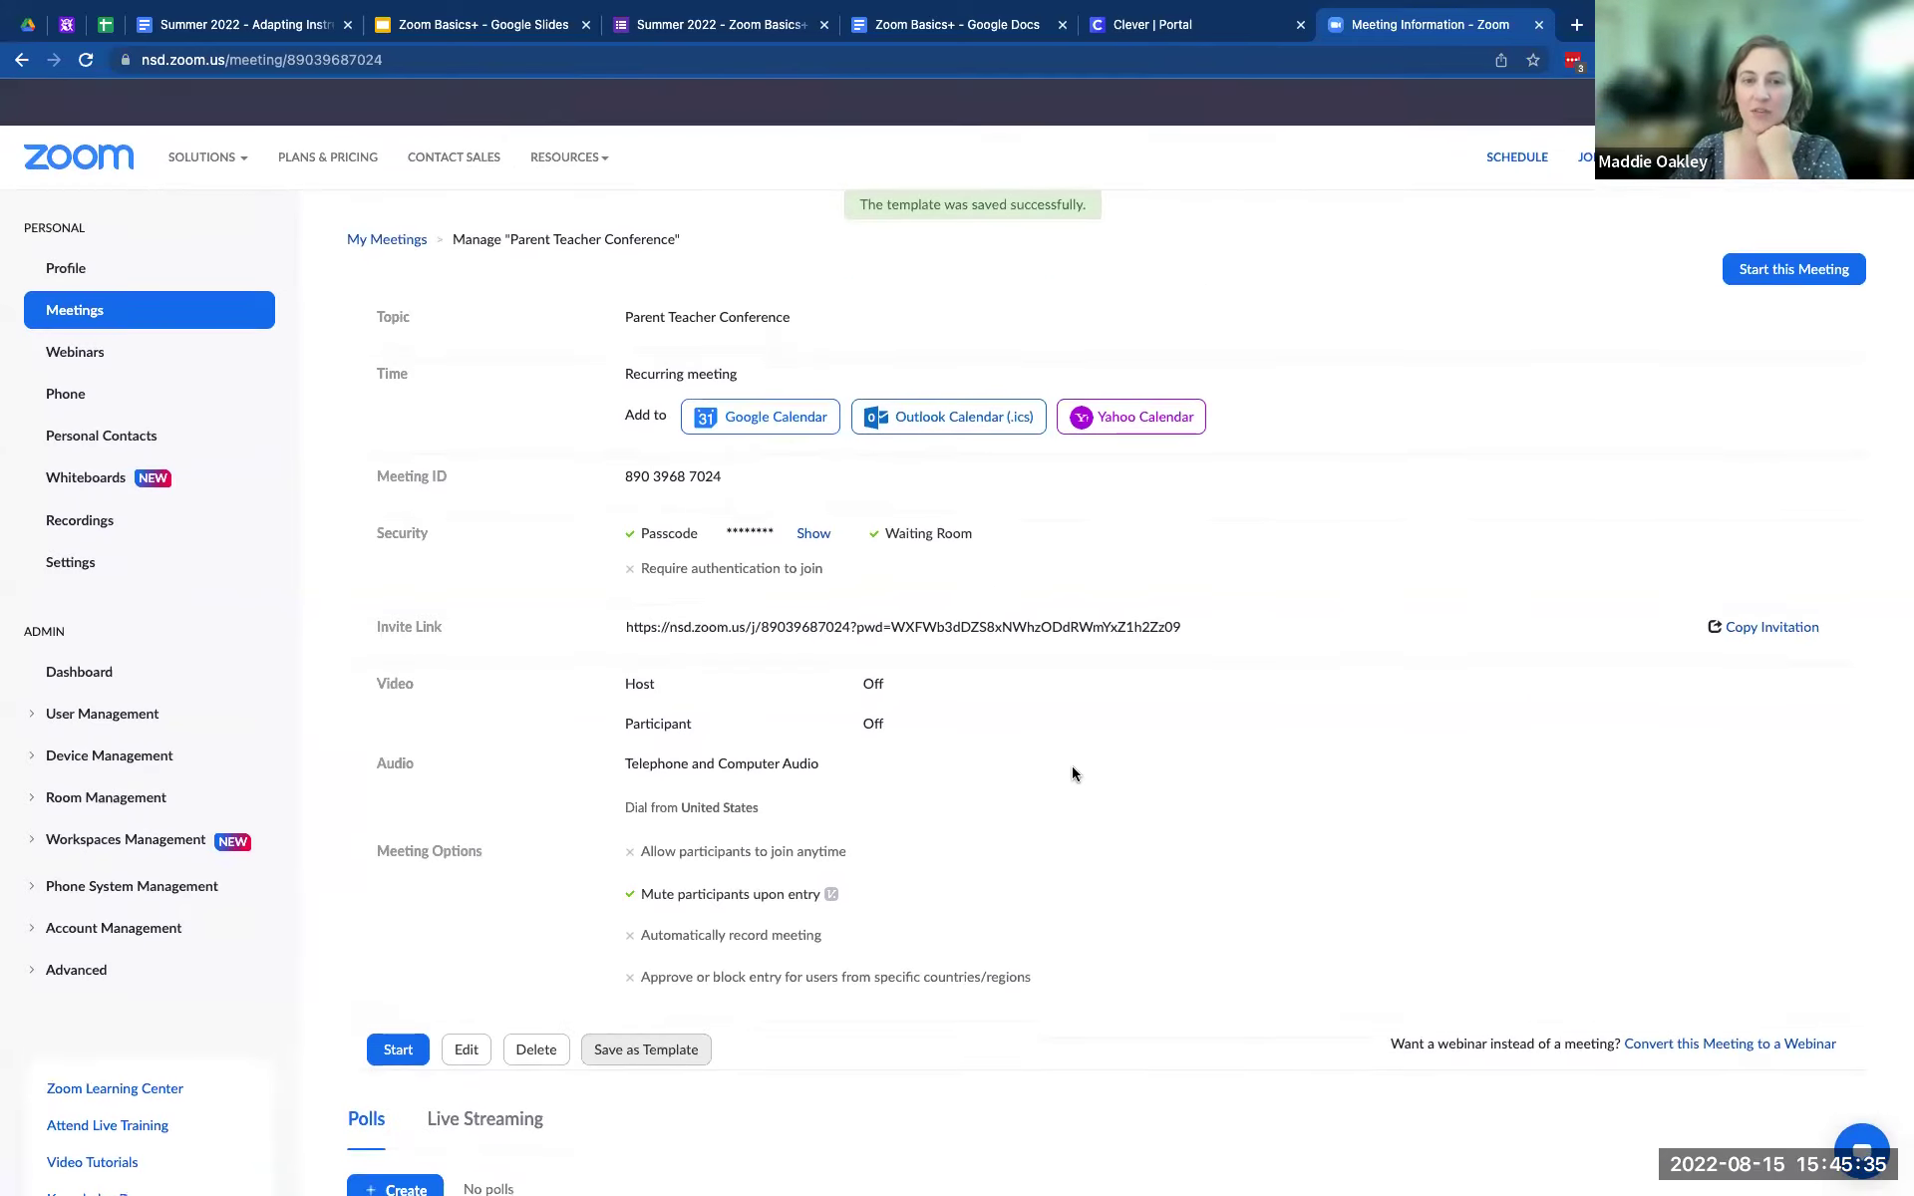
click(85, 311)
click(794, 291)
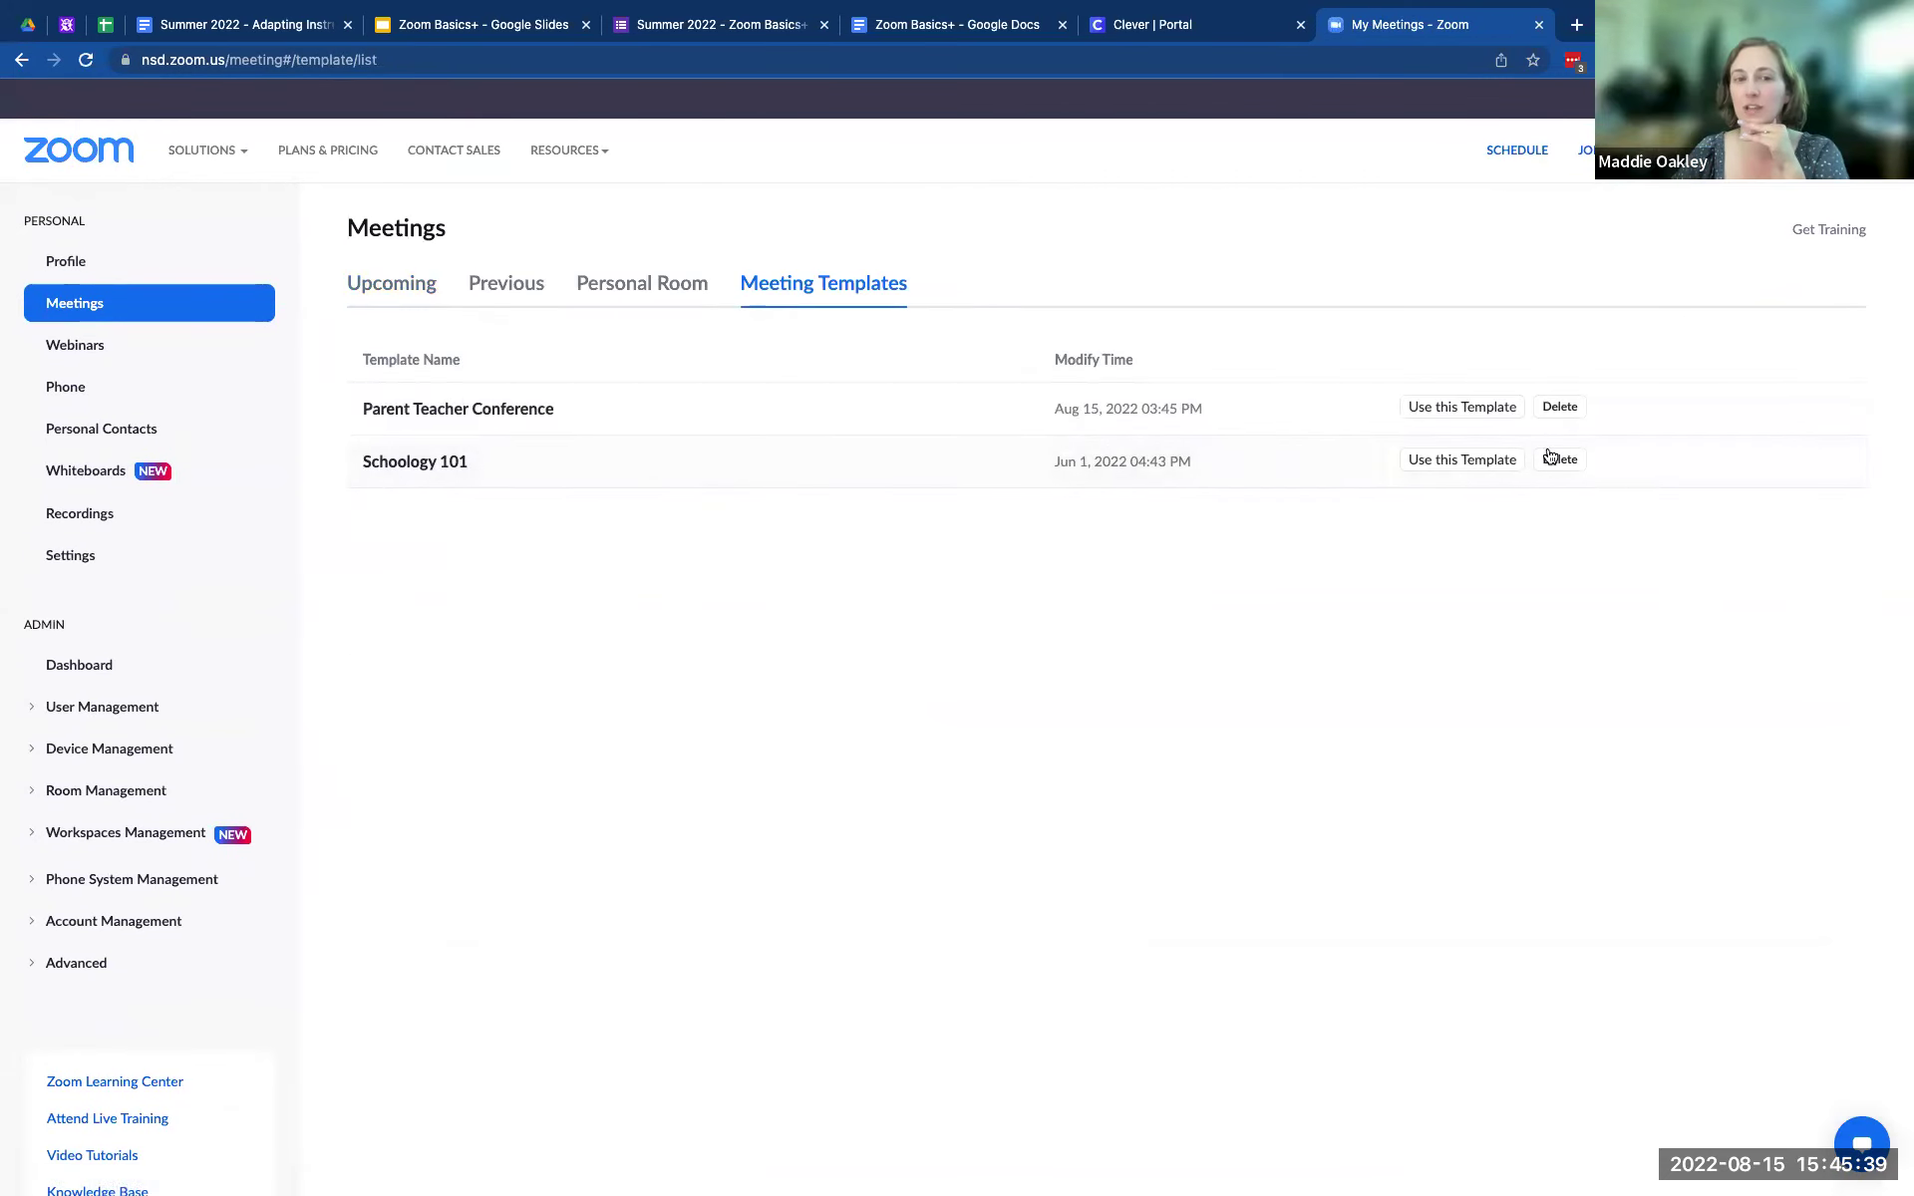